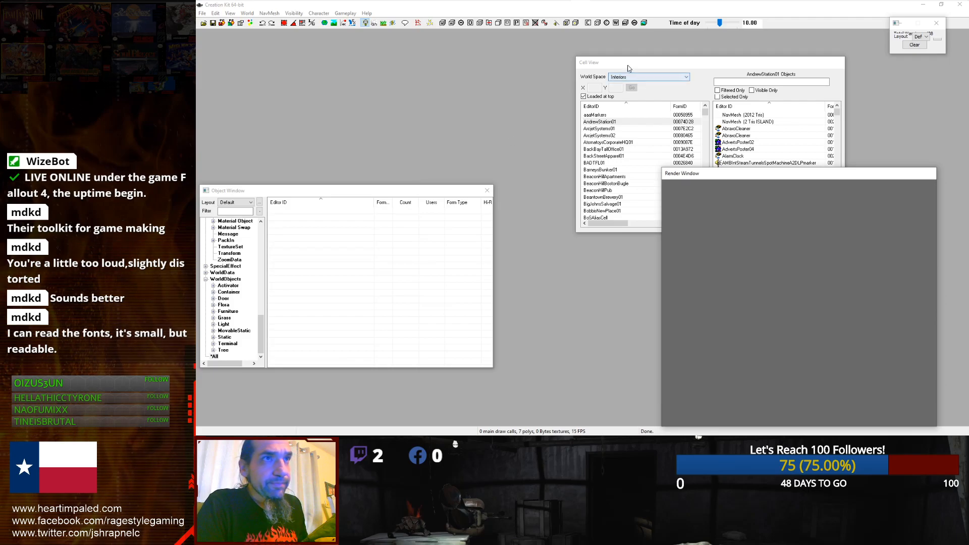
Step: Open the BeantownBrewery01 interior cell from the Cell View in the render window
left_click_drag(629, 68, 451, 78)
left_click(427, 173)
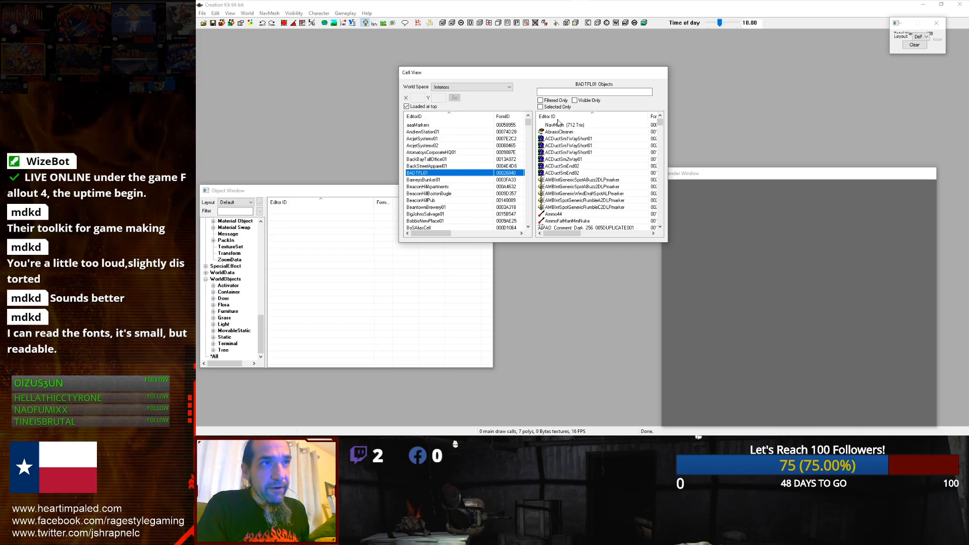
left_click(457, 208)
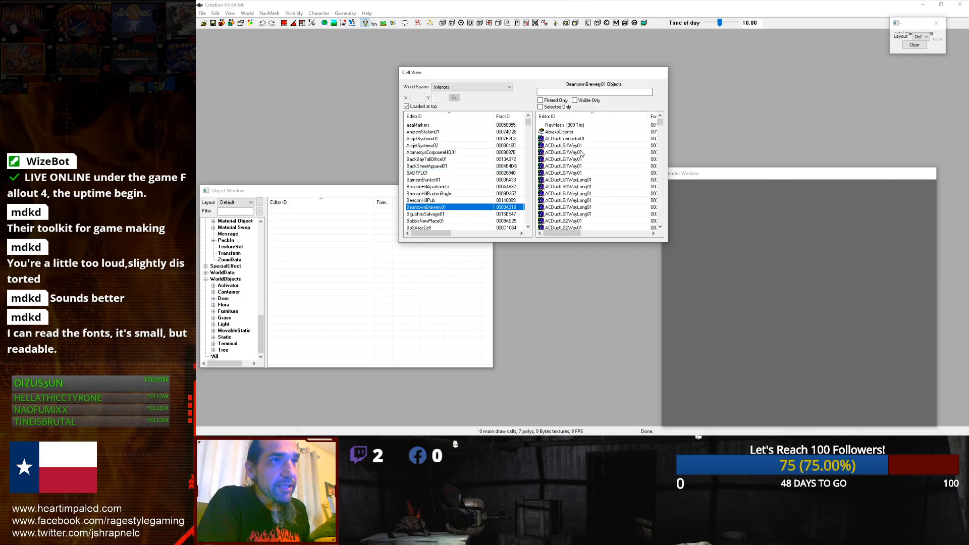
left_click_drag(660, 123, 639, 192)
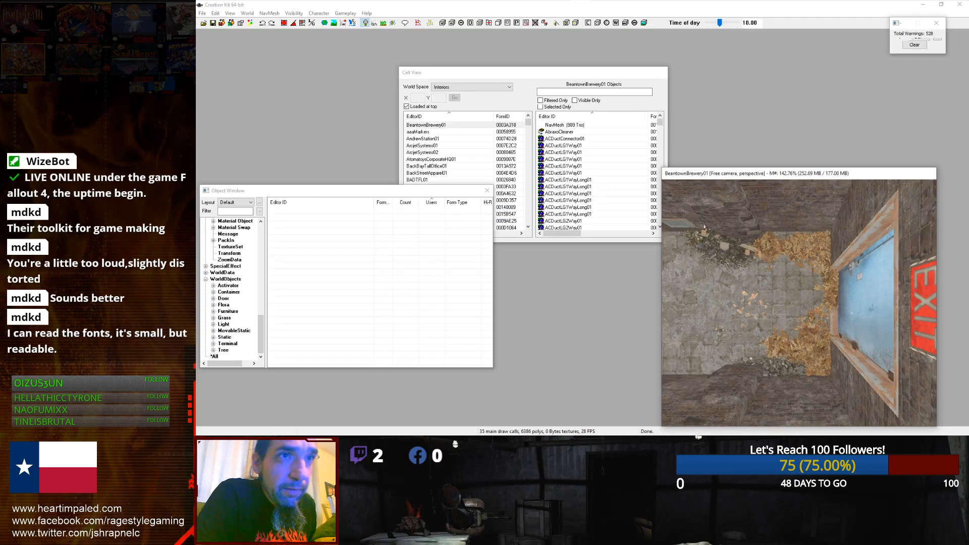
Step: Move the render window camera around the BeantownBrewery01 cell to view it from overhead
scroll(705, 228, "down", 3)
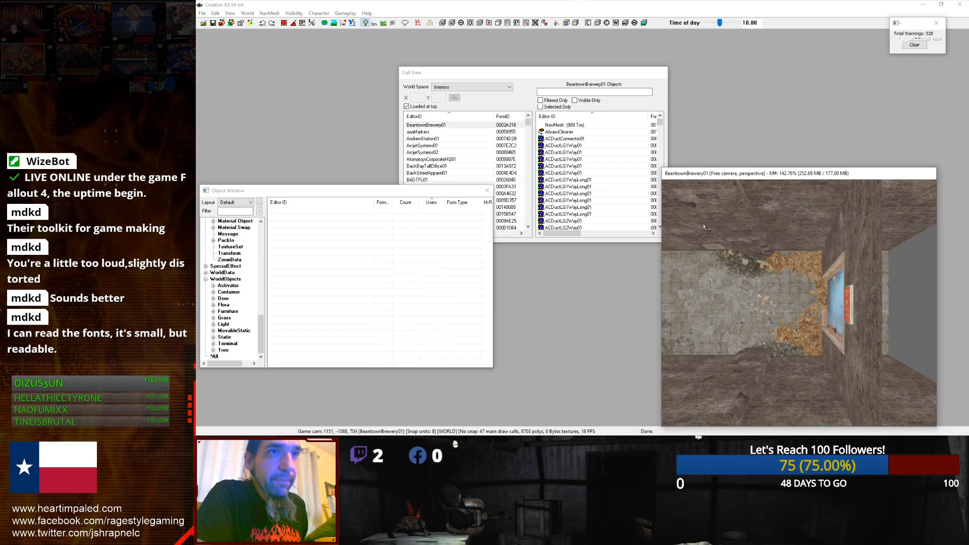
scroll(705, 227, "down", 10)
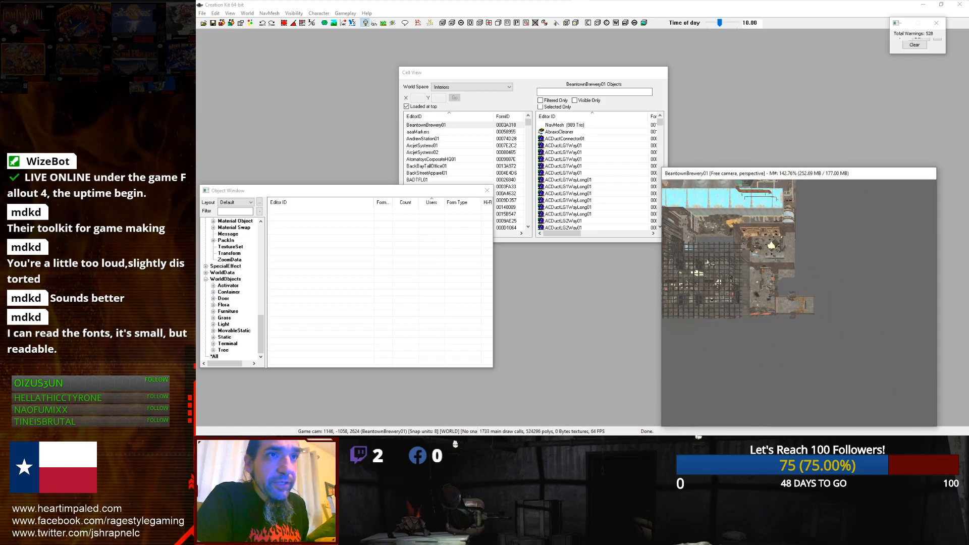
middle_click_drag(707, 262, 861, 341)
scroll(862, 341, "down", 7)
middle_click_drag(816, 280, 720, 181)
scroll(721, 181, "up", 12)
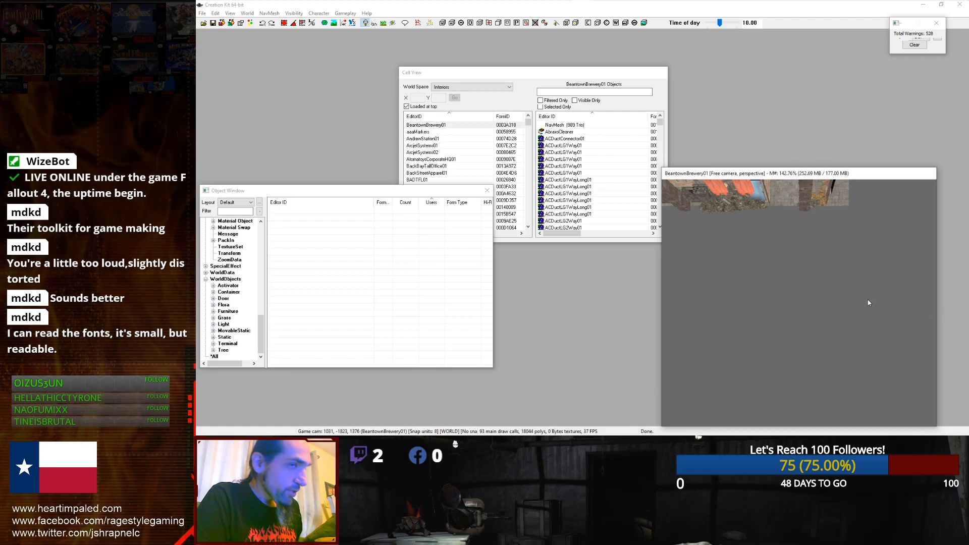
right_click(833, 277)
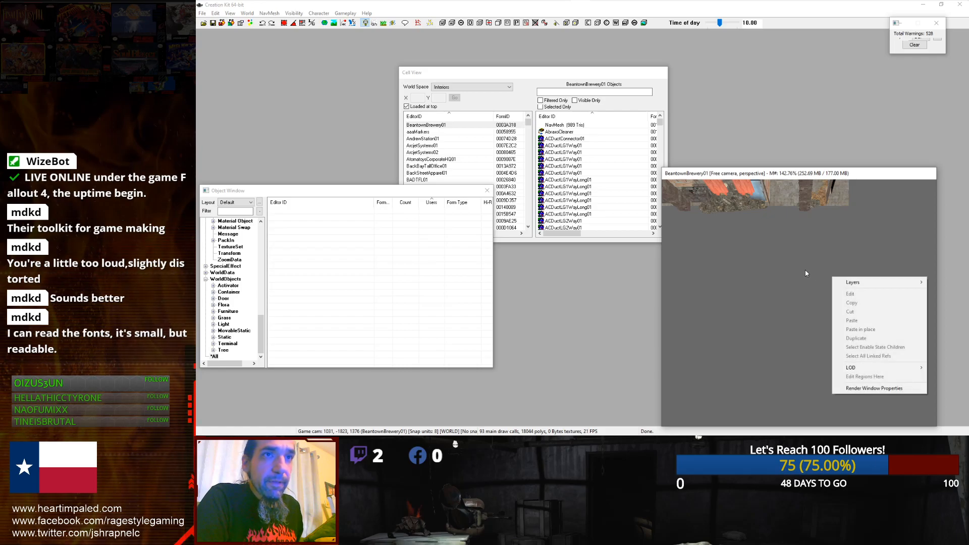
left_click(816, 271)
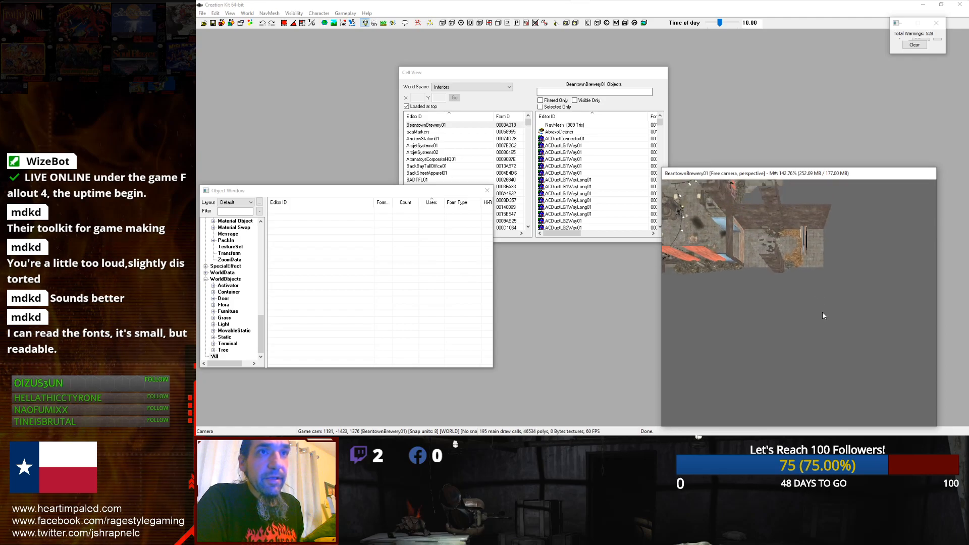
Step: Orbit and zoom the camera to examine the brewery layout from different angles
middle_click_drag(859, 400, 926, 353)
middle_click_drag(751, 277, 807, 283)
scroll(829, 374, "down", 2)
scroll(828, 373, "down", 10)
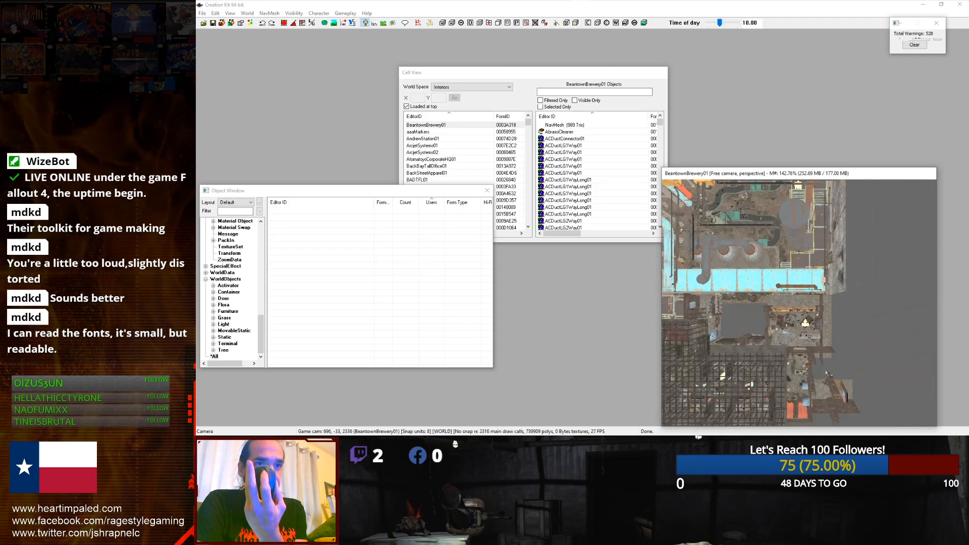
scroll(828, 374, "up", 6)
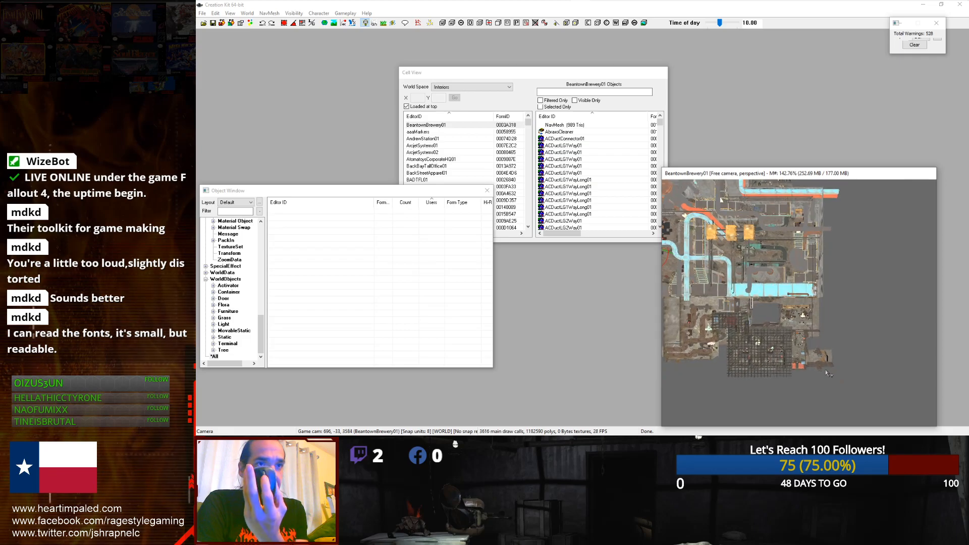
scroll(828, 374, "down", 2)
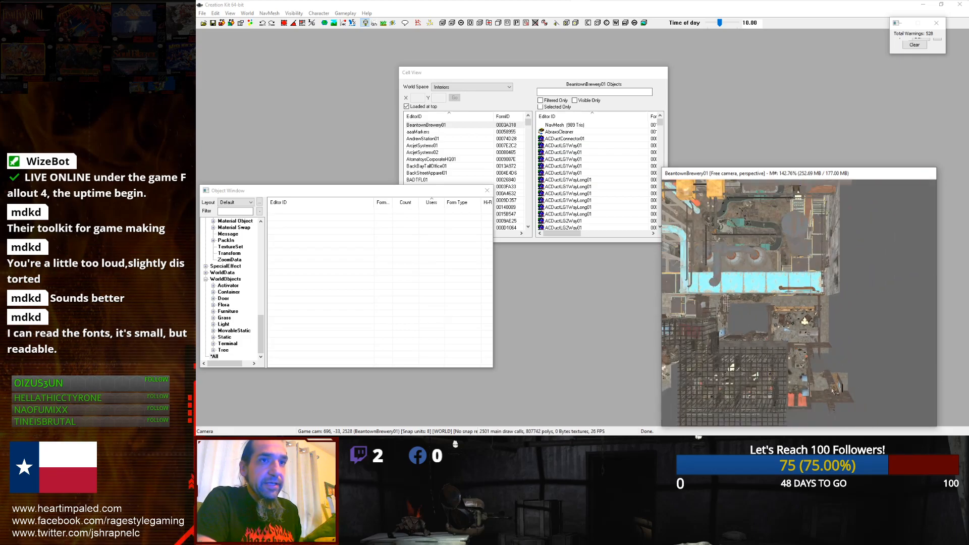
mouse_move(815, 373)
middle_mouse_down()
mouse_move(774, 338)
mouse_move(739, 345)
mouse_move(786, 316)
mouse_move(810, 342)
mouse_move(783, 323)
mouse_move(742, 259)
mouse_move(783, 338)
middle_mouse_up()
mouse_move(785, 379)
middle_mouse_down()
mouse_move(792, 390)
mouse_move(786, 346)
middle_mouse_up()
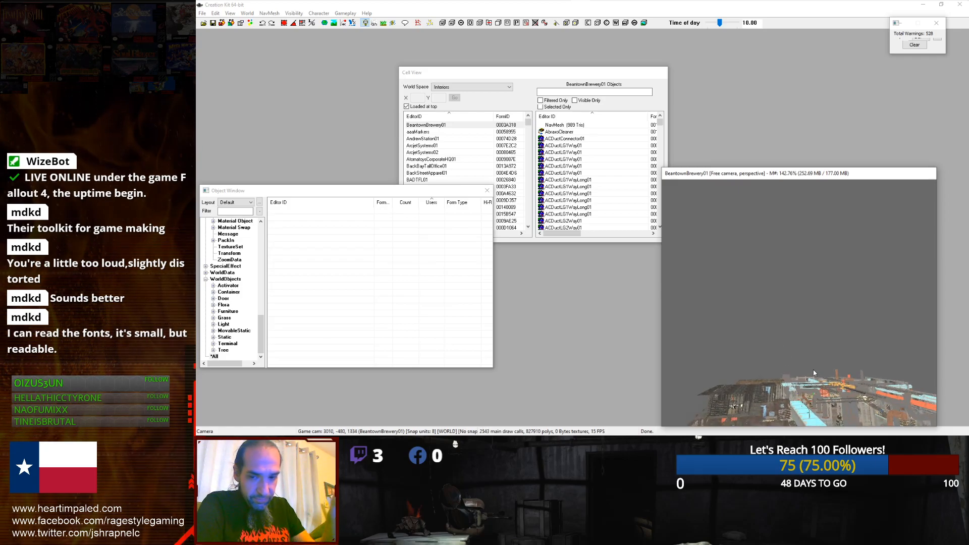
mouse_move(813, 370)
middle_mouse_down()
mouse_move(872, 210)
mouse_move(834, 368)
mouse_move(819, 340)
mouse_move(810, 402)
mouse_move(821, 303)
mouse_move(812, 438)
mouse_move(773, 362)
mouse_move(781, 286)
mouse_move(761, 92)
middle_mouse_up()
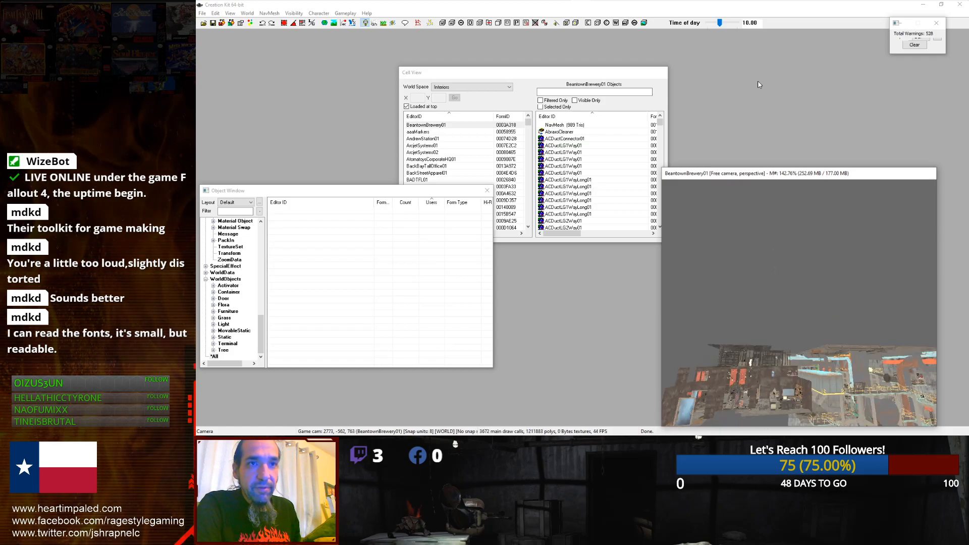
middle_click_drag(756, 244, 750, 177)
mouse_move(760, 210)
middle_mouse_down()
mouse_move(771, 246)
mouse_move(792, 268)
mouse_move(749, 238)
mouse_move(800, 255)
mouse_move(779, 269)
mouse_move(777, 258)
mouse_move(882, 378)
mouse_move(737, 308)
mouse_move(766, 283)
mouse_move(700, 290)
mouse_move(816, 302)
mouse_move(712, 281)
mouse_move(772, 281)
mouse_move(873, 340)
mouse_move(795, 305)
mouse_move(853, 349)
middle_mouse_up()
scroll(795, 305, "up", 5)
scroll(795, 305, "down", 5)
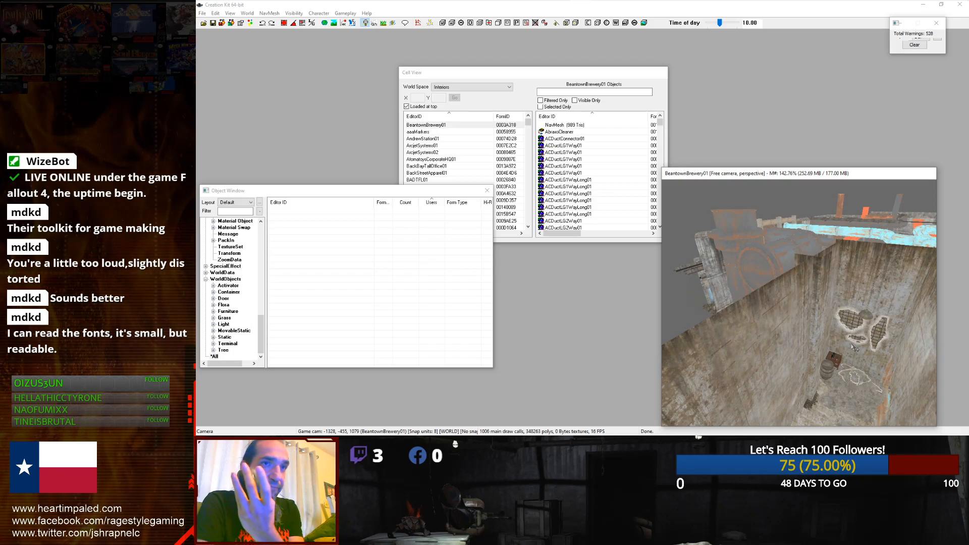
Step: Select the concrete wall piece on the brewery floor in the render window
left_click(773, 328)
middle_click_drag(767, 325, 796, 294)
scroll(847, 296, "up", 8)
left_click(788, 298)
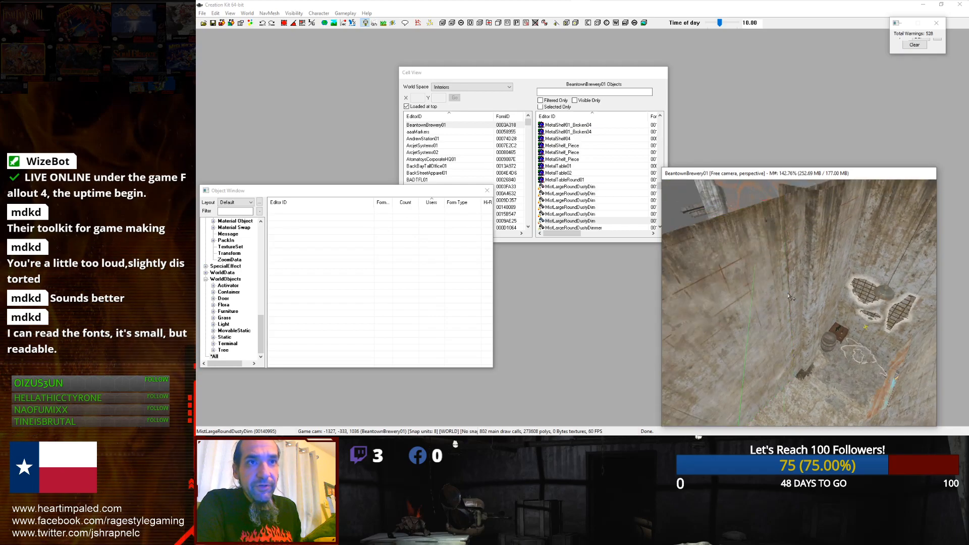
left_click(788, 294)
left_click(789, 290)
middle_click_drag(770, 302, 744, 308)
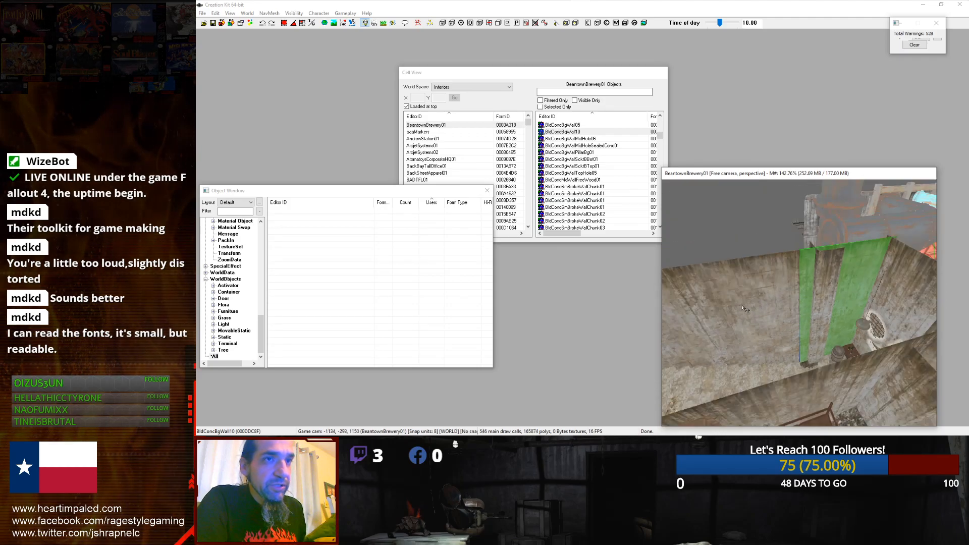
left_click(742, 307)
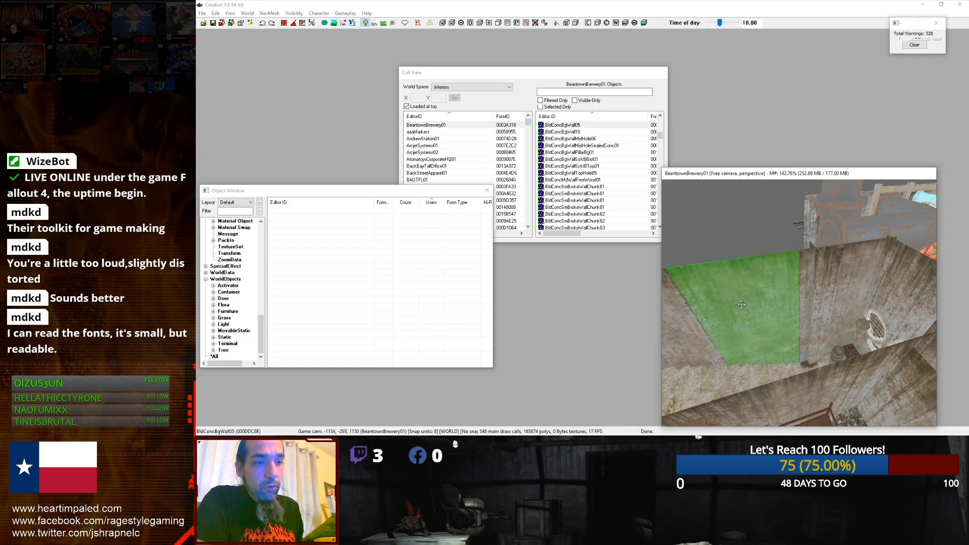
Step: Cycle the selected wall's base object through similar concrete pieces, ending on BldConcBigWallEckBtBot01
key("KP_Add")
key("KP_Add")
key("KP_Add")
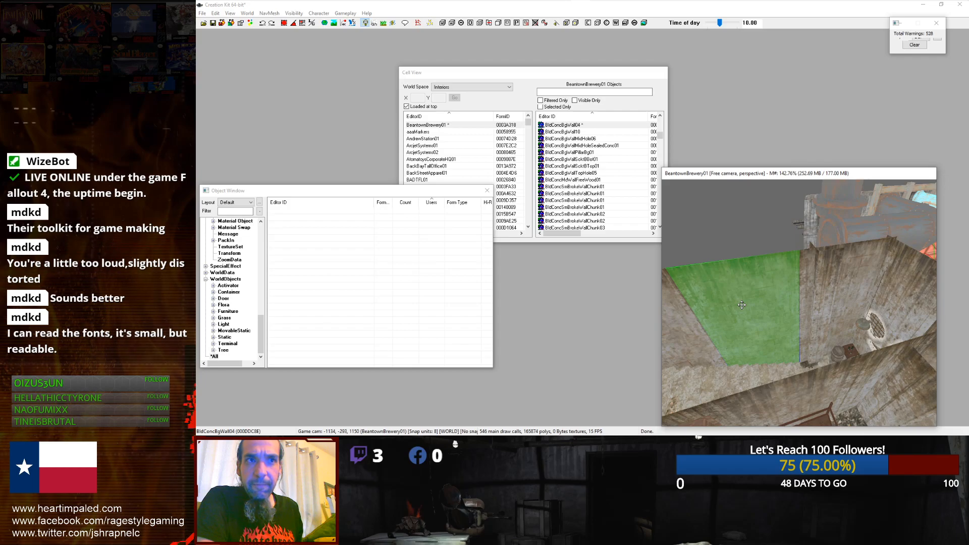
key("KP_Subtract")
key("KP_Subtract")
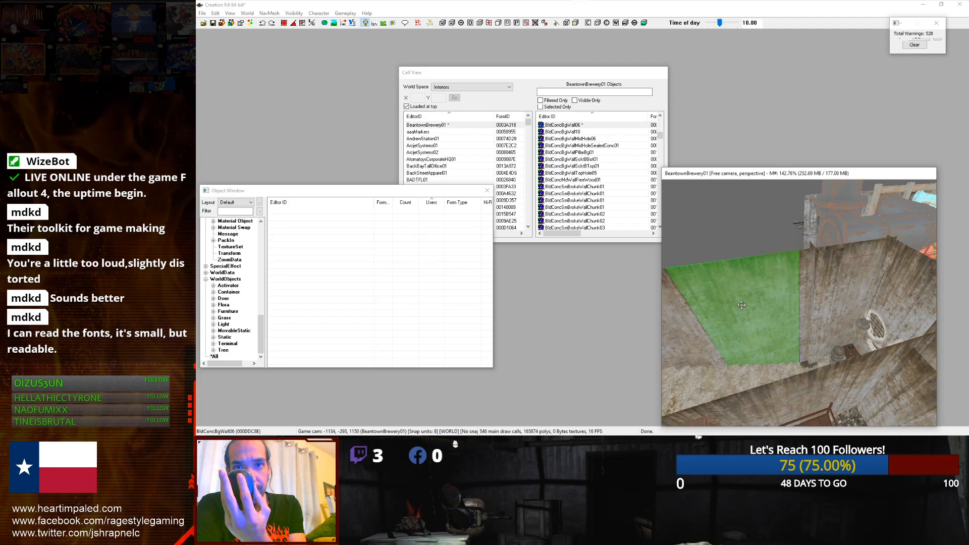
scroll(742, 305, "down", 5)
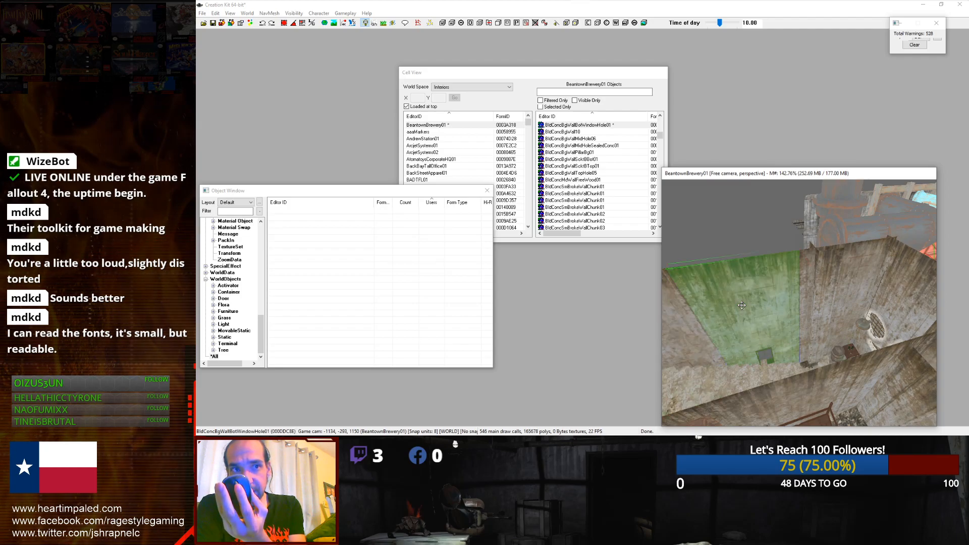
scroll(742, 305, "down", 1)
scroll(741, 306, "down", 4)
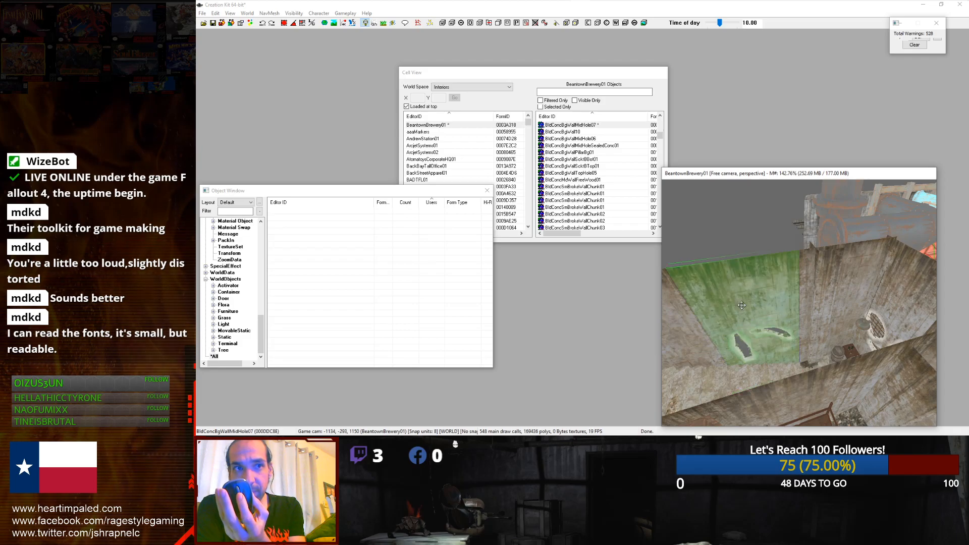
scroll(742, 306, "down", 4)
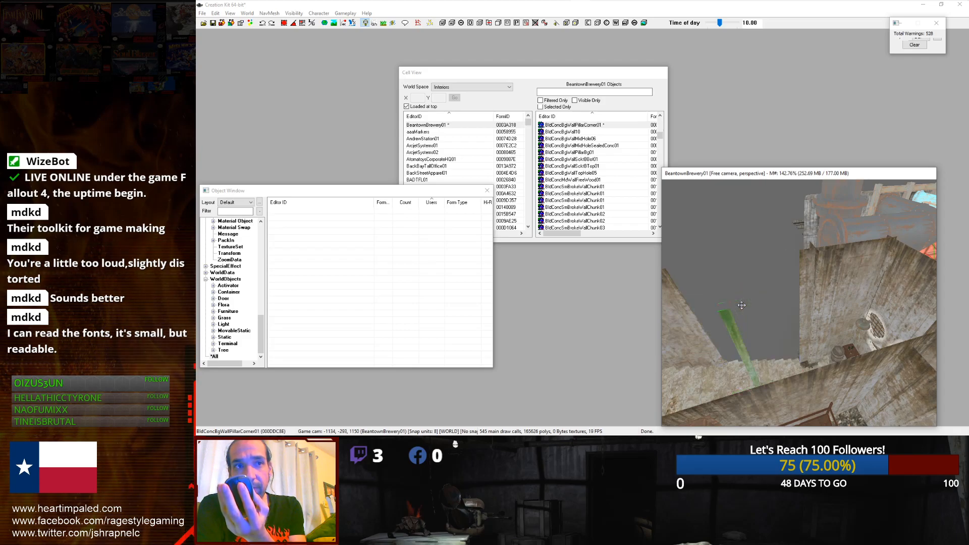
scroll(742, 306, "down", 4)
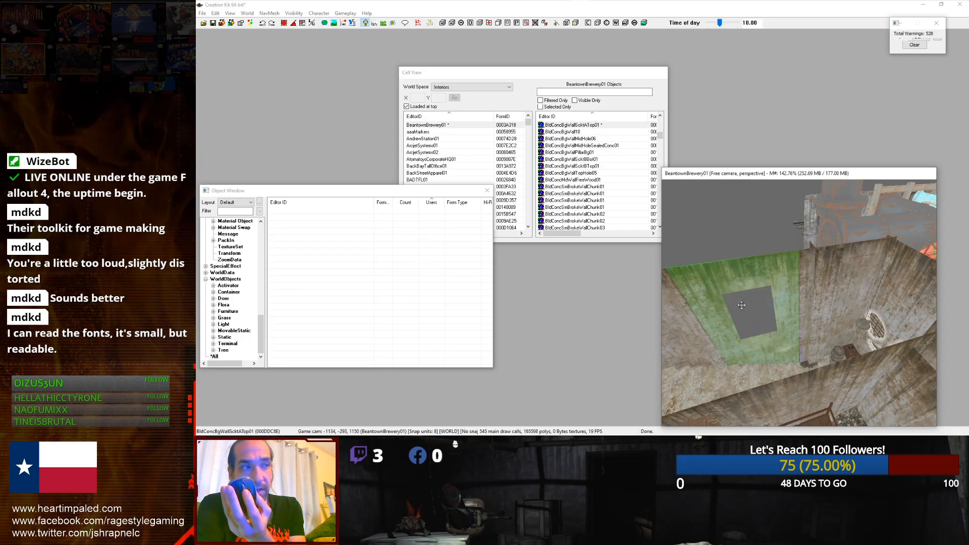
Step: Browse the Object Window's WorldObjects Static categories, including Props and Interiors, for objects to place
left_click(226, 192)
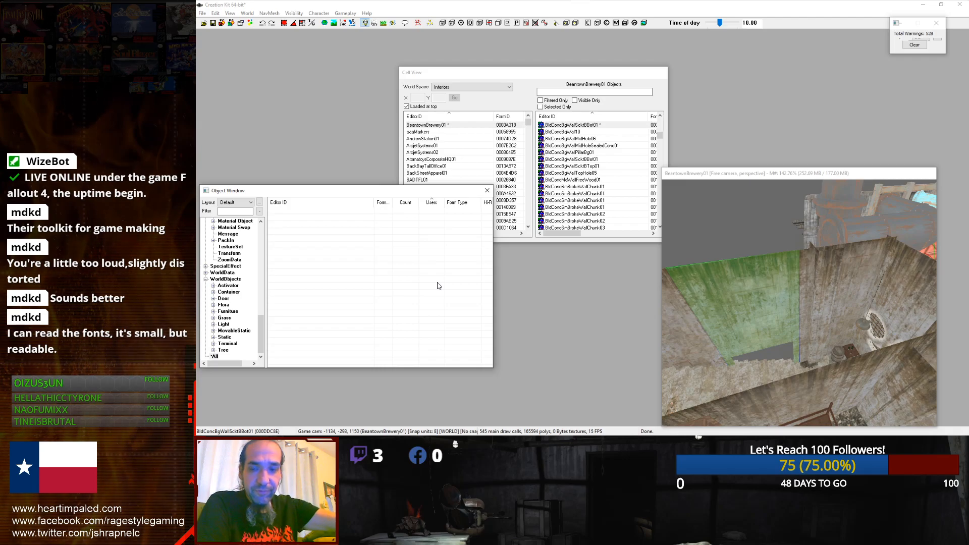
left_click(227, 280)
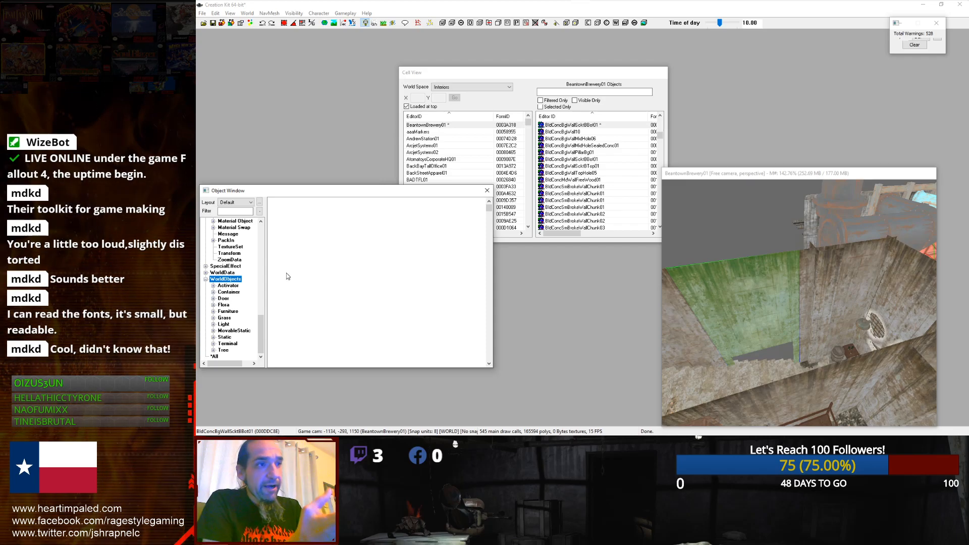
key("s")
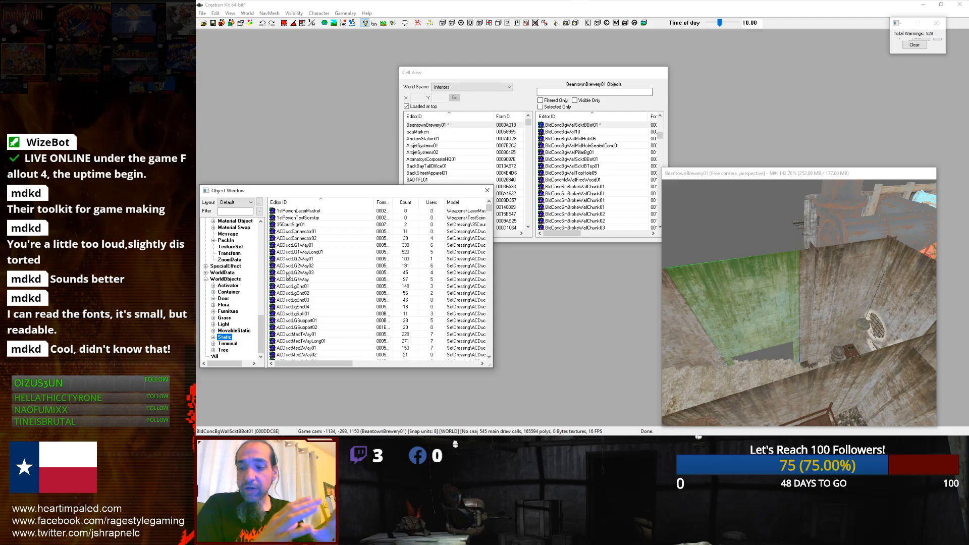
left_click(287, 273)
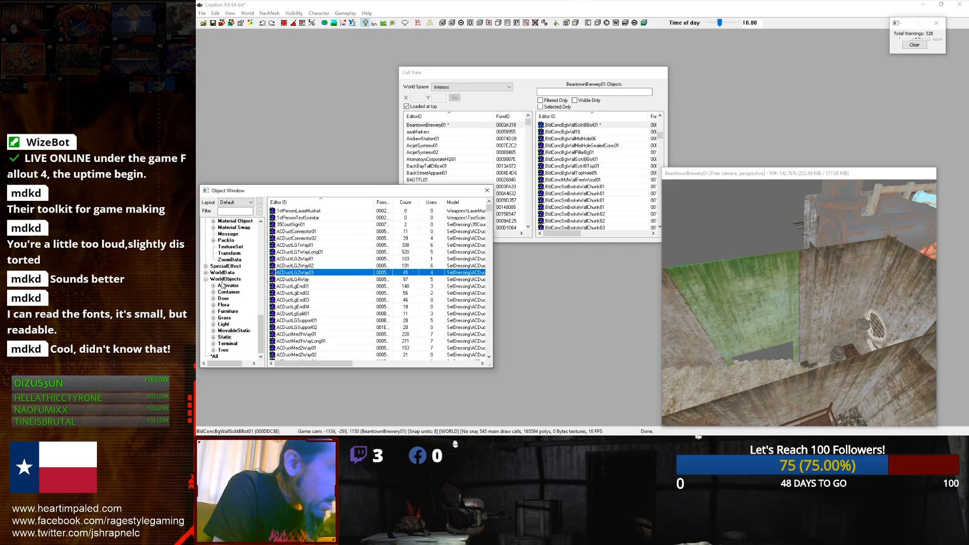
left_click(213, 337)
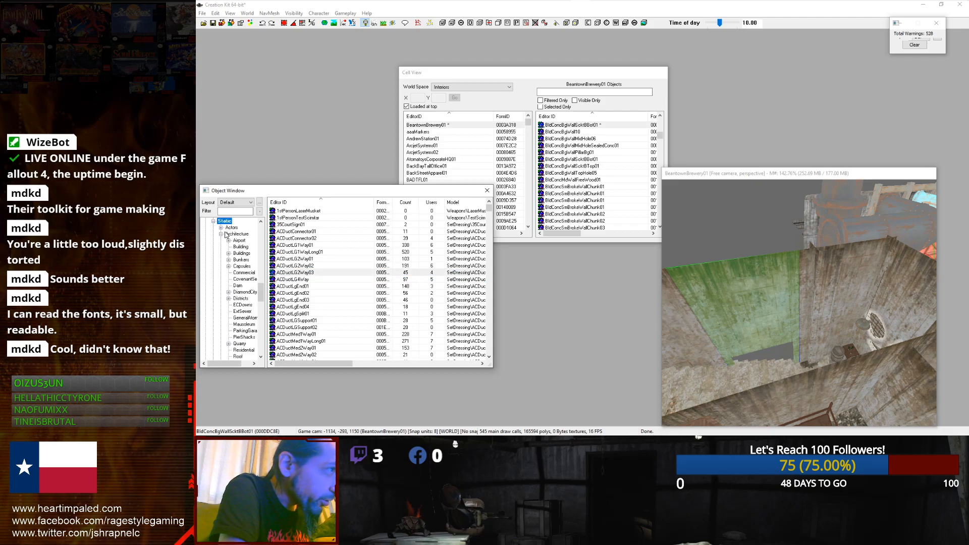
left_click(221, 234)
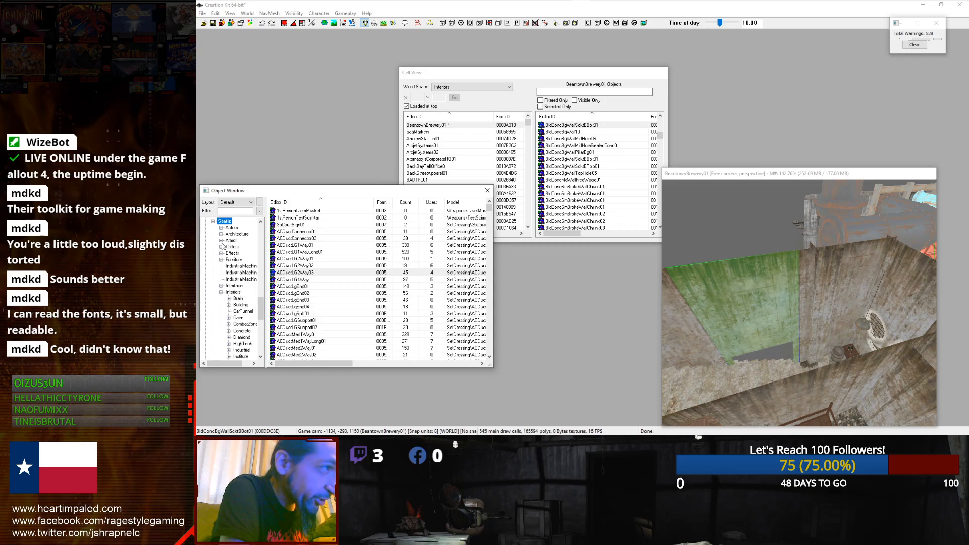
left_click(220, 292)
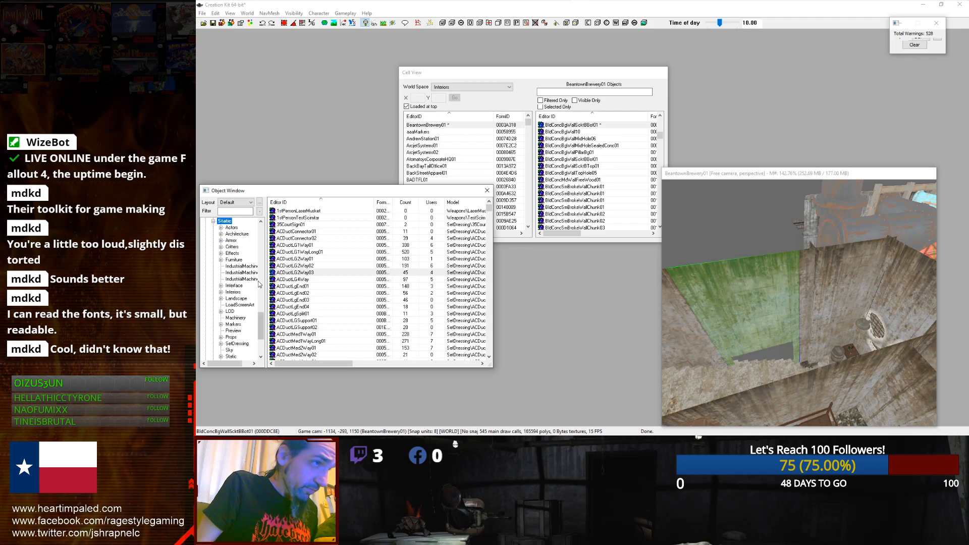
scroll(236, 273, "down", 2)
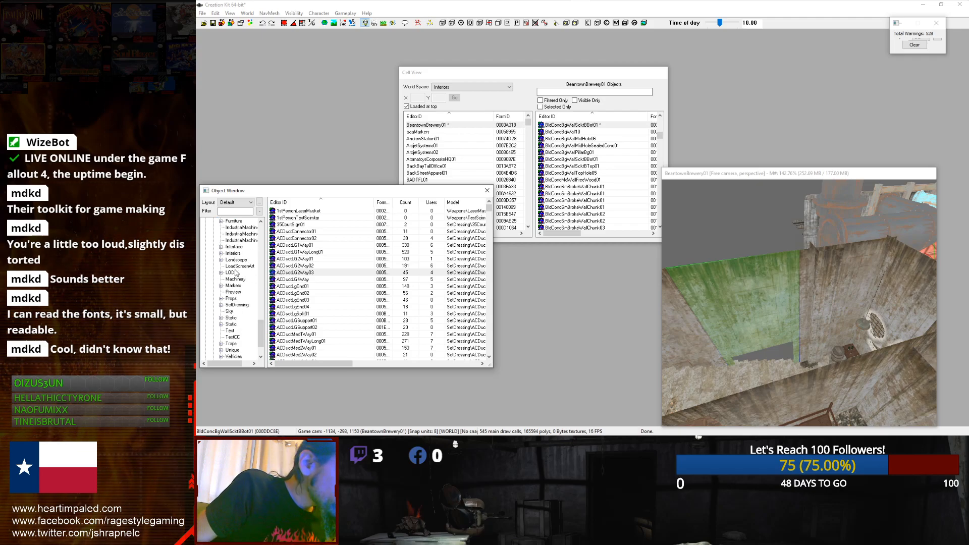
left_click(230, 298)
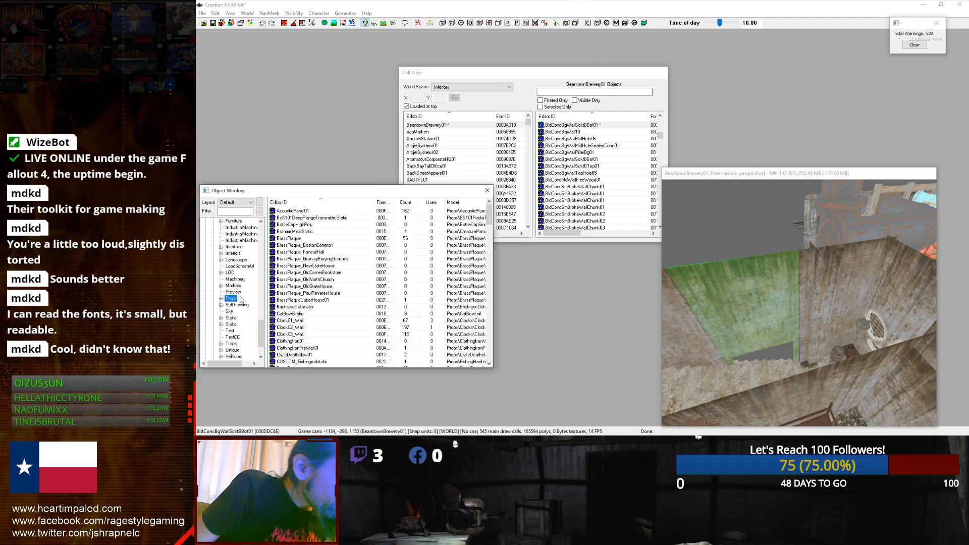
left_click(303, 307)
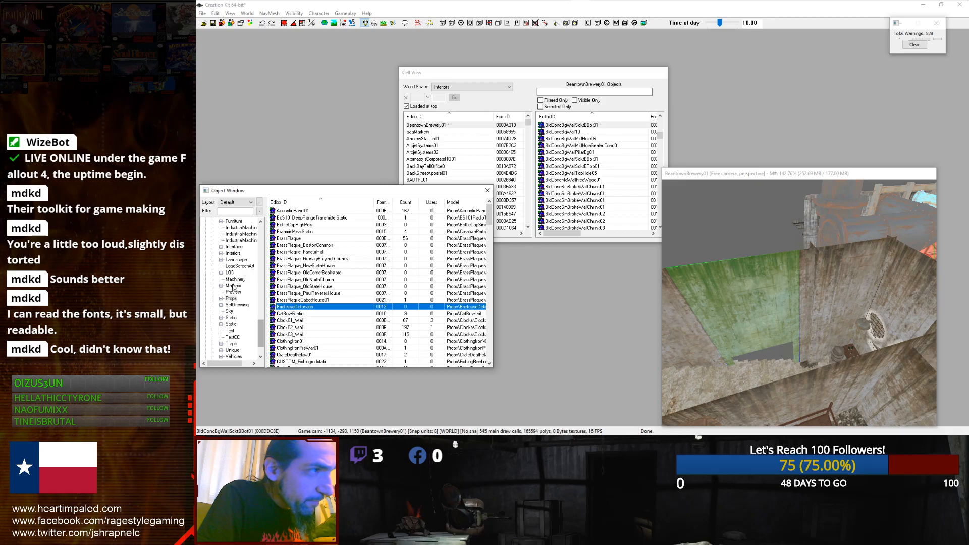
left_click(220, 254)
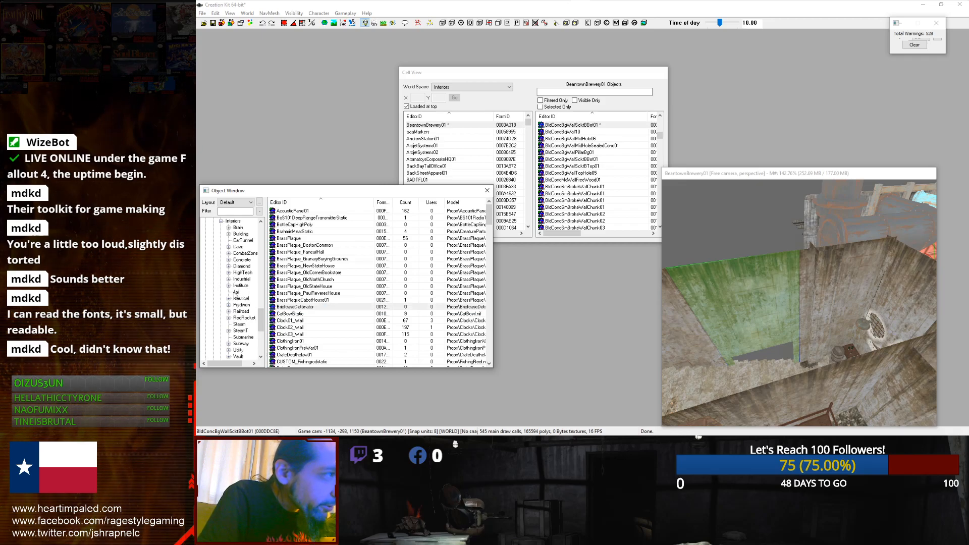
left_click_drag(262, 323, 262, 306)
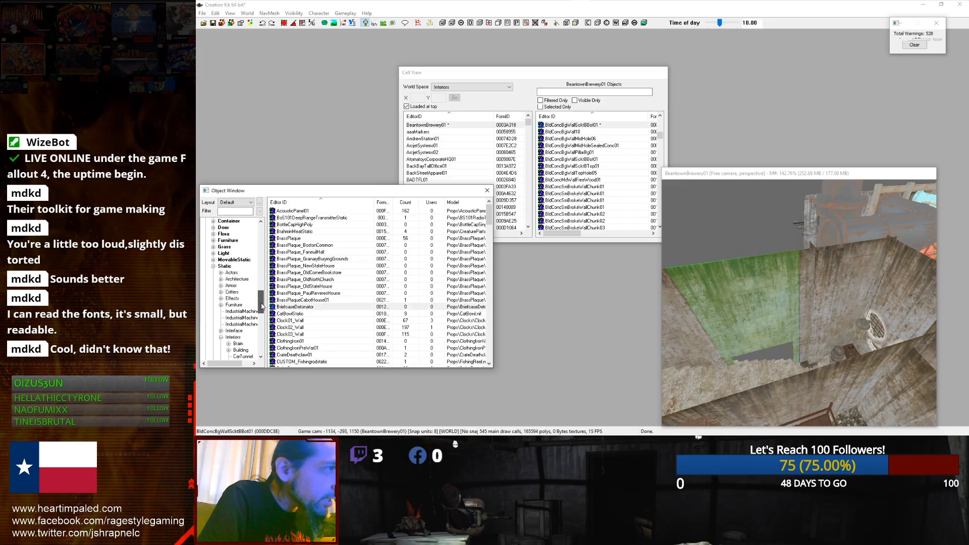
Step: Expand the Static Architecture category and scroll through its subcategories down to Interiors in the Object Window
left_click(221, 279)
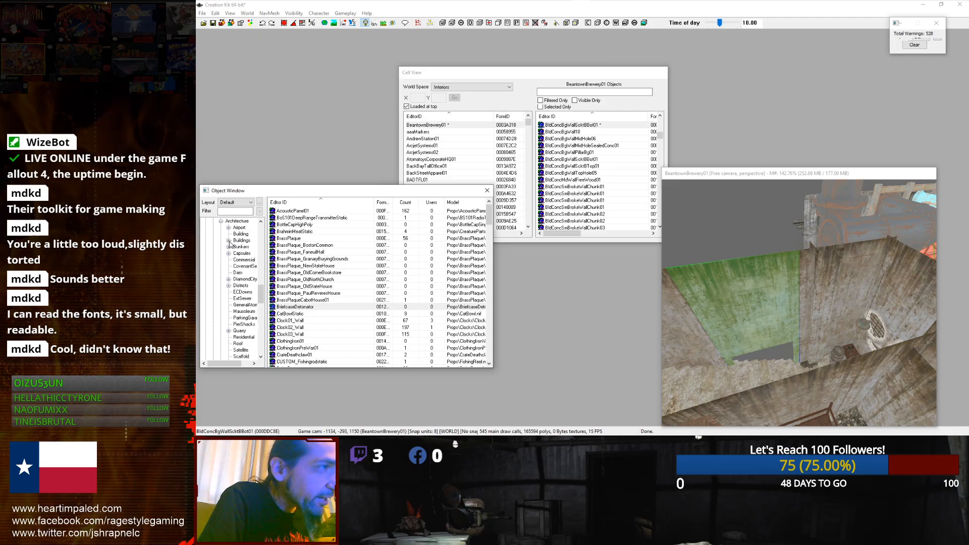
scroll(235, 300, "down", 2)
scroll(235, 299, "down", 2)
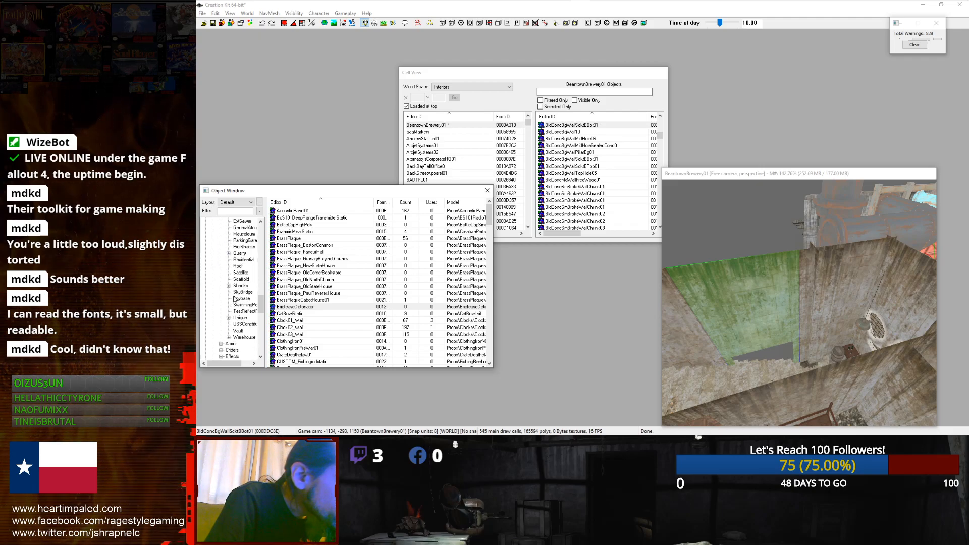
scroll(227, 305, "down", 2)
scroll(229, 313, "down", 6)
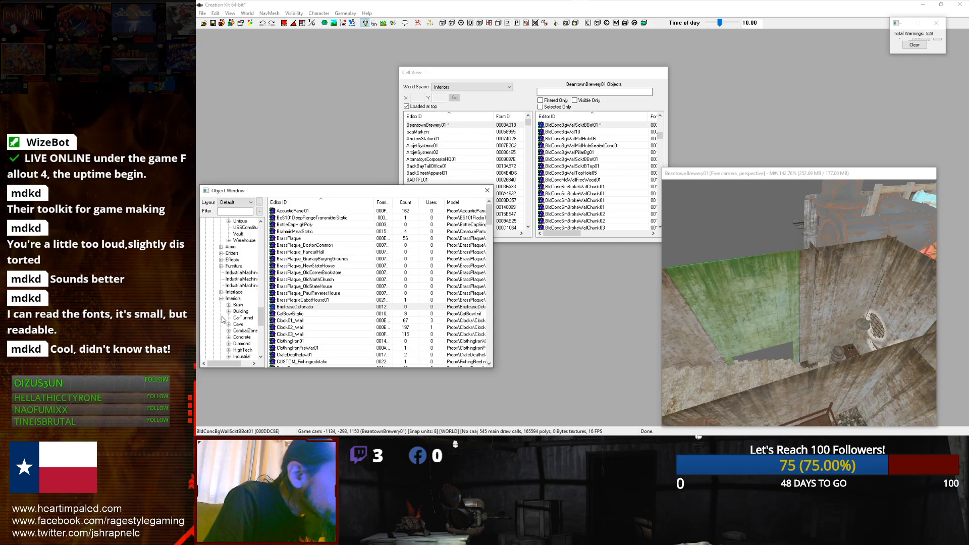
scroll(231, 326, "down", 2)
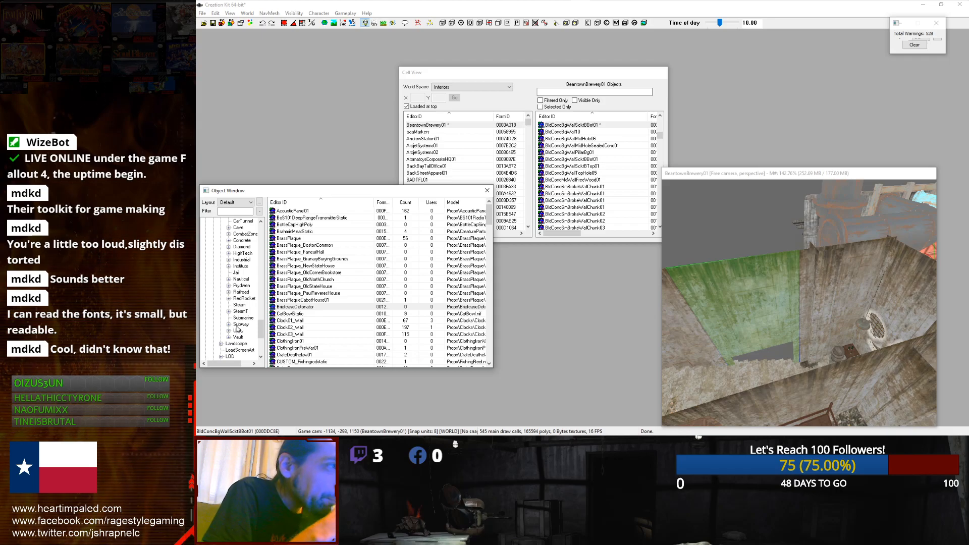
Step: Open the reference properties dialog of the selected concrete wall
right_click_drag(732, 321, 773, 313)
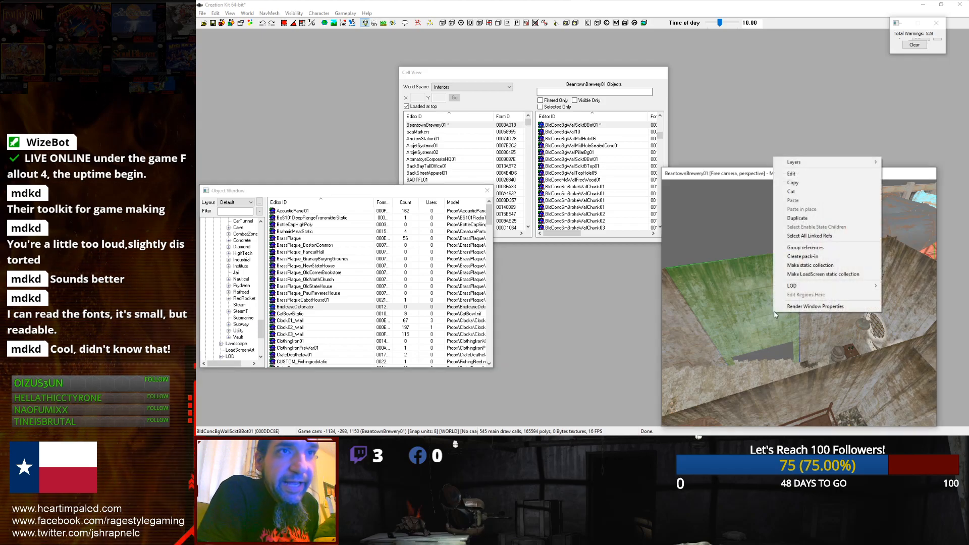
mouse_move(783, 165)
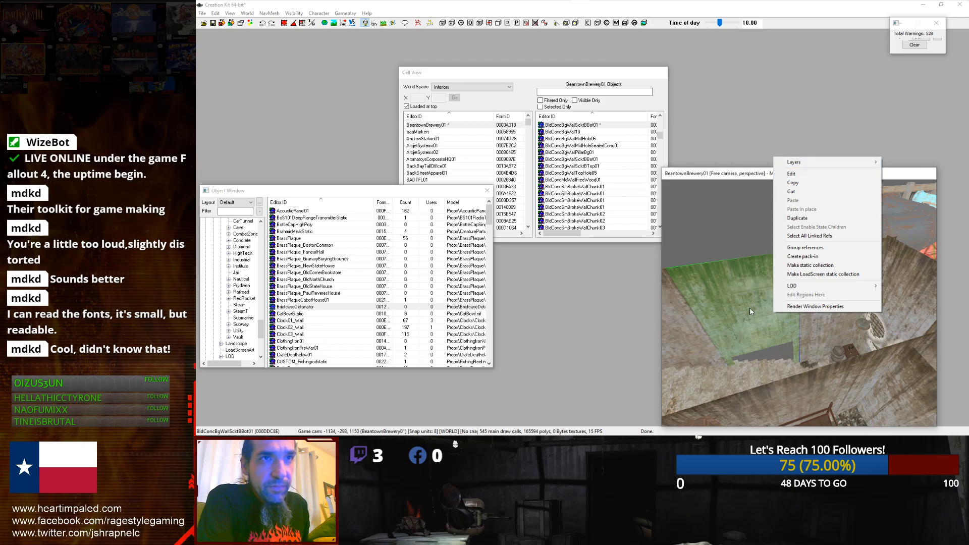
left_click(797, 172)
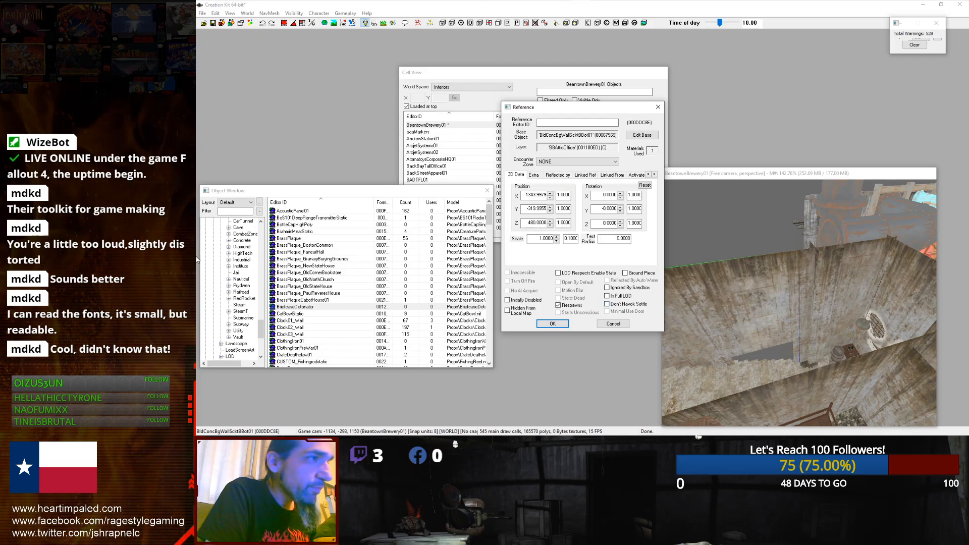
Step: Filter the Object Window by bldcon, browse the concrete pieces under WorldObjects, and cancel the reference dialog
left_click(232, 212)
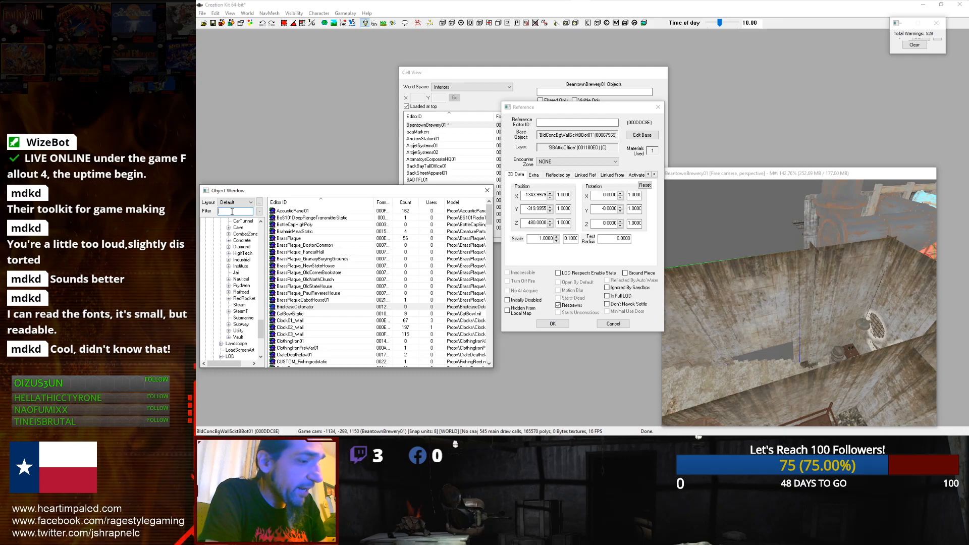
type("bldconc")
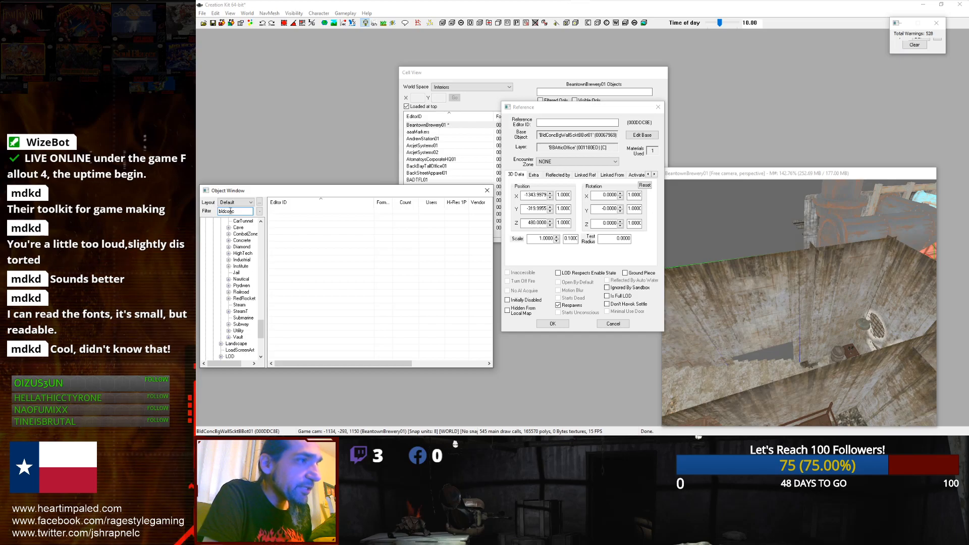
scroll(262, 321, "up", 4)
left_click_drag(261, 321, 262, 278)
left_click(222, 279)
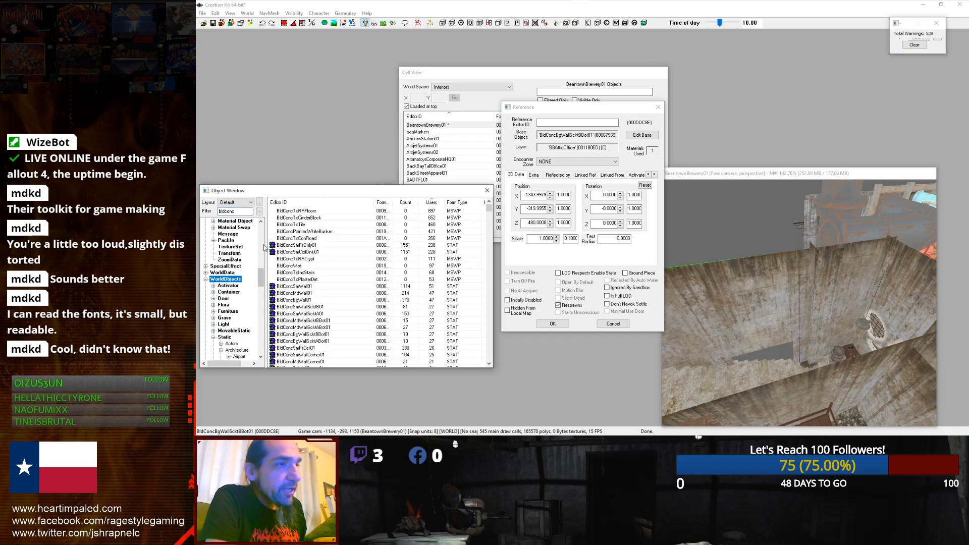
left_click_drag(490, 212, 489, 317)
left_click(360, 259)
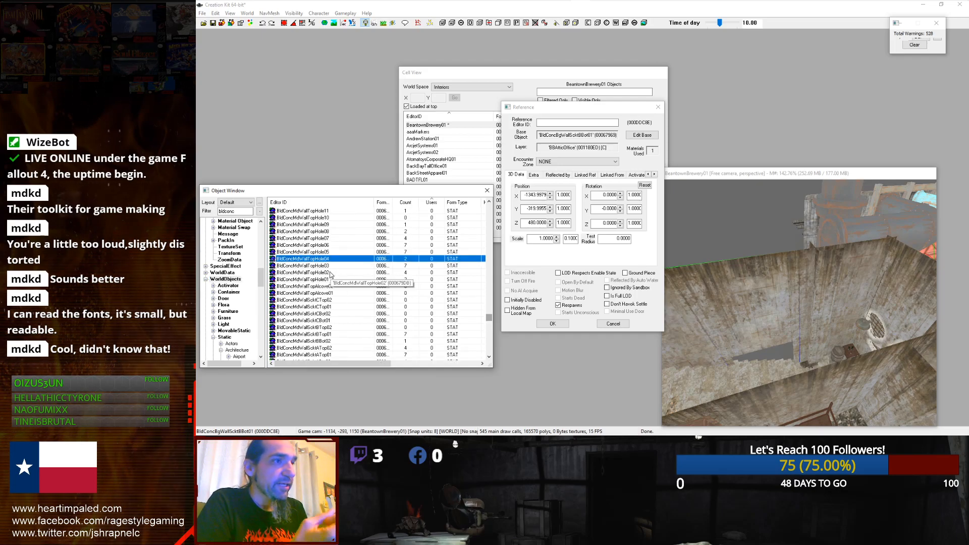
scroll(305, 266, "down", 2)
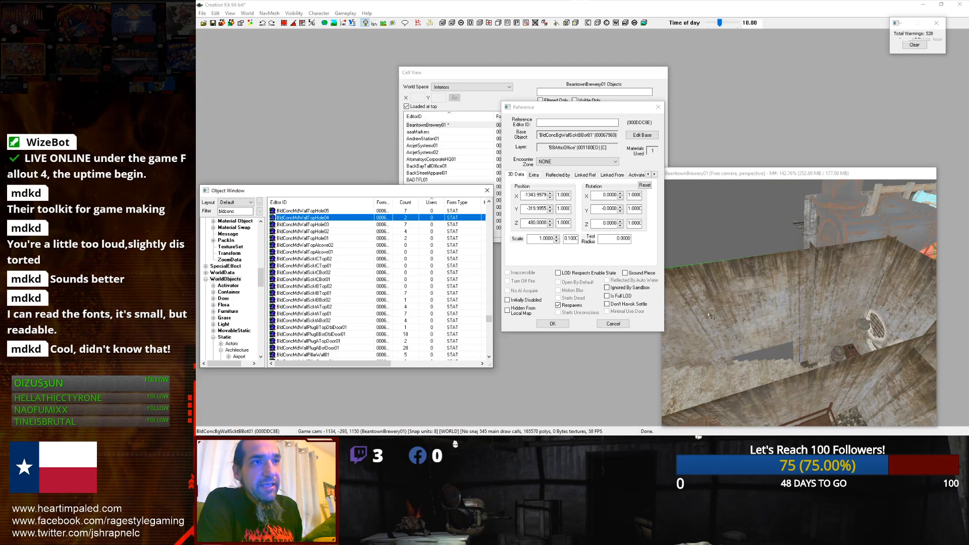
left_click(605, 326)
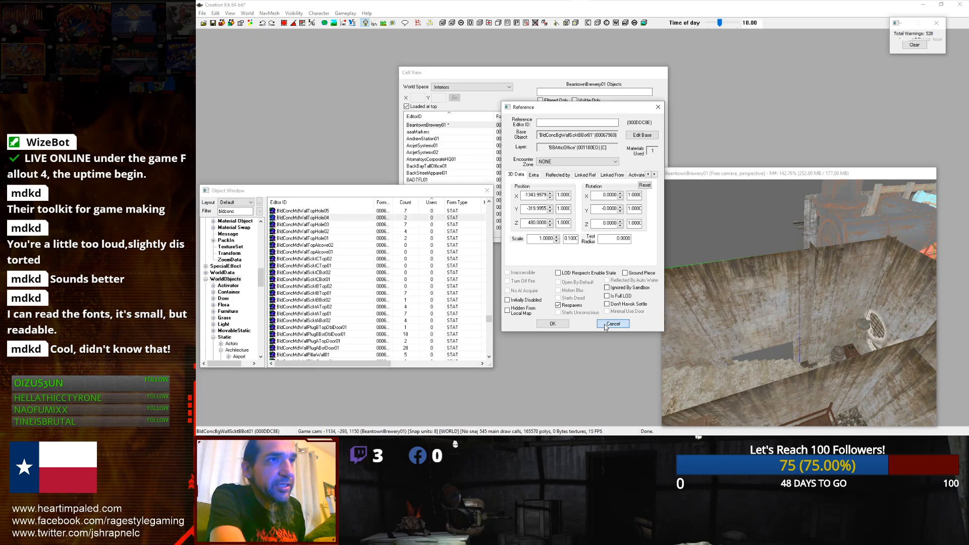
Step: Undo the last change made to the selected wall in the render window
middle_click_drag(787, 303, 712, 321, "shift")
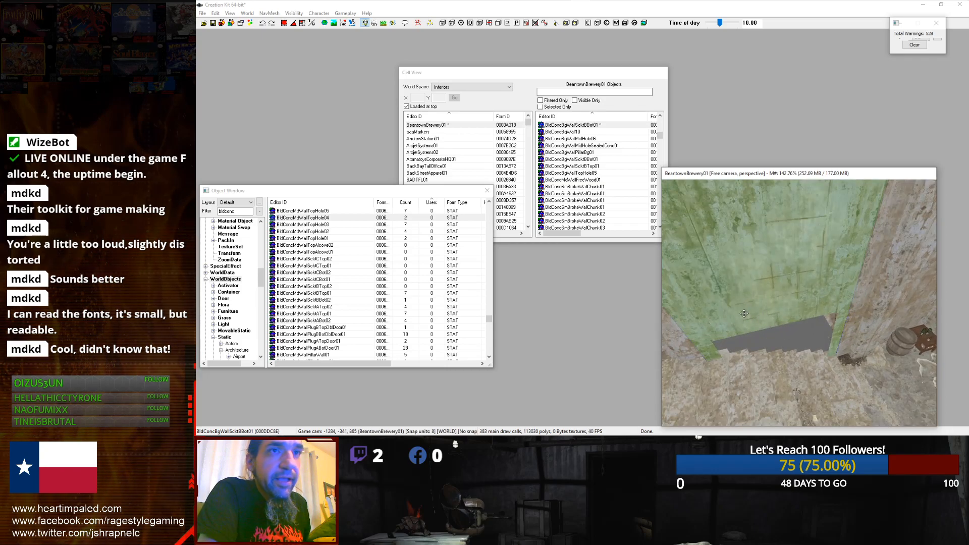
right_click_drag(735, 297, 840, 297)
key("ctrl+z")
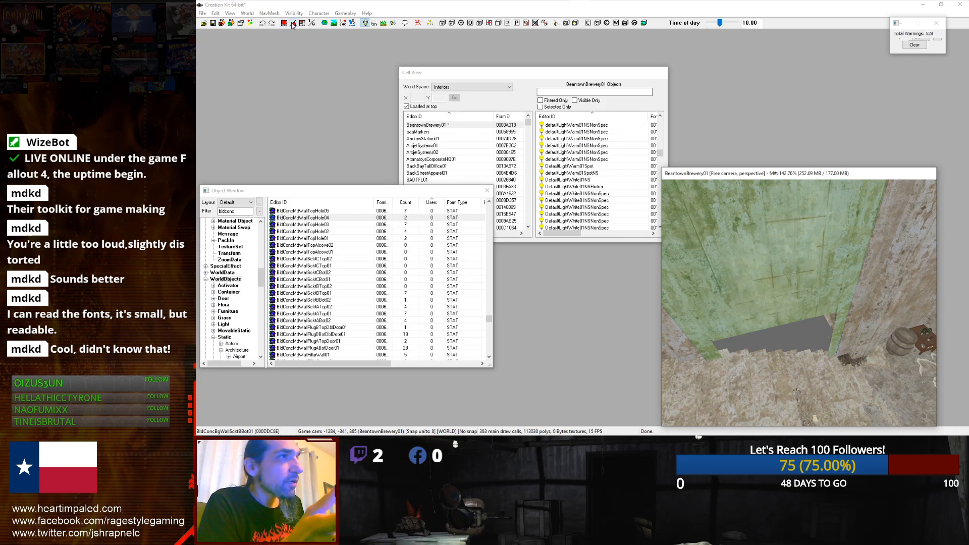
left_click(285, 25)
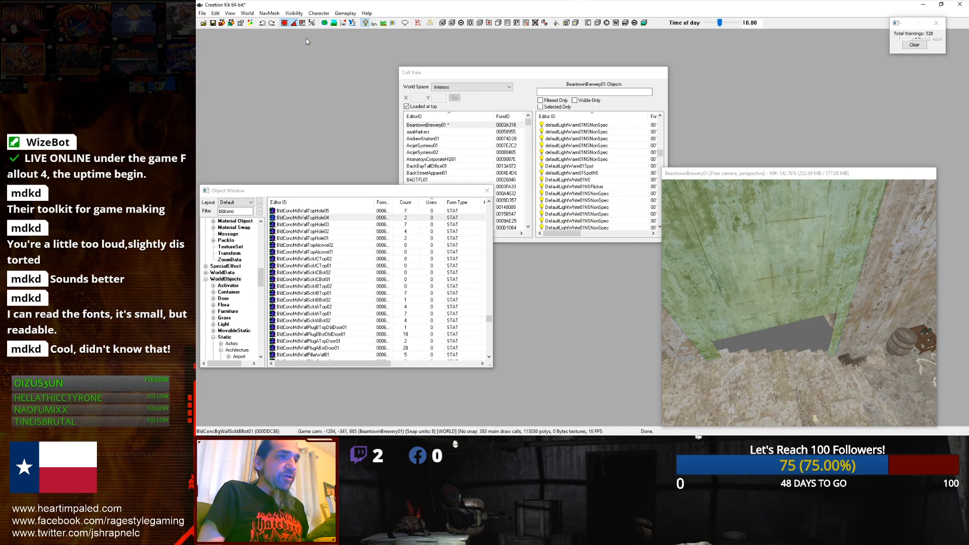
Step: Cycle the selected wall's base object through concrete pieces, ending on BldConcBigWallPlugBBotDblDoor01
left_click_drag(757, 253, 717, 227)
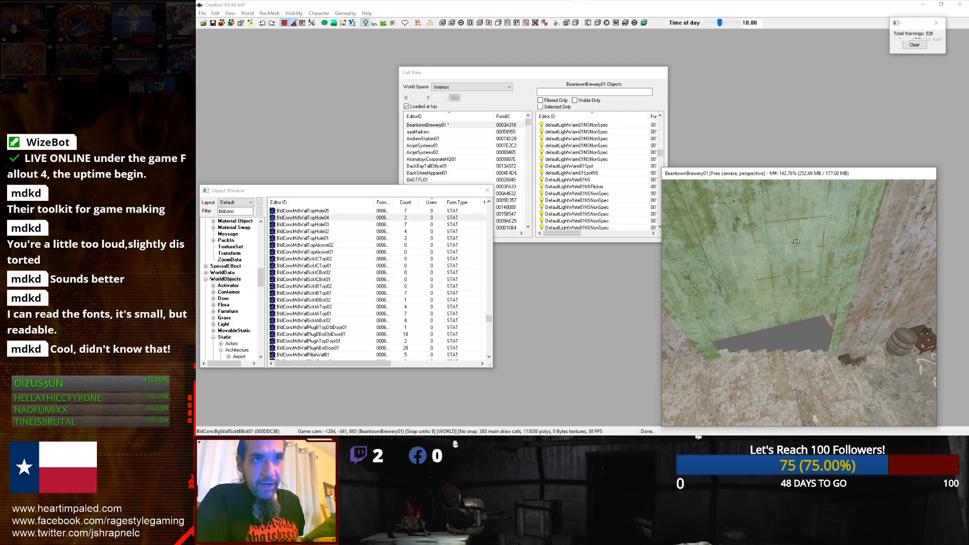
mouse_move(787, 249)
right_mouse_down()
mouse_move(834, 249)
mouse_move(772, 249)
mouse_move(803, 249)
mouse_move(793, 248)
right_mouse_up()
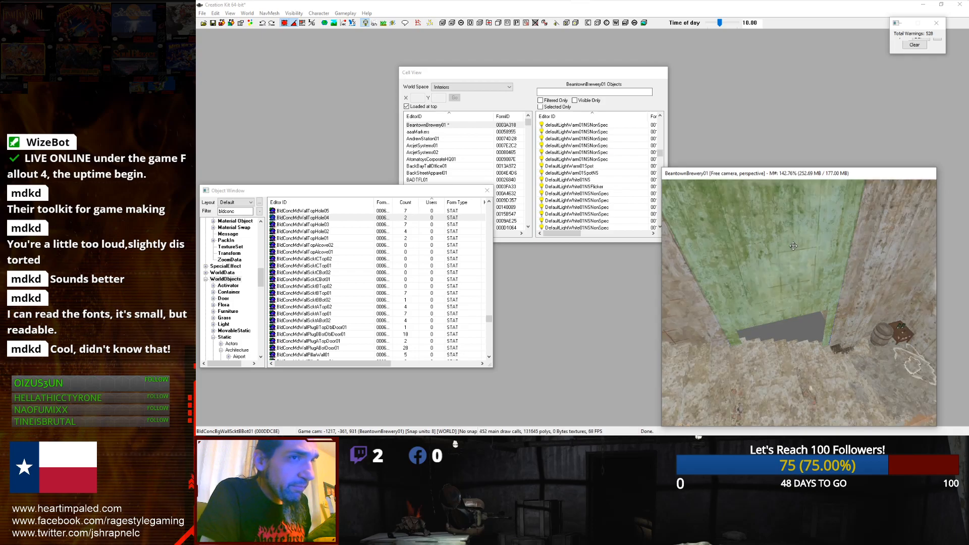
scroll(794, 246, "down", 4)
left_click_drag(784, 281, 674, 277)
middle_click_drag(674, 277, 777, 305)
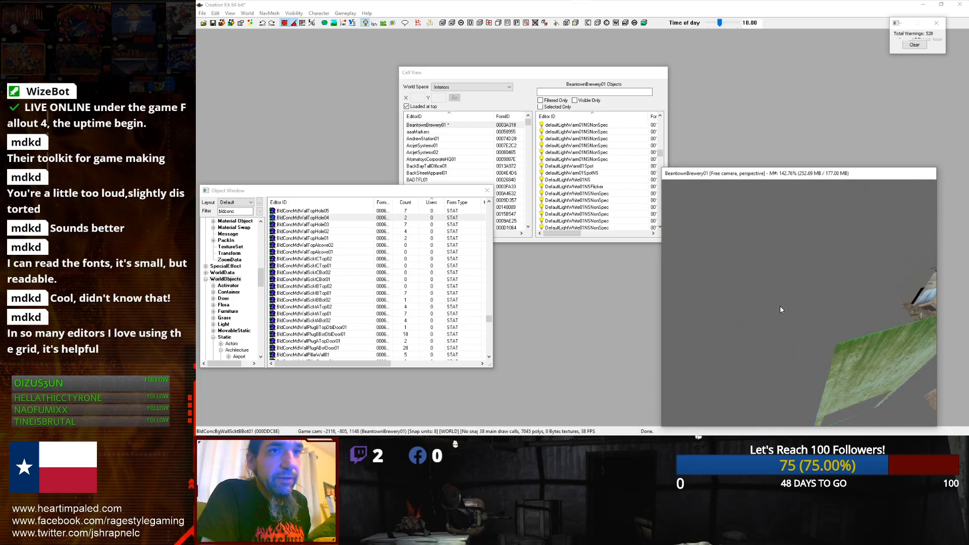
middle_click_drag(797, 345, 801, 275)
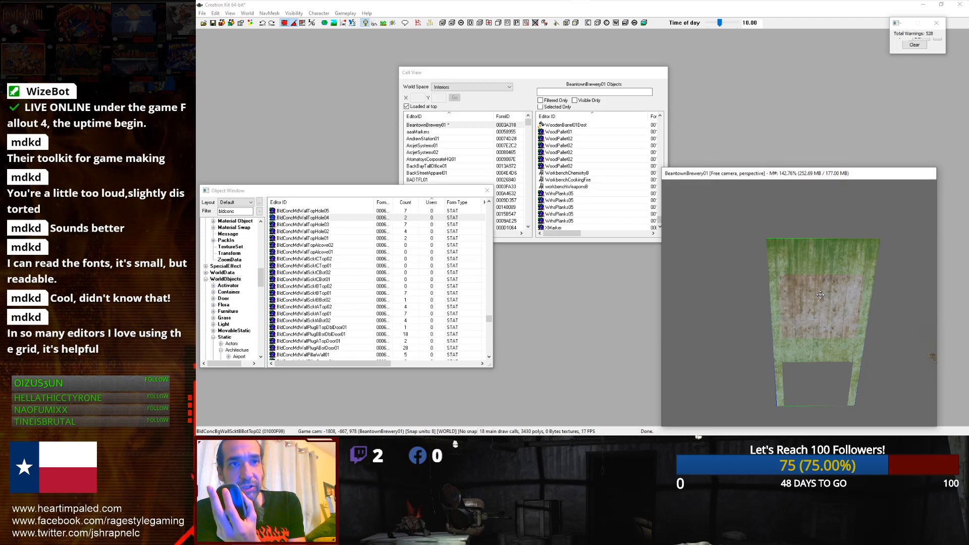
scroll(820, 295, "down", 5, "ctrl")
scroll(820, 295, "down", 3, "ctrl")
scroll(821, 295, "down", 4, "ctrl")
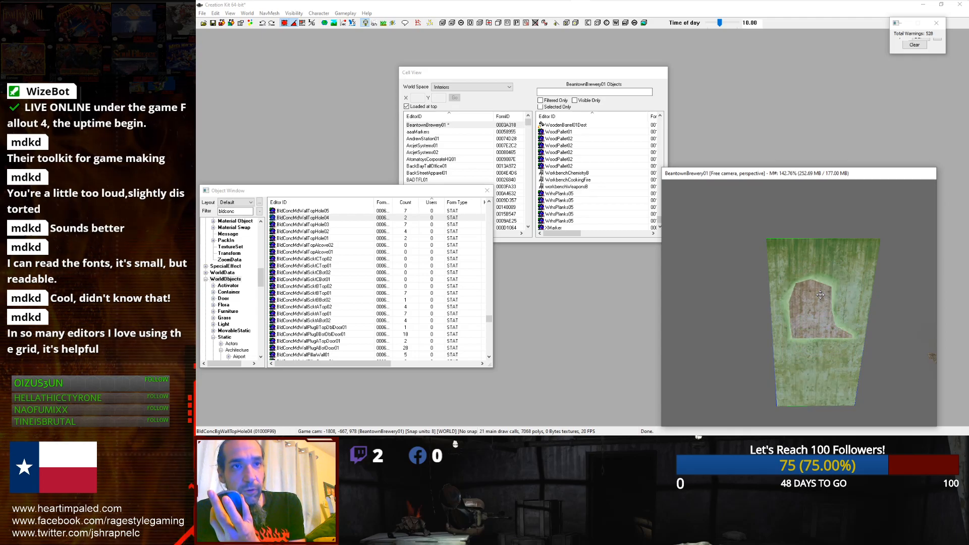
scroll(821, 295, "down", 5, "ctrl")
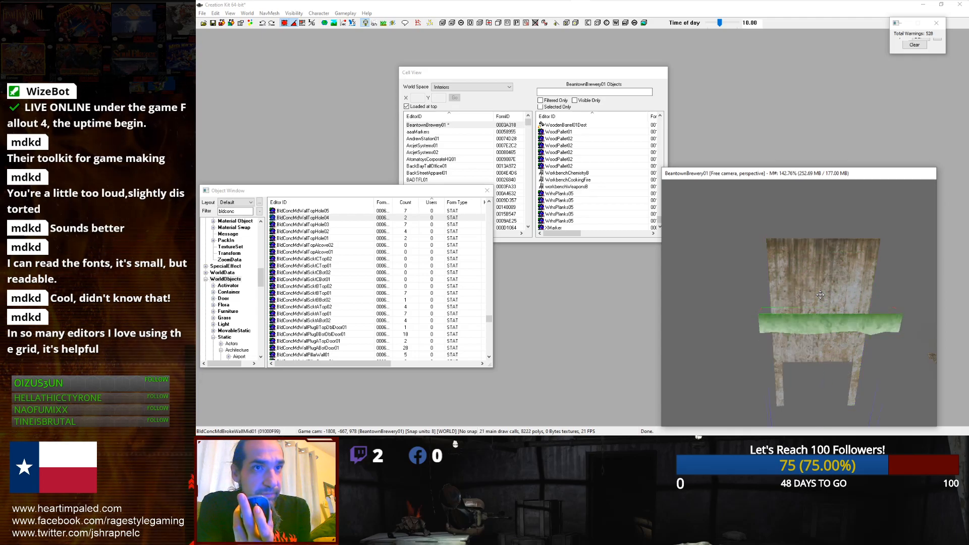
scroll(820, 294, "down", 5, "ctrl")
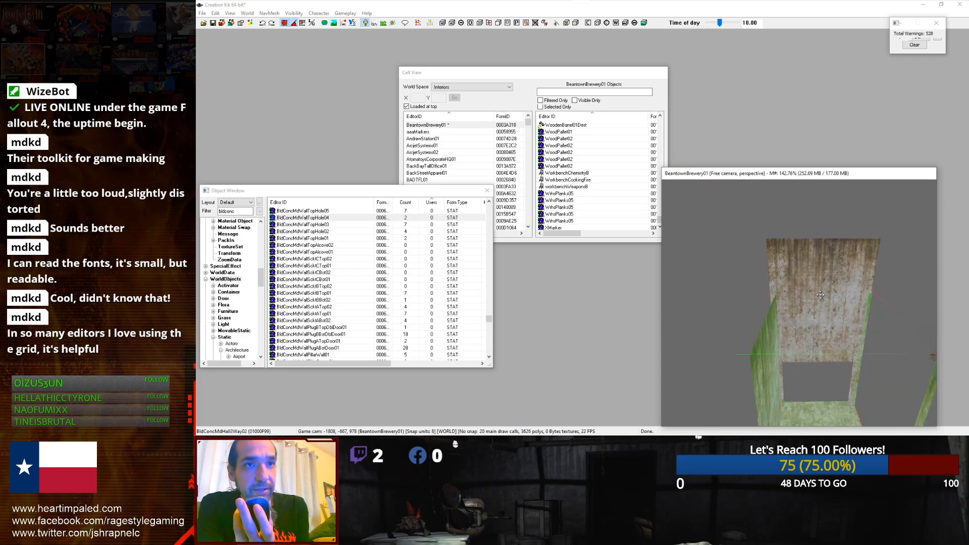
scroll(820, 295, "down", 4, "ctrl")
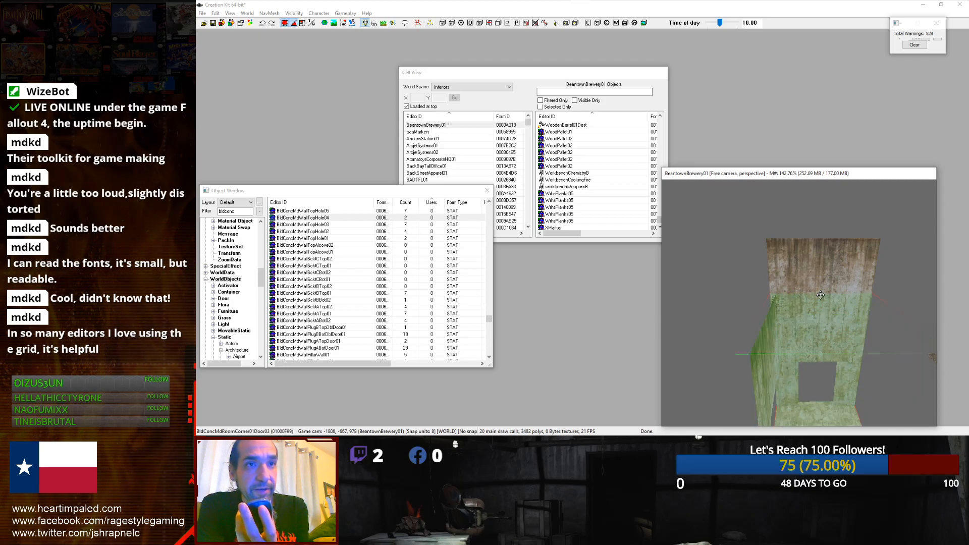
scroll(820, 295, "down", 4, "ctrl")
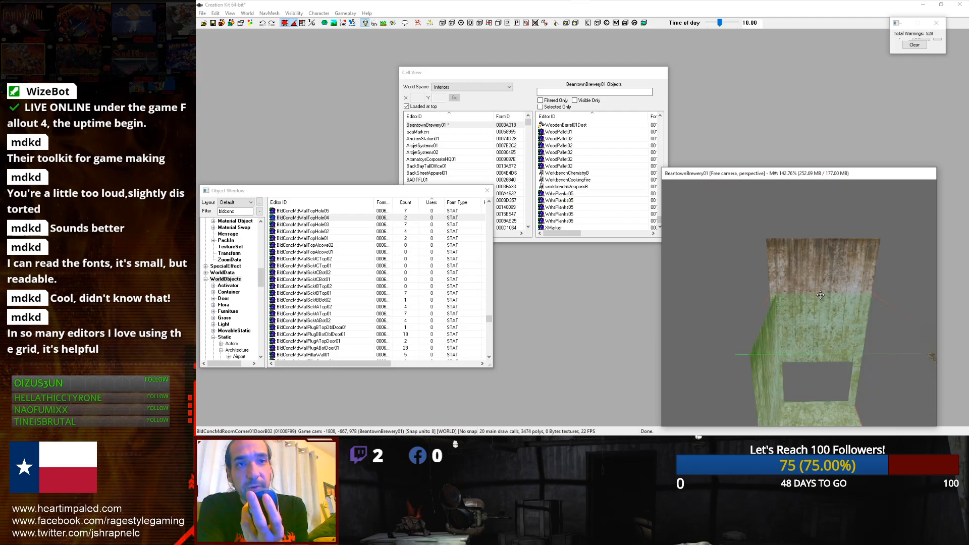
scroll(821, 295, "down", 4, "ctrl")
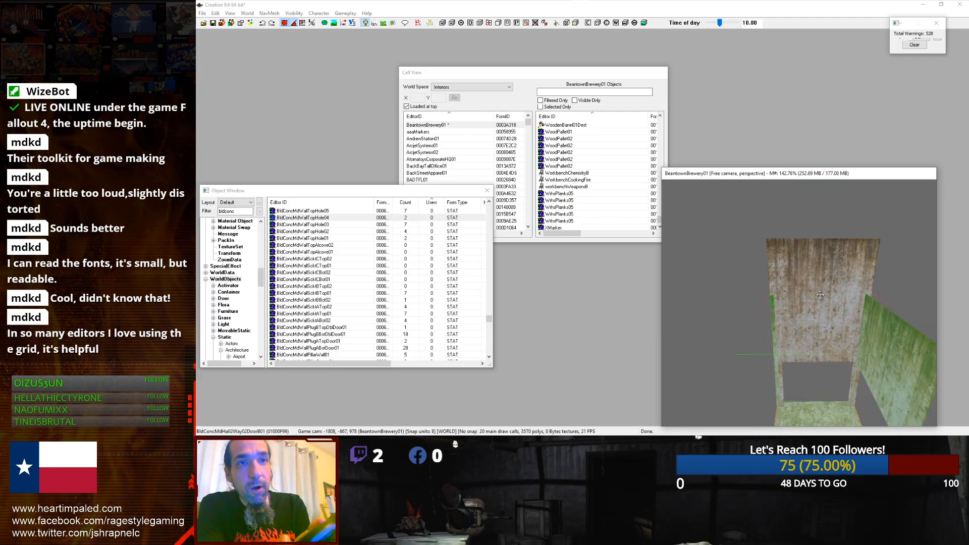
scroll(820, 295, "down", 4, "ctrl")
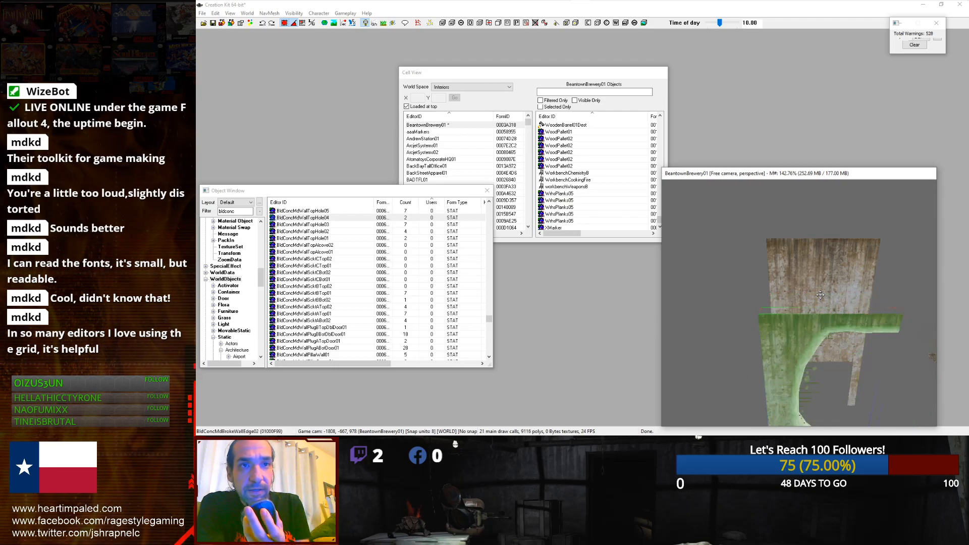
scroll(820, 295, "down", 3, "ctrl")
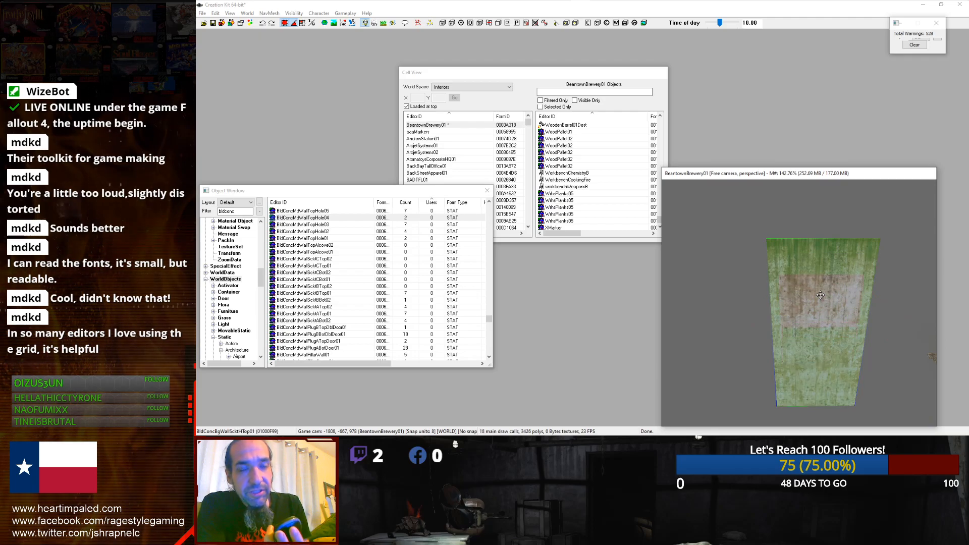
scroll(820, 295, "down", 4, "ctrl")
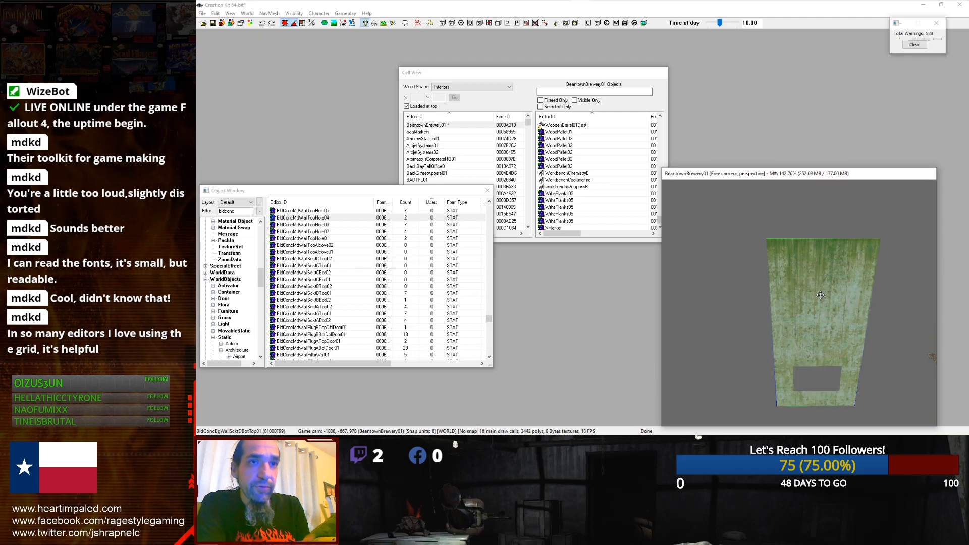
scroll(820, 295, "down", 4, "ctrl")
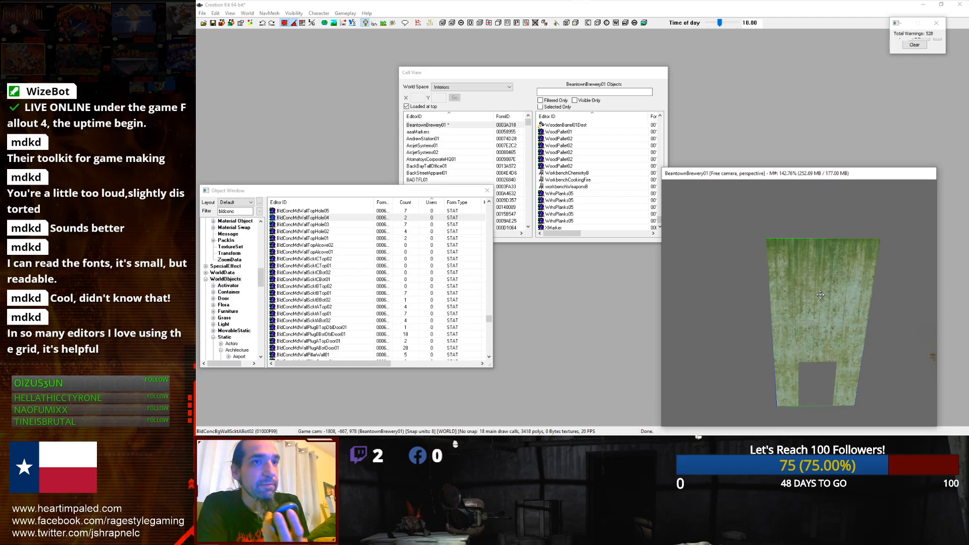
scroll(821, 295, "down", 1, "ctrl")
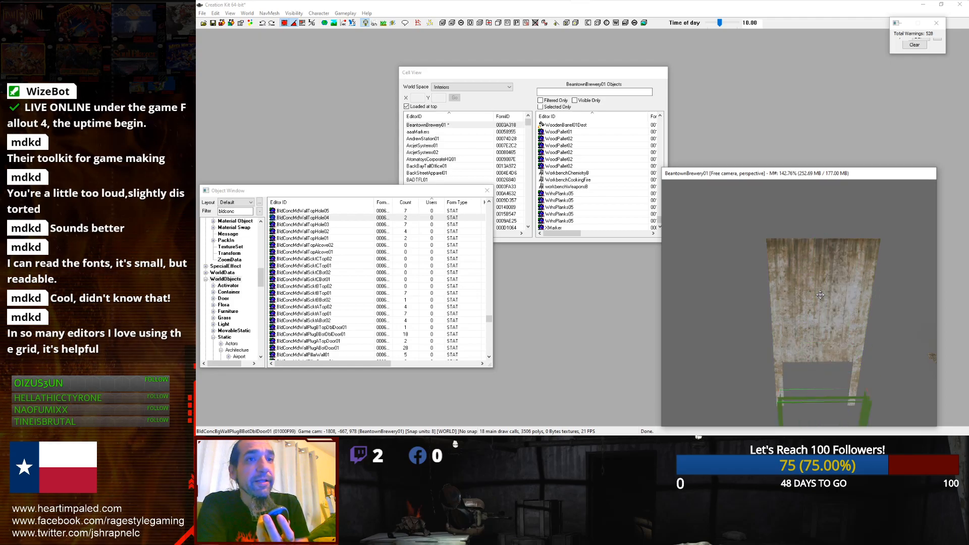
scroll(822, 297, "down", 2)
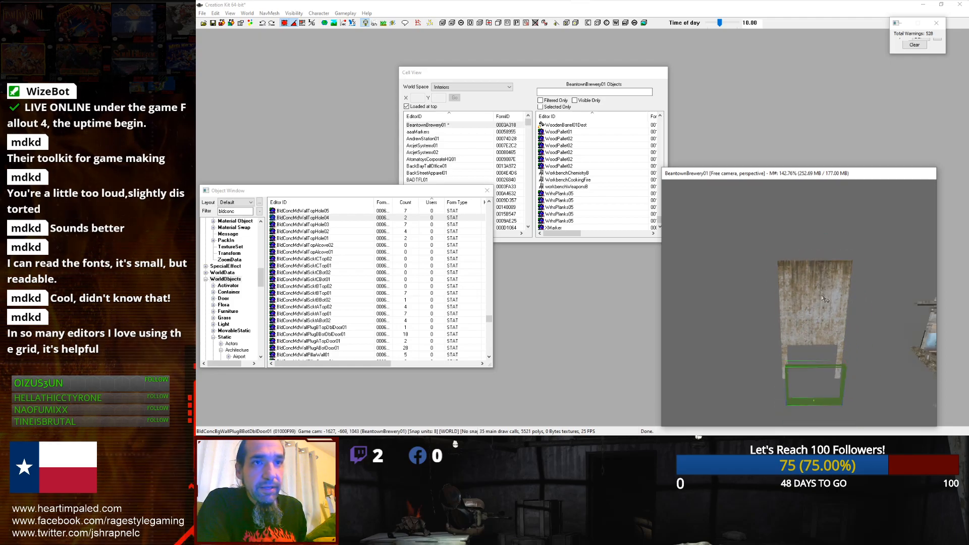
scroll(749, 313, "up", 4)
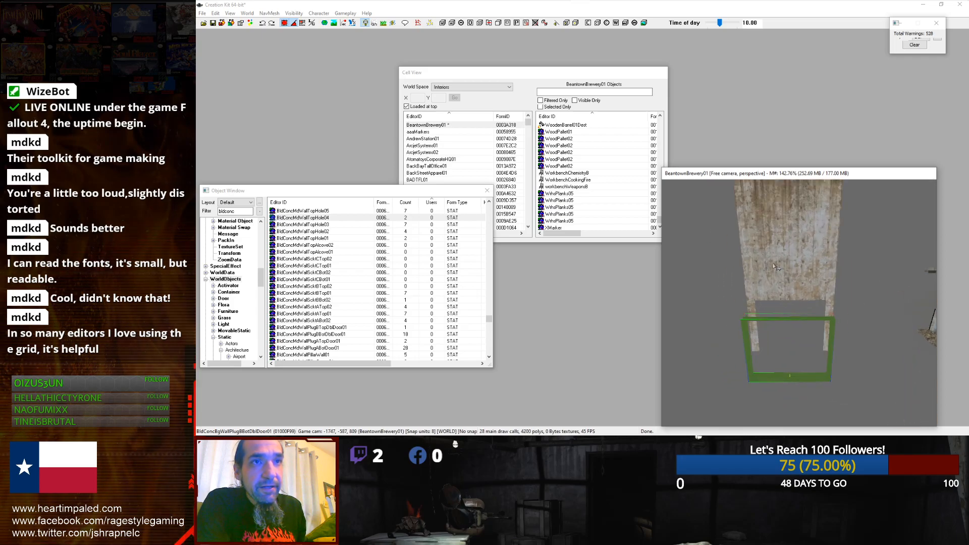
Step: Try to reposition the selected concrete wall piece, then undo the last move
left_click(773, 262)
left_click(768, 322)
right_click(755, 318)
left_click(750, 320)
left_click(750, 319)
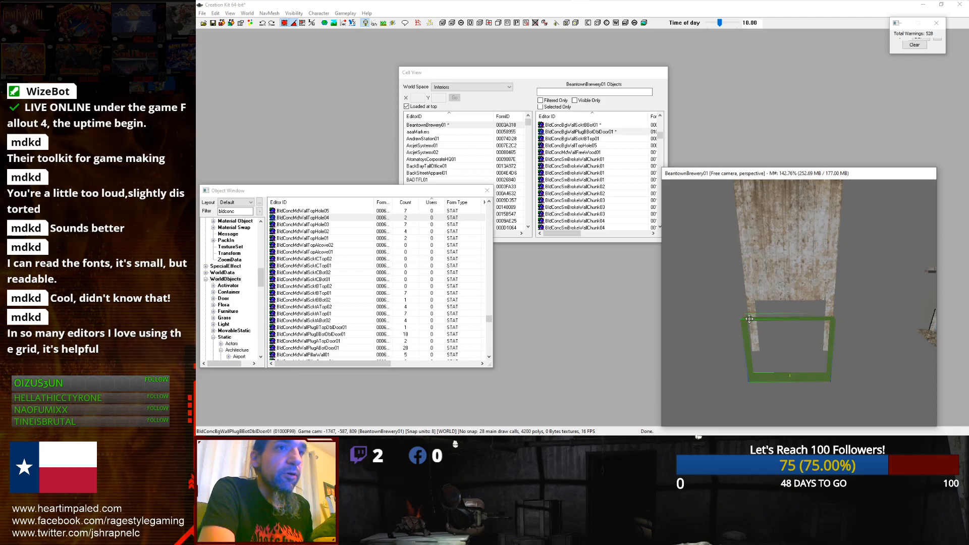
right_click_drag(750, 319, 803, 319)
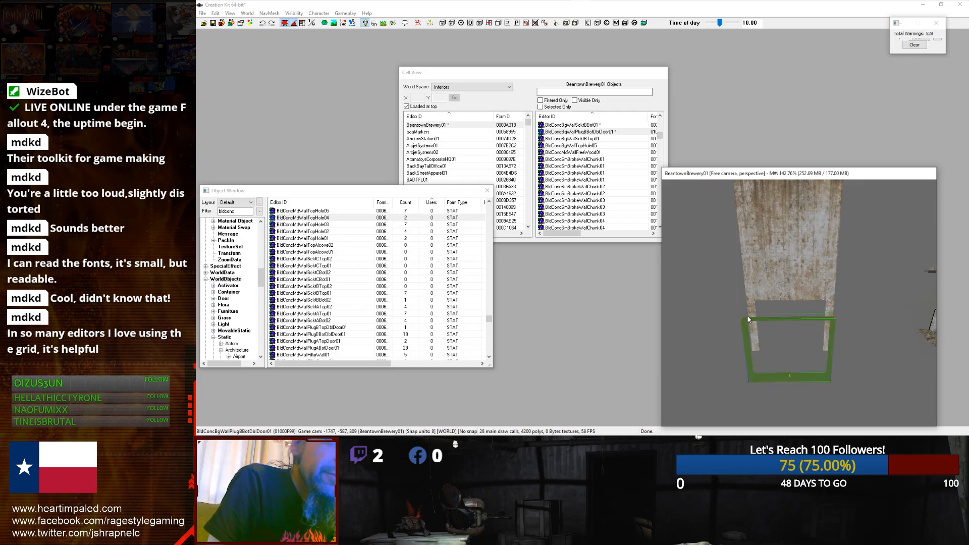
left_click_drag(747, 317, 757, 302)
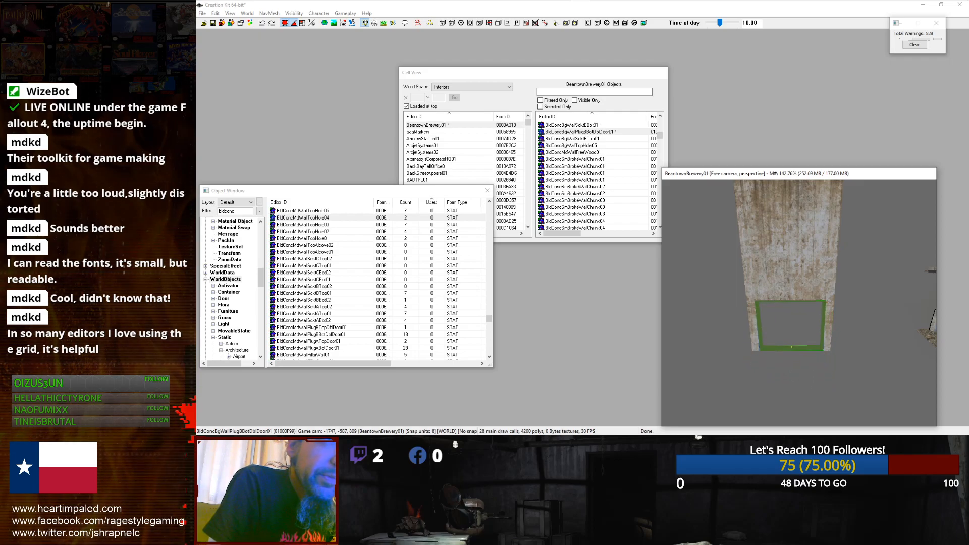
scroll(758, 295, "up", 5)
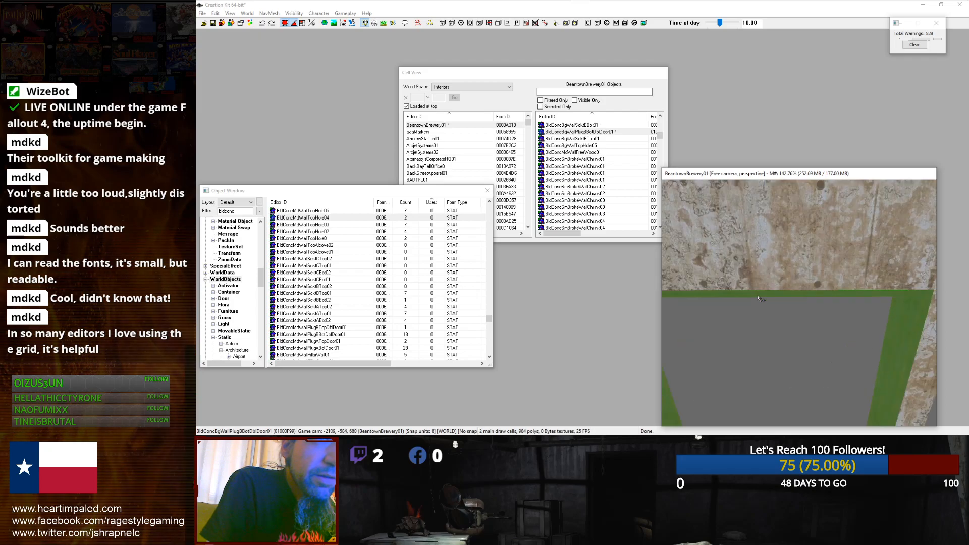
mouse_move(763, 286)
right_mouse_down()
mouse_move(782, 286)
mouse_move(763, 286)
right_mouse_up()
scroll(764, 280, "down", 5)
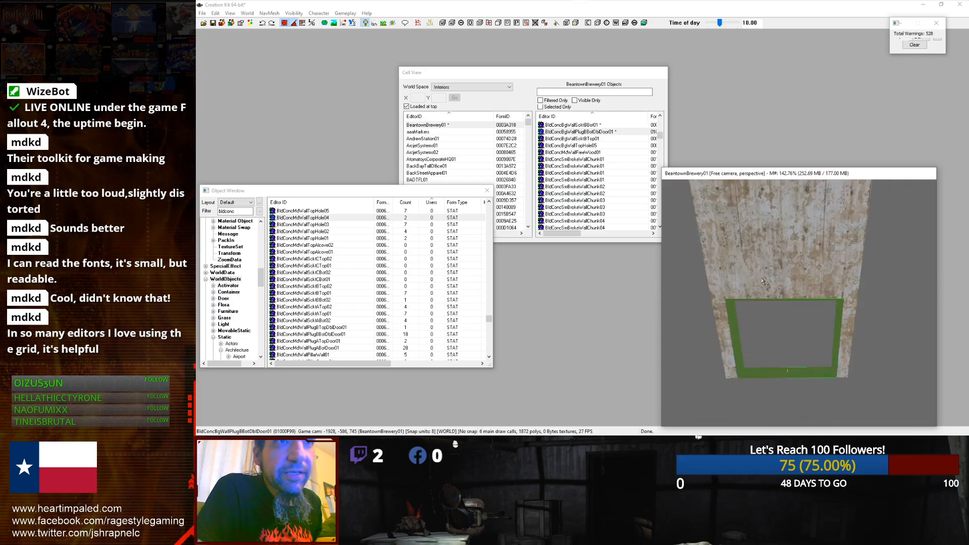
key("ctrl+z")
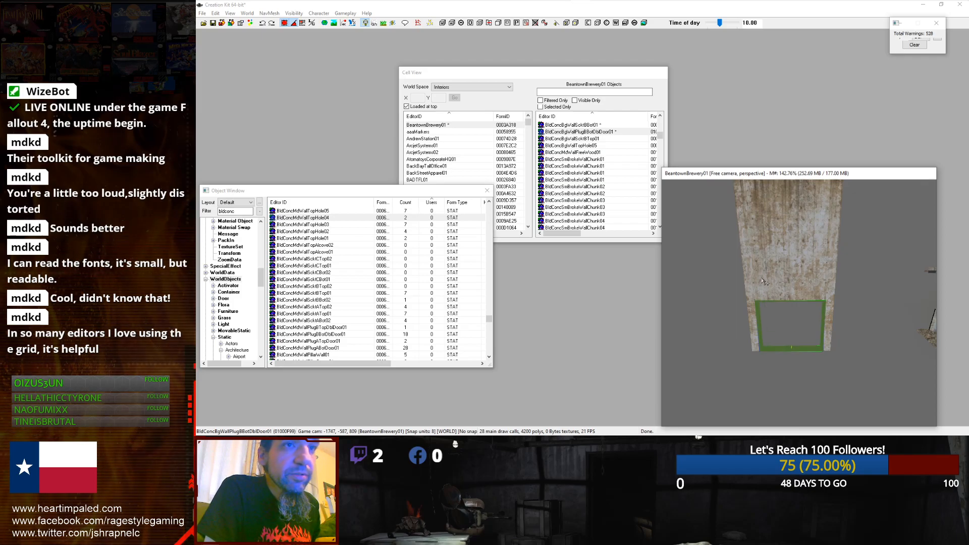
Step: Select the upper wall and door plug pieces of the neighbouring concrete wall section and duplicate them
left_click(763, 280)
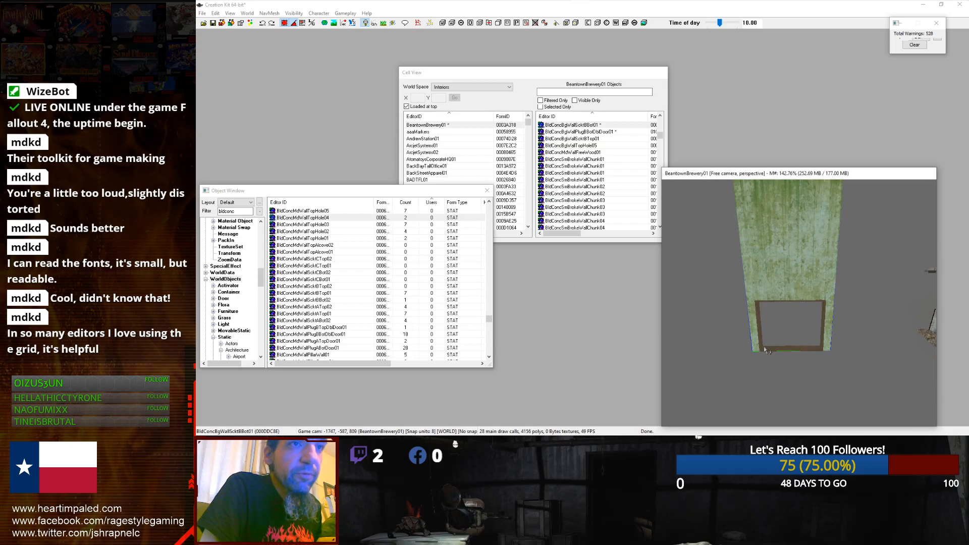
left_click(765, 349, "ctrl")
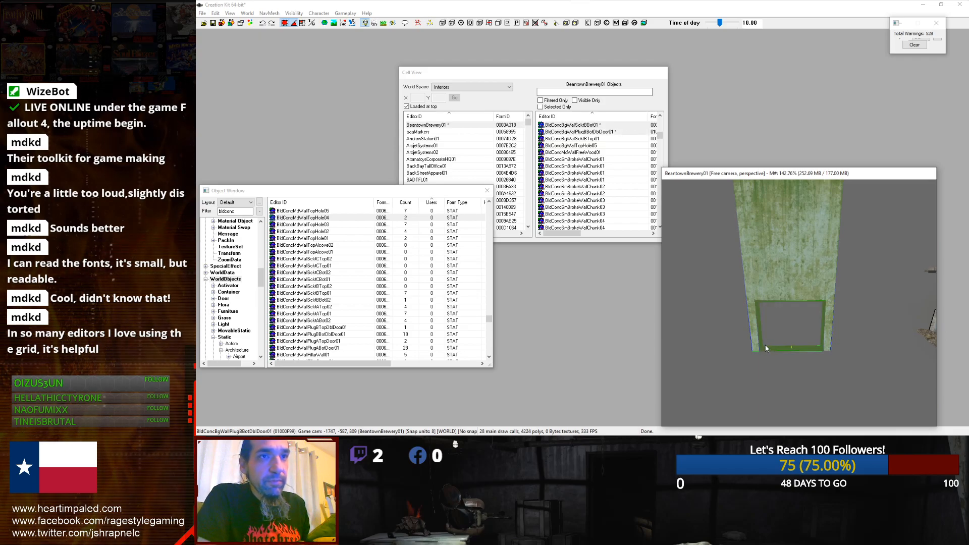
scroll(766, 347, "down", 3)
middle_click_drag(814, 278, 819, 331)
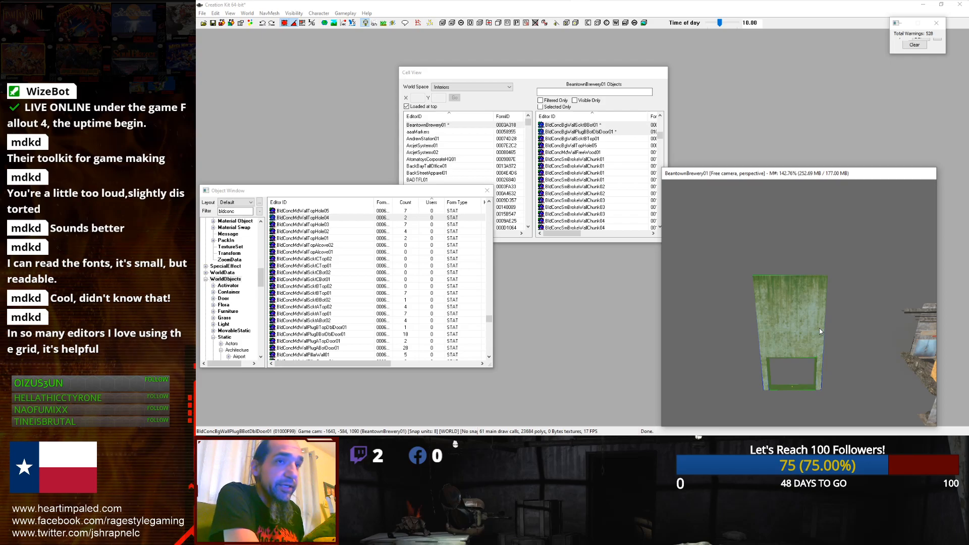
mouse_move(796, 332)
middle_mouse_down()
mouse_move(724, 329)
mouse_move(790, 349)
middle_mouse_up()
scroll(796, 331, "down", 2)
scroll(796, 331, "up", 2)
left_click_drag(790, 349, 861, 348)
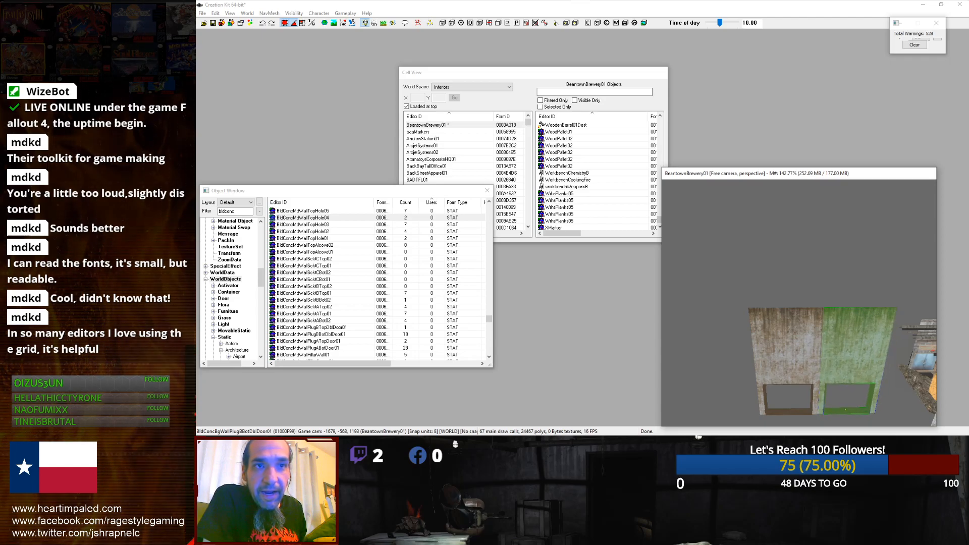
left_click(771, 409, "ctrl")
left_click(770, 379, "ctrl")
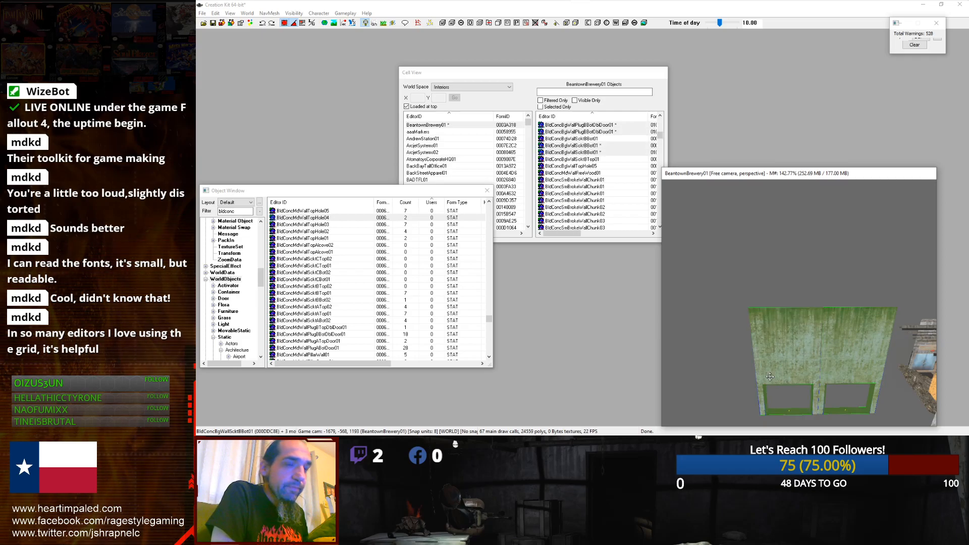
key("ctrl+d")
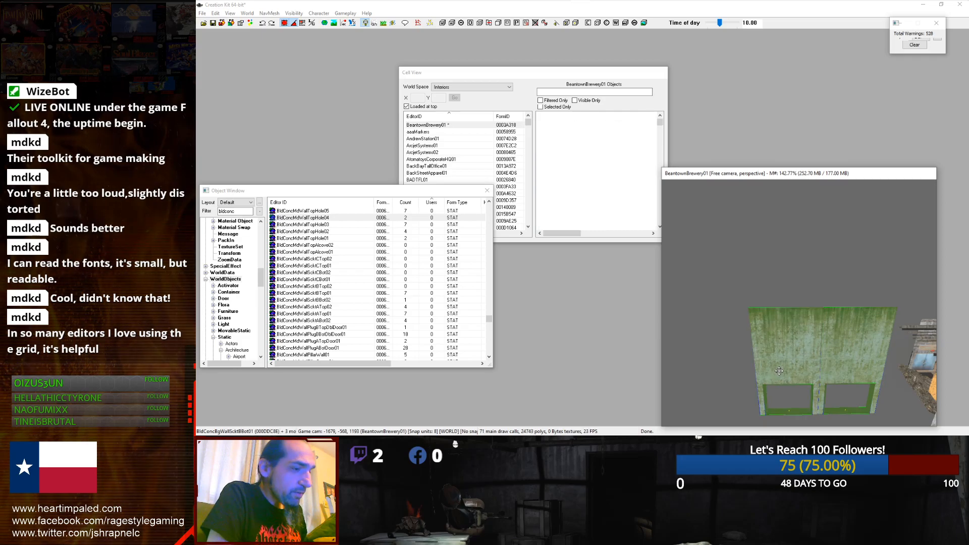
Step: Move the duplicated wall section into place beside the existing walls to form a corner
middle_click_drag(780, 371, 805, 362, "shift")
scroll(807, 360, "down", 2)
left_click_drag(834, 314, 751, 303)
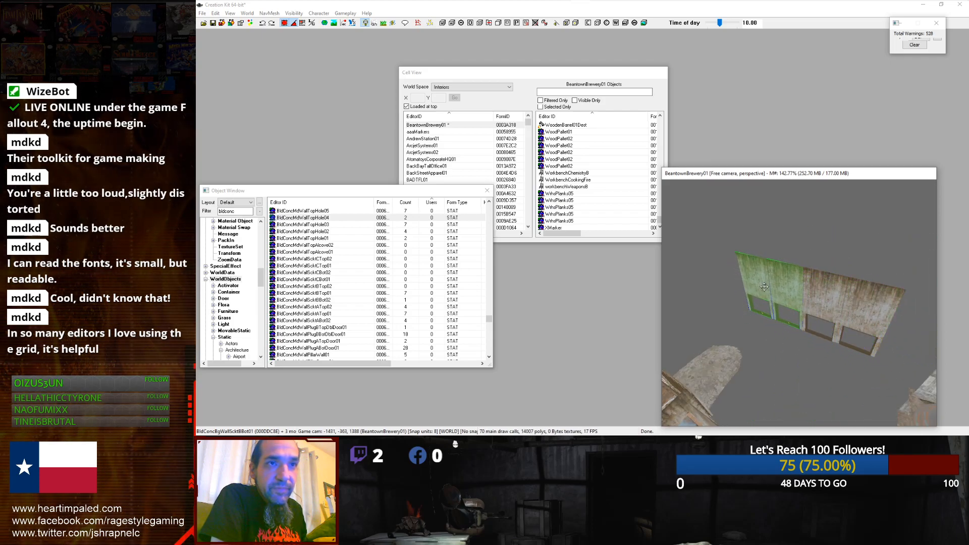
scroll(751, 302, "up", 5)
right_click_drag(751, 303, 769, 286)
scroll(769, 286, "down", 3)
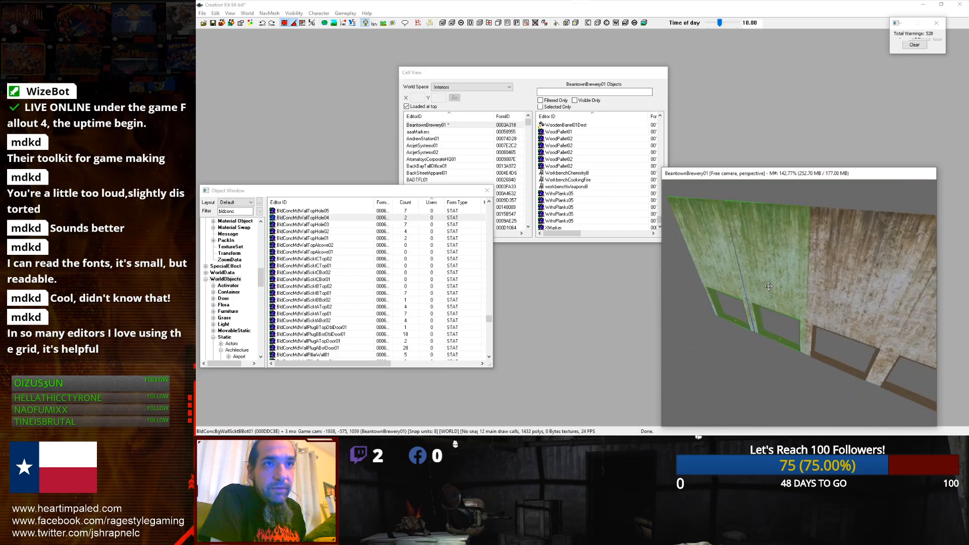
scroll(769, 286, "down", 4)
middle_click_drag(768, 287, 744, 278, "shift")
right_click_drag(744, 279, 704, 278)
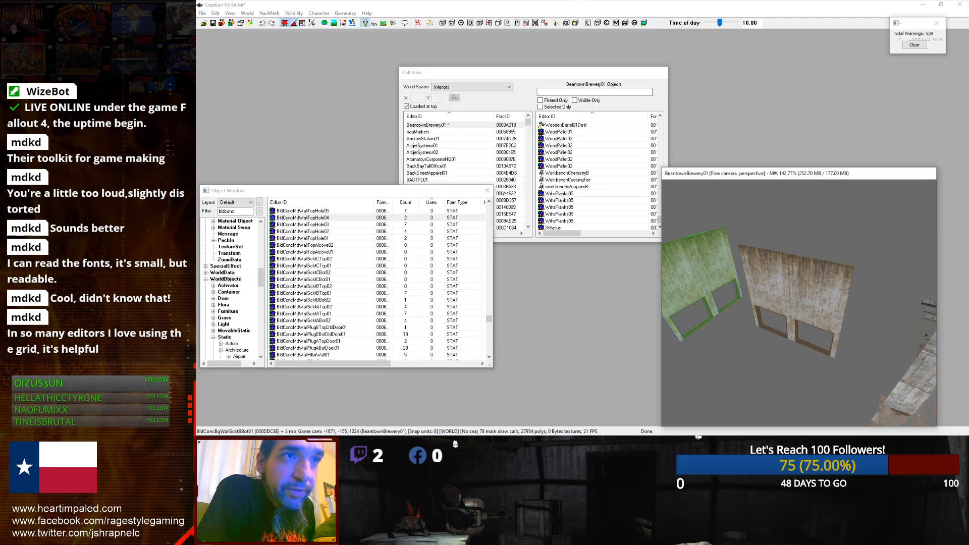
left_click_drag(724, 264, 735, 291)
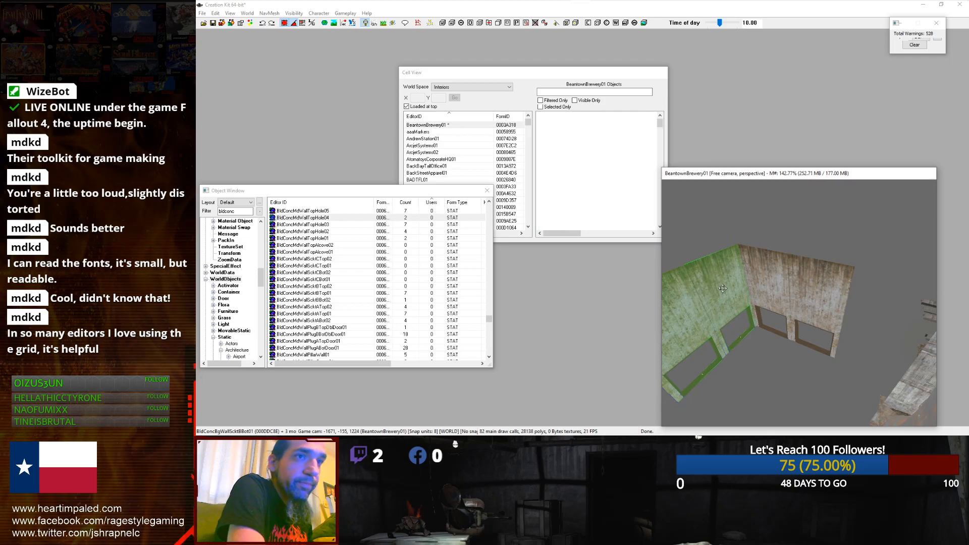
mouse_move(723, 289)
right_mouse_down()
mouse_move(762, 289)
mouse_move(719, 289)
mouse_move(741, 282)
mouse_move(732, 282)
right_mouse_up()
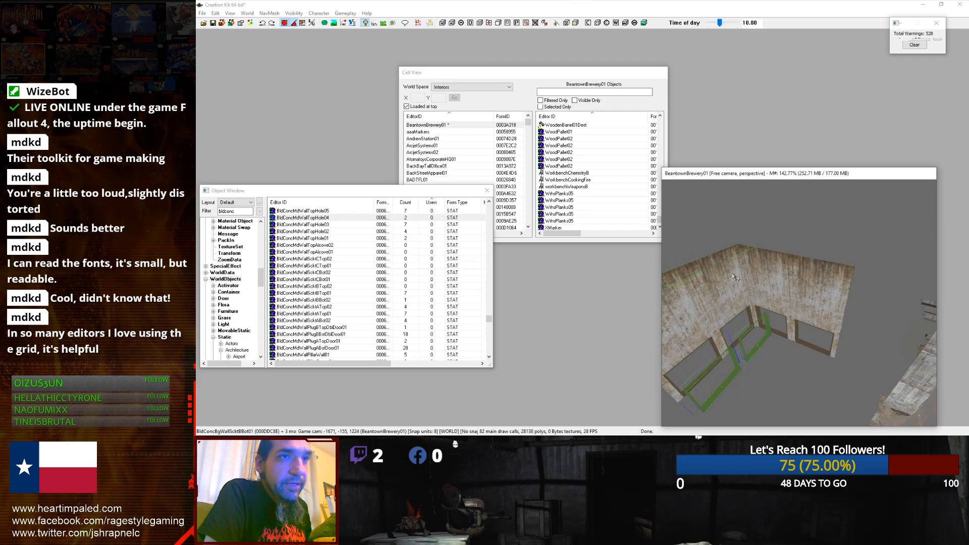
Step: Orbit around the room to examine the arrangement of the concrete wall sections
scroll(734, 276, "down", 4)
middle_click_drag(730, 269, 771, 292)
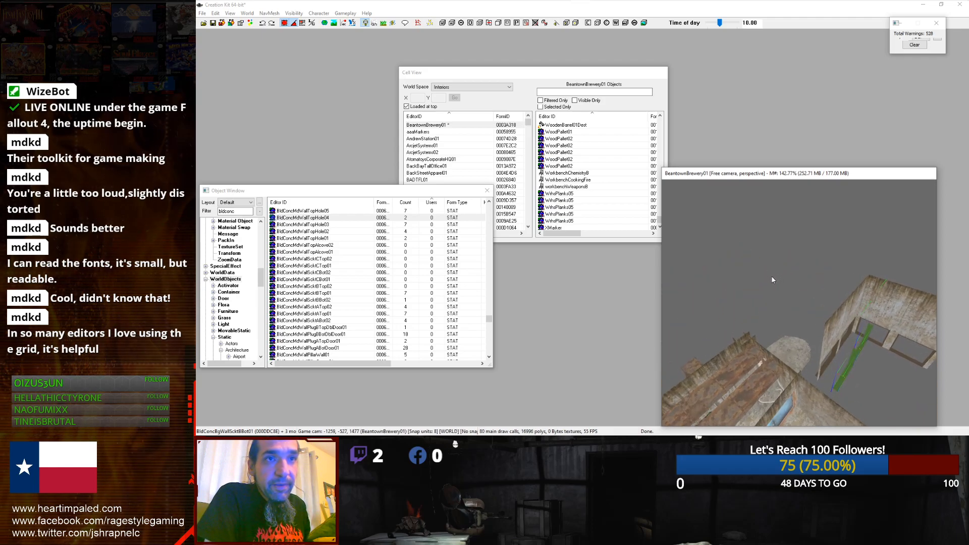
left_click_drag(780, 295, 869, 259)
middle_click_drag(887, 255, 867, 256, "shift")
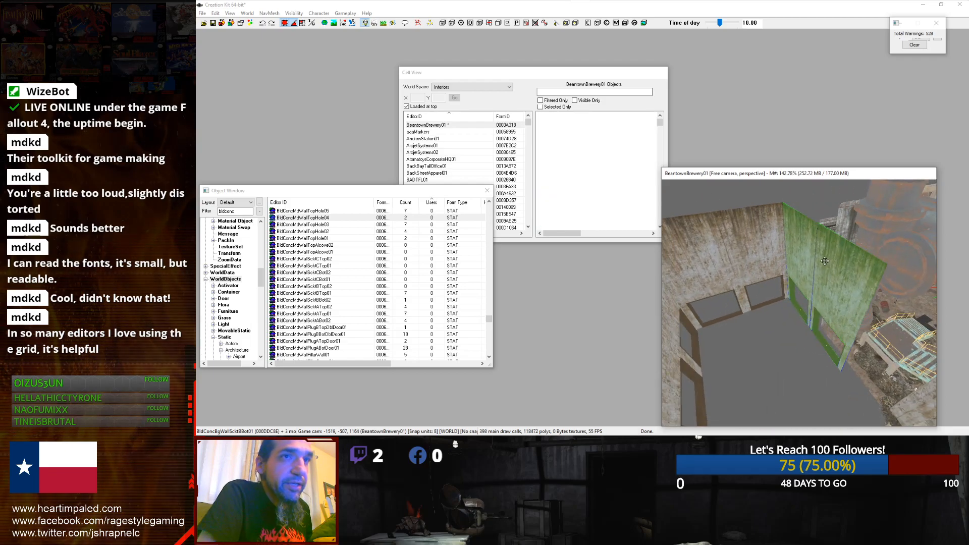
right_click_drag(840, 268, 866, 268)
middle_click_drag(818, 256, 930, 296)
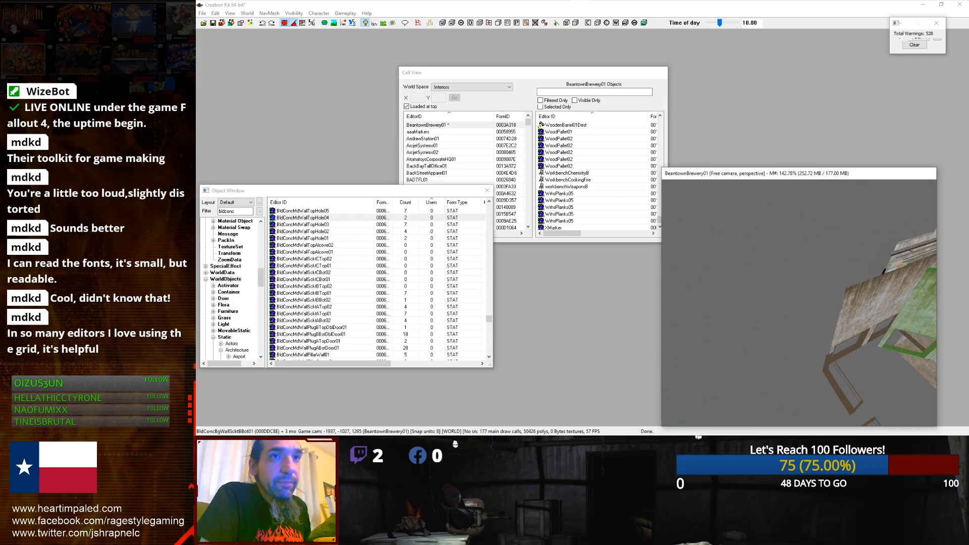
right_click_drag(879, 246, 871, 245)
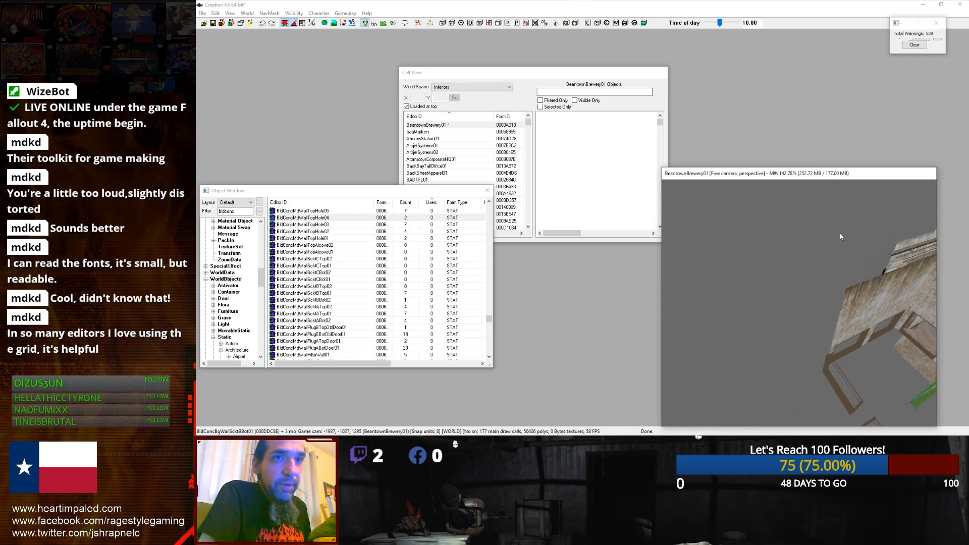
scroll(825, 229, "down", 3)
middle_click_drag(793, 243, 848, 287)
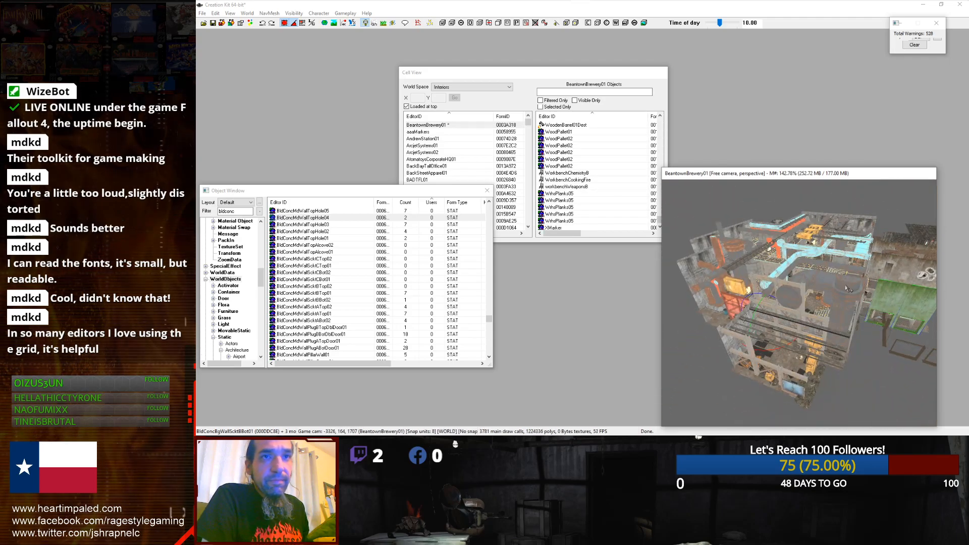
scroll(849, 286, "up", 10)
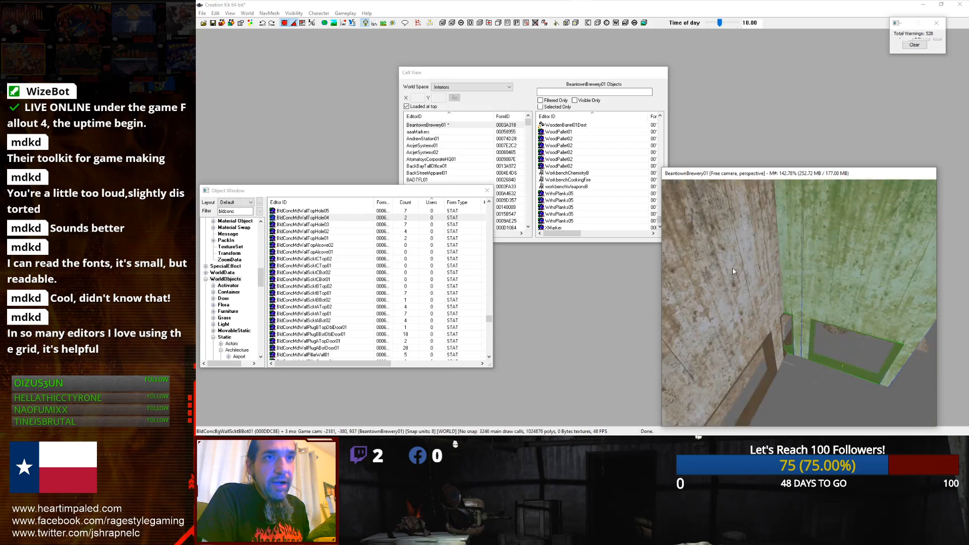
scroll(733, 271, "down", 3)
left_click_drag(806, 278, 855, 269)
scroll(854, 269, "up", 6)
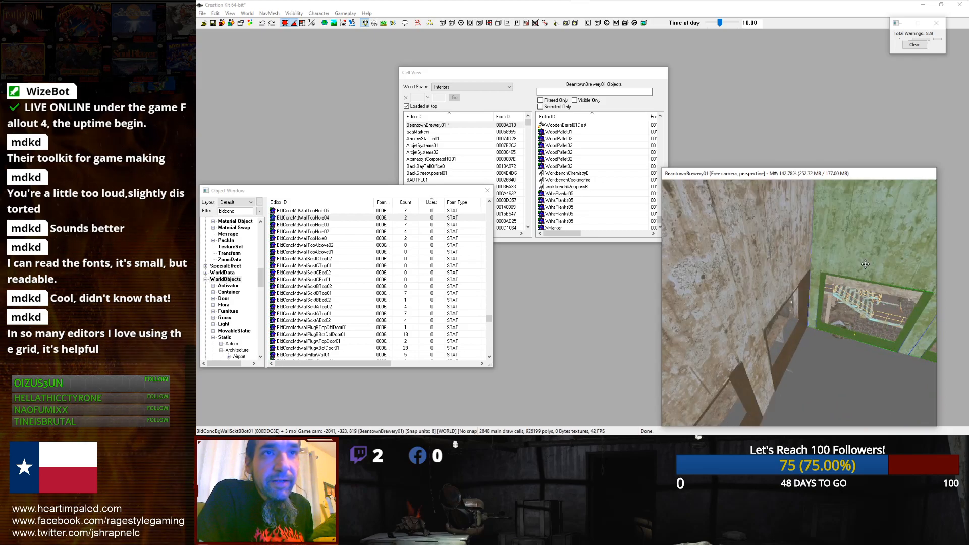
scroll(846, 265, "down", 1)
middle_click_drag(846, 264, 837, 264, "shift")
left_click_drag(837, 264, 828, 258)
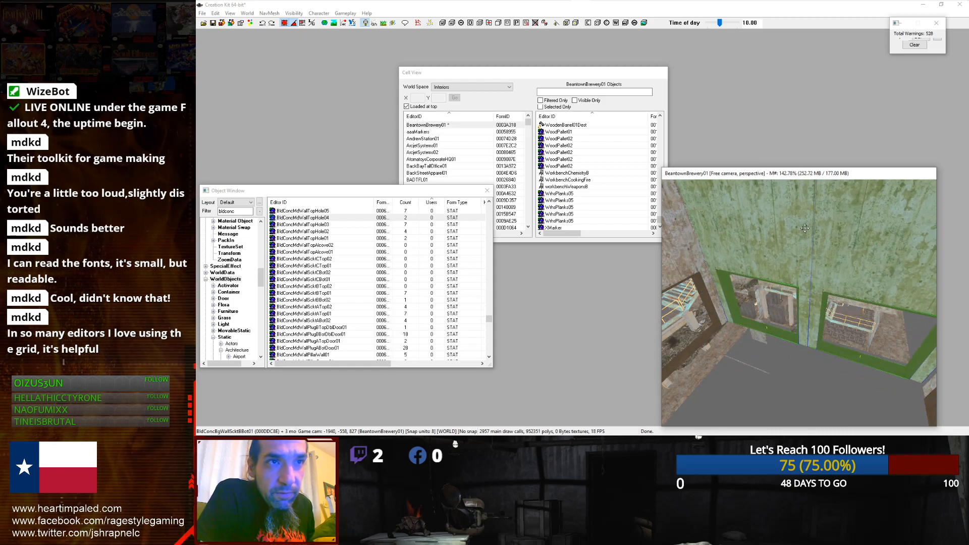
scroll(805, 228, "down", 2)
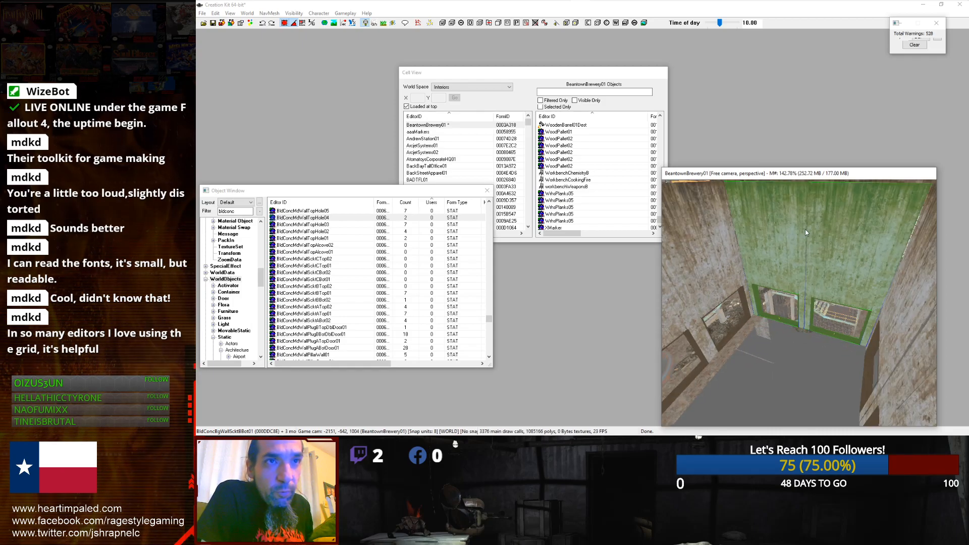
Step: Delete the two door plug pieces at the bottom of the wall sections
left_click(778, 319)
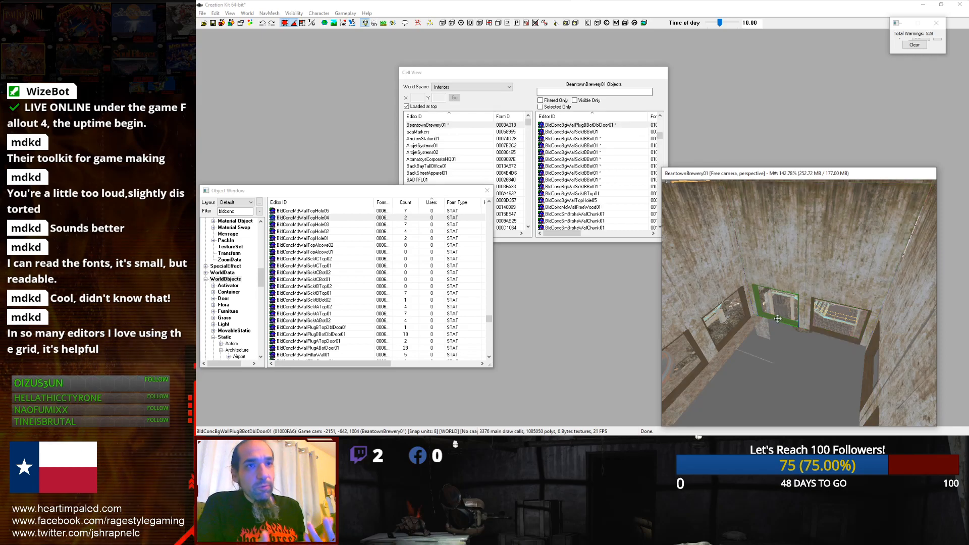
key("Delete")
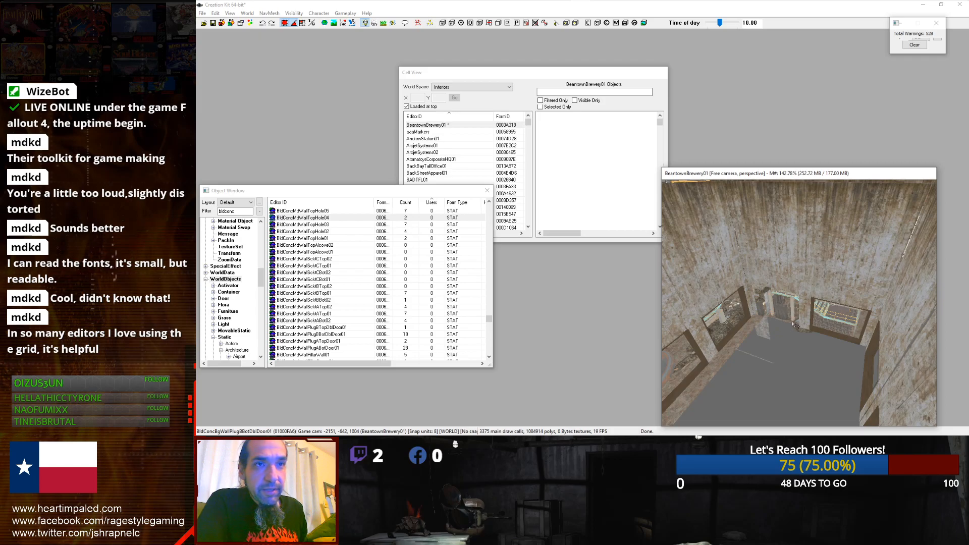
left_click(814, 329)
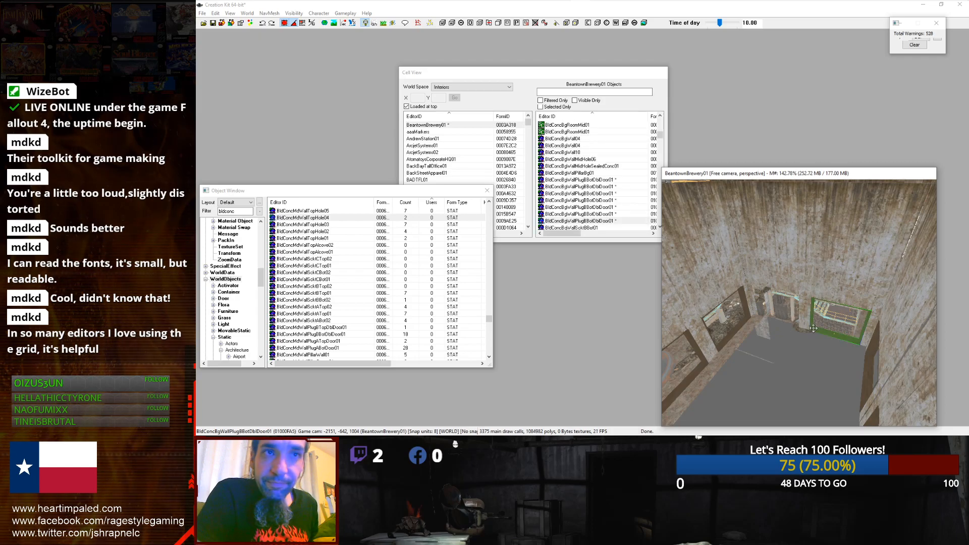
key("Delete")
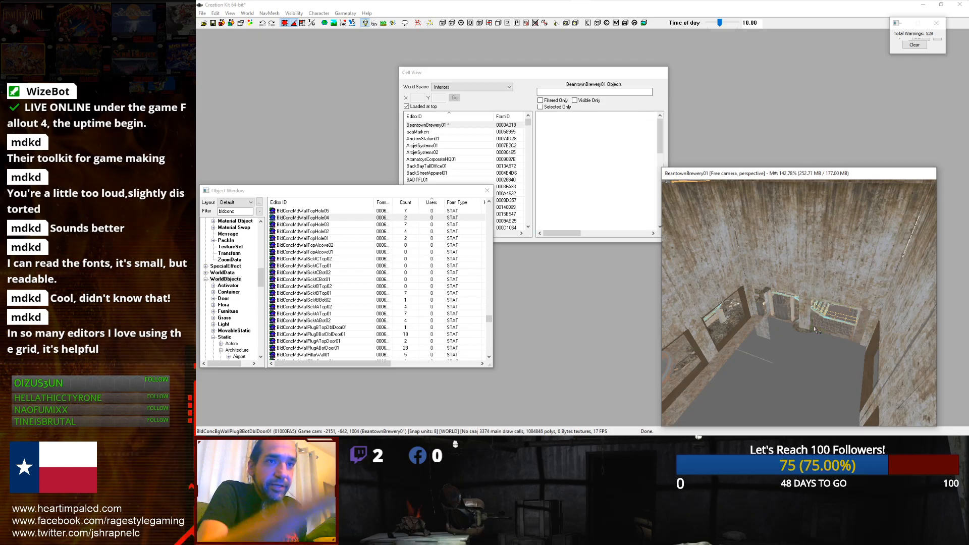
Step: Cycle the selected upper wall's base object through concrete pieces, ending on BldConcBigWallTopWindowHole01
left_click(818, 266)
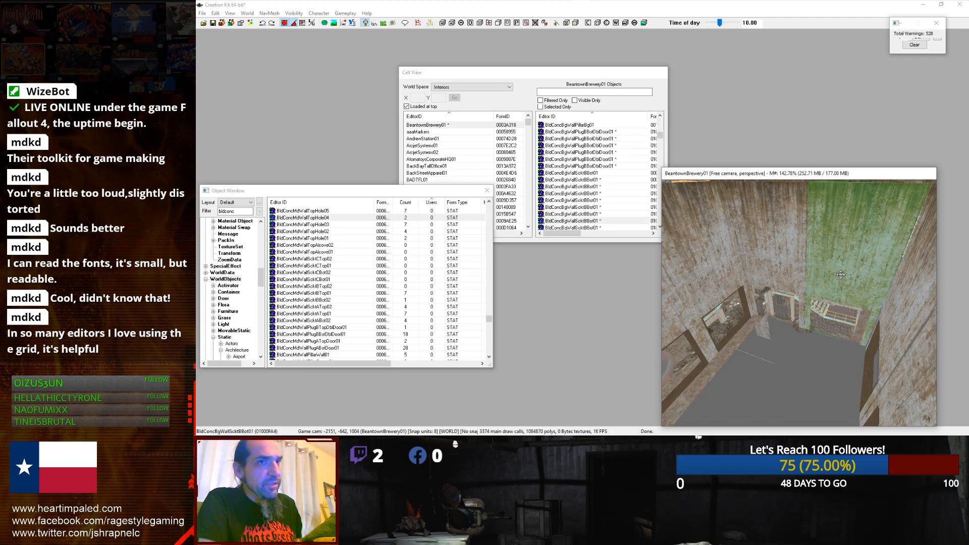
scroll(840, 275, "up", 3)
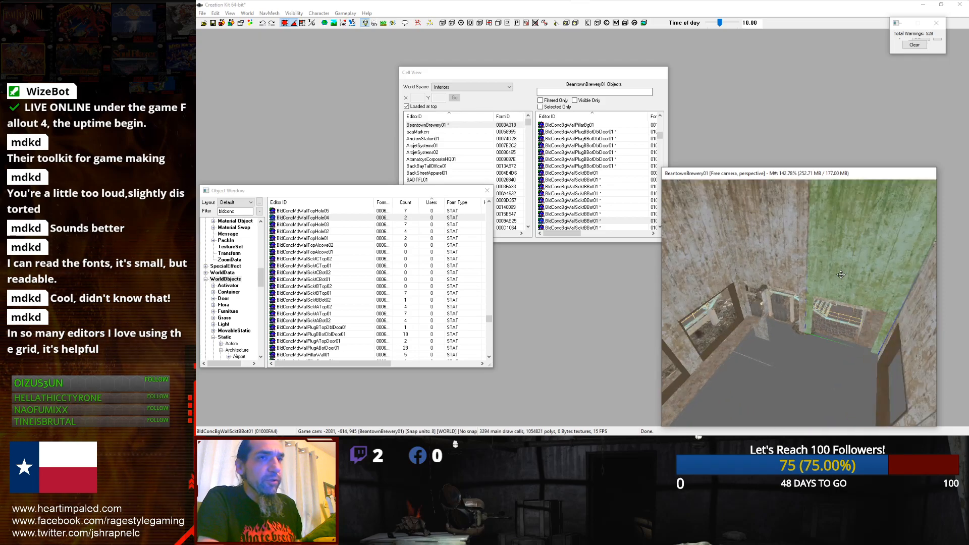
key("ctrl+Right")
key("ctrl+Right")
key("ctrl+Right")
key("ctrl+Right")
key("ctrl+Right")
key("ctrl+Right")
key("ctrl+Right")
key("ctrl+Right")
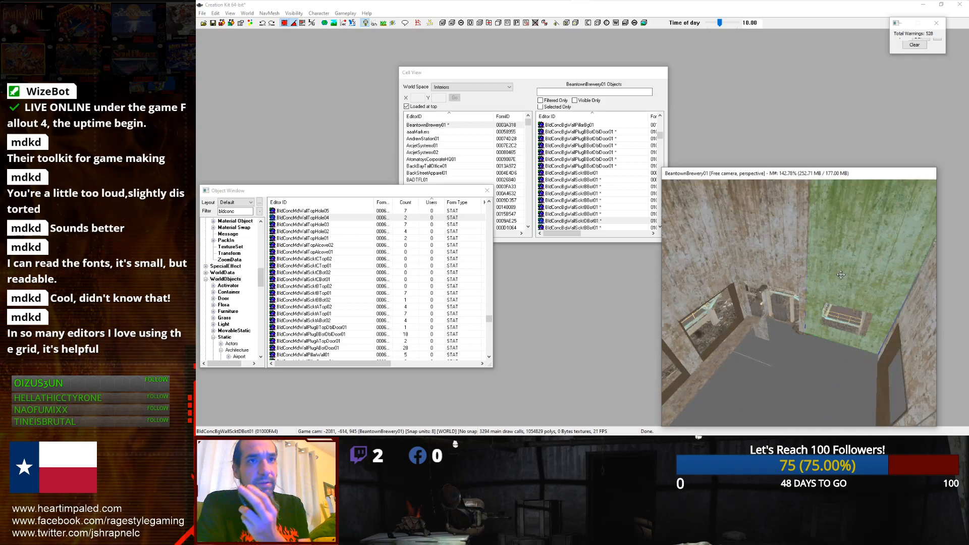
key("ctrl+Right")
key("ctrl+Right")
key("ctrl+Right")
key("ctrl+Right")
key("ctrl+Right")
key("ctrl+Right")
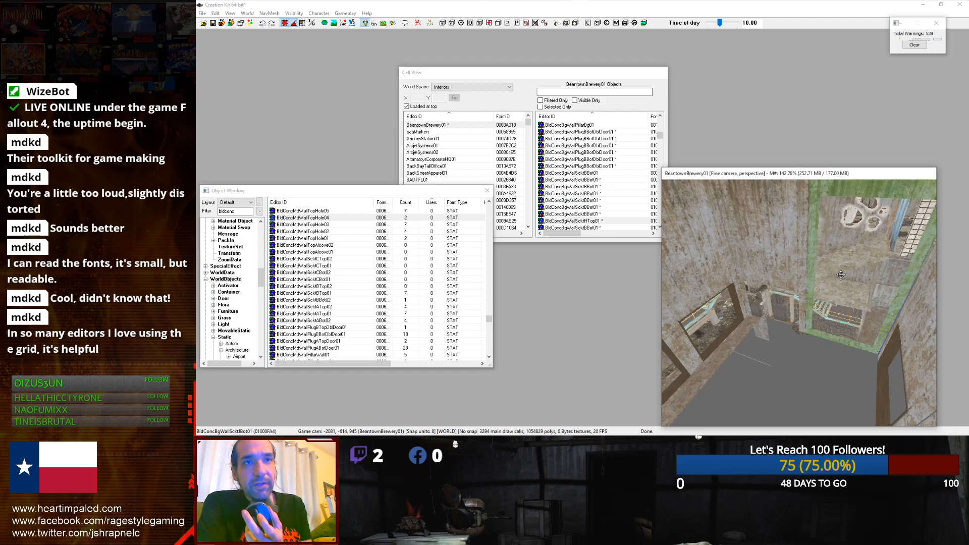
key("ctrl+Right")
key("ctrl+Right")
key("ctrl+Right")
key("ctrl+Right")
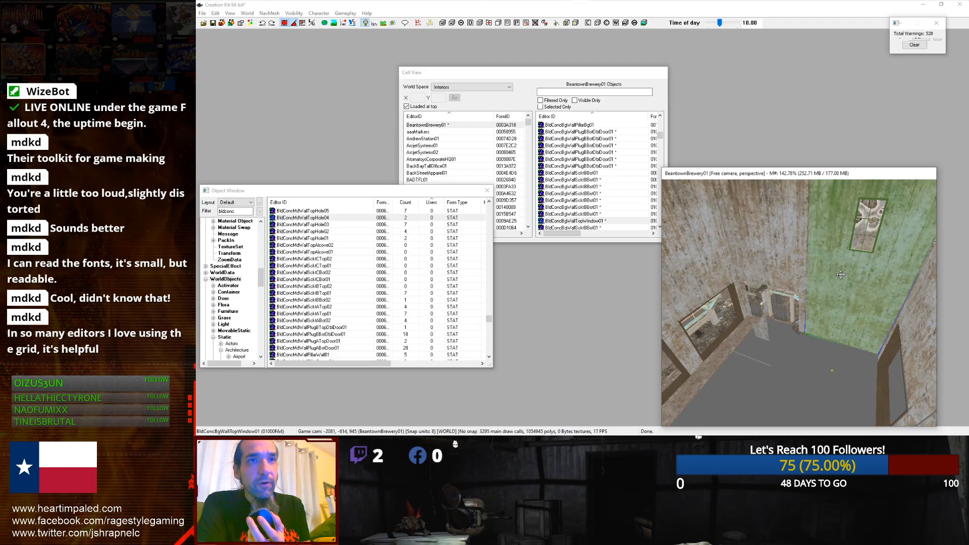
key("ctrl+Right")
key("ctrl+Right")
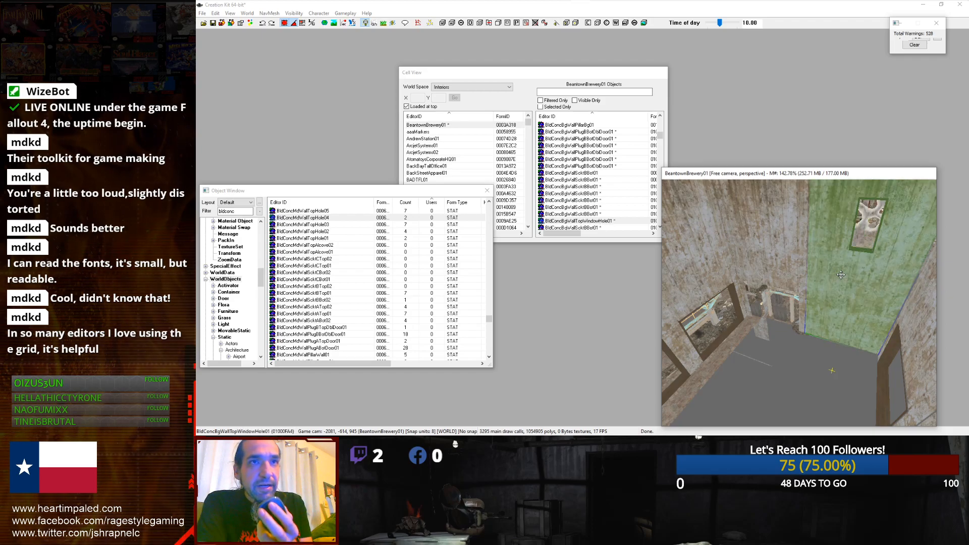
Step: Cycle the selected wall's base object through concrete pieces, ending on BldConcBigWallTopAlcove01
key("ctrl+Right")
key("ctrl+Right")
key("ctrl+Right")
key("ctrl+Right")
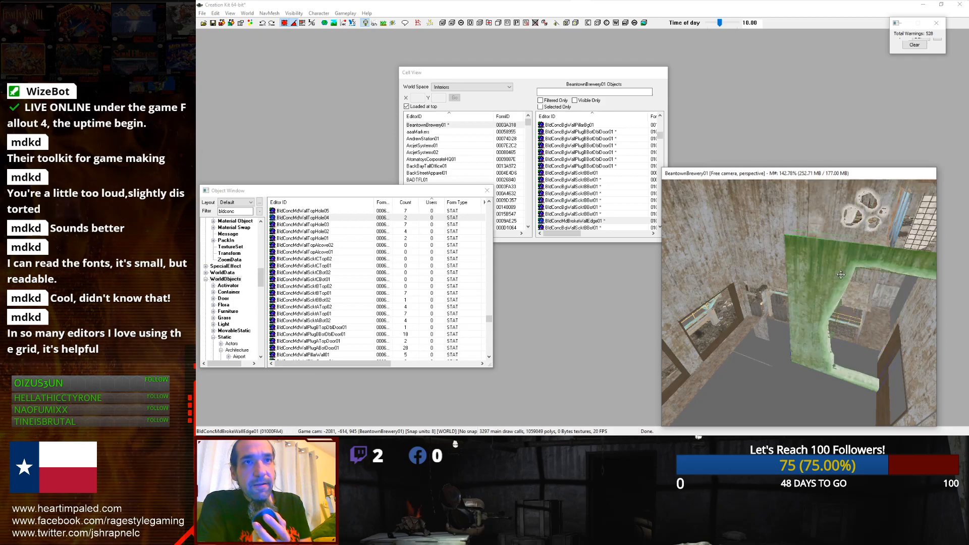
key("ctrl+Right")
key("ctrl+Right")
key("ctrl+Right")
key("ctrl+Right")
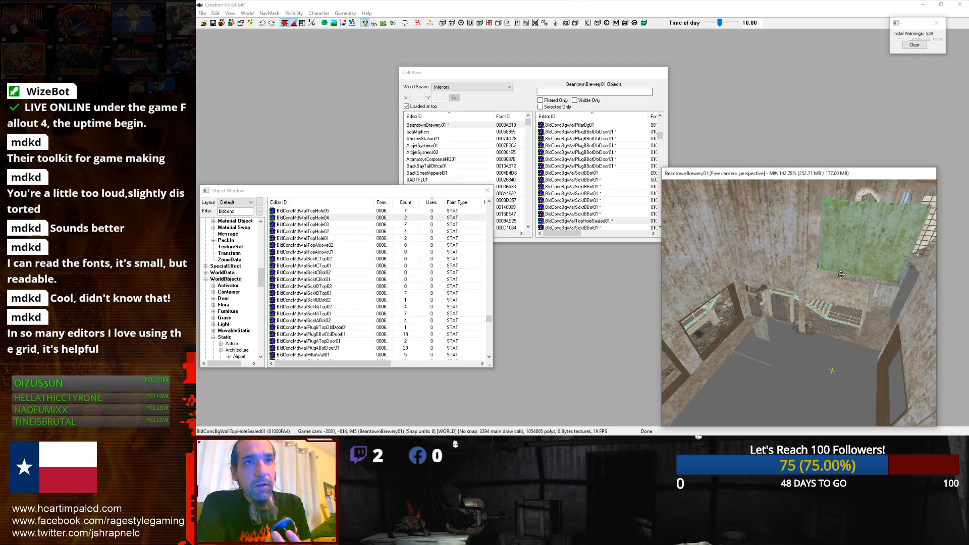
key("ctrl+Right")
key("ctrl+Right")
key("ctrl+Right")
key("ctrl+Right")
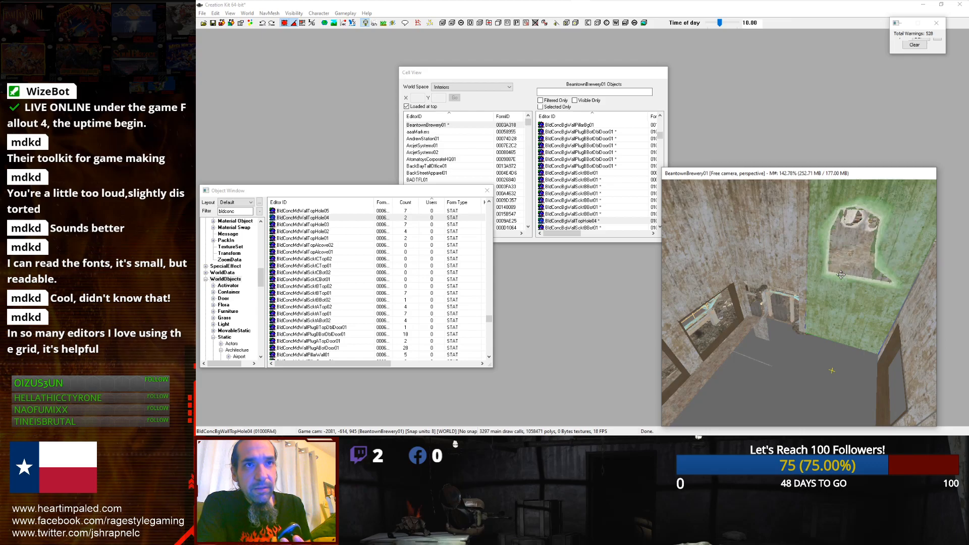
key("ctrl+Right")
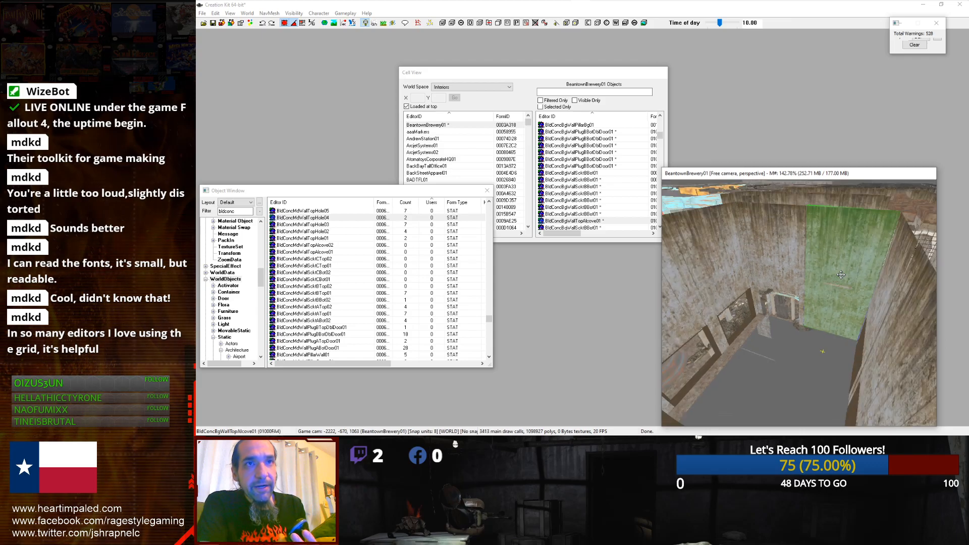
Step: Delete a nearby concrete wall piece and undo the deletion
left_click(771, 265)
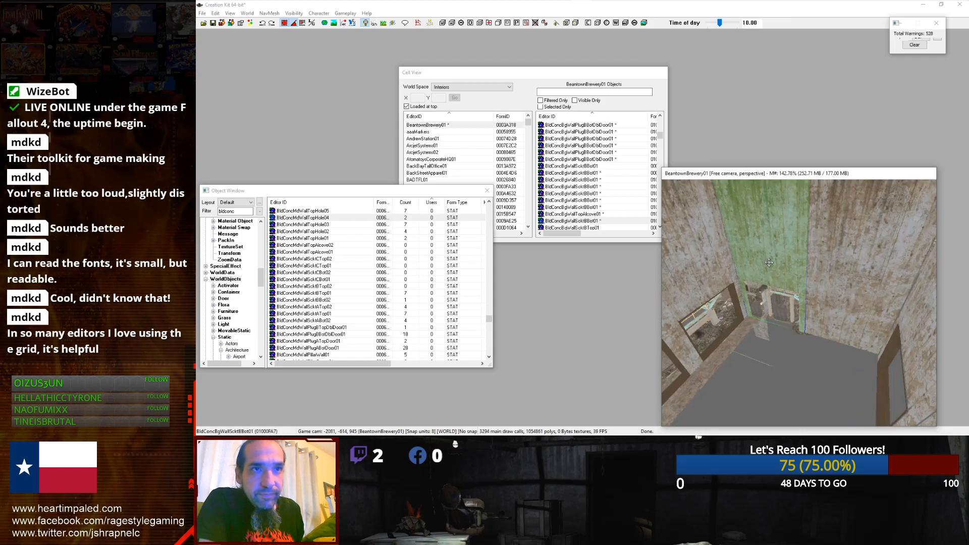
key("Delete")
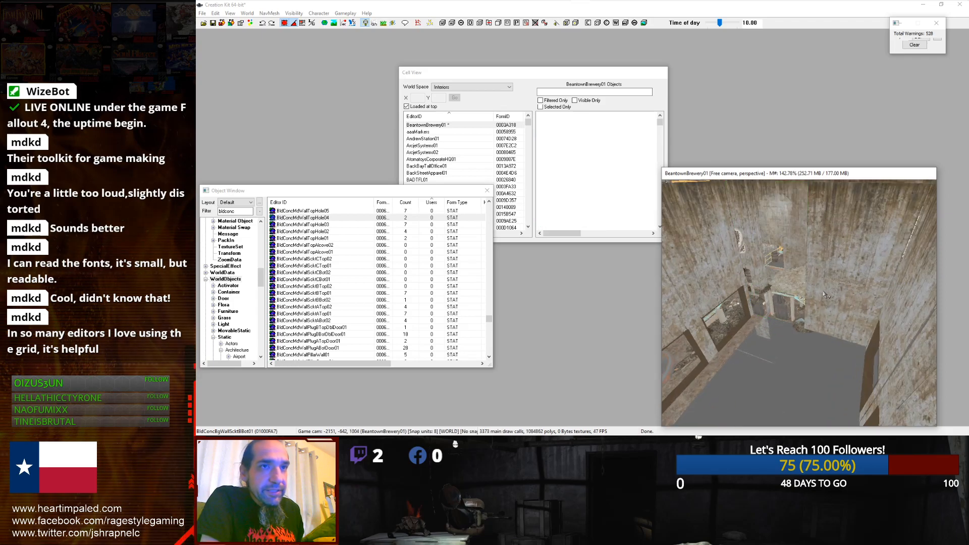
key("ctrl+z")
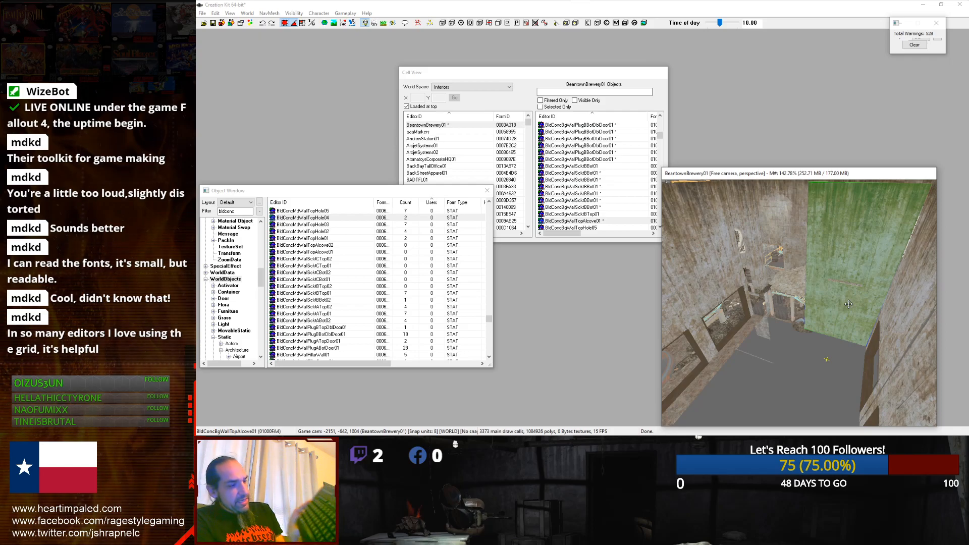
key("x")
key("z")
key("y")
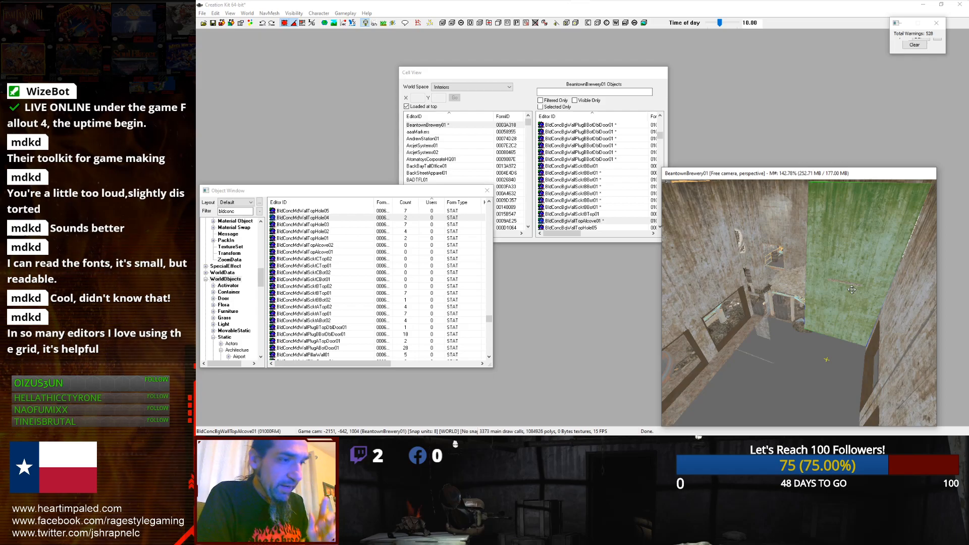
Step: Switch to Paint by searching for paint and launching it
left_click(207, 9)
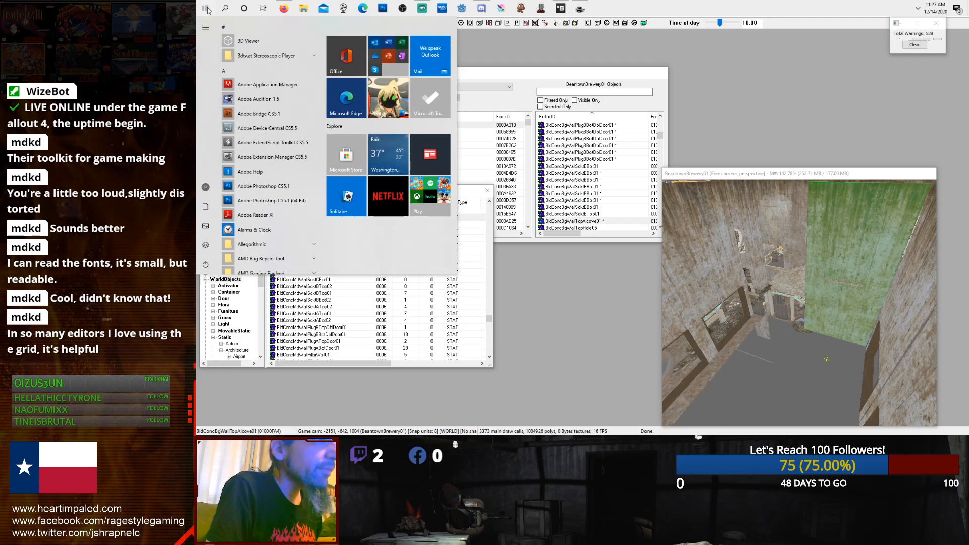
key("Escape")
type("paint")
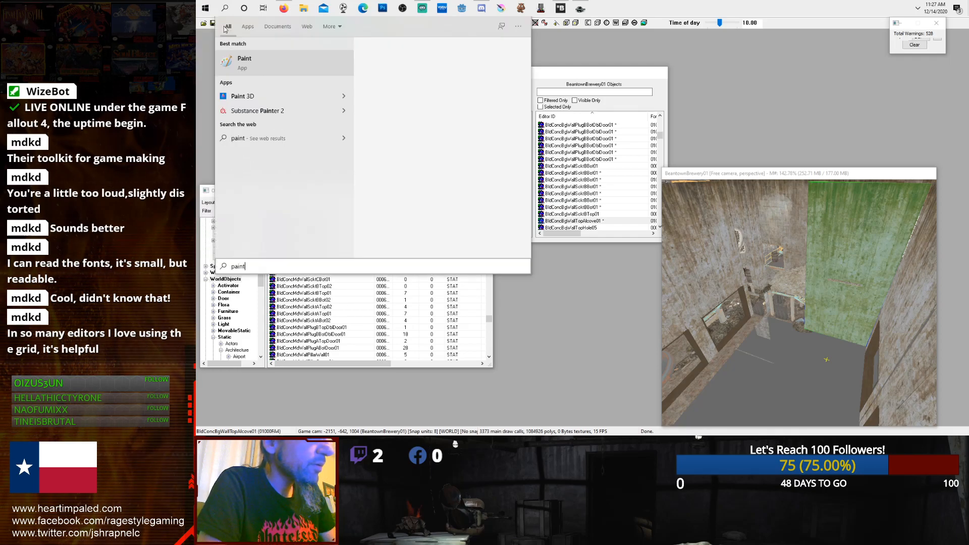
key("Return")
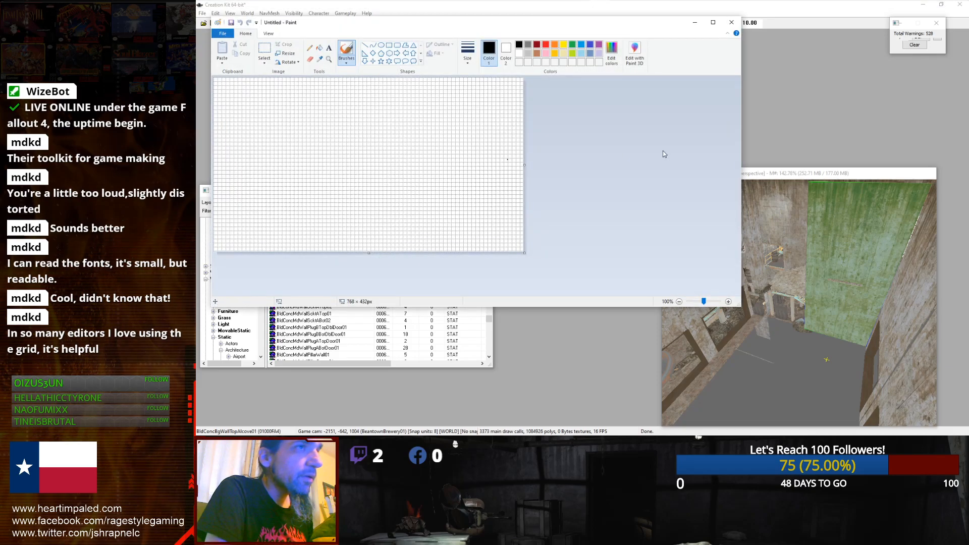
Step: Sketch the letters Z, X and C in dark red, with a downward arrow to a second Z
left_click(536, 46)
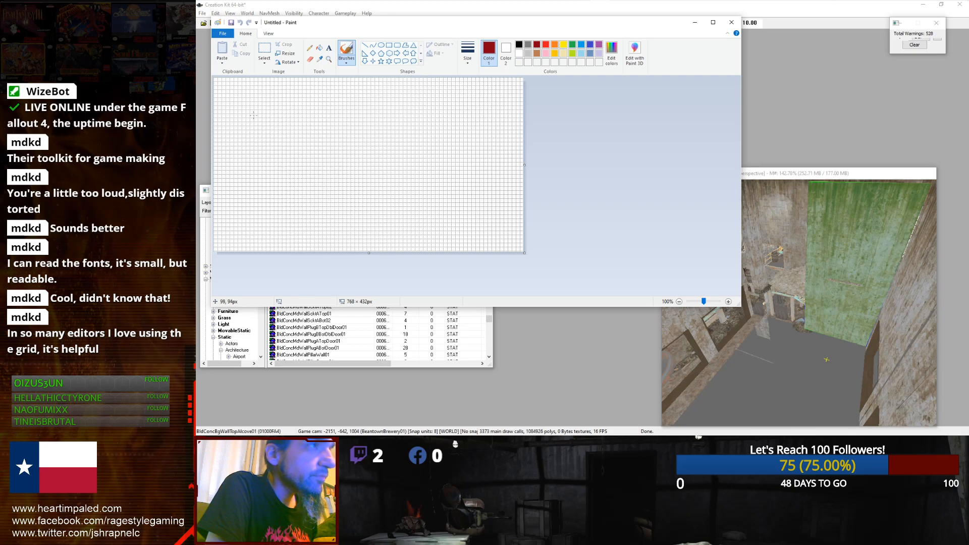
left_click_drag(265, 106, 285, 142)
left_click_drag(350, 110, 297, 155)
left_click_drag(319, 110, 353, 162)
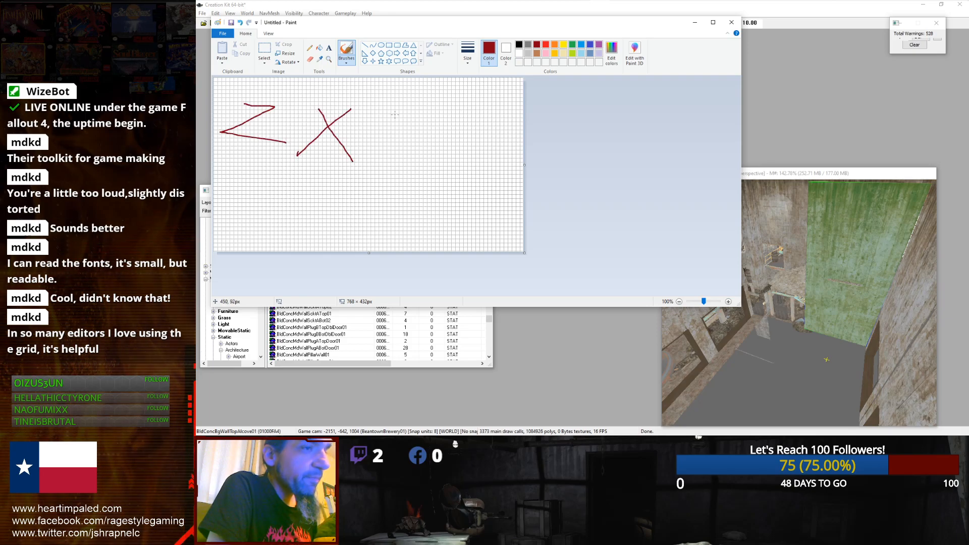
mouse_move(401, 115)
left_mouse_down()
mouse_move(388, 178)
mouse_move(408, 184)
left_mouse_up()
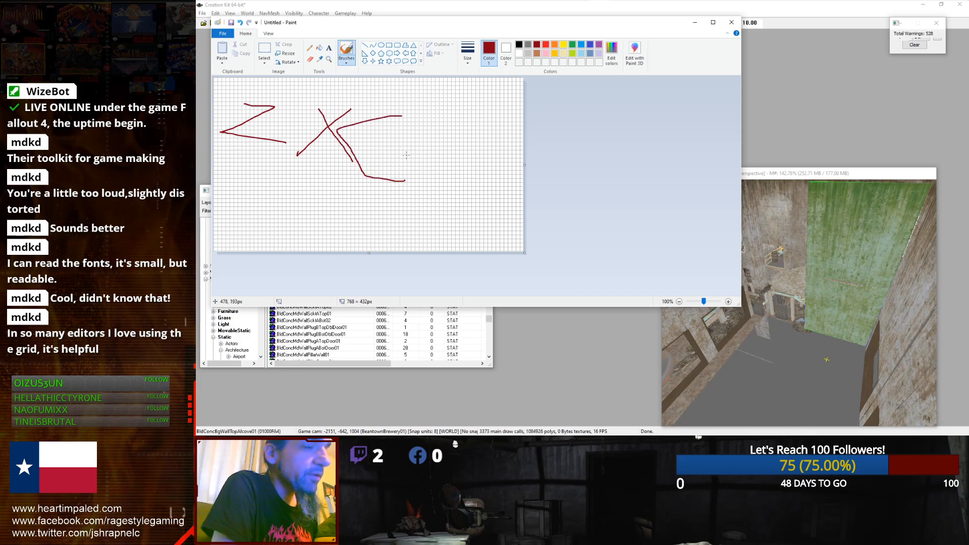
key("ctrl+z")
mouse_move(429, 114)
left_mouse_down()
mouse_move(406, 117)
mouse_move(437, 156)
left_mouse_up()
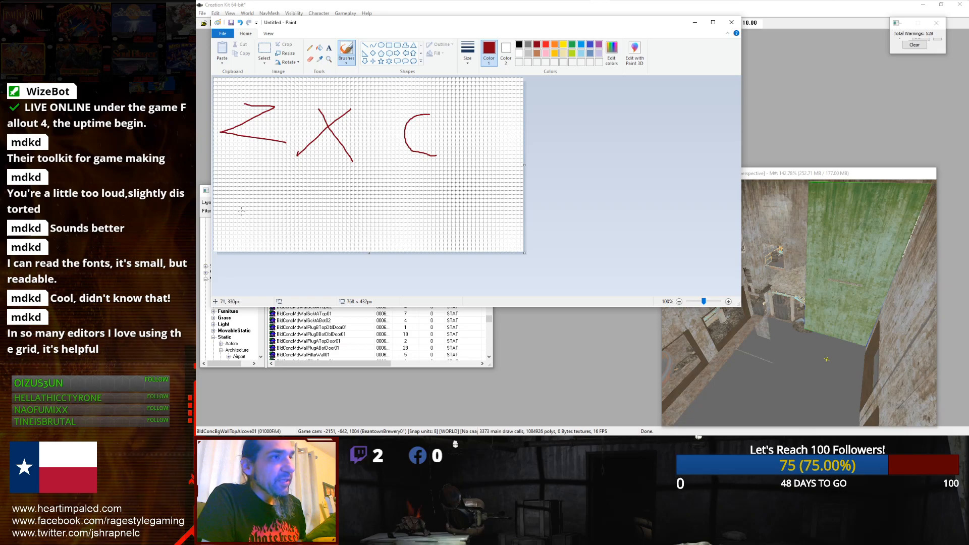
mouse_move(246, 203)
left_mouse_down()
mouse_move(239, 222)
mouse_move(272, 231)
left_mouse_up()
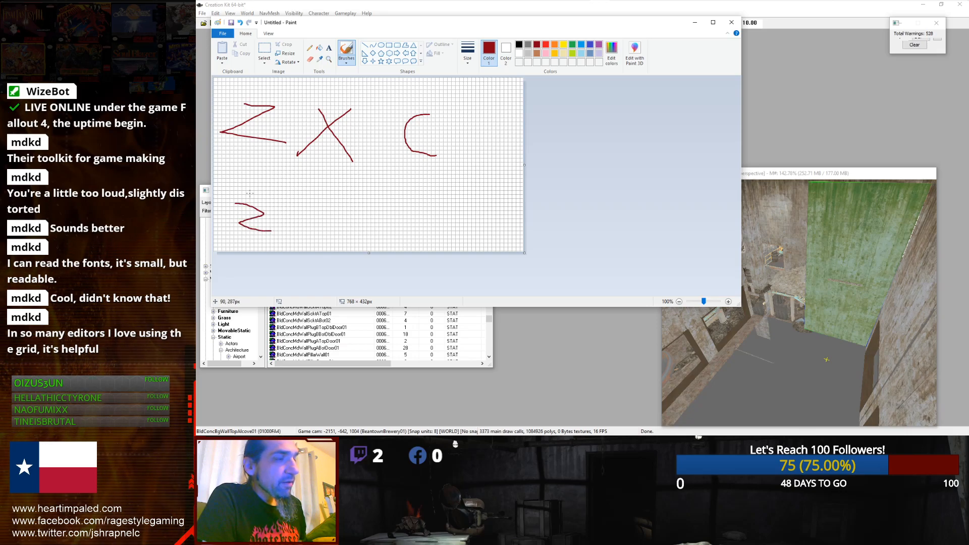
mouse_move(253, 156)
left_mouse_down()
mouse_move(253, 177)
mouse_move(263, 179)
mouse_move(252, 186)
left_mouse_up()
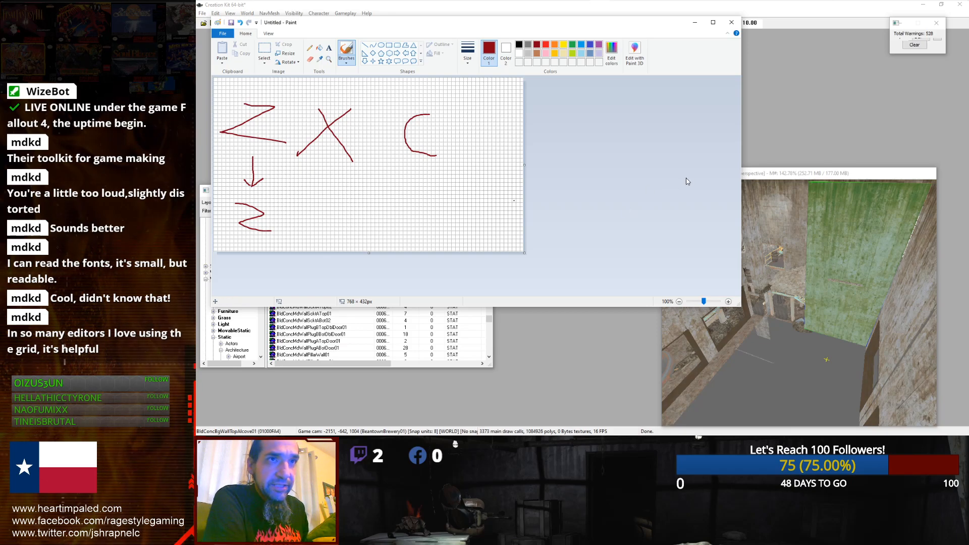
Step: Return to the Creation Kit viewport to show the Z-axis constraint ring, then switch back to Paint
left_click(756, 204)
key("z")
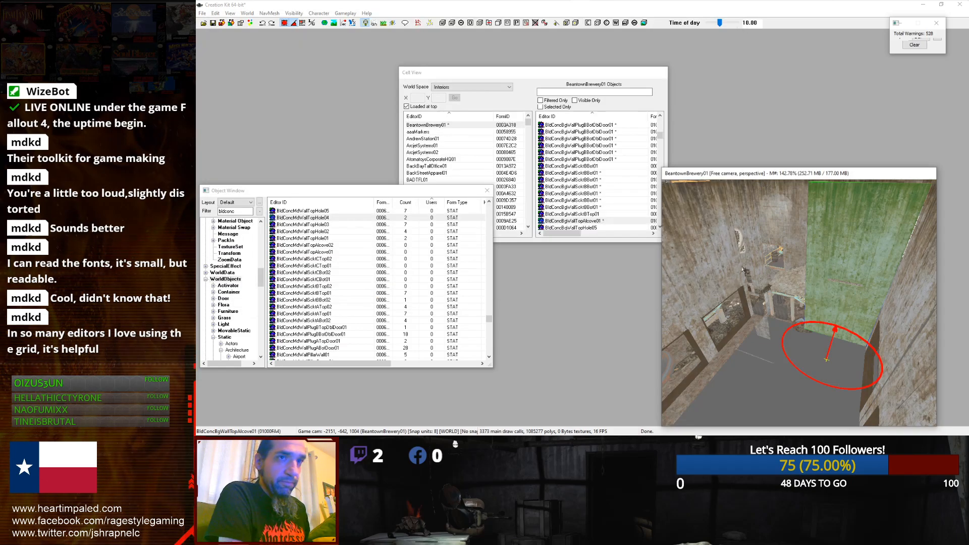
mouse_move(494, 1)
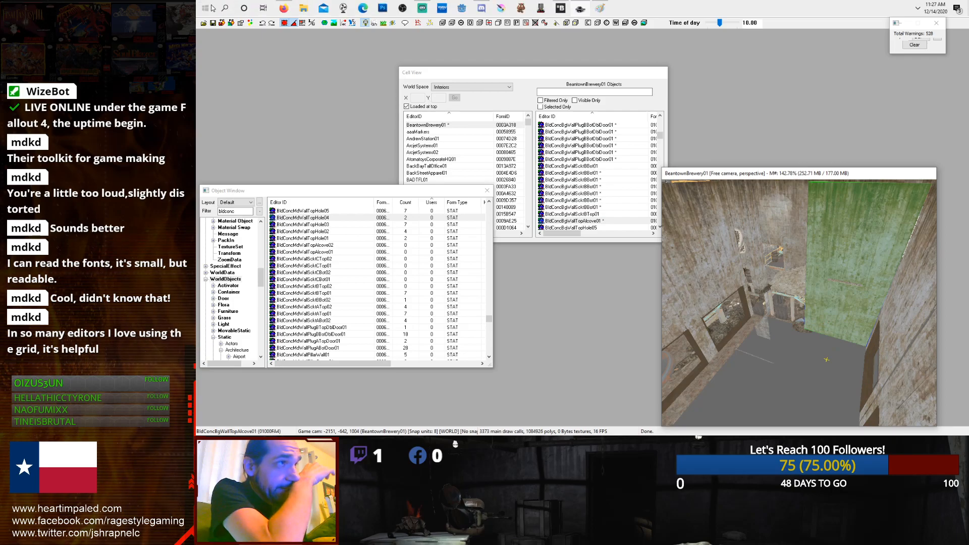
left_click(599, 7)
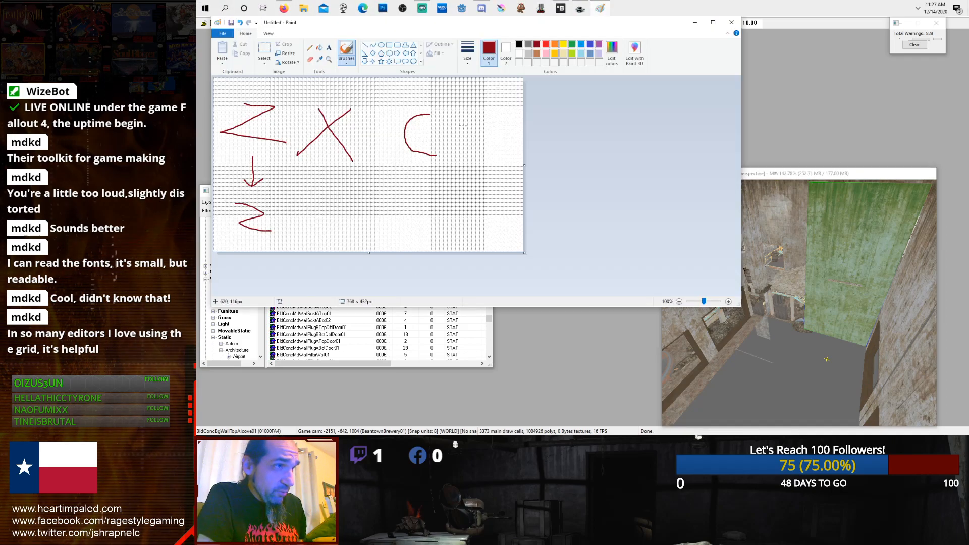
Step: Sketch downward arrows with a Y under C and an X under X
left_click_drag(414, 222, 430, 204)
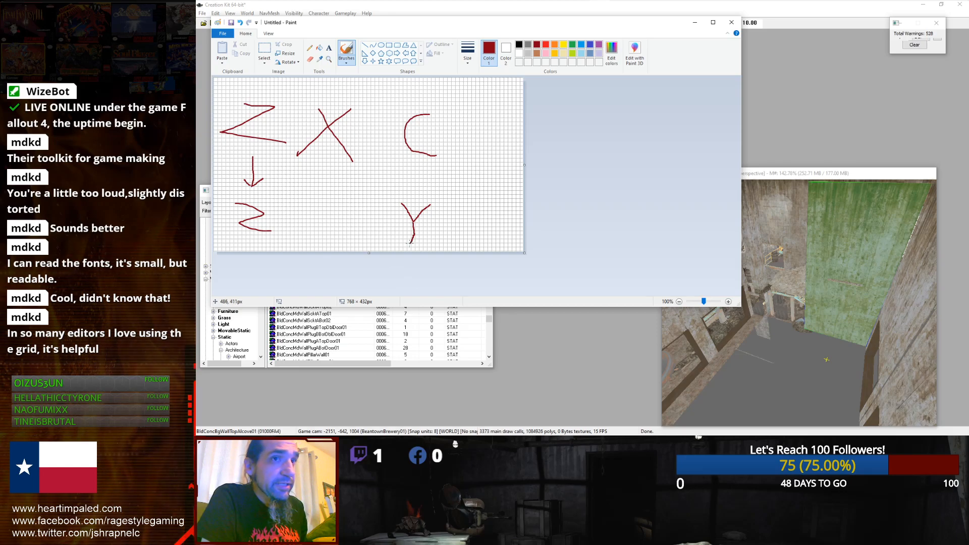
mouse_move(419, 187)
left_mouse_down()
mouse_move(433, 182)
mouse_move(405, 184)
left_mouse_up()
mouse_move(327, 173)
left_mouse_down()
mouse_move(327, 200)
mouse_move(343, 195)
mouse_move(301, 181)
left_mouse_up()
left_click_drag(339, 211, 314, 232)
left_click_drag(317, 207, 350, 247)
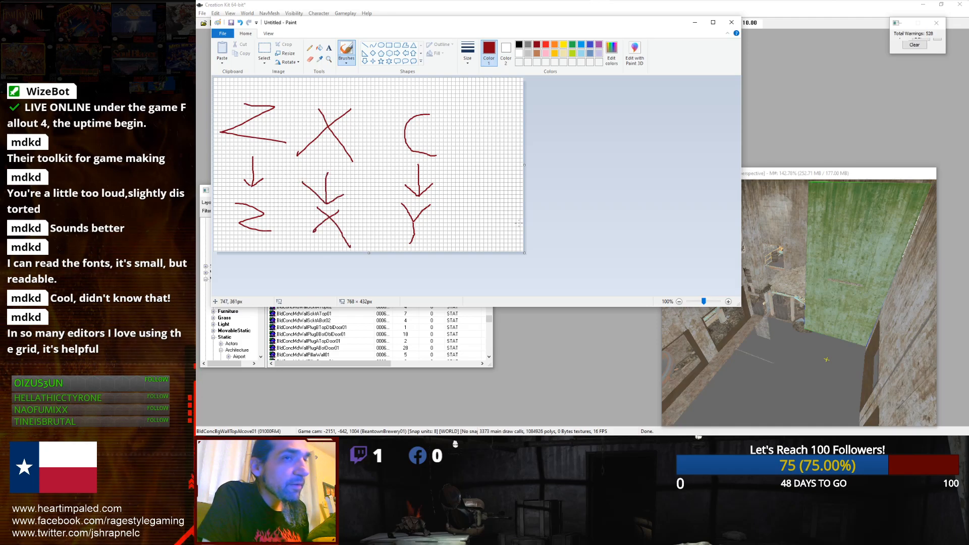
Step: Select the alcove wall and test rotating it while constrained to the Z, X and Y axes
scroll(833, 245, "up", 3)
left_click(833, 244)
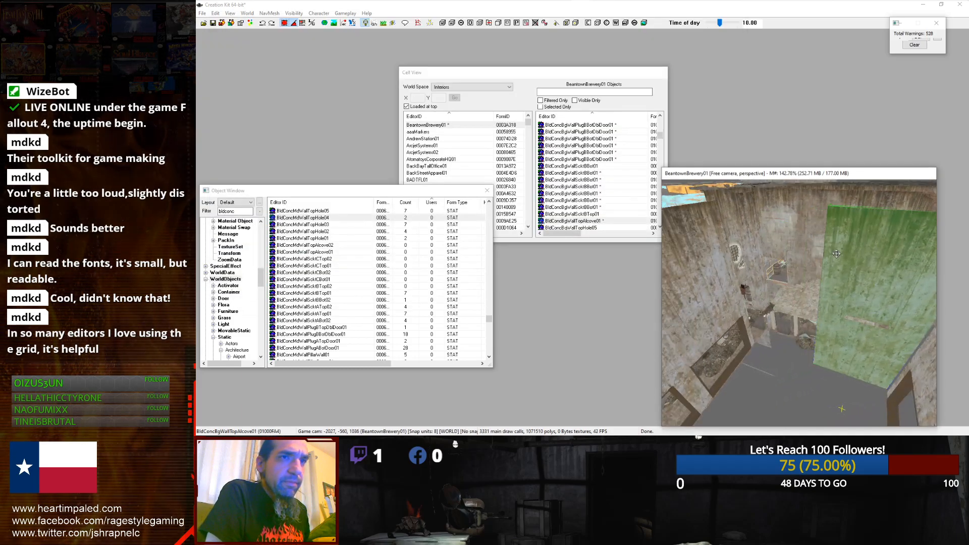
key("z")
key("x")
key("y")
middle_click_drag(865, 358, 855, 357, "shift")
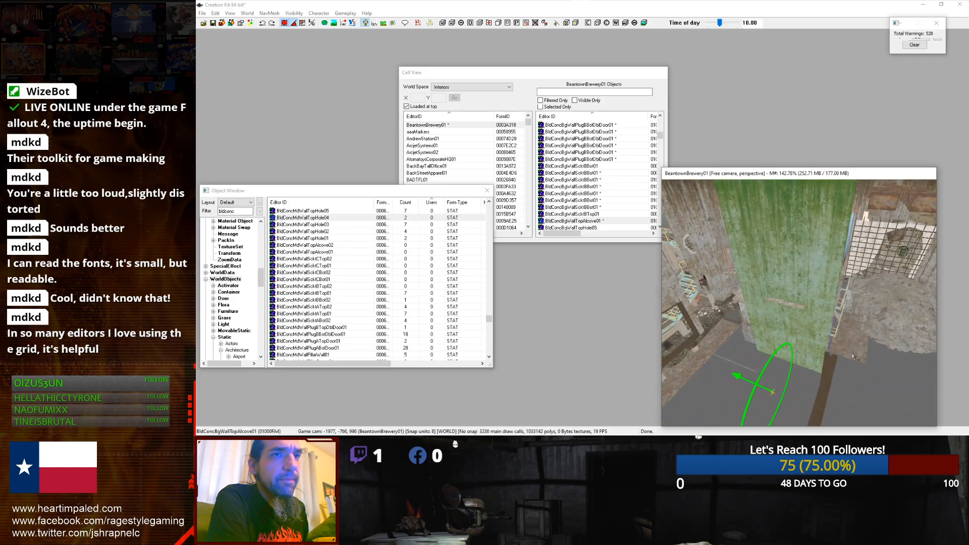
key("x")
mouse_move(852, 352)
middle_mouse_down("shift")
mouse_move(826, 347)
mouse_move(874, 363)
mouse_move(823, 343)
mouse_move(854, 348)
middle_mouse_up("shift")
scroll(799, 303, "up", 3)
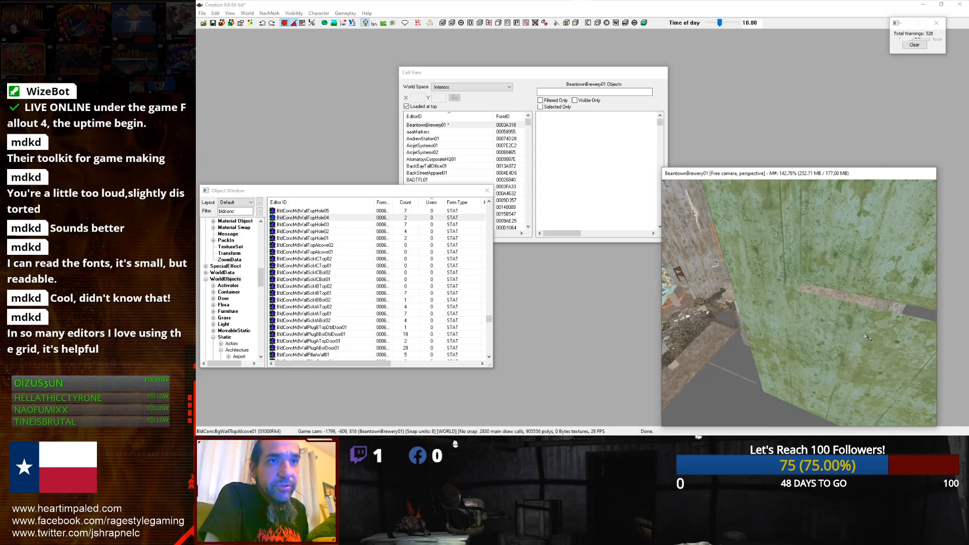
Step: Orbit and zoom around the room to examine the alcove wall's placement
scroll(853, 311, "down", 4)
middle_click_drag(853, 312, 870, 332, "shift")
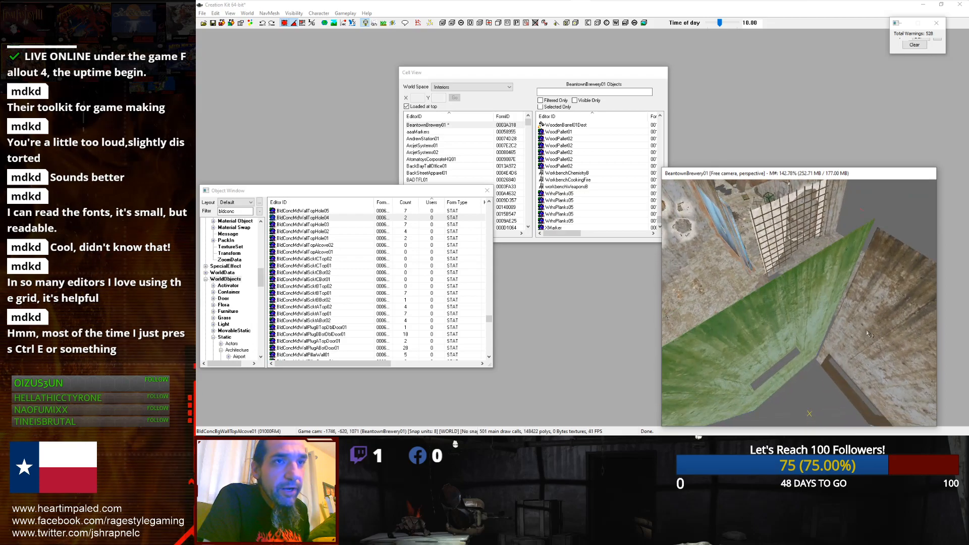
left_click_drag(813, 317, 815, 324)
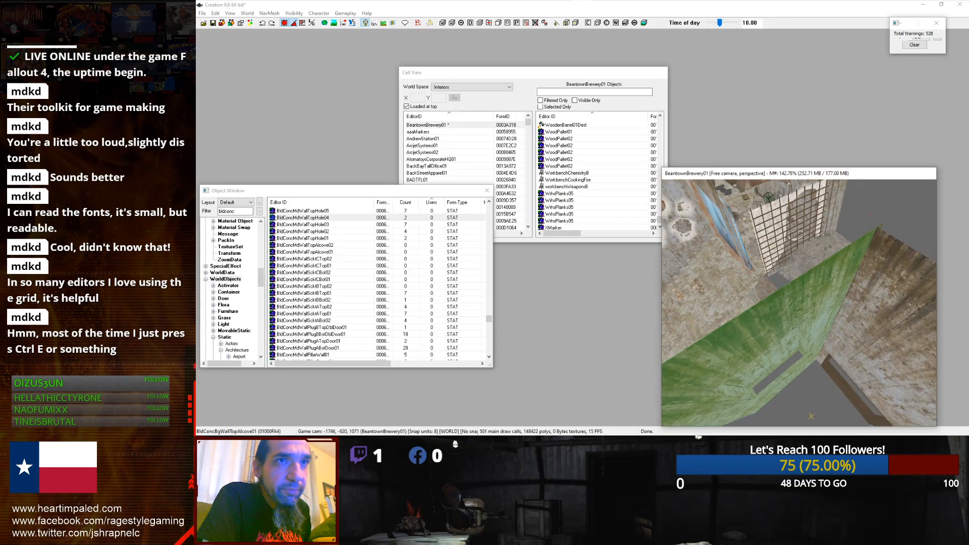
scroll(819, 321, "down", 3)
middle_click_drag(820, 321, 776, 304, "shift")
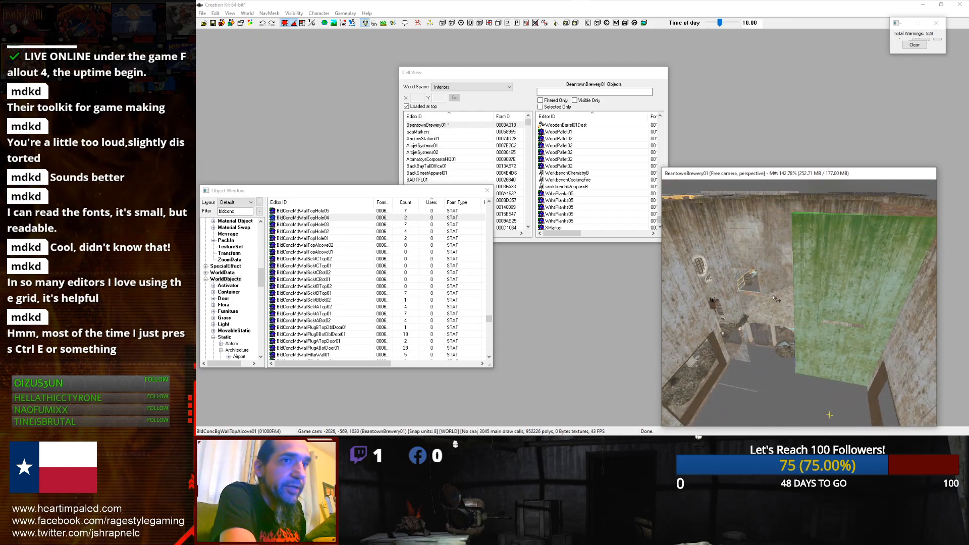
scroll(818, 305, "down", 2)
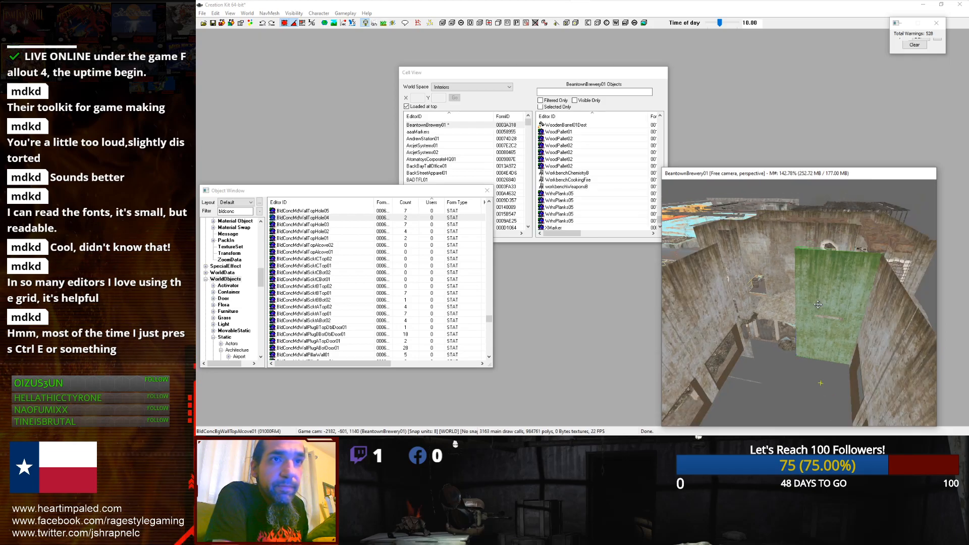
left_click_drag(819, 308, 757, 299)
scroll(819, 309, "up", 3)
scroll(812, 310, "down", 6)
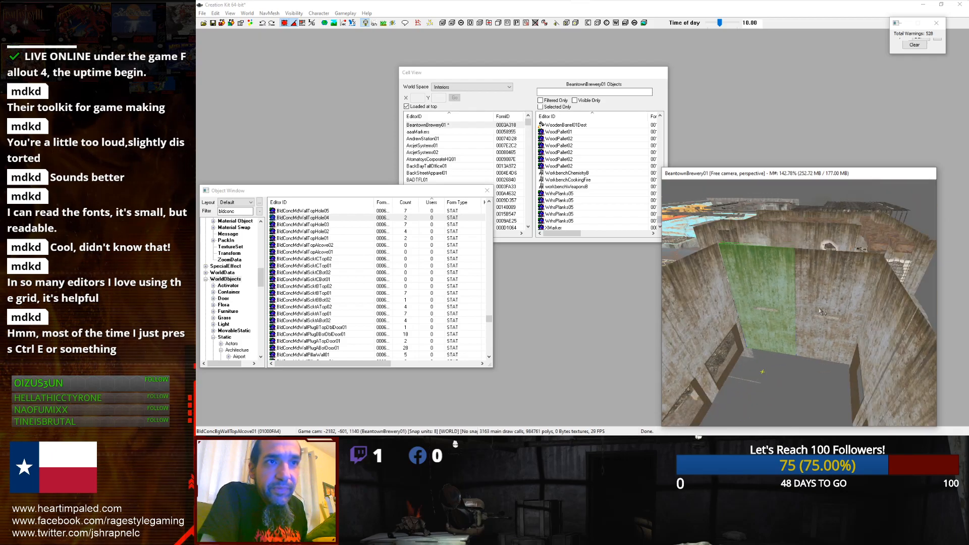
Step: Select several concrete wall pieces along the room's base
left_click(753, 340)
middle_click_drag(753, 340, 847, 354, "shift")
left_click(846, 352, "ctrl")
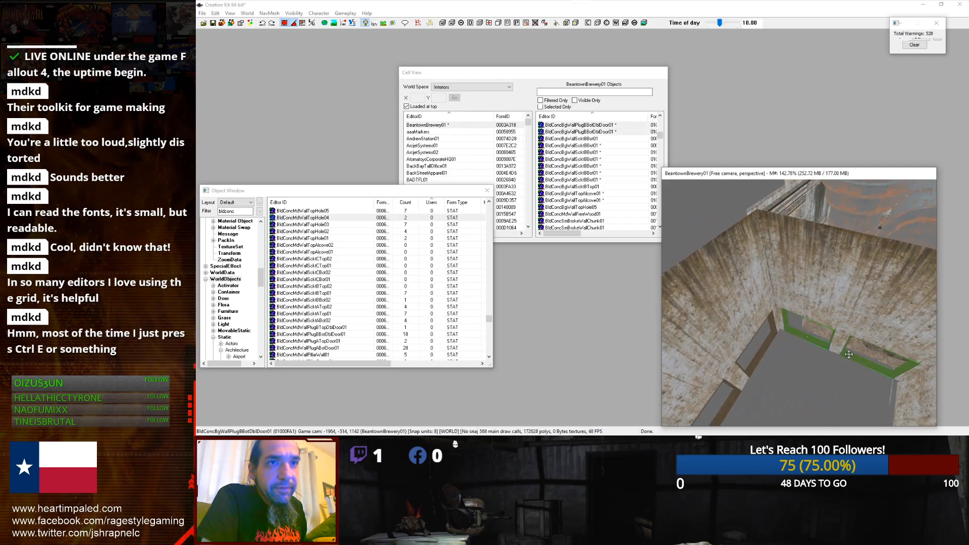
left_click(849, 330, "ctrl")
left_click(821, 315, "ctrl")
scroll(816, 314, "up", 2)
scroll(816, 314, "up", 1)
middle_click_drag(811, 315, 892, 348, "shift")
scroll(866, 337, "up", 3)
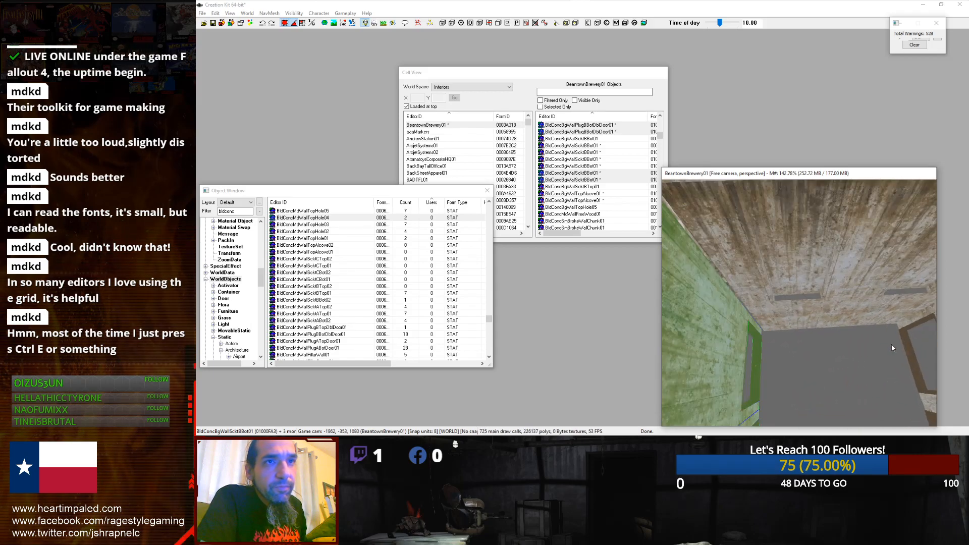
Step: Select the alcove wall piece and orbit and zoom out to view the room from above
left_click(845, 330)
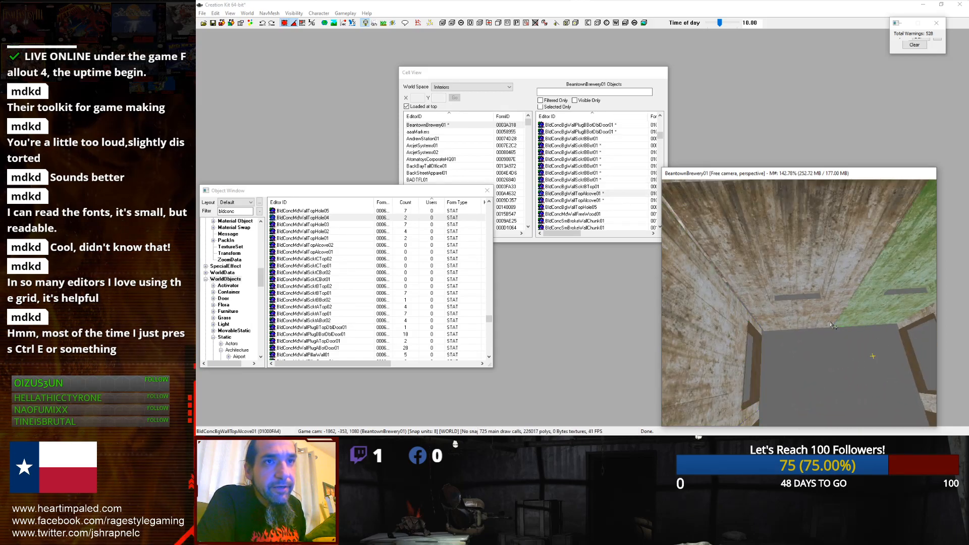
left_click(832, 324, "ctrl")
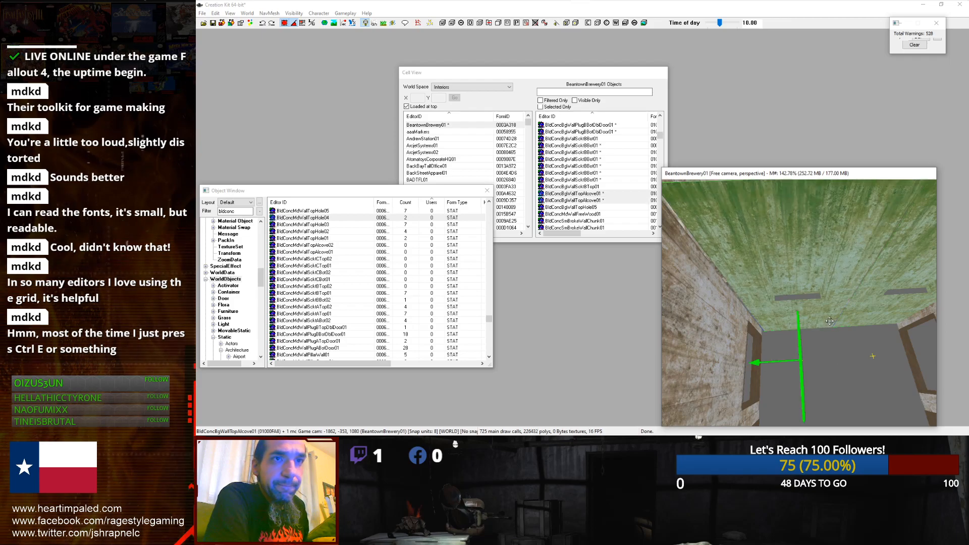
left_click_drag(832, 325, 829, 321)
scroll(829, 321, "down", 4)
scroll(830, 321, "down", 3)
middle_click_drag(832, 325, 893, 336, "shift")
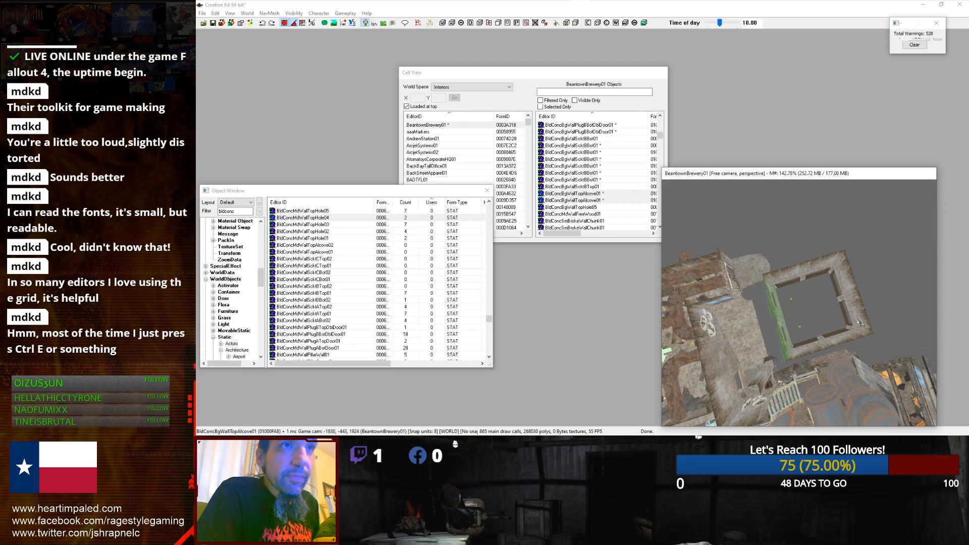
scroll(892, 312, "up", 5)
scroll(892, 313, "down", 1)
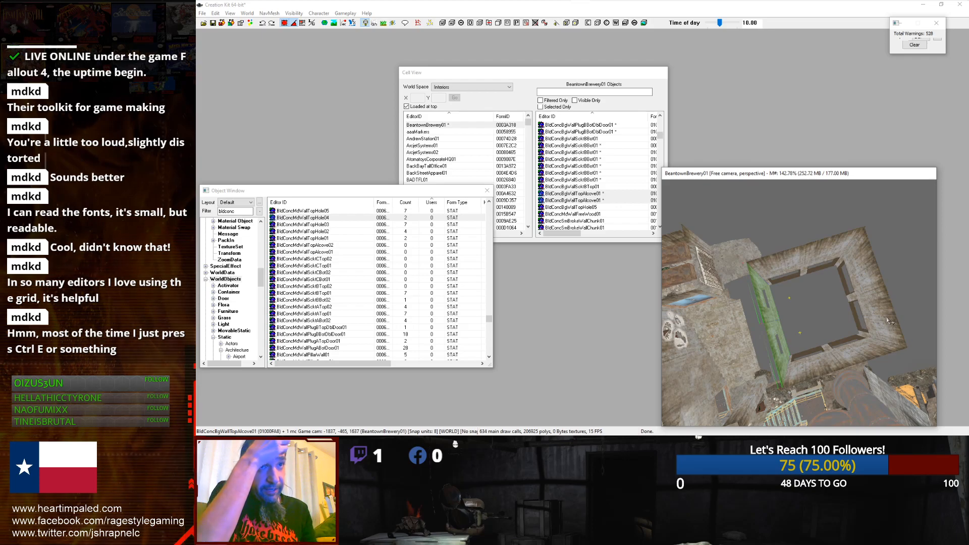
scroll(760, 288, "up", 8)
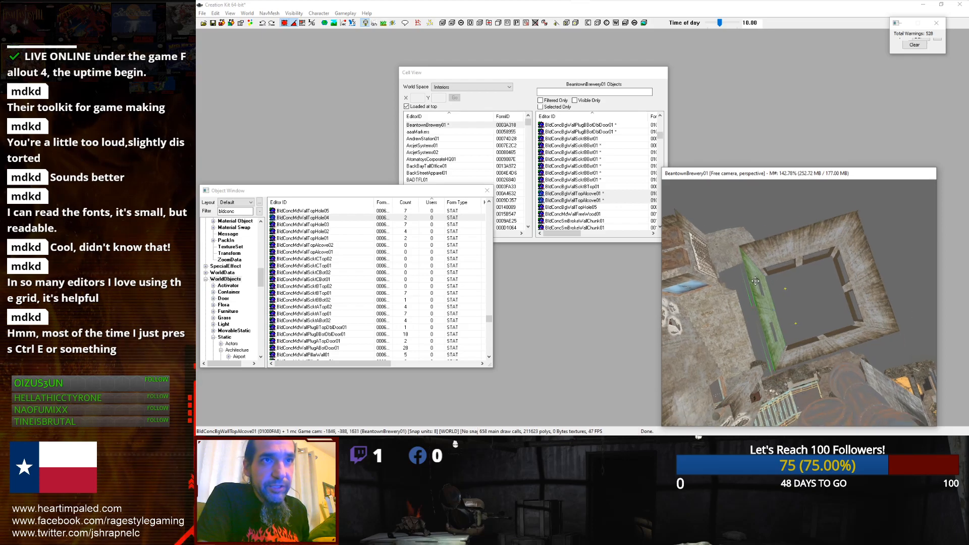
middle_click_drag(771, 242, 731, 224, "shift")
key("ctrl+e")
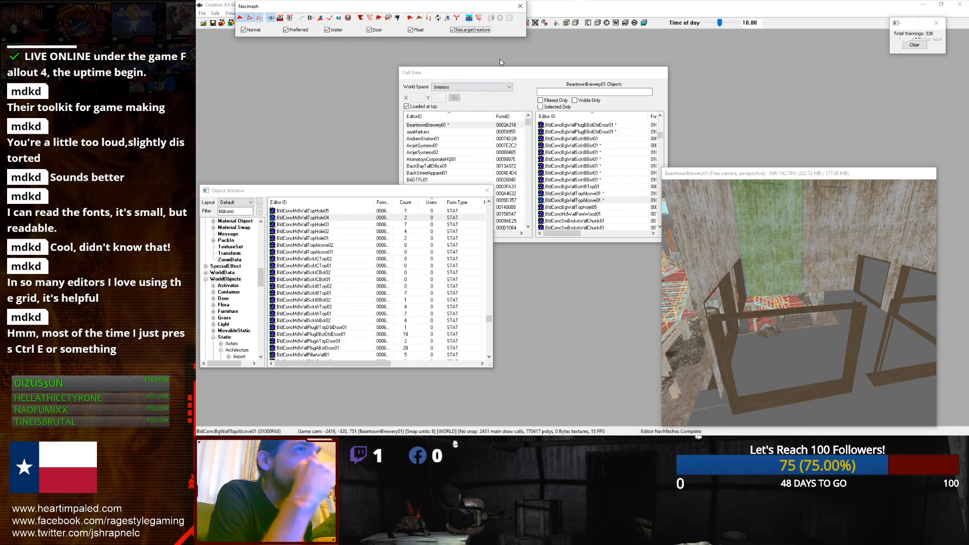
left_click(520, 7)
Step: Orbit back into the room and select the floor piece at its center
scroll(775, 230, "down", 4)
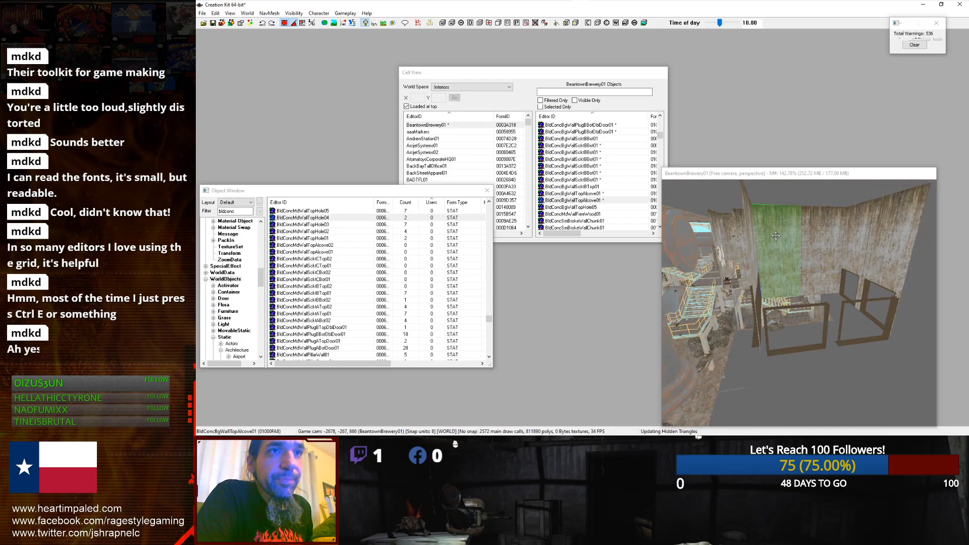
middle_click_drag(795, 229, 813, 226, "shift")
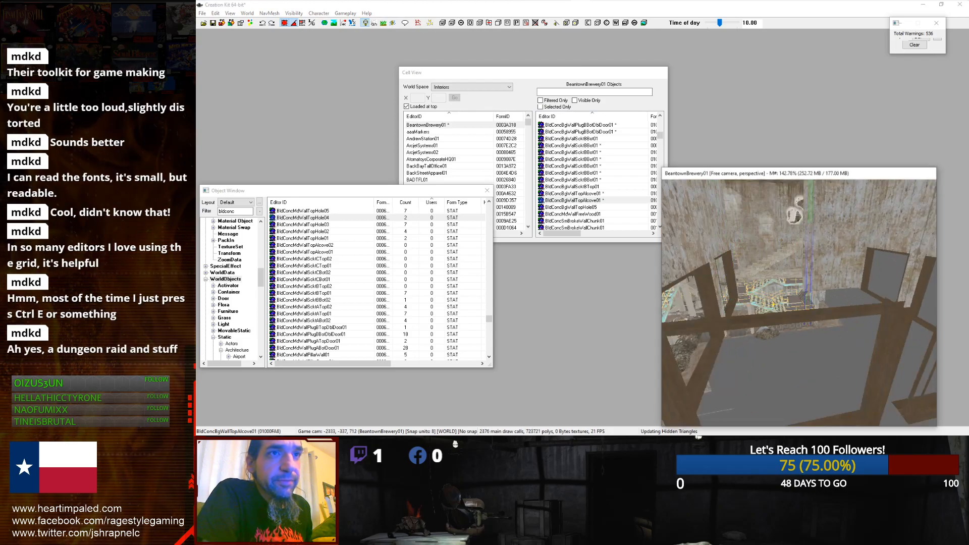
left_click(796, 225)
scroll(796, 225, "down", 5)
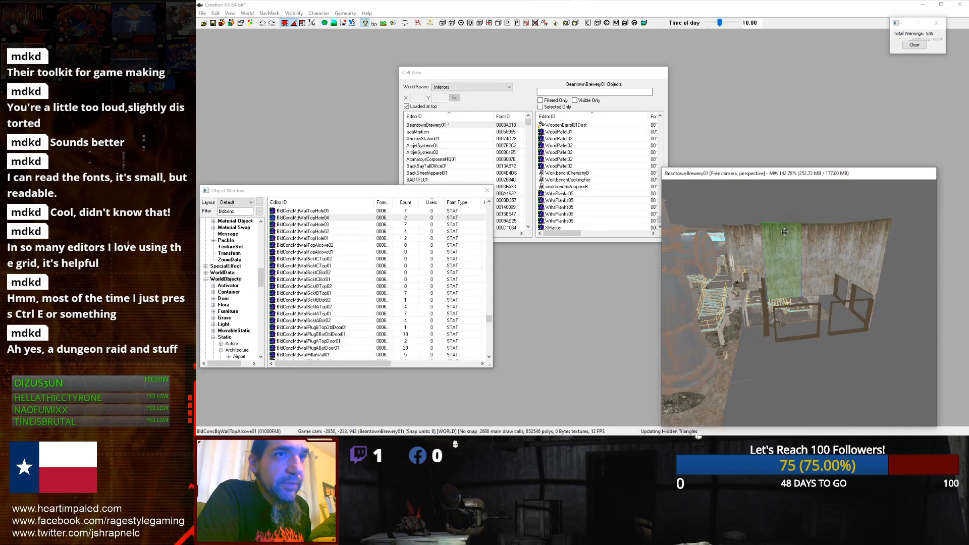
scroll(778, 266, "up", 5)
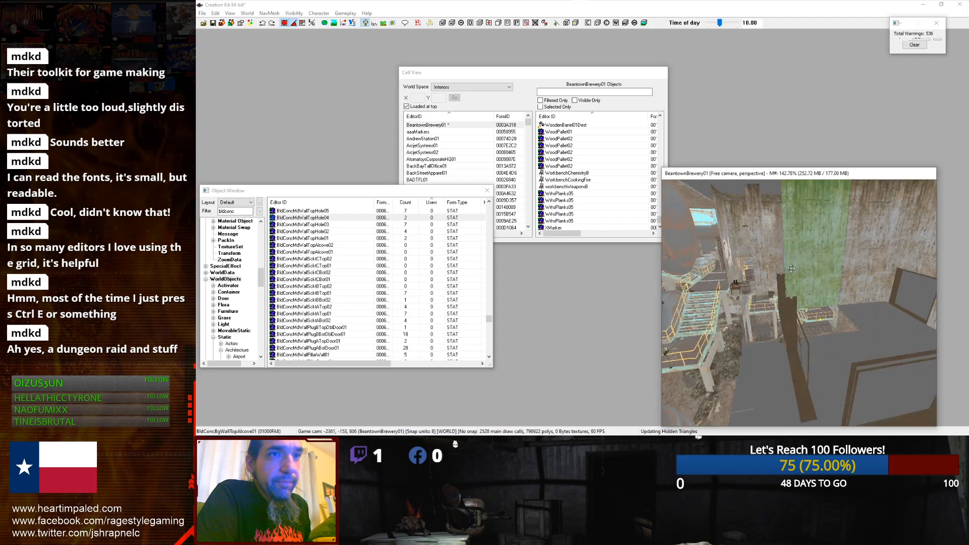
left_click(844, 327)
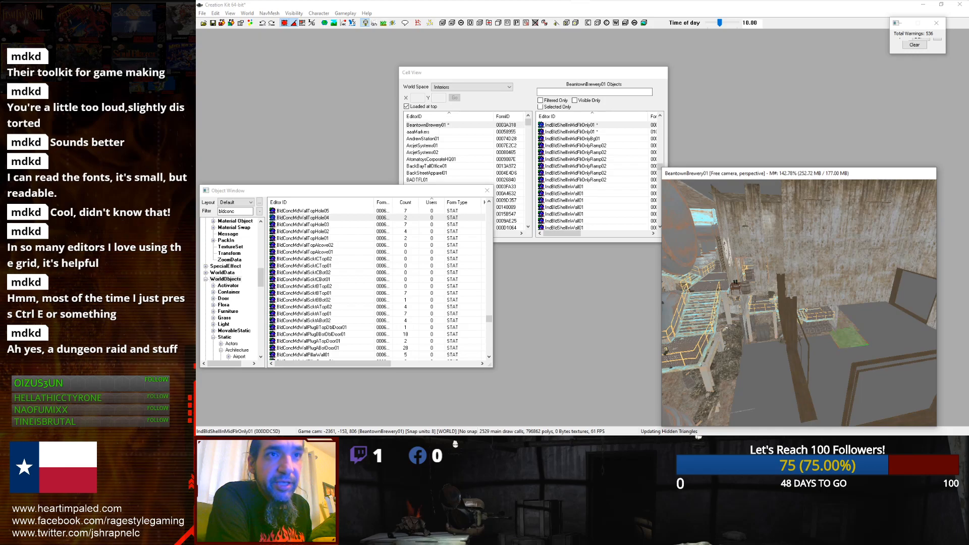
Step: Orbit and zoom down onto the selected floor piece to examine it
key("e")
left_click_drag(887, 318, 886, 309)
middle_click_drag(886, 309, 850, 298)
mouse_move(823, 305)
left_mouse_down()
mouse_move(795, 315)
mouse_move(811, 309)
left_mouse_up()
key("z")
key("z")
scroll(799, 303, "down", 4)
mouse_move(799, 302)
right_mouse_down()
mouse_move(810, 303)
mouse_move(785, 293)
right_mouse_up()
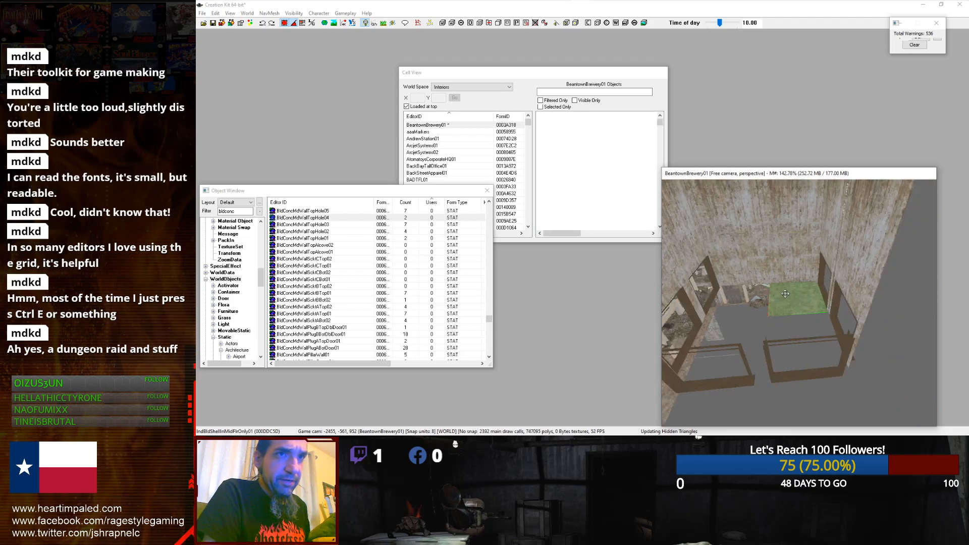
scroll(748, 253, "down", 4)
middle_click_drag(773, 262, 838, 298, "shift")
scroll(837, 299, "up", 6)
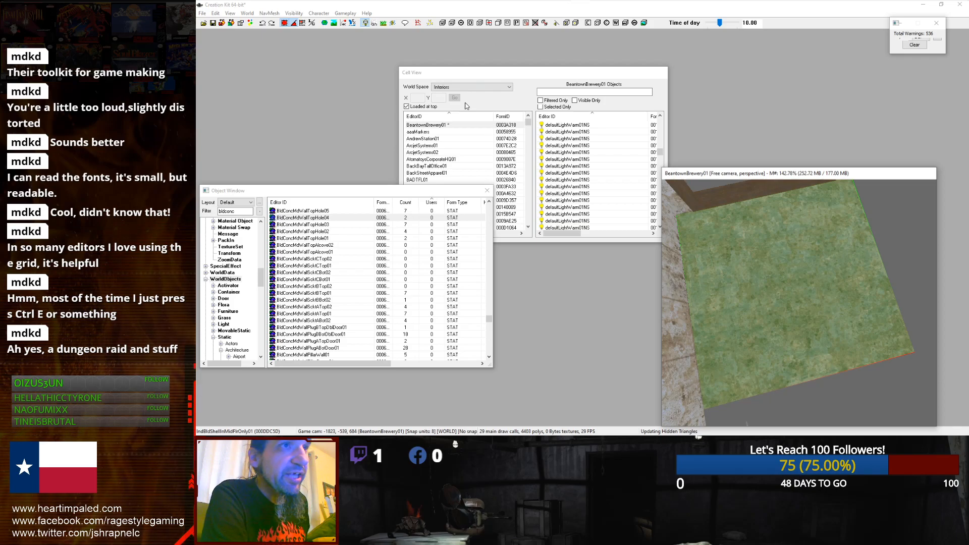
Step: Select the green floor piece and open its reference properties, then close them
left_click_drag(659, 152, 659, 191)
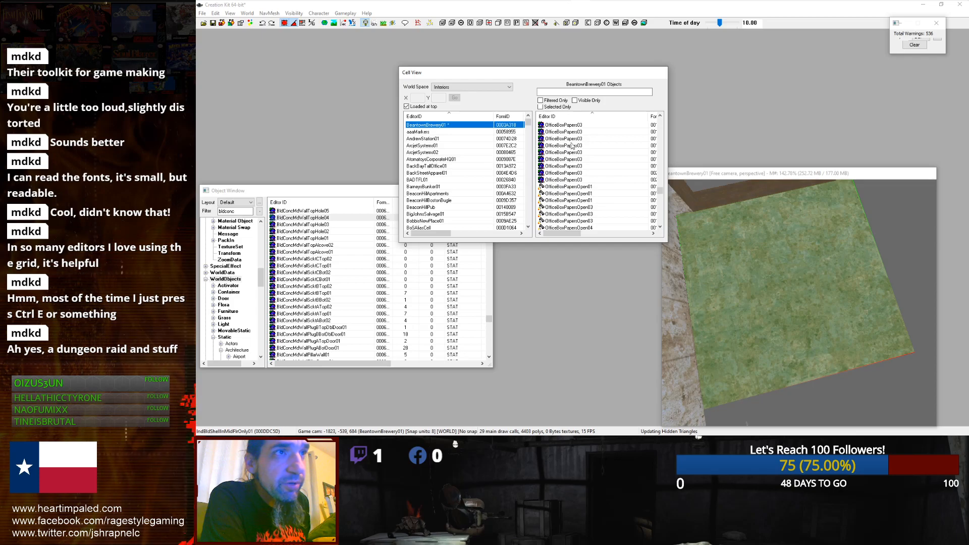
left_click(872, 273)
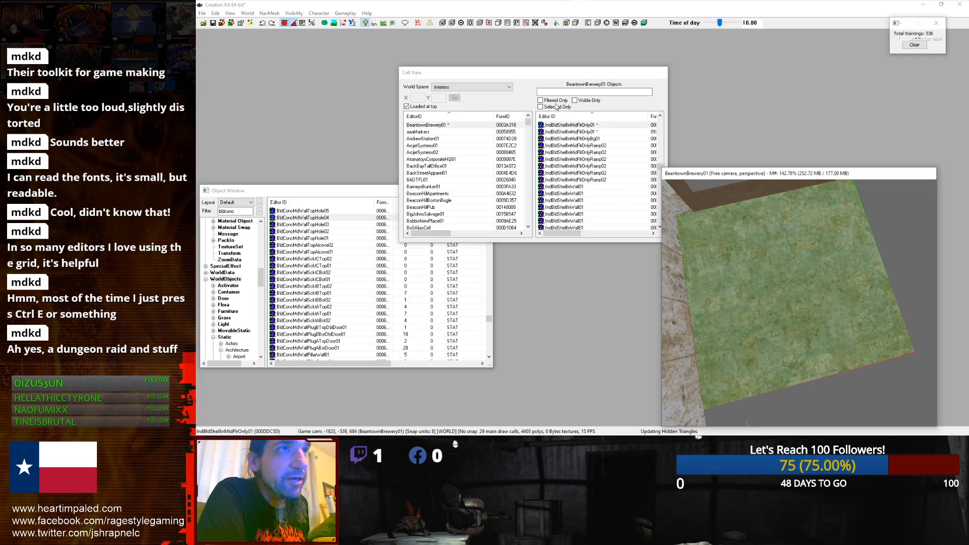
left_click(595, 92)
double_click(767, 246)
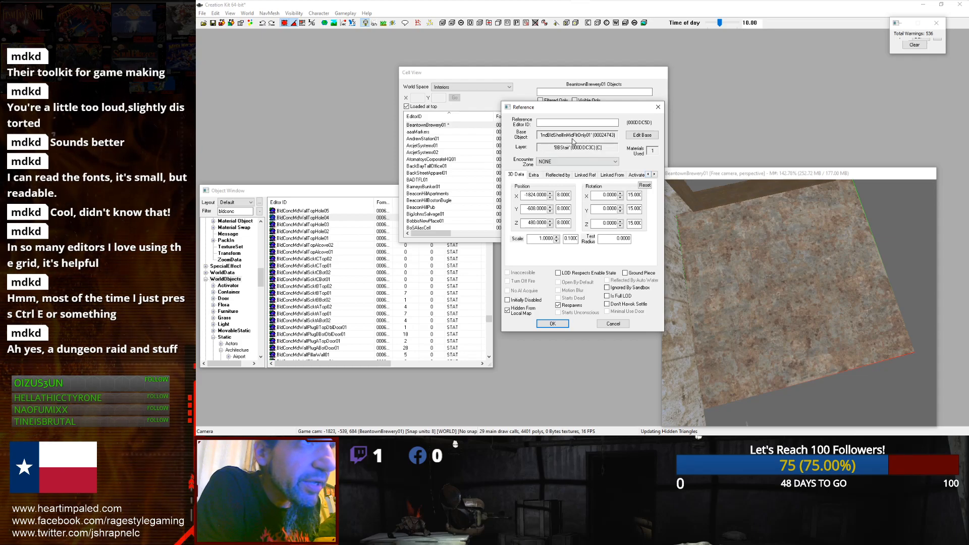
left_click(658, 107)
Step: Filter the cell's object list for floor-only pieces
left_click(560, 91)
type("d")
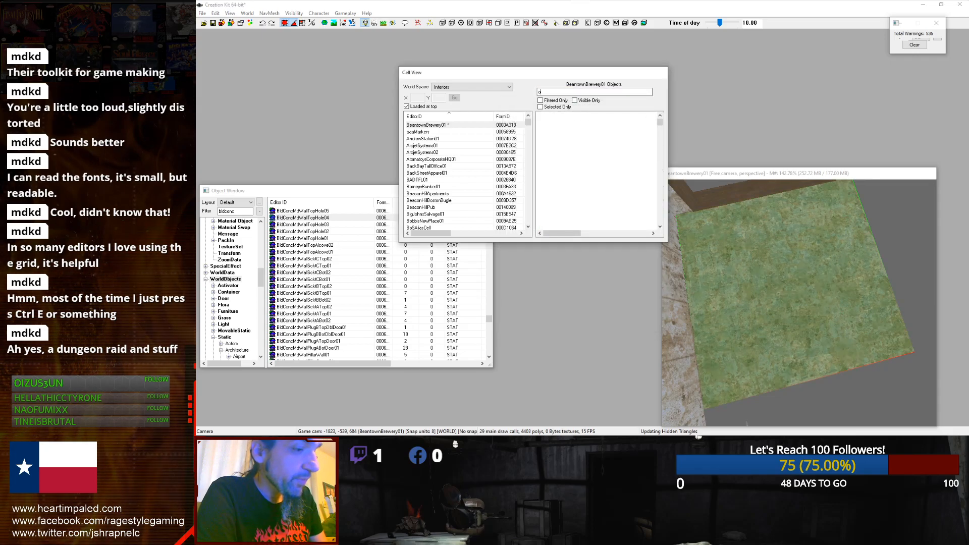
key("BackSpace")
type("floor")
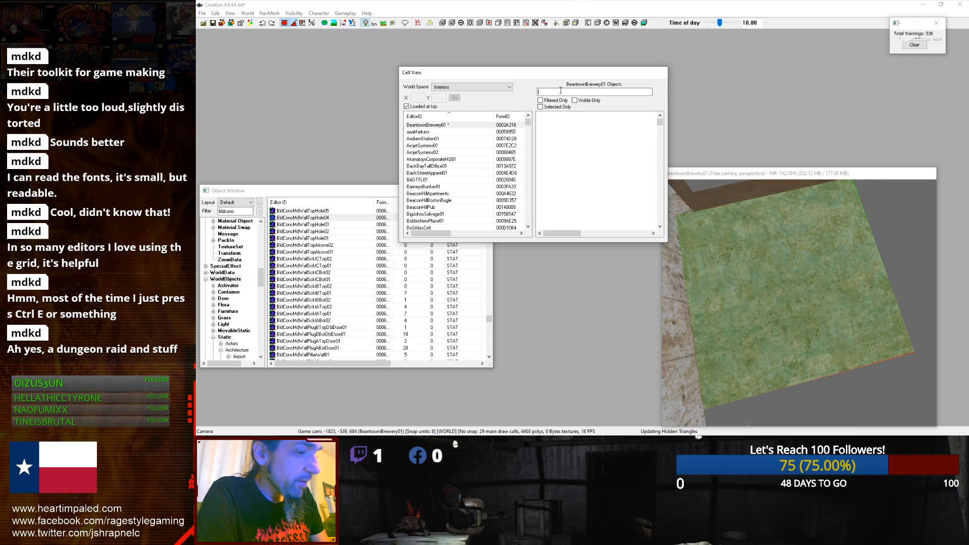
type("o")
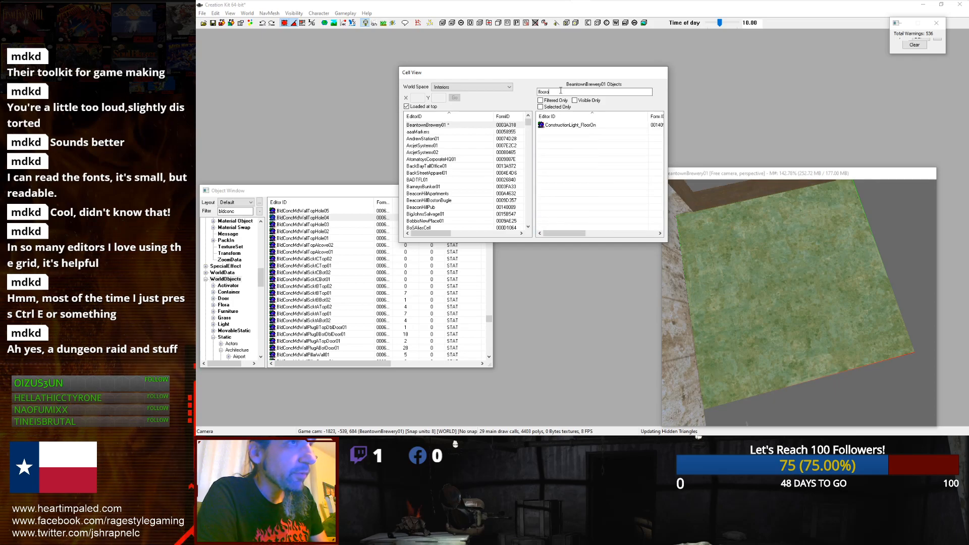
key("BackSpace")
key("BackSpace")
key("BackSpace")
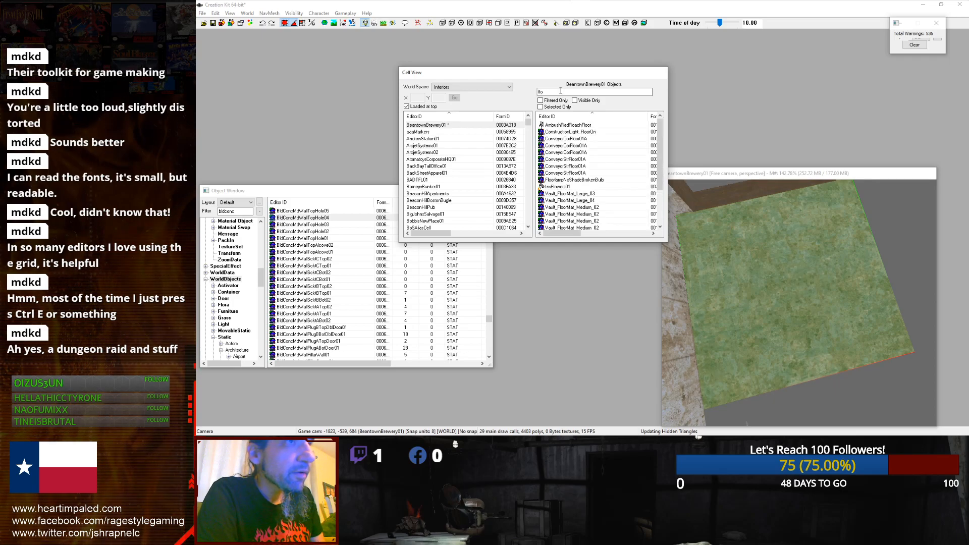
type("n")
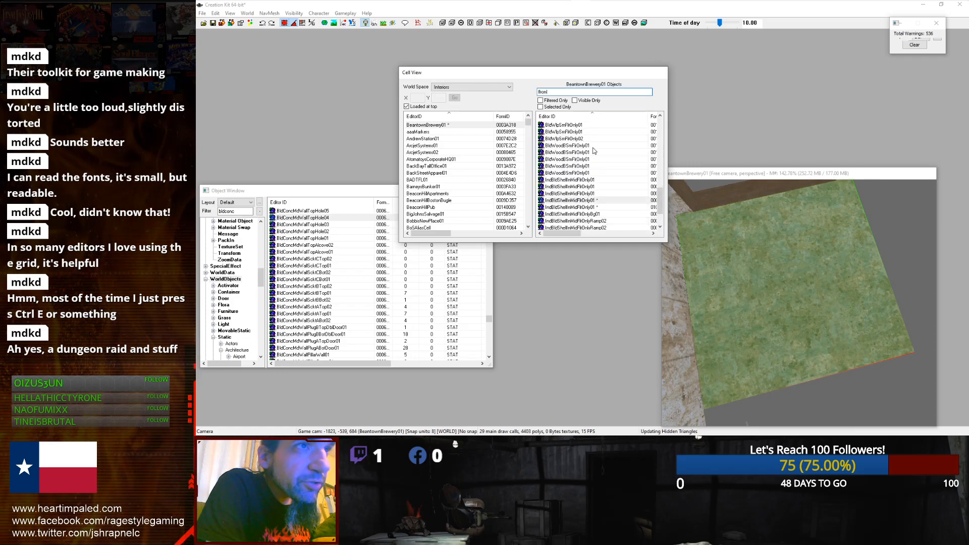
Step: Duplicate the floor piece and move the copy across the room constrained to the X axis
scroll(591, 152, "down", 5)
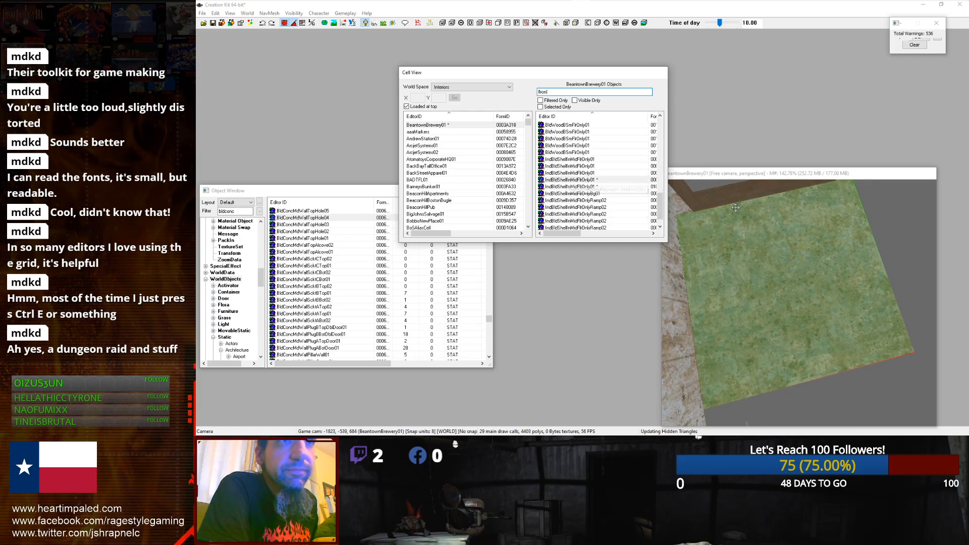
scroll(722, 234, "down", 3)
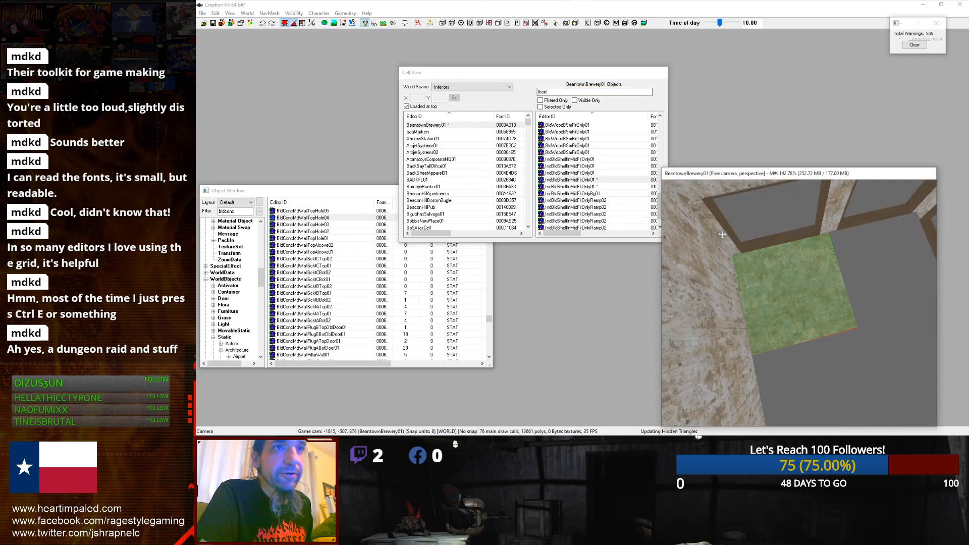
middle_click_drag(722, 235, 794, 344, "shift")
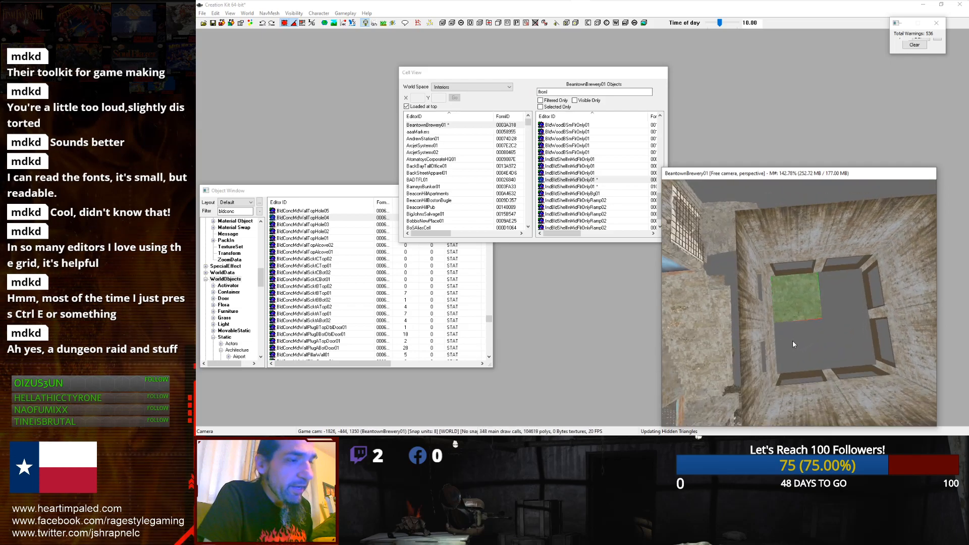
key("ctrl+d")
left_click_drag(793, 311, 796, 361)
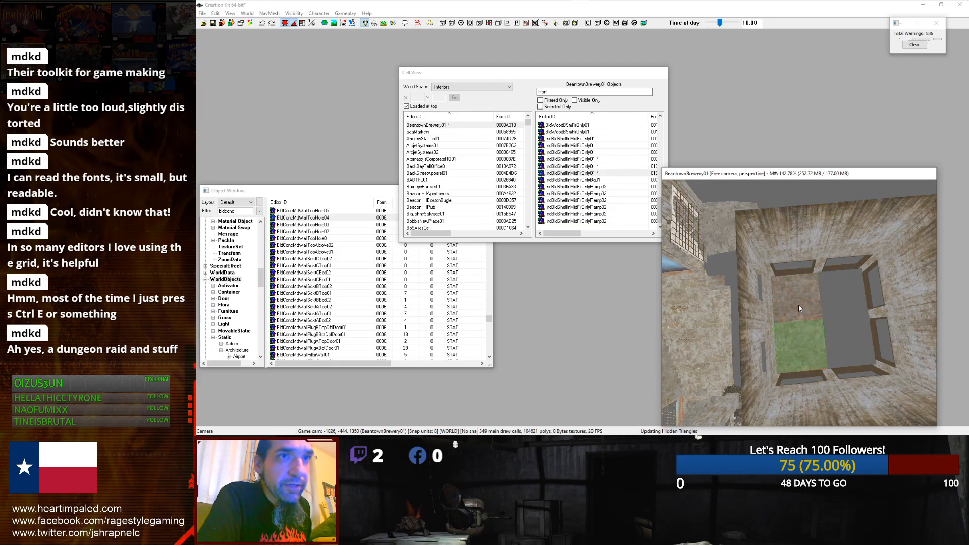
key("ctrl+z")
key("ctrl+d")
key("y")
key("x")
left_click_drag(798, 305, 849, 302)
middle_click_drag(849, 302, 917, 296, "shift")
scroll(844, 318, "down", 2)
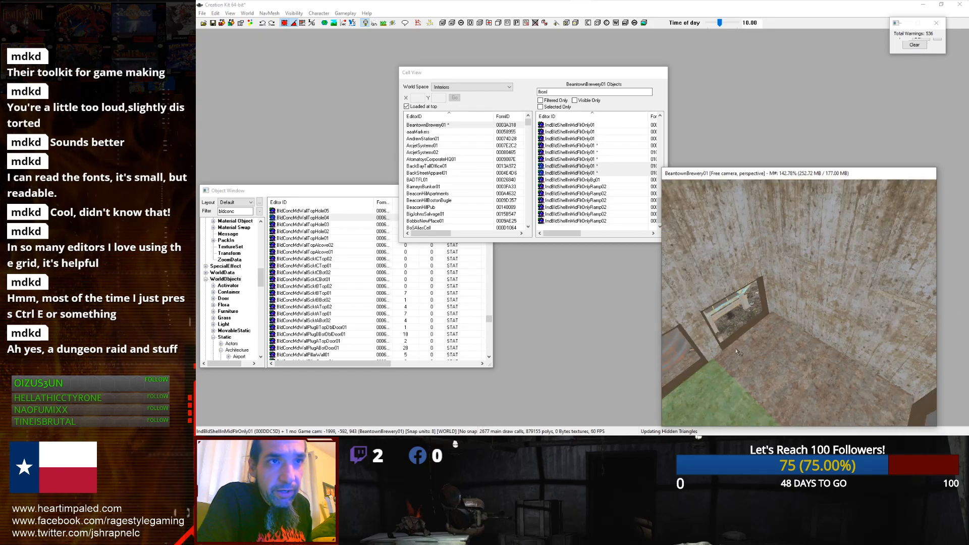
key("d")
scroll(735, 340, "down", 5)
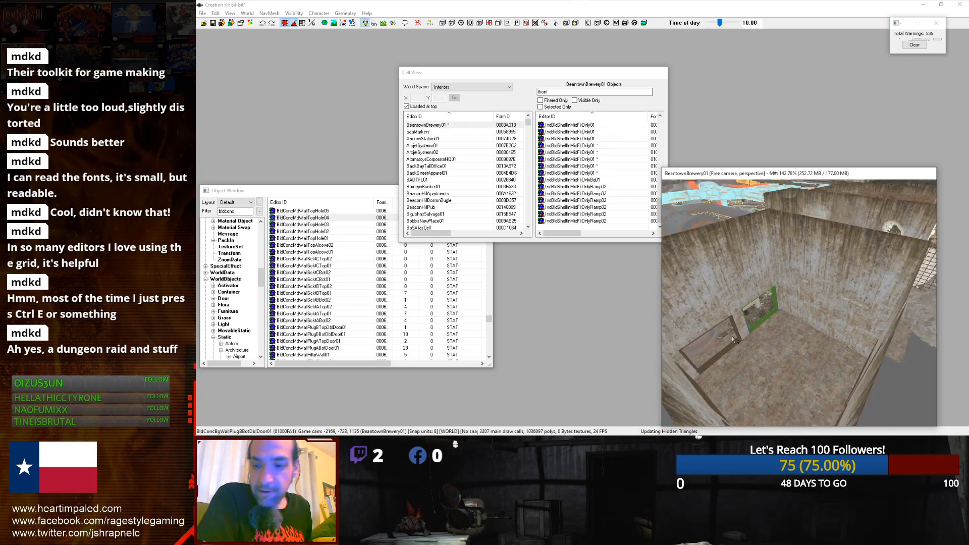
middle_click_drag(734, 340, 760, 371, "shift")
left_click_drag(760, 368, 751, 363, "shift")
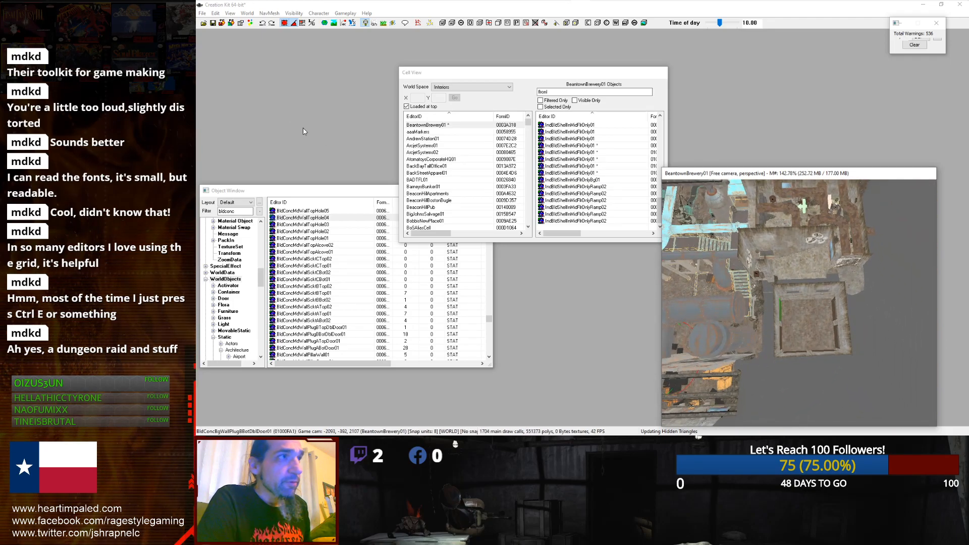
left_click(203, 14)
left_click(211, 22)
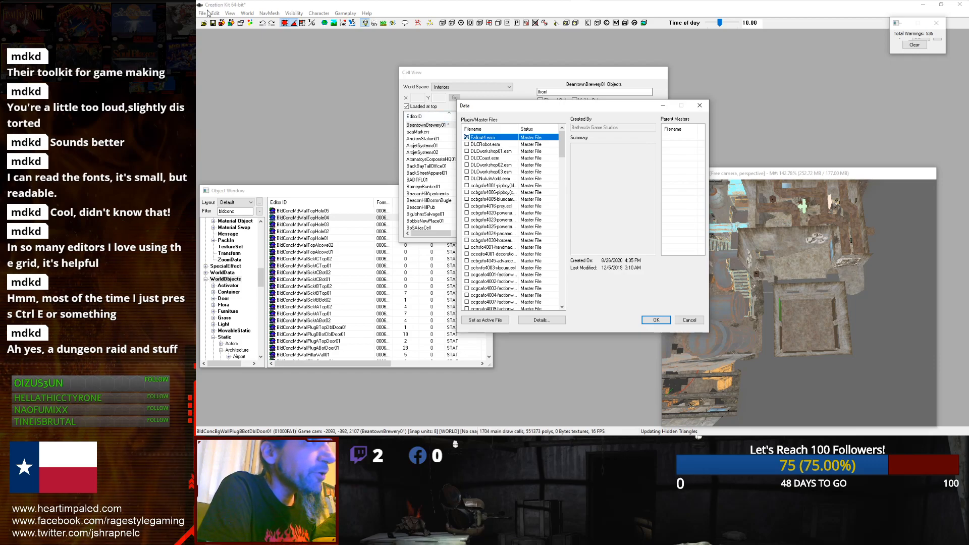
mouse_move(610, 7)
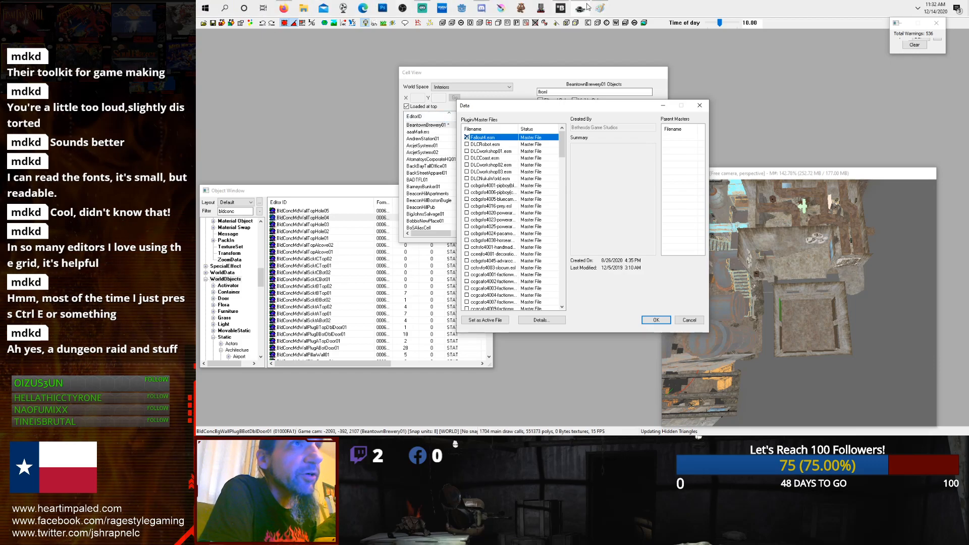
left_click(561, 8)
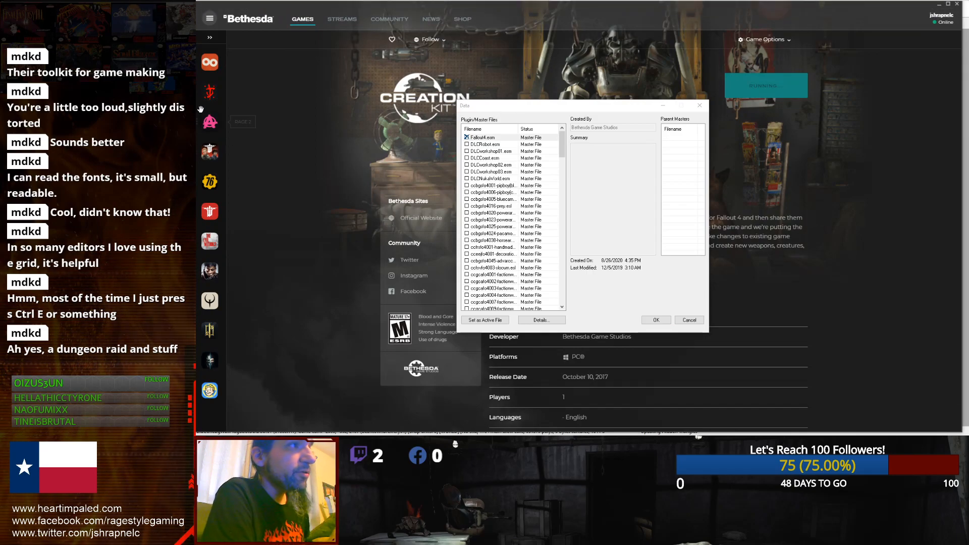
left_click(211, 40)
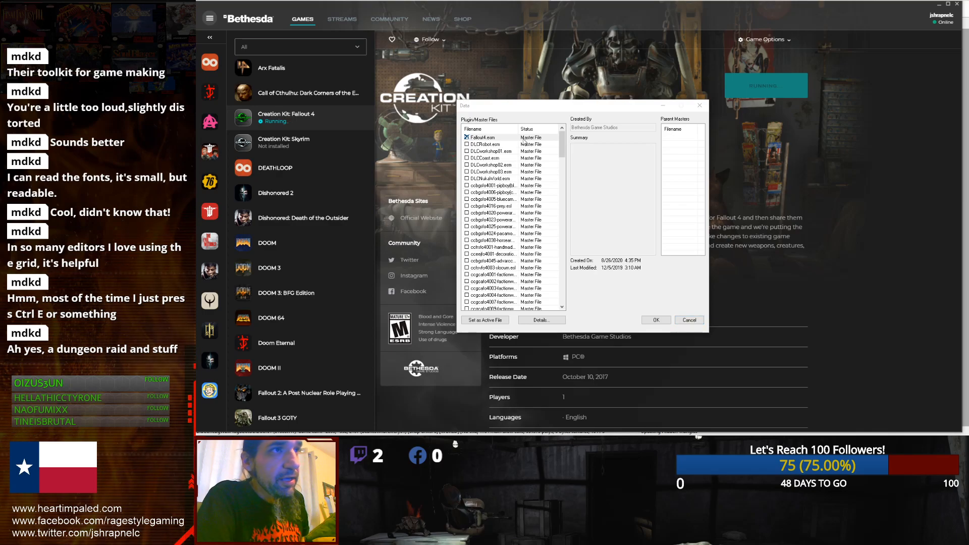
left_click(685, 320)
left_click(686, 320)
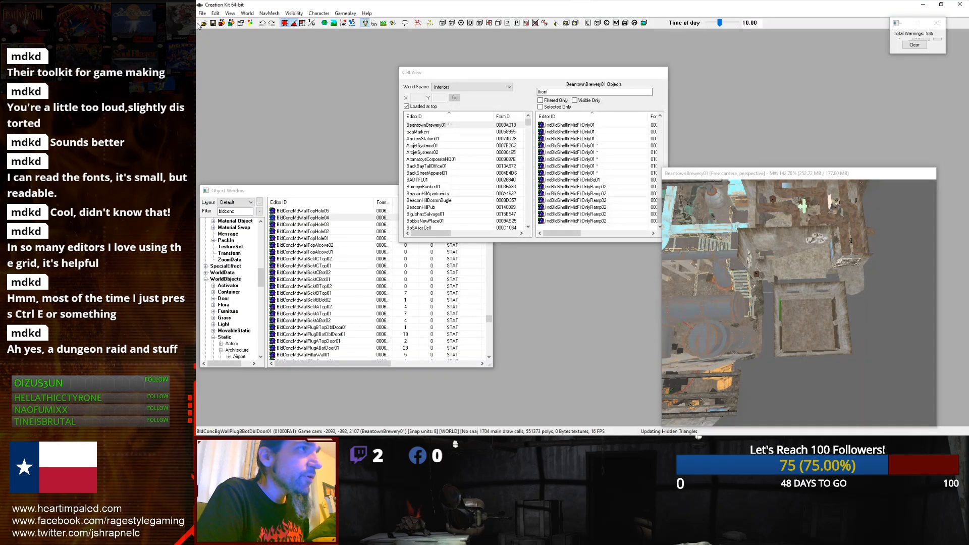
Step: Reopen the Data files list, scroll through the loaded plugins and confirm it
left_click(202, 13)
left_click(215, 22)
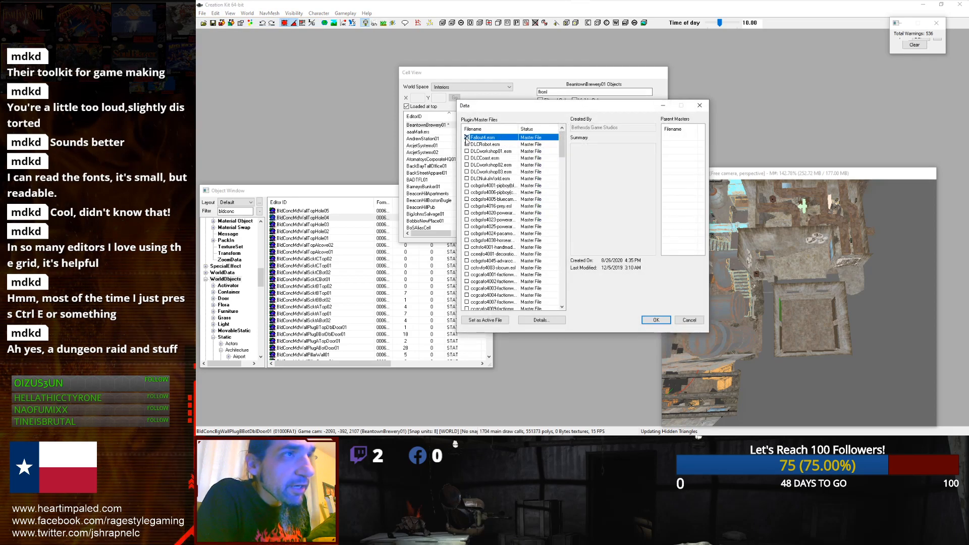
left_click_drag(561, 144, 561, 190)
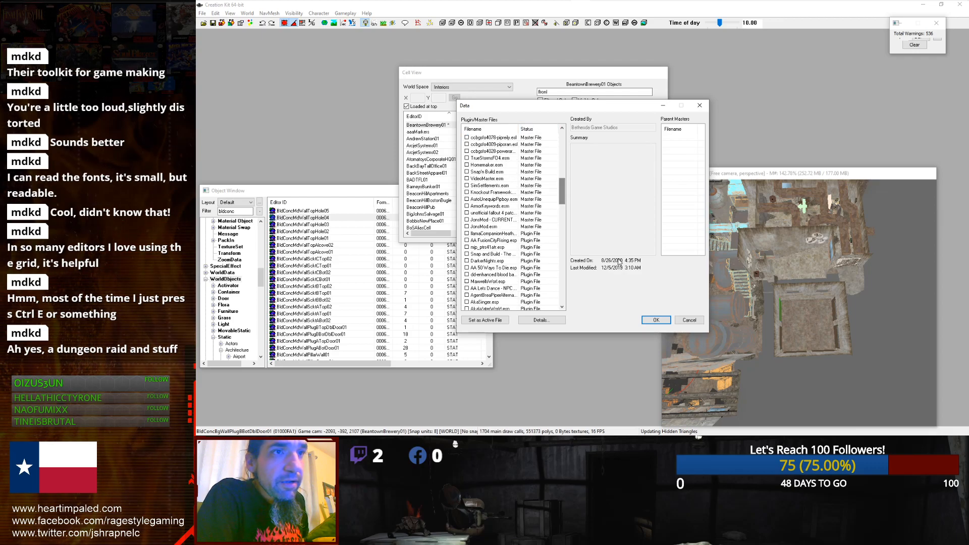
left_click(656, 320)
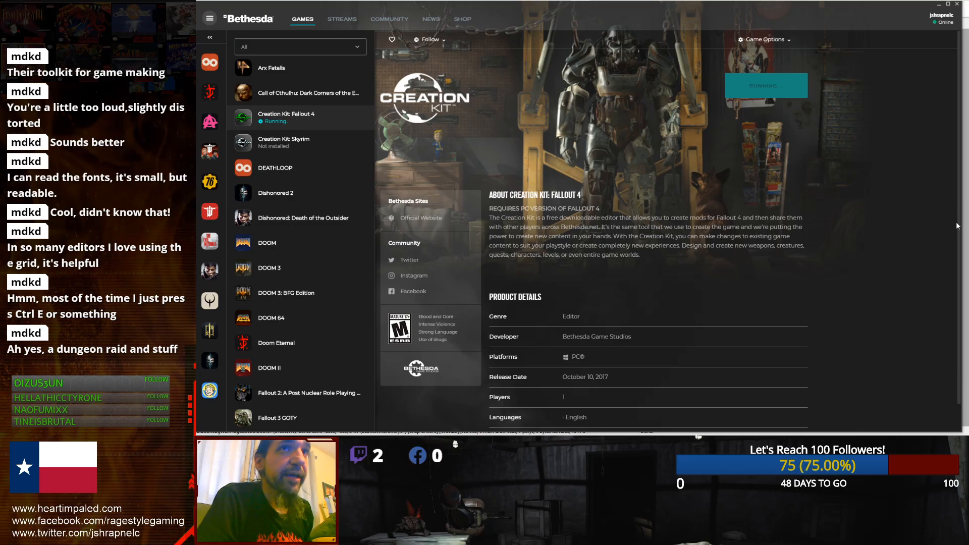
Step: Switch back to Creation Kit and change the Cell View world space through Recent Cells and DiamondCity to Commonwealth
mouse_move(569, 8)
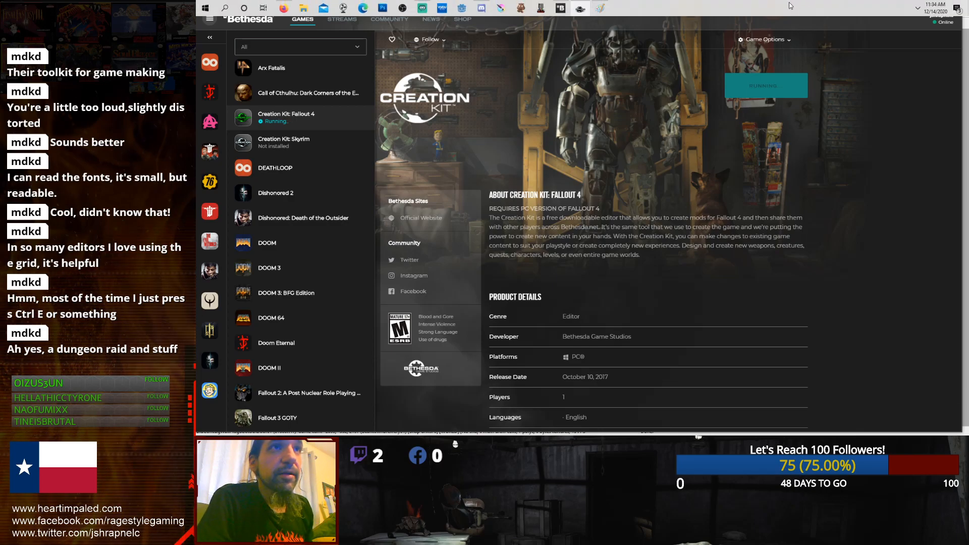
left_click(581, 9)
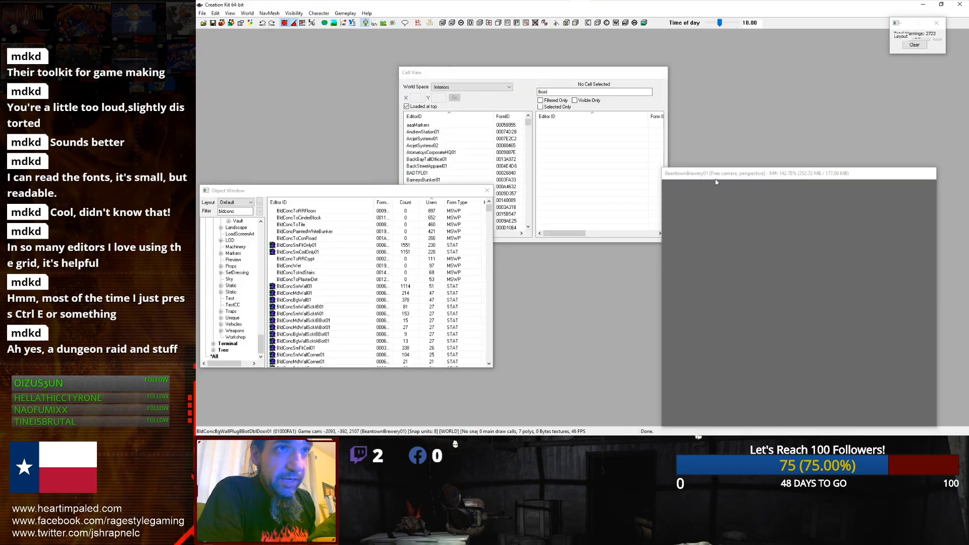
left_click(454, 141)
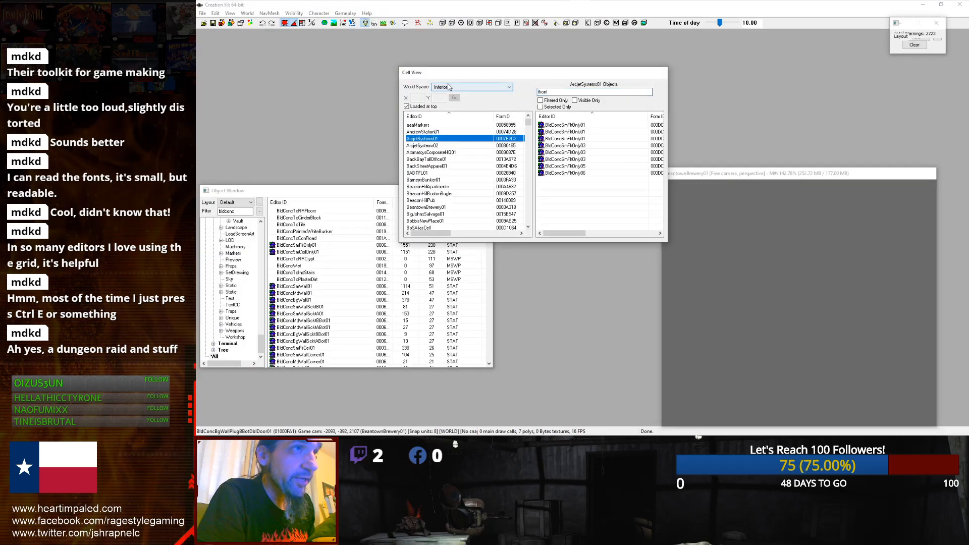
left_click(502, 86)
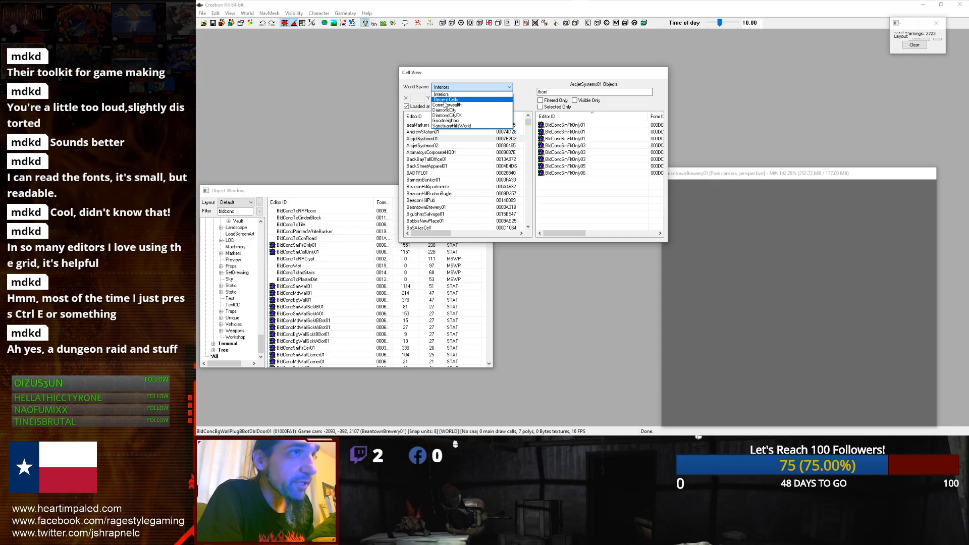
left_click(445, 100)
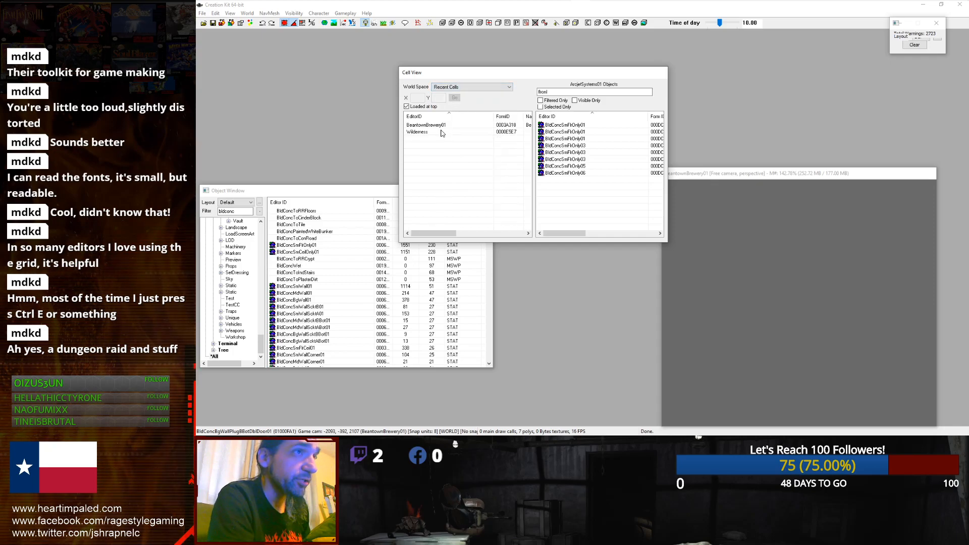
left_click(442, 87)
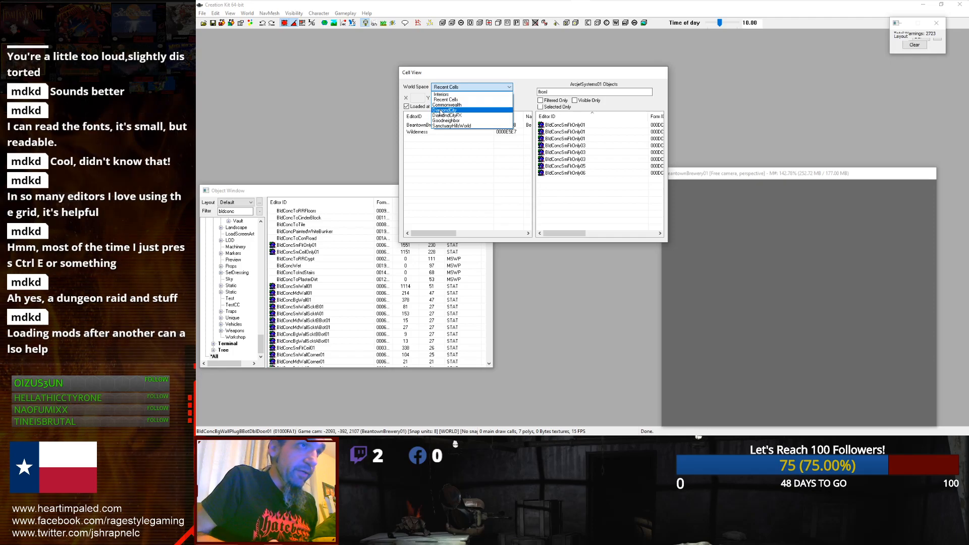
left_click(441, 111)
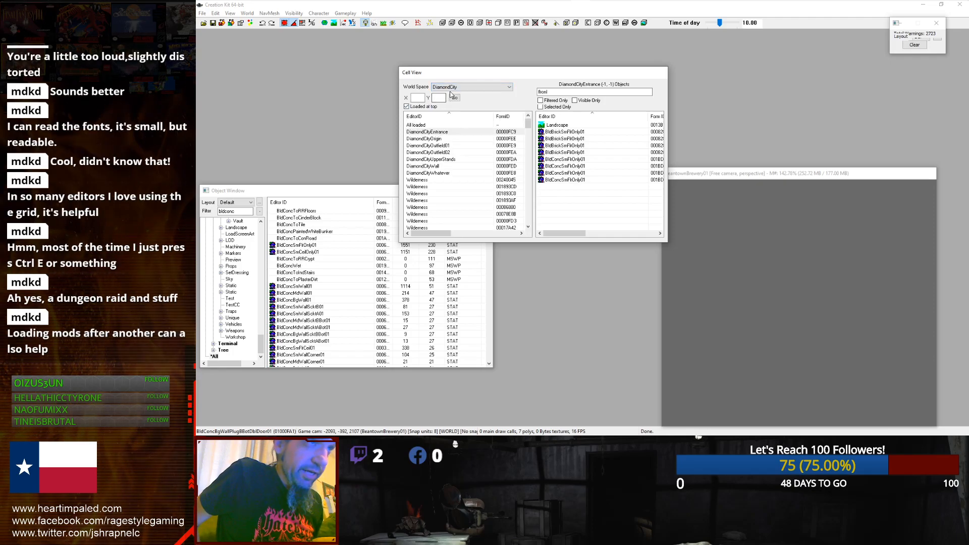
left_click(452, 88)
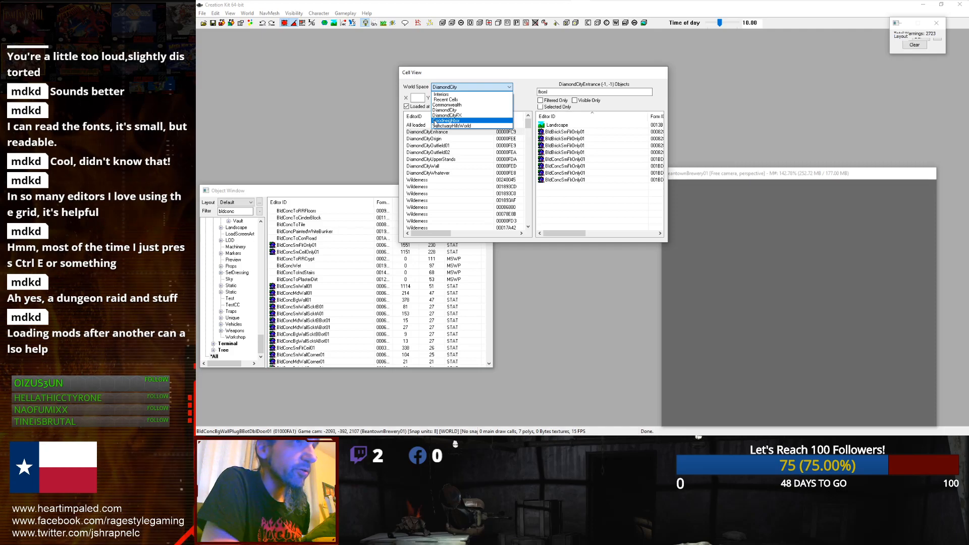
left_click(444, 105)
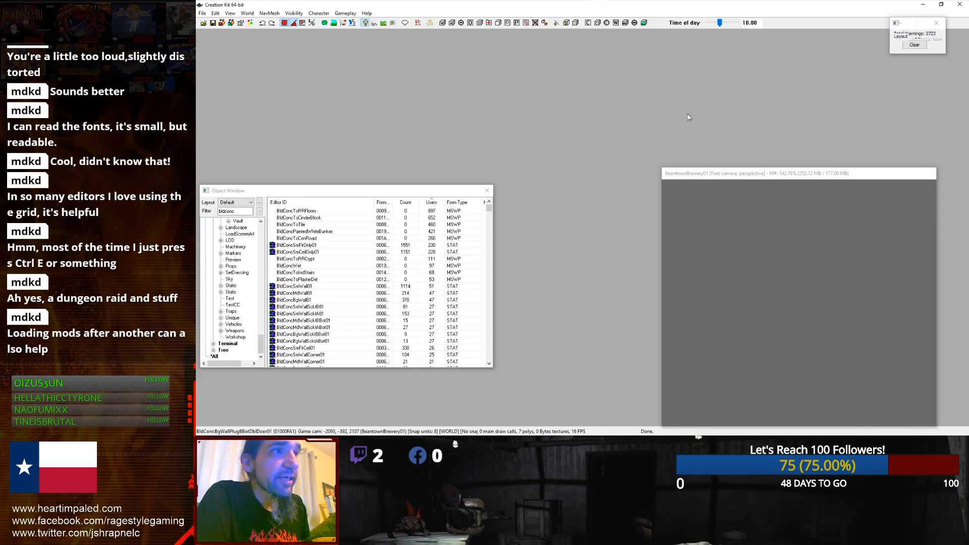
Step: Move the Object Window aside and load the SanctuaryExt cell by searching the cell list for san
left_click_drag(258, 193, 359, 215)
left_click(459, 152)
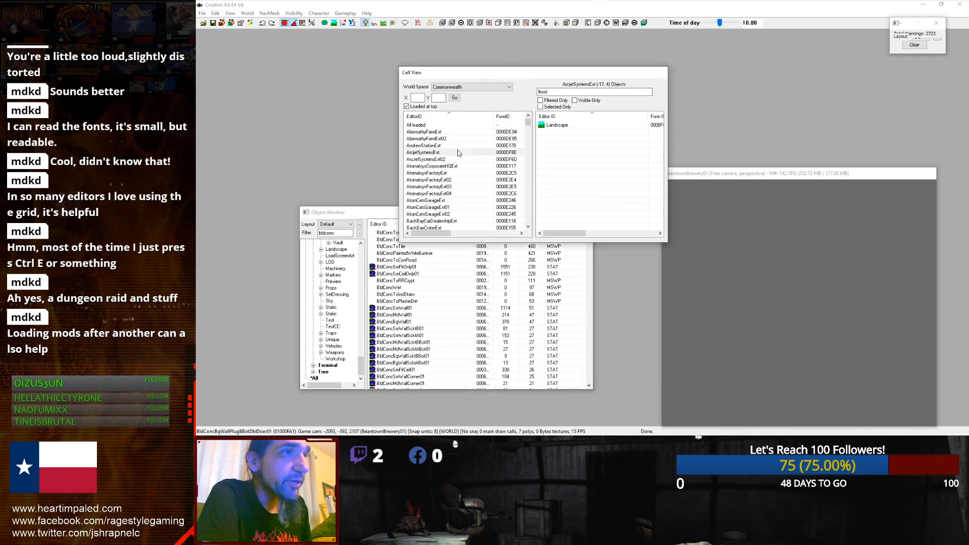
type("san")
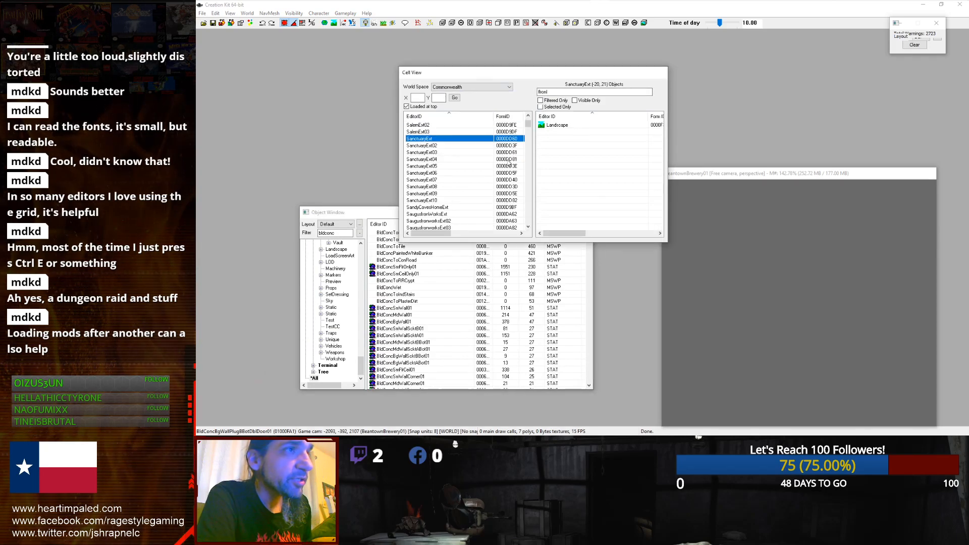
double_click(453, 139)
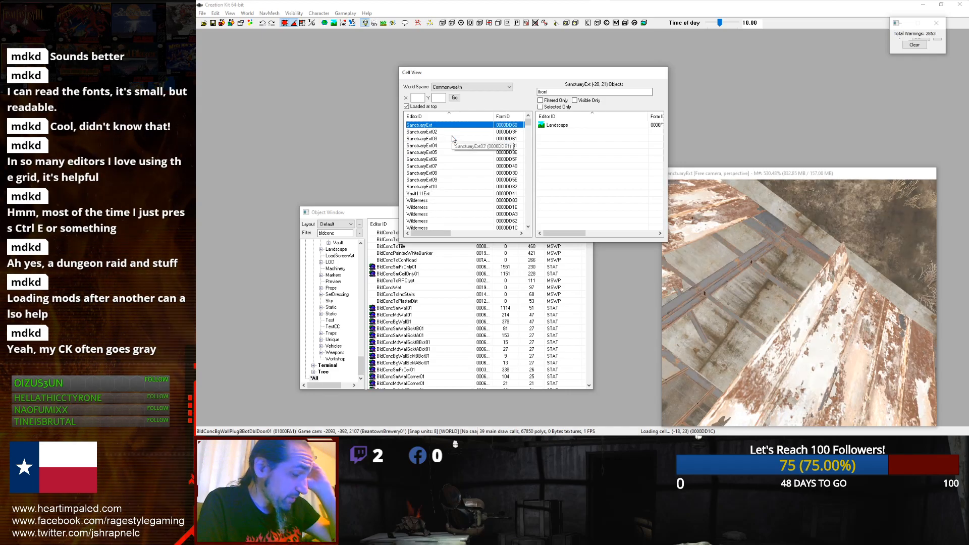
Step: Enlarge the render window to fill the right part of the editor
left_click(662, 195)
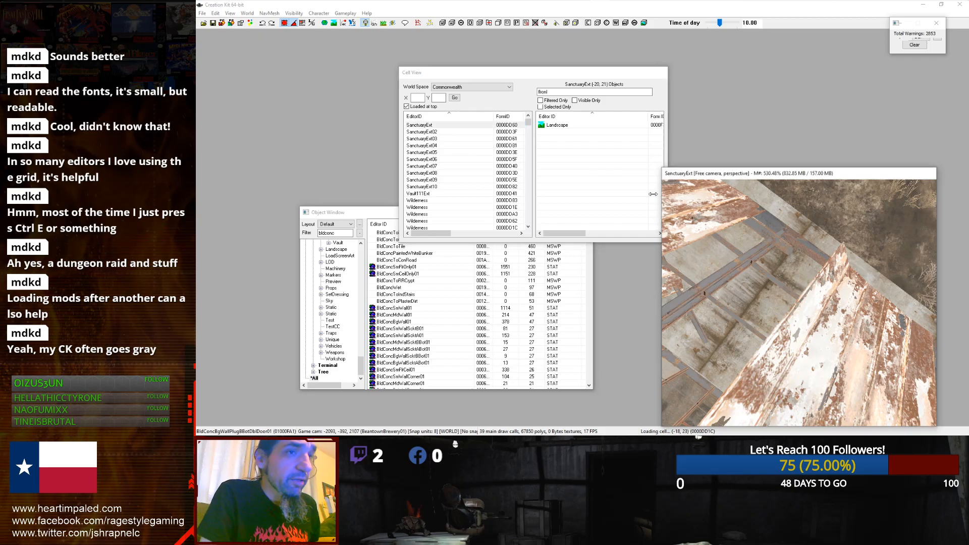
scroll(680, 200, "down", 3)
left_click_drag(660, 166, 492, 46)
middle_click_drag(636, 216, 582, 161, "shift")
scroll(581, 160, "up", 4)
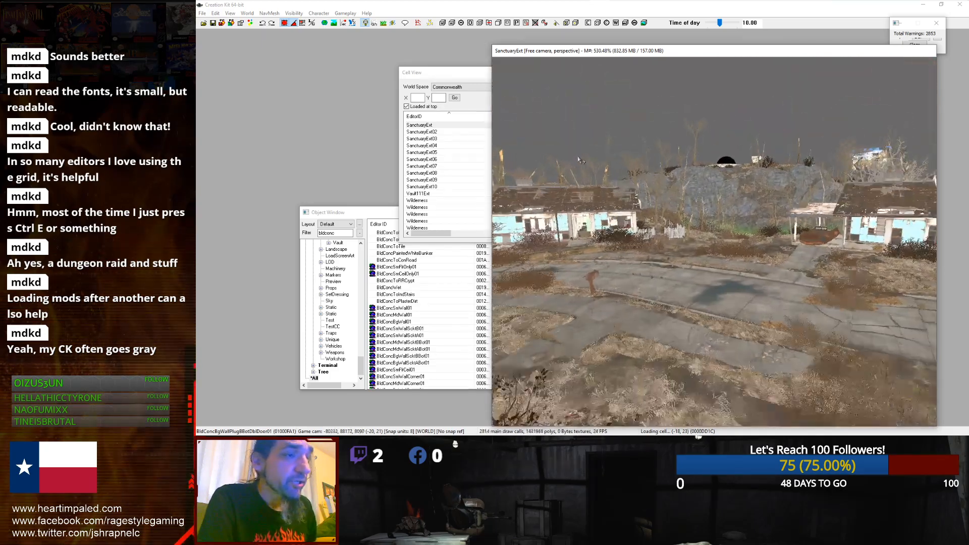
right_click(578, 147)
mouse_move(657, 151)
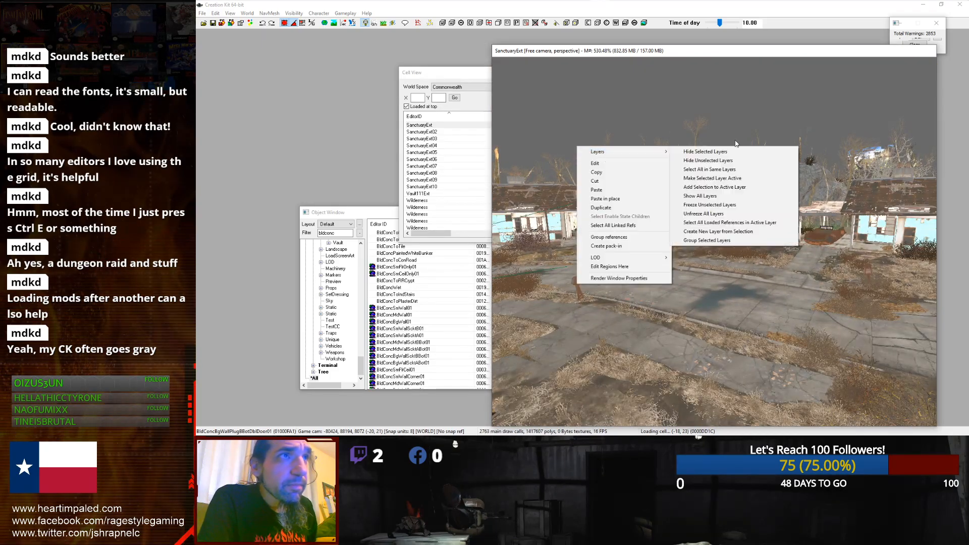
left_click(721, 127)
Step: Fly the camera around the Sanctuary streets to examine the exterior area
middle_click_drag(757, 132, 688, 191)
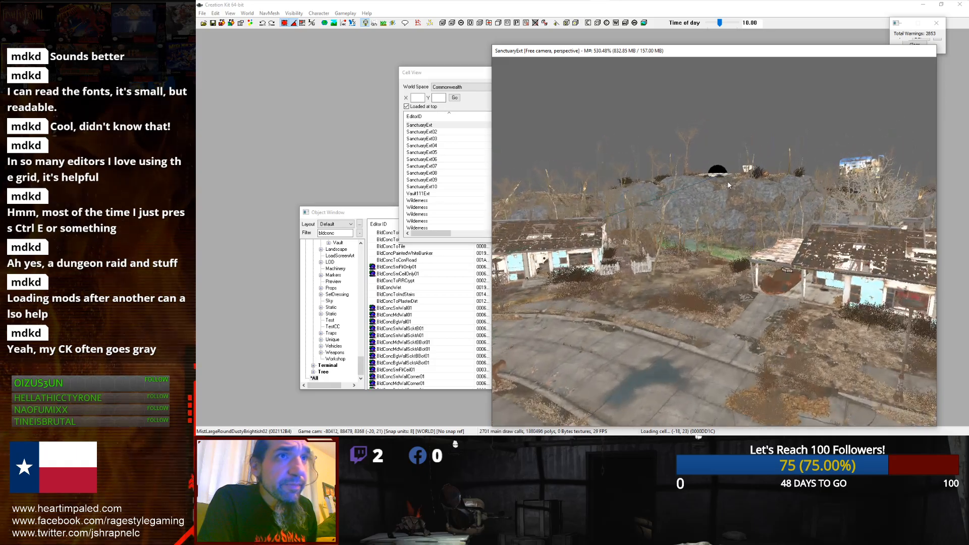
scroll(704, 189, "up", 5)
scroll(703, 199, "down", 5)
scroll(773, 190, "up", 5)
left_click_drag(689, 191, 569, 202, "shift")
scroll(651, 197, "down", 3)
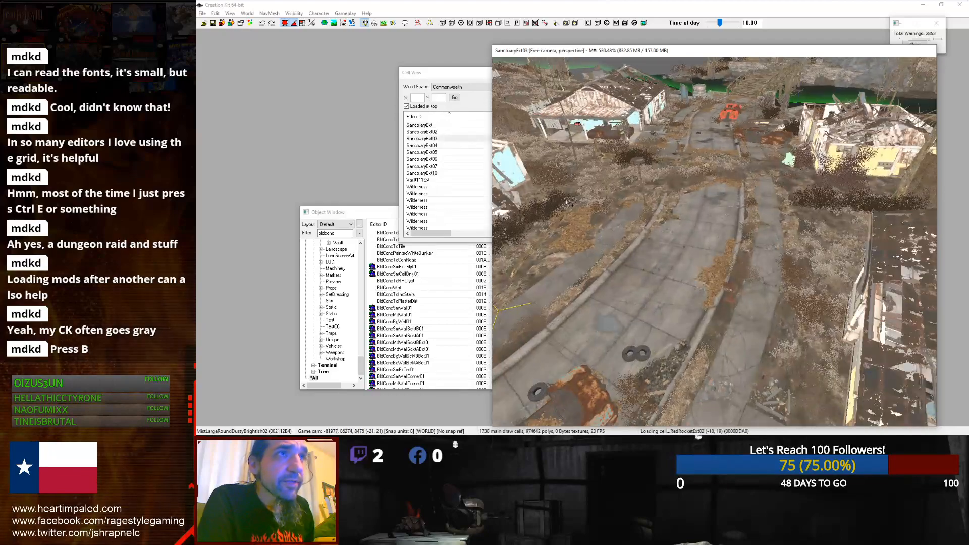
scroll(568, 201, "up", 5)
scroll(618, 214, "down", 2)
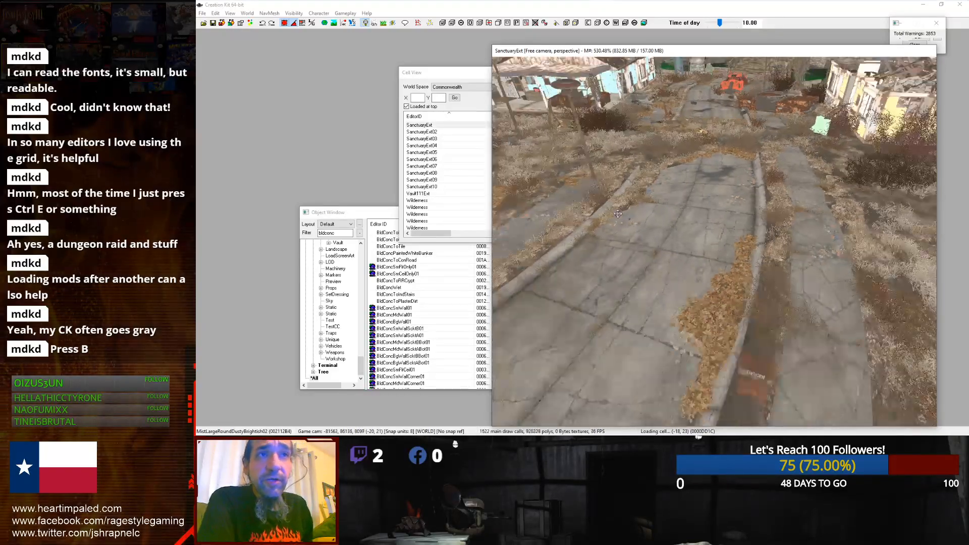
scroll(618, 214, "down", 2)
scroll(618, 214, "down", 2)
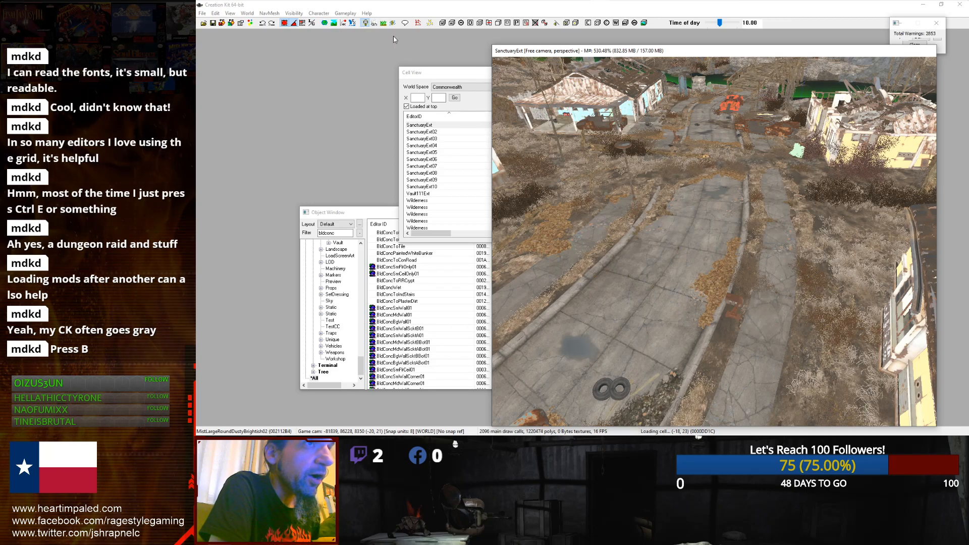
scroll(643, 180, "down", 3)
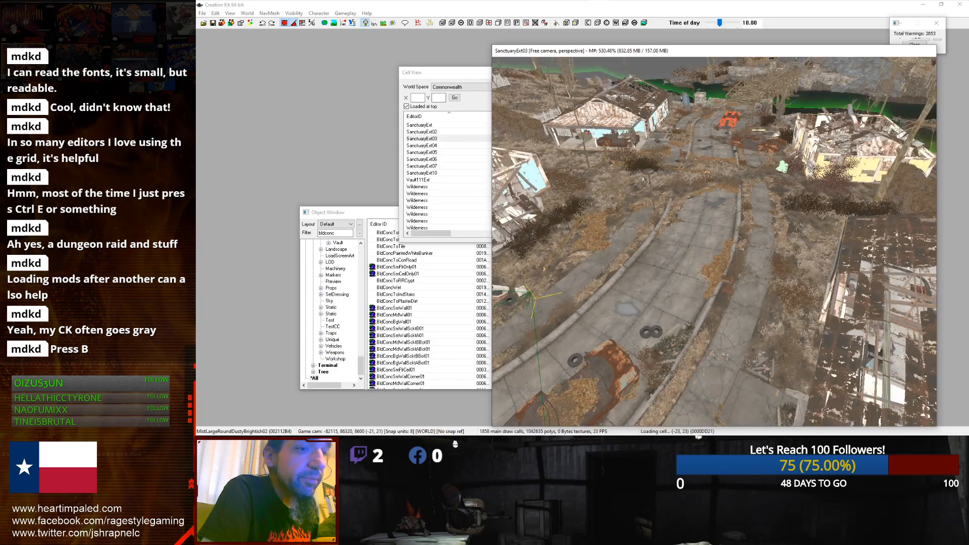
middle_click_drag(644, 180, 654, 160, "shift")
scroll(655, 162, "up", 1)
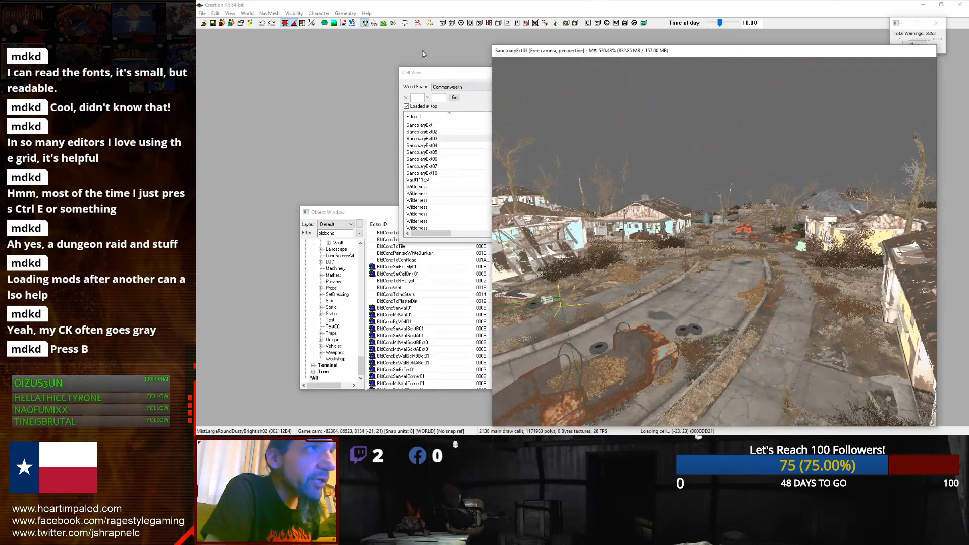
Step: Force the render window weather to CommonwealthClear
left_click(385, 24)
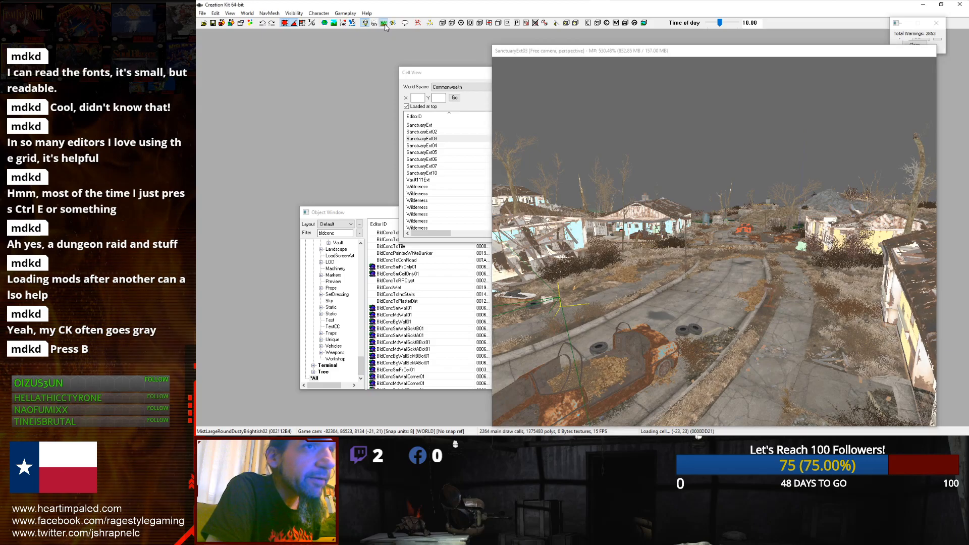
left_click(386, 25)
left_click(384, 24)
left_click(384, 24)
left_click(372, 25)
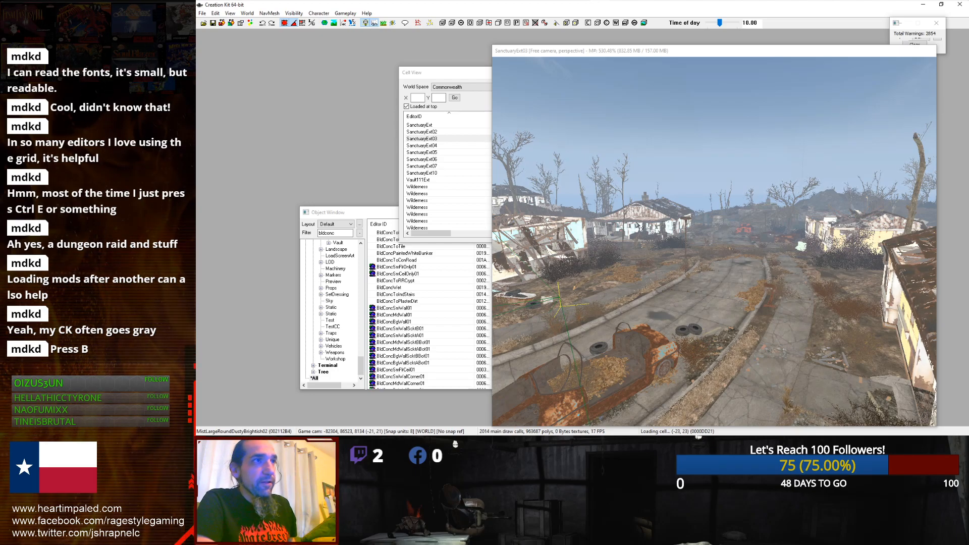
left_click(390, 27)
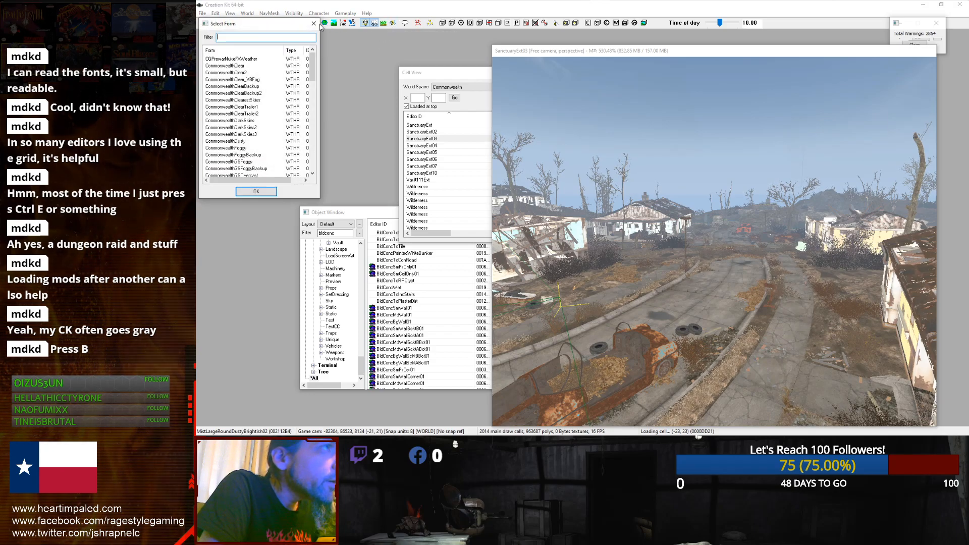
left_click_drag(312, 66, 313, 126)
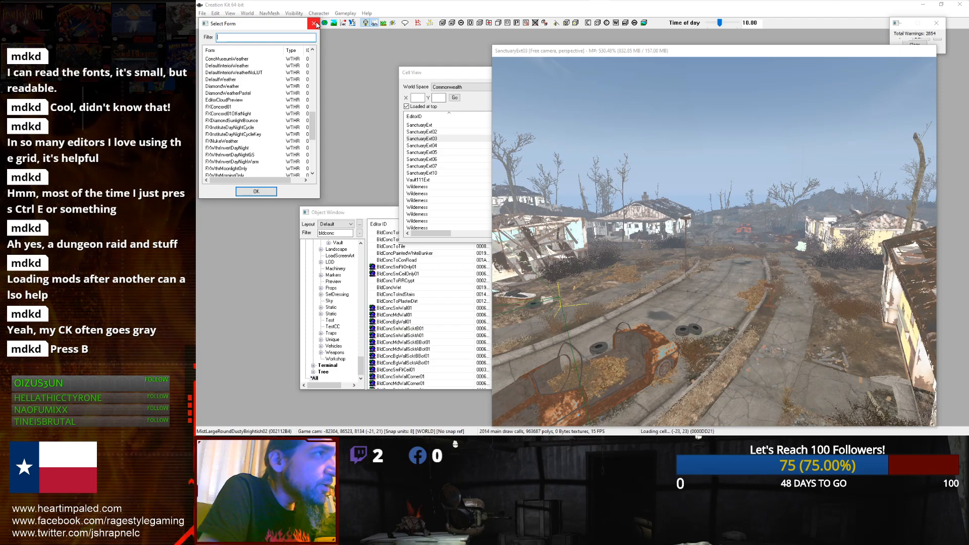
left_click(239, 87)
scroll(230, 142, "up", 10)
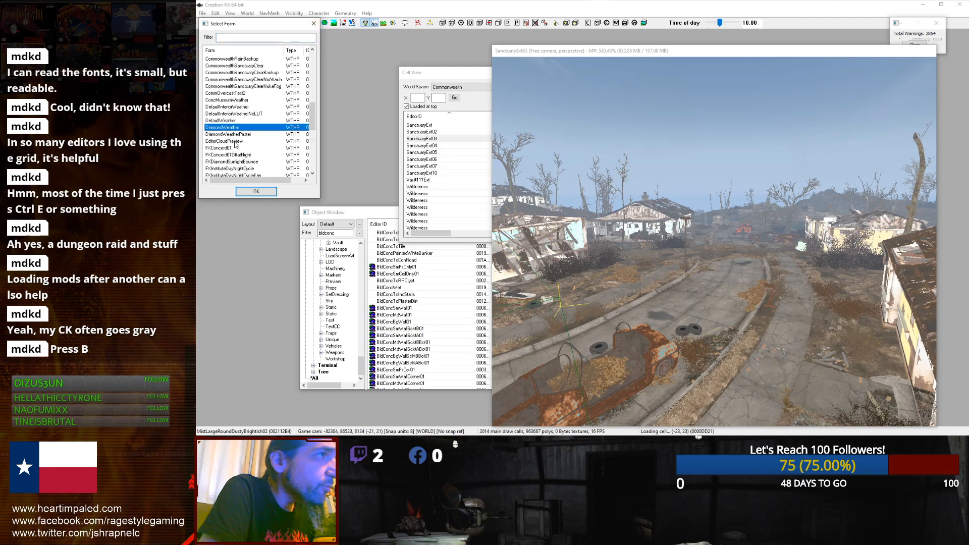
double_click(232, 66)
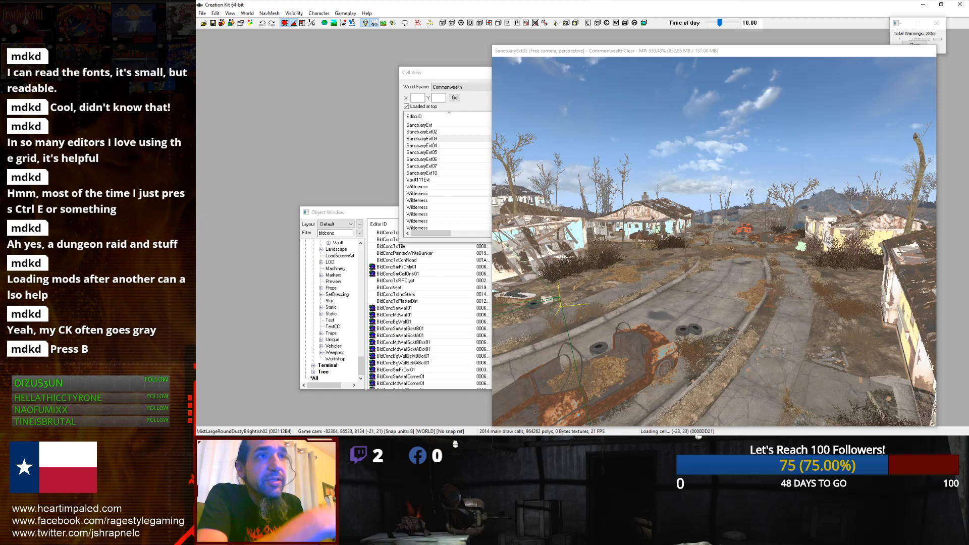
Step: Toggle the render window's lights and inspect the lit Sanctuary street
left_click(366, 23)
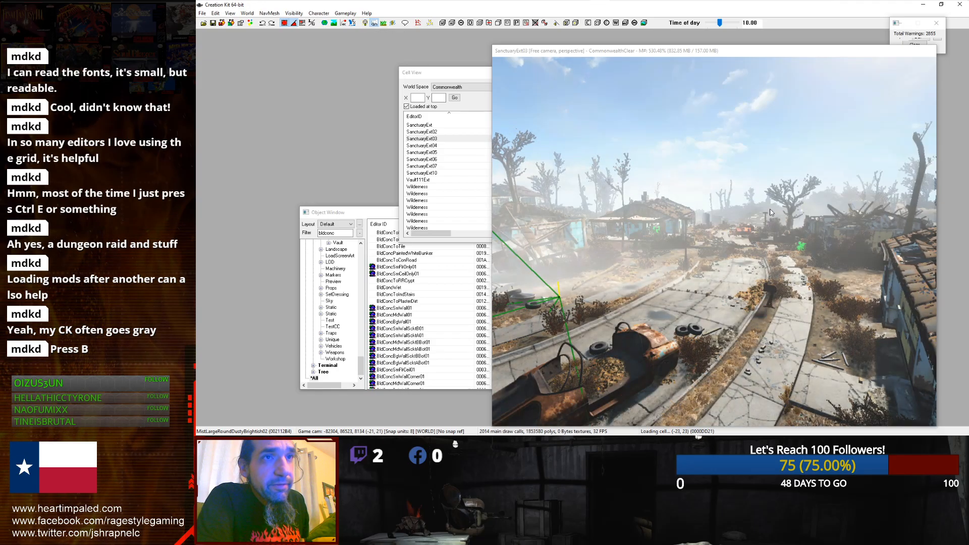
scroll(760, 206, "up", 7)
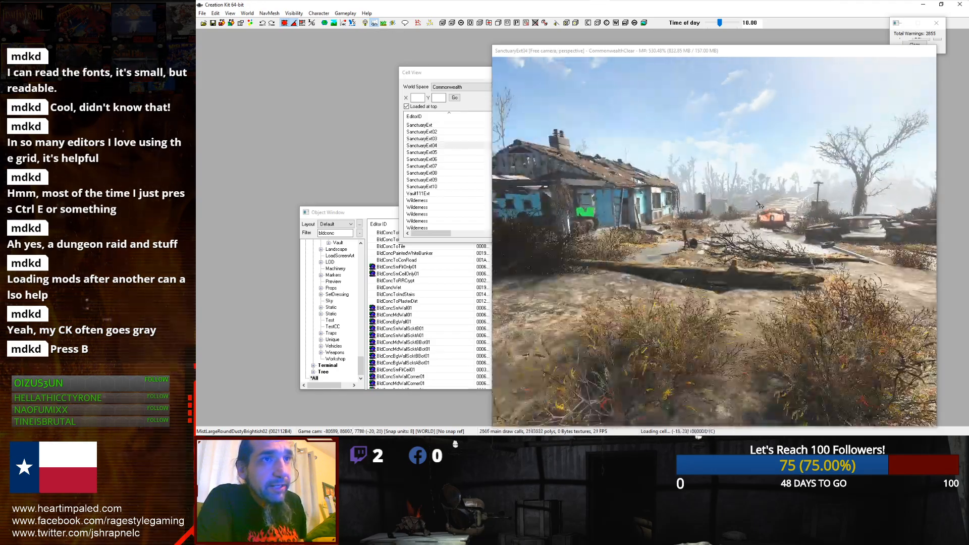
scroll(758, 203, "down", 3)
scroll(732, 202, "down", 3)
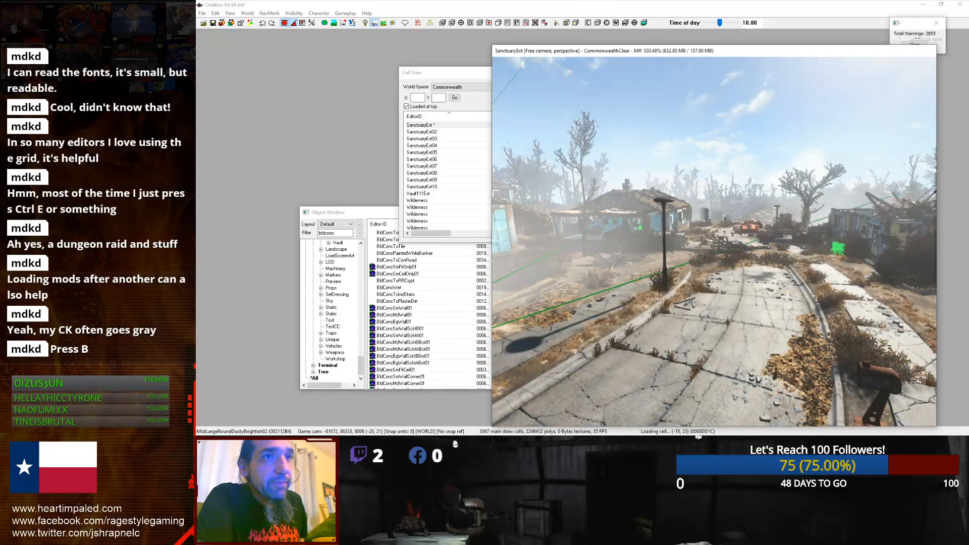
scroll(655, 165, "down", 5)
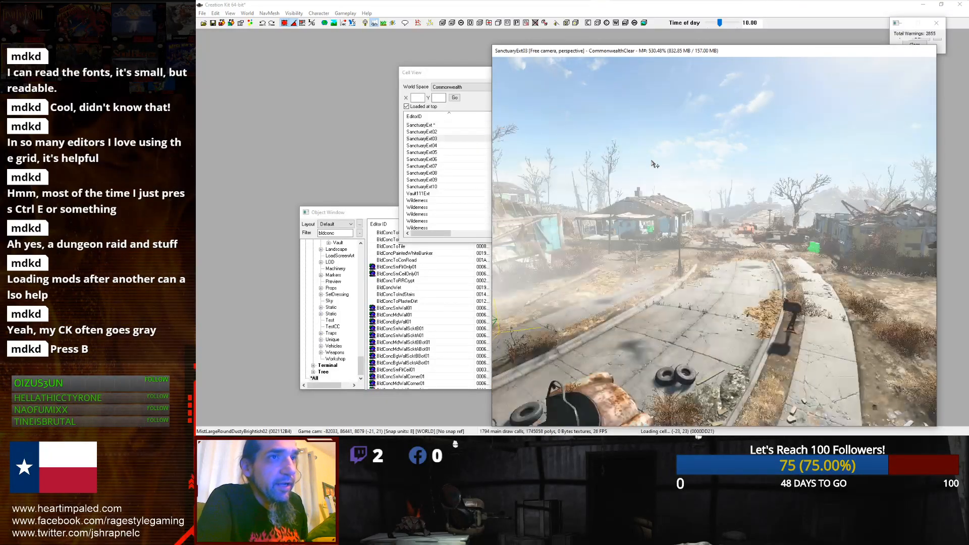
scroll(655, 165, "up", 6)
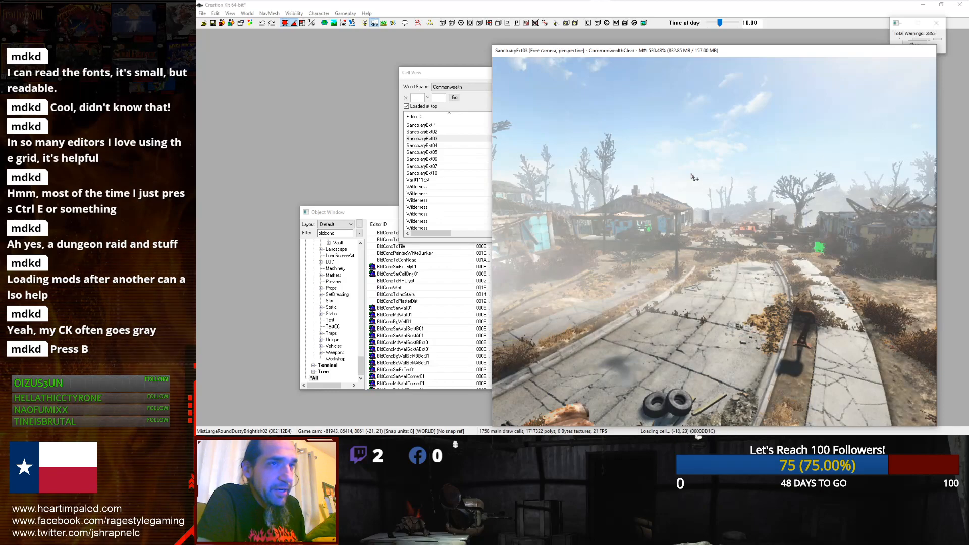
scroll(695, 177, "up", 4)
scroll(695, 177, "up", 1)
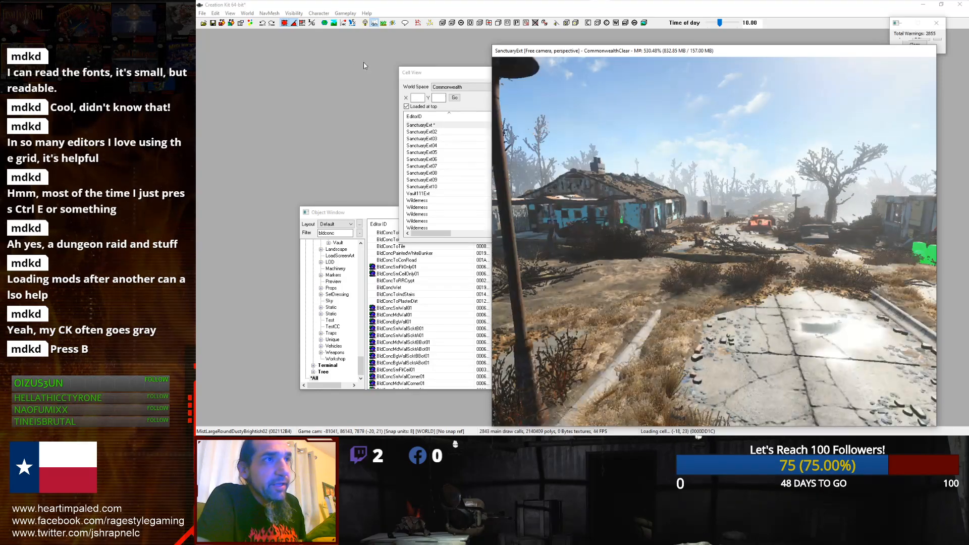
Step: Toggle further render window display options to change how the scene is lit
left_click(388, 27)
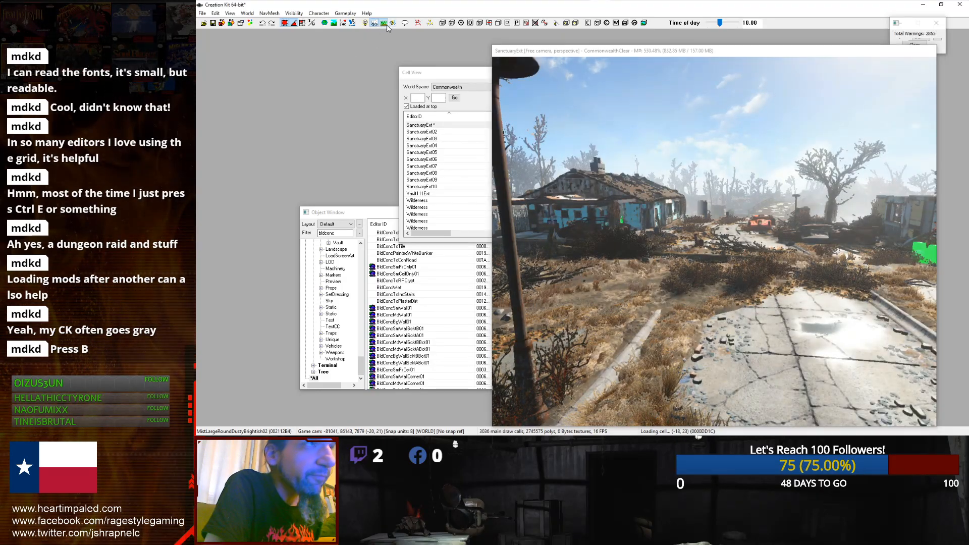
left_click(376, 24)
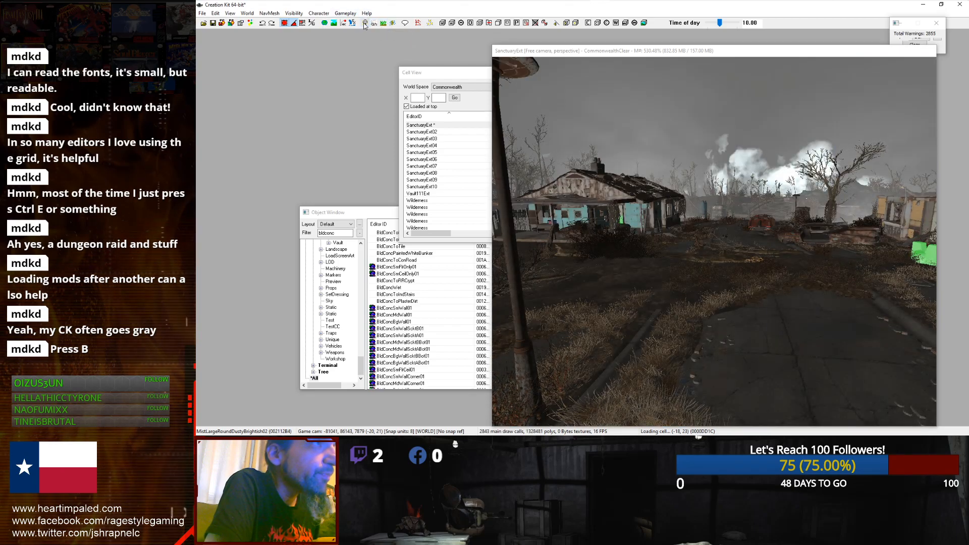
left_click(333, 25)
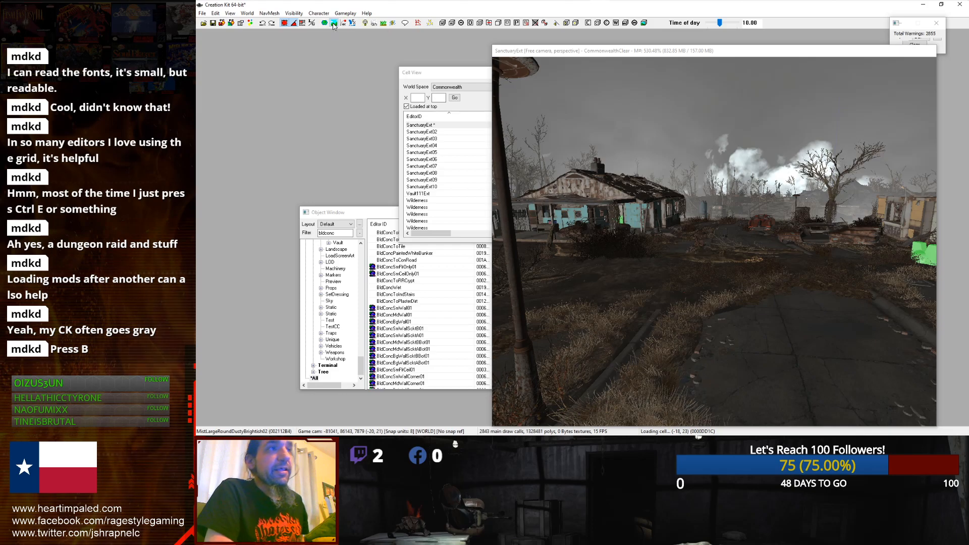
Step: Switch on navmesh editing to inspect the Sanctuary navmesh, then close the navmesh toolbar
left_click(393, 7)
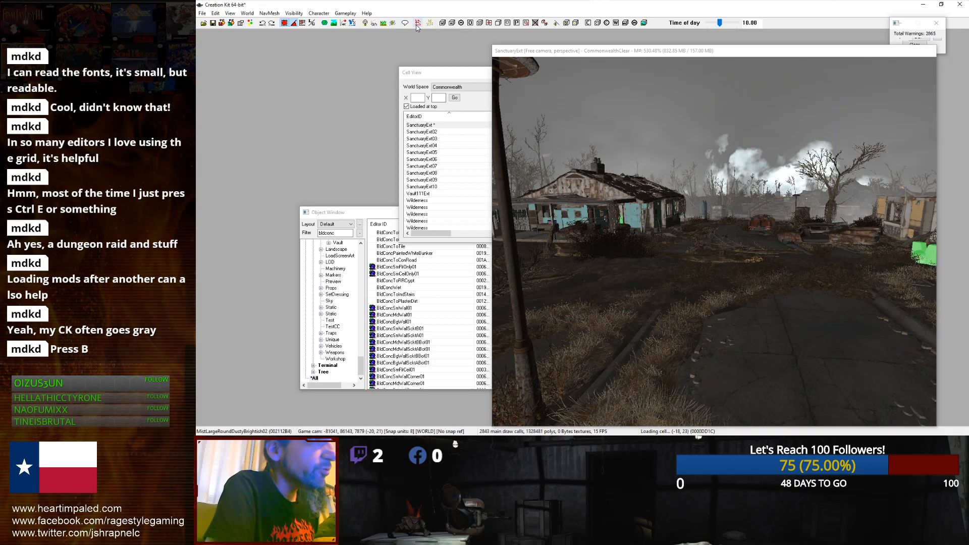
left_click(417, 26)
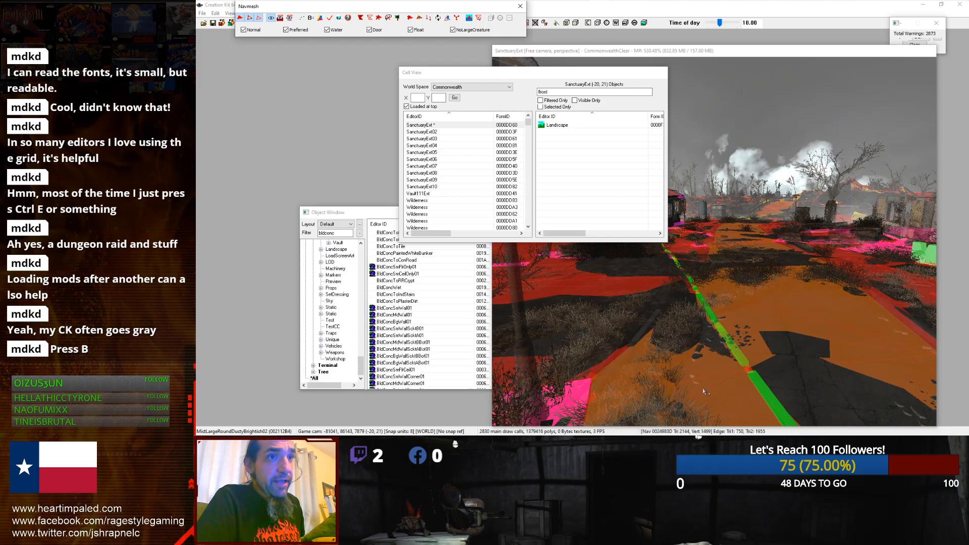
left_click(810, 277)
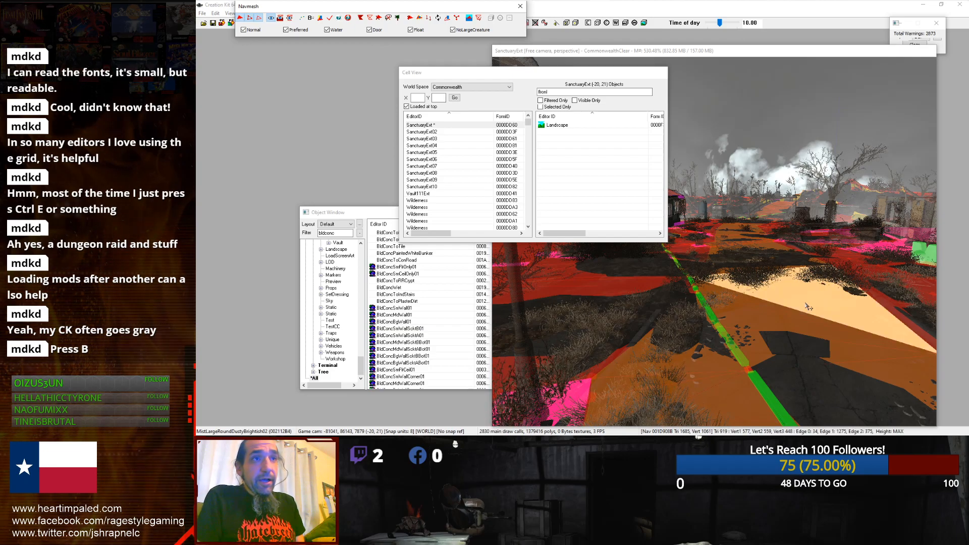
left_click(503, 61)
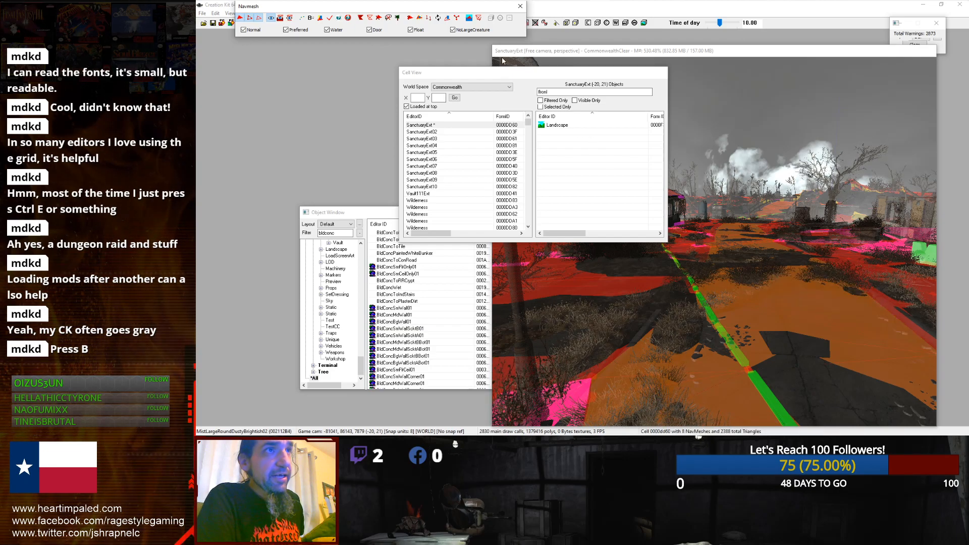
left_click(520, 6)
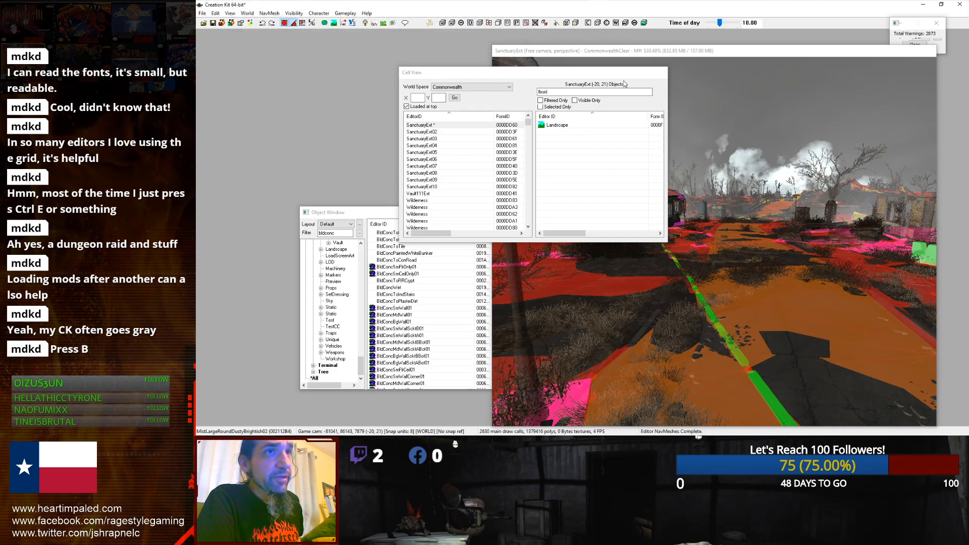
left_click(642, 96)
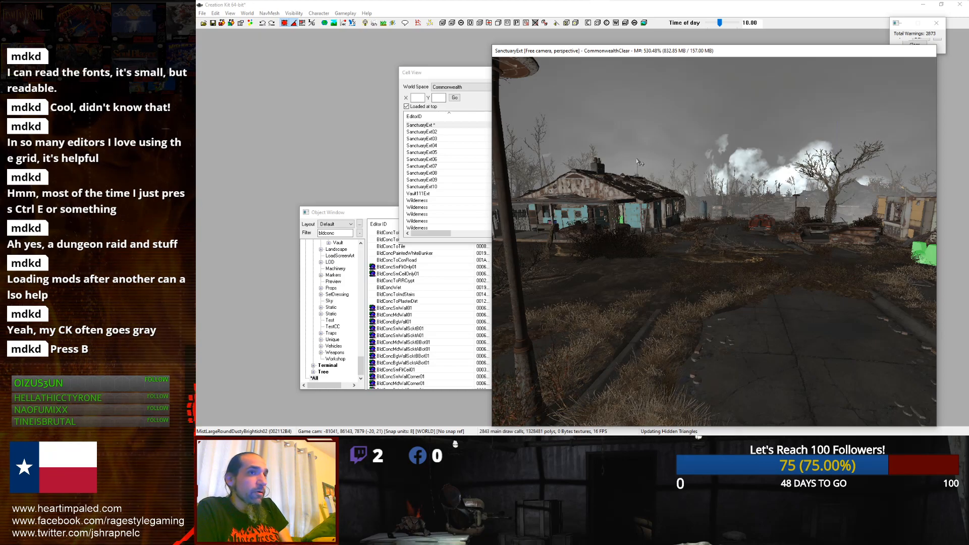
left_click(324, 23)
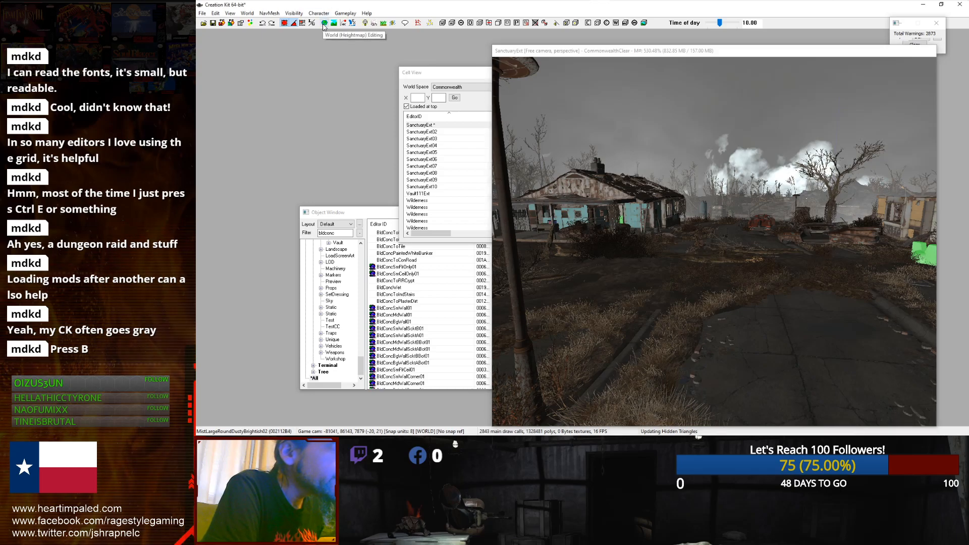
left_click(324, 24)
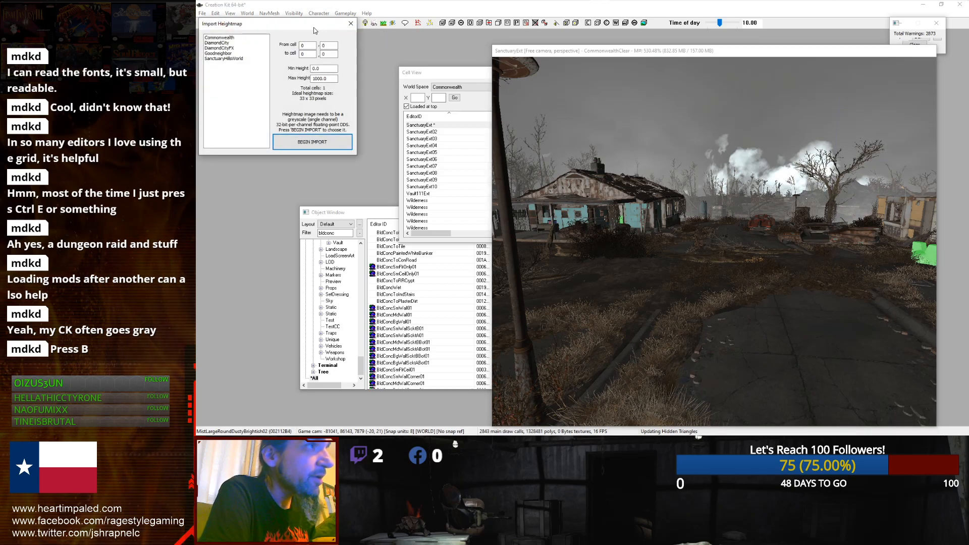
left_click(353, 25)
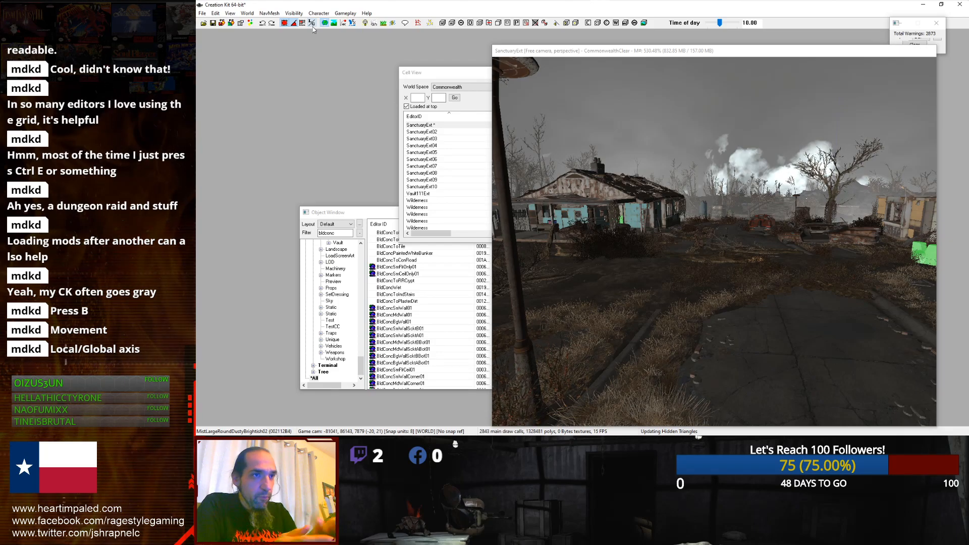
Step: Fly to SanctuaryExt04, select the red car on the street and drag it slightly
middle_click_drag(725, 276, 641, 316)
scroll(641, 313, "up", 5)
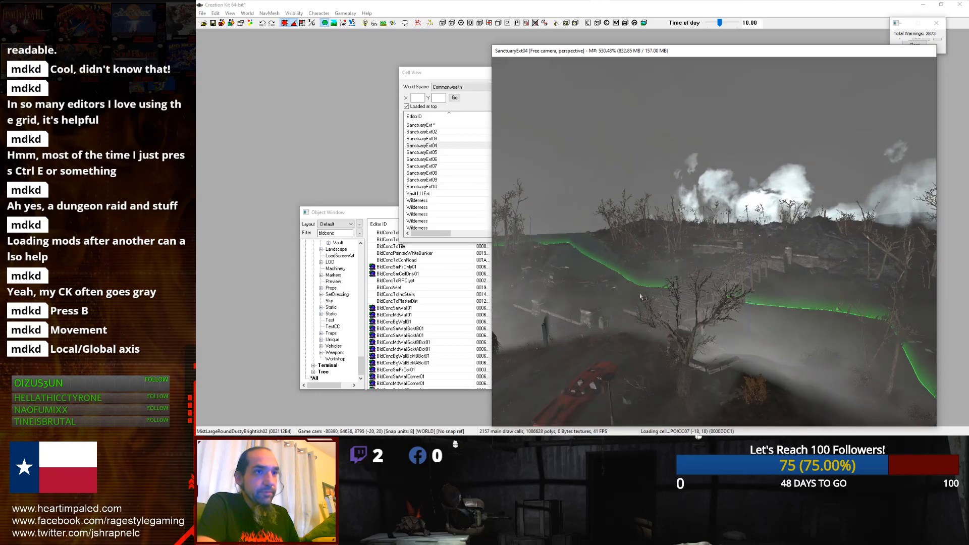
scroll(727, 292, "up", 5)
middle_click_drag(717, 298, 737, 104)
scroll(751, 92, "down", 5)
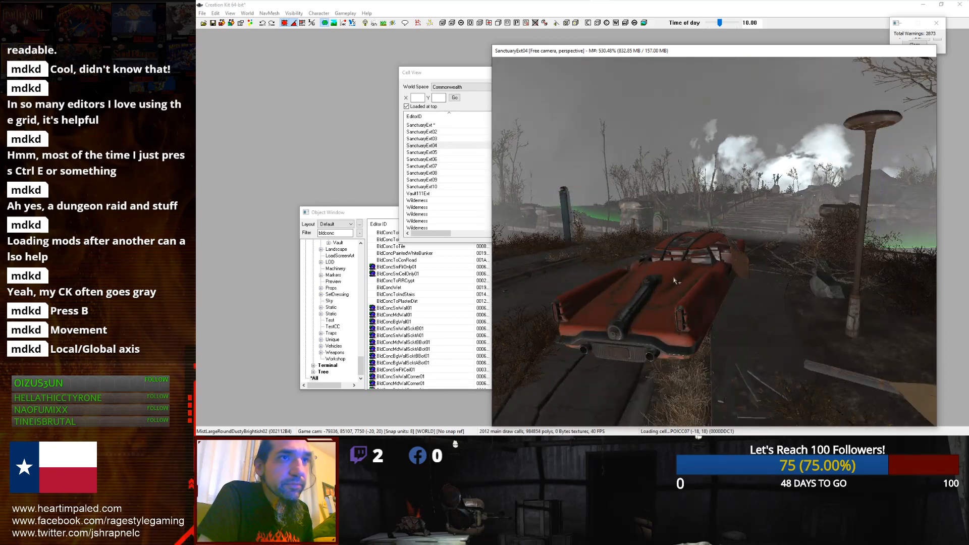
scroll(674, 277, "up", 2)
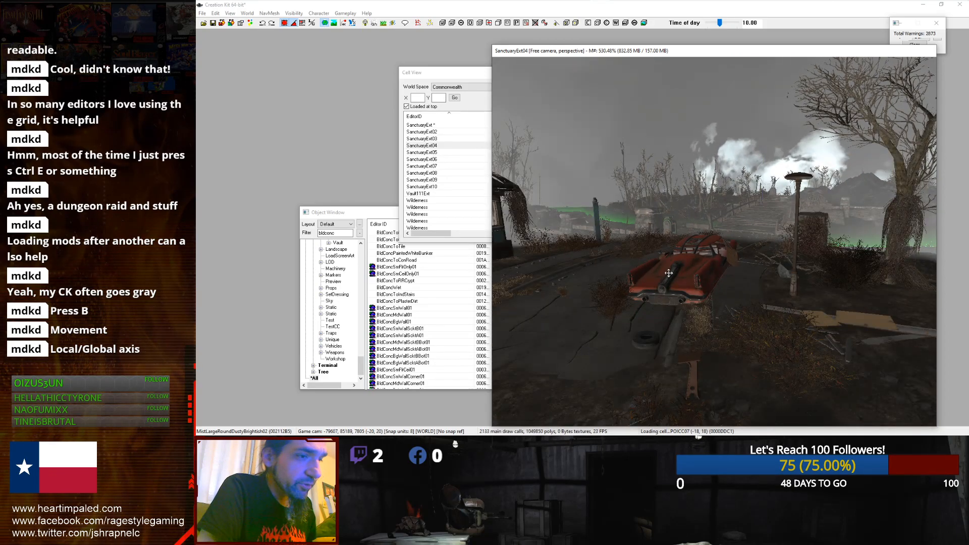
scroll(671, 277, "up", 2)
scroll(670, 278, "up", 2)
left_click(672, 277)
scroll(674, 275, "down", 4)
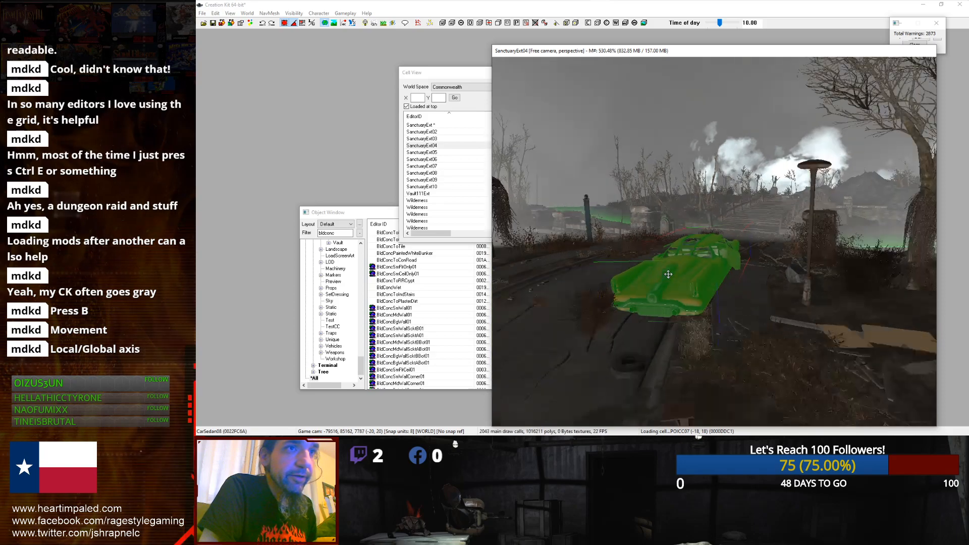
middle_click_drag(678, 273, 682, 288)
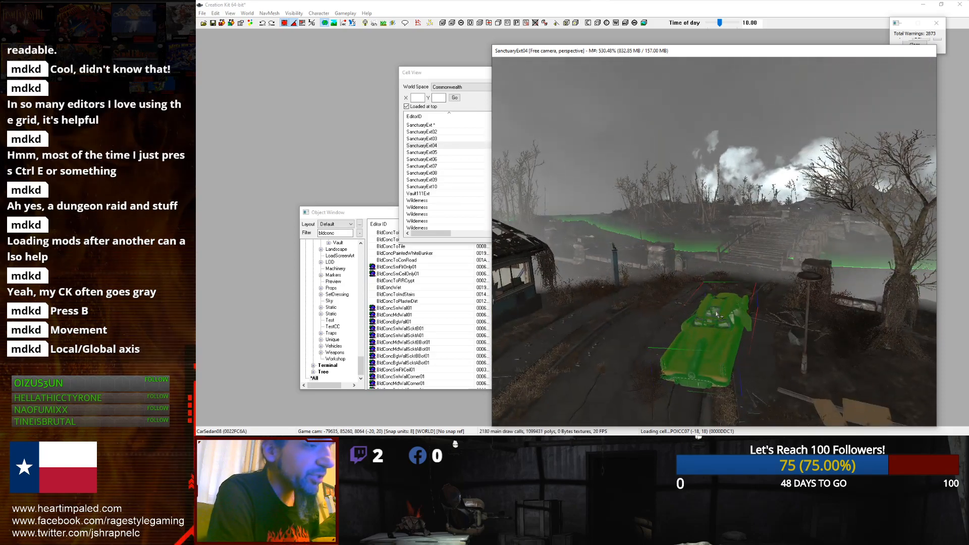
mouse_move(717, 314)
right_mouse_down()
mouse_move(833, 314)
mouse_move(717, 313)
right_mouse_up()
Step: Rotate the red car with the rotation gizmo on local axes from a top view
key("g")
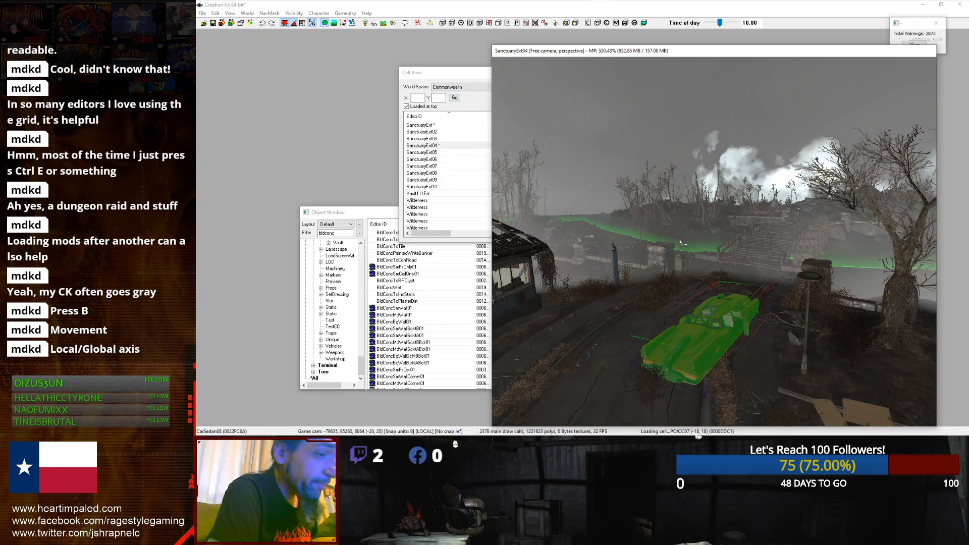
key("t")
key("t")
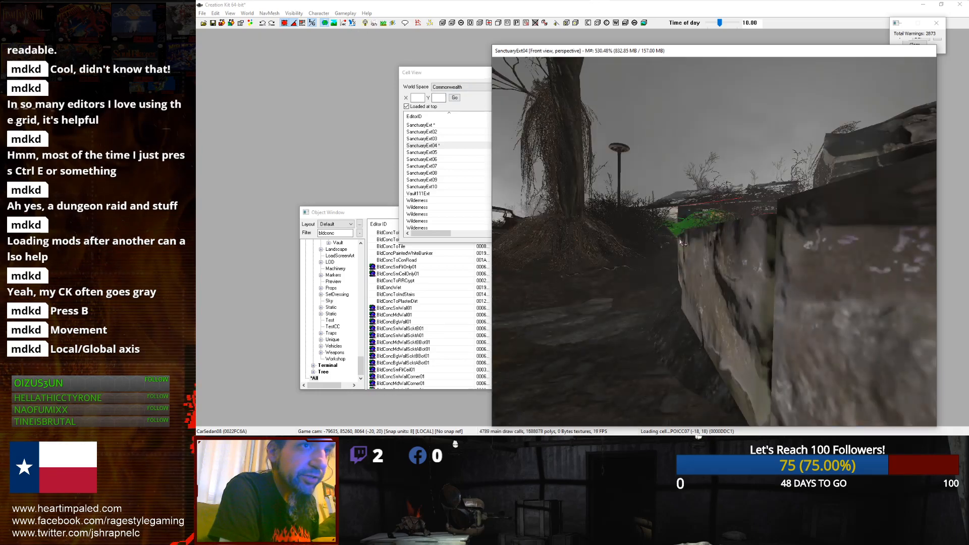
key("w")
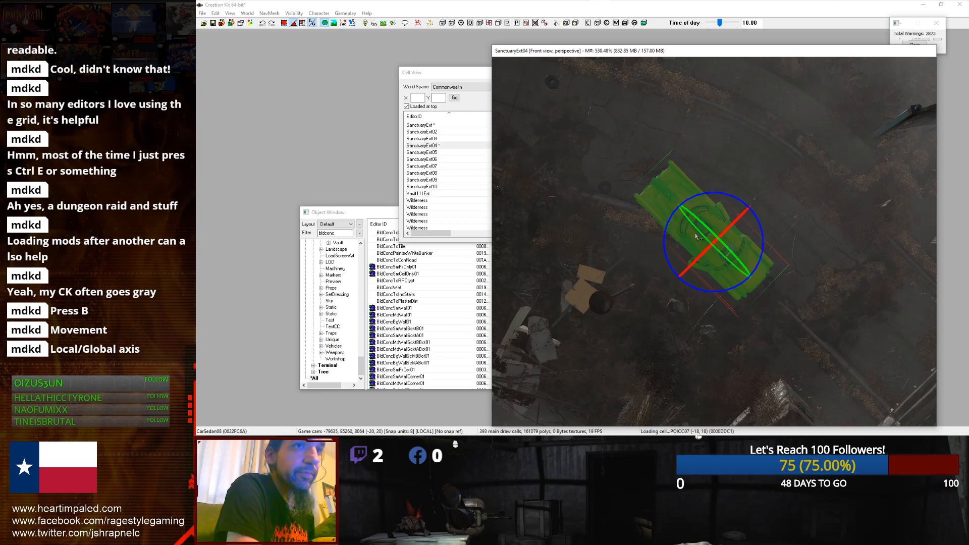
scroll(701, 233, "up", 3)
middle_click_drag(735, 206, 806, 172, "shift")
left_click(312, 22)
middle_click_drag(735, 190, 772, 264, "shift")
scroll(777, 262, "up", 4)
mouse_move(772, 272)
right_mouse_down()
mouse_move(812, 272)
mouse_move(748, 272)
mouse_move(767, 272)
right_mouse_up()
scroll(730, 198, "down", 4)
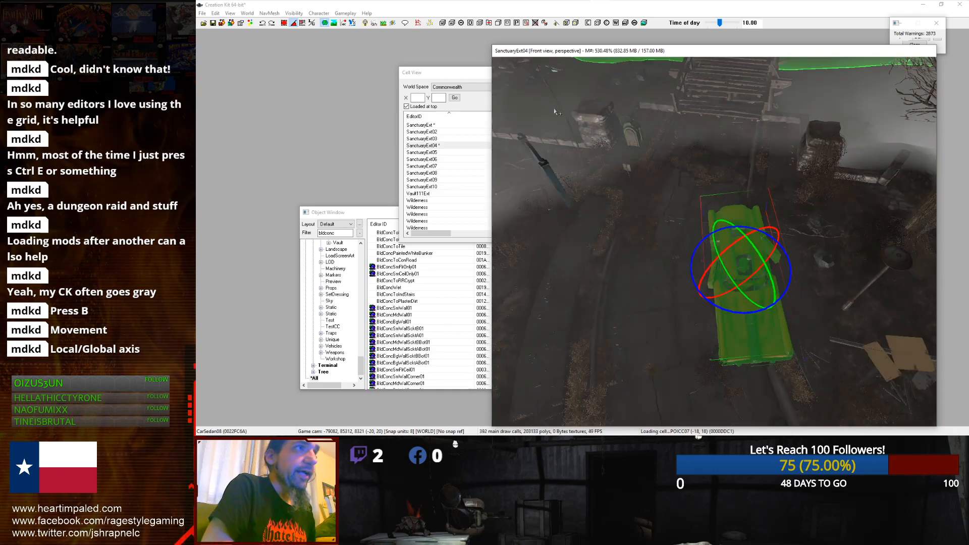
Step: Toggle the gizmo options and rotate the red car further
left_click(311, 23)
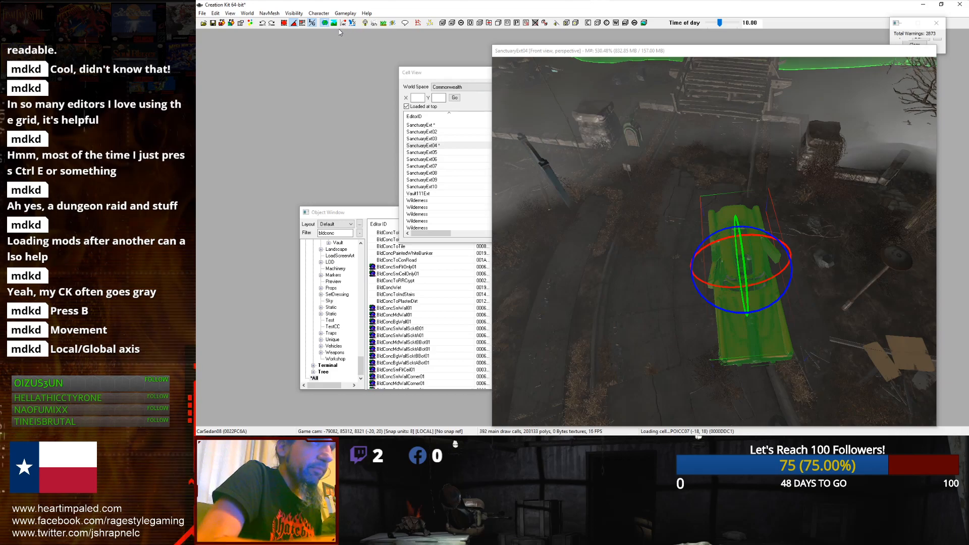
left_click(343, 26)
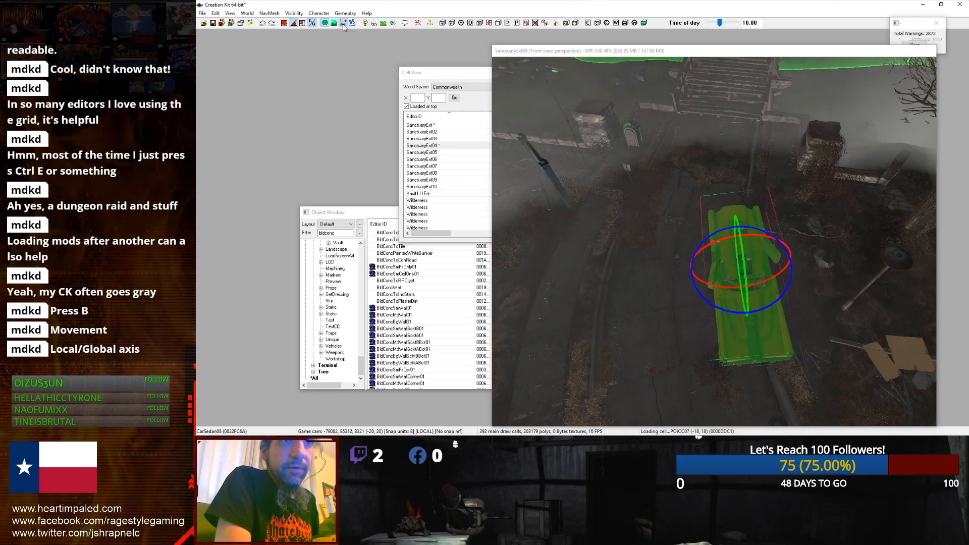
scroll(694, 216, "down", 2)
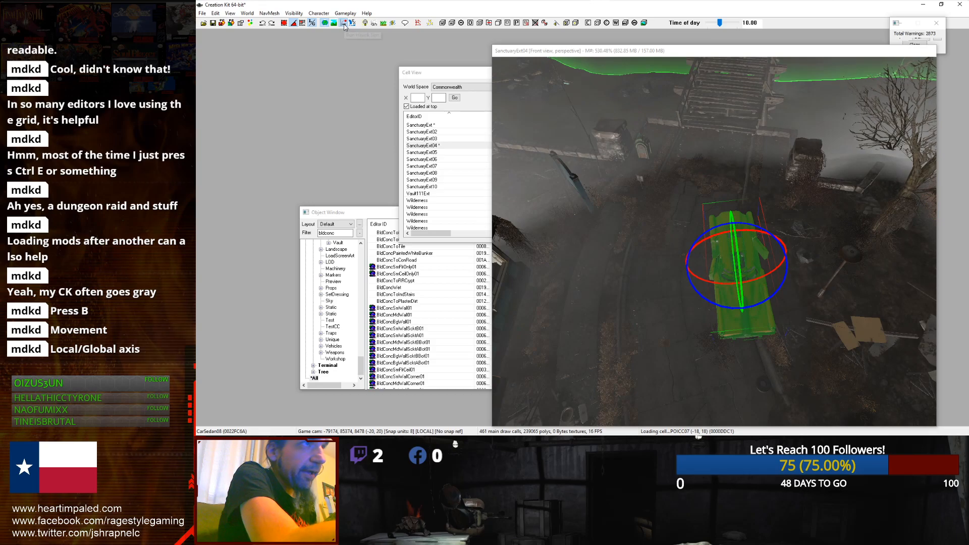
middle_click_drag(659, 223, 649, 177)
left_click(344, 24)
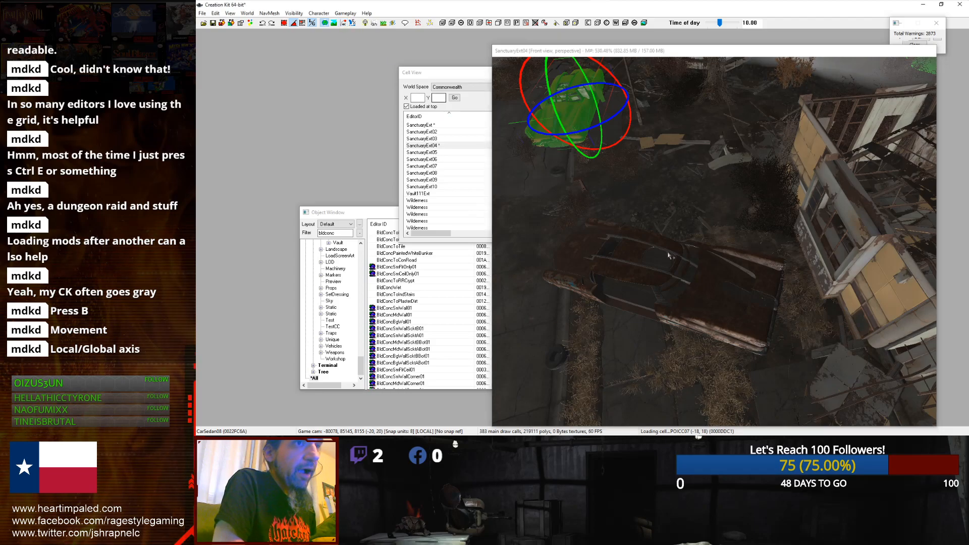
Step: Select the static sedan beside the ruined house and drag it across the ground
left_click(652, 259)
scroll(612, 227, "up", 8)
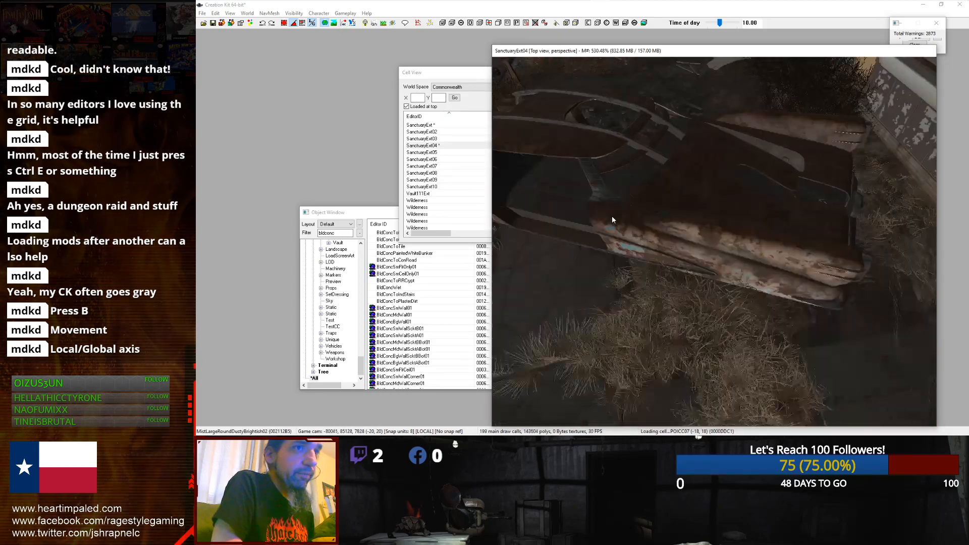
scroll(612, 218, "up", 3)
scroll(613, 217, "down", 2)
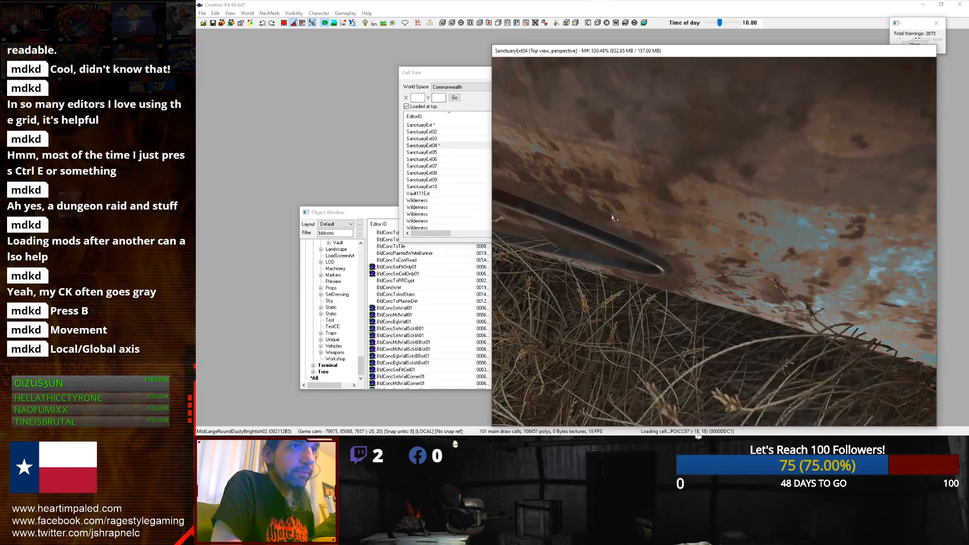
left_click(639, 202)
scroll(640, 203, "down", 4)
scroll(640, 203, "down", 3)
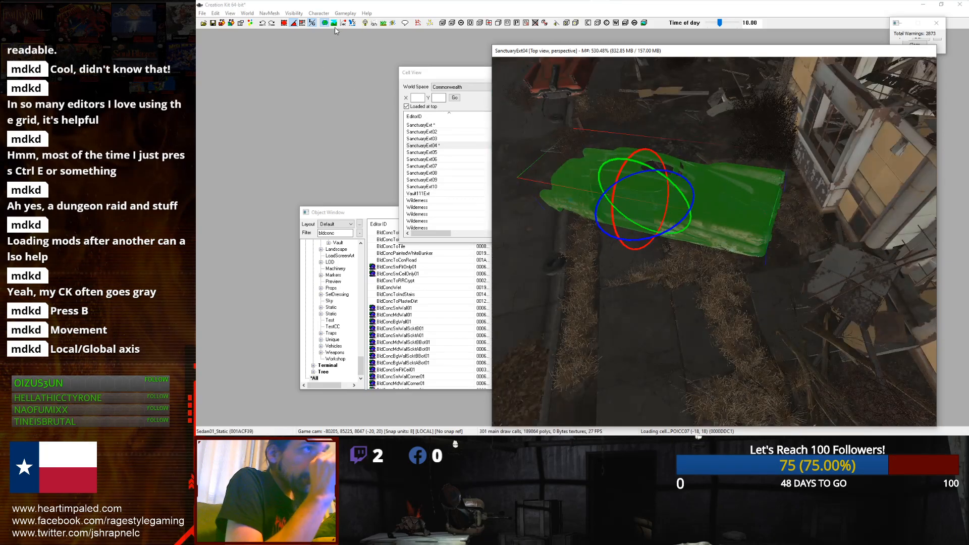
key("w")
key("z")
left_click_drag(651, 206, 651, 111)
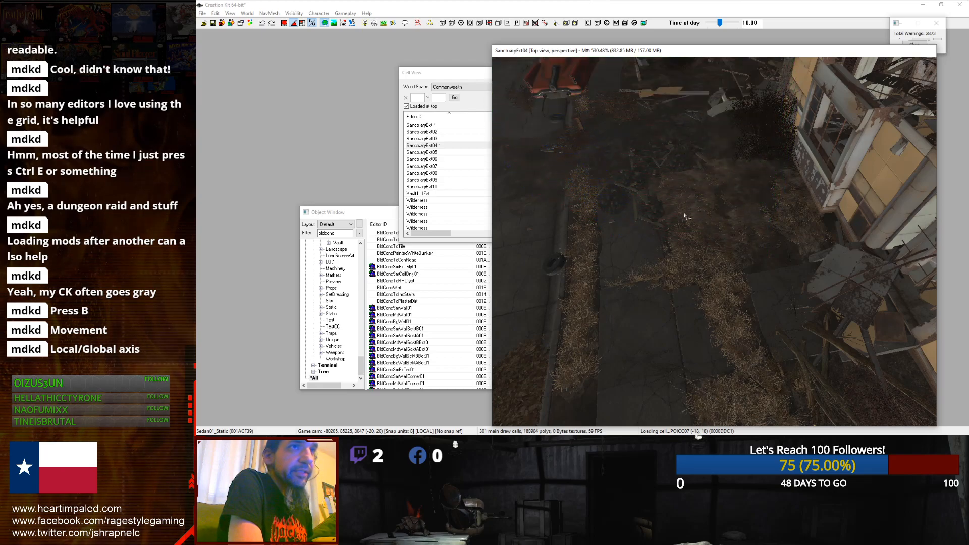
Step: Keep dragging the static sedan to reposition it beside the ruined house
scroll(651, 207, "down", 4)
left_click(344, 23)
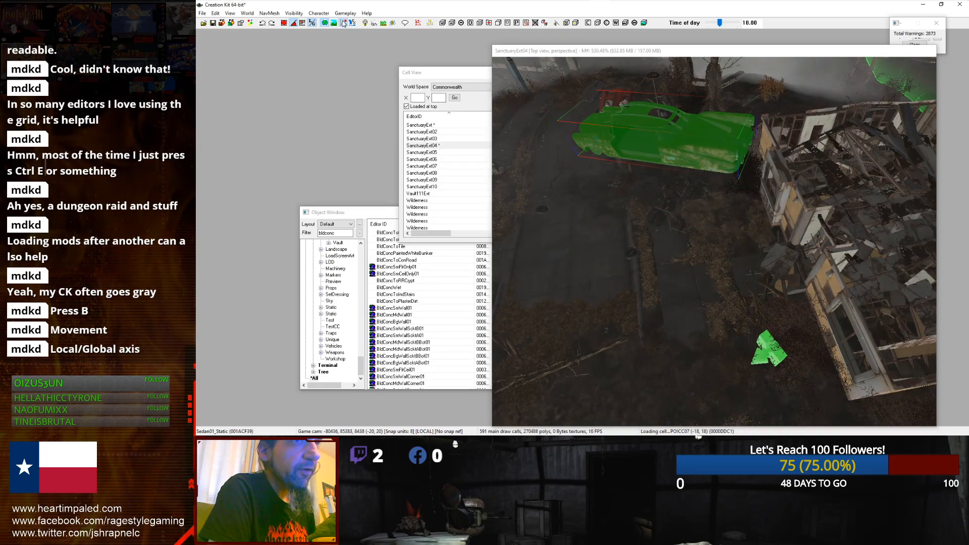
middle_click_drag(570, 151, 634, 221)
scroll(635, 220, "up", 4)
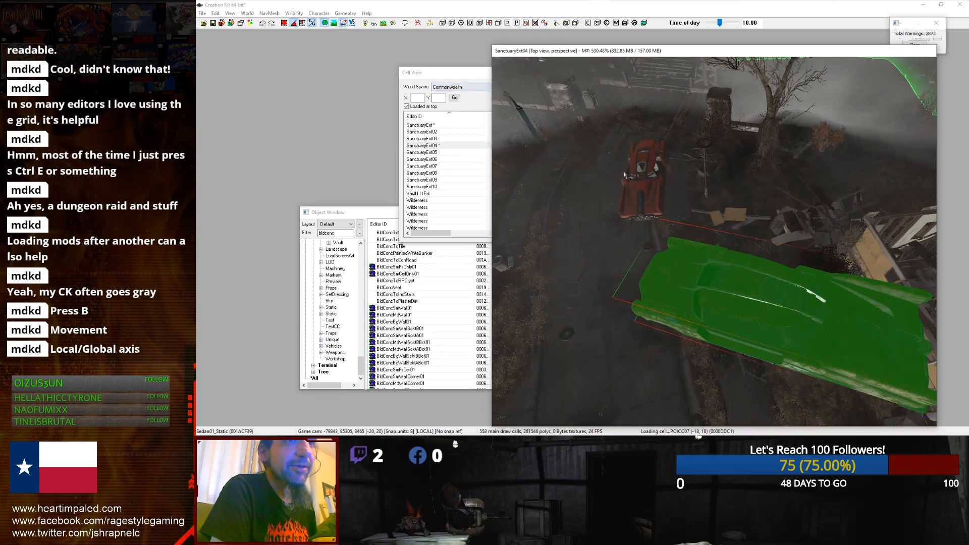
scroll(634, 221, "down", 3)
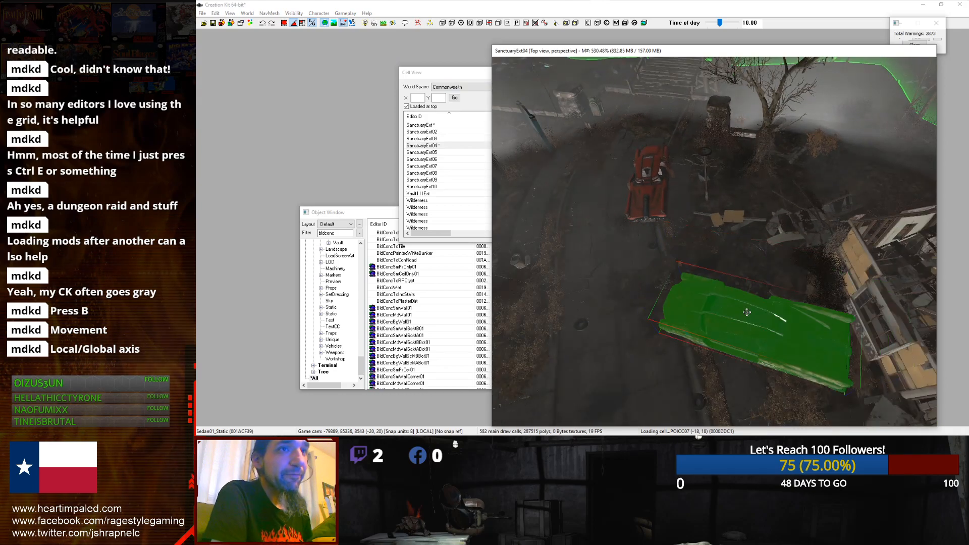
scroll(743, 313, "down", 2)
middle_click_drag(743, 313, 647, 241)
scroll(647, 241, "up", 7)
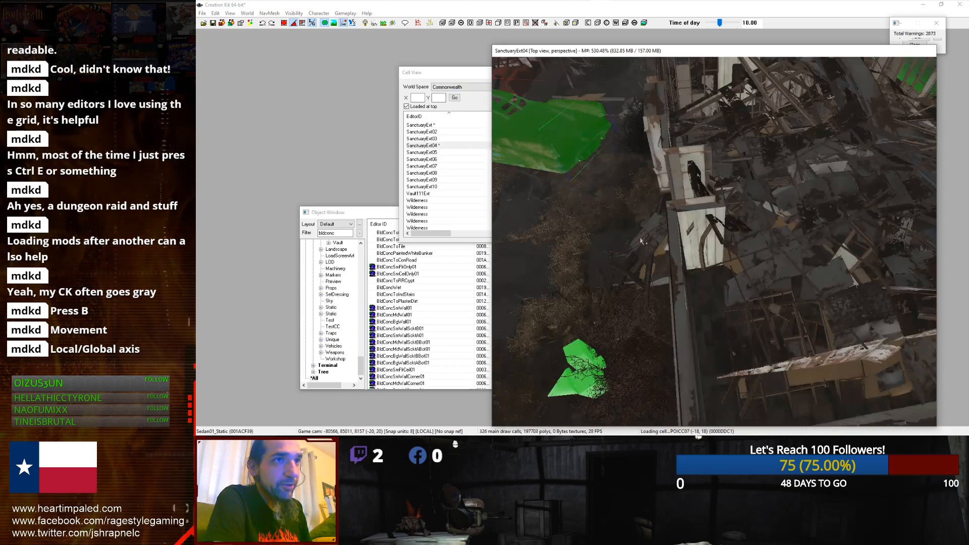
scroll(657, 242, "down", 6)
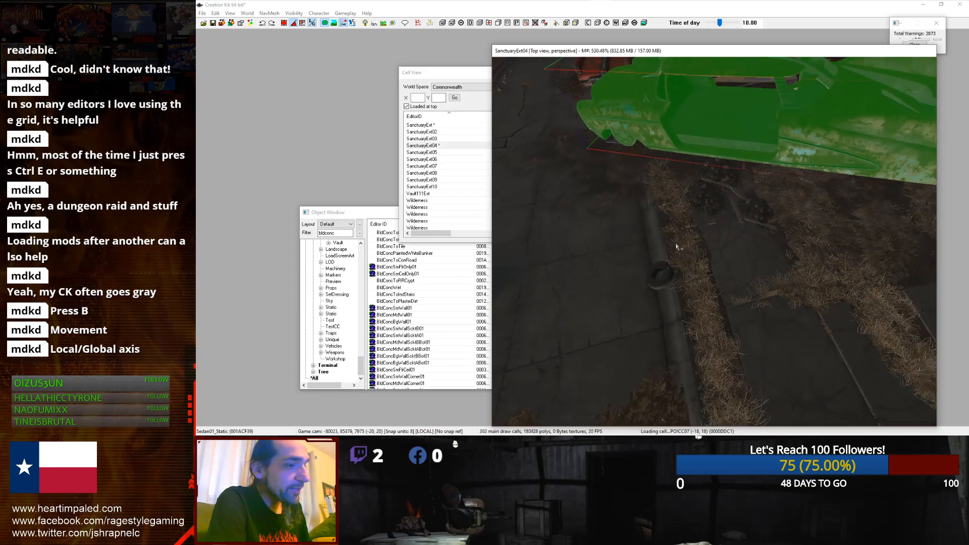
key("z")
middle_click_drag(675, 155, 676, 174)
left_click_drag(677, 232, 678, 263)
scroll(679, 240, "up", 1)
middle_click_drag(661, 174, 693, 204)
scroll(692, 204, "up", 2)
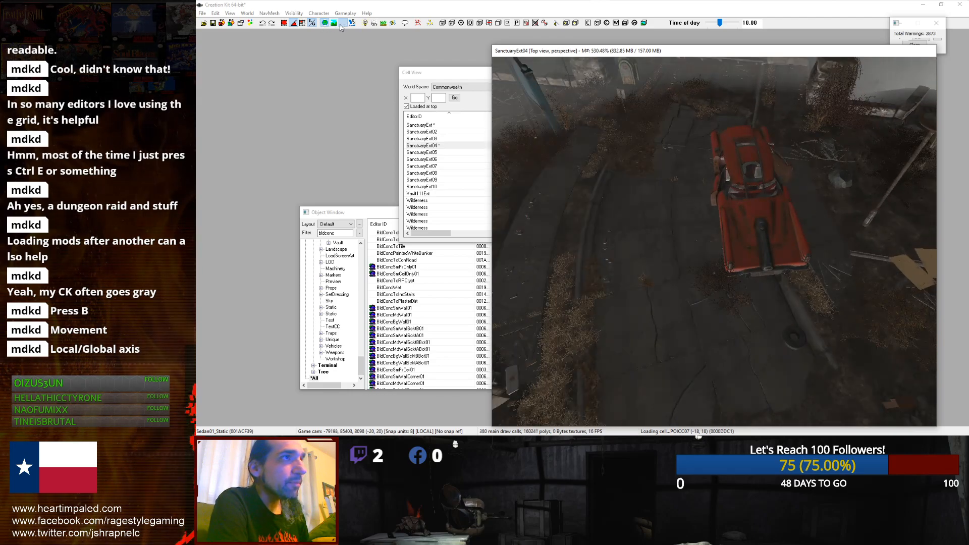
scroll(780, 217, "up", 4)
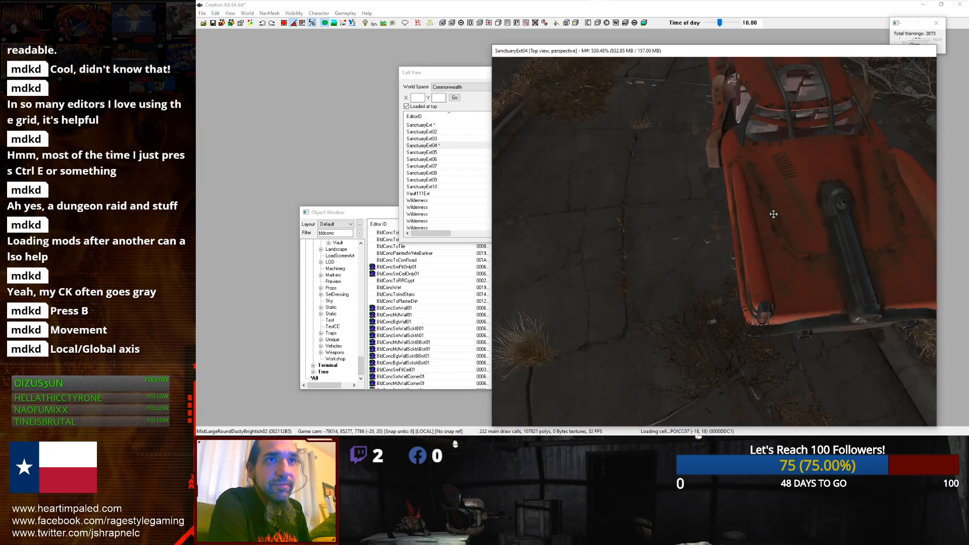
Step: Select the red car again and drag it to shift its position along the street
left_click(818, 221)
scroll(818, 221, "down", 6)
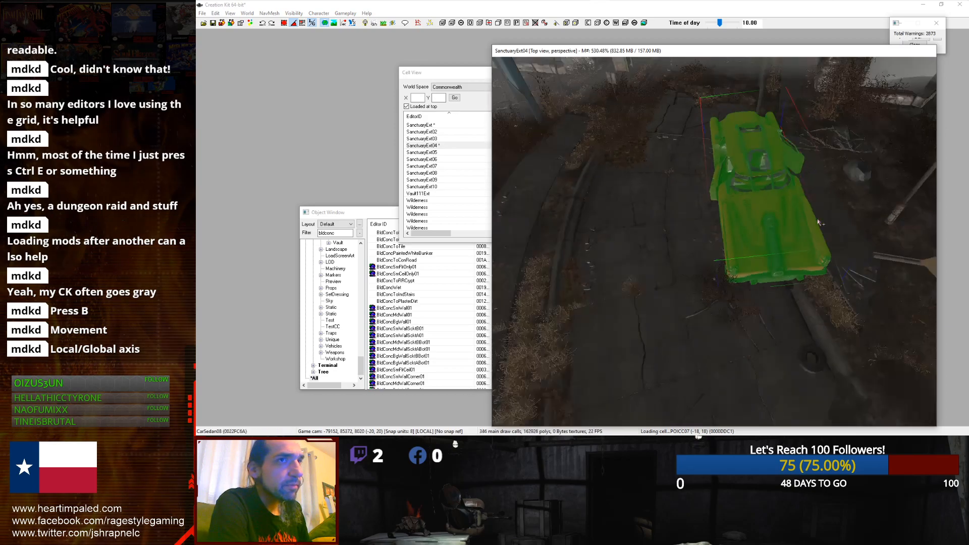
left_click_drag(746, 167, 747, 76)
left_click(342, 22)
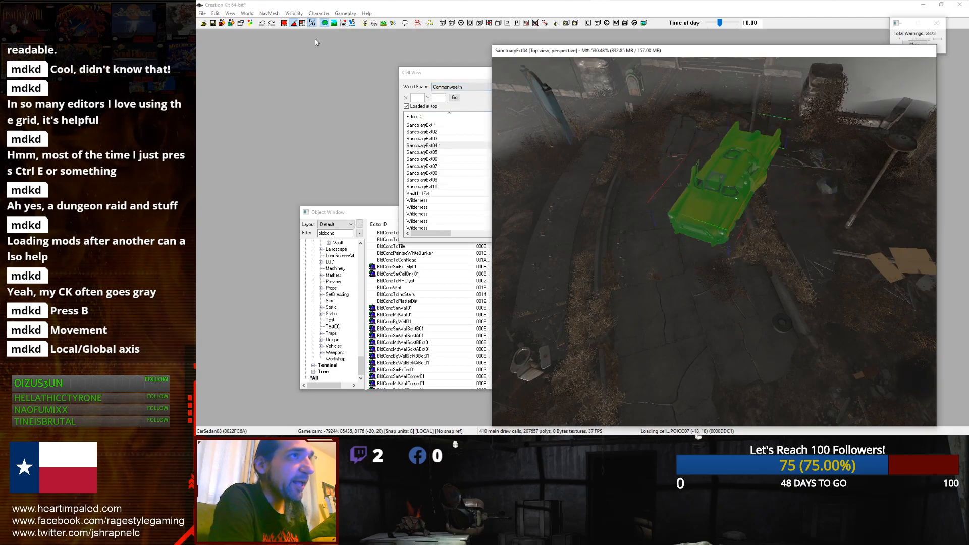
Step: Undo the red car's last move and pull the view back over the Sanctuary houses
key("ctrl+z")
left_click(350, 24)
scroll(723, 188, "down", 10)
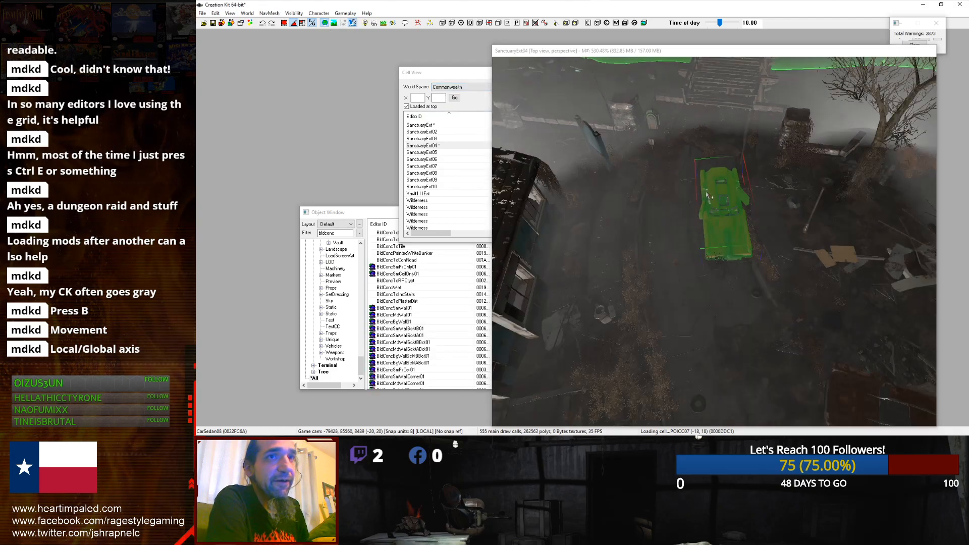
scroll(713, 199, "down", 2)
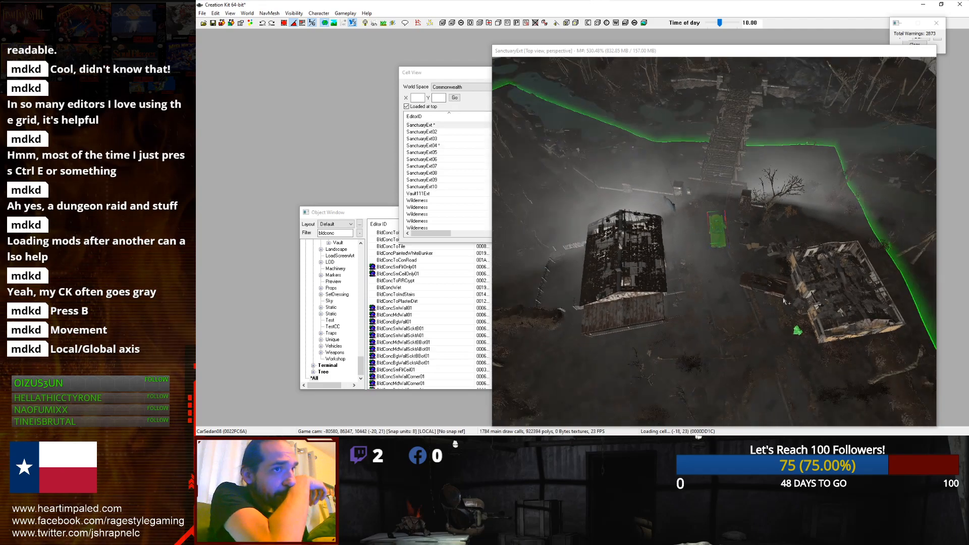
middle_click_drag(752, 287, 677, 231)
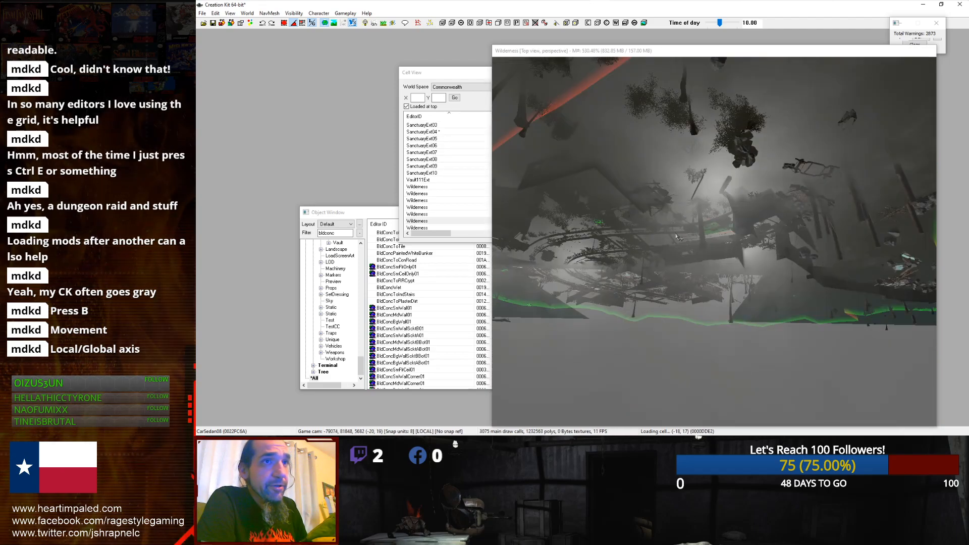
scroll(713, 277, "up", 5)
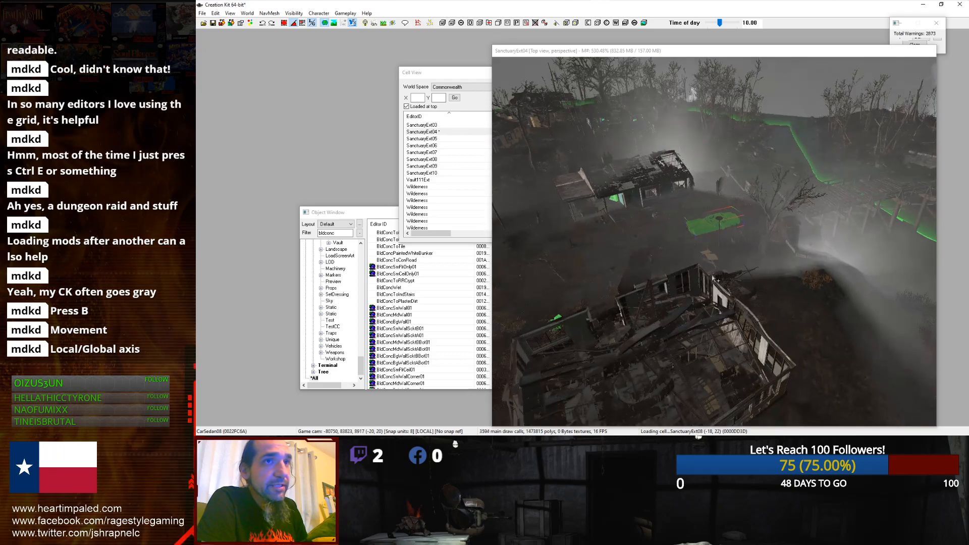
scroll(737, 273, "up", 2)
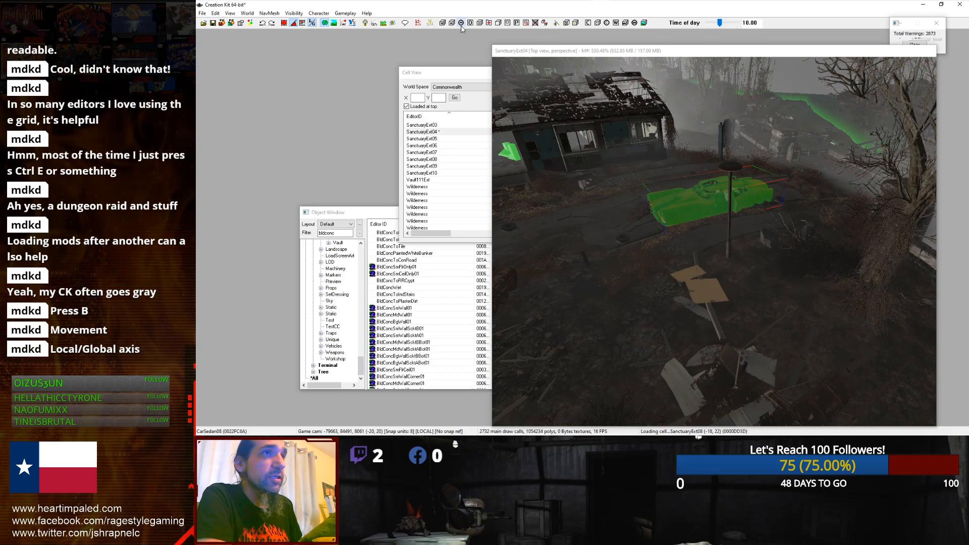
Step: Try to place a waterfall sound marker near the ruined house beside the red car
left_click(556, 23)
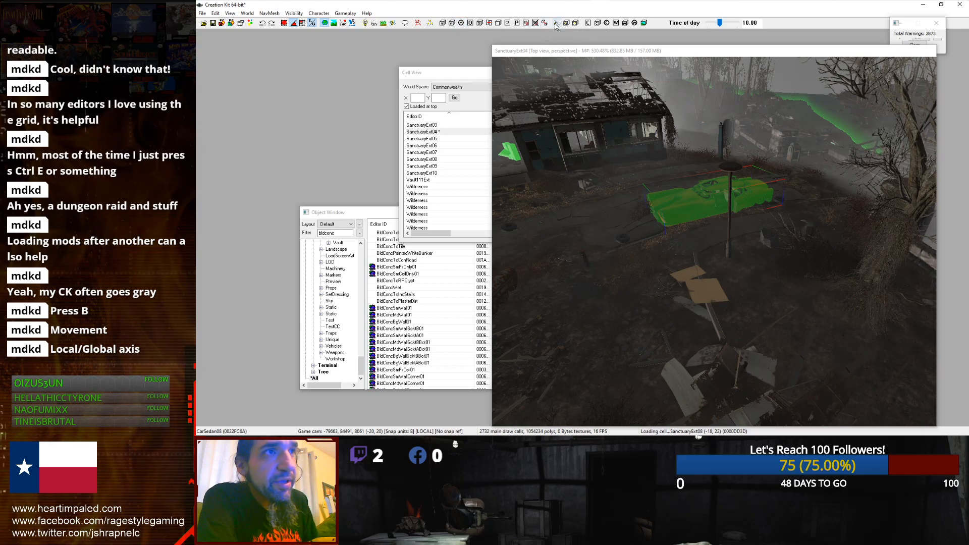
scroll(616, 181, "down", 3)
scroll(702, 191, "up", 6)
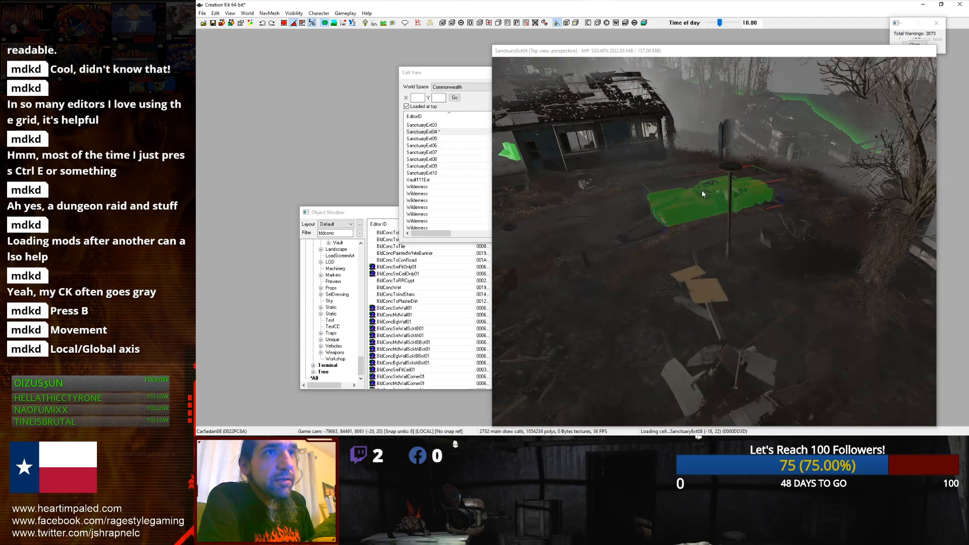
scroll(701, 190, "down", 3)
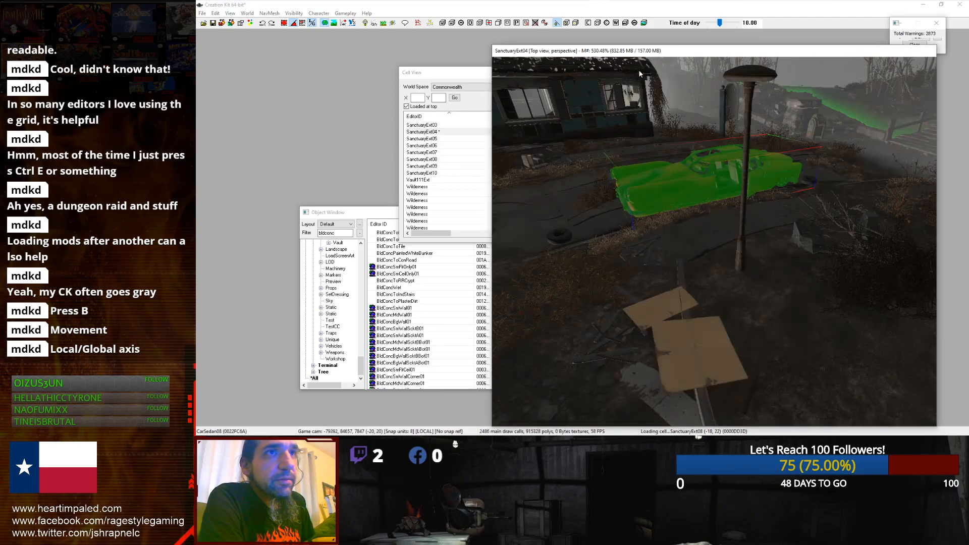
scroll(639, 71, "up", 2)
middle_click_drag(640, 74, 655, 110)
scroll(655, 110, "up", 2)
left_click(464, 80)
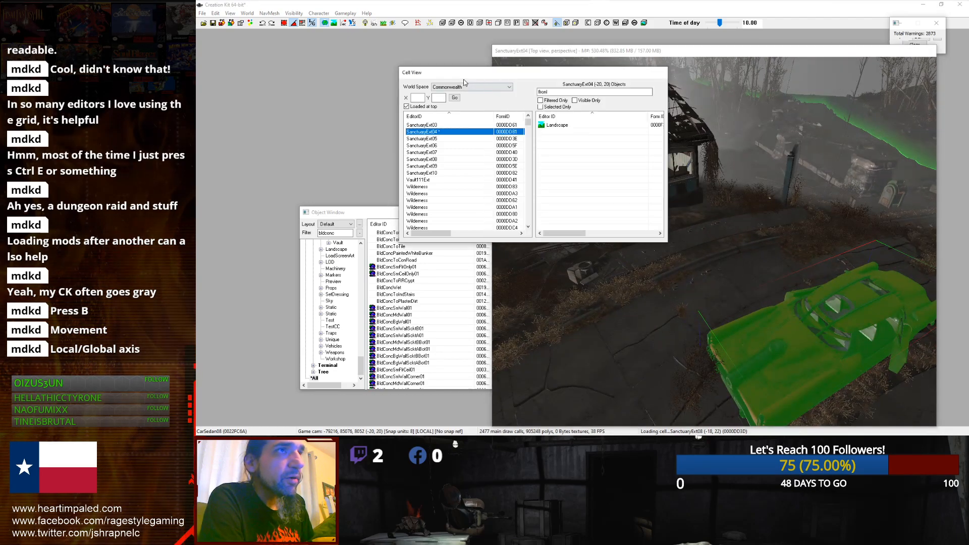
left_click(665, 291)
key("s")
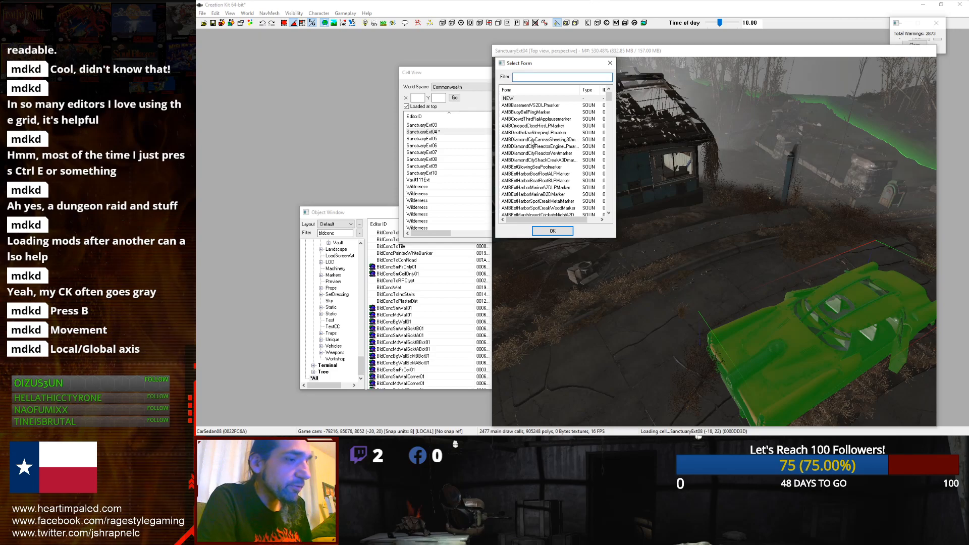
left_click_drag(609, 99, 604, 162)
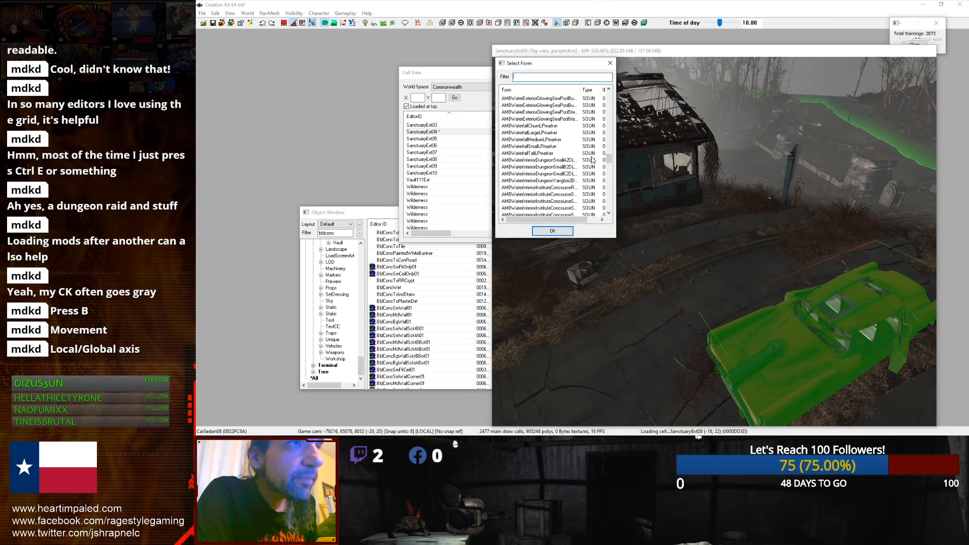
double_click(590, 140)
Step: Navigate around the ruined house and the red car, inspecting them and ending with the house selected
left_click(641, 175)
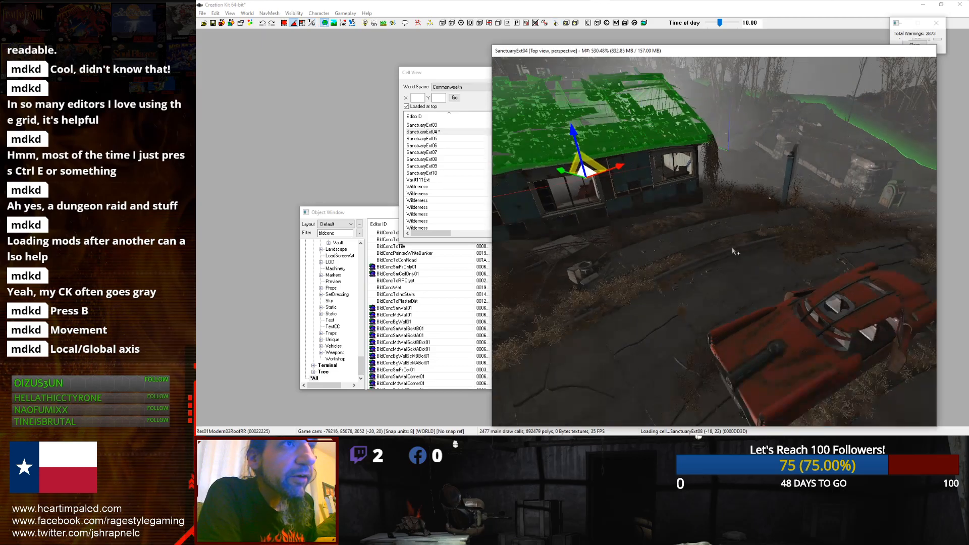
key("d")
scroll(580, 183, "down", 3)
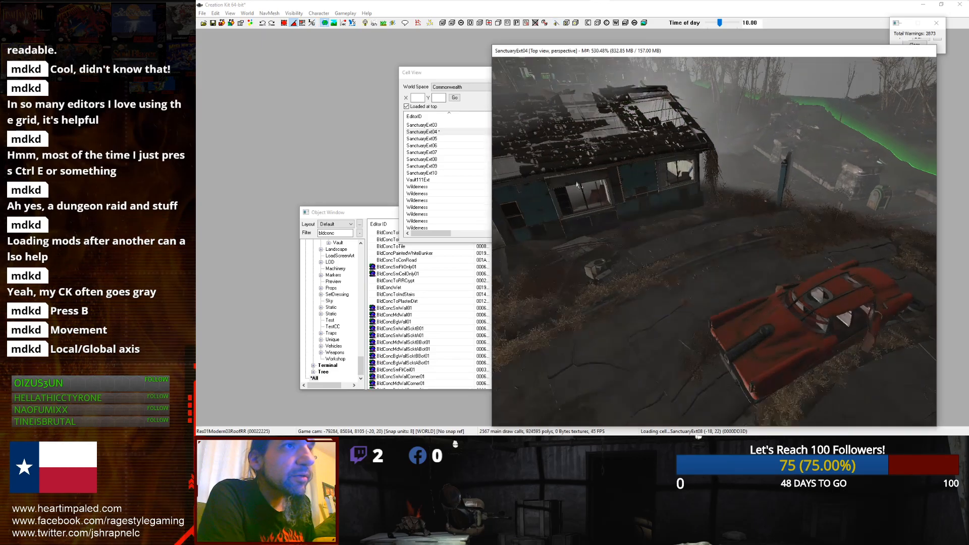
scroll(575, 184, "up", 5)
middle_click_drag(576, 185, 653, 225)
scroll(616, 209, "up", 5)
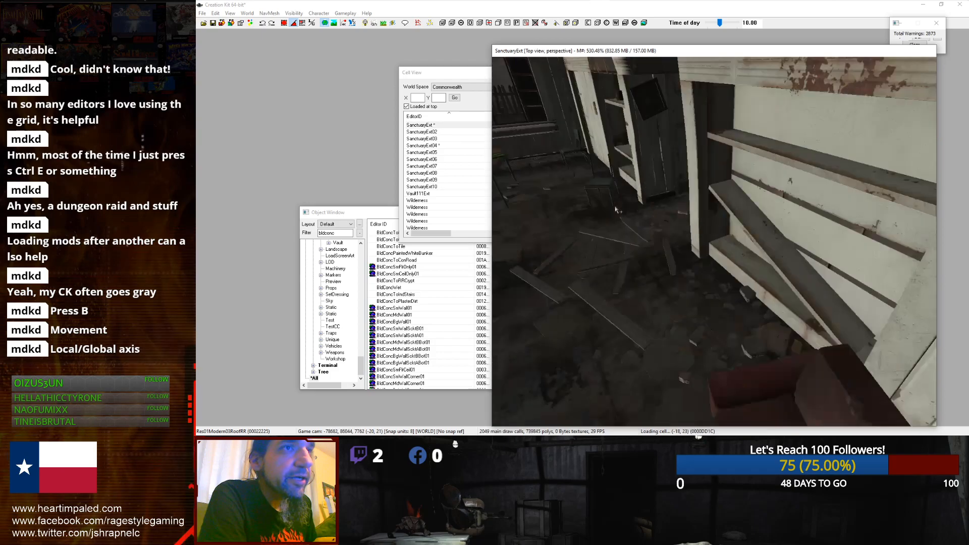
scroll(615, 209, "up", 3)
scroll(616, 209, "down", 3)
scroll(638, 230, "down", 4)
scroll(640, 231, "down", 5)
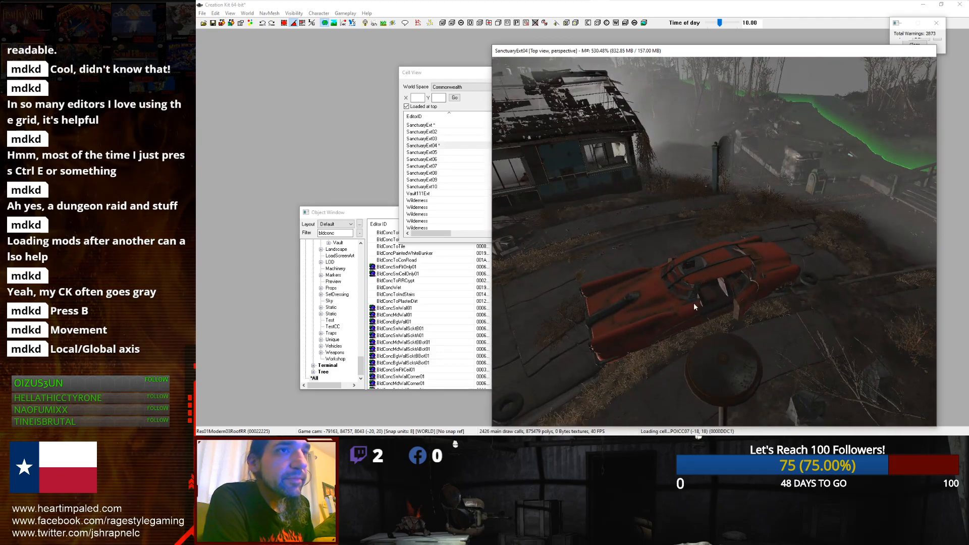
left_click(606, 266)
scroll(594, 227, "down", 3)
middle_click_drag(595, 228, 658, 264)
left_click(607, 256)
scroll(658, 264, "up", 1)
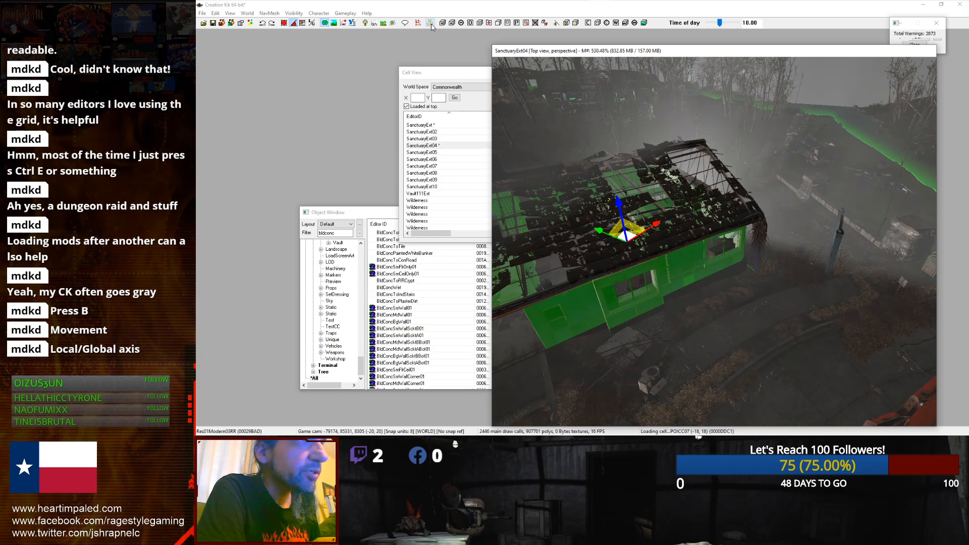
Step: Place a sound marker on the house roof, filtering forms by "waterf" and choosing AMBWaterfallSmallLPmarker
left_click(433, 24)
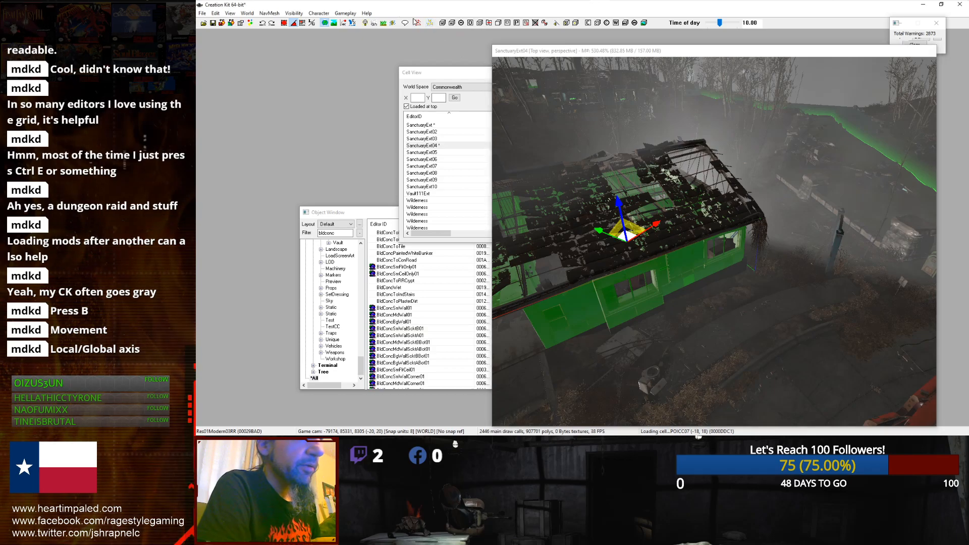
left_click(557, 23)
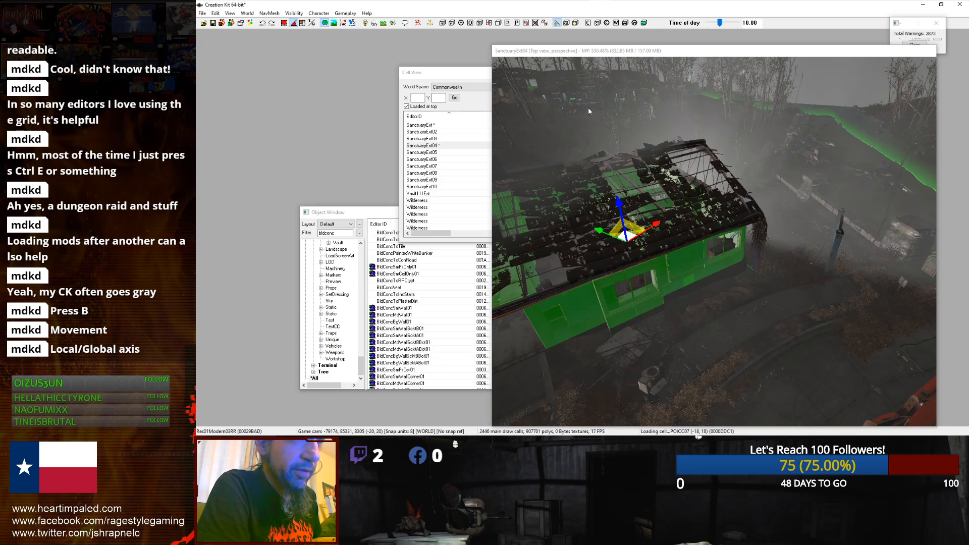
left_click(548, 56)
left_click_drag(541, 53, 551, 83)
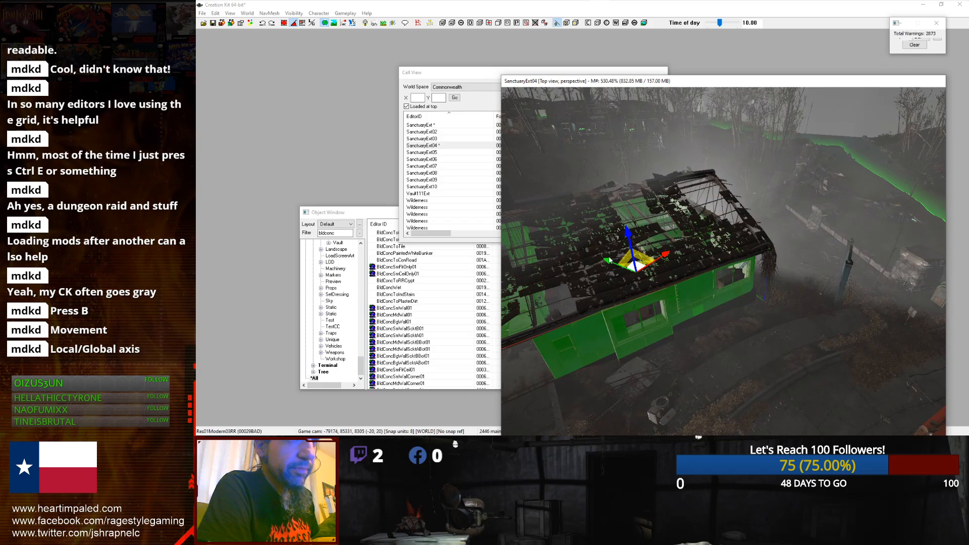
scroll(609, 261, "down", 2)
right_click(617, 262)
left_click(648, 289)
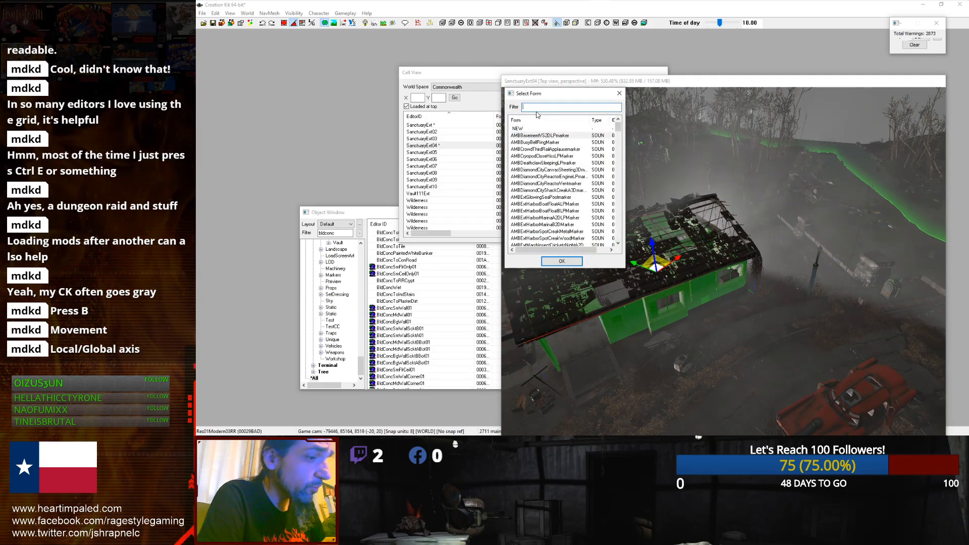
type("waterfac")
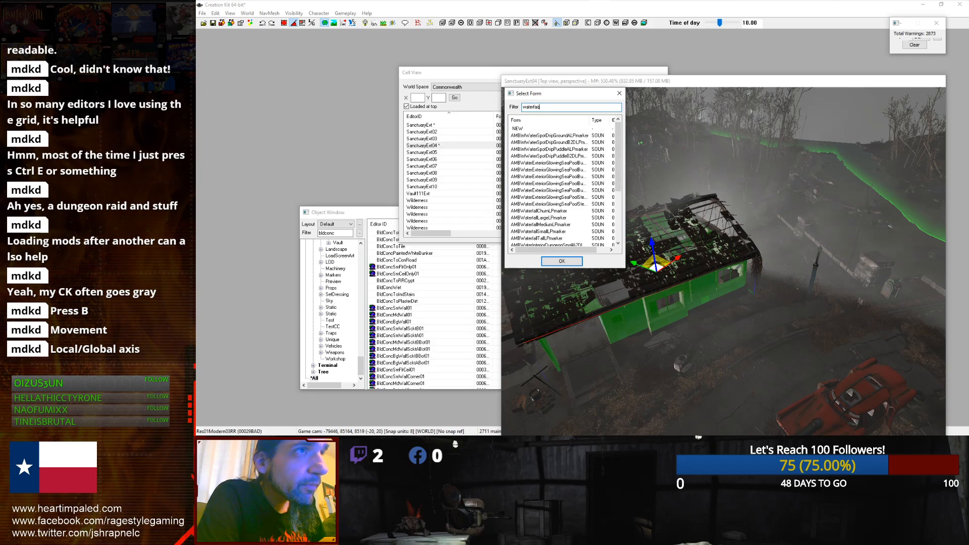
key("BackSpace")
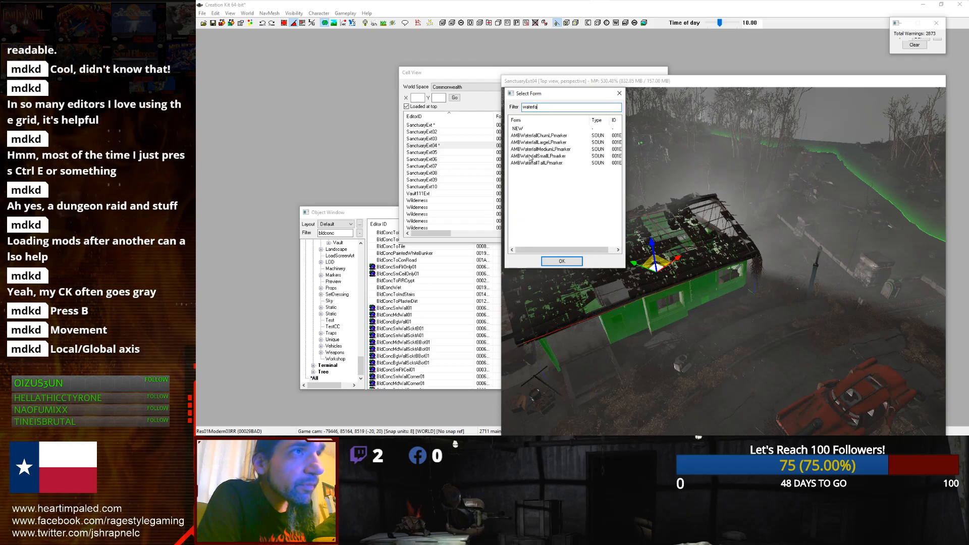
left_click(530, 155)
double_click(530, 156)
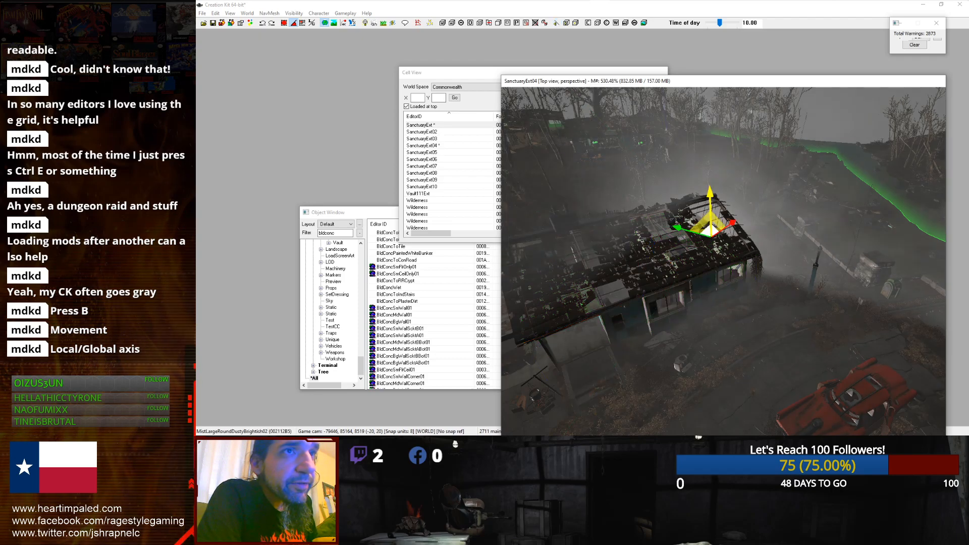
Step: Zoom and orbit around the new sound marker to examine its position on the roof
scroll(712, 202, "up", 10)
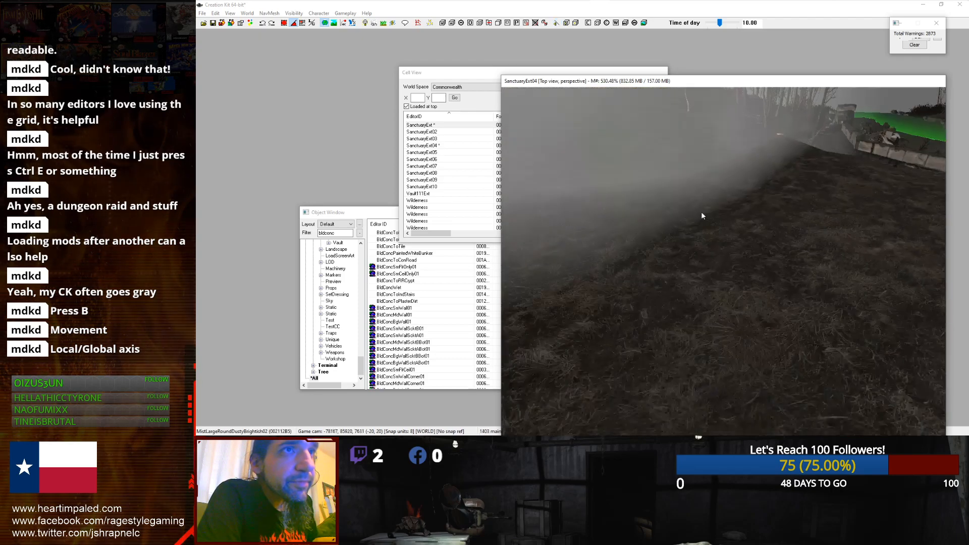
scroll(701, 224, "down", 6)
scroll(700, 224, "up", 2)
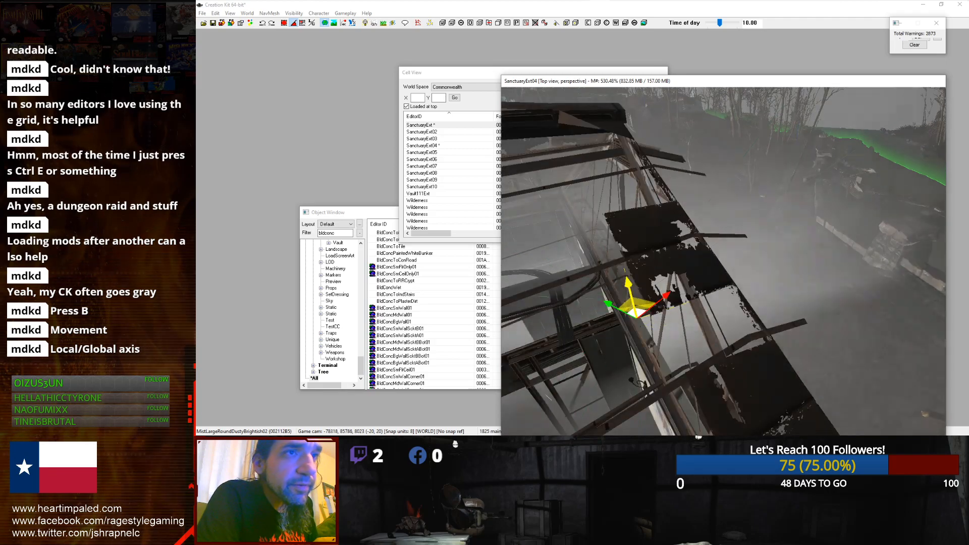
scroll(782, 231, "down", 5)
middle_click_drag(782, 232, 749, 215, "shift")
scroll(741, 209, "up", 6)
scroll(741, 209, "down", 5)
scroll(750, 217, "up", 5)
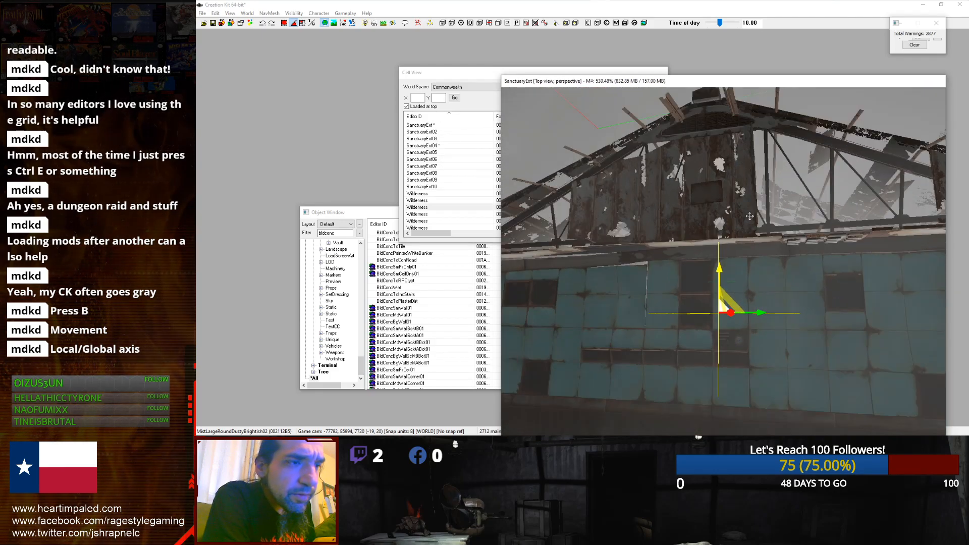
scroll(750, 221, "up", 3)
left_click(746, 219)
middle_click_drag(746, 219, 828, 283, "shift")
scroll(734, 217, "down", 5)
scroll(828, 283, "down", 10)
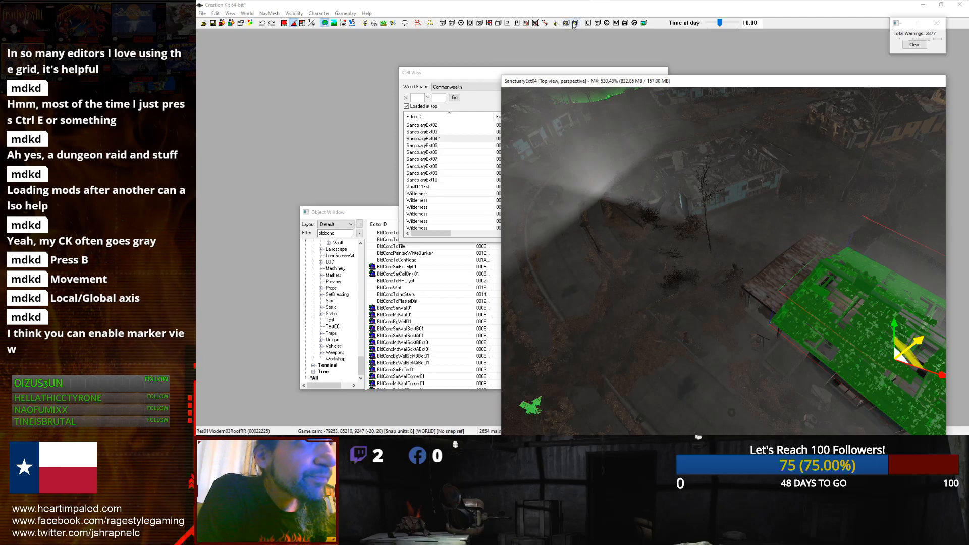
Step: Try to create an acoustic space primitive around the house area
left_click(576, 23)
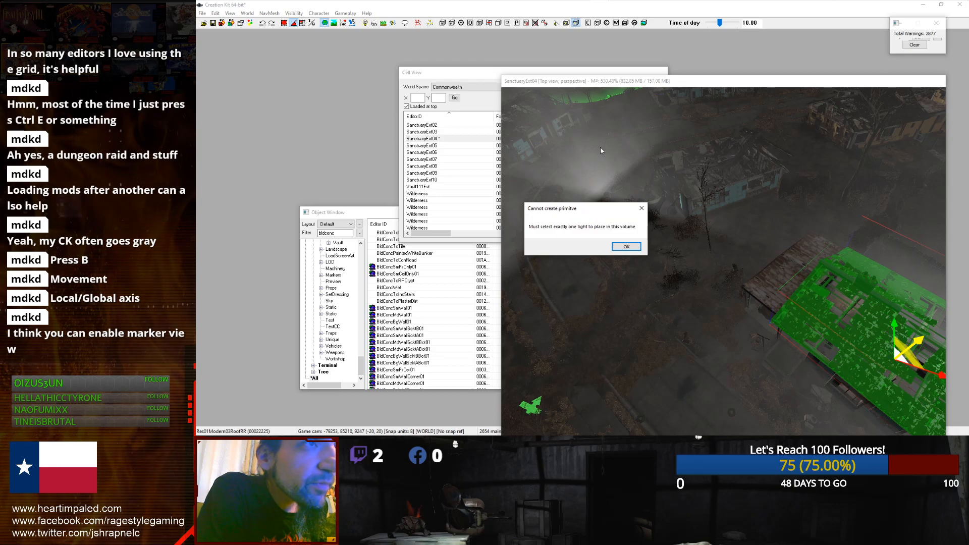
left_click(642, 208)
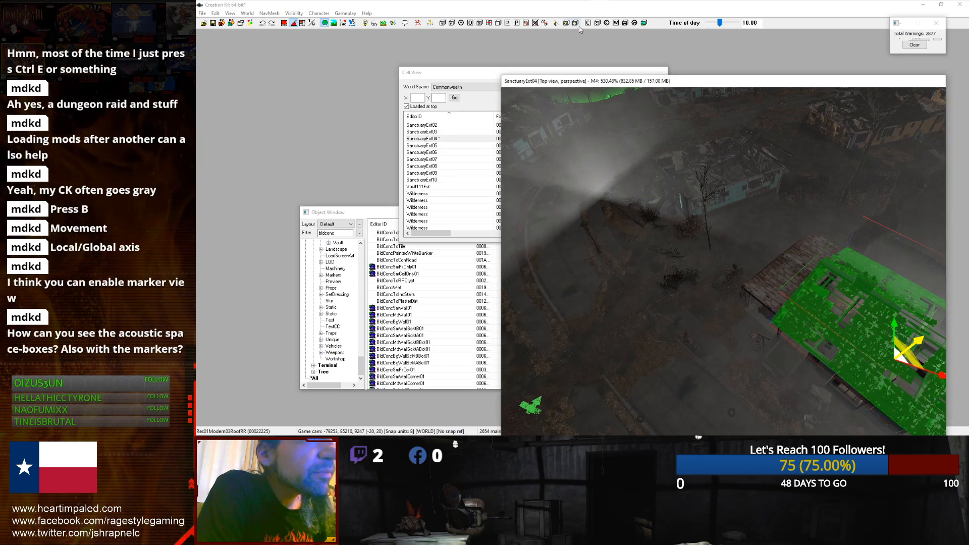
left_click(735, 248)
scroll(734, 247, "up", 2)
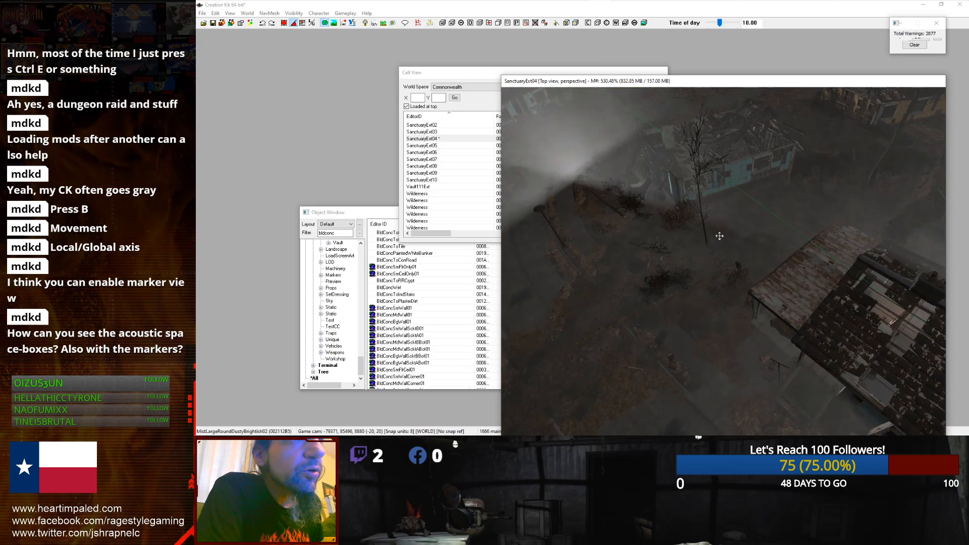
left_click(576, 23)
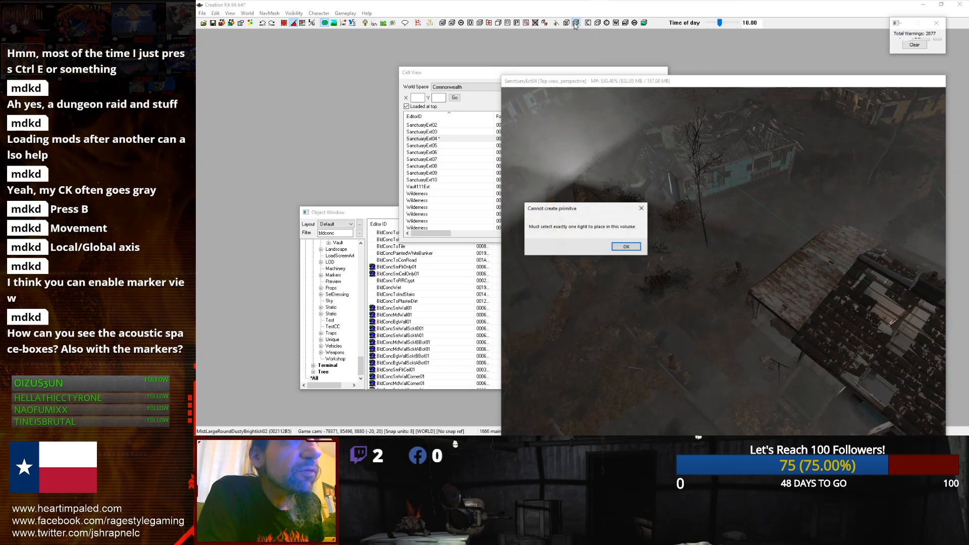
left_click(625, 247)
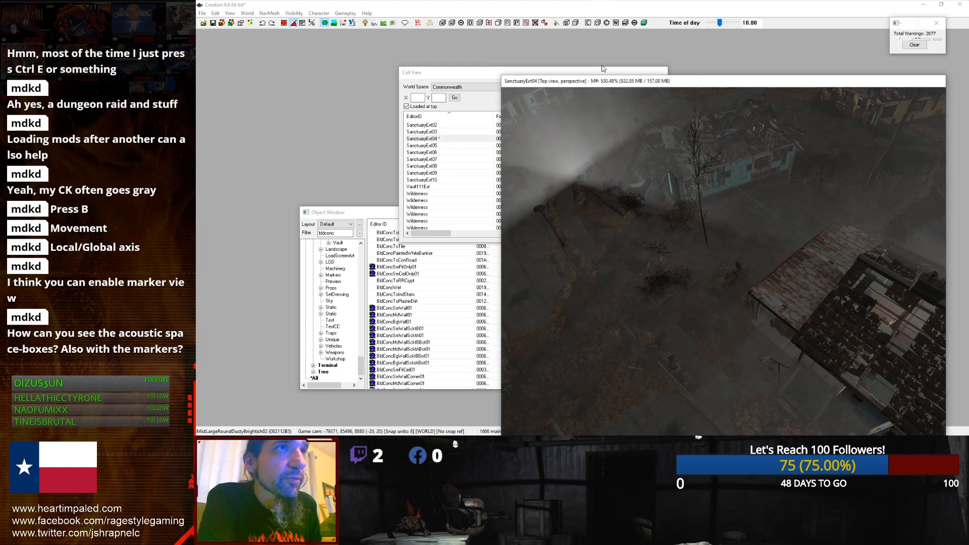
left_click(567, 23)
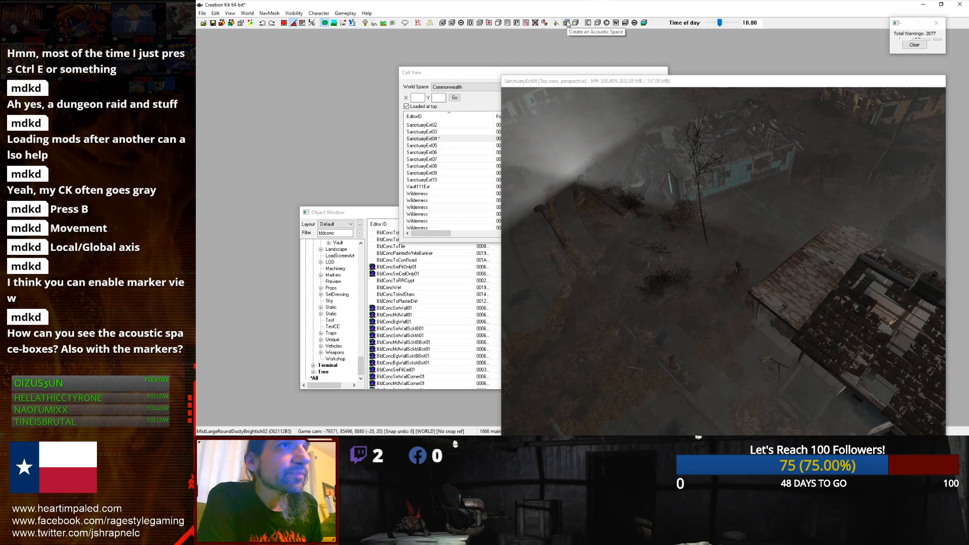
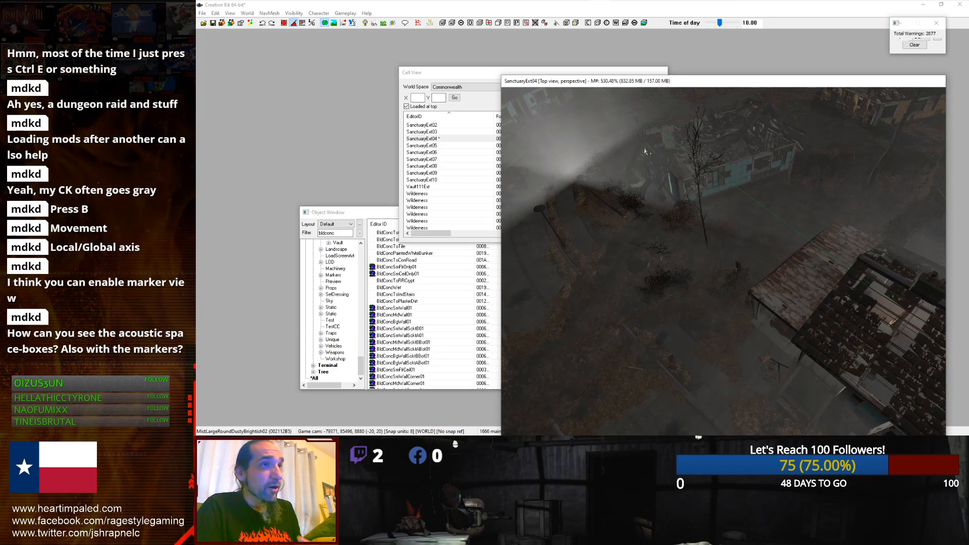
Step: Open the Show/Hide window, enable markers and toggle Portals and Rooms to view marker volumes around the houses
left_click(319, 13)
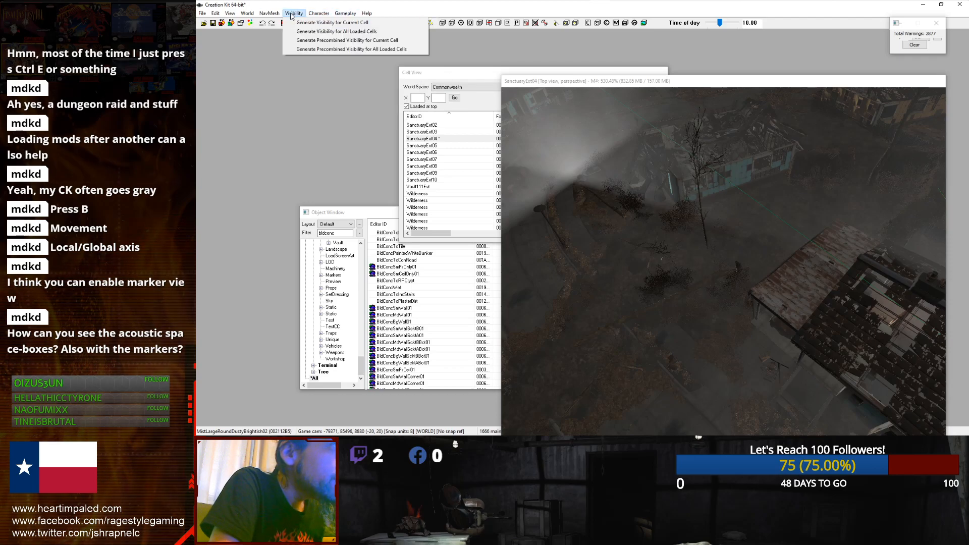
mouse_move(272, 14)
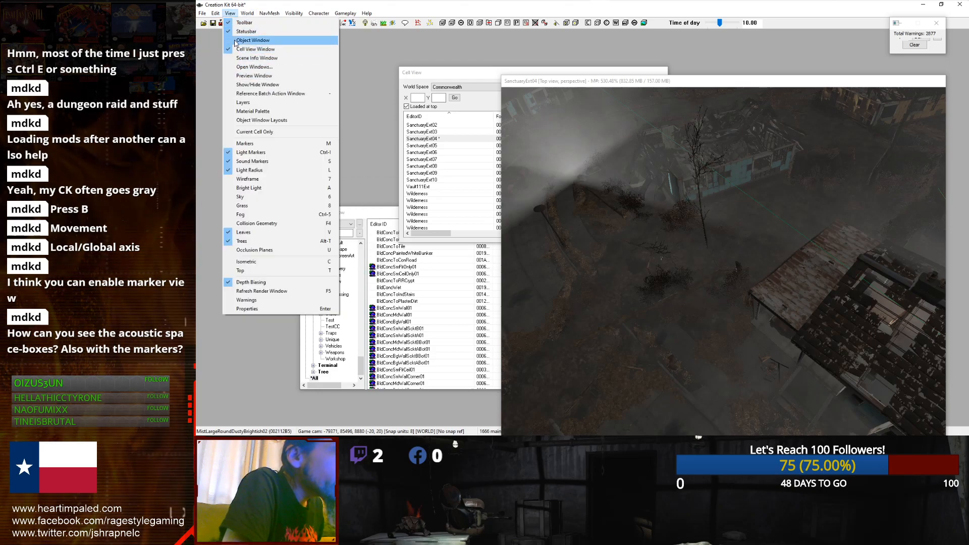
left_click(255, 84)
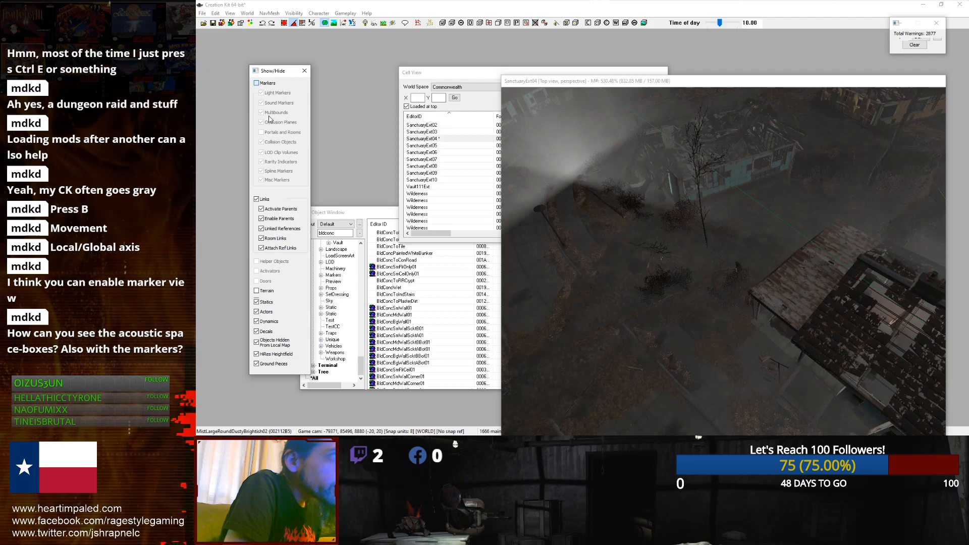
left_click(260, 79)
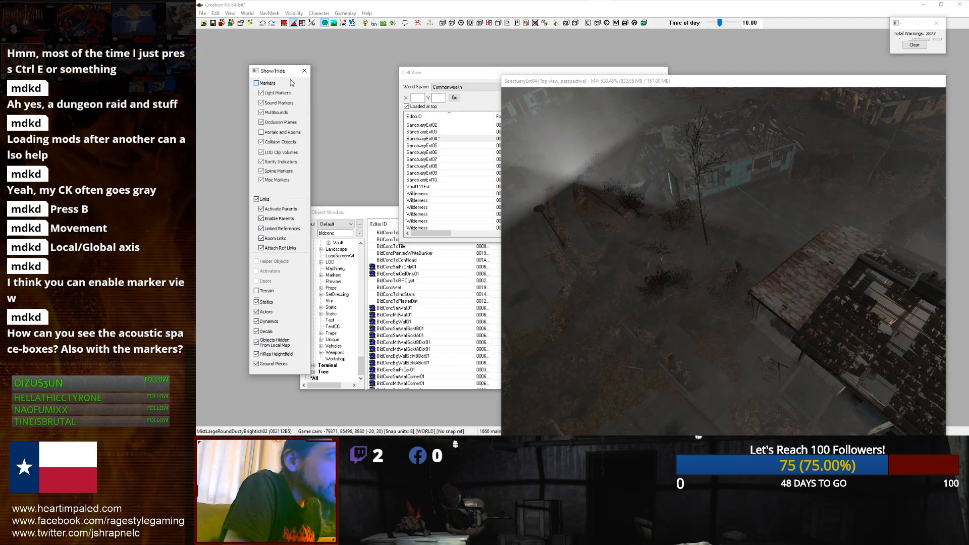
left_click_drag(271, 73, 339, 94)
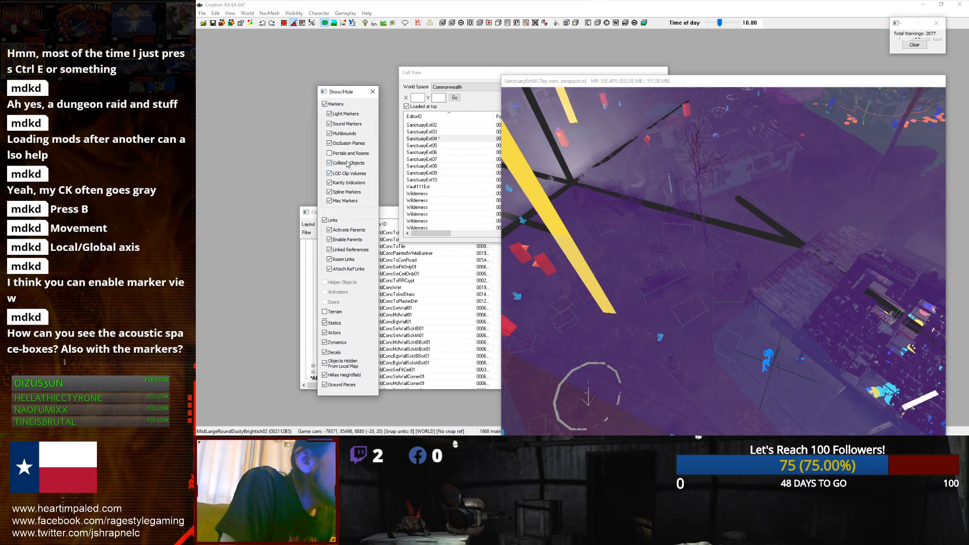
left_click(330, 153)
scroll(659, 257, "down", 3)
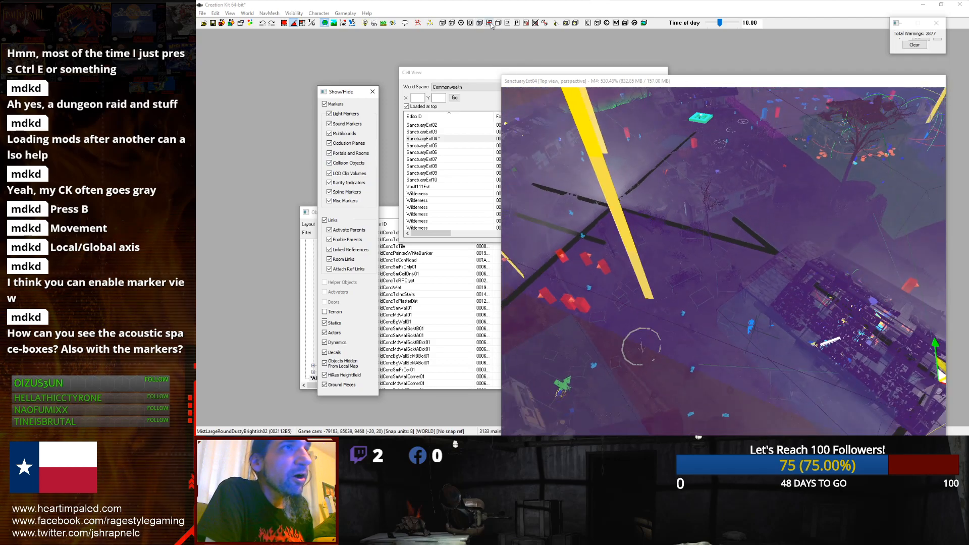
left_click(329, 154)
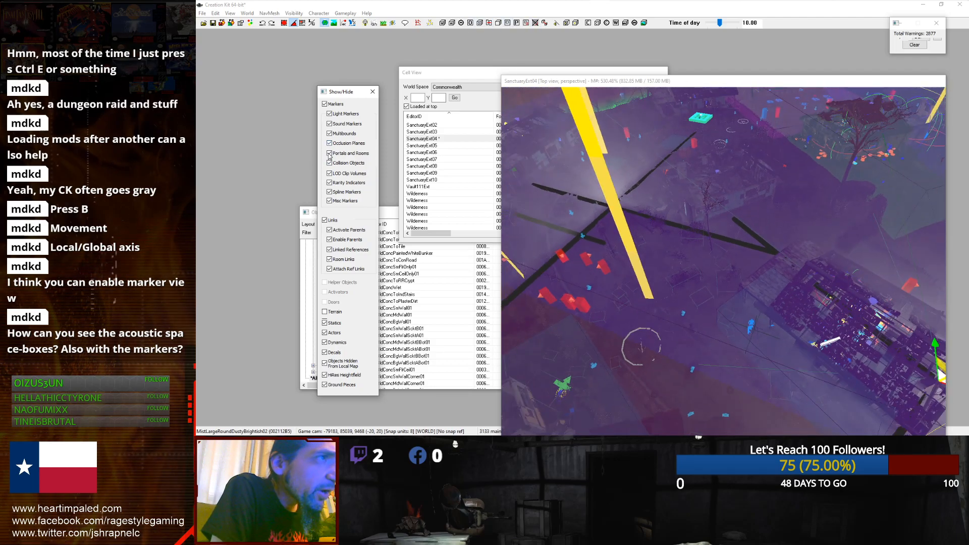
scroll(753, 178, "down", 3)
scroll(753, 178, "up", 5)
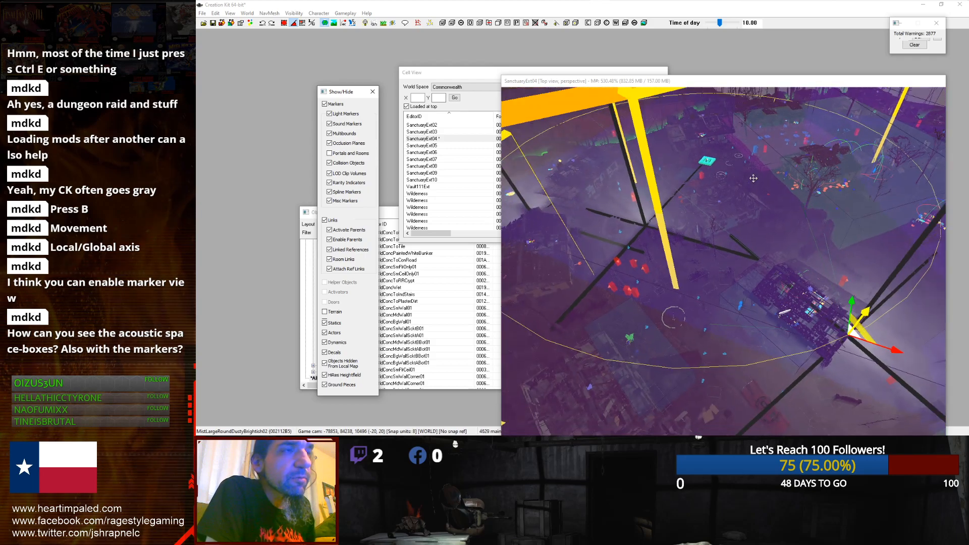
scroll(753, 182, "up", 2)
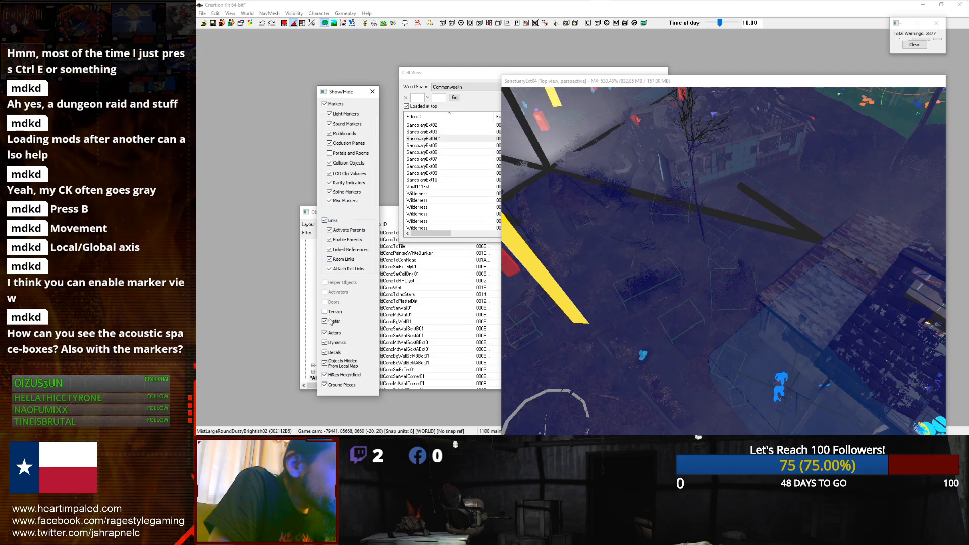
left_click(372, 92)
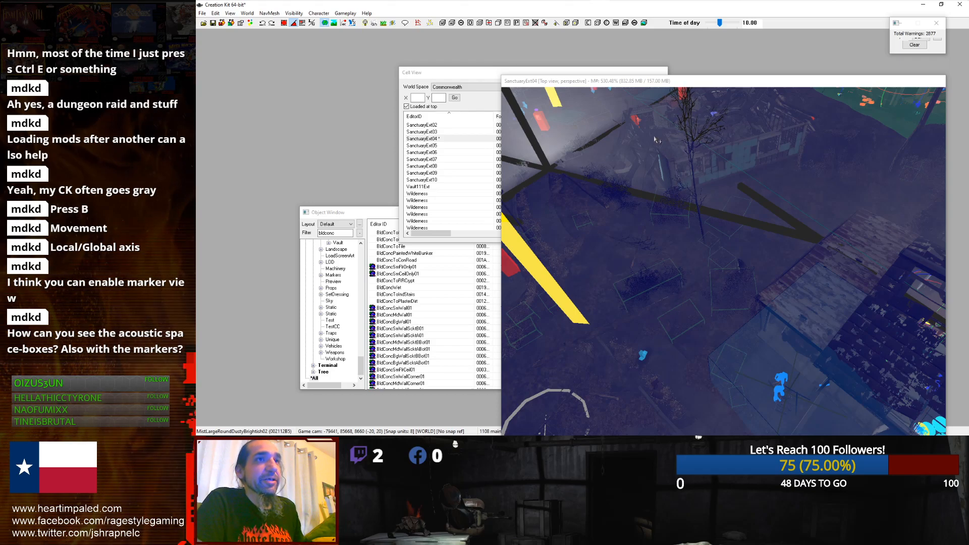
Step: Turn marker display back off in the Show/Hide window
left_click(282, 14)
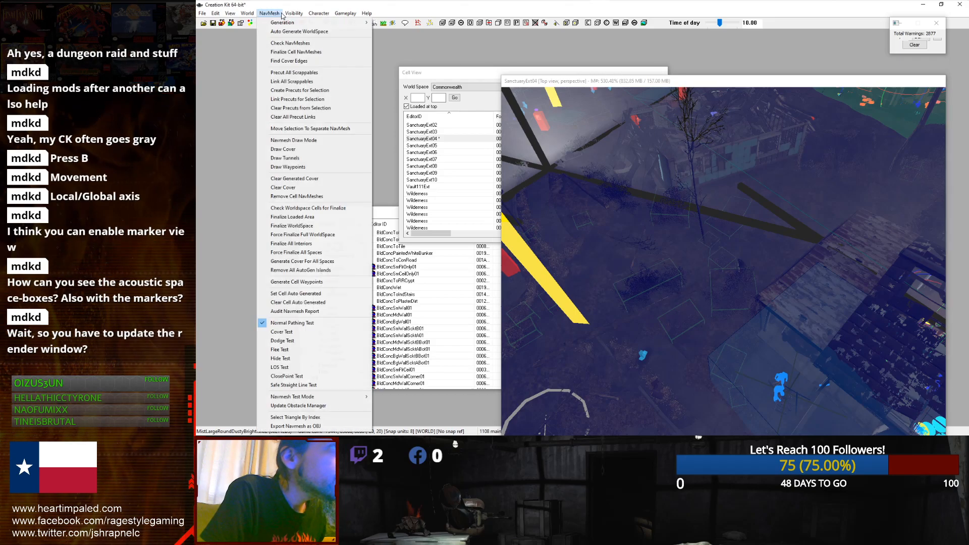
mouse_move(244, 14)
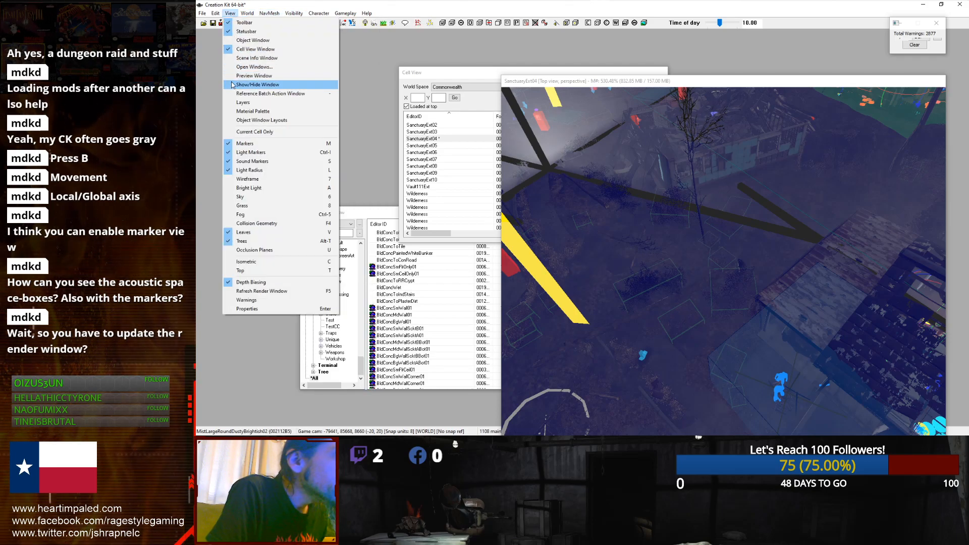
left_click(255, 84)
left_click(324, 103)
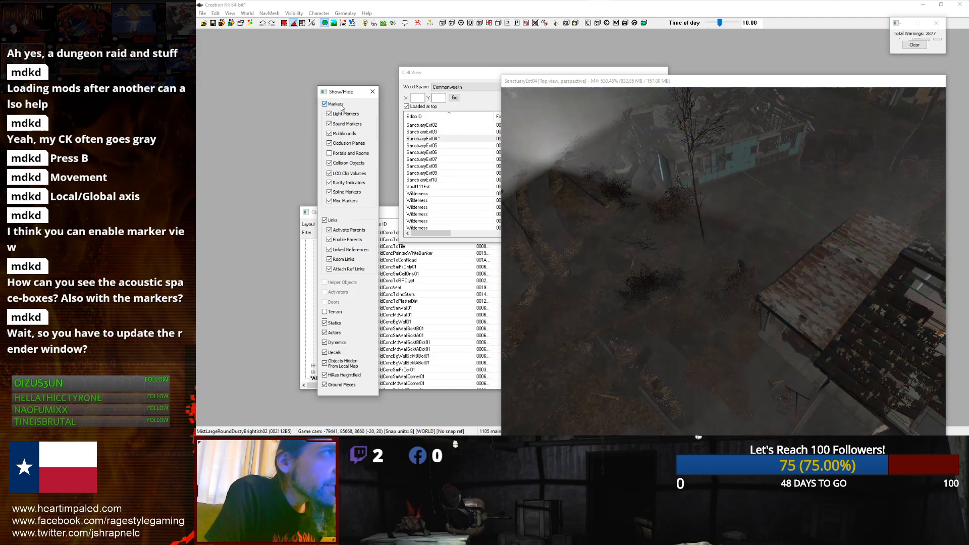
left_click(372, 91)
Step: Try to create a collision plane in the yard near the houses
scroll(623, 192, "down", 5)
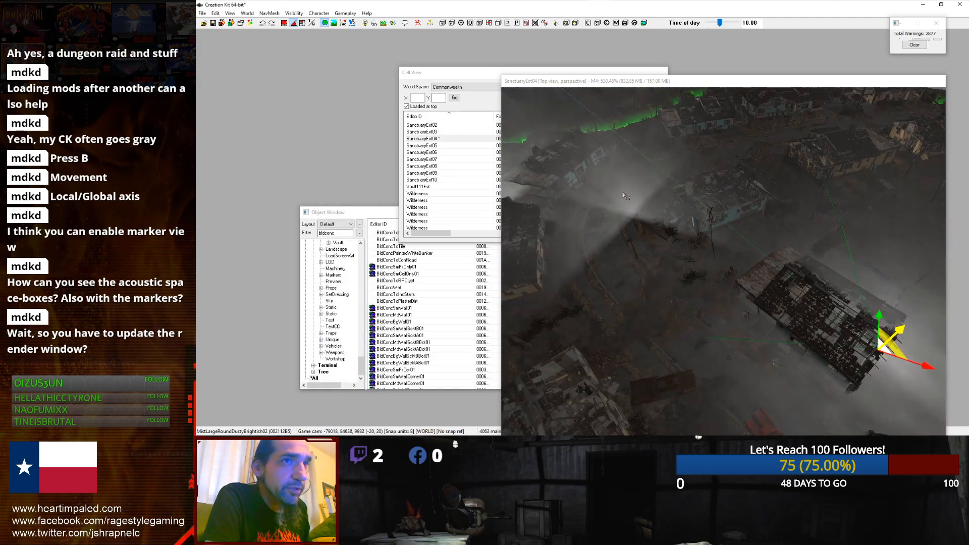
mouse_move(623, 192)
middle_mouse_down("shift")
mouse_move(696, 173)
mouse_move(672, 178)
middle_mouse_up("shift")
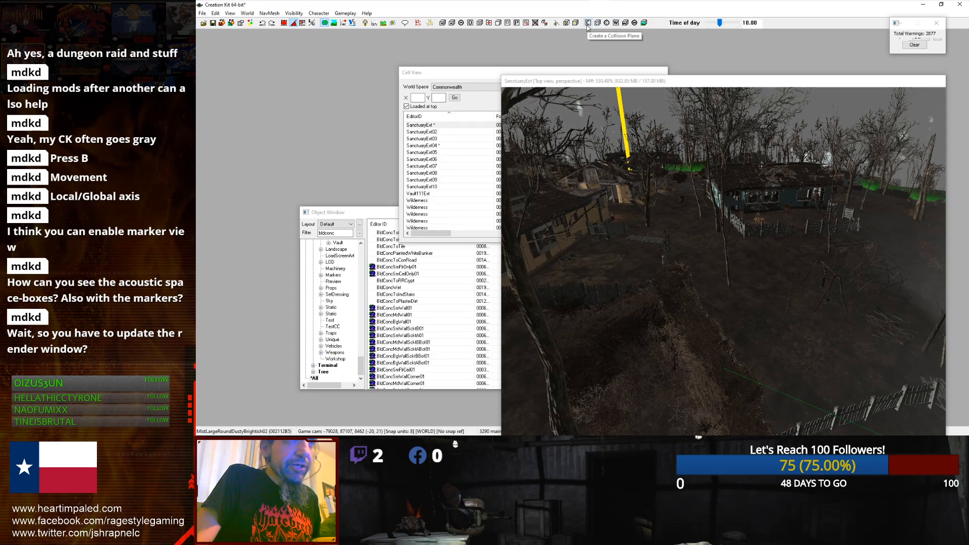
scroll(658, 124, "up", 3)
scroll(658, 123, "up", 2)
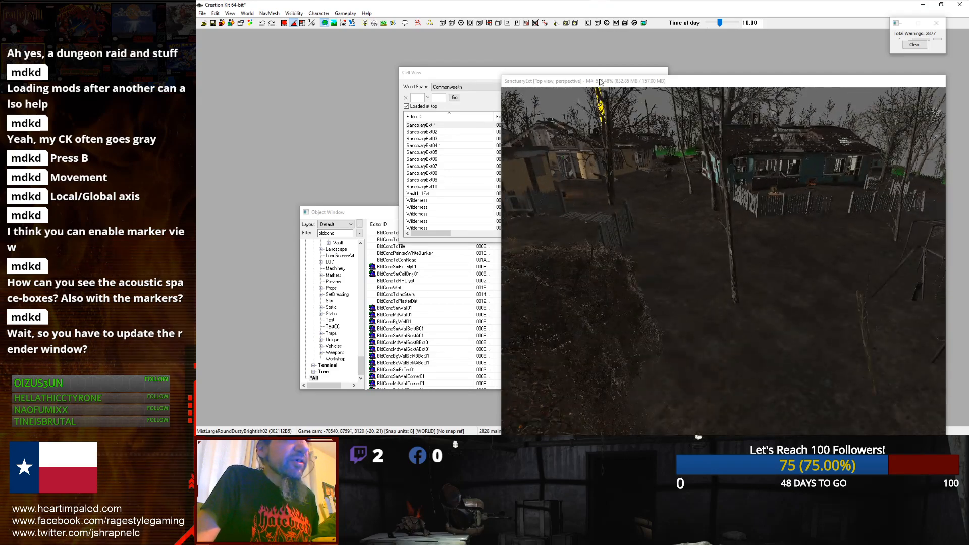
left_click(635, 84)
left_click(589, 23)
left_click(619, 79)
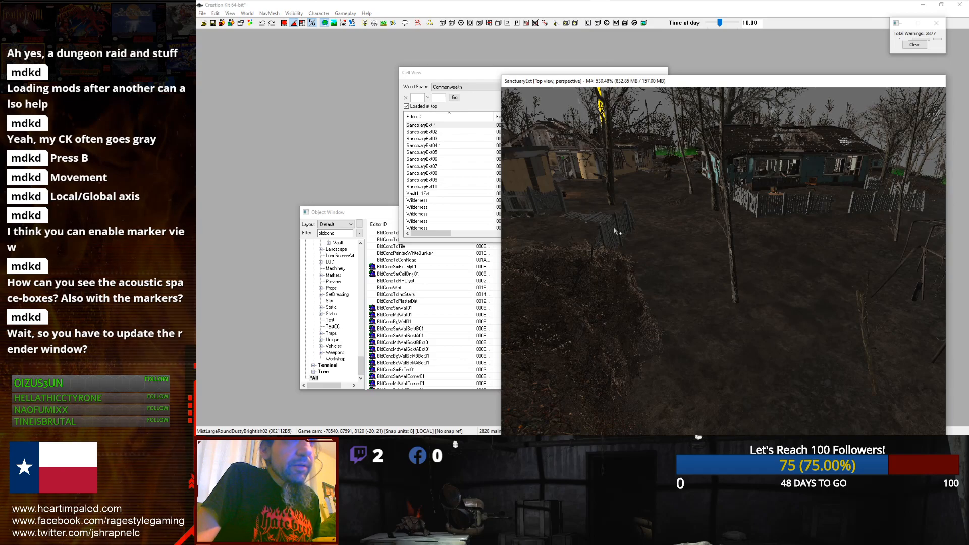
left_click(630, 202)
left_click(589, 23)
Step: Select the picket fence section in the yard and zoom in on it
scroll(655, 195, "up", 2)
scroll(656, 196, "down", 2)
scroll(644, 198, "up", 3)
left_click(527, 201)
scroll(670, 226, "down", 3)
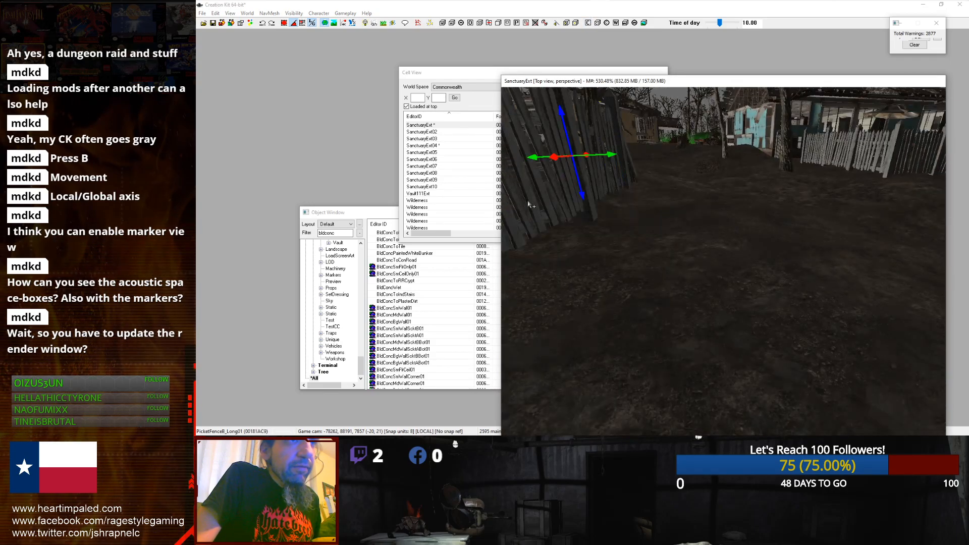
scroll(669, 225, "up", 5)
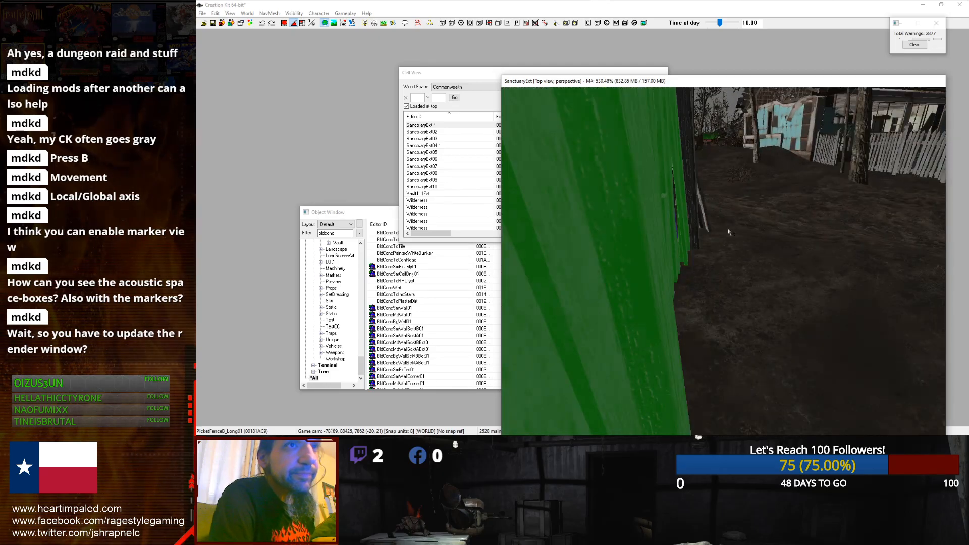
scroll(728, 231, "down", 5)
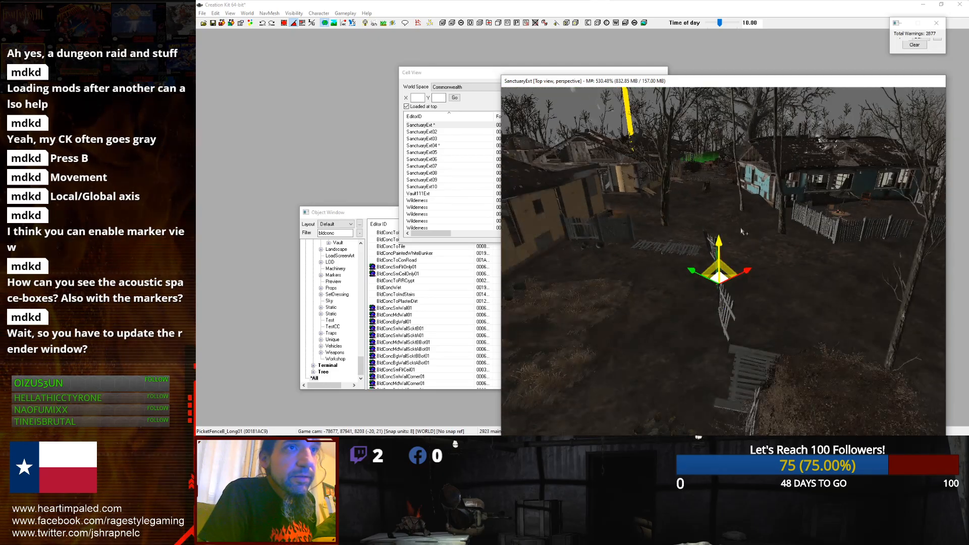
middle_click_drag(728, 231, 680, 230, "shift")
scroll(680, 230, "up", 4)
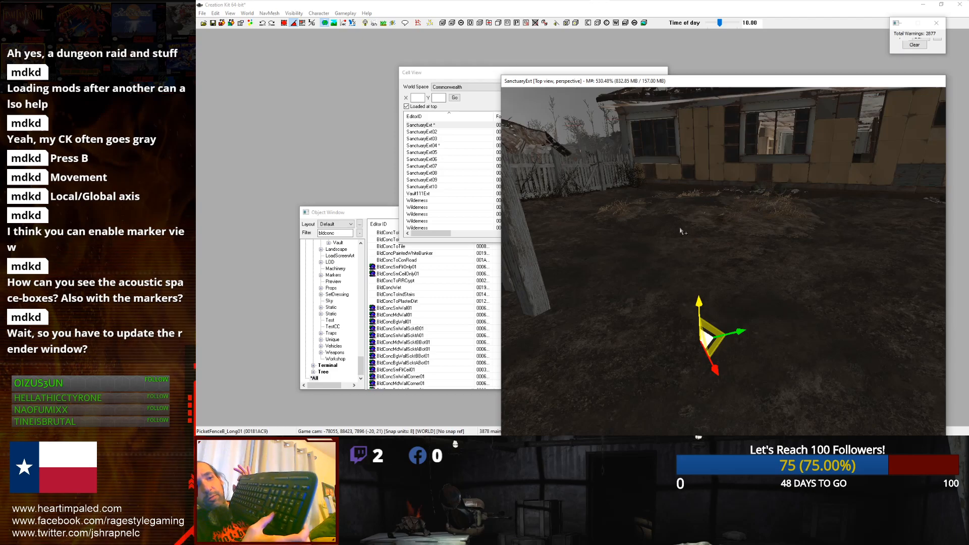
Step: Toggle the collision geometry display on and off to inspect the fence's collision
key("1")
key("1")
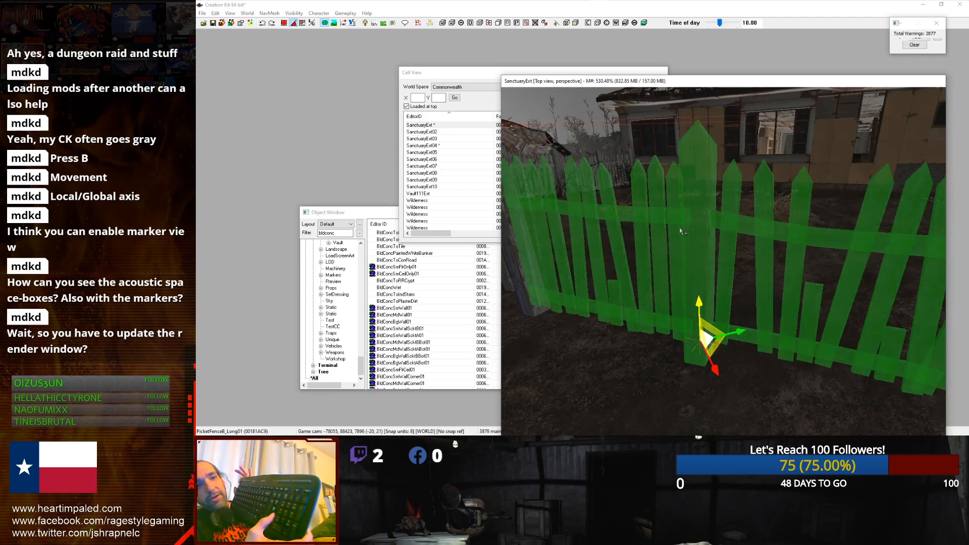
key("1")
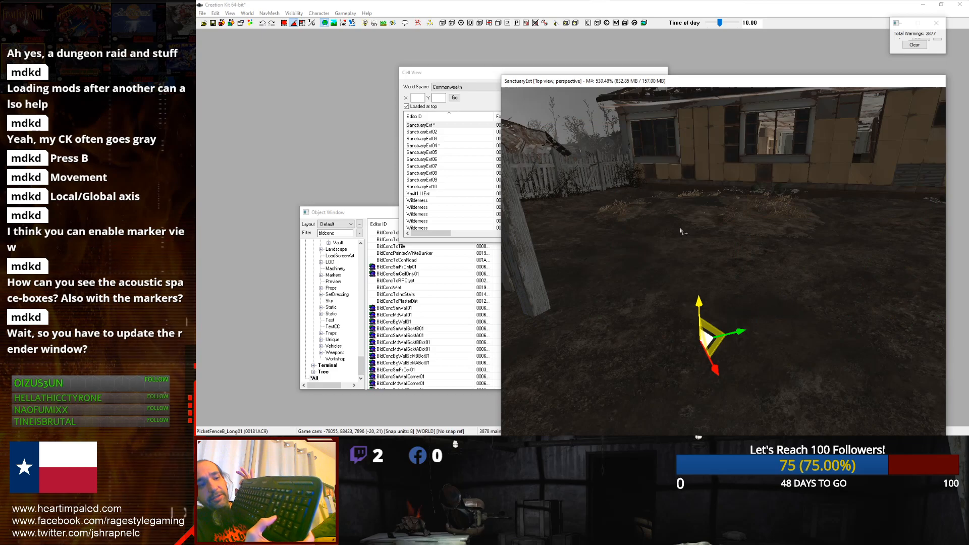
key("1")
key("1")
key("1")
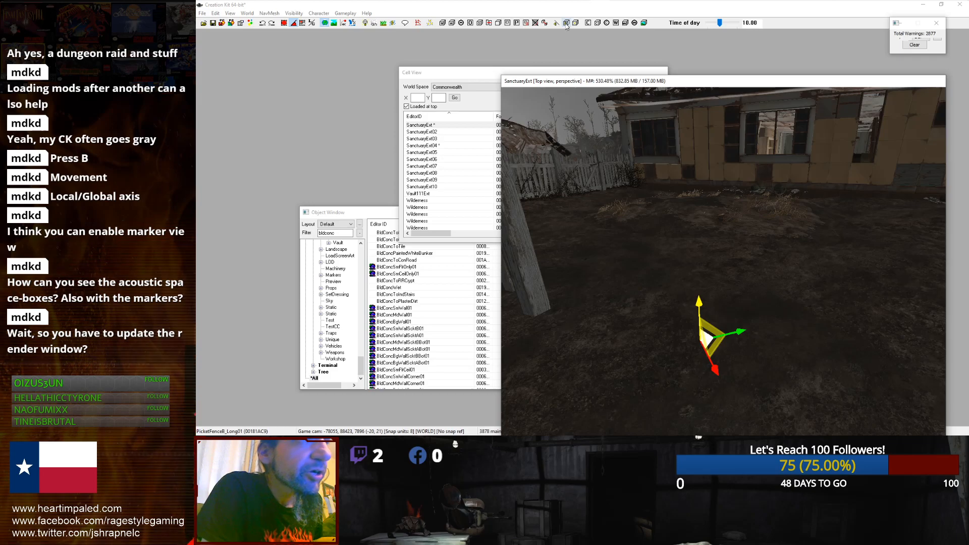
Step: Create a collision plane and move it toward the house
left_click(590, 23)
scroll(757, 277, "down", 5)
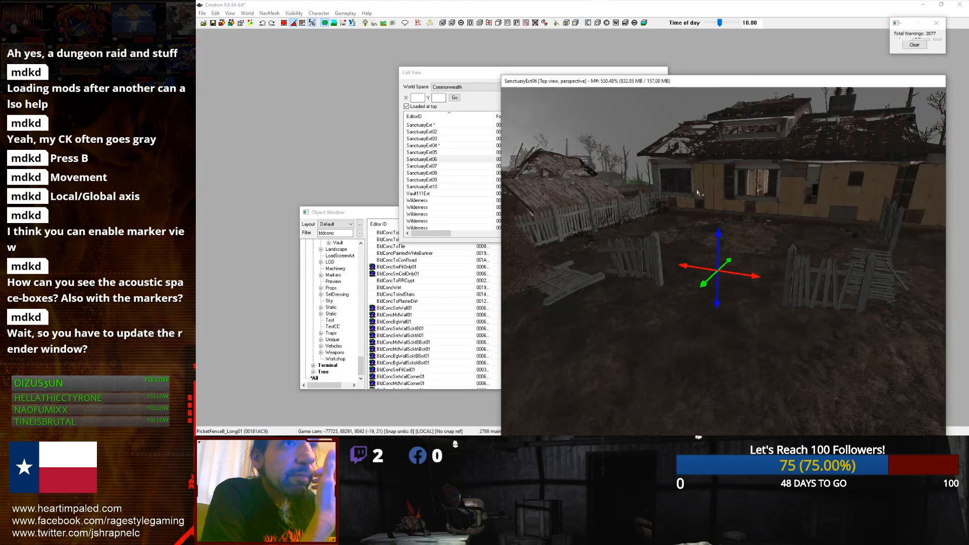
left_click_drag(757, 277, 792, 283)
left_click_drag(764, 251, 717, 227)
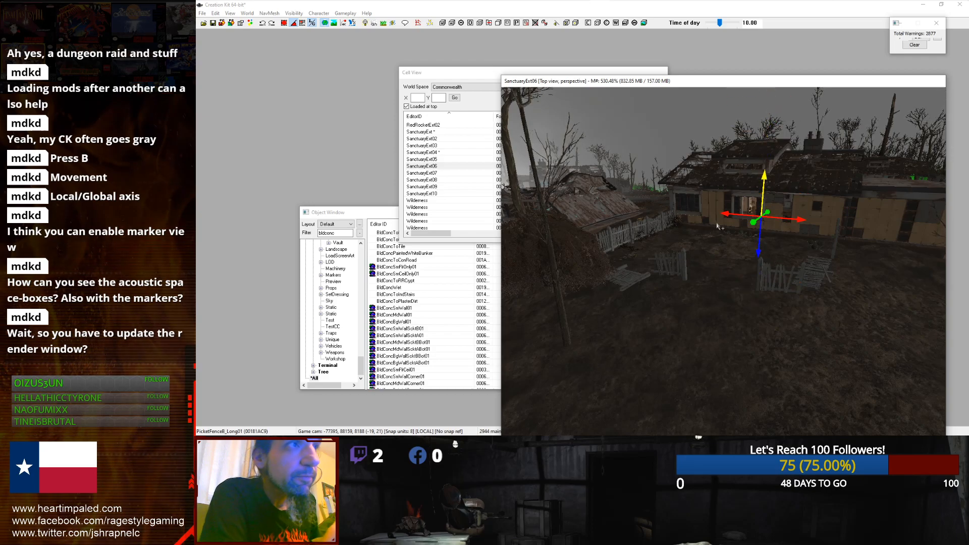
Step: Re-enable markers in the Show/Hide window, hiding multibounds, light markers, LOD clip volumes and misc markers
left_click(246, 13)
mouse_move(230, 13)
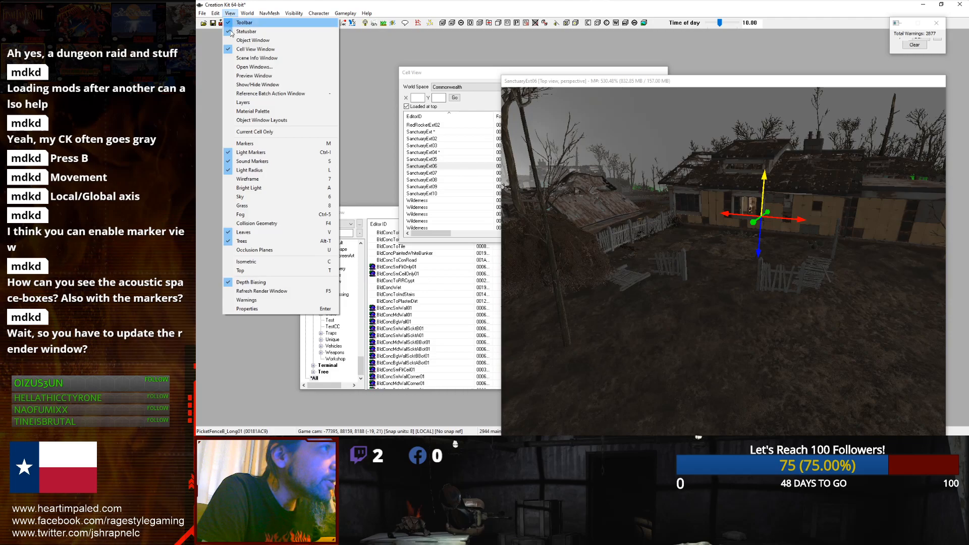
left_click(255, 84)
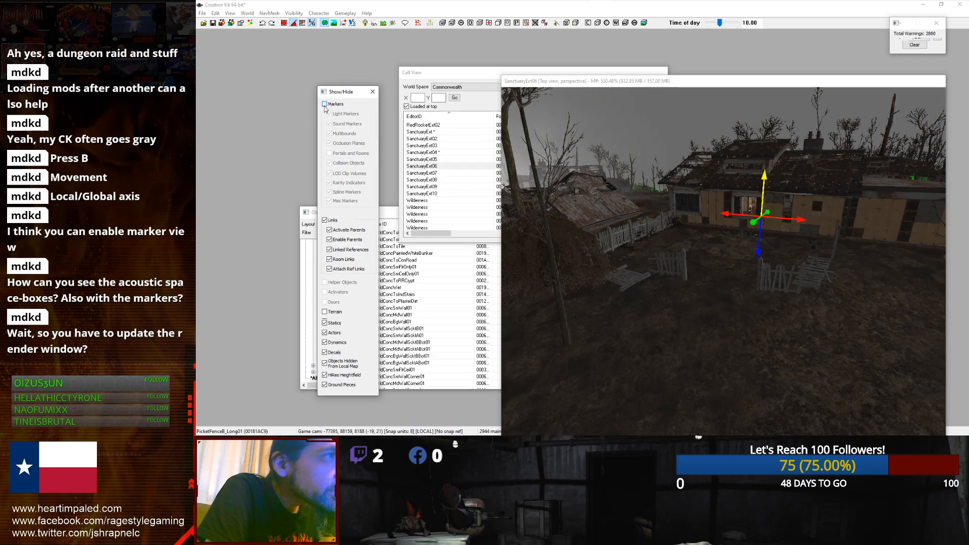
left_click(325, 104)
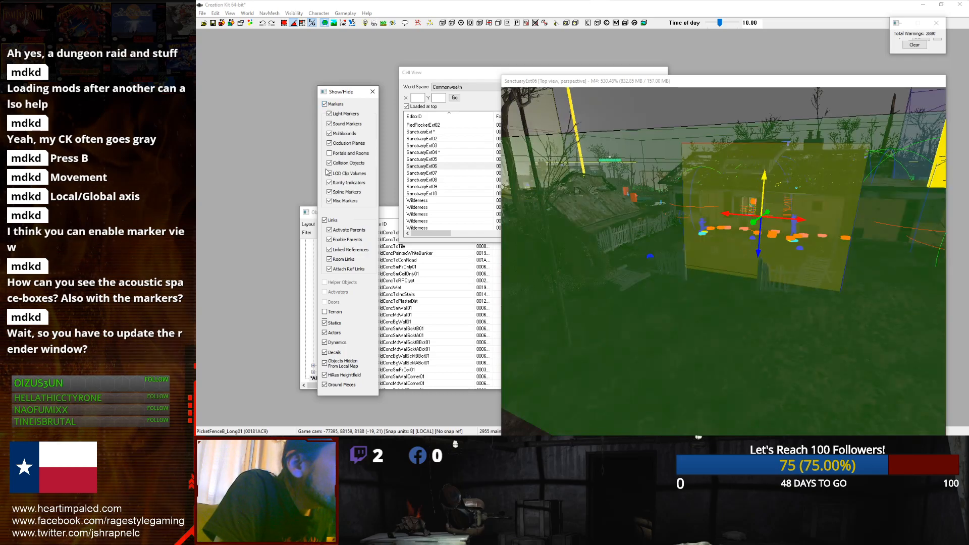
left_click(329, 134)
left_click(329, 114)
left_click(329, 174)
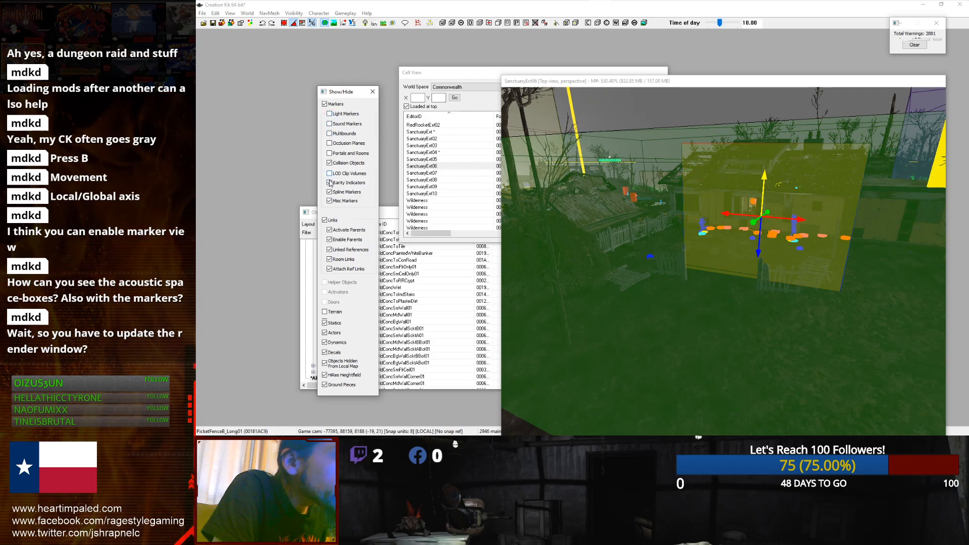
left_click(329, 201)
Step: Rotate and reposition the collision plane in front of the house
middle_click_drag(747, 242, 677, 247)
scroll(677, 247, "up", 3)
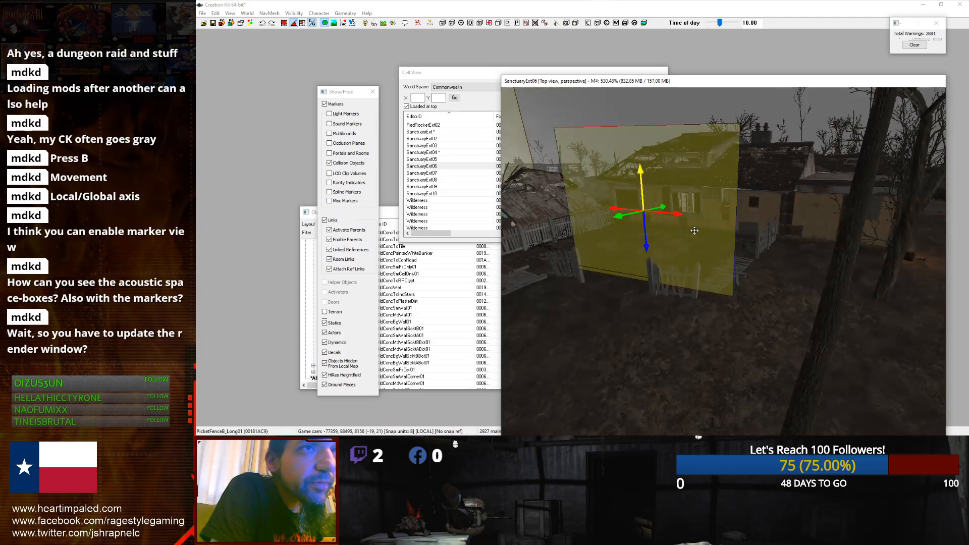
left_click_drag(681, 216, 727, 205)
middle_click_drag(727, 206, 654, 349)
scroll(655, 349, "down", 3)
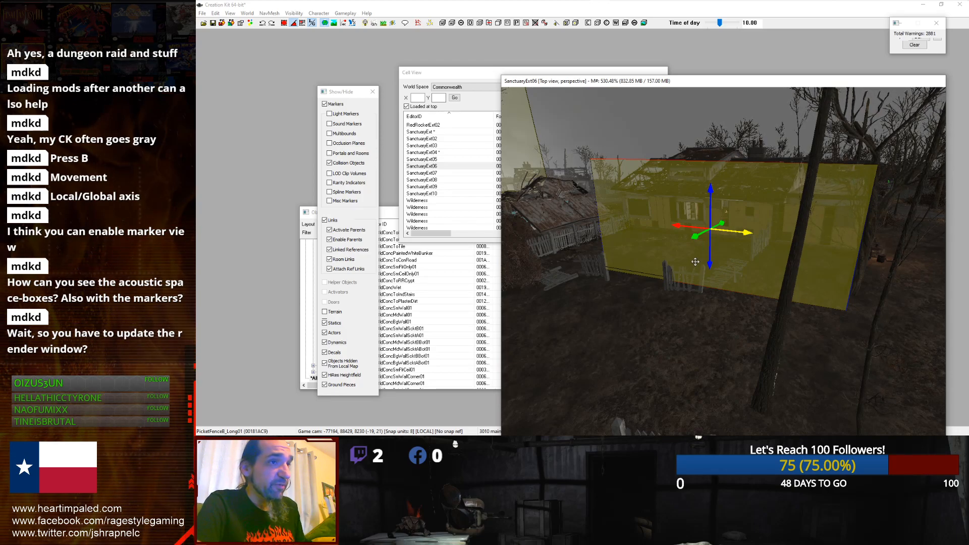
scroll(669, 250, "up", 5)
scroll(519, 120, "down", 5)
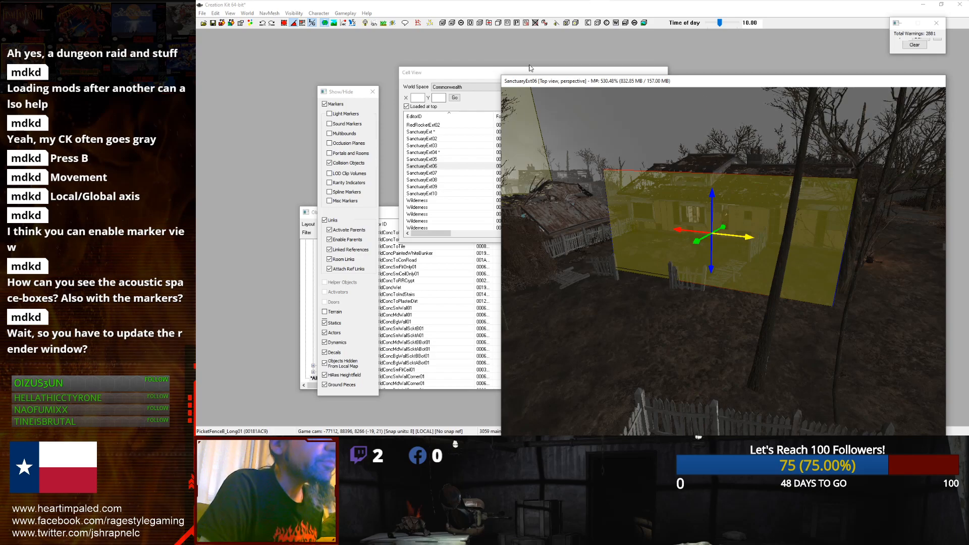
Step: Delete the collision plane, then undo the last three actions
key("Delete")
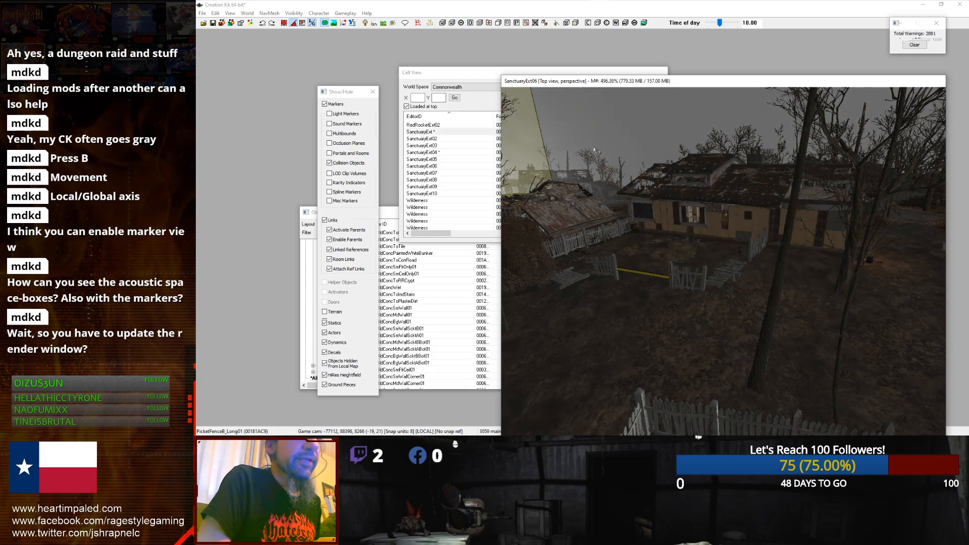
key("ctrl+z")
key("ctrl+z")
key("ctrl+z")
key("ctrl+z")
key("ctrl+z")
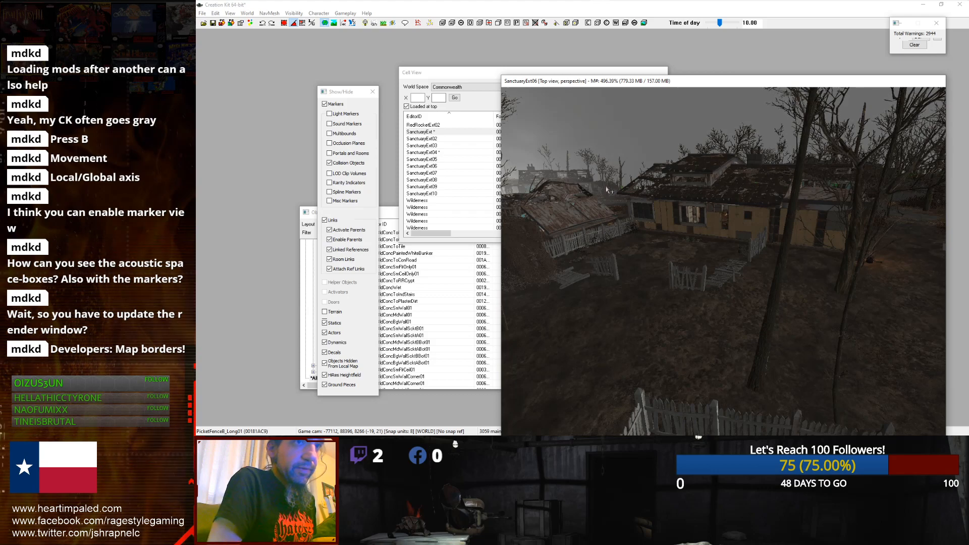
middle_click_drag(619, 238, 638, 240)
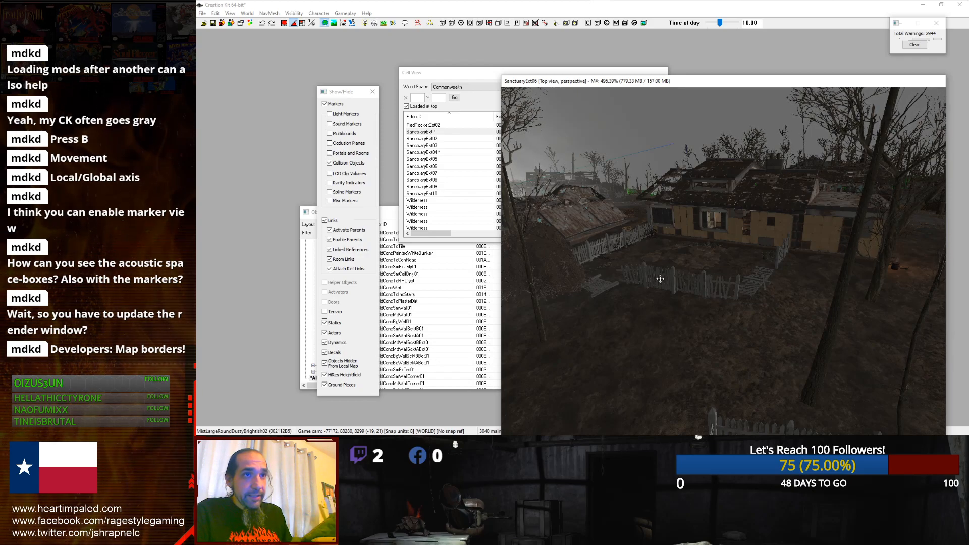
Step: Select the picket fence sections standing in front of the house
scroll(664, 284, "up", 10)
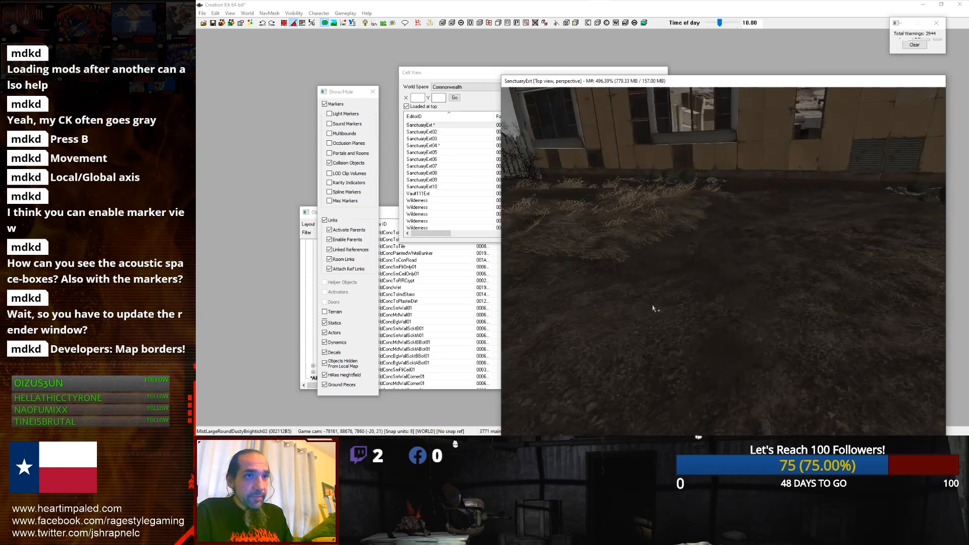
scroll(655, 311, "down", 5)
left_click(666, 392)
left_click(655, 383)
scroll(664, 381, "up", 3)
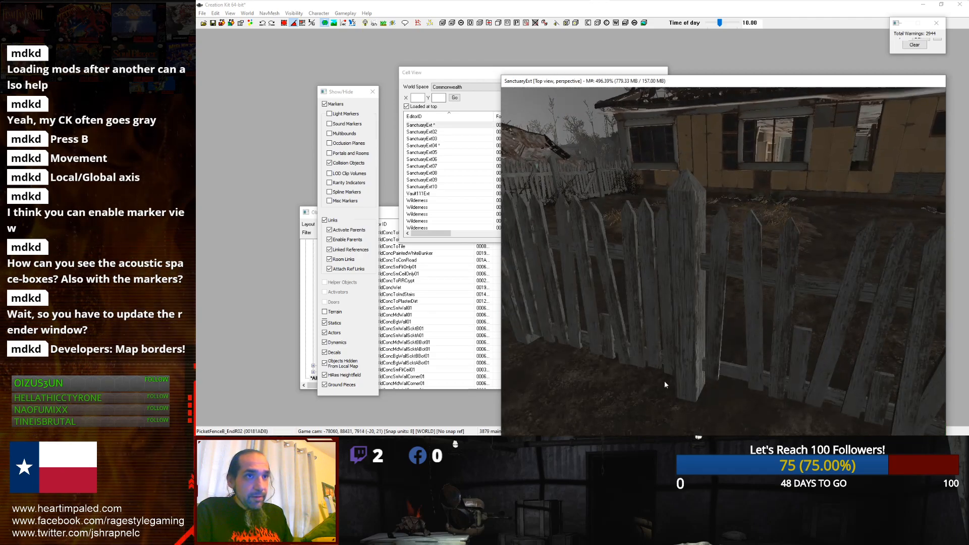
scroll(713, 302, "up", 4)
left_click(713, 301)
scroll(709, 301, "down", 6)
scroll(706, 301, "up", 5)
middle_click_drag(707, 300, 692, 296)
scroll(692, 296, "down", 4)
scroll(716, 302, "up", 3)
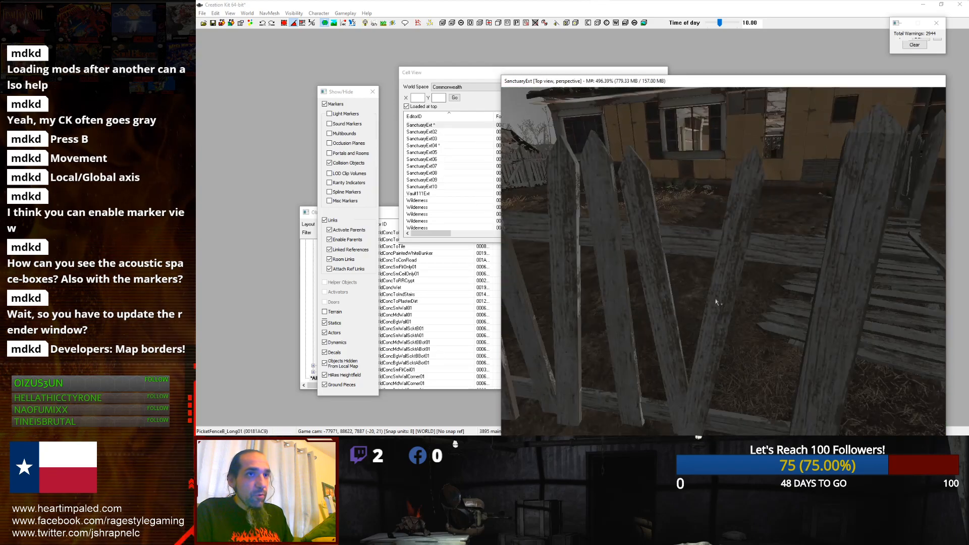
left_click(716, 302, "ctrl")
scroll(725, 302, "down", 4)
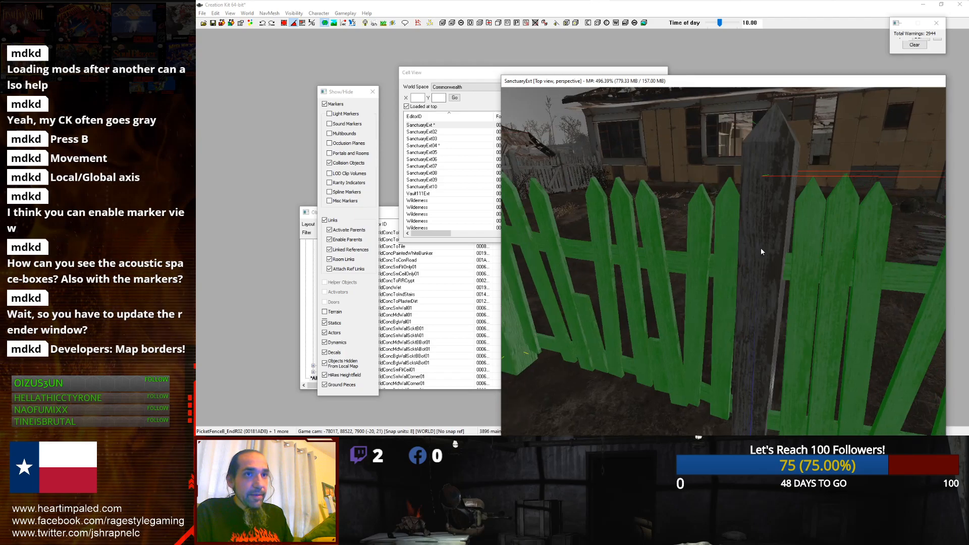
left_click(761, 251, "ctrl")
scroll(761, 251, "down", 5)
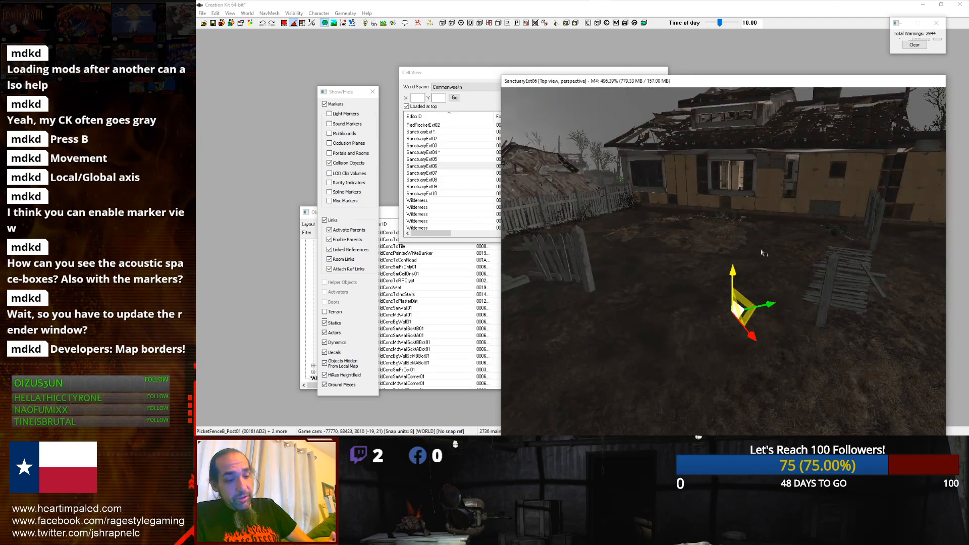
key("1")
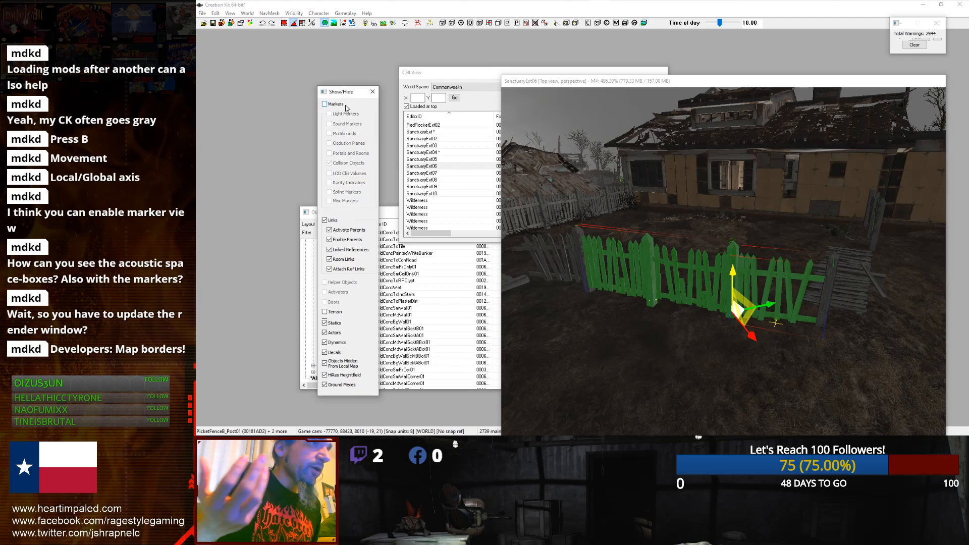
Step: Close the Show/Hide window and set the time of day to 10.50
left_click(372, 92)
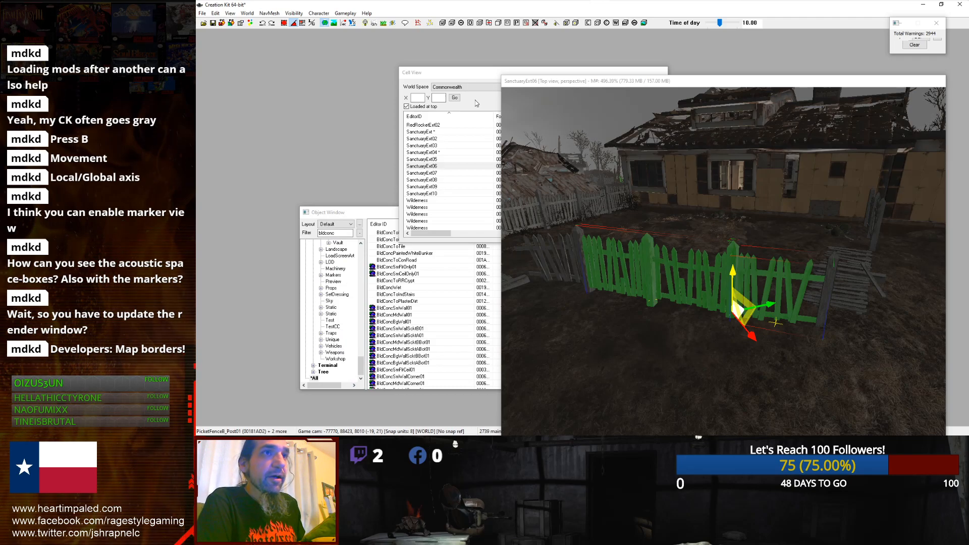
scroll(789, 174, "down", 3)
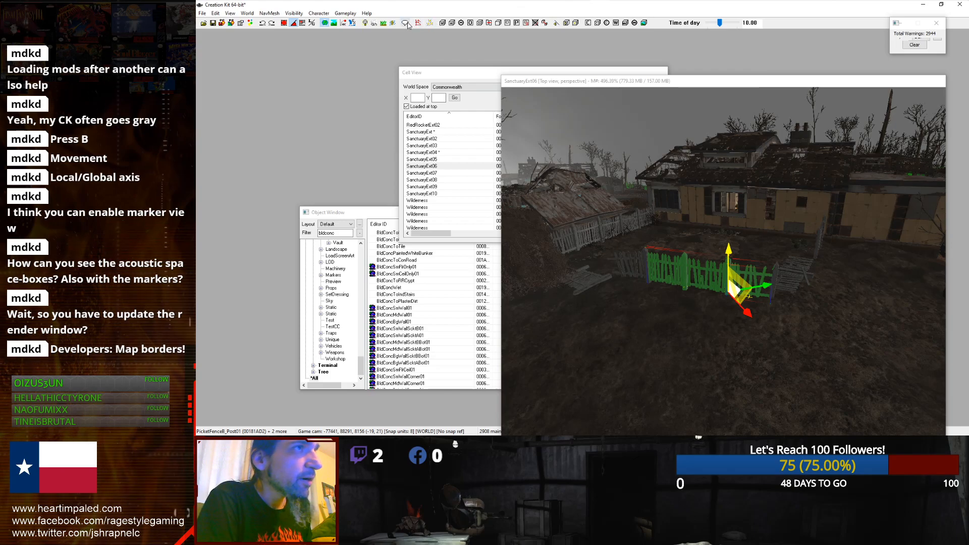
left_click(374, 23)
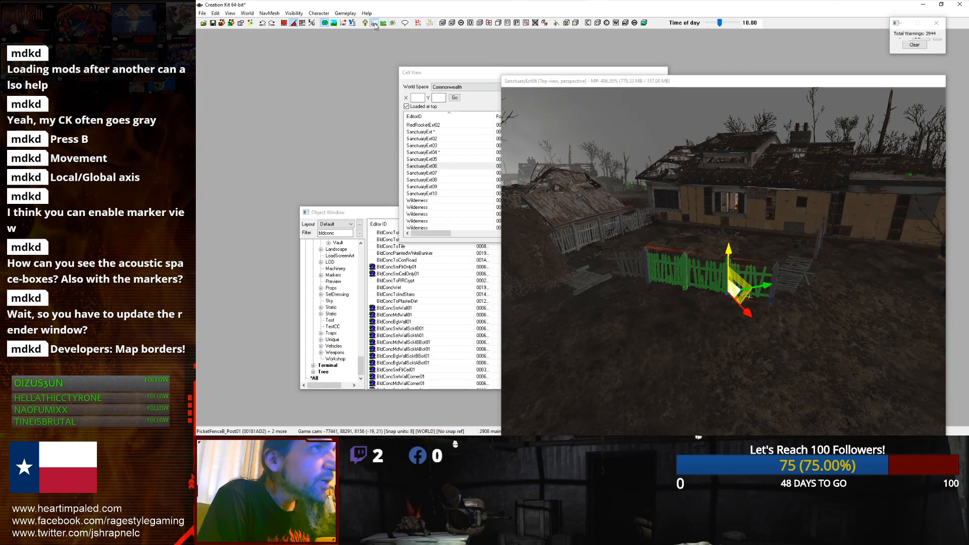
mouse_move(720, 23)
left_mouse_down()
mouse_move(740, 24)
mouse_move(713, 27)
mouse_move(729, 26)
mouse_move(720, 31)
left_mouse_up()
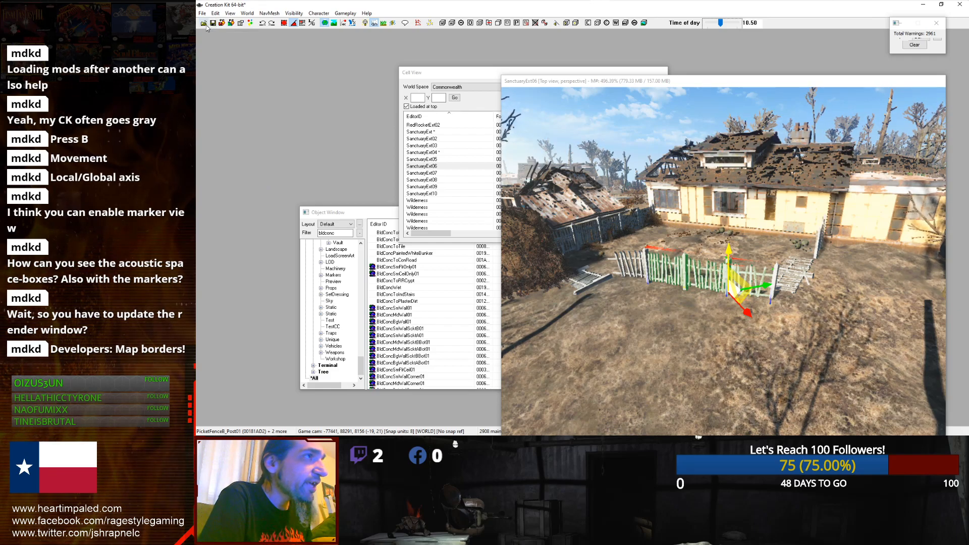
Step: In Preferences, enable Snap To Grid at 16 and set Snap To Angle to 45
left_click(240, 24)
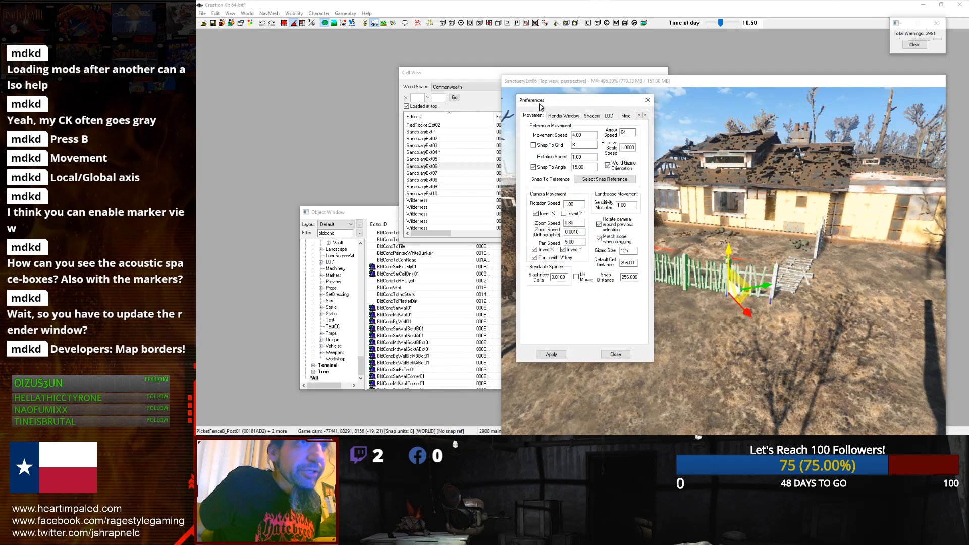
left_click(573, 151)
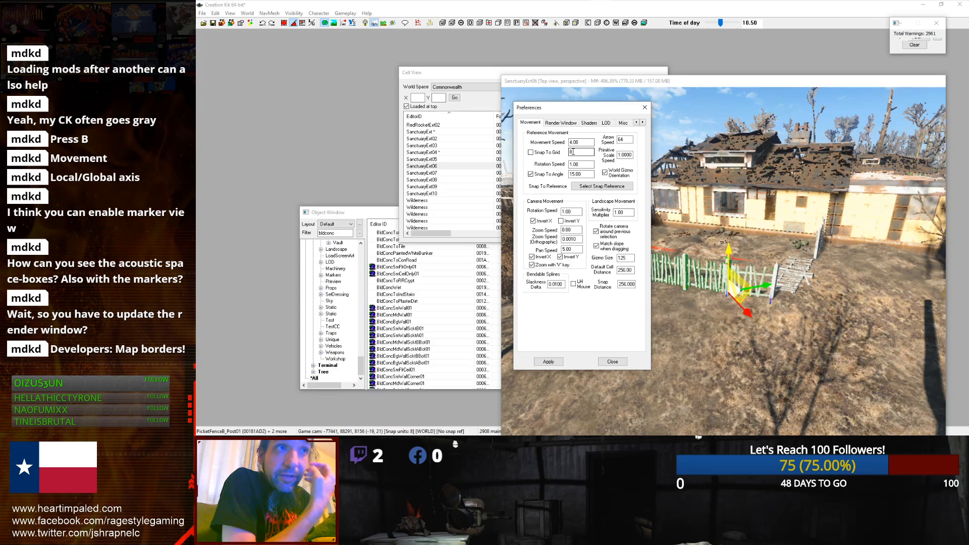
left_click(531, 153)
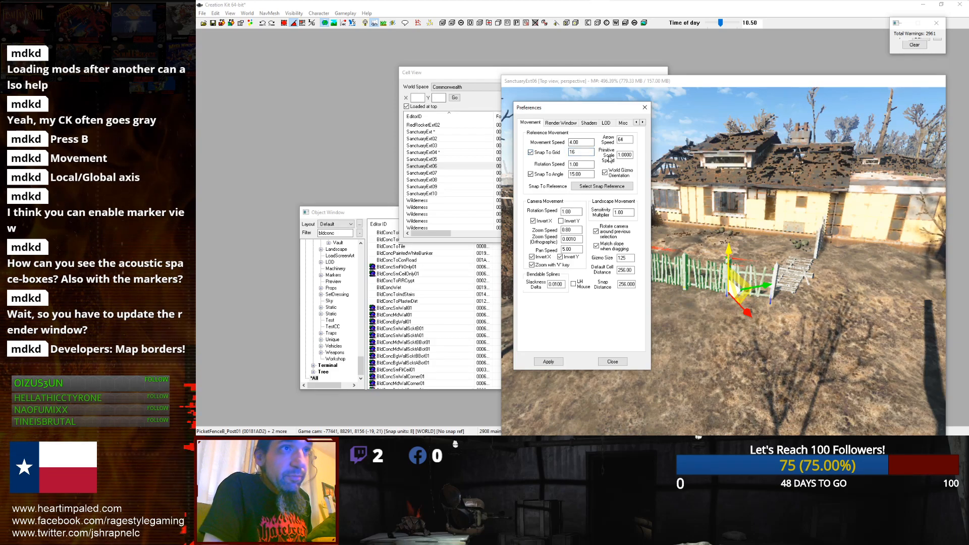
left_click_drag(579, 175, 548, 176)
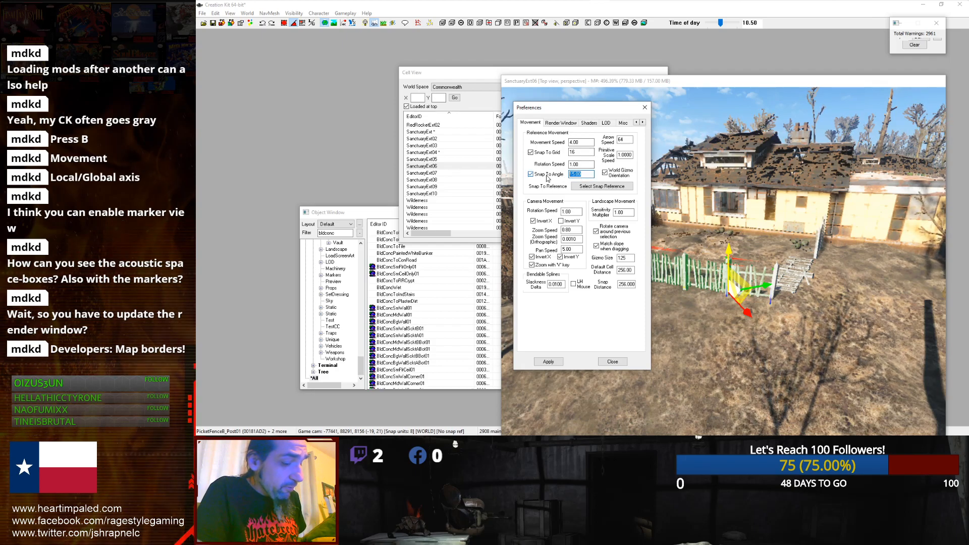
type("45")
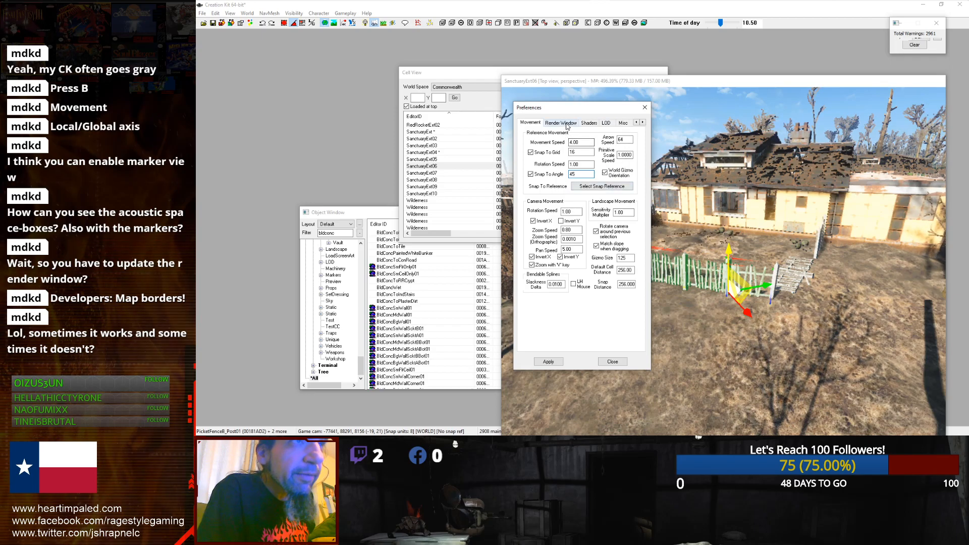
left_click(642, 123)
left_click(643, 122)
left_click(643, 123)
left_click(642, 123)
left_click(643, 122)
key("Return")
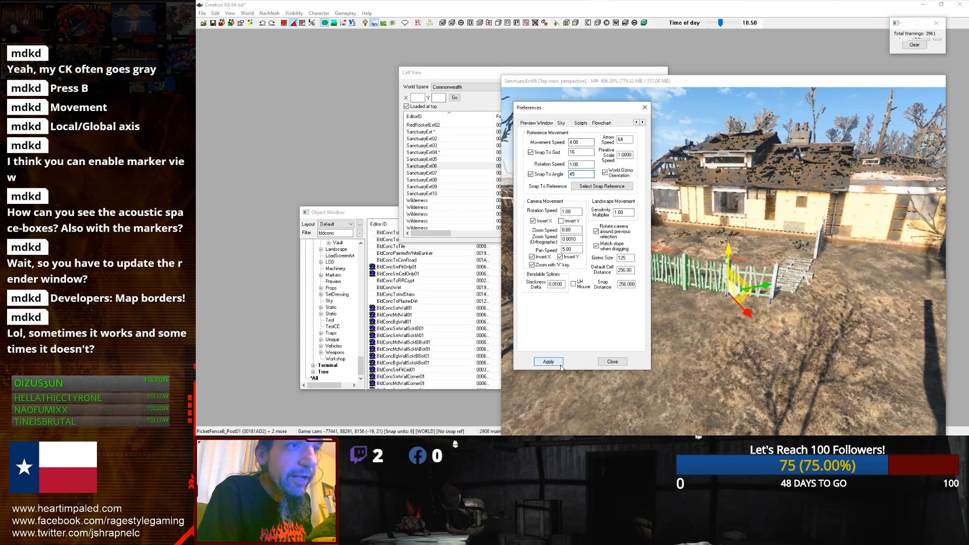
left_click(612, 362)
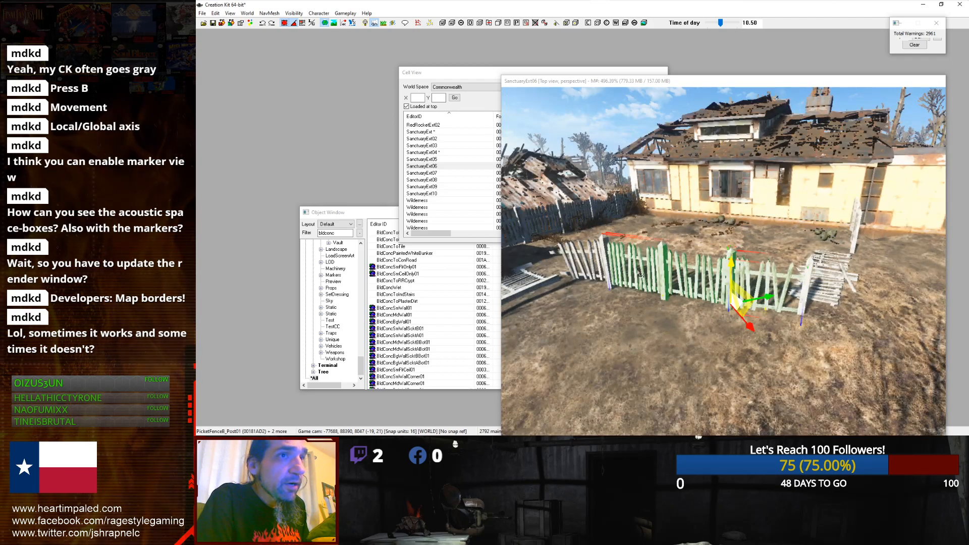
Step: Save the plugin as streamtutorial1
scroll(641, 276, "up", 2)
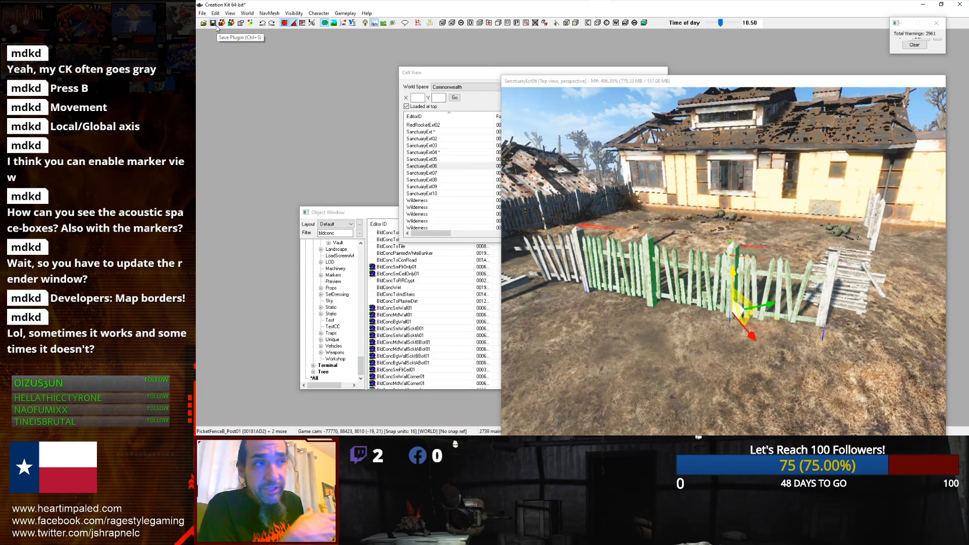
left_click(214, 25)
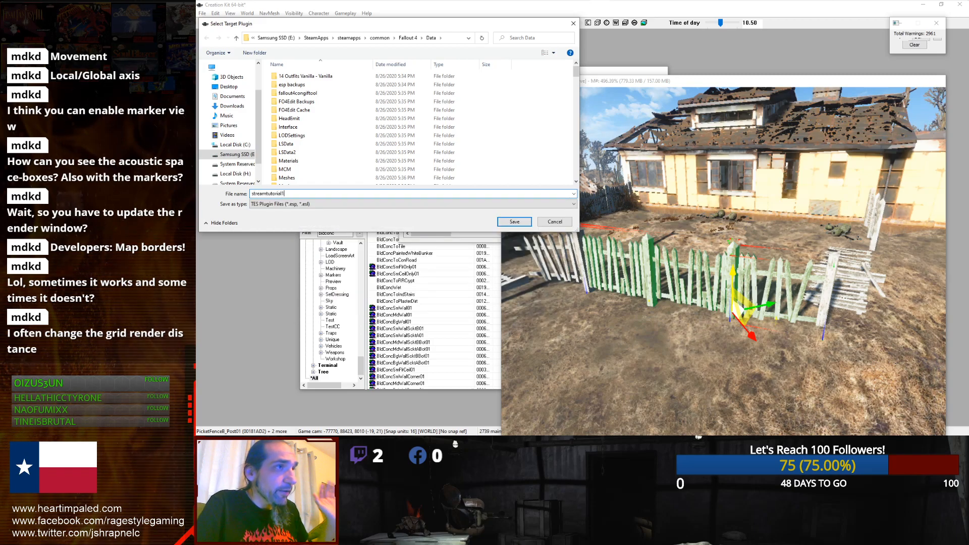
type("1")
key("Return")
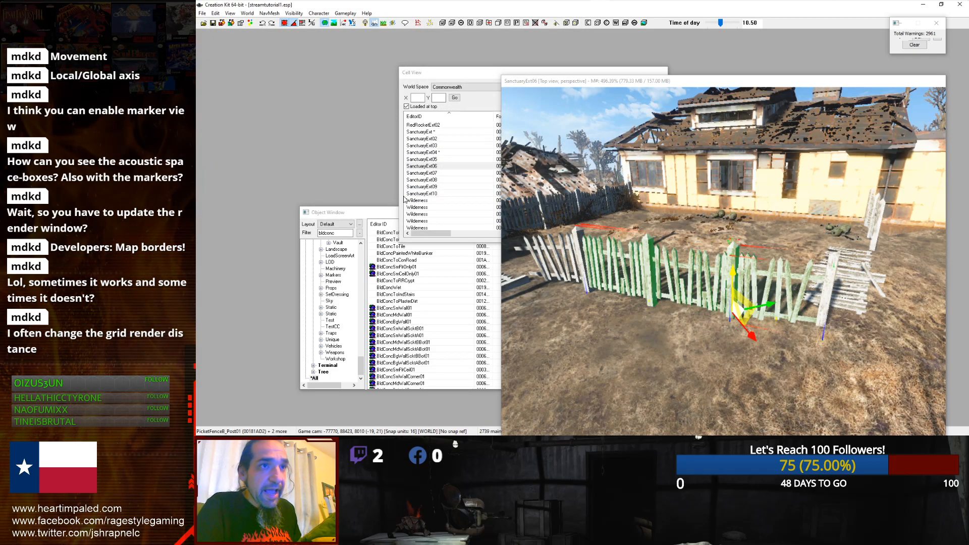
Step: Move the selected fence sections slightly within the yard
scroll(648, 249, "down", 4)
scroll(731, 256, "up", 5)
scroll(731, 256, "down", 2)
middle_click_drag(823, 205, 768, 236)
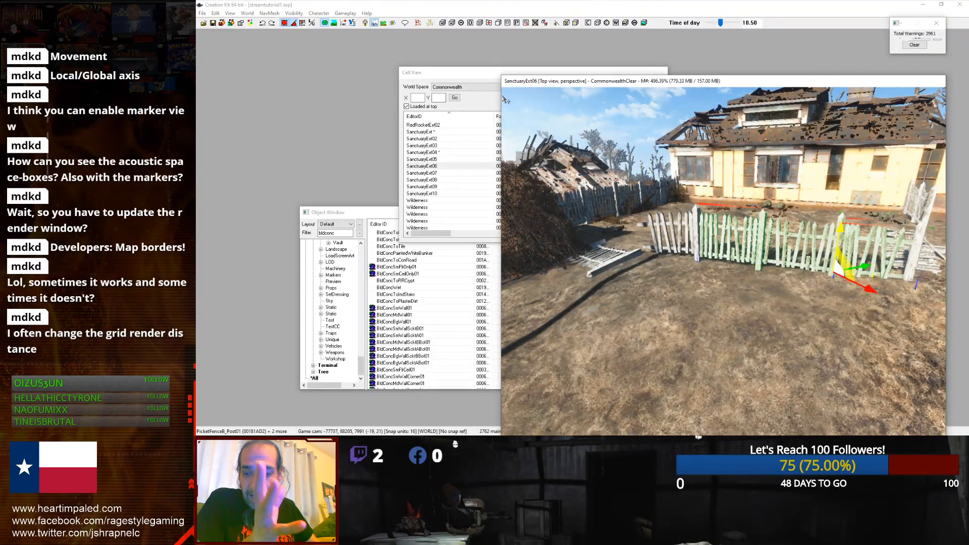
Step: Open the Actors > Actor category in the Object Window and clear the filter
left_click(338, 218)
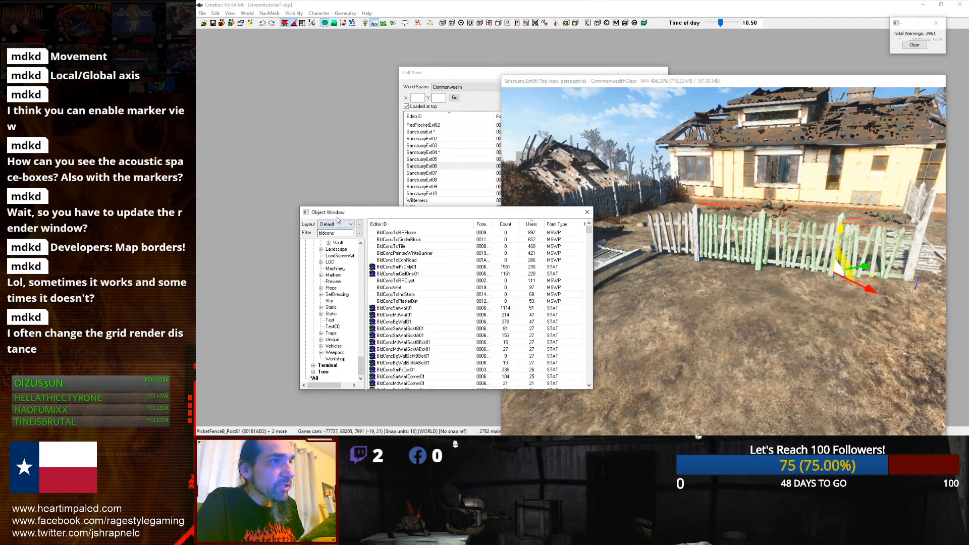
left_click_drag(363, 360, 362, 246)
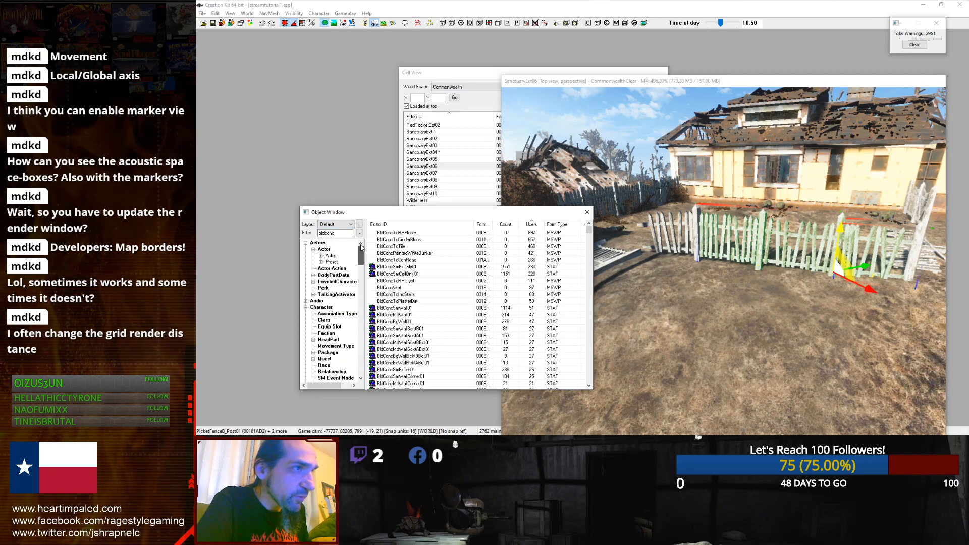
left_click(324, 249)
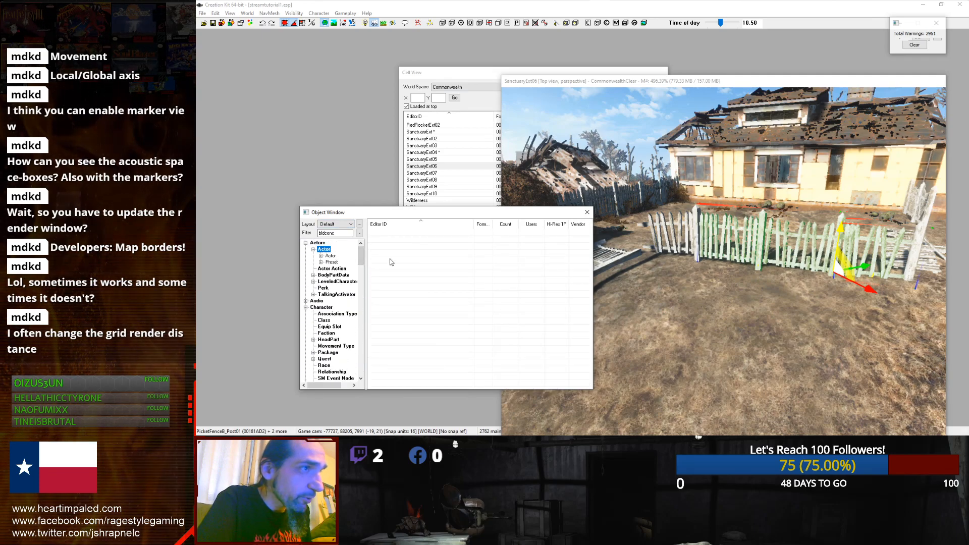
left_click(321, 256)
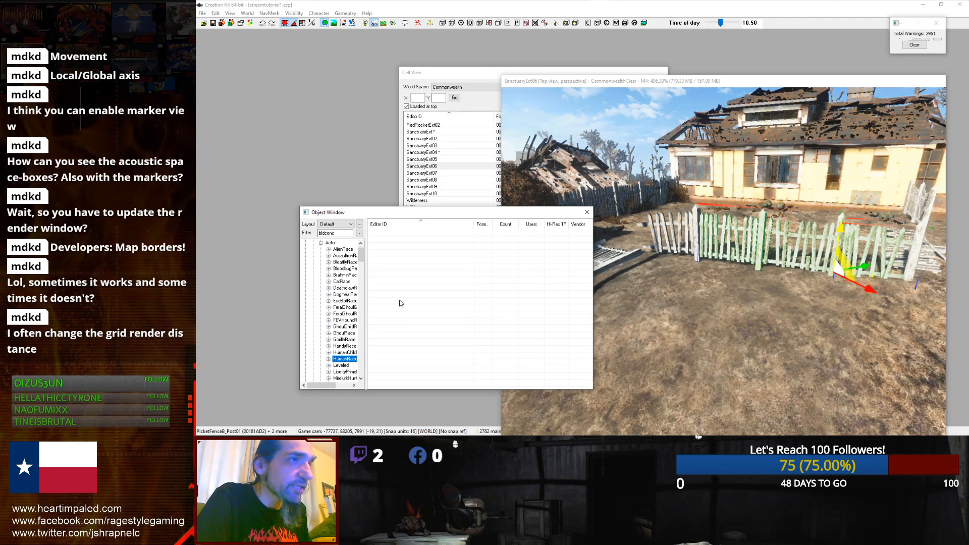
double_click(336, 232)
key("BackSpace")
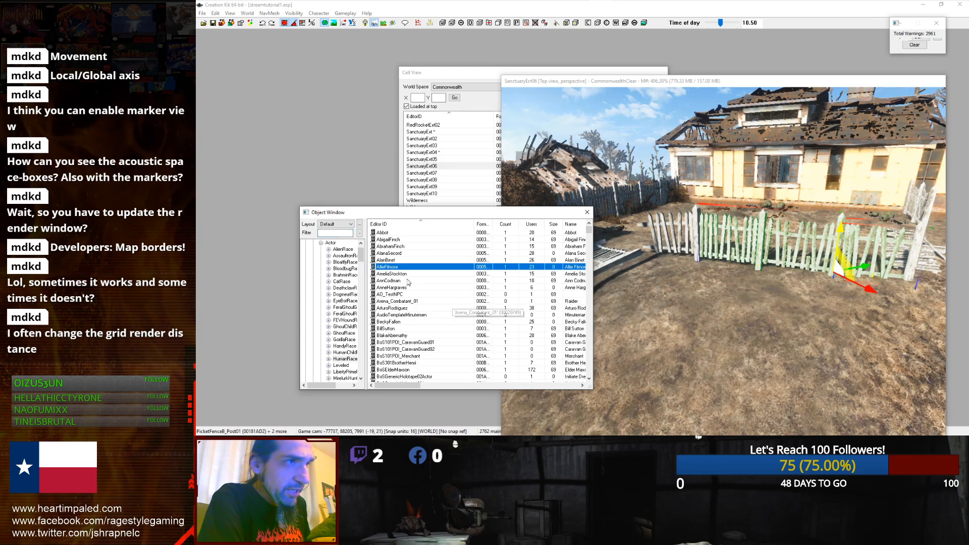
Step: Create a new actor record from the Actor list
key("Down")
key("Down")
key("Down")
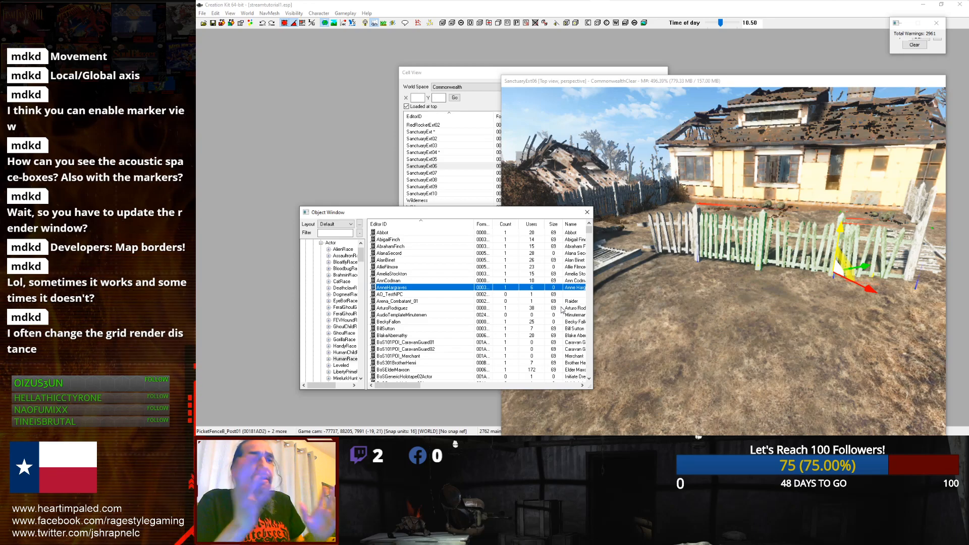
left_click(393, 308)
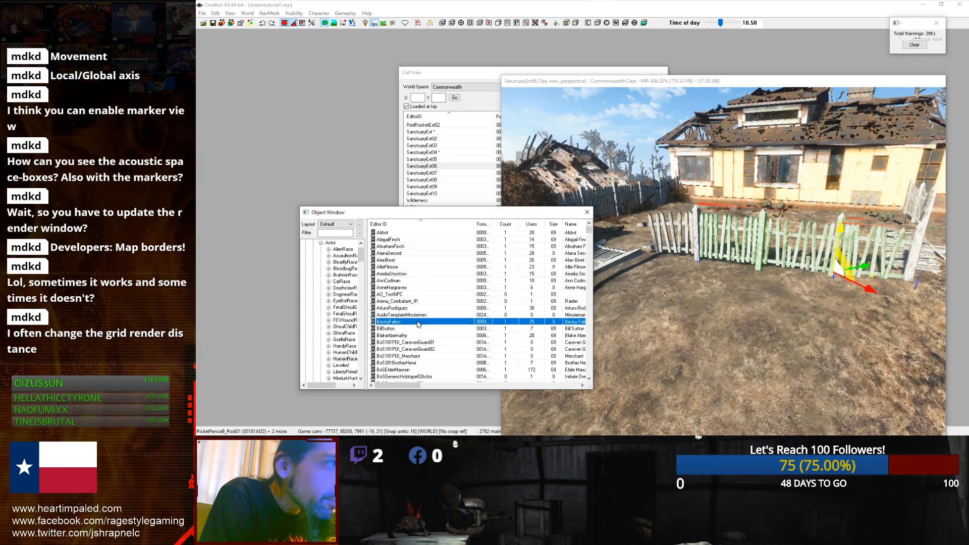
right_click(399, 273)
left_click(422, 279)
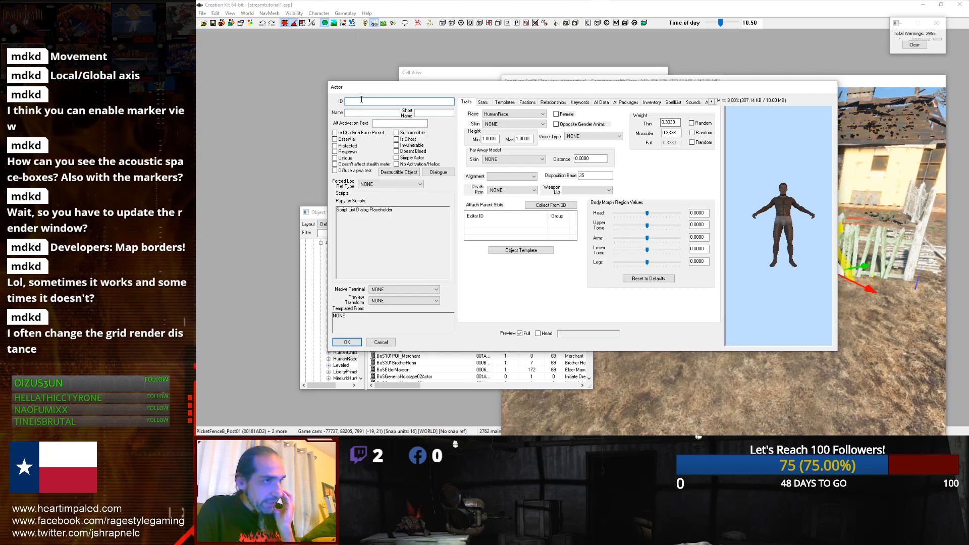
Step: Fill in the new actor's editor ID, full name and short name, and mark it Essential
type("00Emmanuel")
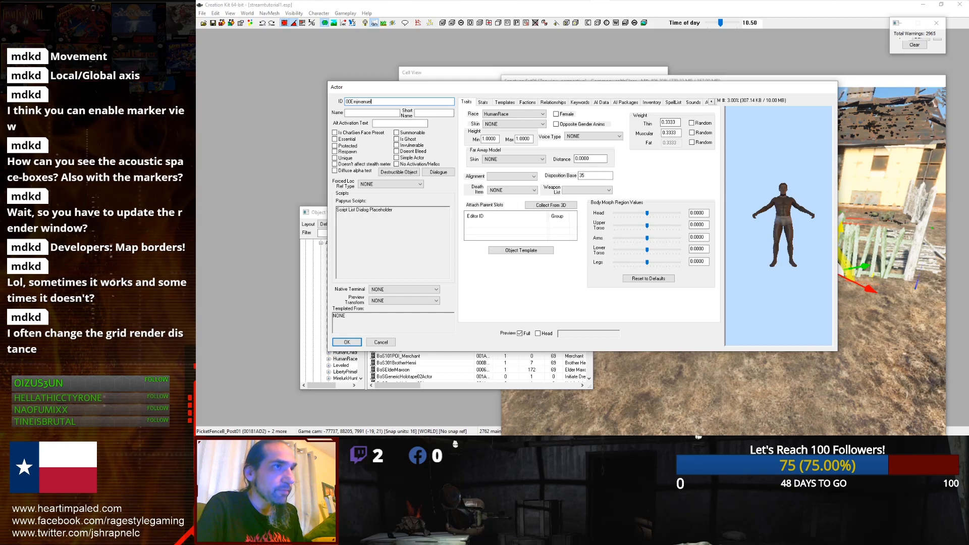
left_click(385, 114)
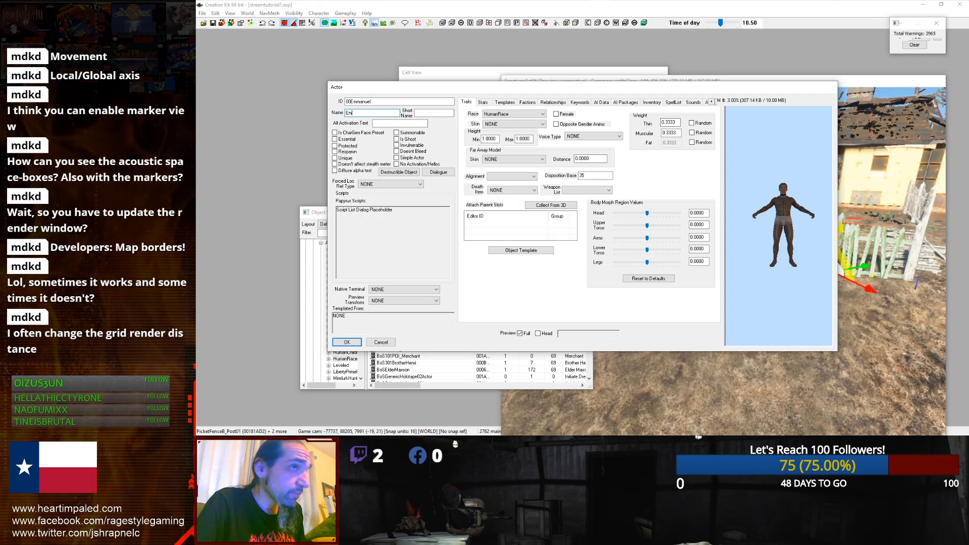
type("Emmanuel")
left_click(436, 113)
type("Jones")
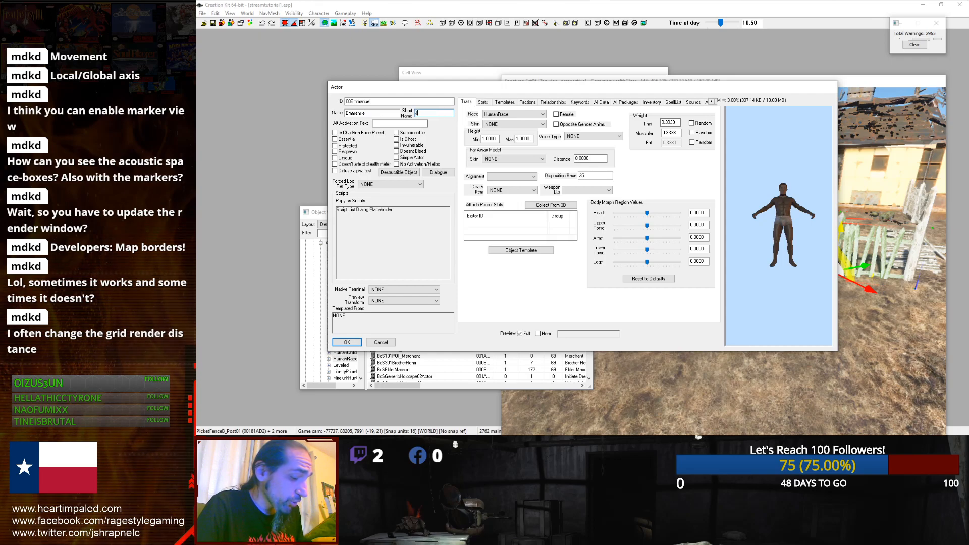
double_click(430, 113)
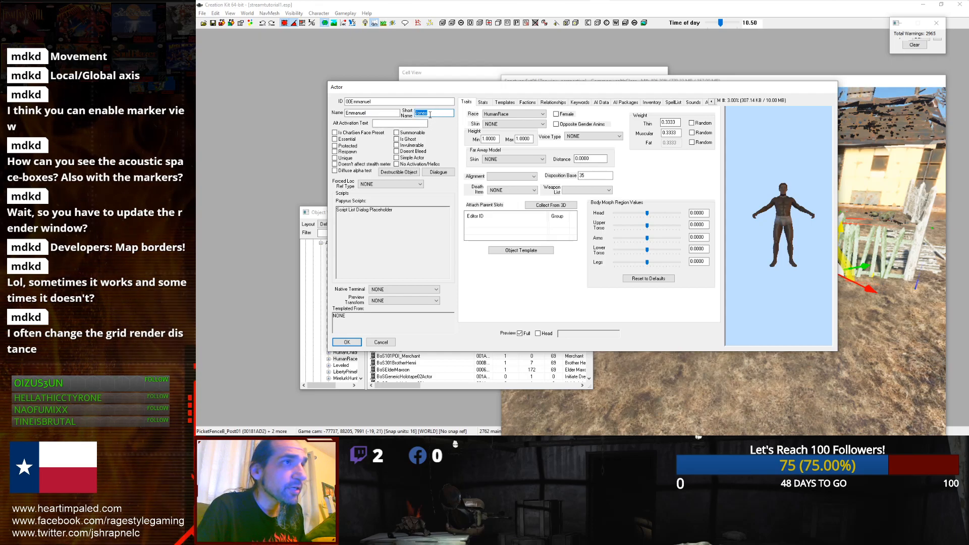
type("Manny")
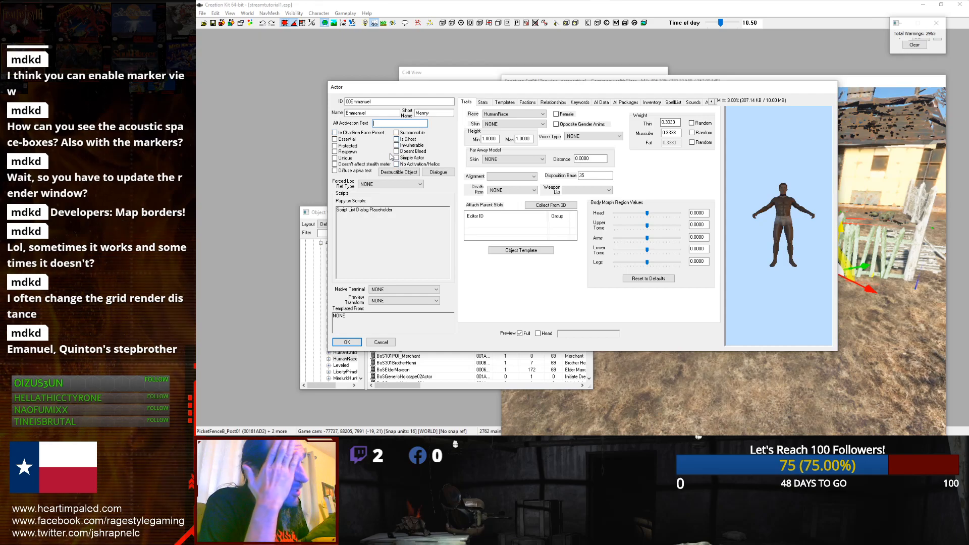
left_click(337, 141)
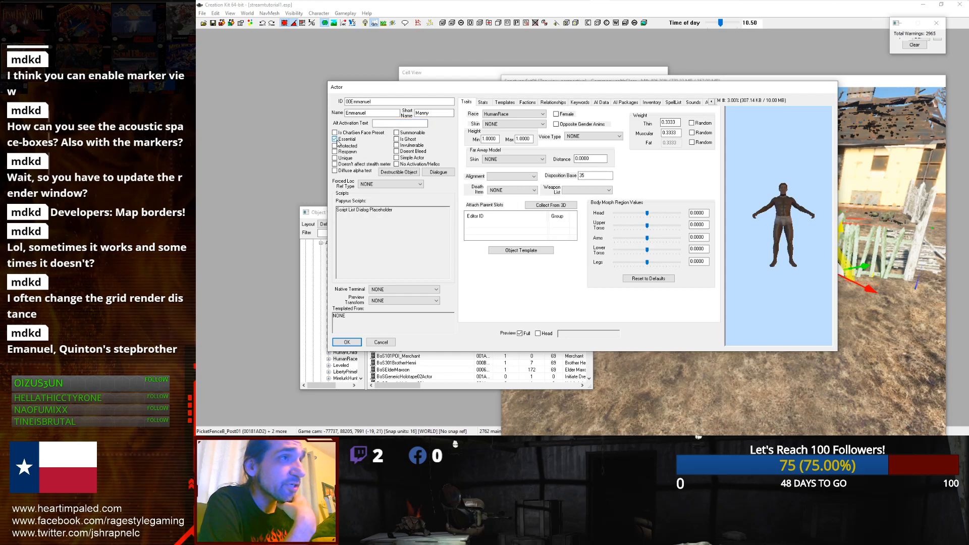
Step: Clear the actor's Essential flag and mark it Invulnerable
left_click(335, 146)
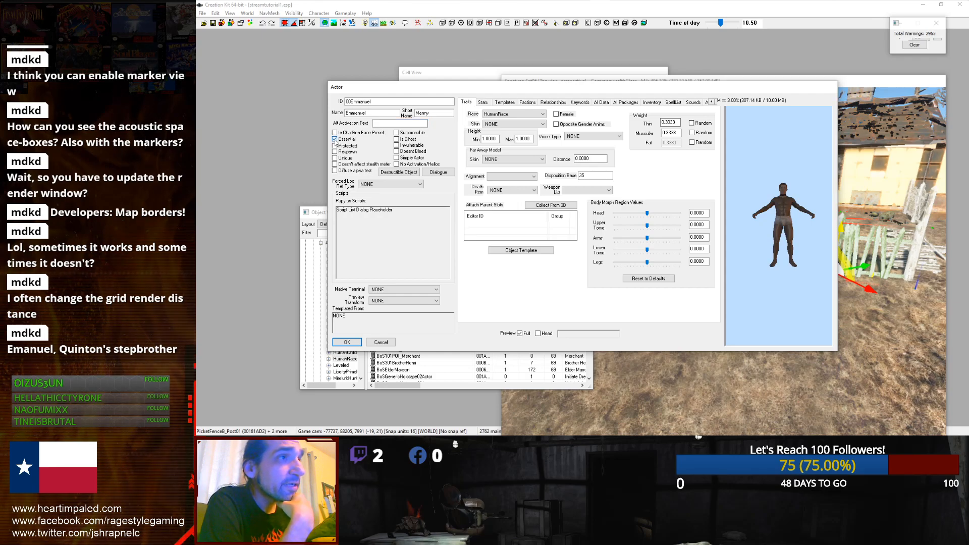
left_click(335, 145)
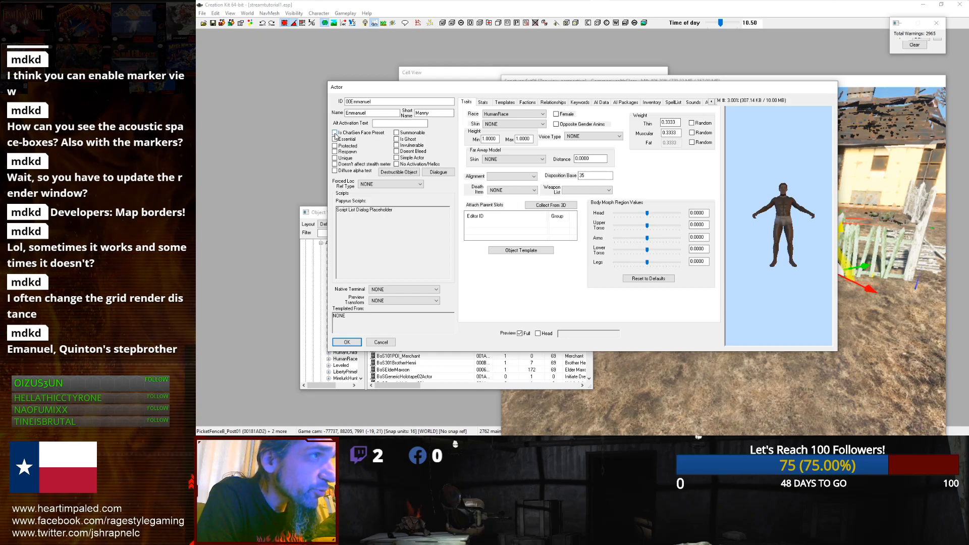
left_click(397, 140)
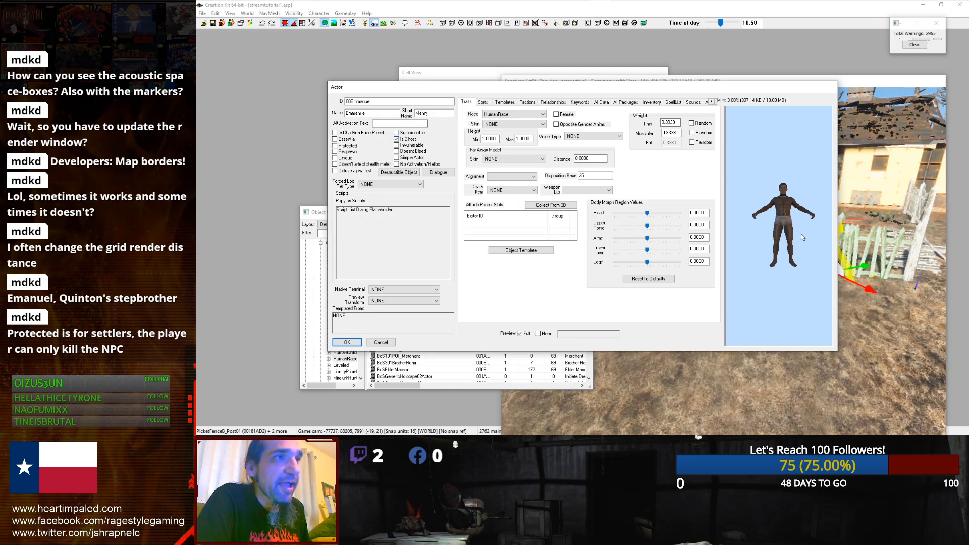
left_click(397, 139)
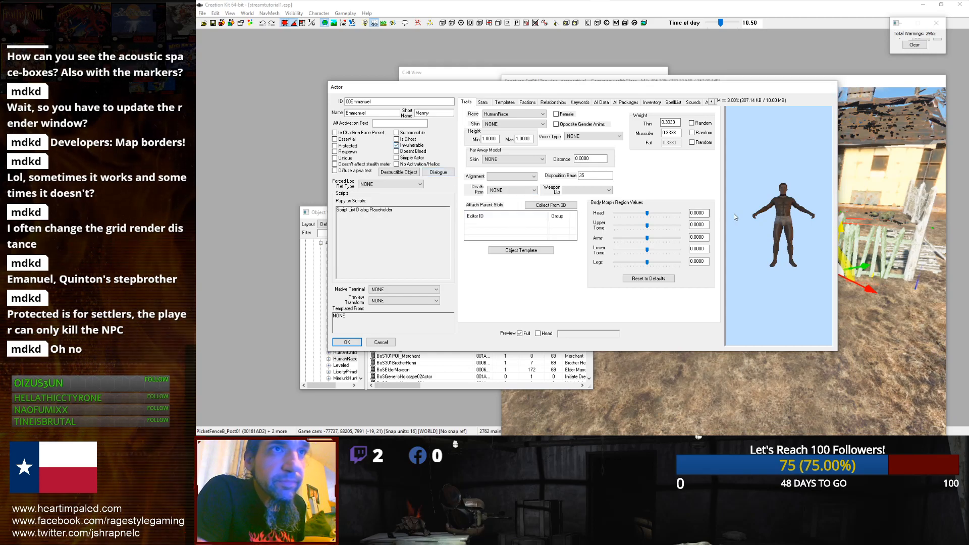
scroll(785, 211, "up", 5)
middle_click_drag(784, 207, 776, 226)
left_click_drag(838, 275, 966, 273)
left_click_drag(523, 92, 437, 143)
left_click_drag(882, 140, 929, 49)
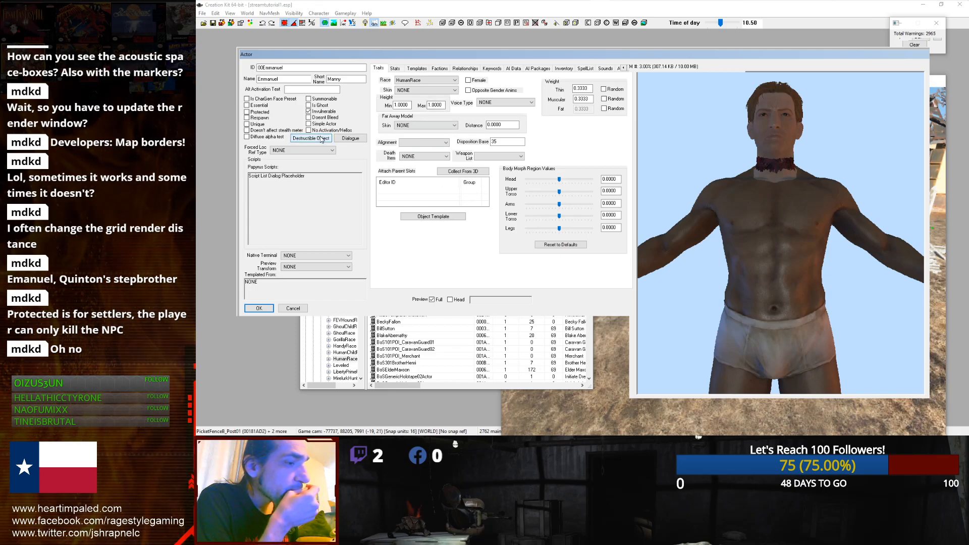
mouse_move(463, 2)
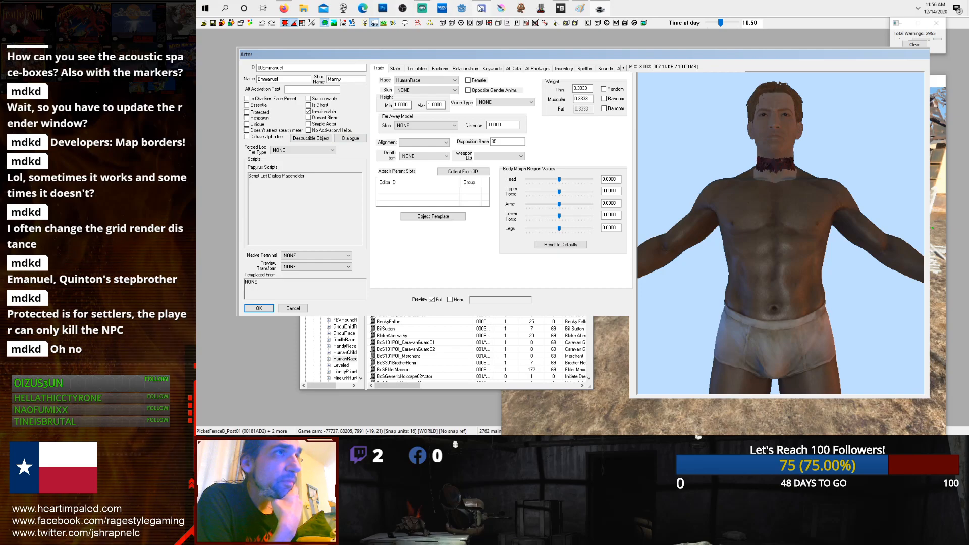
mouse_move(421, 7)
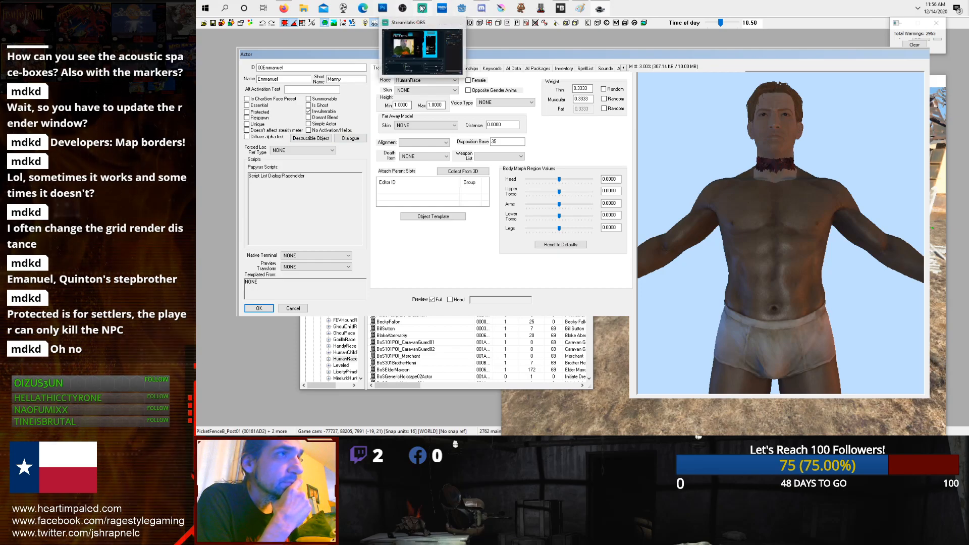
left_click(422, 8)
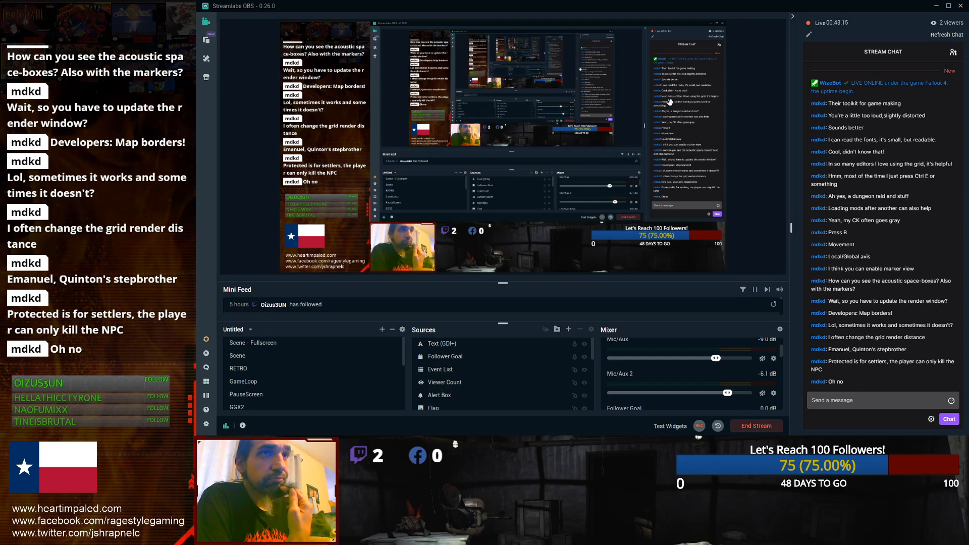
left_click(937, 7)
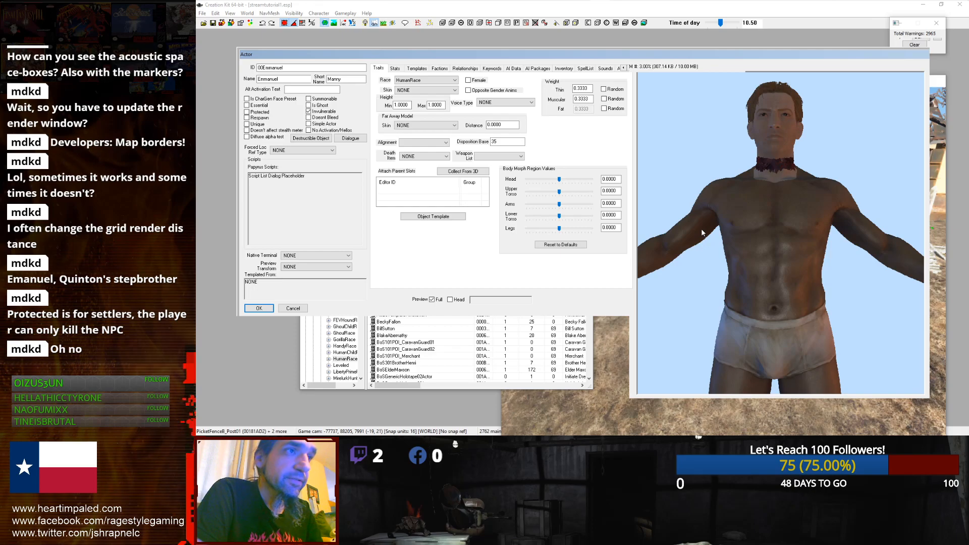
Step: Adjust the body morph sliders to upper torso 0.19, arms 0.47, lower torso 0.68 and legs 0.61
mouse_move(562, 196)
left_mouse_down()
mouse_move(574, 194)
mouse_move(543, 193)
mouse_move(574, 204)
left_mouse_up()
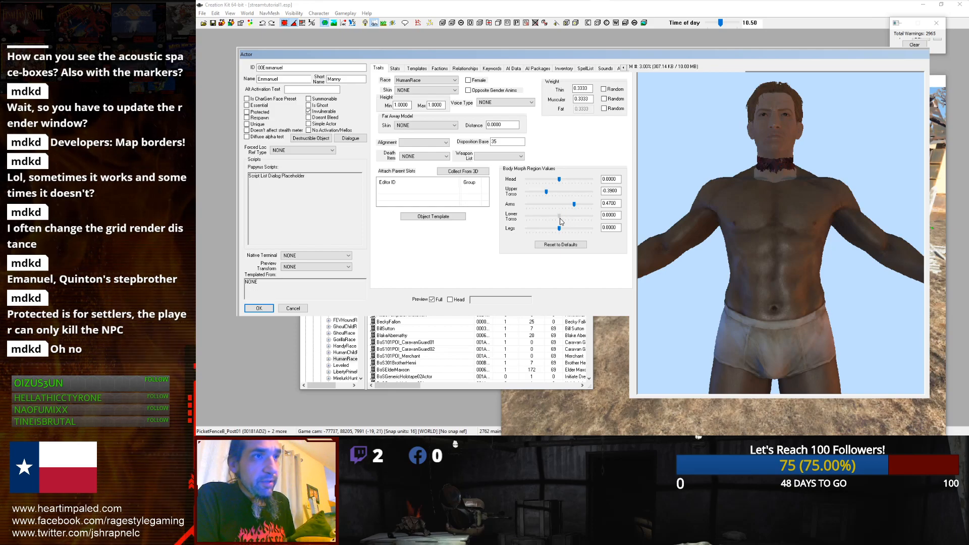
left_click_drag(563, 219, 564, 218)
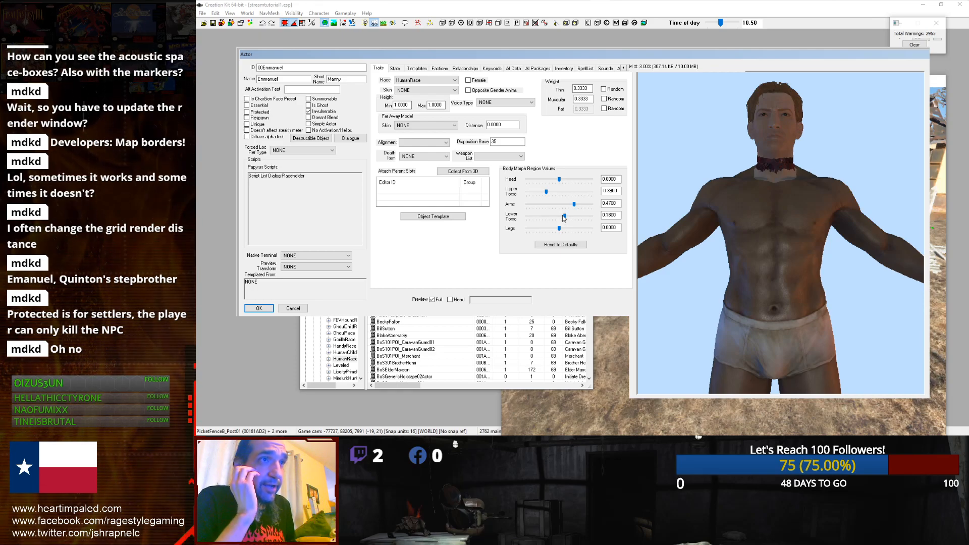
left_click_drag(567, 218, 563, 215)
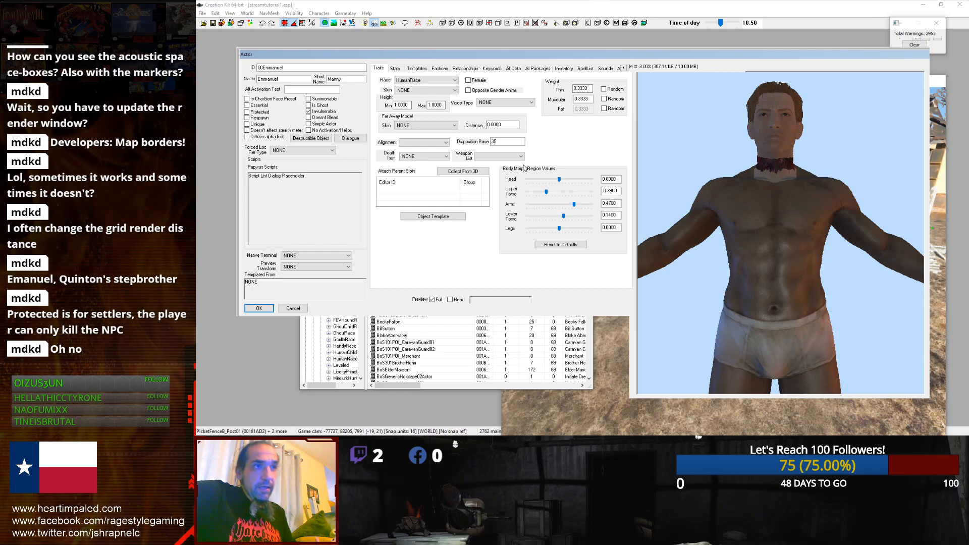
middle_click_drag(679, 165, 775, 191)
left_click_drag(562, 216, 539, 230)
left_click_drag(546, 193, 574, 197)
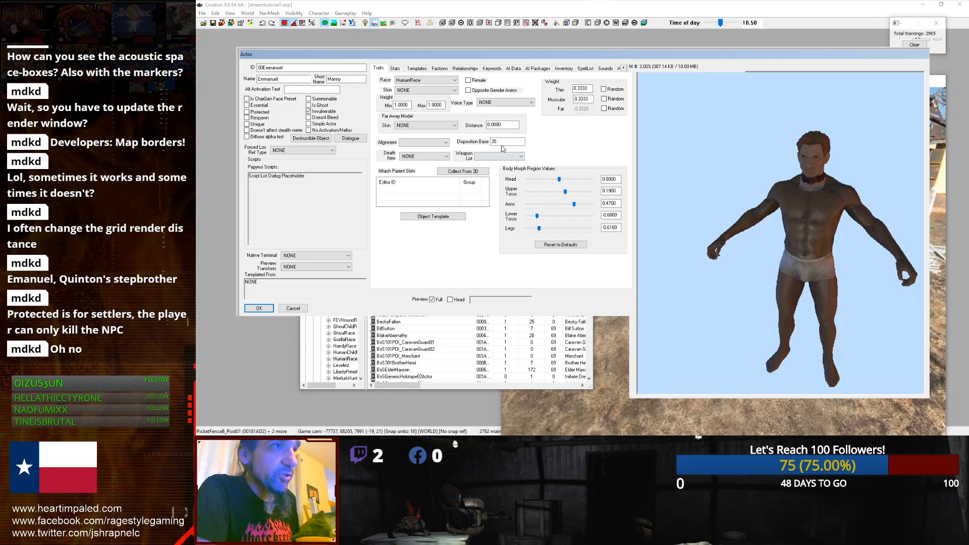
Step: Set the actor's minimum and maximum height to 0.96
double_click(409, 107)
double_click(443, 105)
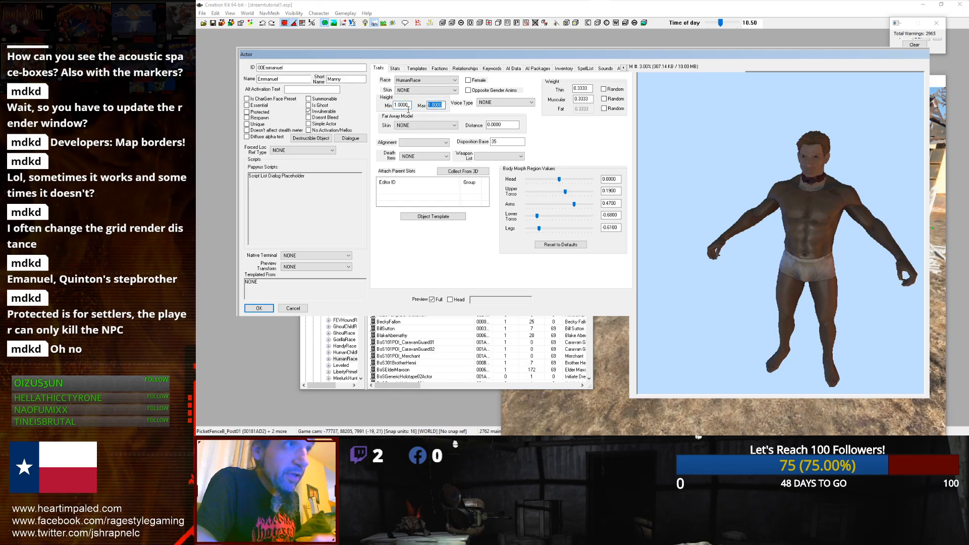
type("0")
type("10")
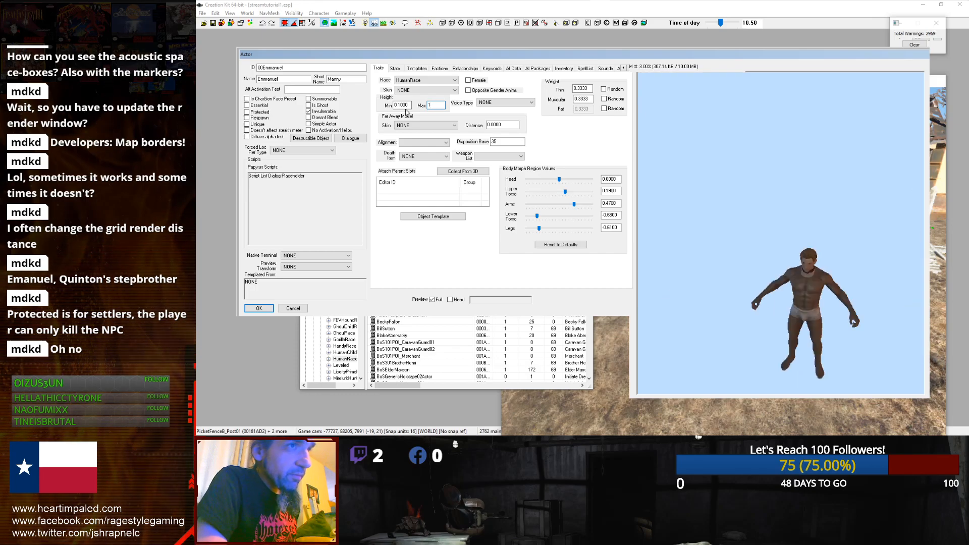
left_click_drag(408, 106, 379, 103)
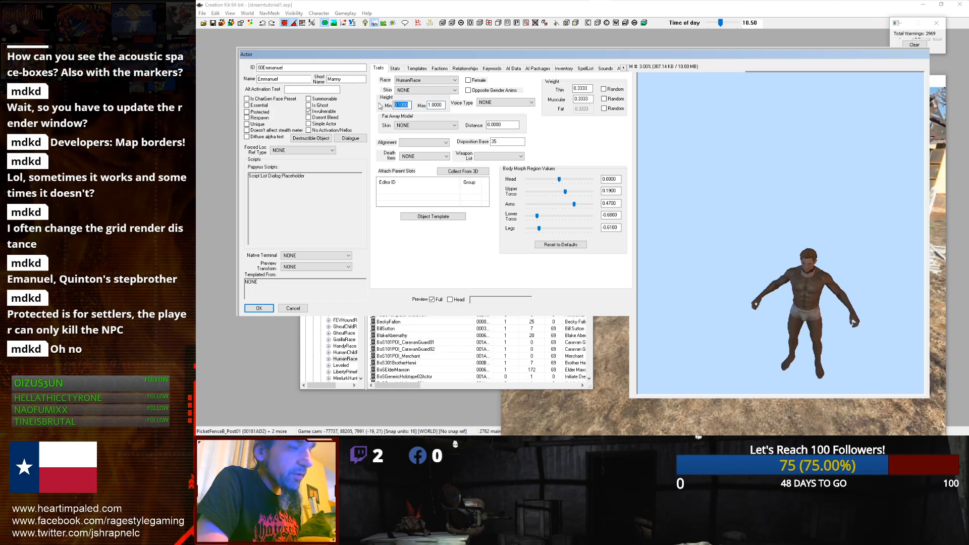
type("1")
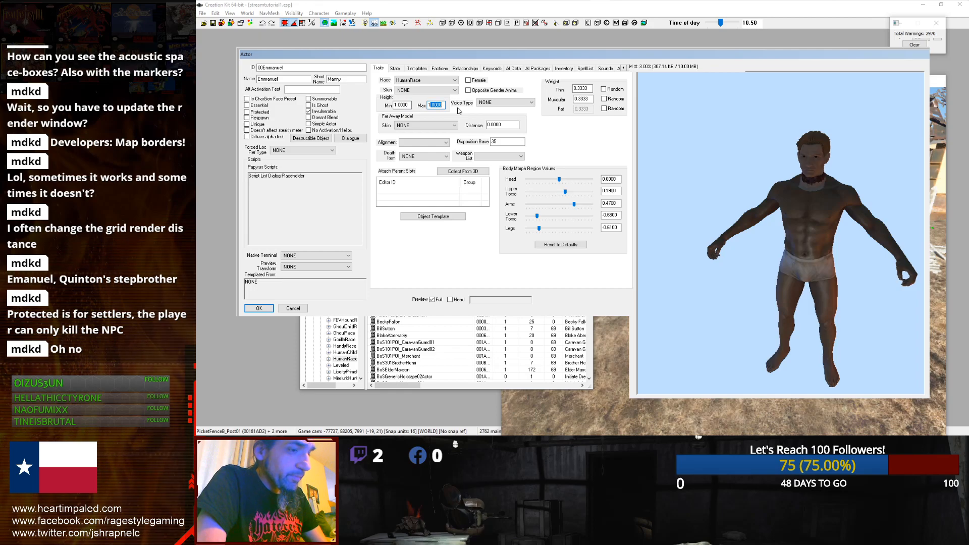
type("0")
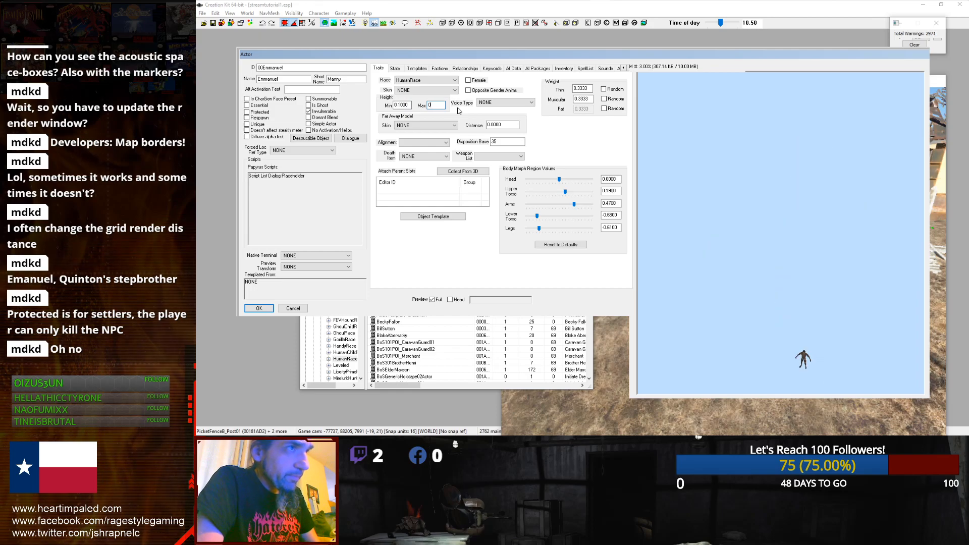
type(".")
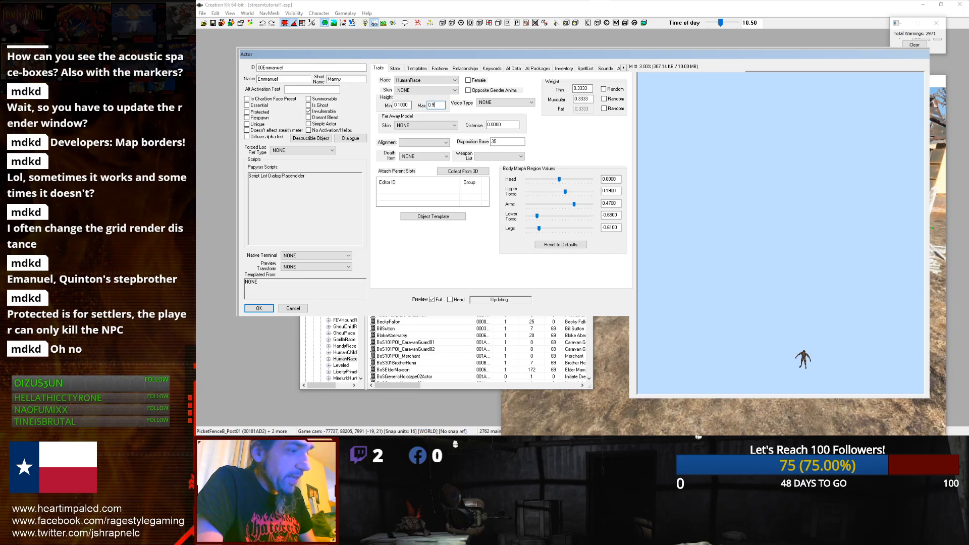
type("93")
left_click(714, 216)
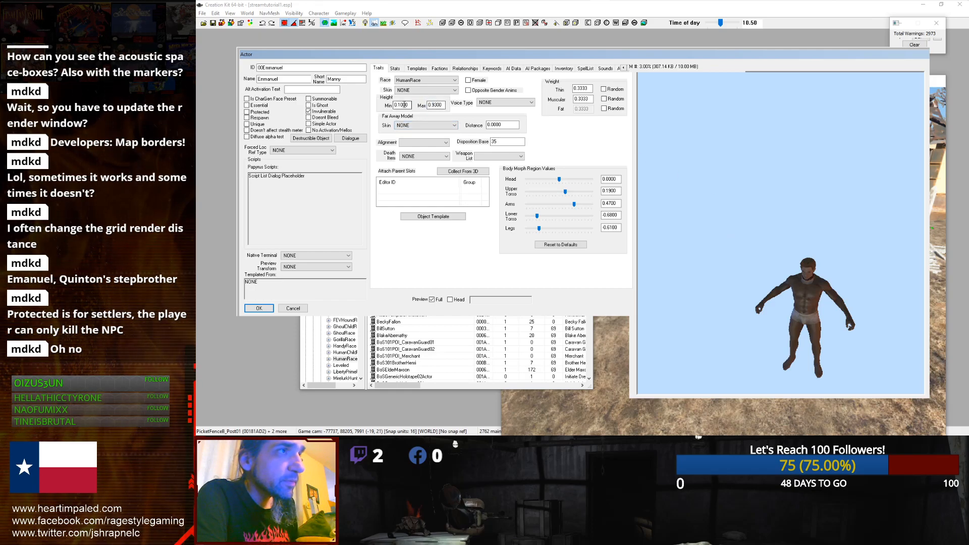
left_click(400, 106)
type("0.96")
left_click(714, 221)
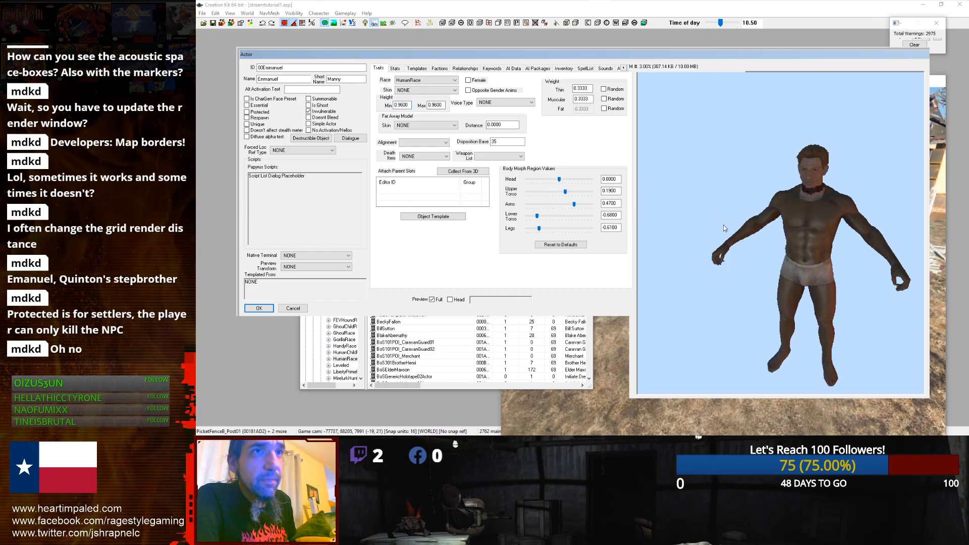
Step: Mark the actor as Unique and confirm the actor record
left_click(810, 228)
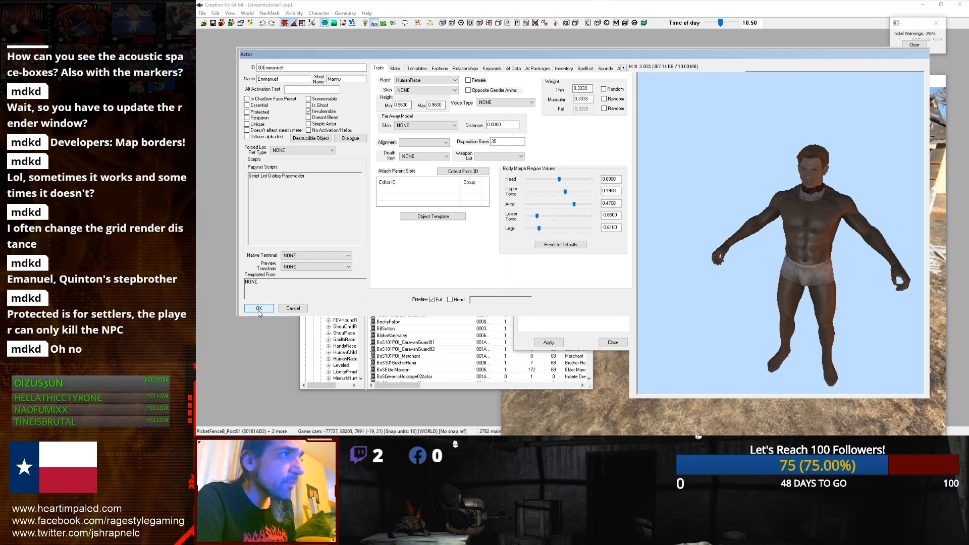
left_click(248, 125)
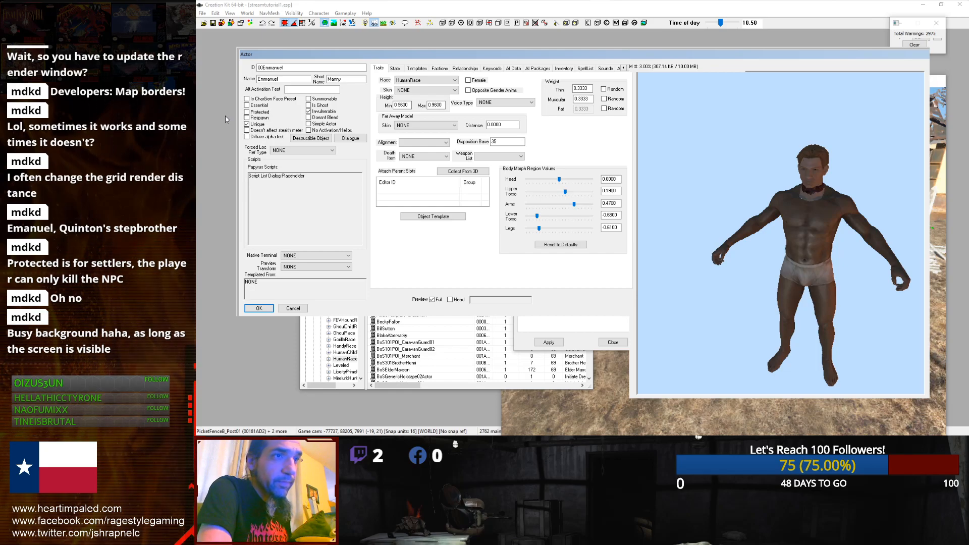
left_click(544, 344)
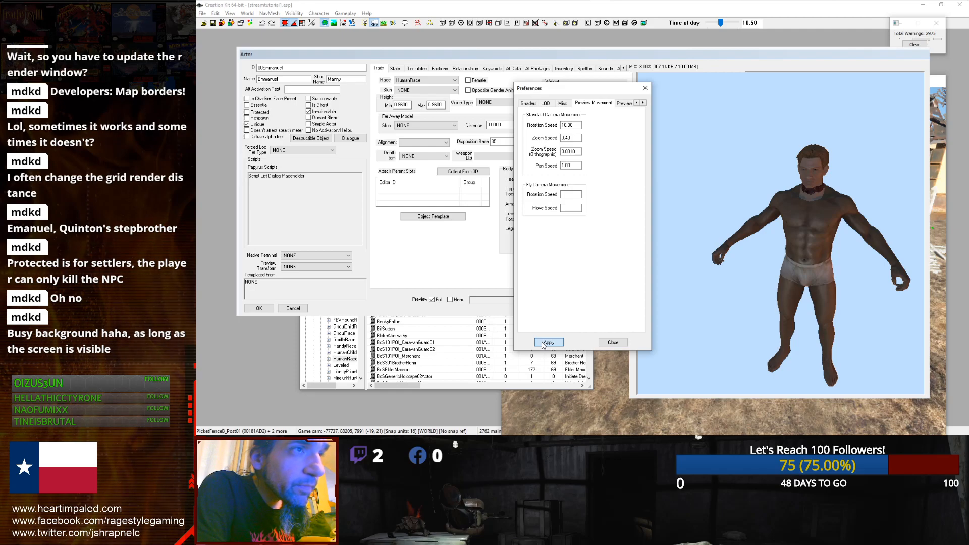
left_click(612, 343)
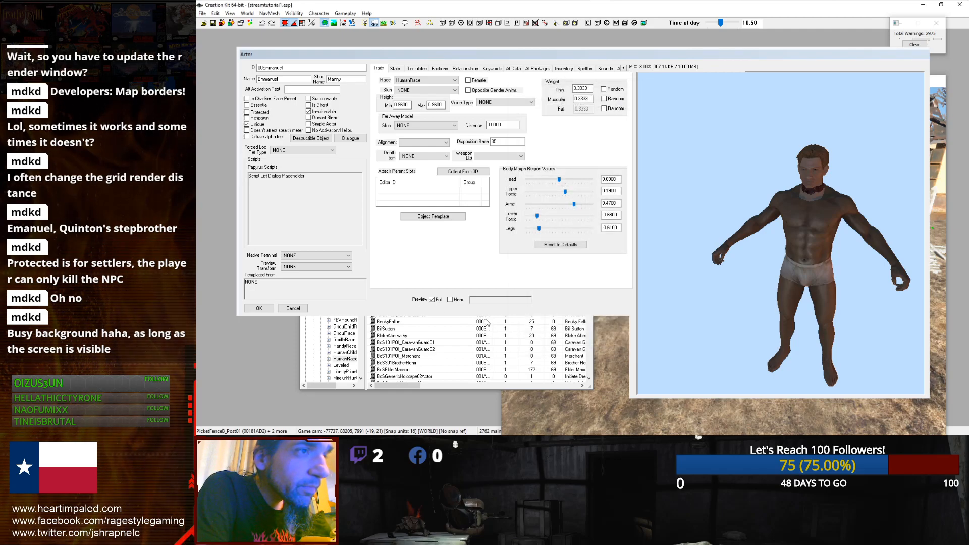
left_click(259, 308)
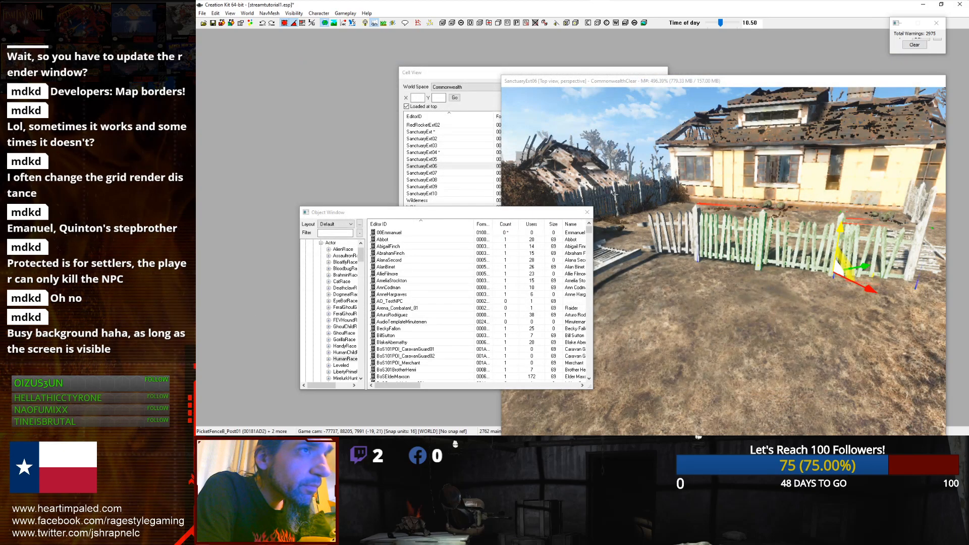
Step: Reopen the Emmanuel actor and set its default outfit to MS10CaseyOutfit
scroll(596, 206, "down", 2)
scroll(647, 201, "up", 5)
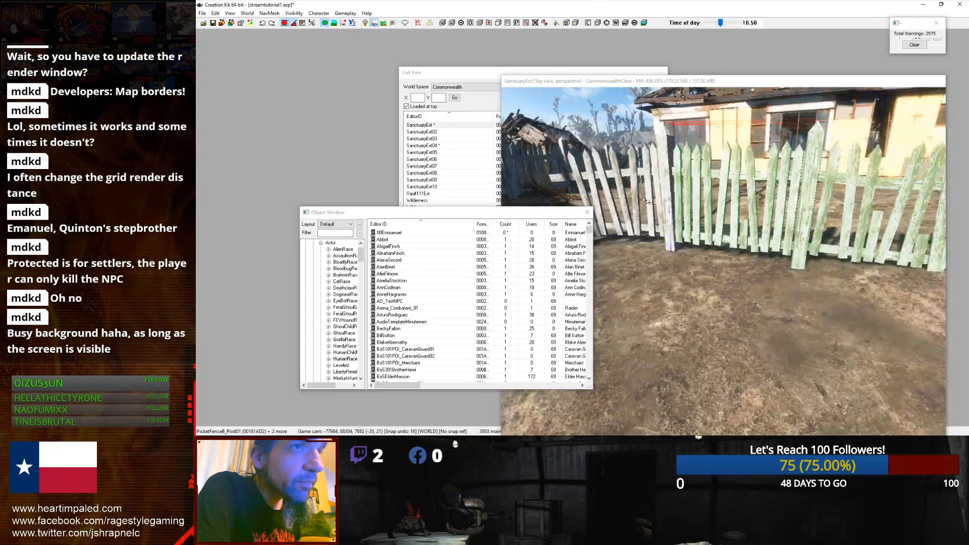
scroll(647, 202, "down", 5)
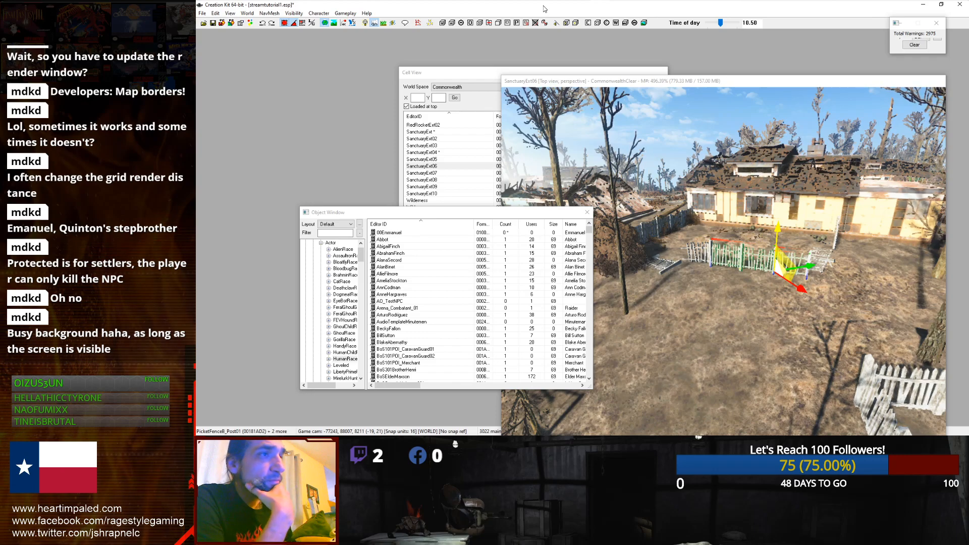
left_click(386, 232)
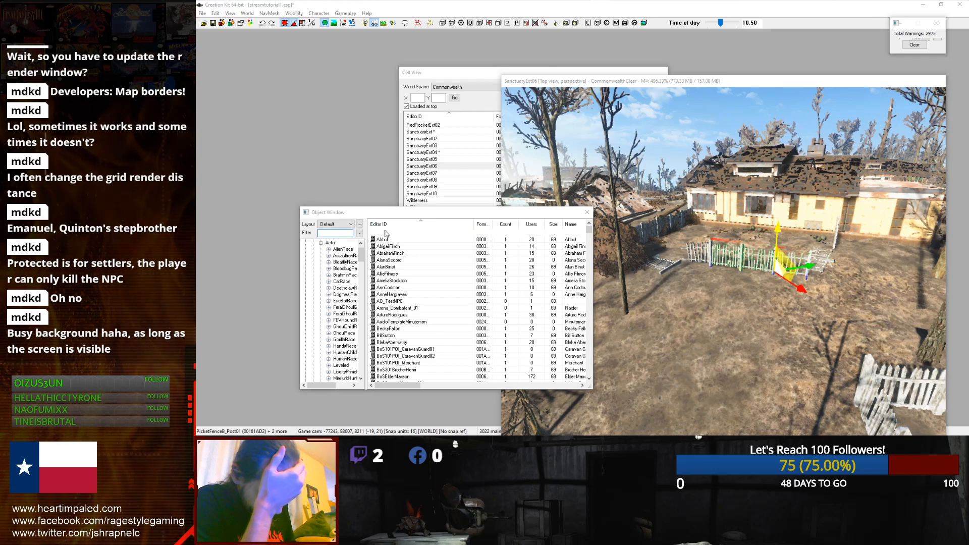
double_click(386, 232)
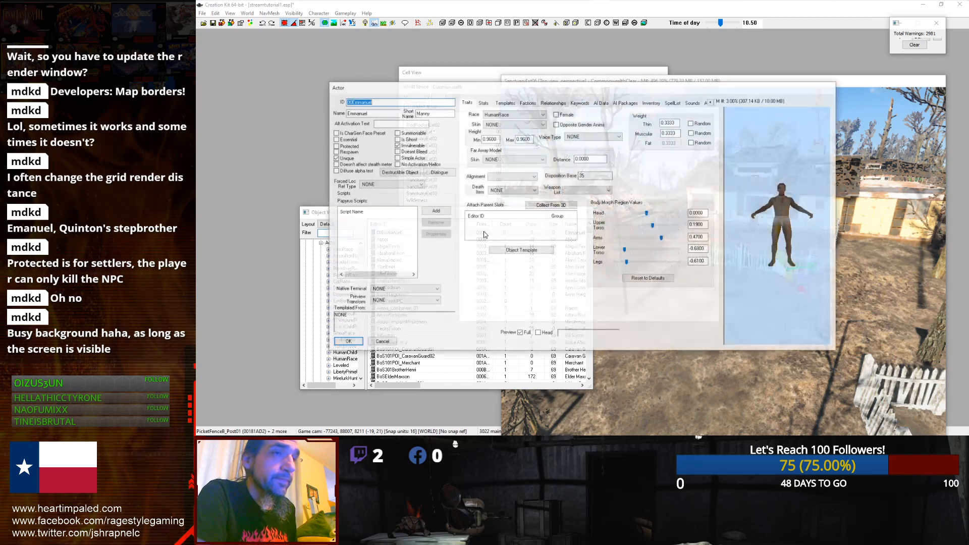
left_click(625, 103)
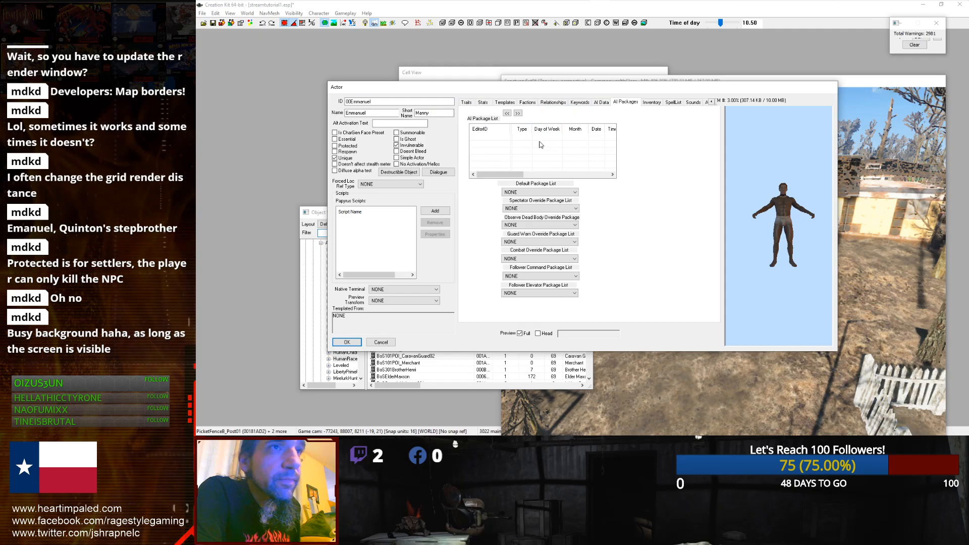
left_click(652, 103)
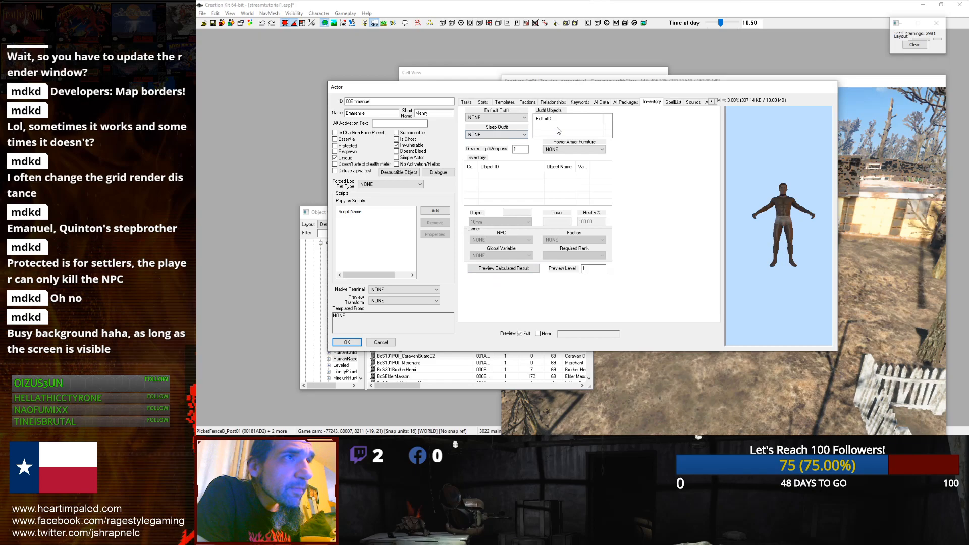
left_click(524, 117)
left_click_drag(567, 137, 566, 225)
left_click(501, 209)
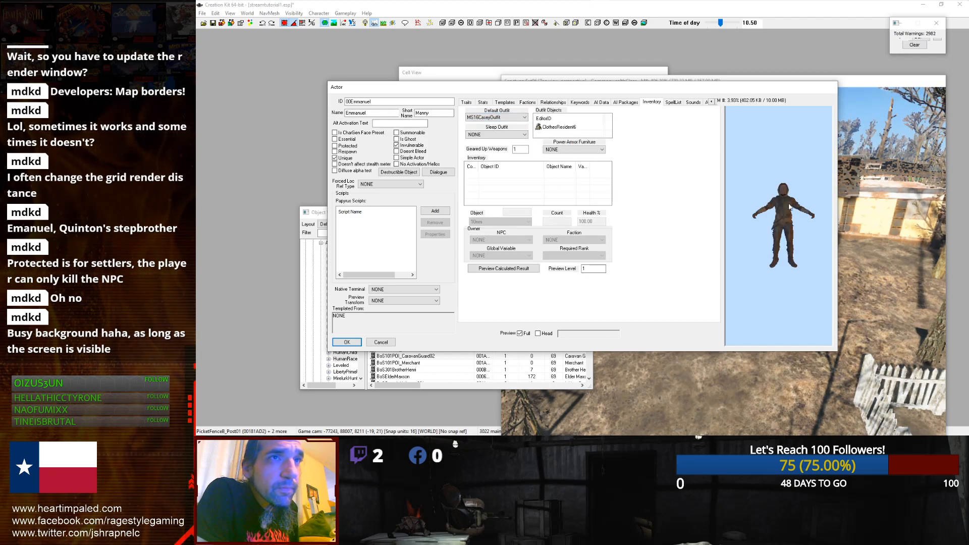
scroll(773, 220, "up", 5)
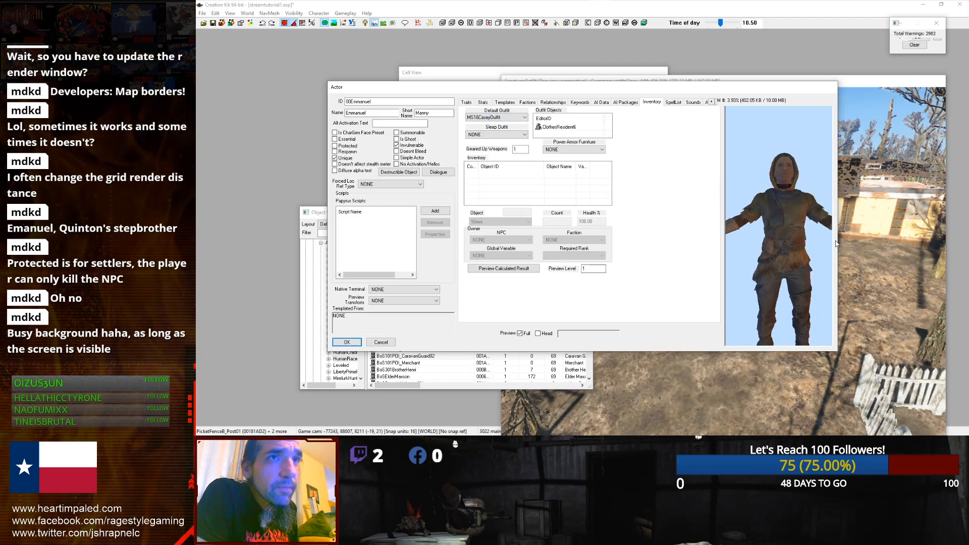
left_click_drag(839, 254, 952, 260)
left_click_drag(630, 91, 501, 138)
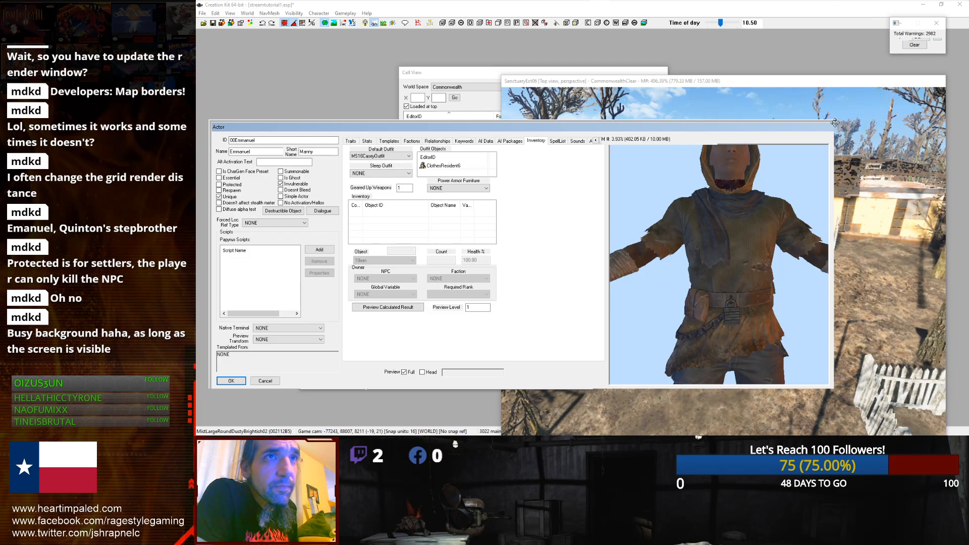
scroll(686, 222, "down", 5)
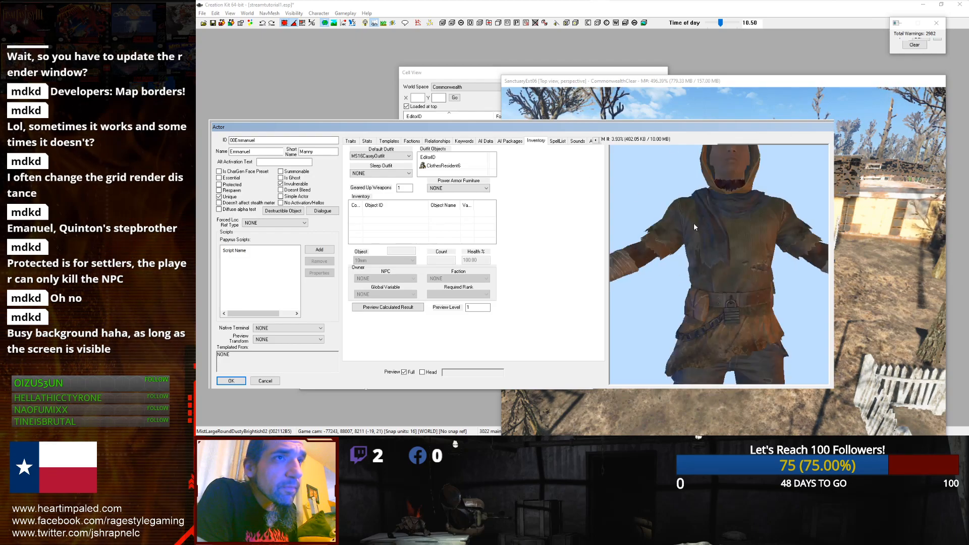
Step: Set the Emmanuel actor's default outfit to NelsonLatimerOutfit, rotating the preview to check it
mouse_move(696, 260)
left_mouse_down()
mouse_move(688, 258)
mouse_move(697, 271)
left_mouse_up()
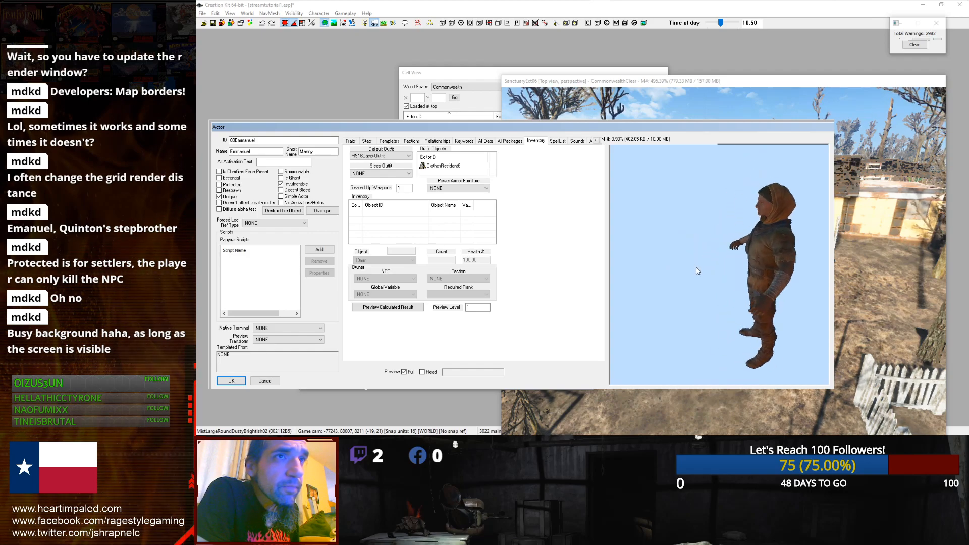
left_click(394, 156)
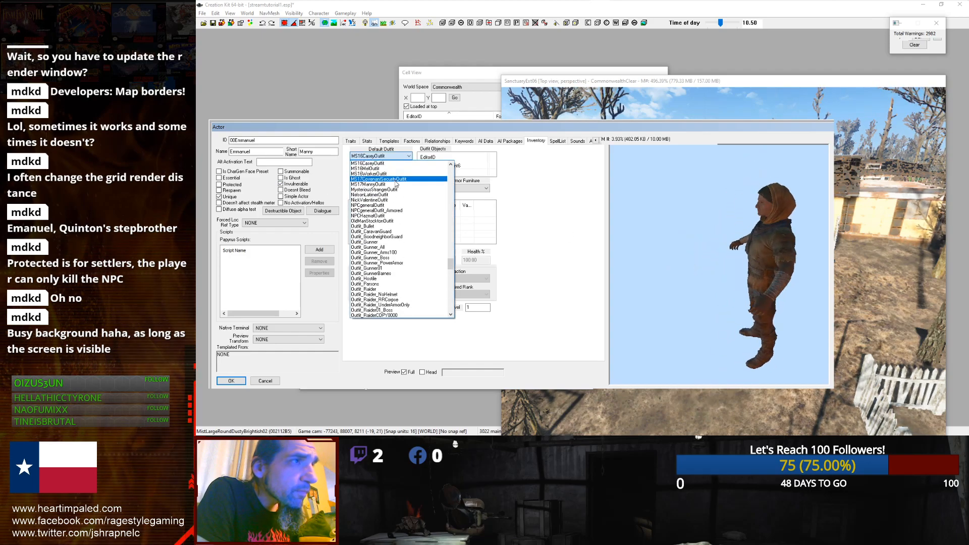
left_click(393, 195)
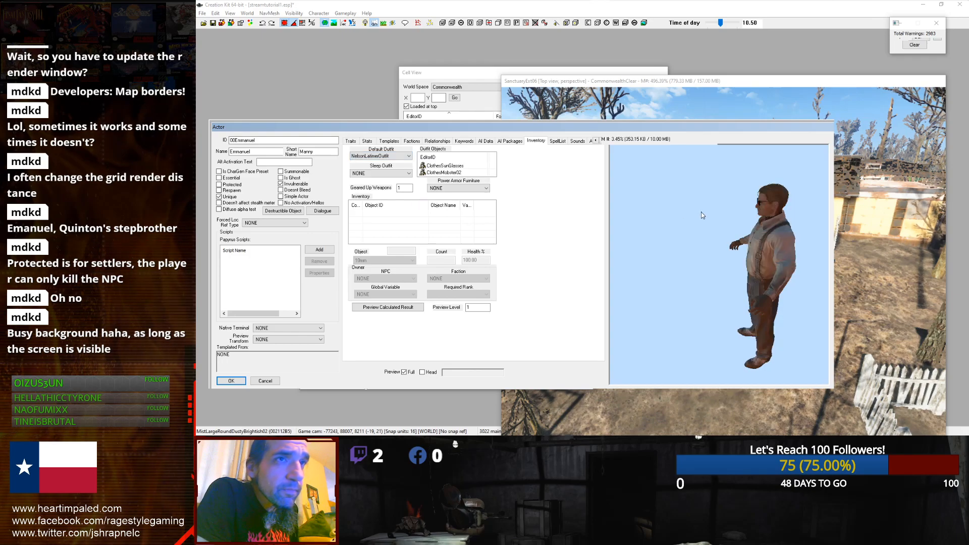
left_click_drag(775, 190, 755, 200)
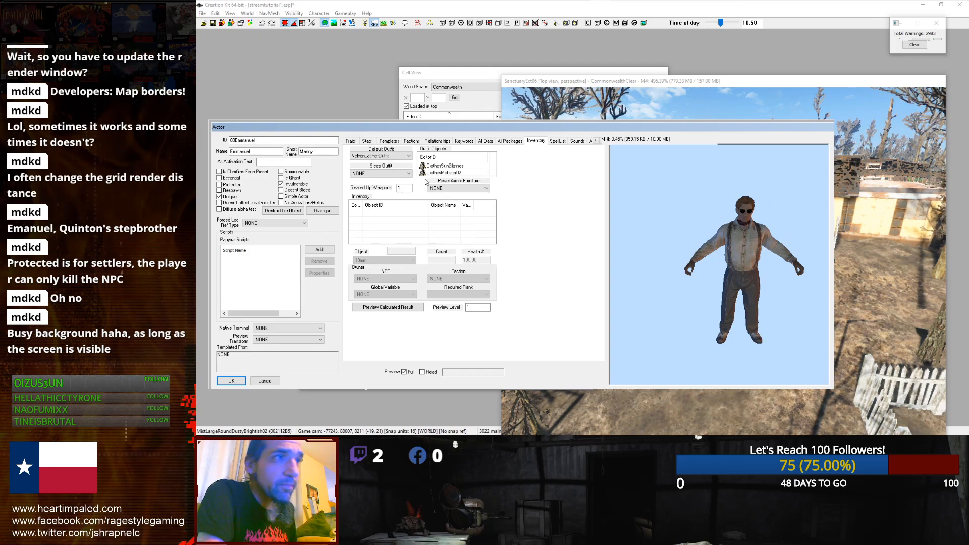
Step: Set the sleep outfit to InstituteScientistAdvSys and confirm the actor record
left_click(387, 173)
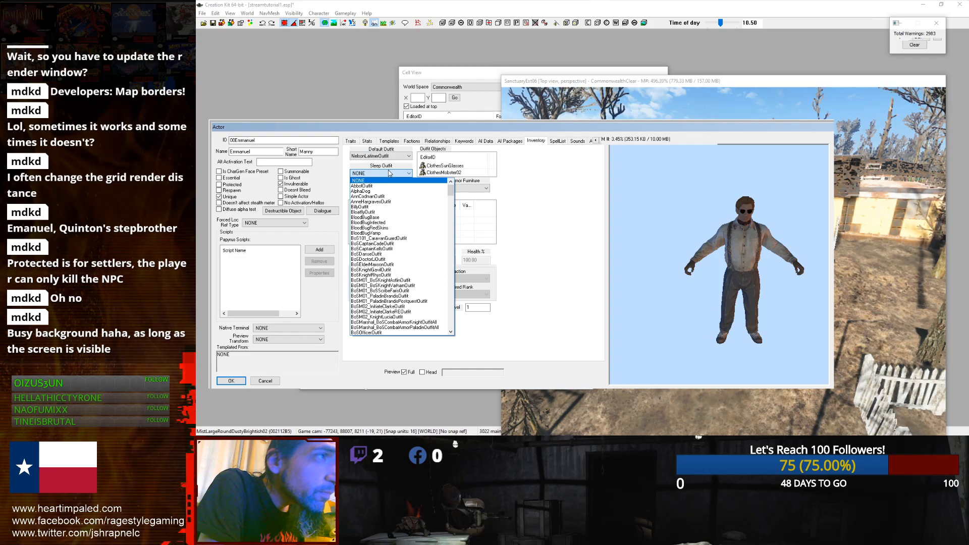
left_click_drag(451, 191, 453, 251)
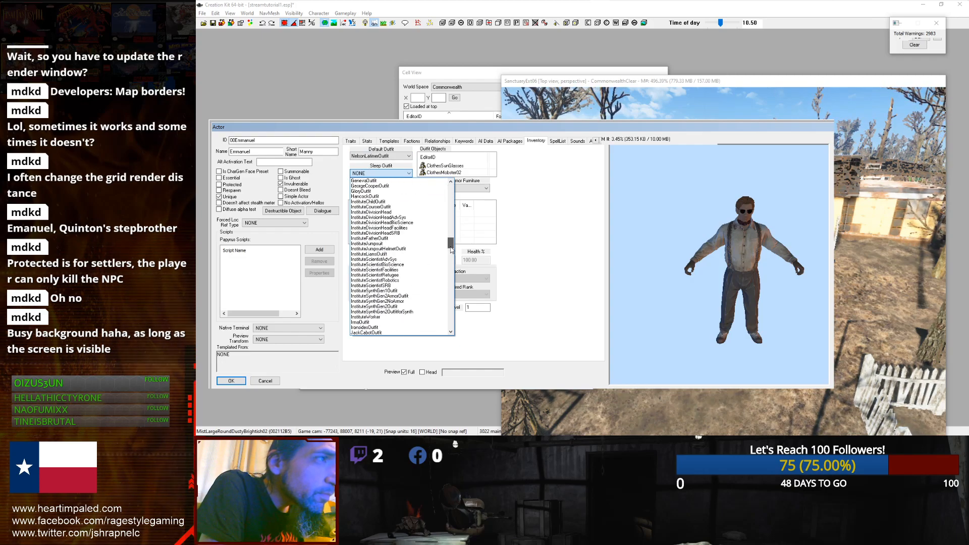
left_click(398, 261)
left_click(397, 158)
left_click(396, 158)
left_click(407, 157)
left_click(407, 158)
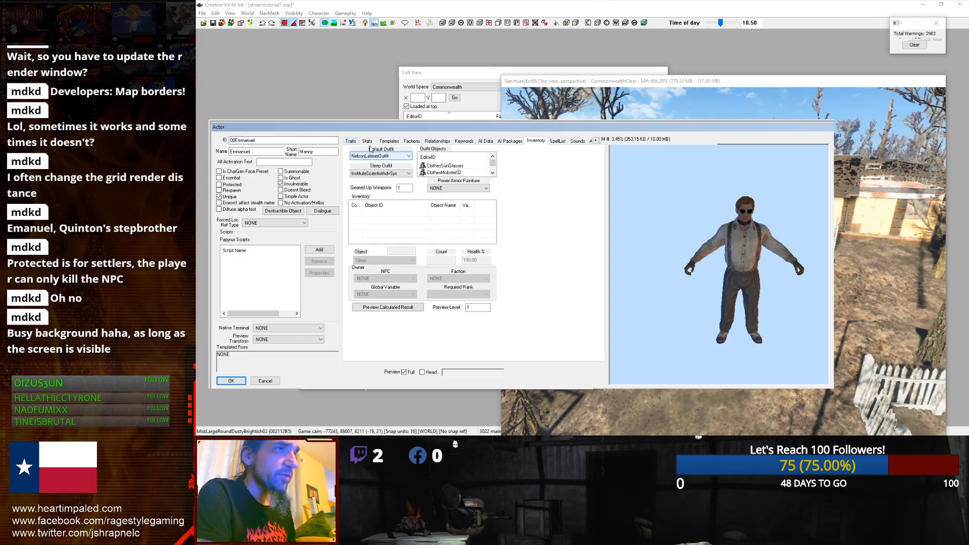
left_click(228, 381)
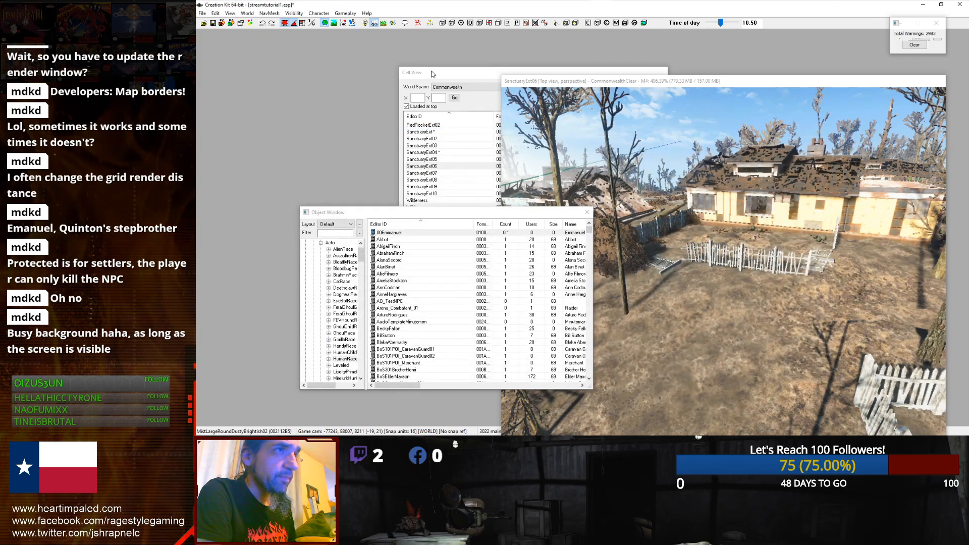
Step: Filter the object window for nelson and browse the category tree for the matching records
left_click(335, 233)
type("nelson")
scroll(335, 272, "down", 3)
scroll(336, 272, "down", 5)
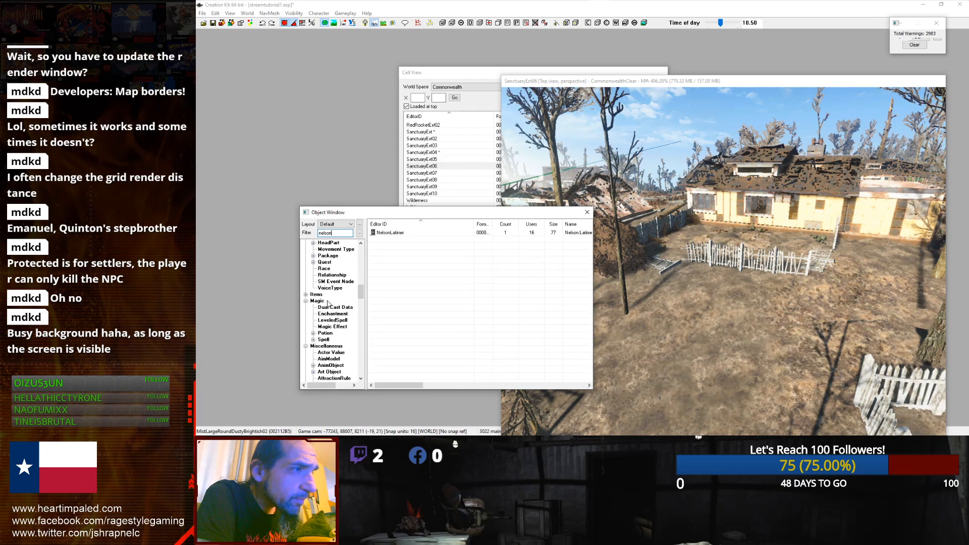
scroll(319, 361, "down", 2)
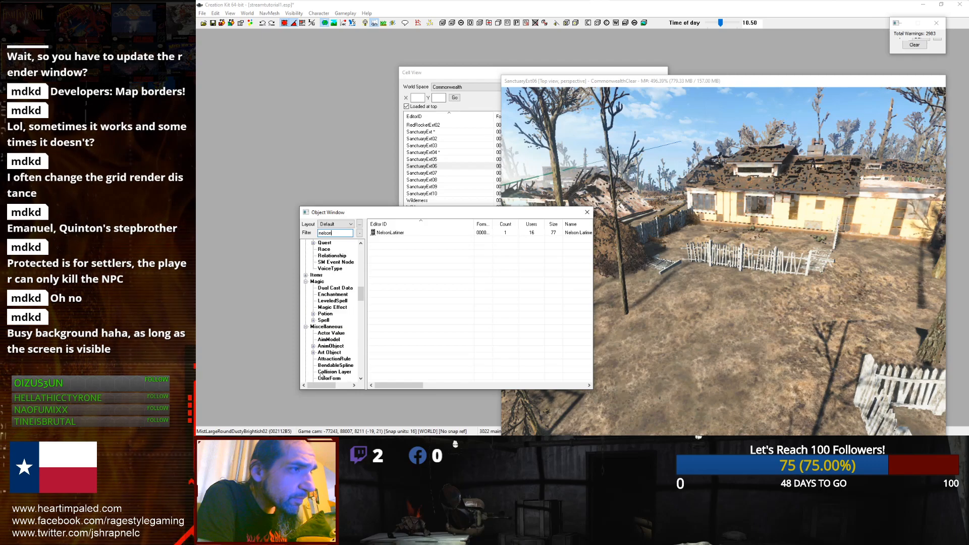
scroll(321, 364, "down", 1)
scroll(321, 365, "down", 6)
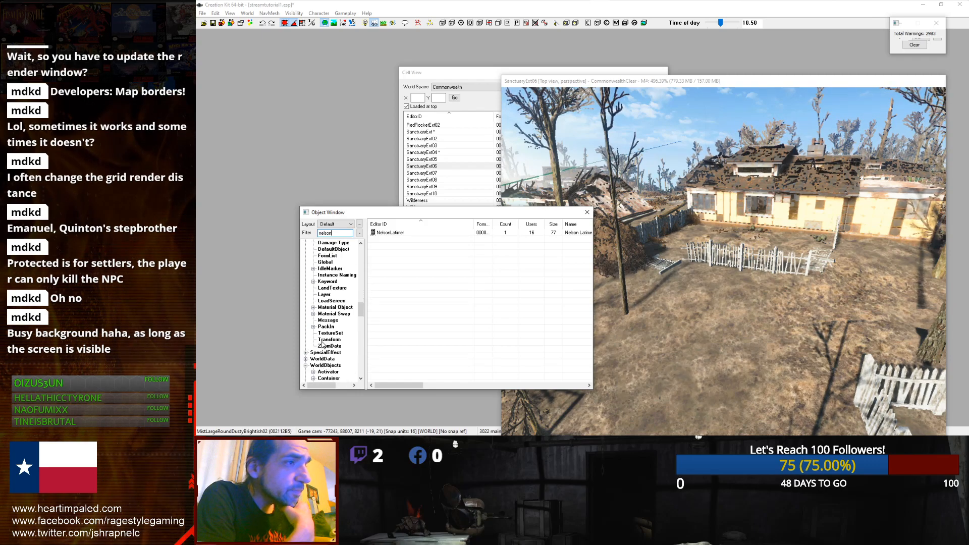
scroll(323, 333, "down", 3)
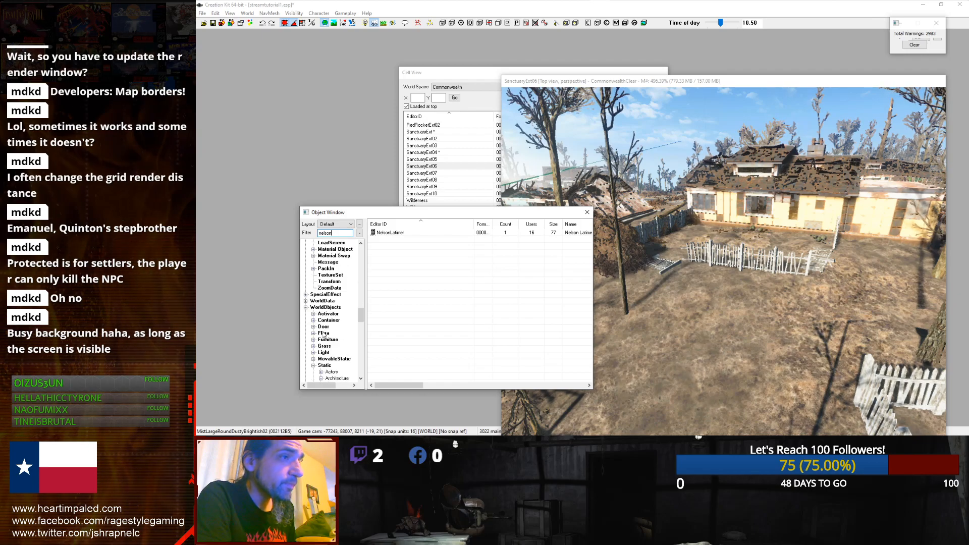
scroll(305, 319, "up", 12)
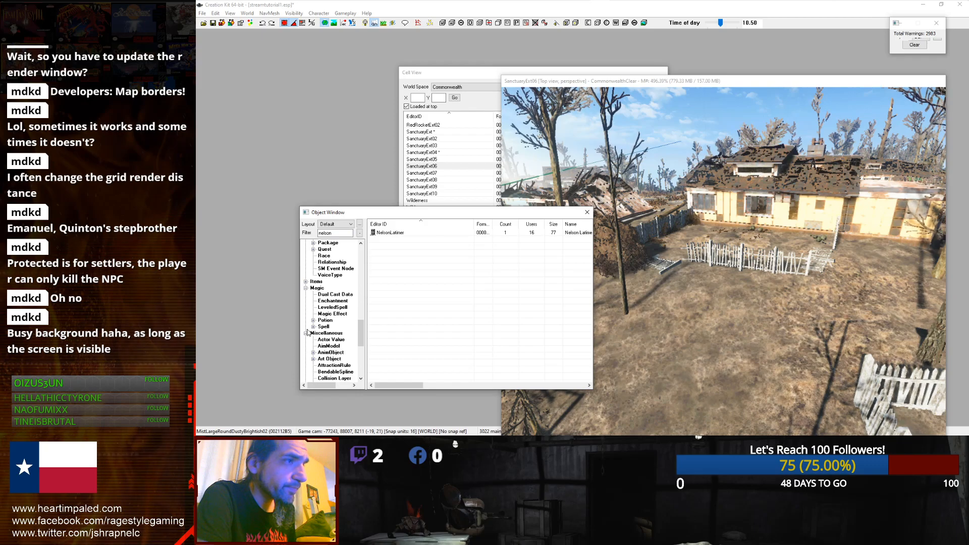
left_click(306, 333)
left_click(306, 302)
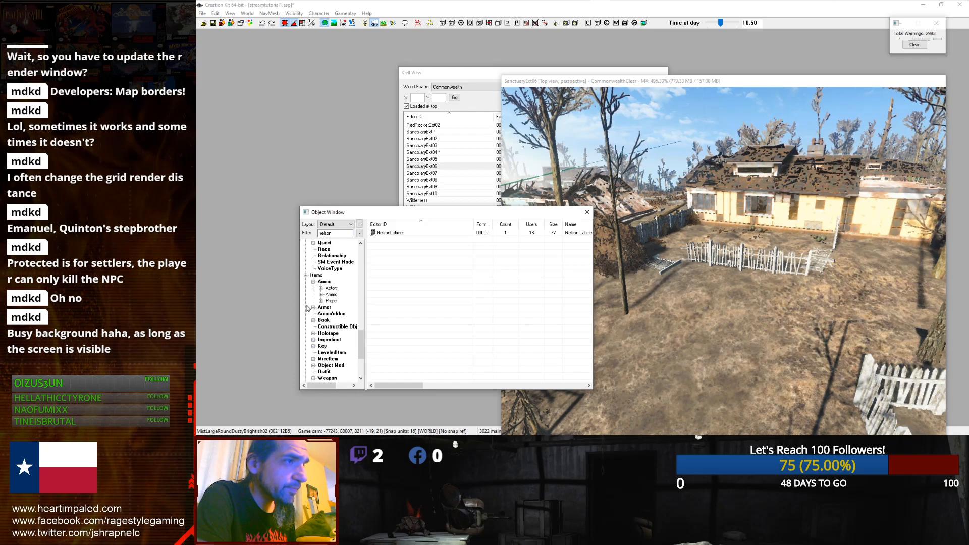
left_click(321, 308)
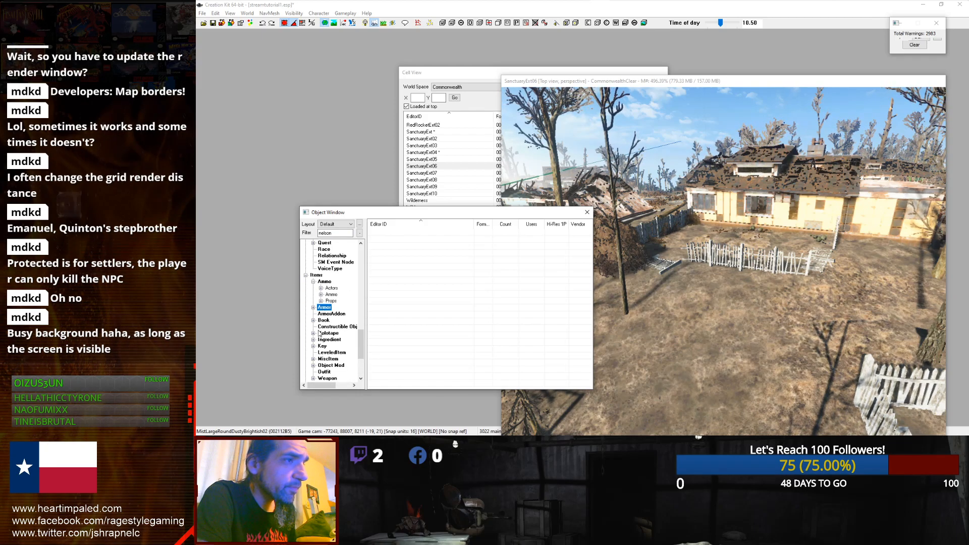
scroll(319, 343, "down", 1)
left_click(313, 263)
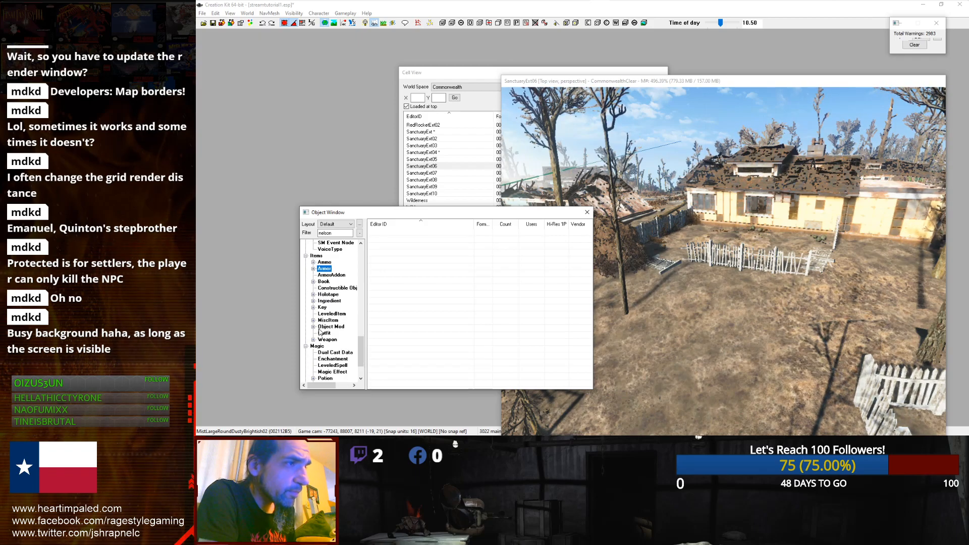
left_click(314, 269)
scroll(329, 297, "down", 7)
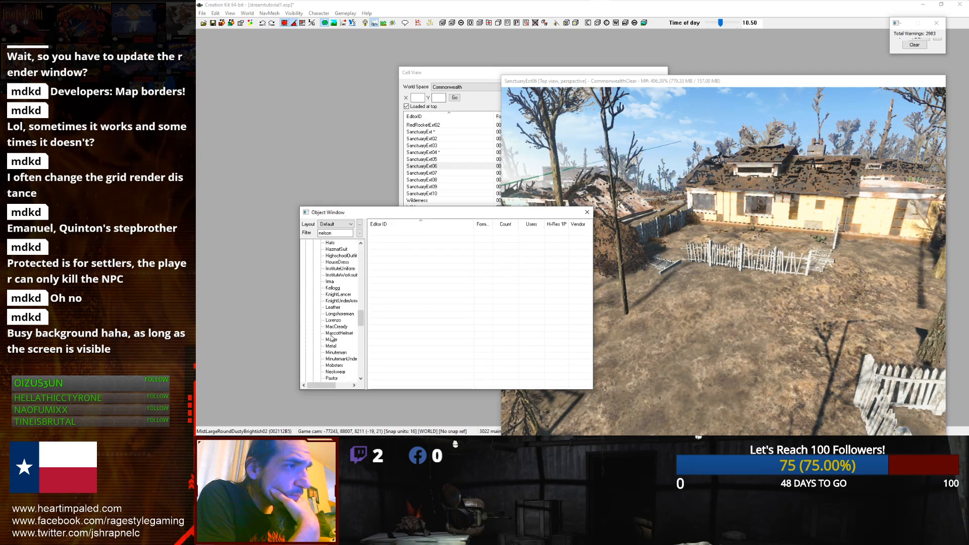
scroll(331, 339, "up", 11)
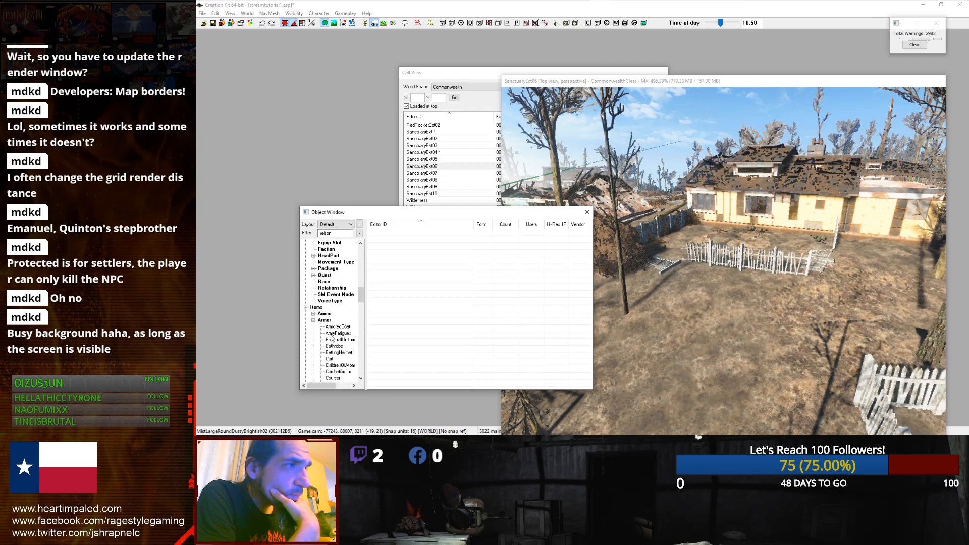
left_click(305, 308)
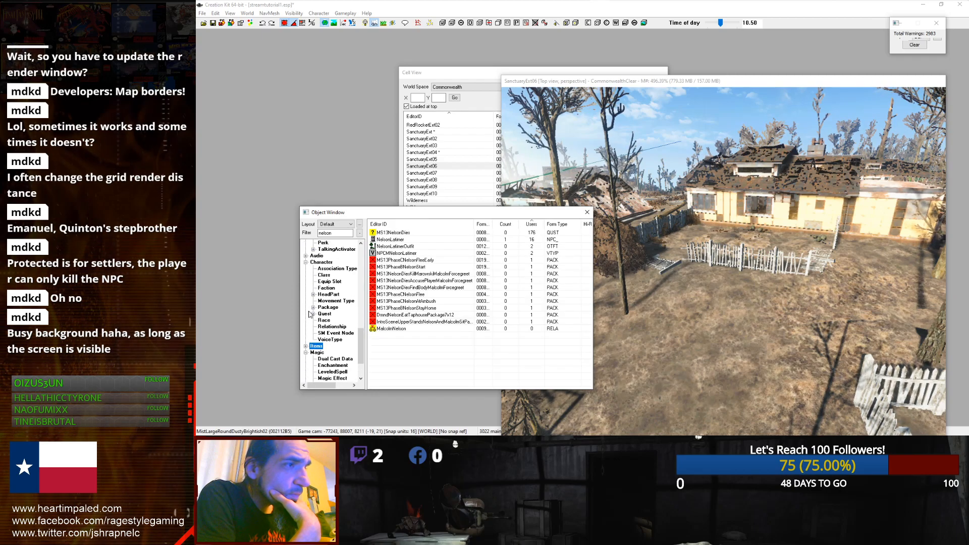
scroll(310, 314, "up", 1)
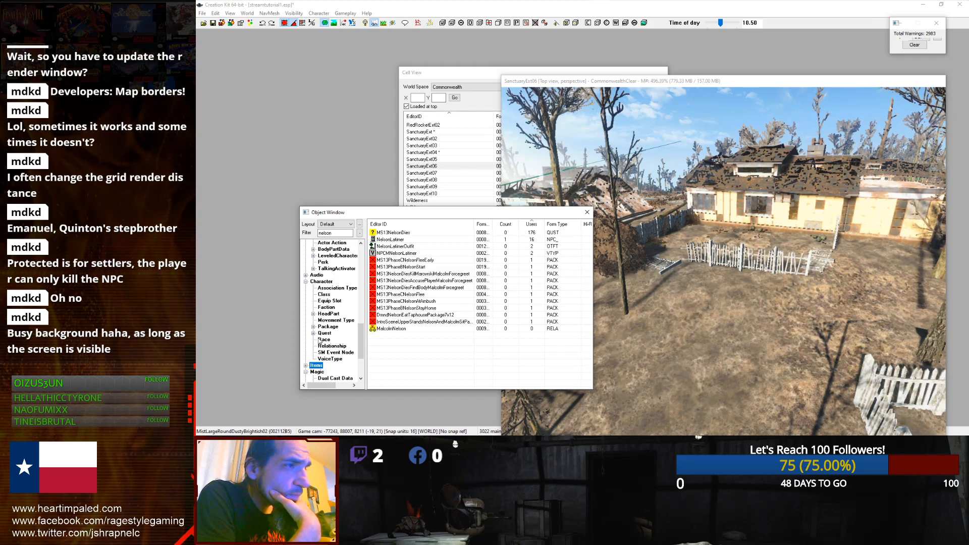
scroll(319, 342, "up", 1)
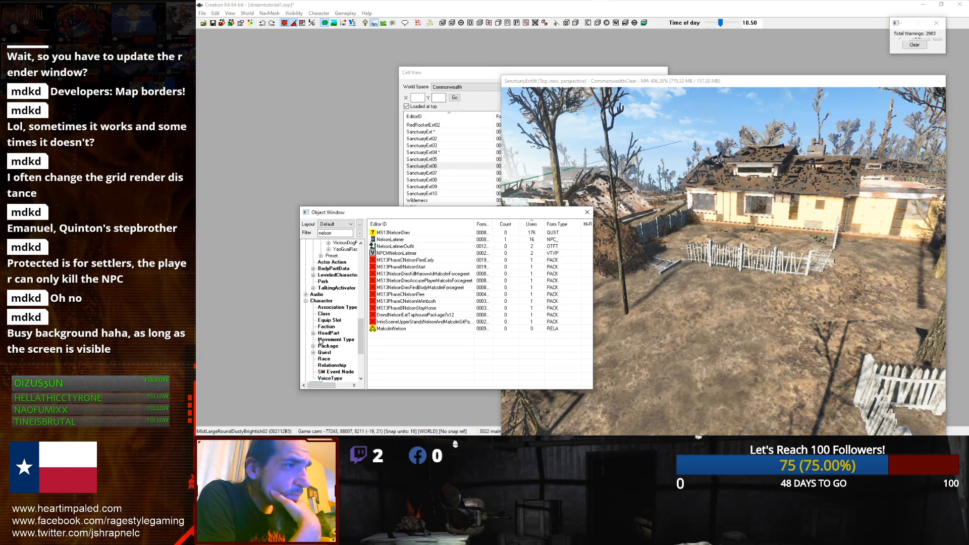
scroll(319, 342, "up", 1)
scroll(321, 309, "up", 6)
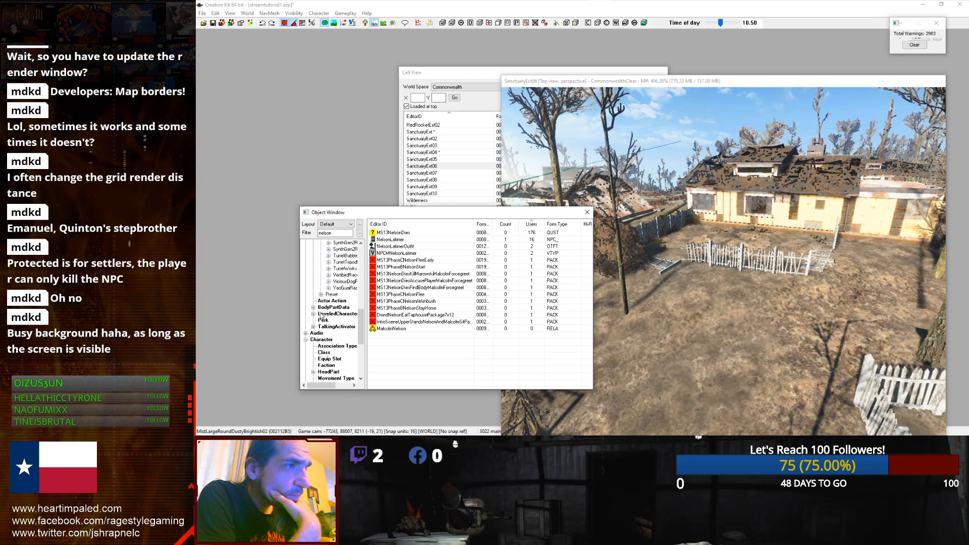
scroll(320, 319, "up", 10)
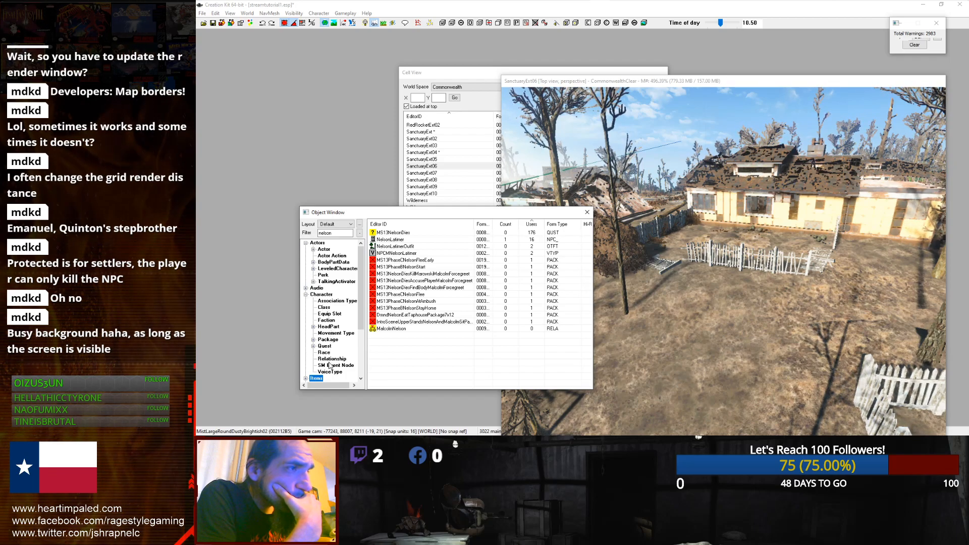
scroll(328, 356, "down", 2)
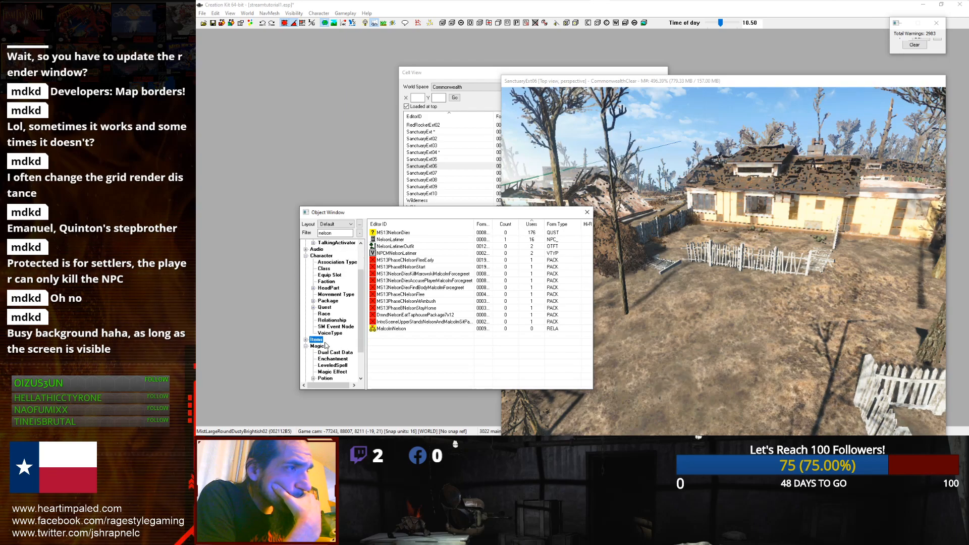
scroll(318, 350, "down", 2)
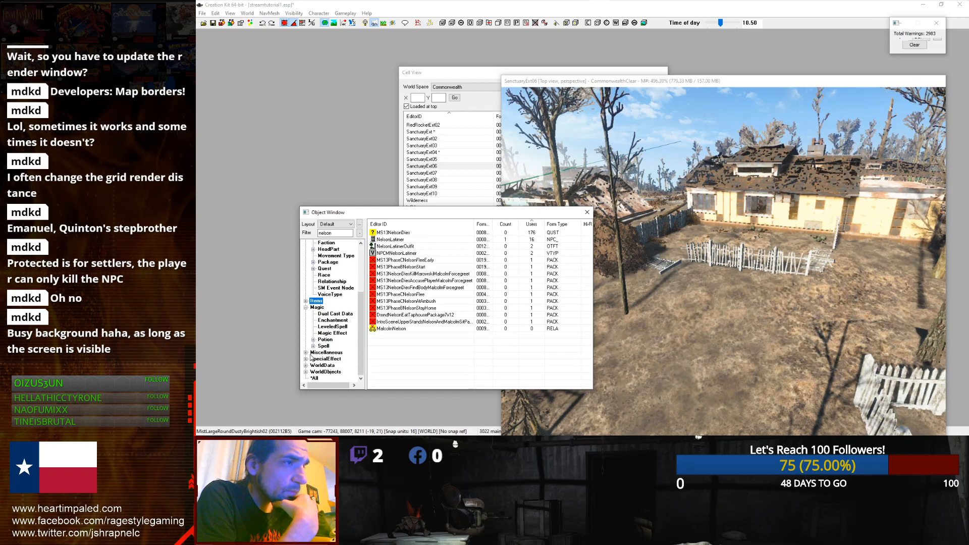
left_click(306, 365)
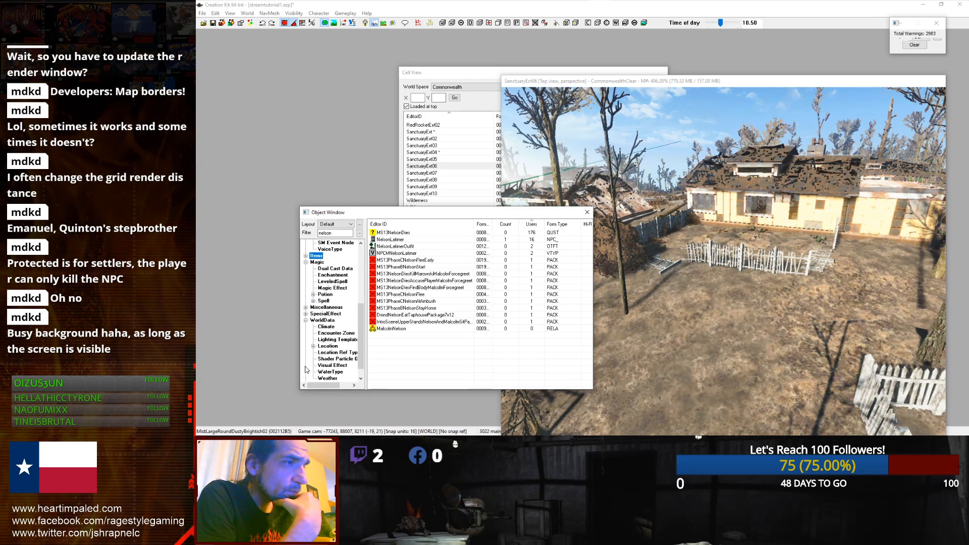
left_click(305, 320)
left_click(305, 353)
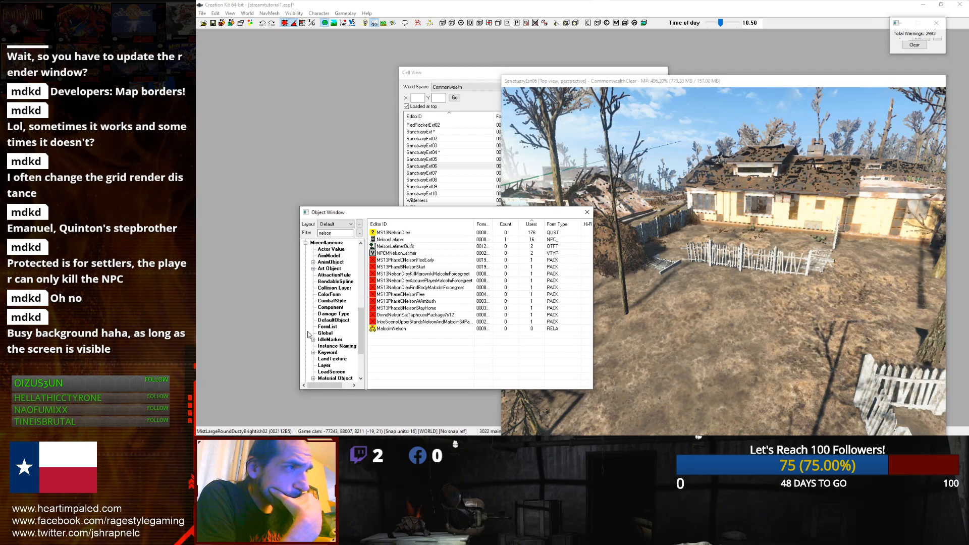
left_click(305, 243)
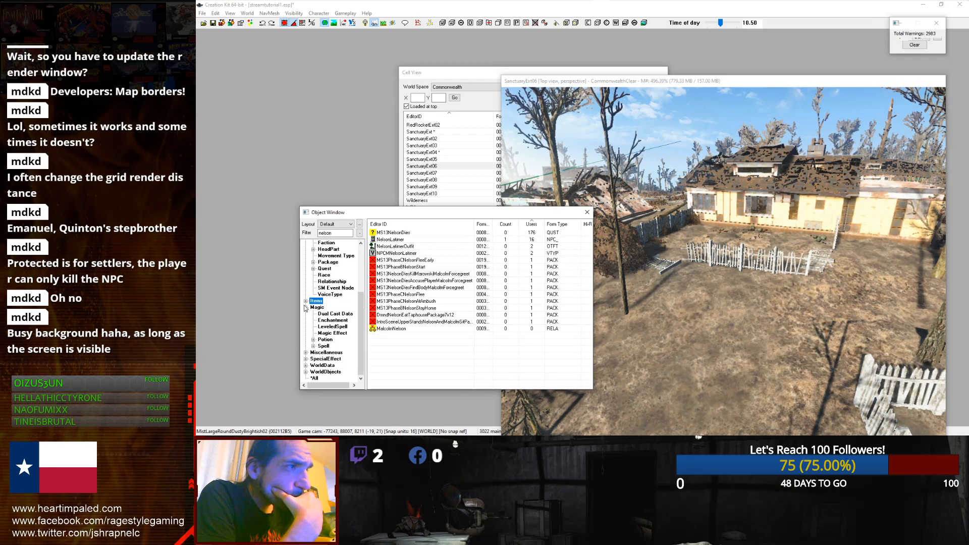
left_click(305, 307)
Step: Open the NelsonLatimerOutfit record to inspect its items, then close it without changes
left_click(387, 233)
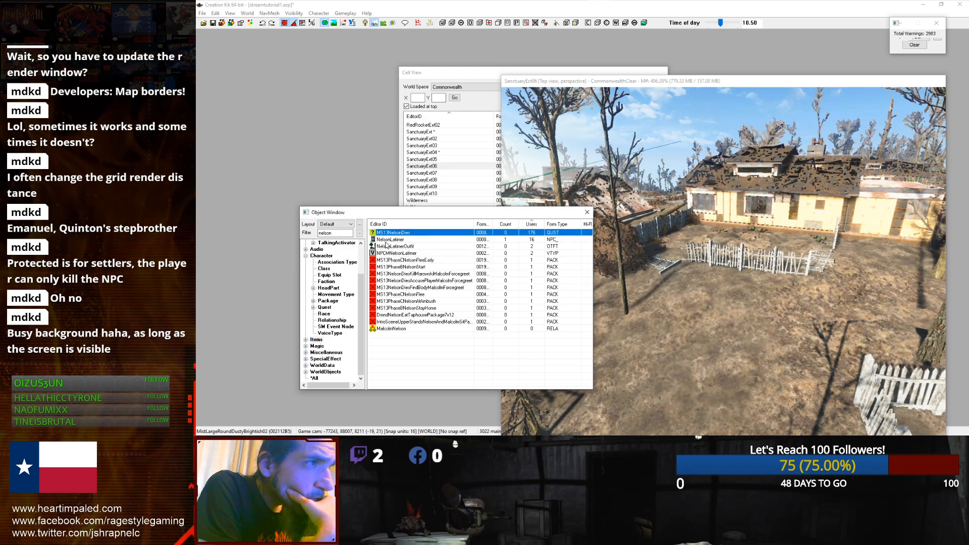
left_click(387, 247)
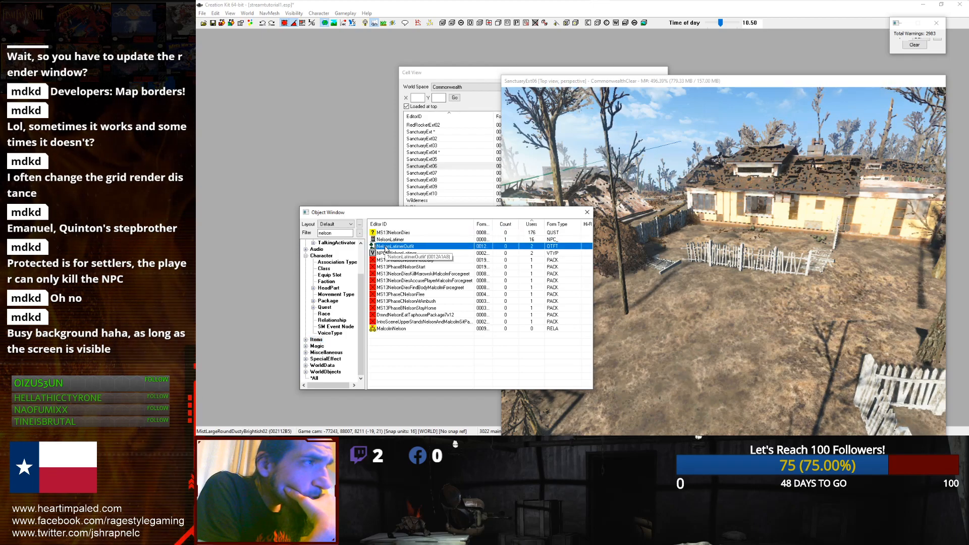
double_click(386, 246)
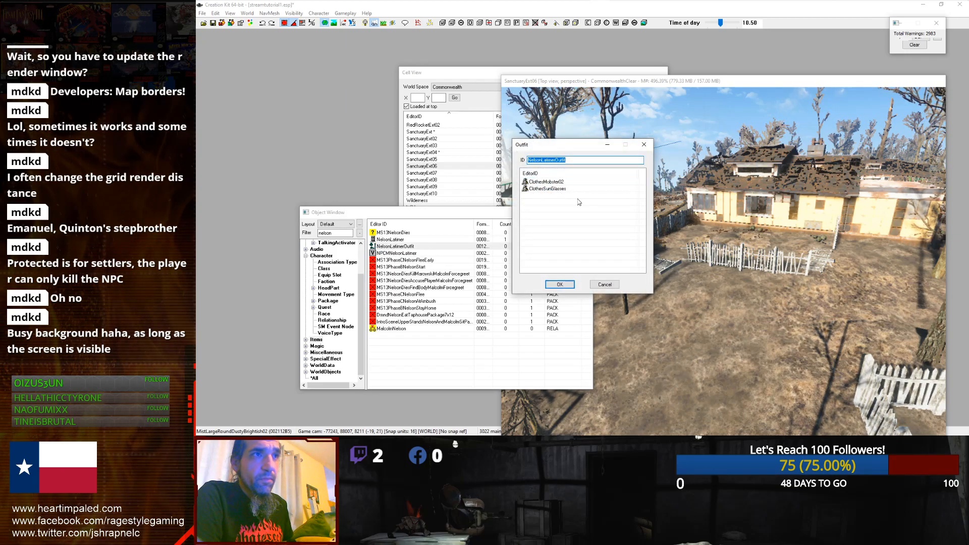
left_click(605, 285)
Step: Duplicate the NelsonLatimerOutfit record
left_click(434, 240)
right_click(409, 246)
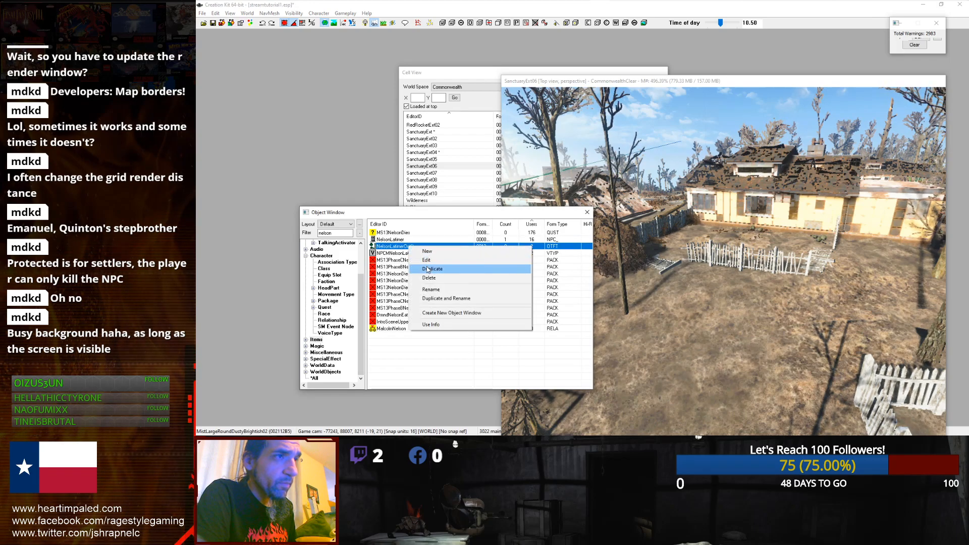
left_click(428, 269)
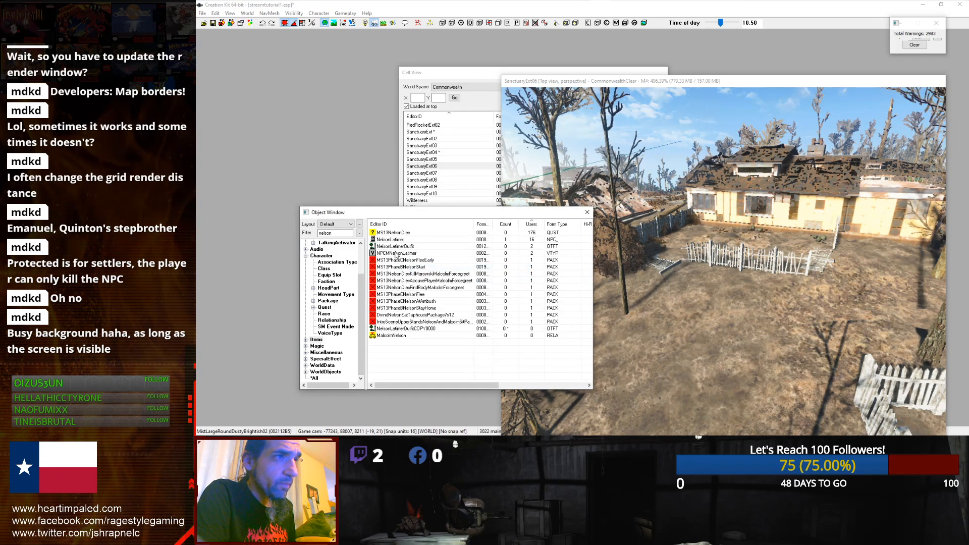
Step: Rename the duplicated outfit record to 00EmmanuelOutfit and confirm the rename
left_click(390, 331)
left_click(448, 329)
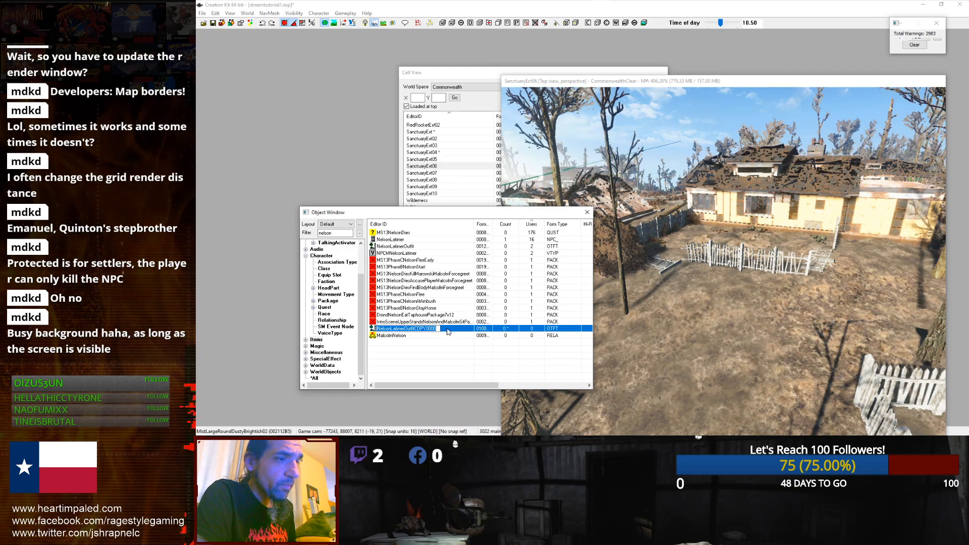
type("00Em")
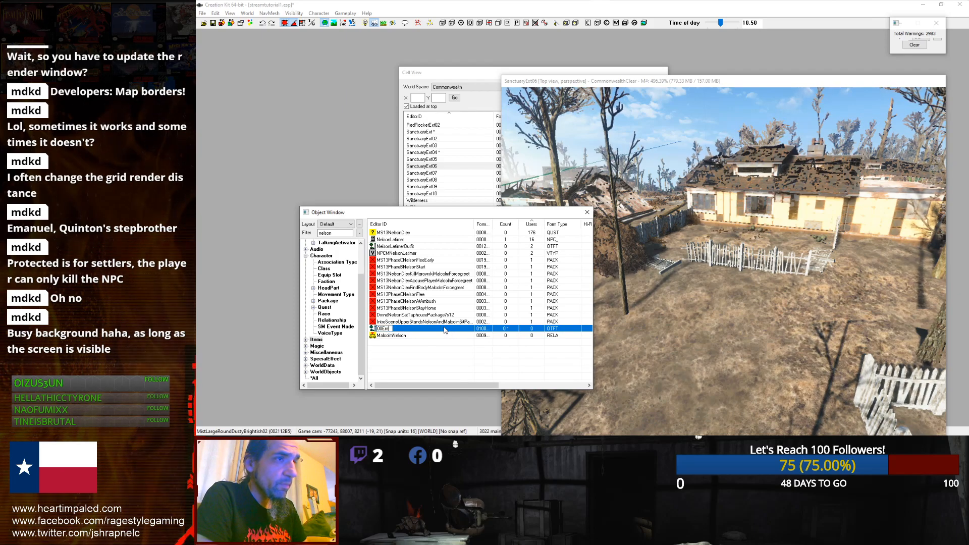
type("manuelOutfit")
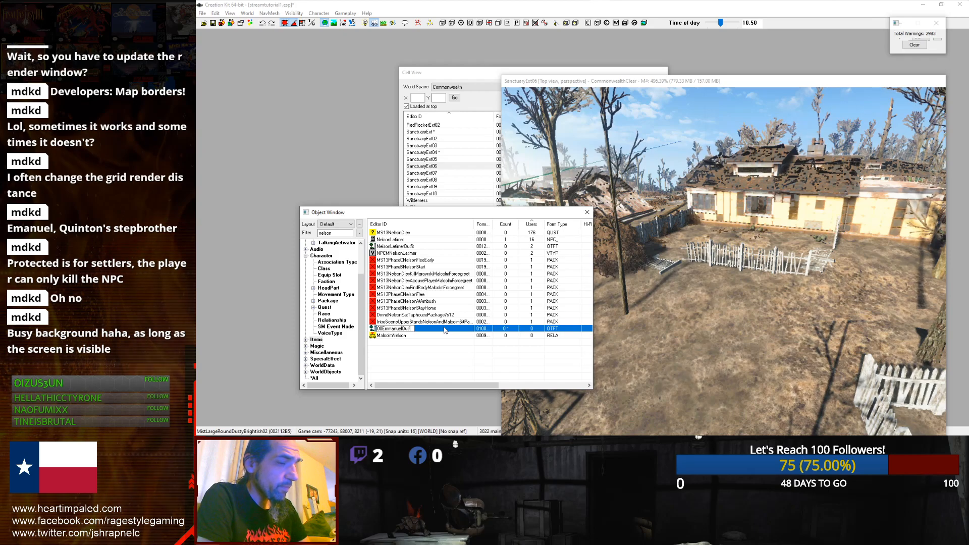
key("Return")
left_click(610, 251)
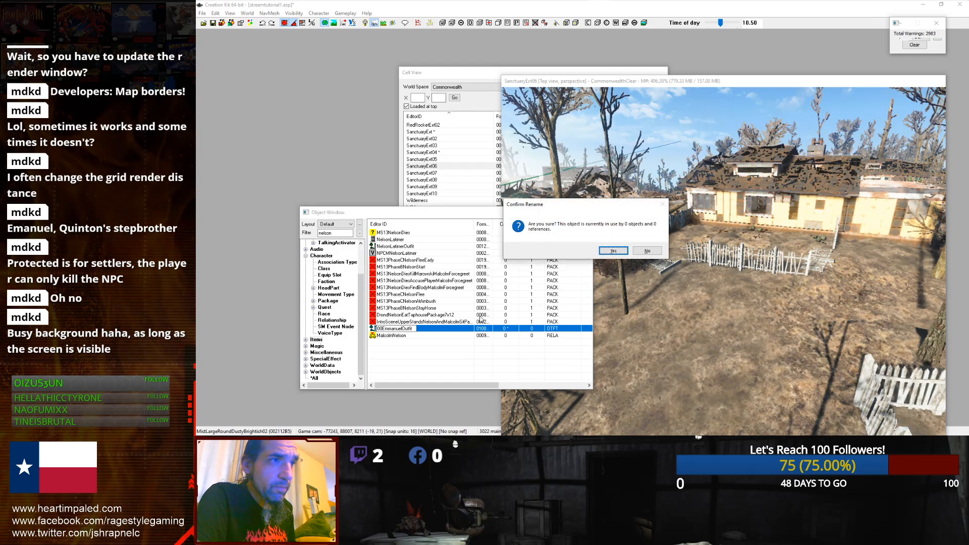
left_click(611, 250)
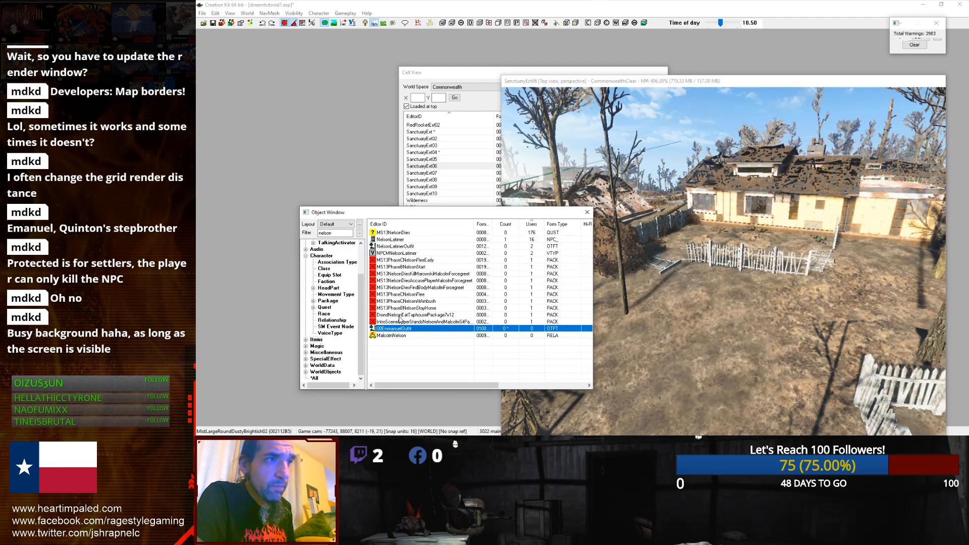
Step: Open the 00EmmanuelOutfit record and remove ClothesSunGlasses from its item list
double_click(428, 329)
left_click(564, 190)
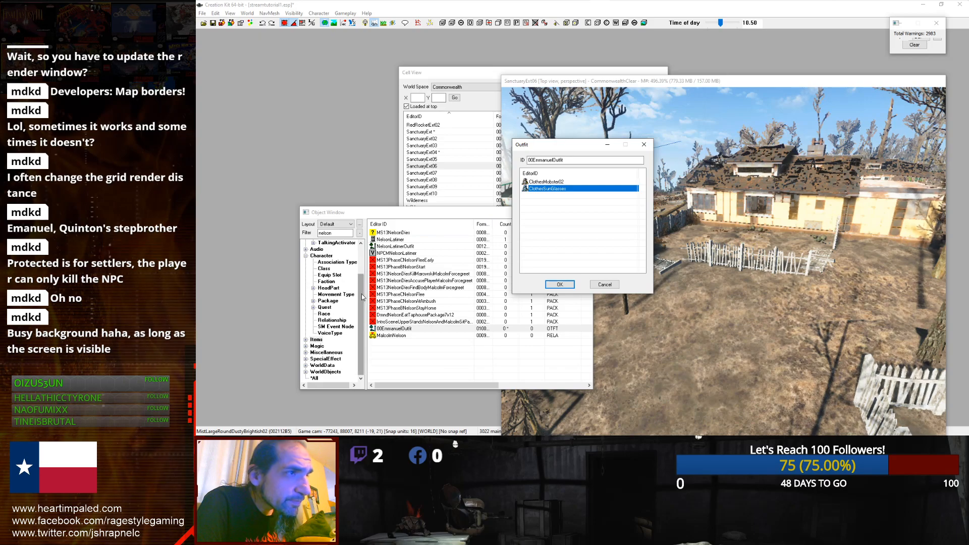
left_click(323, 303)
scroll(317, 299, "up", 2)
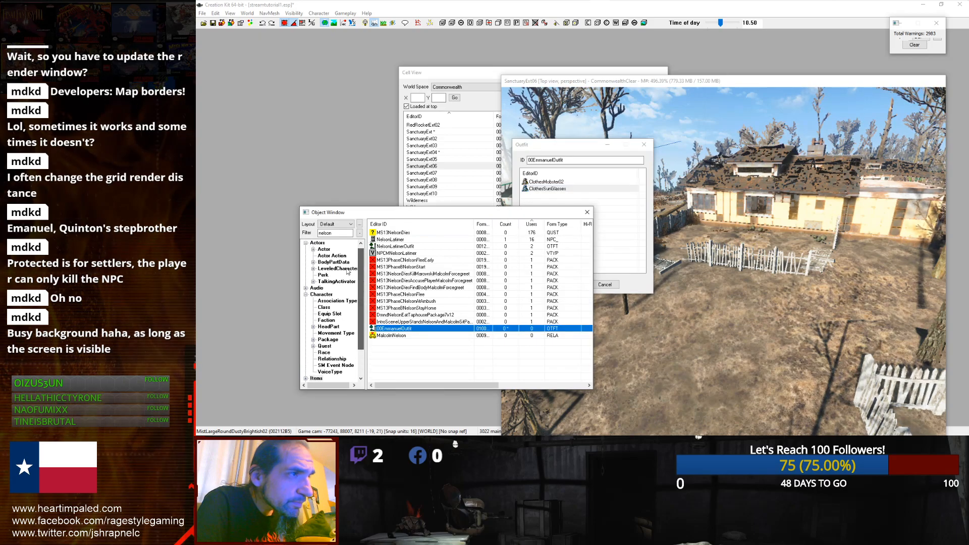
left_click(307, 296)
scroll(305, 304, "down", 3)
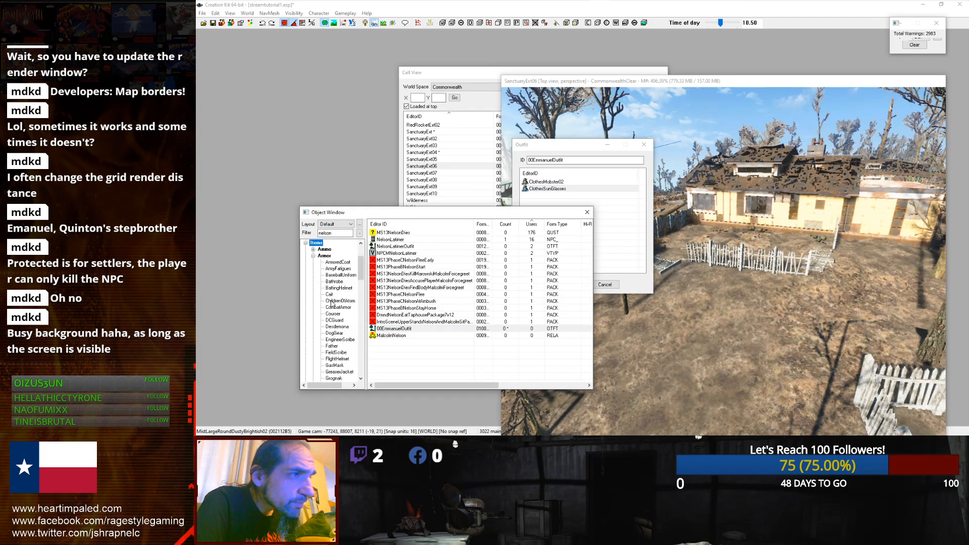
scroll(333, 304, "down", 3)
left_click(335, 301)
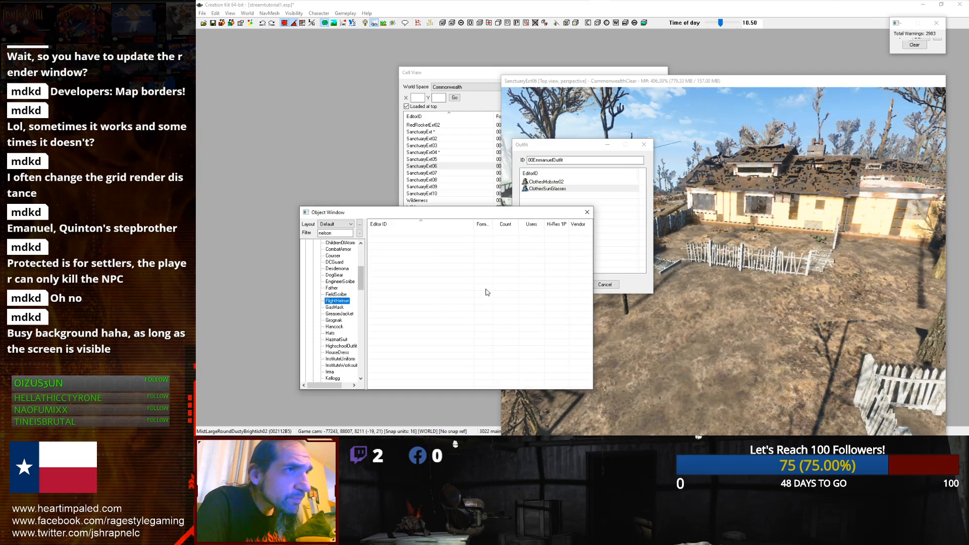
left_click(545, 189)
key("Delete")
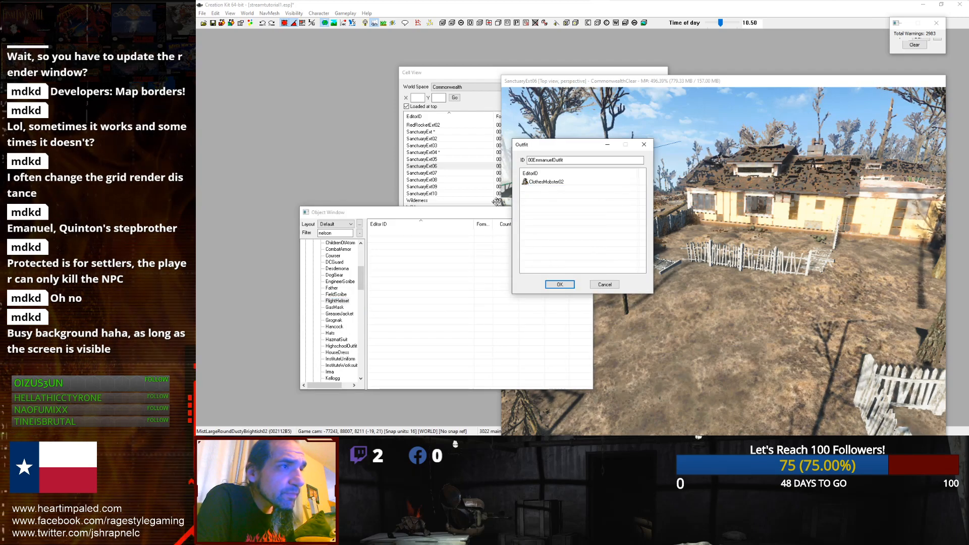
Step: Rearrange the outfit and object windows and browse the Items categories for outfit records
left_click(329, 301)
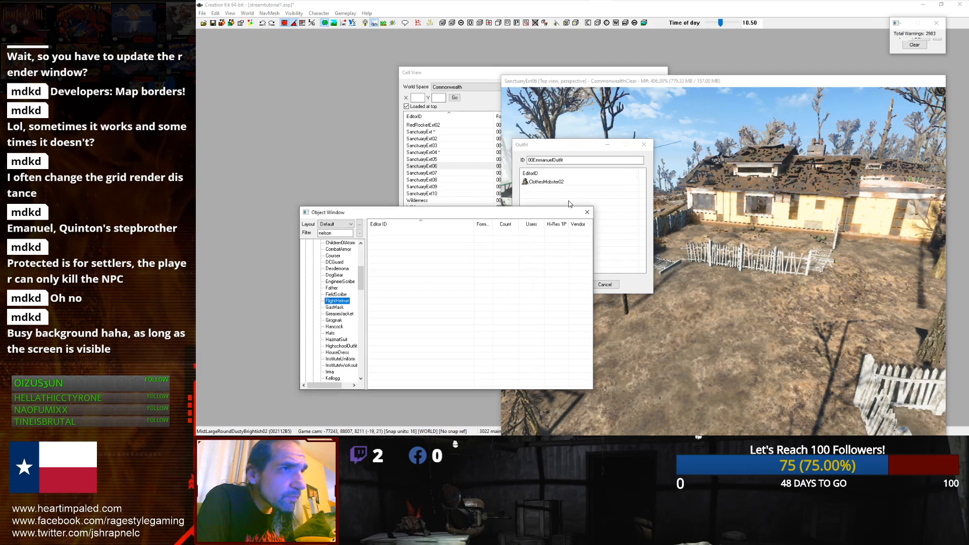
left_click(528, 190)
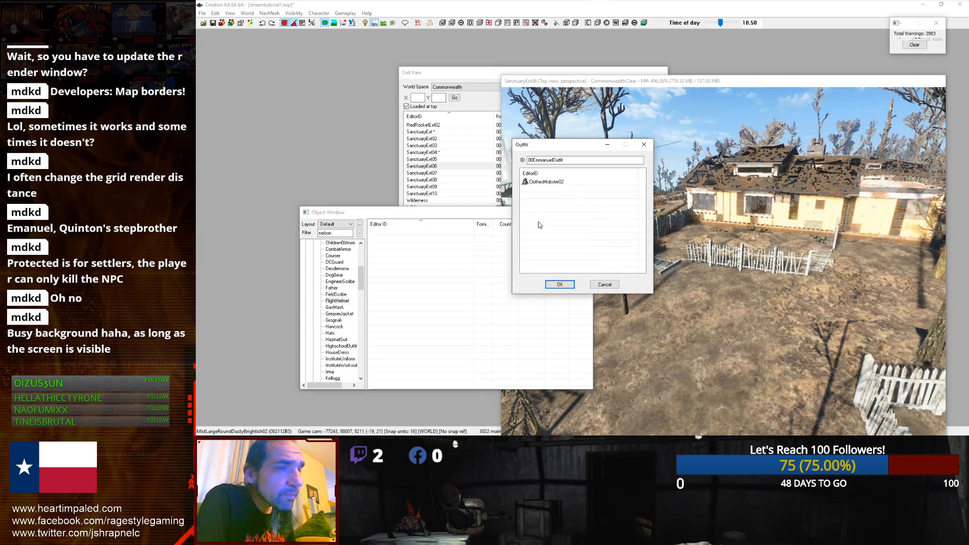
left_click_drag(556, 145, 529, 256)
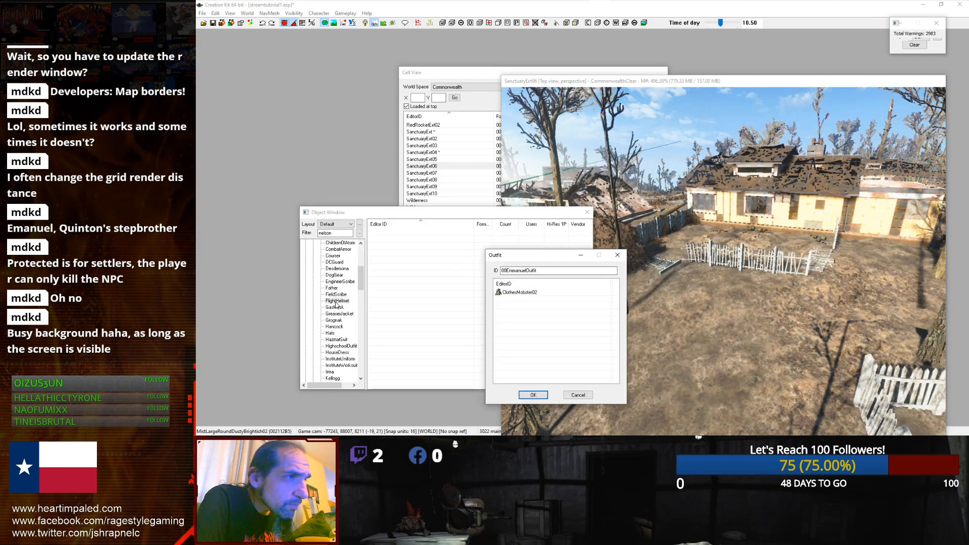
scroll(336, 305, "up", 5)
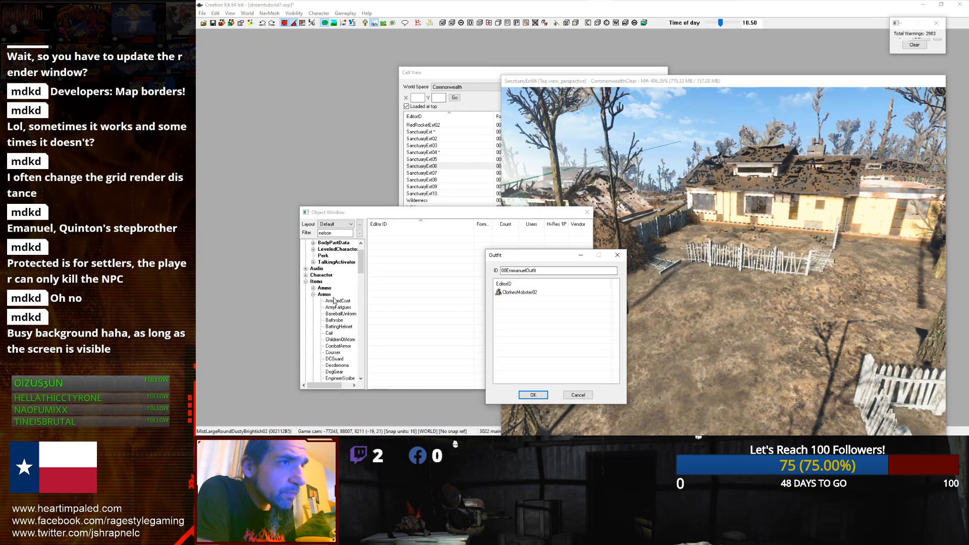
left_click(313, 294)
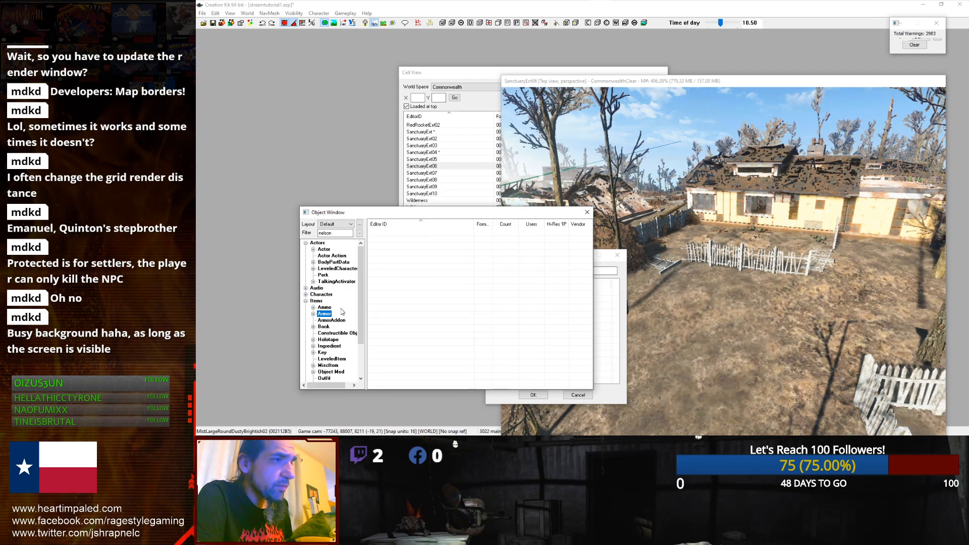
left_click(323, 378)
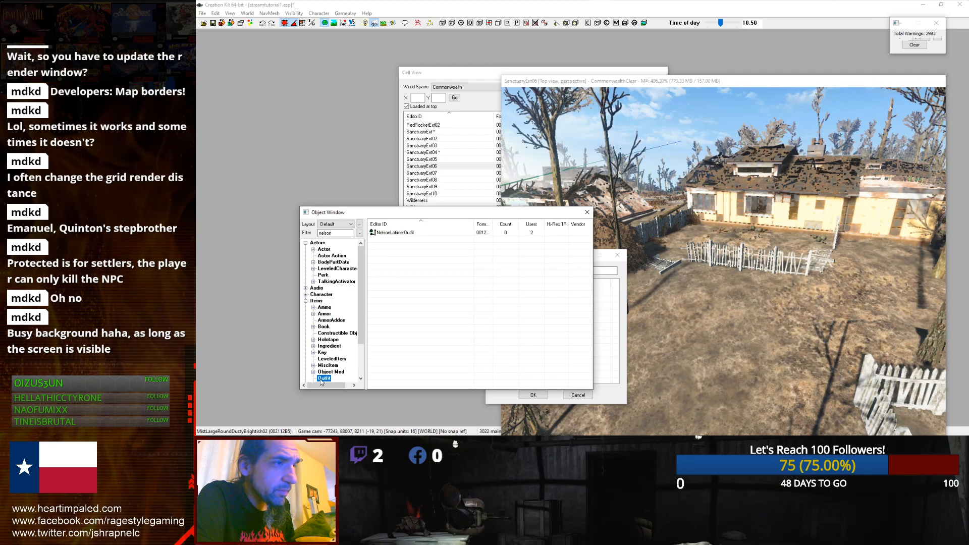
scroll(306, 348, "down", 1)
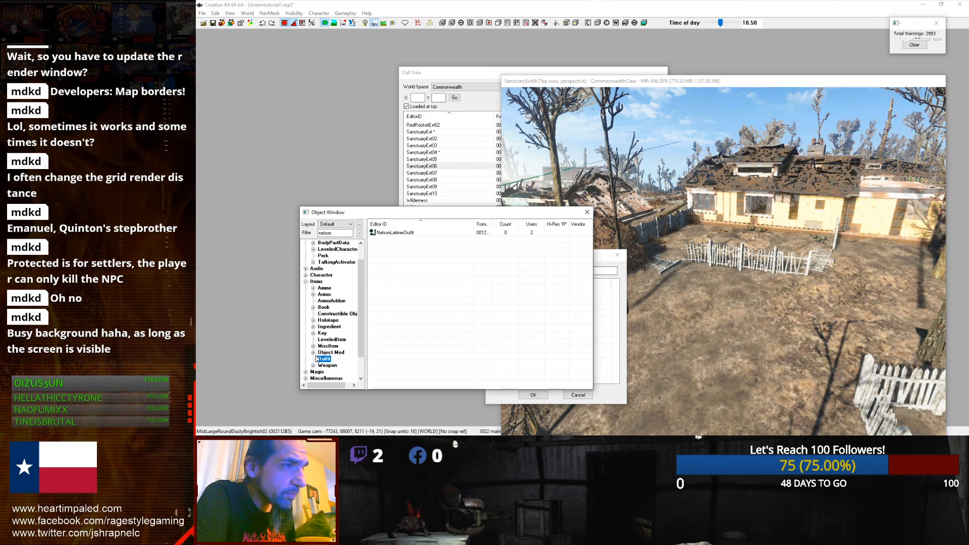
left_click(314, 346)
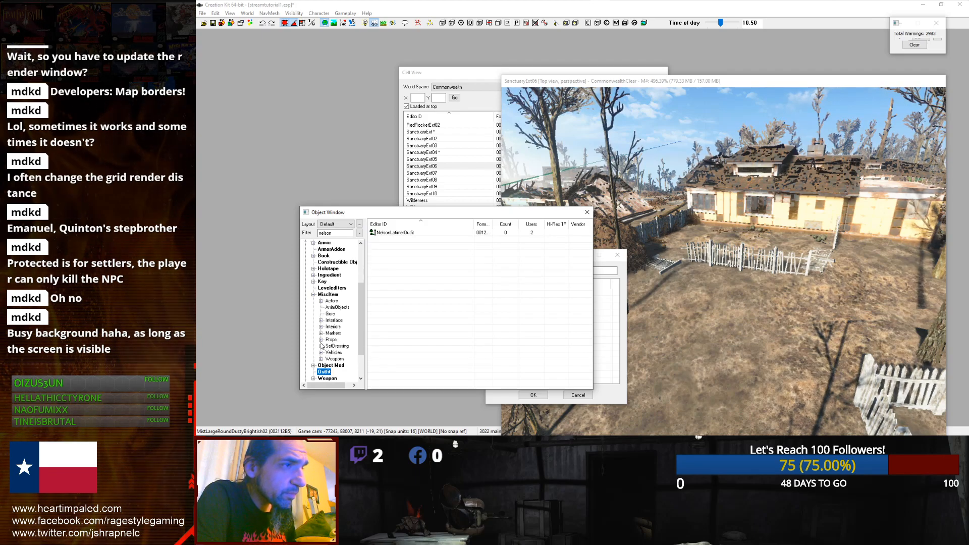
left_click(314, 294)
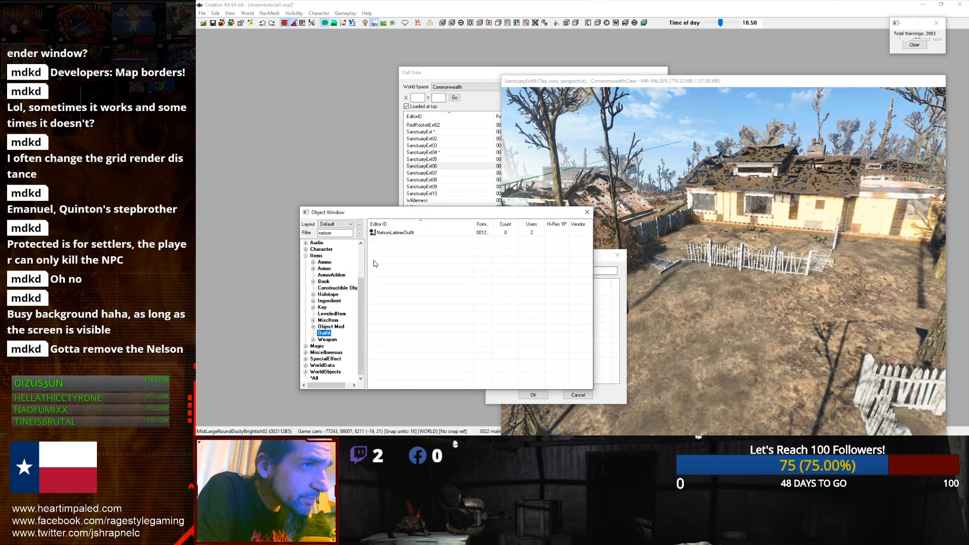
left_click_drag(440, 212, 427, 61)
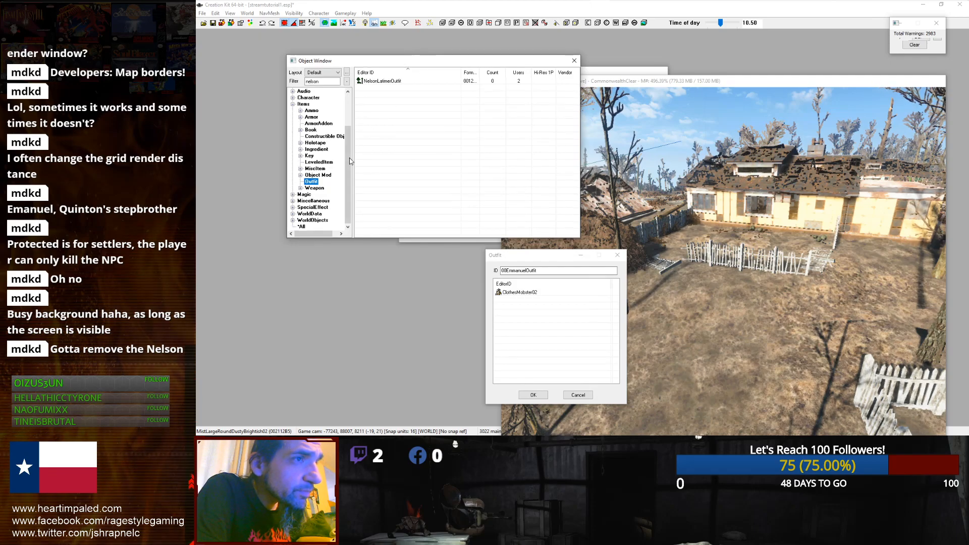
left_click(515, 294)
Step: Filter the object list by clothes
scroll(305, 134, "up", 2)
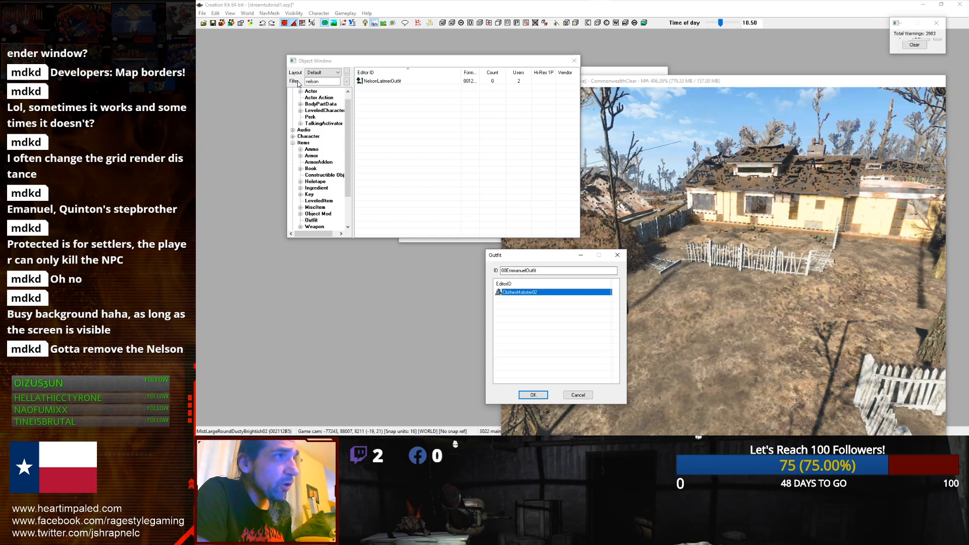
left_click(313, 82)
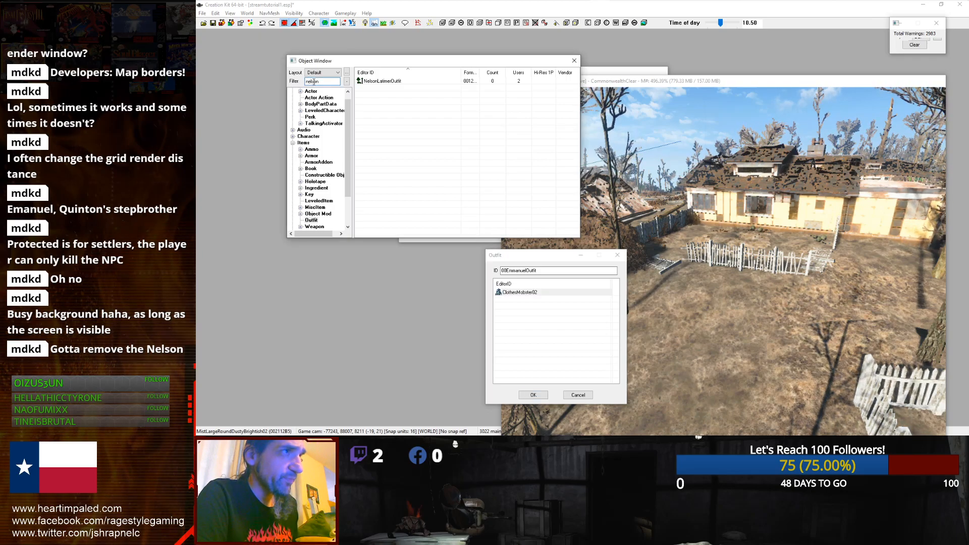
type("clothes")
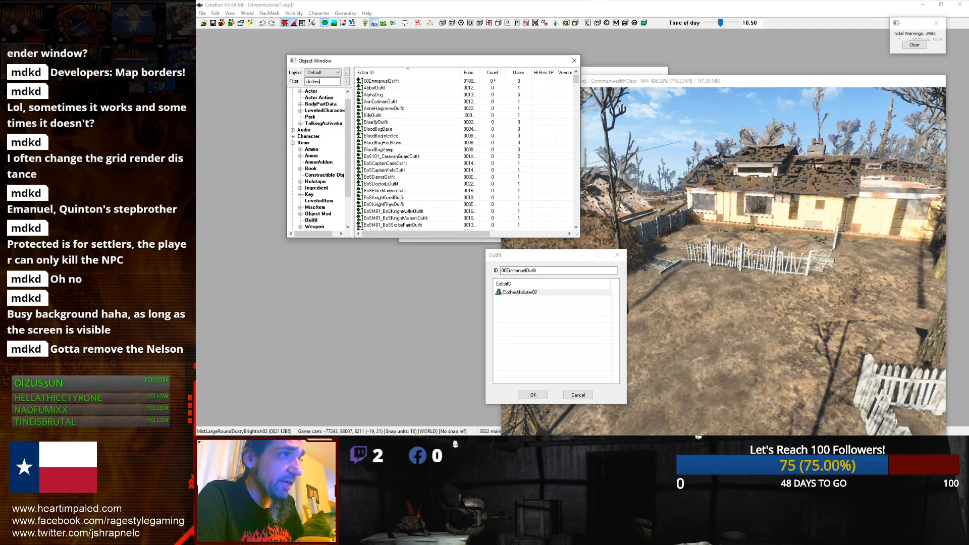
double_click(303, 143)
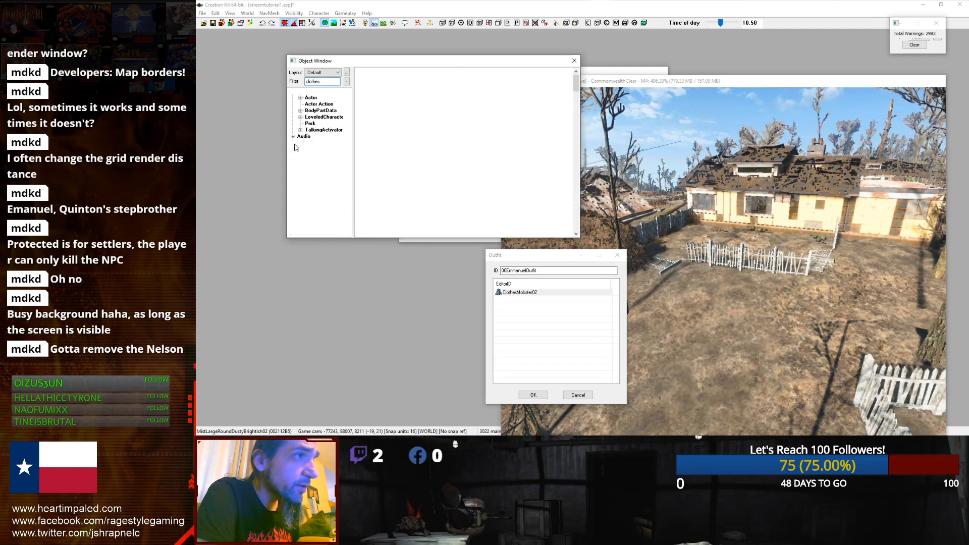
Step: Browse the object category tree and scroll through the clothing records for suitable armor
left_click(292, 144)
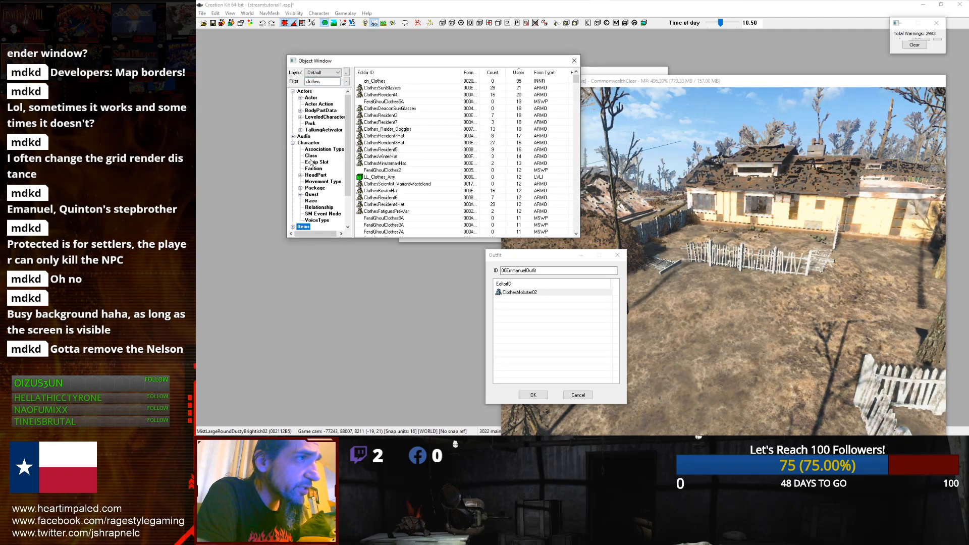
left_click(292, 144)
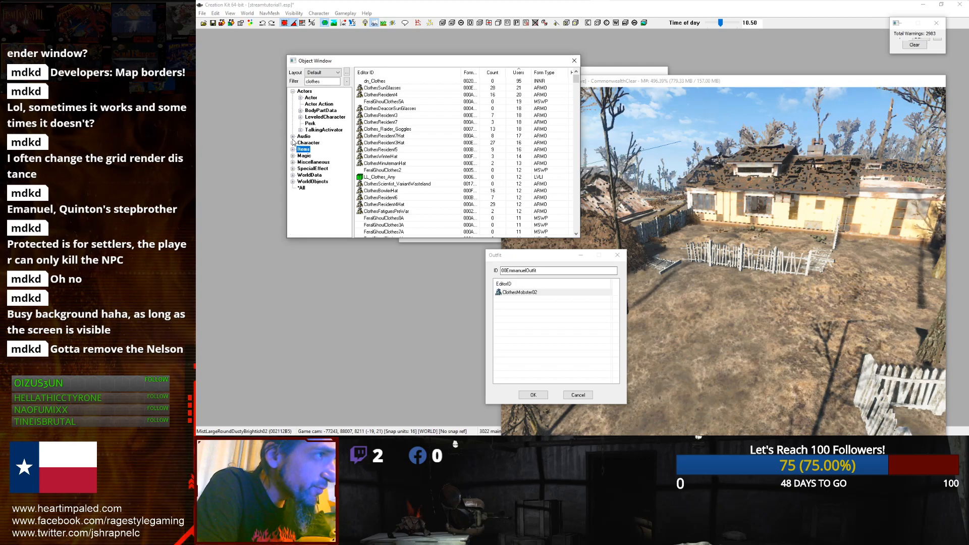
left_click(292, 144)
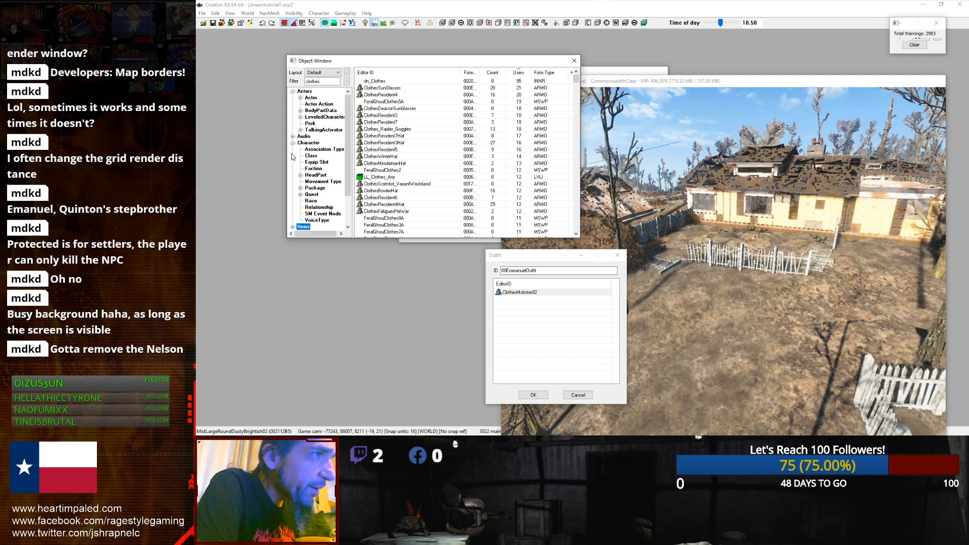
left_click(293, 144)
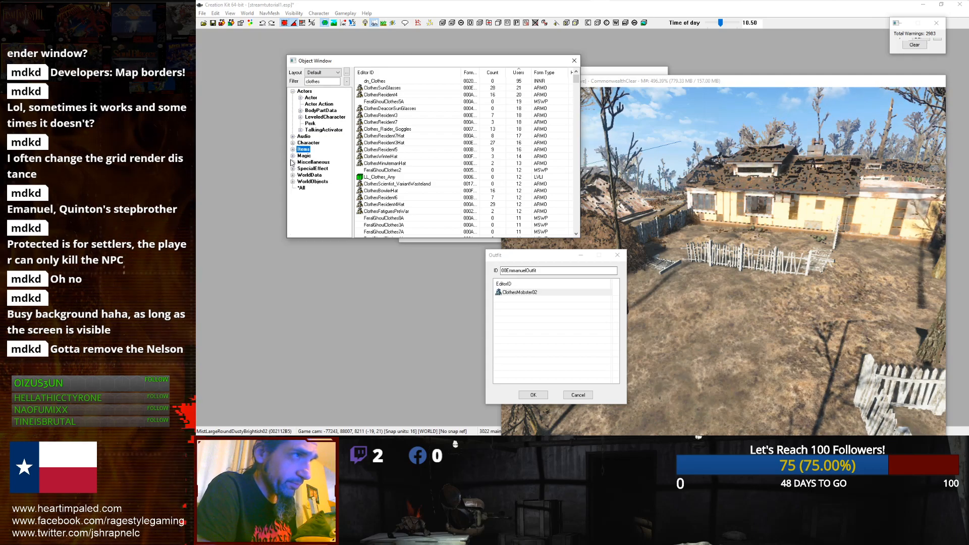
left_click(292, 175)
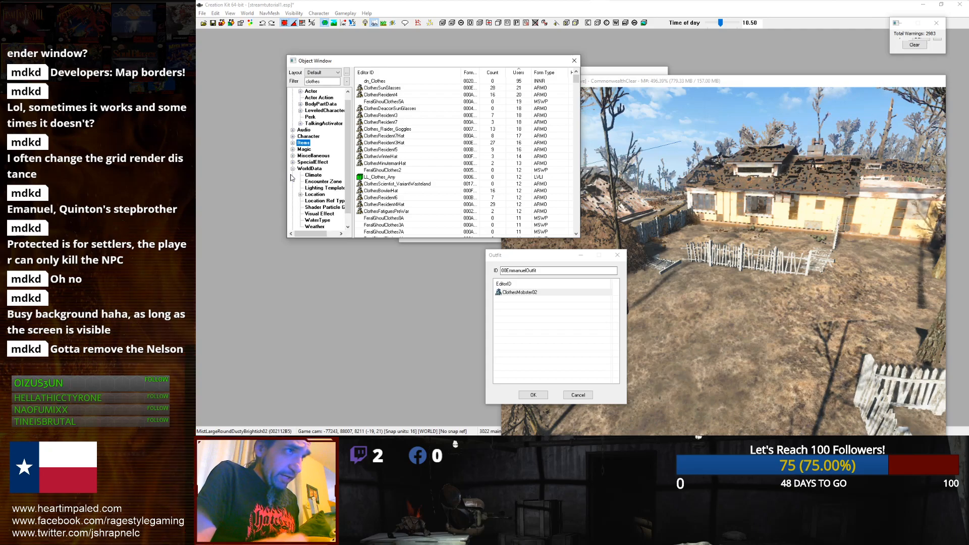
left_click(293, 169)
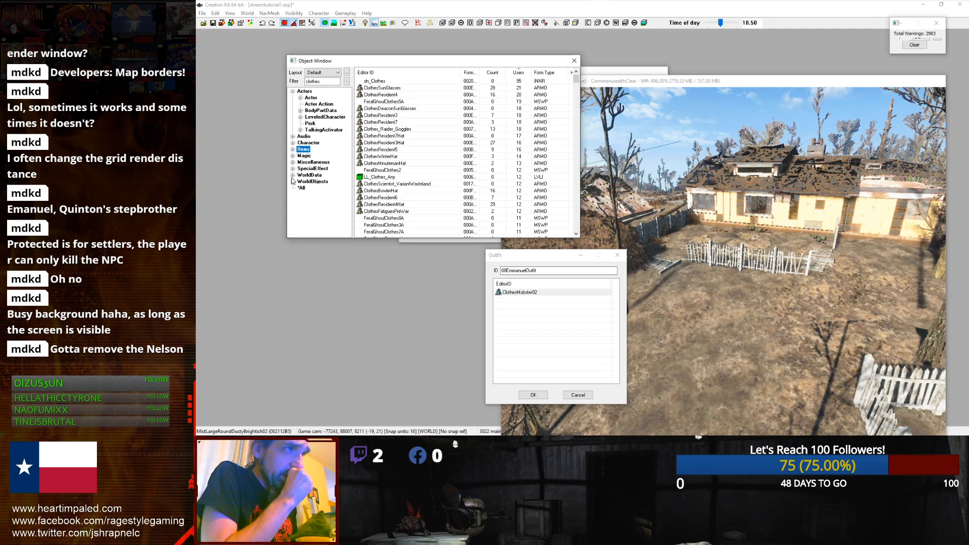
left_click(293, 182)
left_click(308, 163)
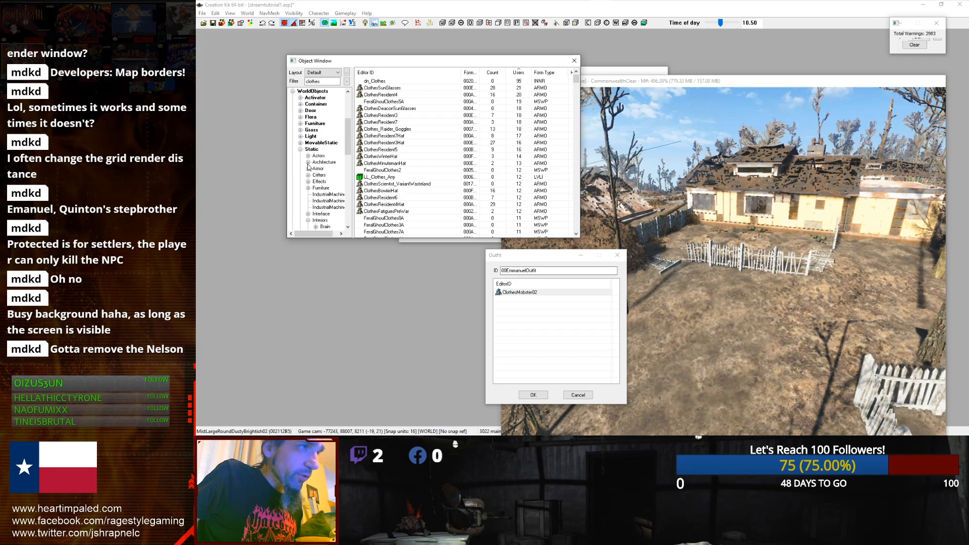
left_click(301, 149)
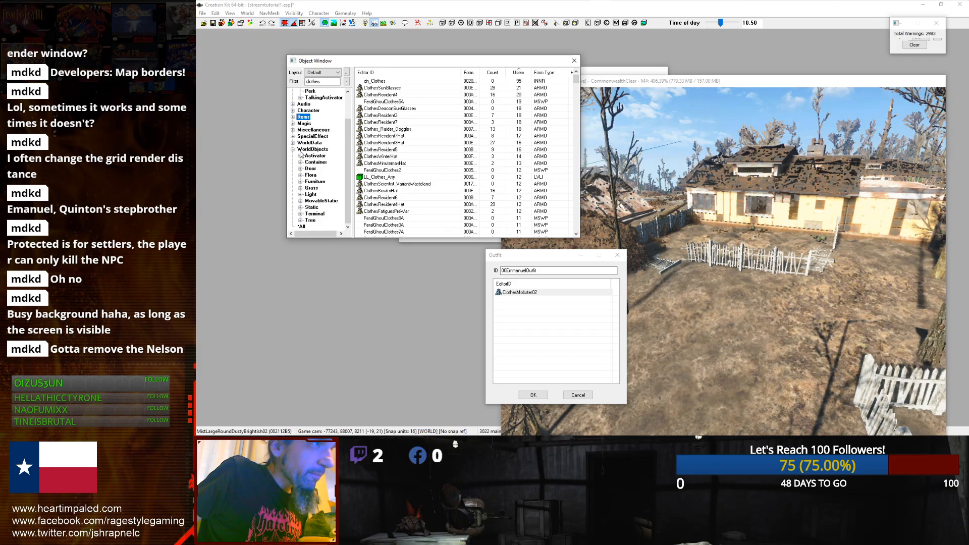
left_click(320, 201)
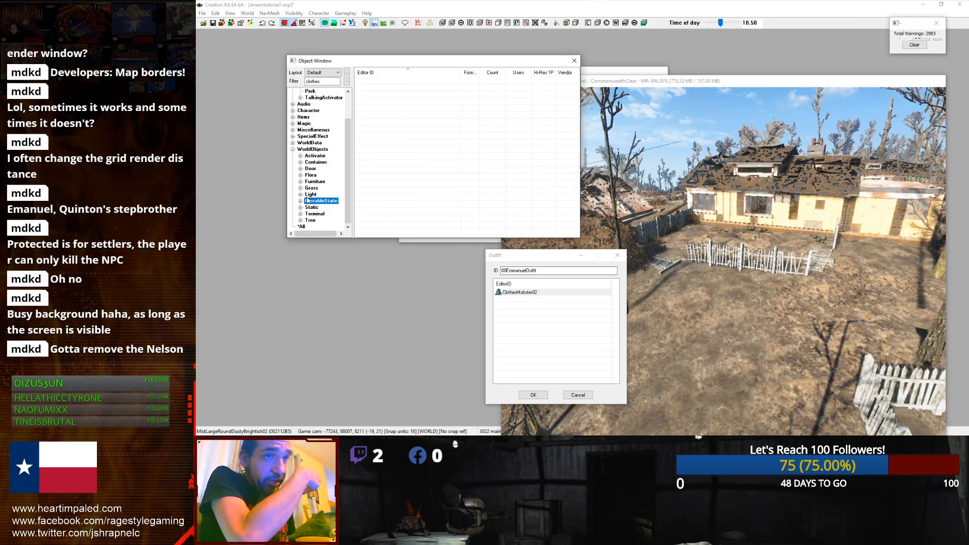
left_click(306, 149)
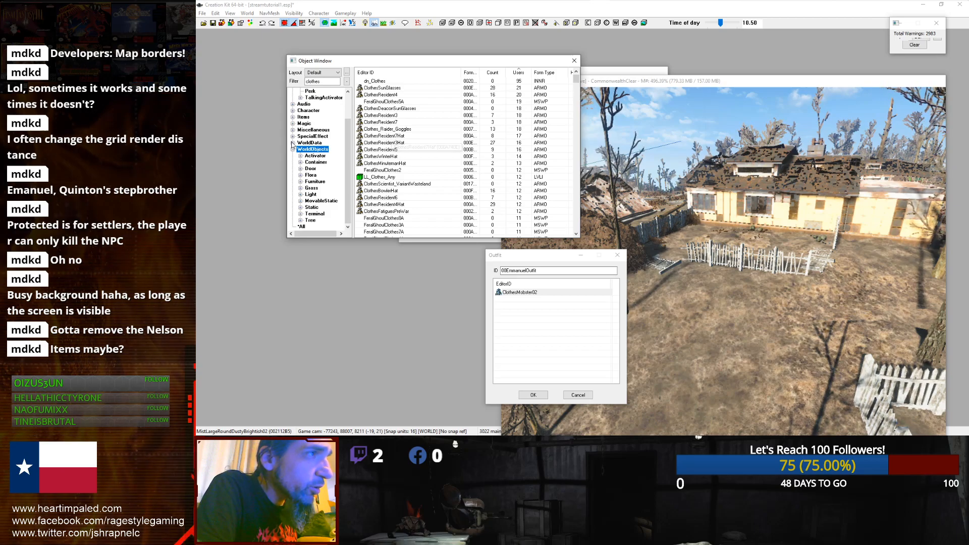
scroll(395, 146, "down", 2)
scroll(395, 147, "down", 3)
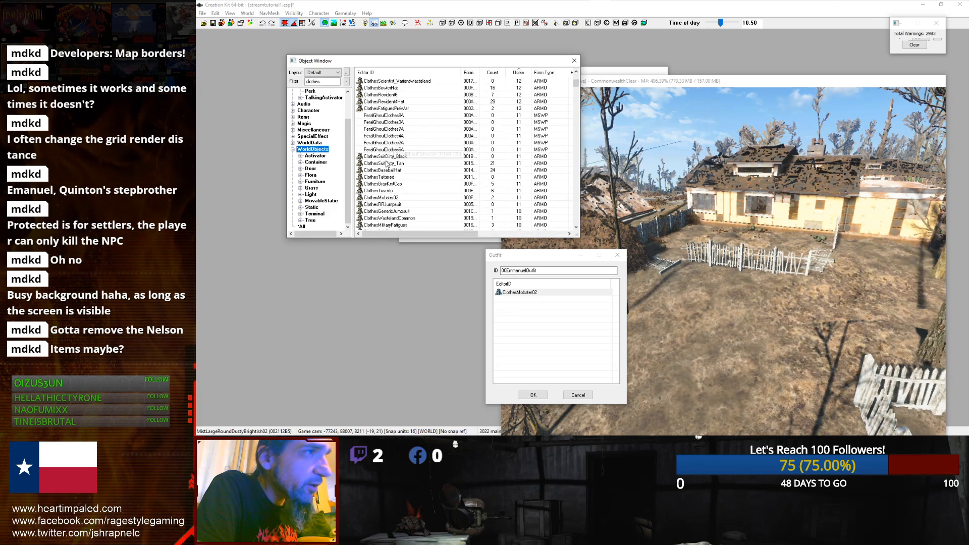
Step: Open the ClothesSuitDirty_Tan armor record, try deselecting its arm and leg biped slots, and cancel
left_click(388, 164)
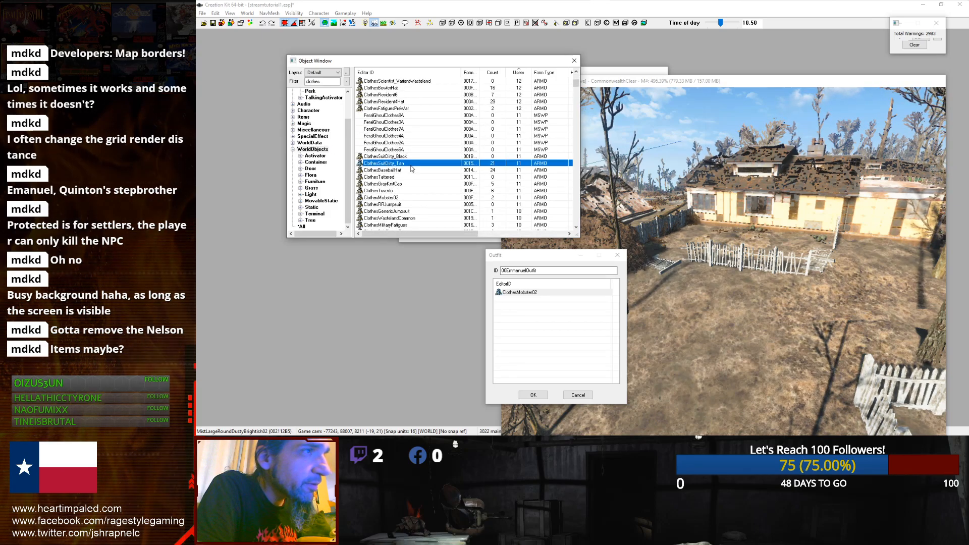
double_click(410, 165)
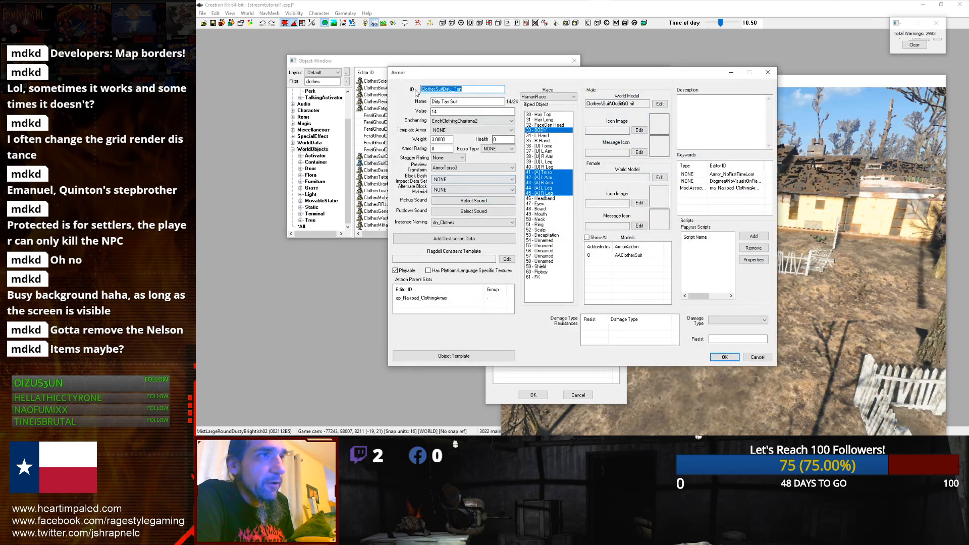
left_click_drag(437, 79, 447, 90)
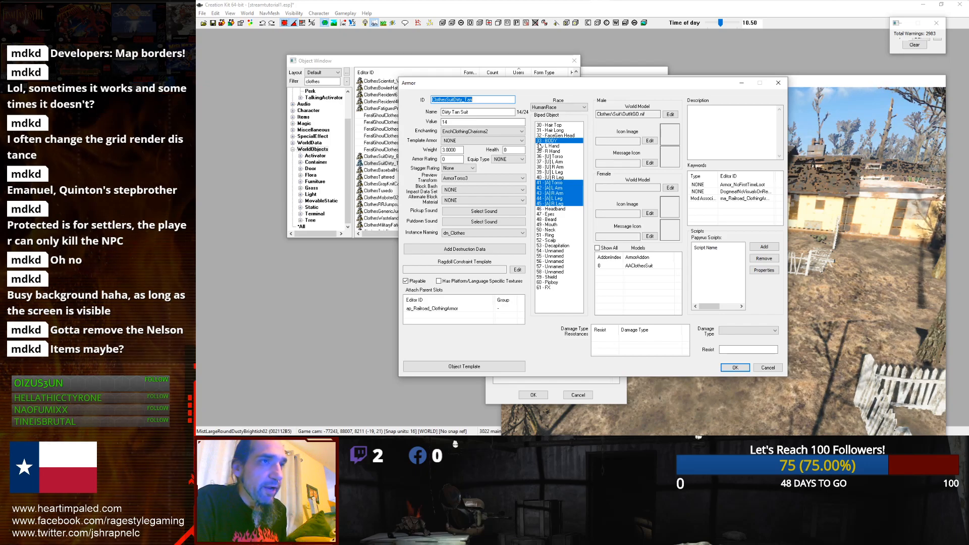
left_click(553, 183)
left_click(554, 189)
left_click(552, 195)
left_click(554, 198)
left_click(554, 203)
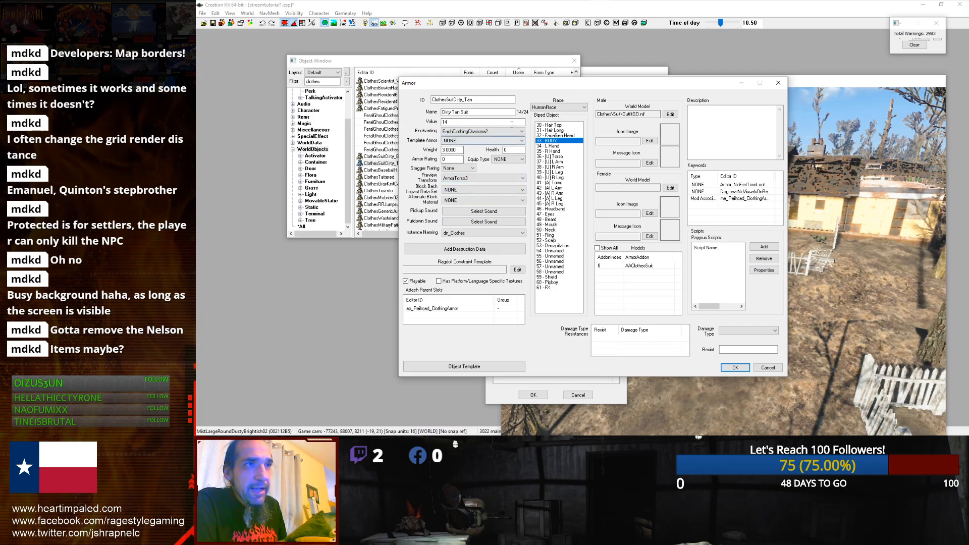
left_click(545, 141)
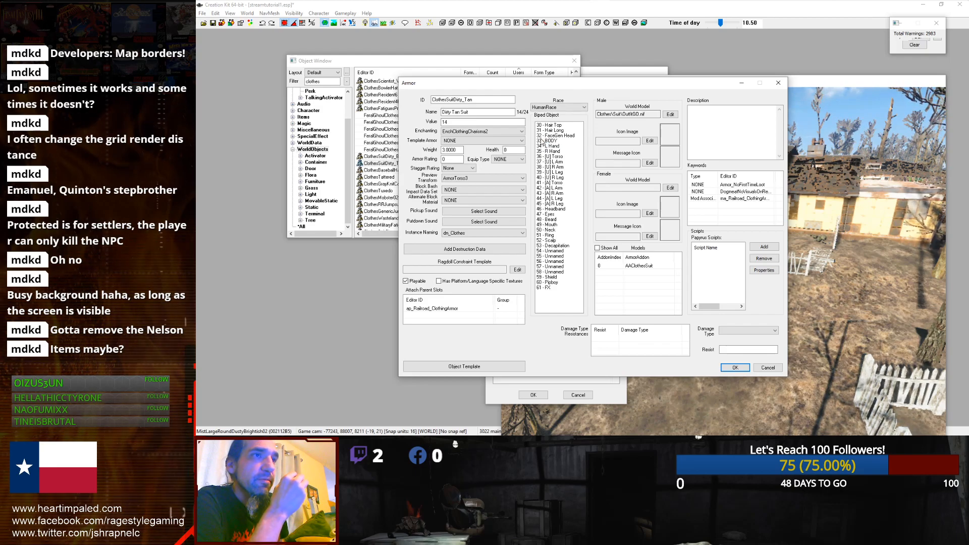
left_click(542, 142)
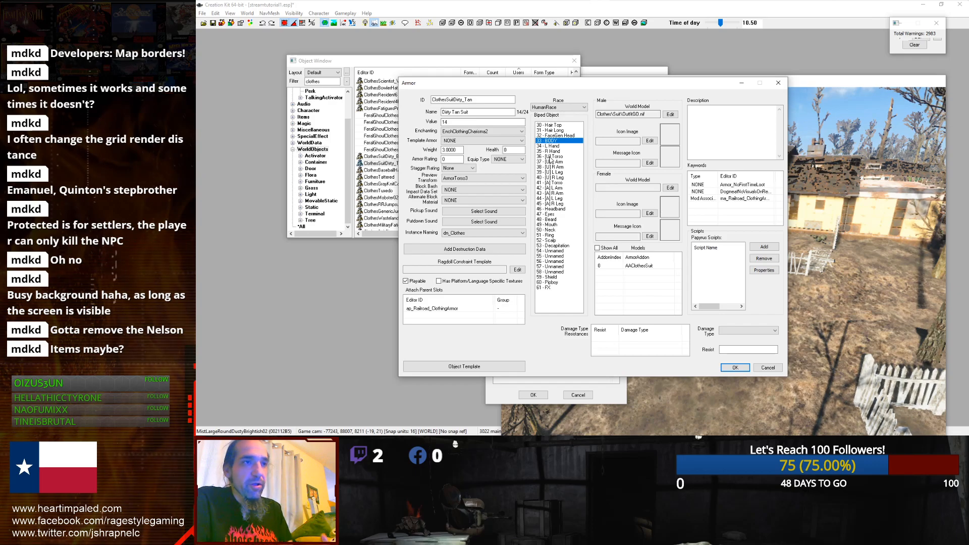
left_click(767, 367)
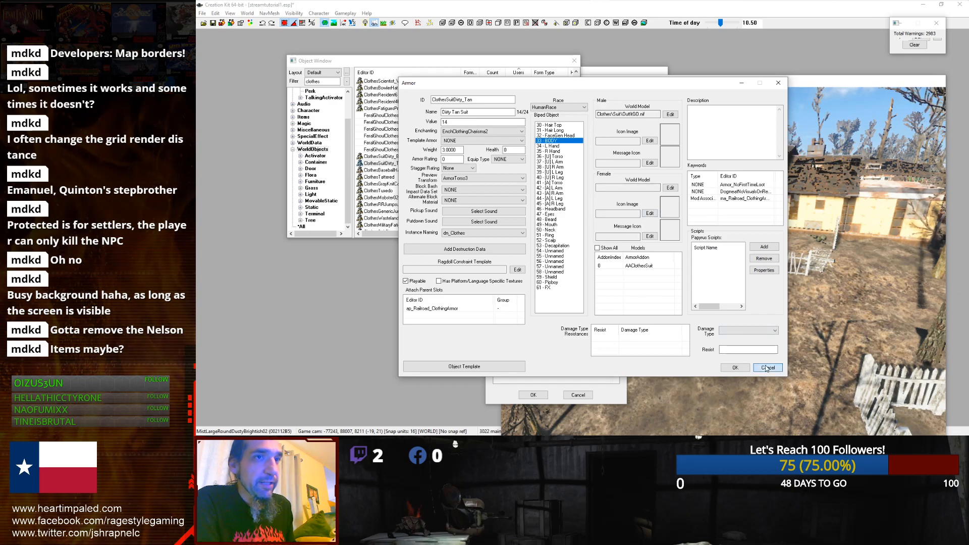
Step: Open the ClothesMobster02 armor record and inspect its world model path without saving changes
left_click(372, 103)
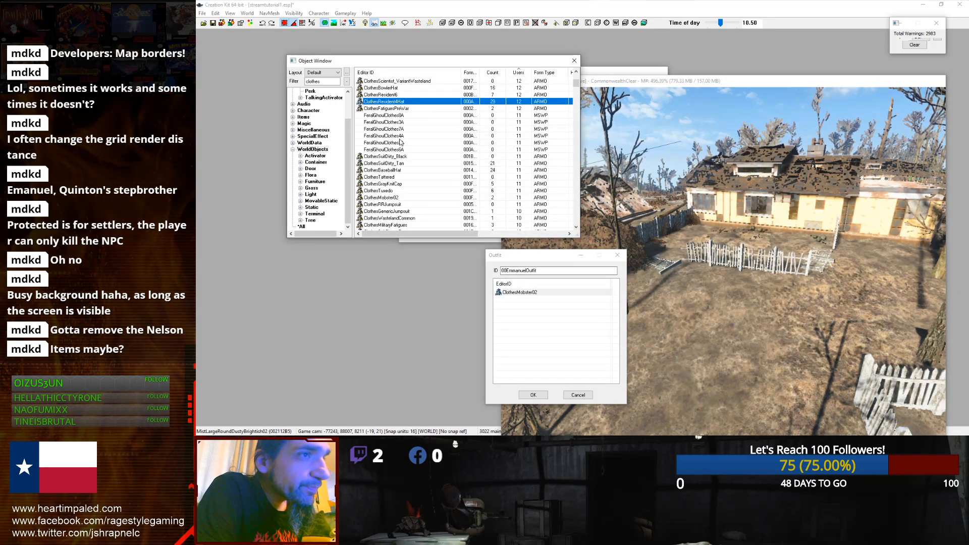
left_click(508, 294)
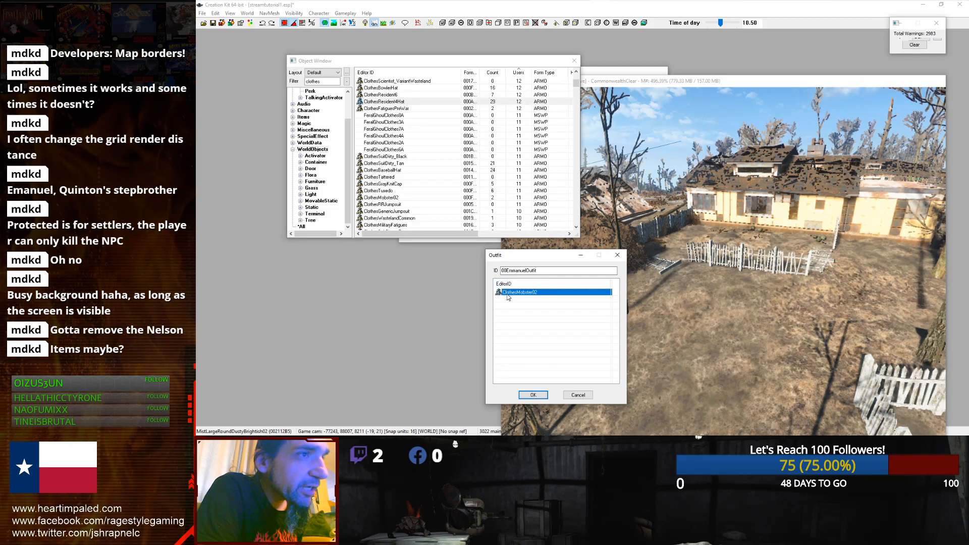
left_click(380, 198)
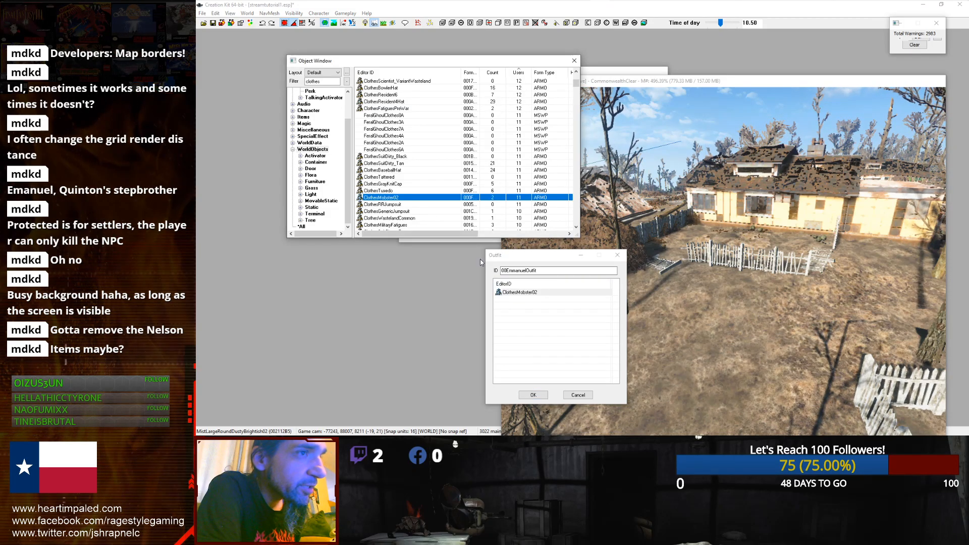
double_click(380, 198)
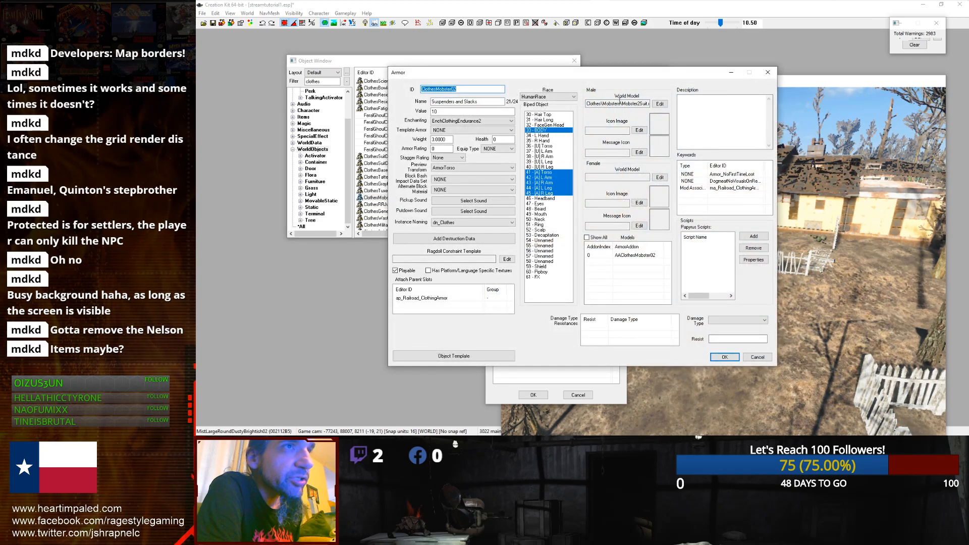
left_click_drag(605, 104, 649, 104)
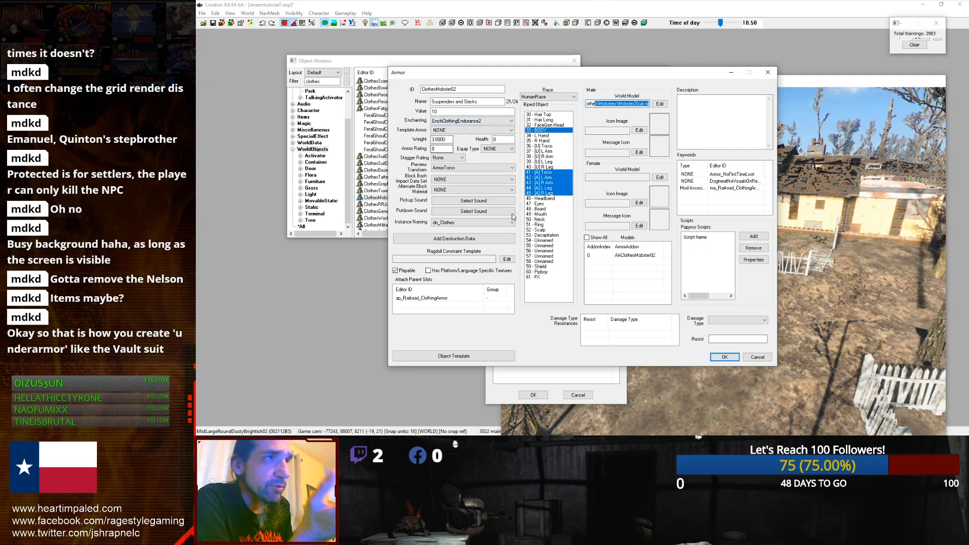
left_click(749, 359)
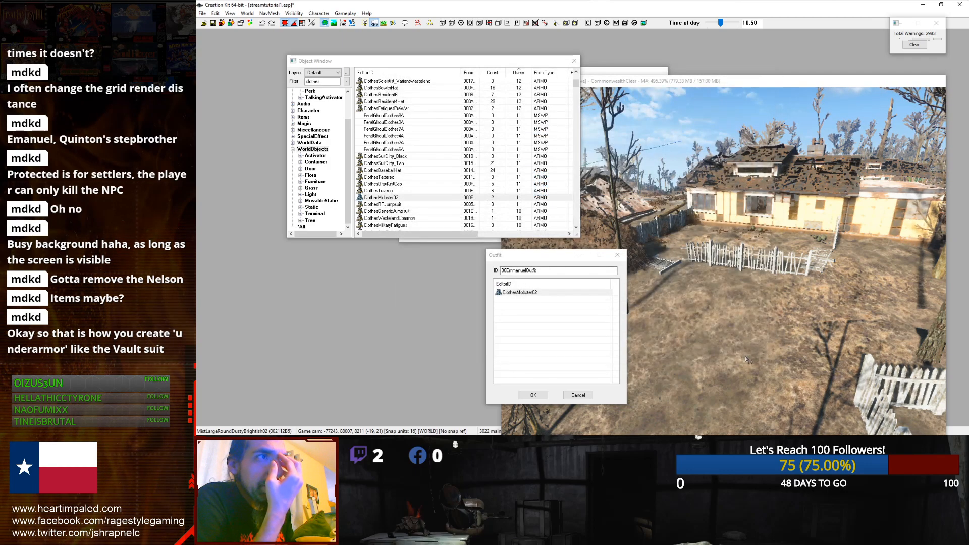
Step: Browse the object category tree again to look for other clothing and outfit records
left_click(535, 292)
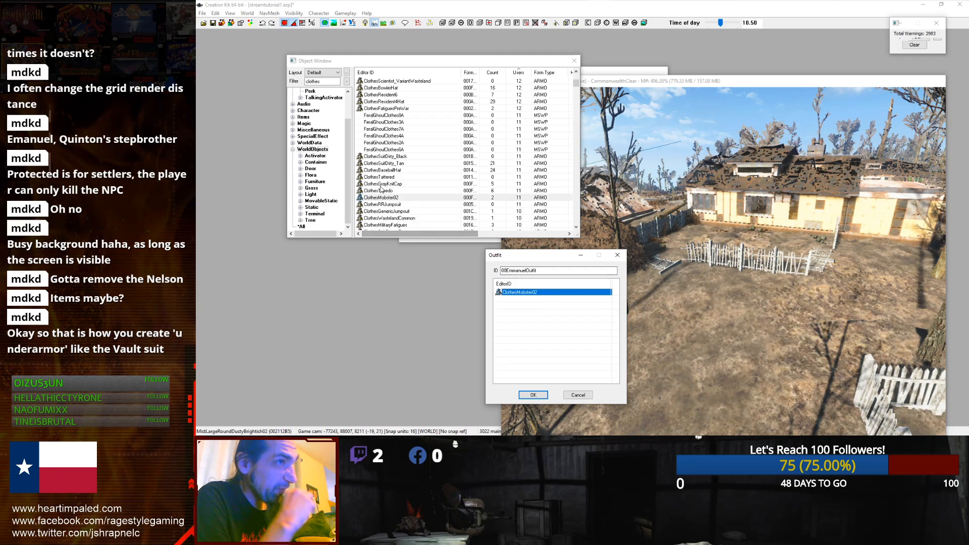
left_click(427, 177)
scroll(428, 186, "down", 4)
scroll(428, 185, "down", 4)
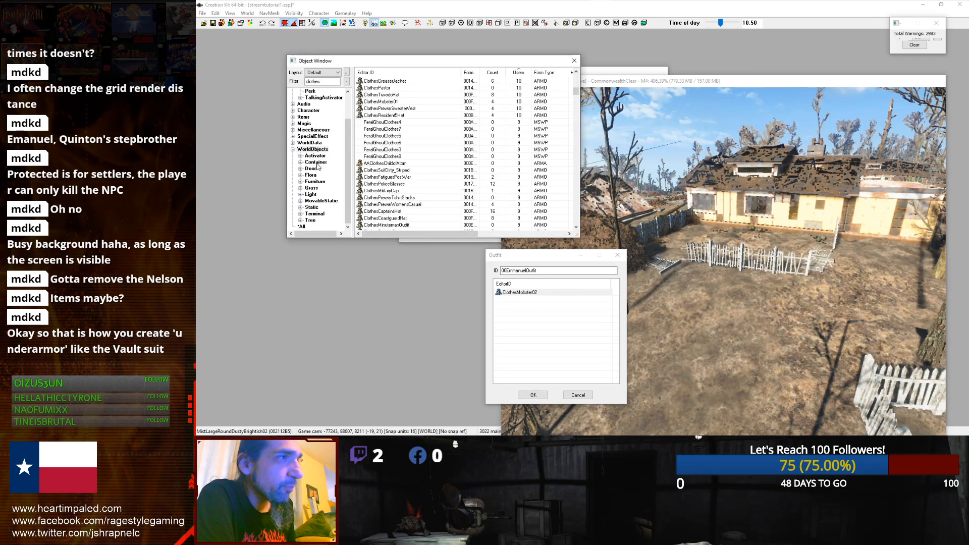
left_click(300, 150)
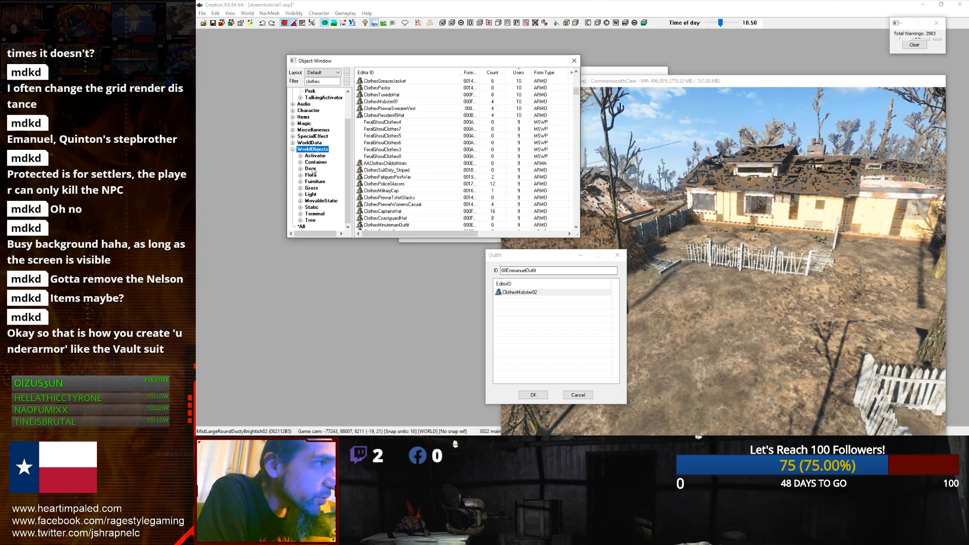
left_click(301, 144)
scroll(306, 145, "up", 2)
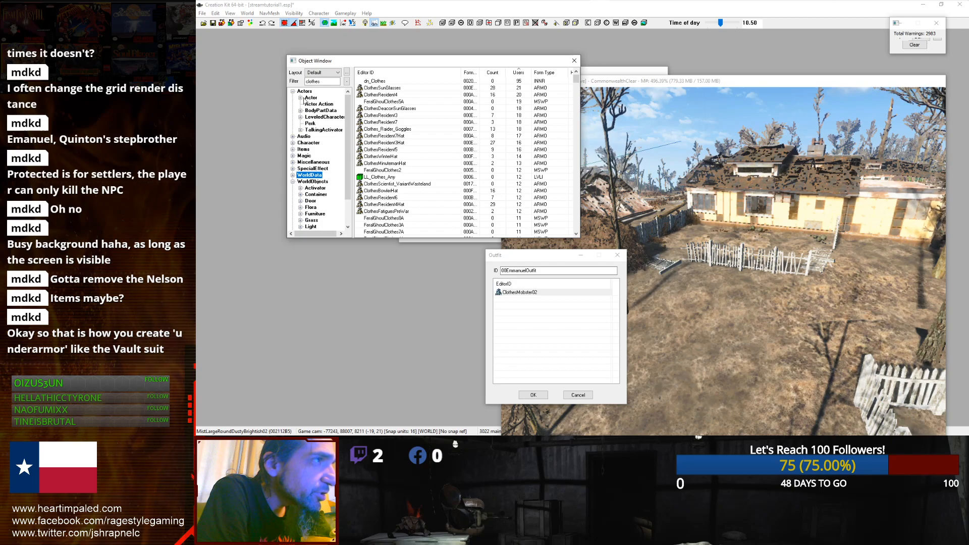
left_click(304, 92)
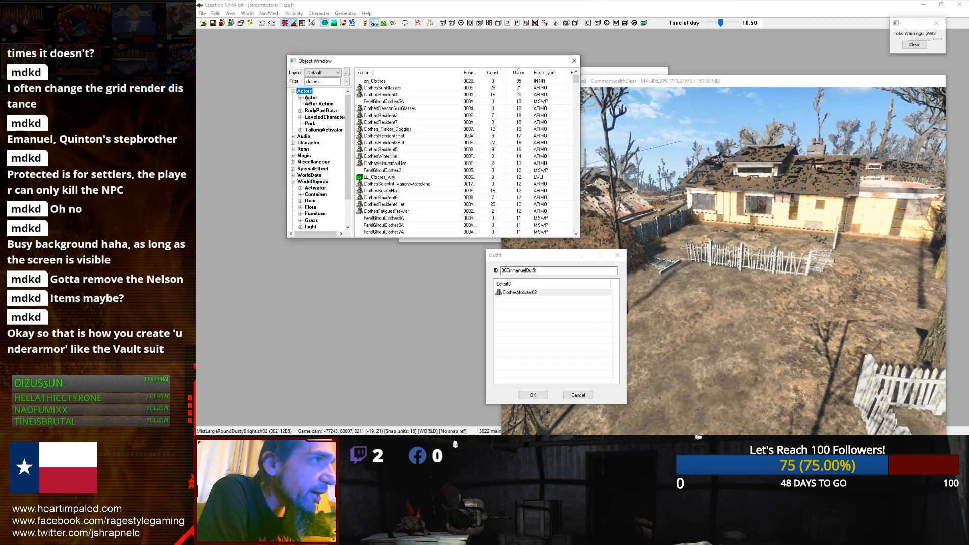
left_click(293, 142)
left_click(317, 150)
key("Down")
key("Down")
key("Down")
key("Down")
key("Down")
key("Down")
key("Down")
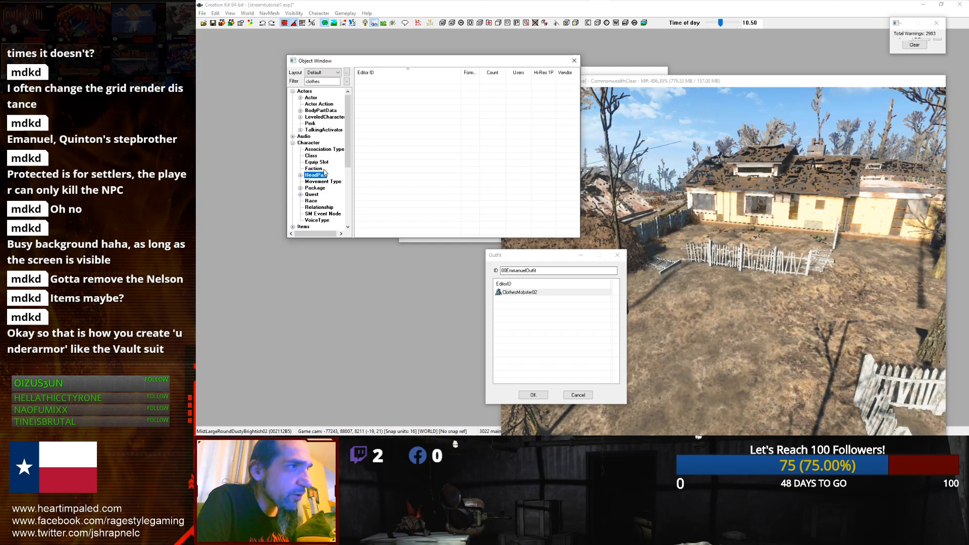
key("Down")
key("Down")
key("Down")
key("Down")
left_click(293, 143)
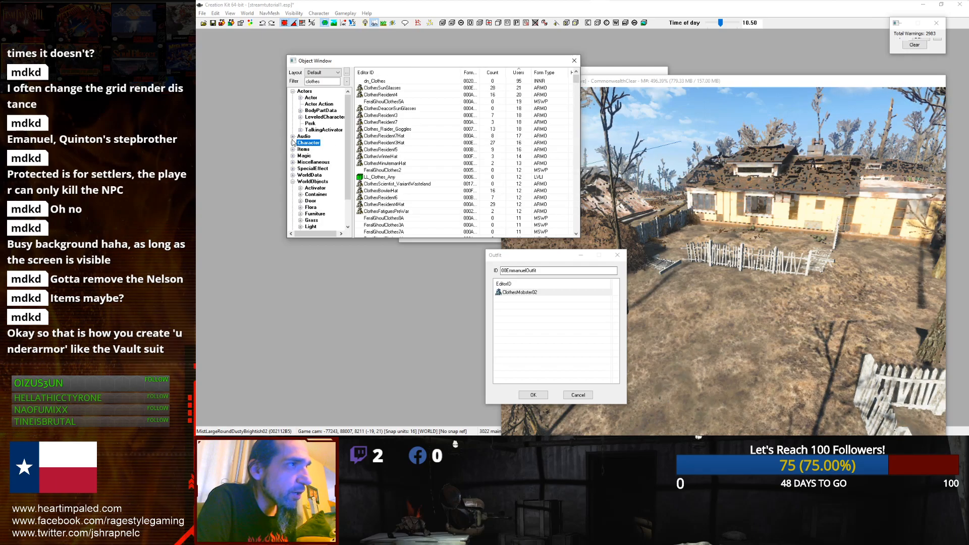
Step: Browse the Armor category and scroll through the clothing records for outfit pieces
left_click(293, 150)
left_click(309, 156)
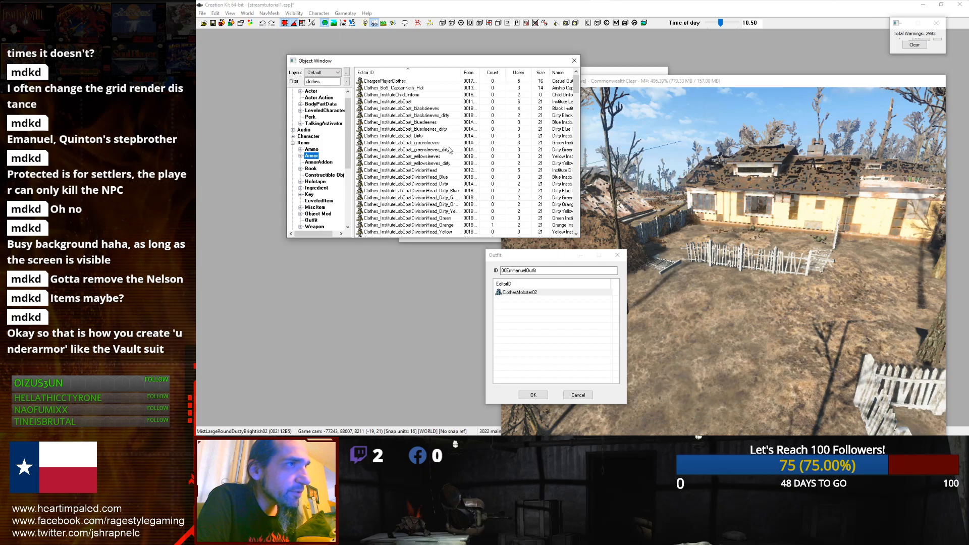
left_click(418, 136)
scroll(526, 117, "down", 2)
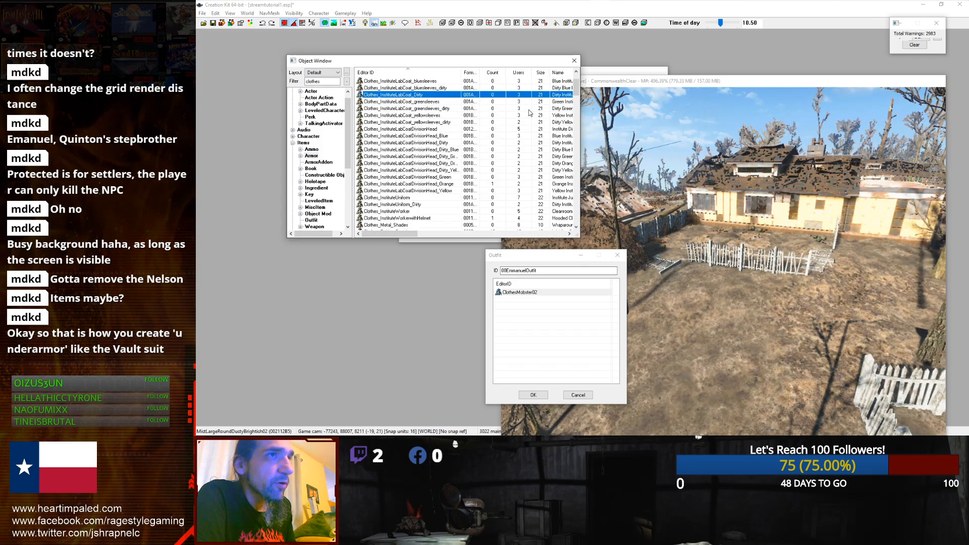
left_click_drag(575, 94, 574, 169)
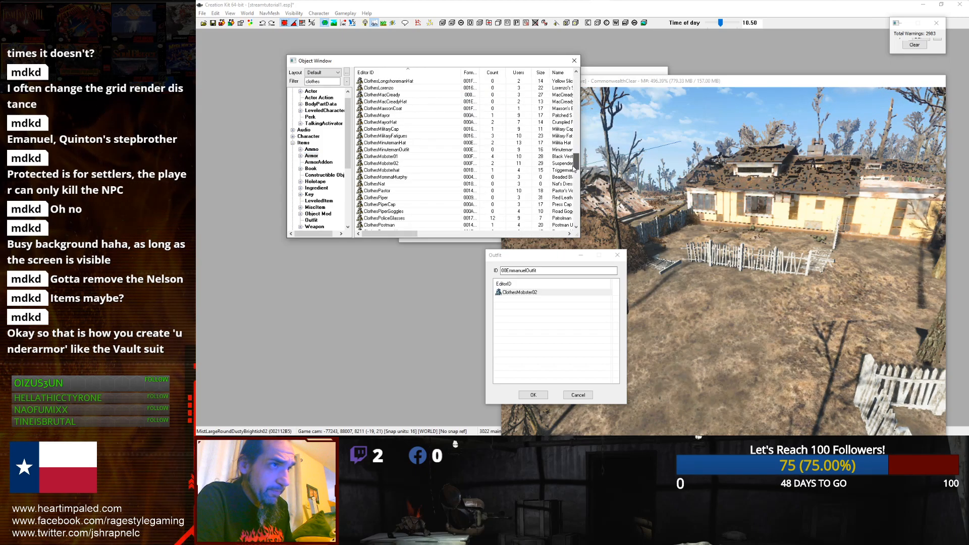
Step: Remove ClothesMobster02 from the outfit's item list and add ClothesMobsterhat in its place
left_click(528, 293)
key("Delete")
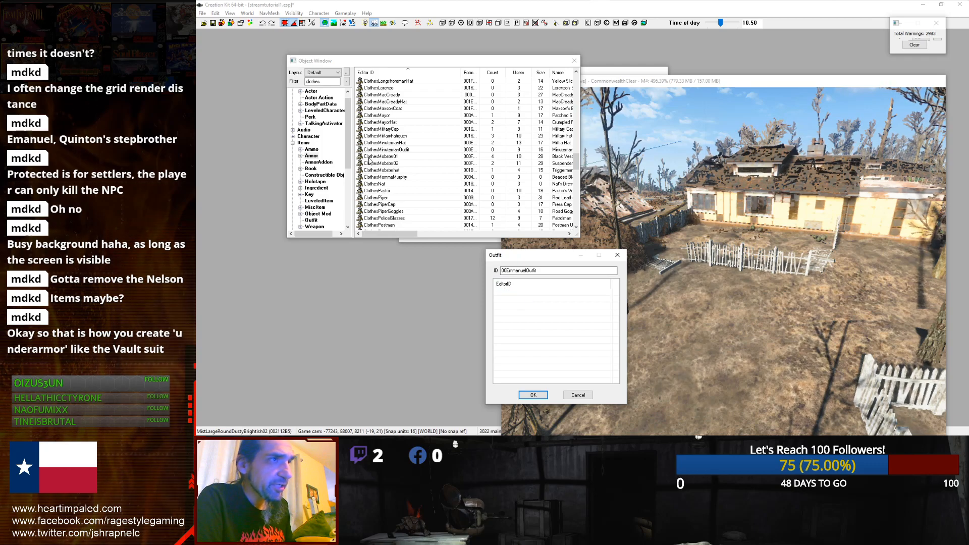
left_click(369, 158)
left_click(375, 164)
left_click_drag(374, 170, 557, 319)
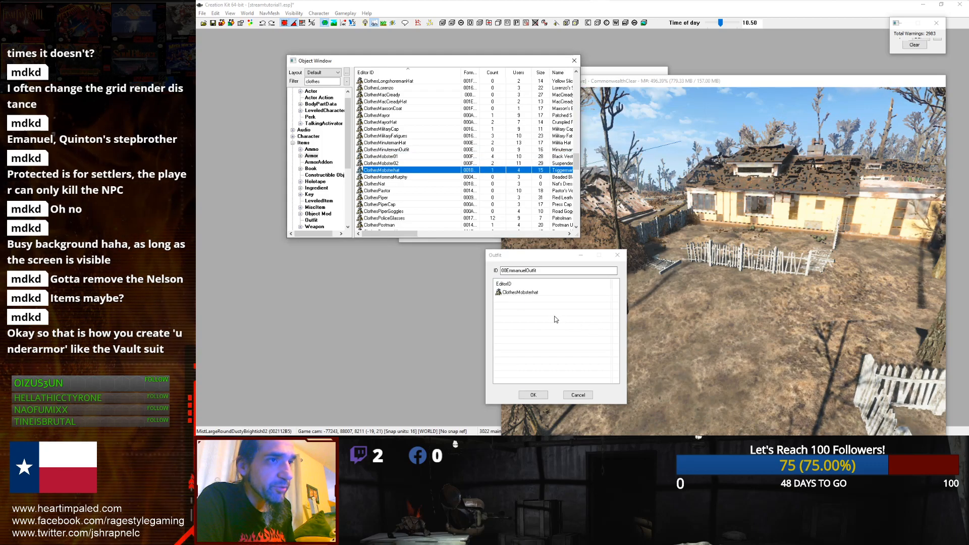
left_click(528, 293)
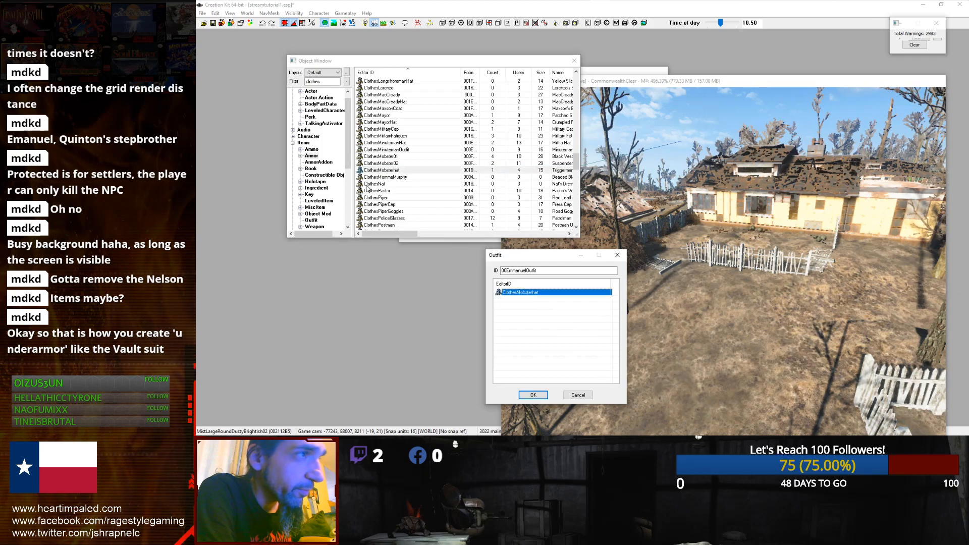
Step: Add ClothesPostman to the outfit's item list
scroll(369, 206, "down", 1)
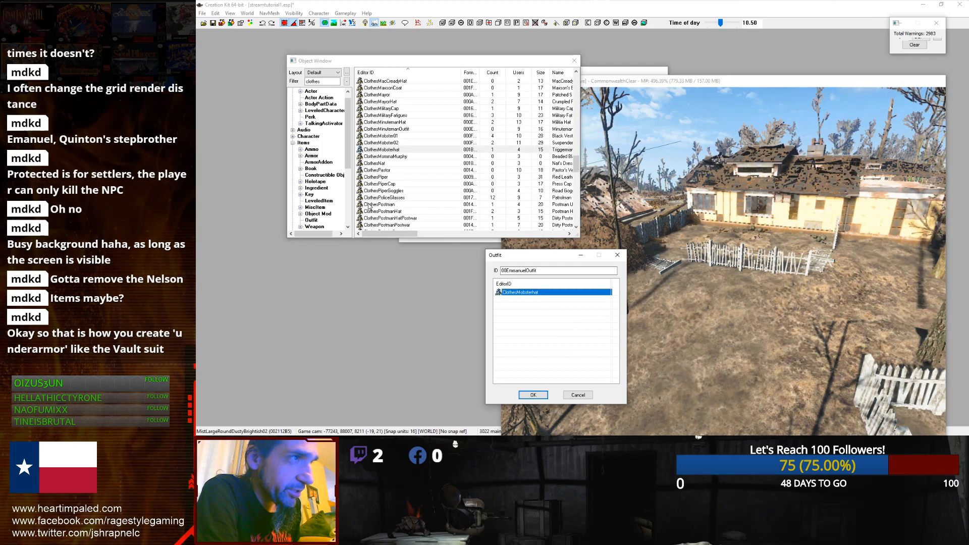
left_click_drag(369, 206, 514, 304)
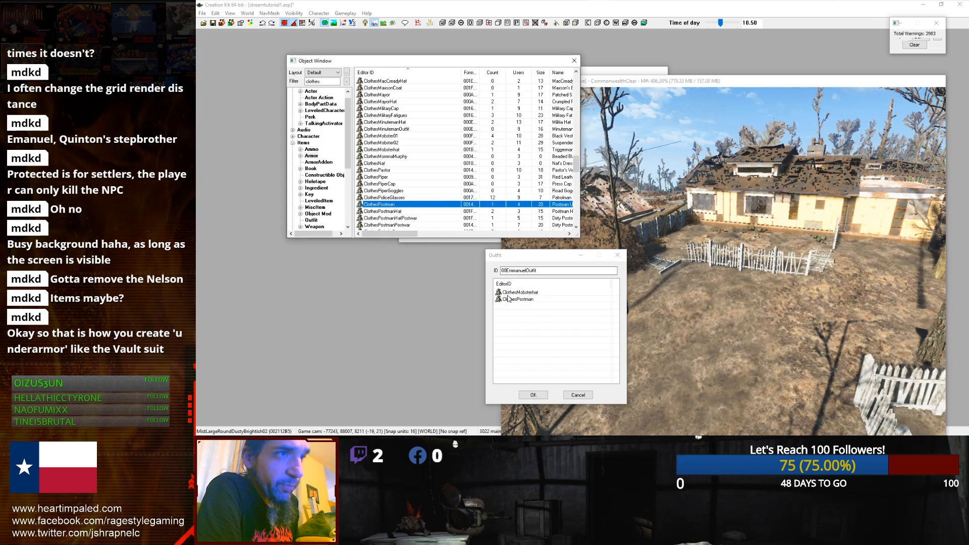
left_click(512, 299)
left_click(514, 292)
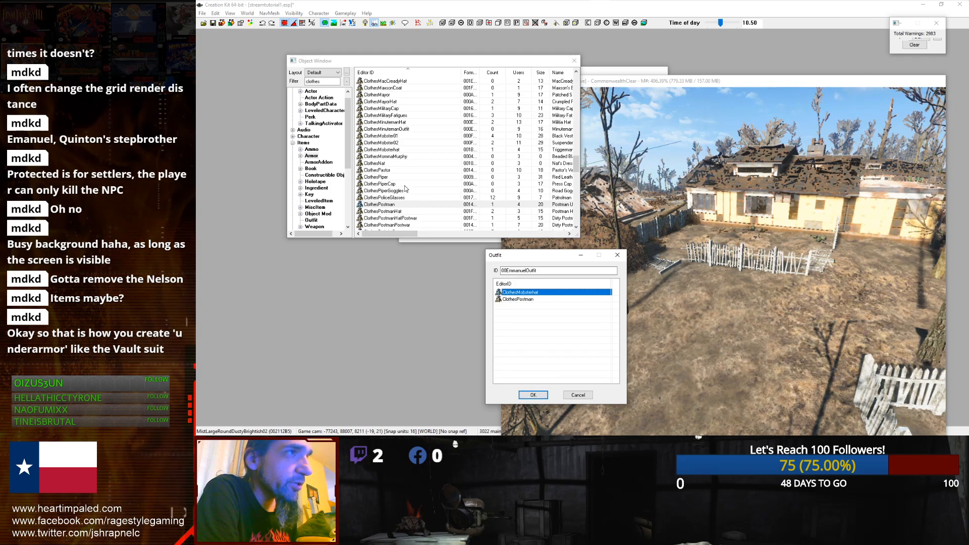
Step: Filter the object list for glasses, add ClothesSunGlasses to the outfit, and confirm the outfit
scroll(429, 152, "down", 3)
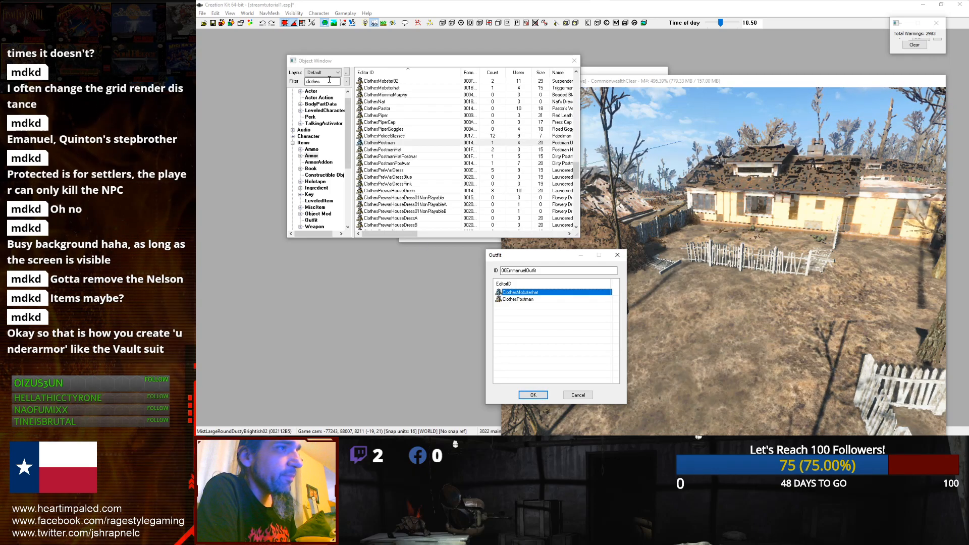
left_click_drag(346, 142, 343, 104)
scroll(391, 117, "down", 10)
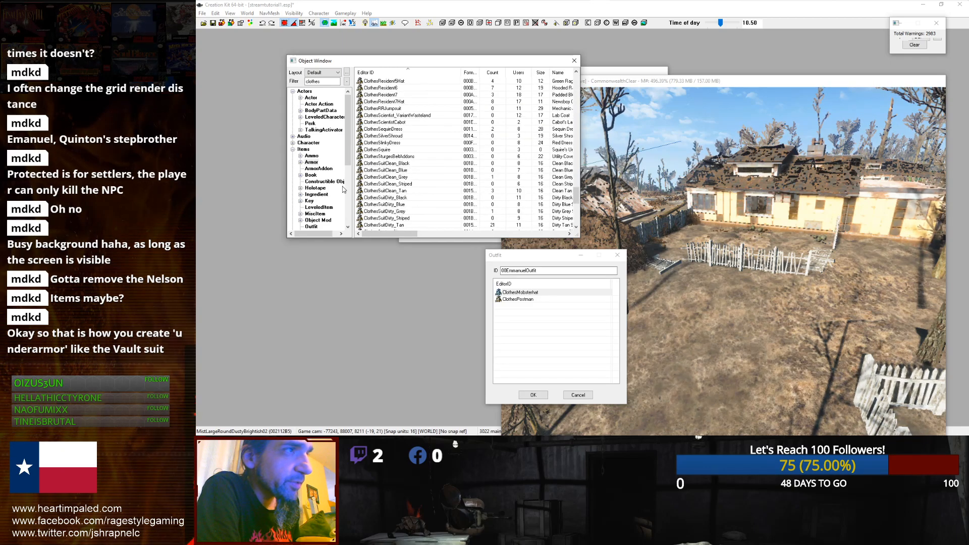
double_click(326, 80)
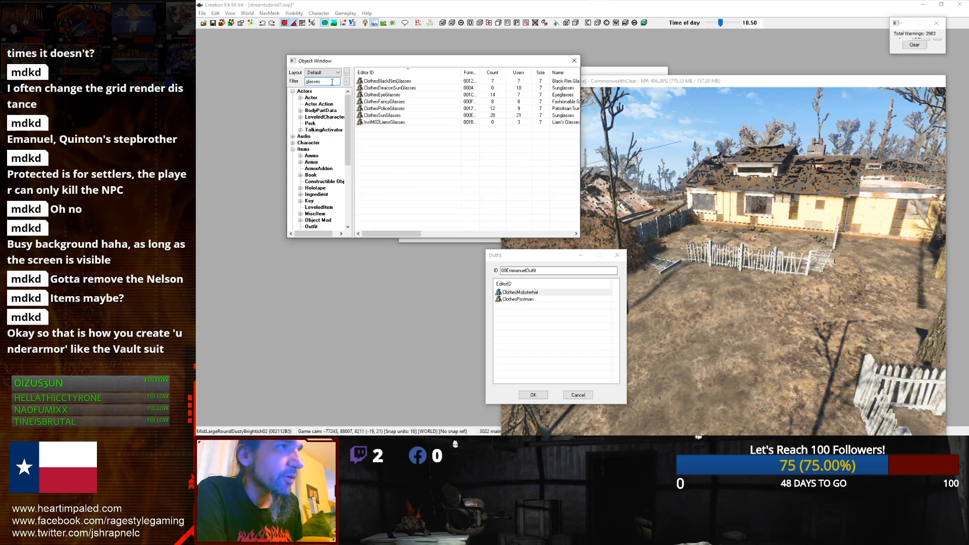
left_click(373, 96)
left_click(371, 102)
left_click(369, 108)
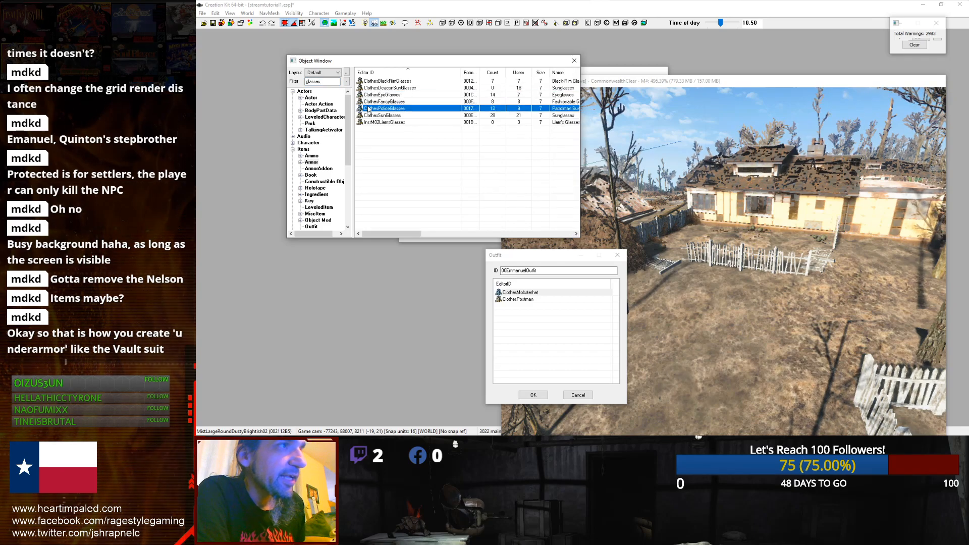
left_click(367, 114)
left_click_drag(367, 116, 563, 341)
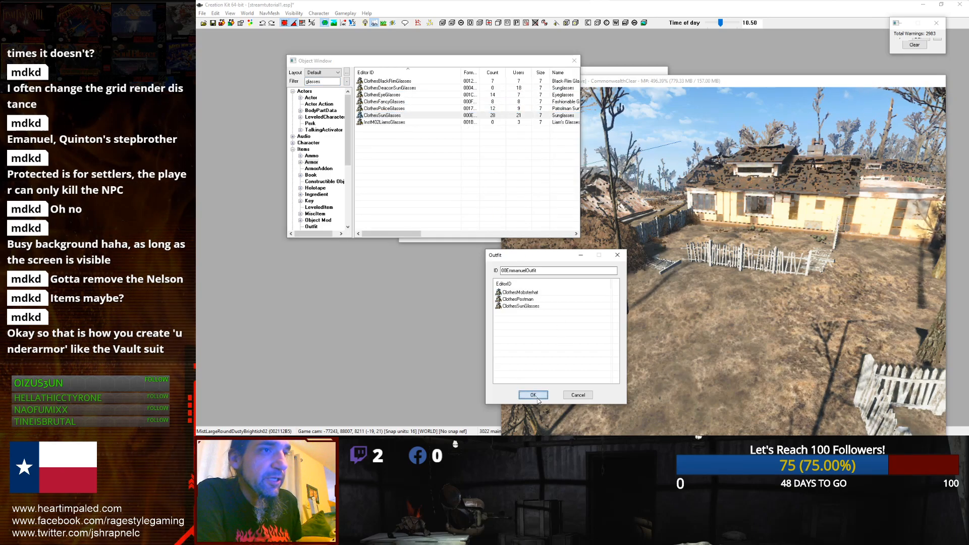
left_click(533, 395)
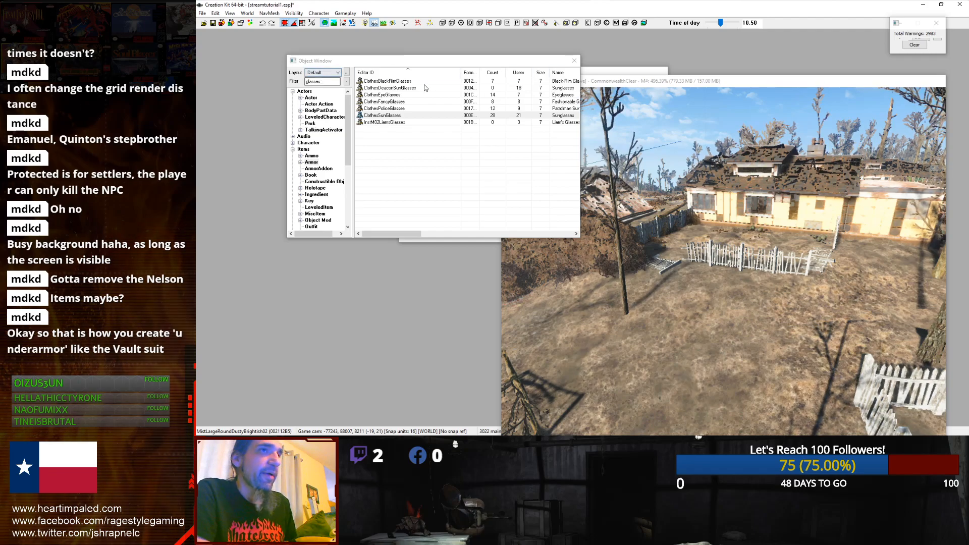
Step: Filter the object list for emm and open the 00Emmanuel actor record
left_click(596, 78)
left_click(599, 71)
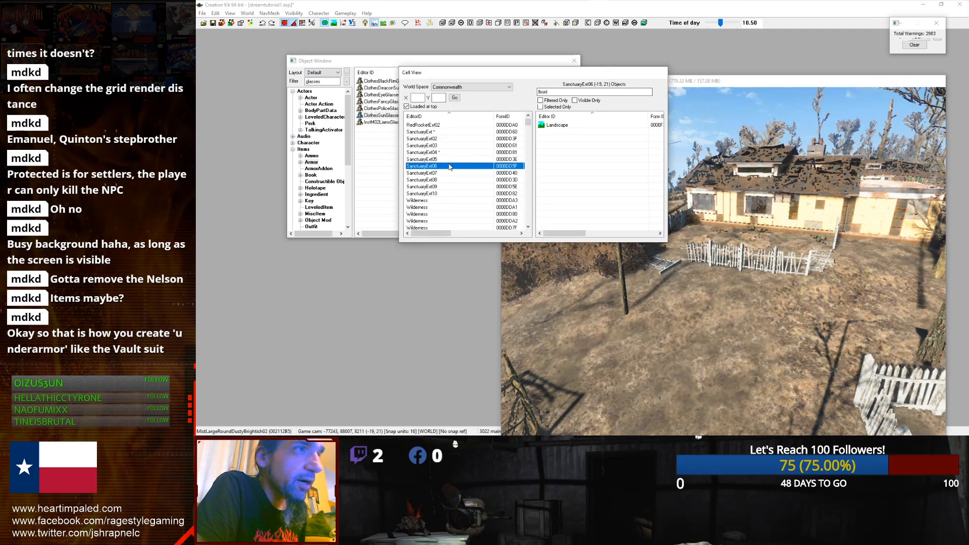
left_click(327, 82)
double_click(327, 82)
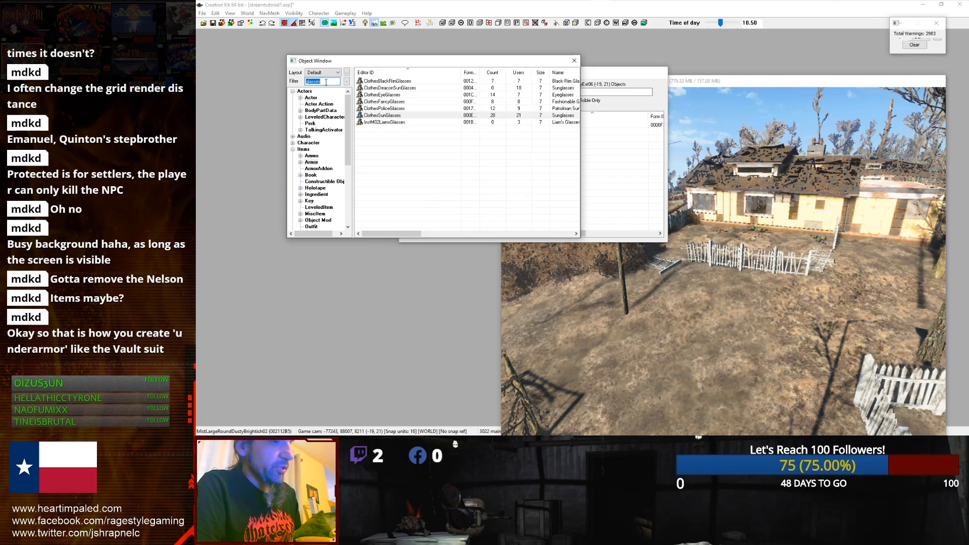
type("emmanuel")
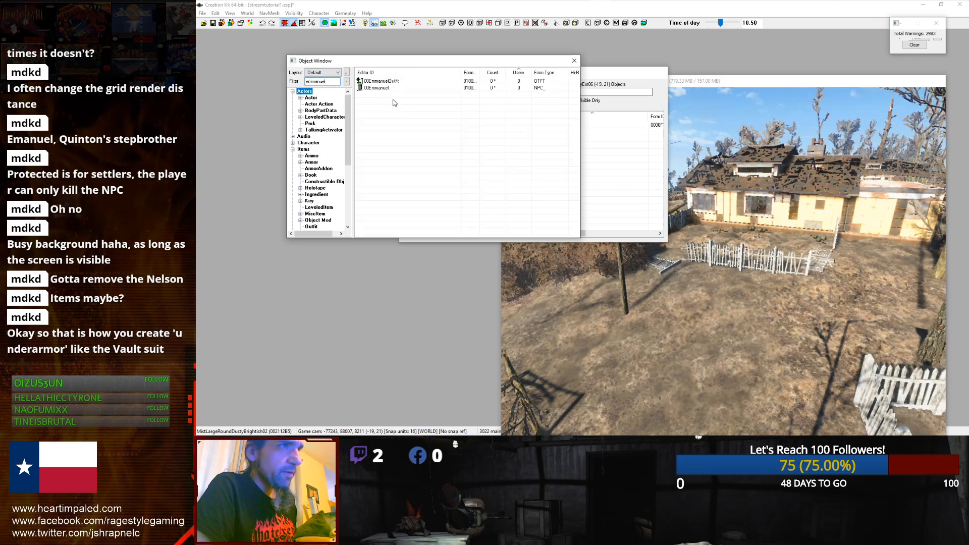
double_click(387, 88)
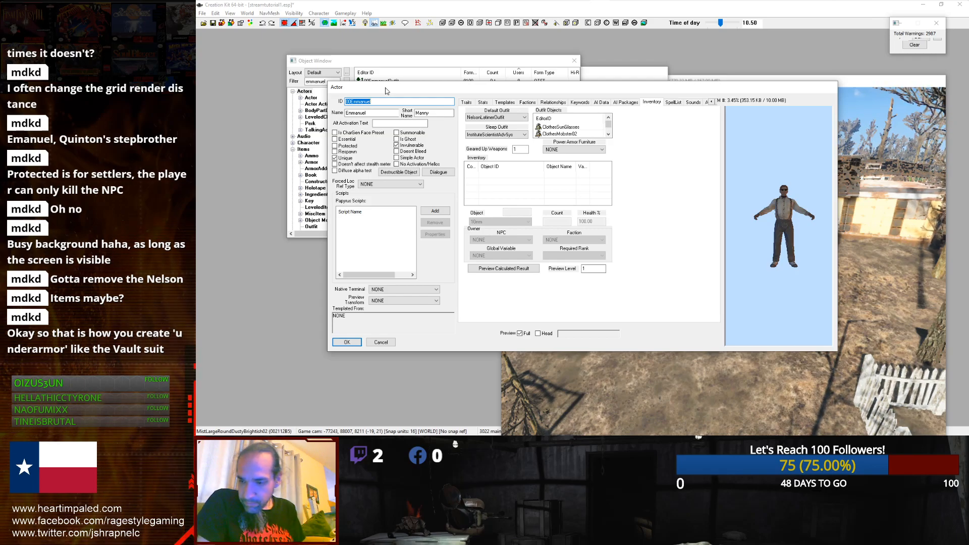
Step: Examine the actor's Inventory tab, its outfit objects and the preview model
left_click(651, 102)
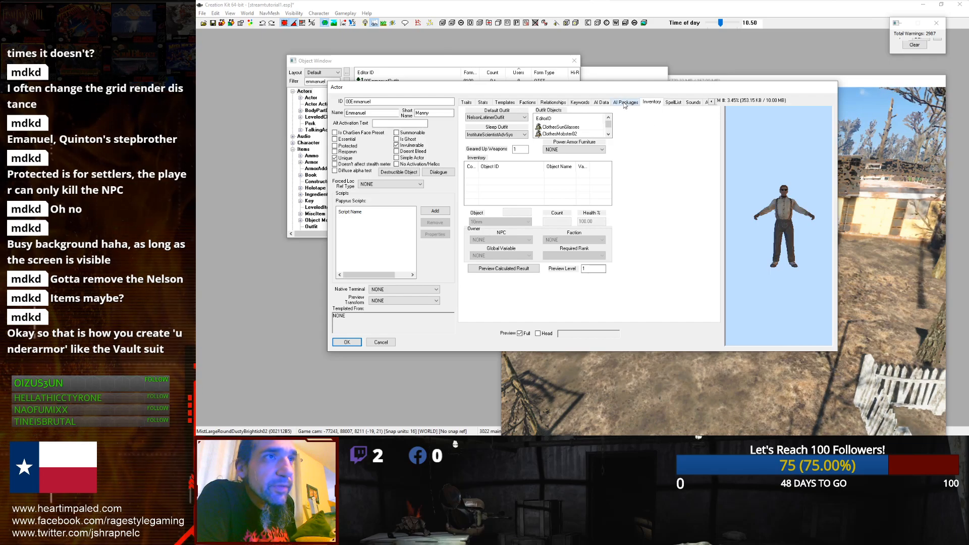
left_click(714, 101)
left_click(714, 101)
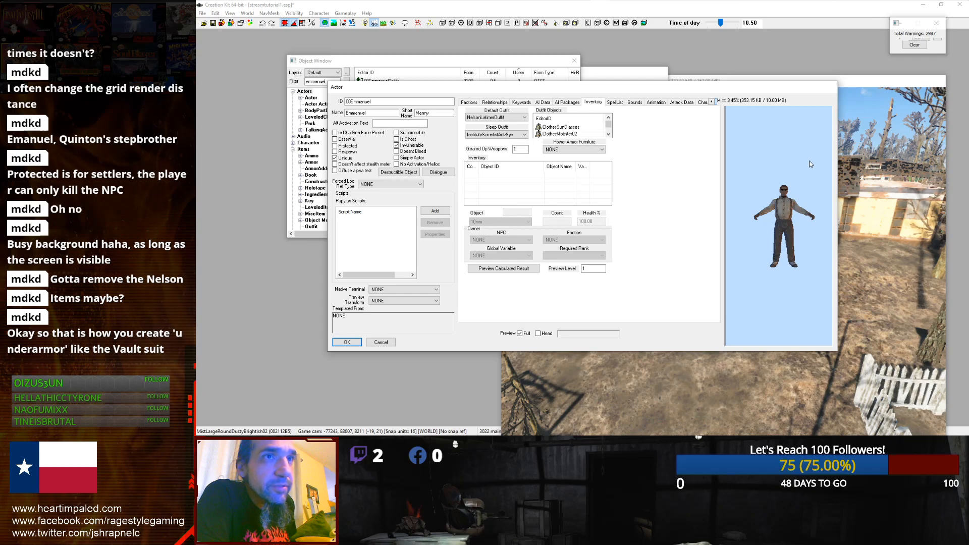
left_click_drag(838, 226, 953, 228)
left_click_drag(625, 88, 476, 107)
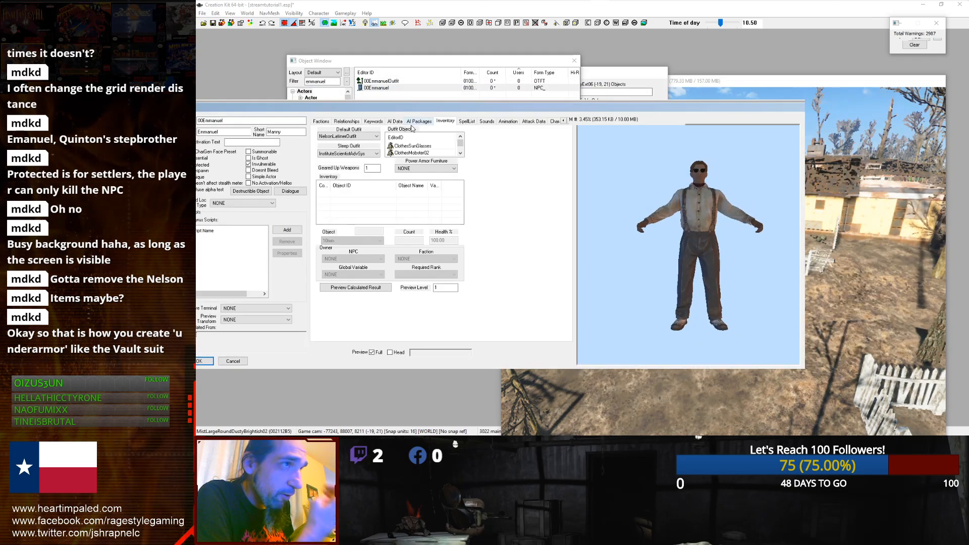
left_click(408, 153)
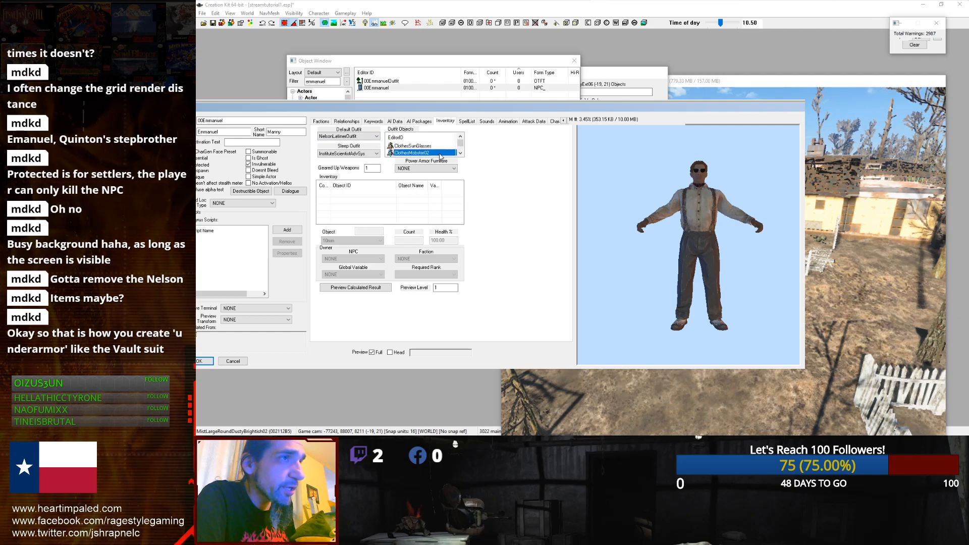
left_click(460, 153)
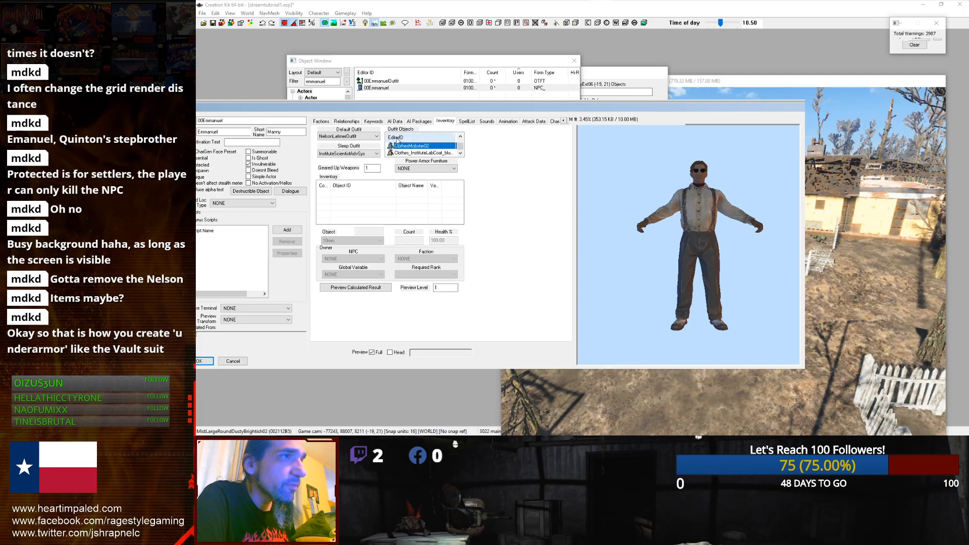
left_click(426, 122)
left_click(443, 123)
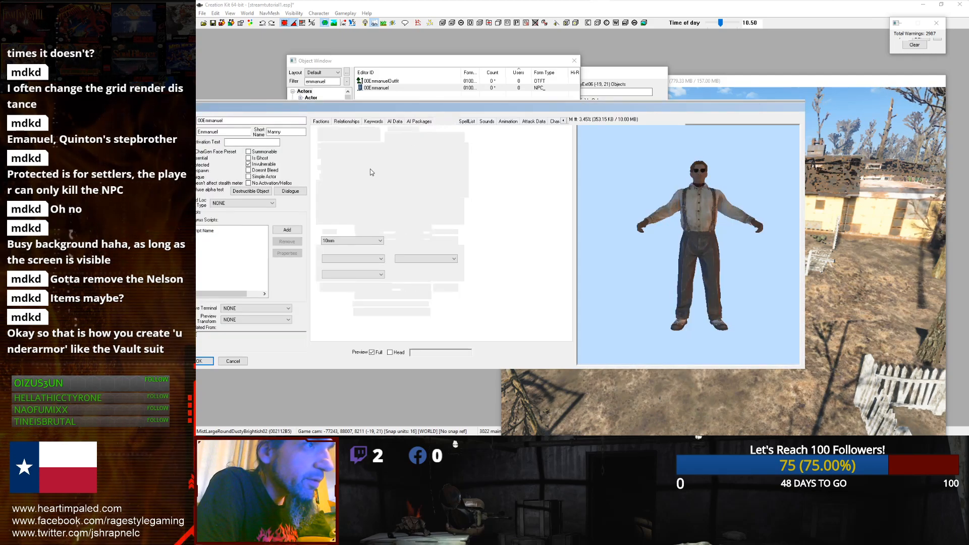
left_click(411, 153)
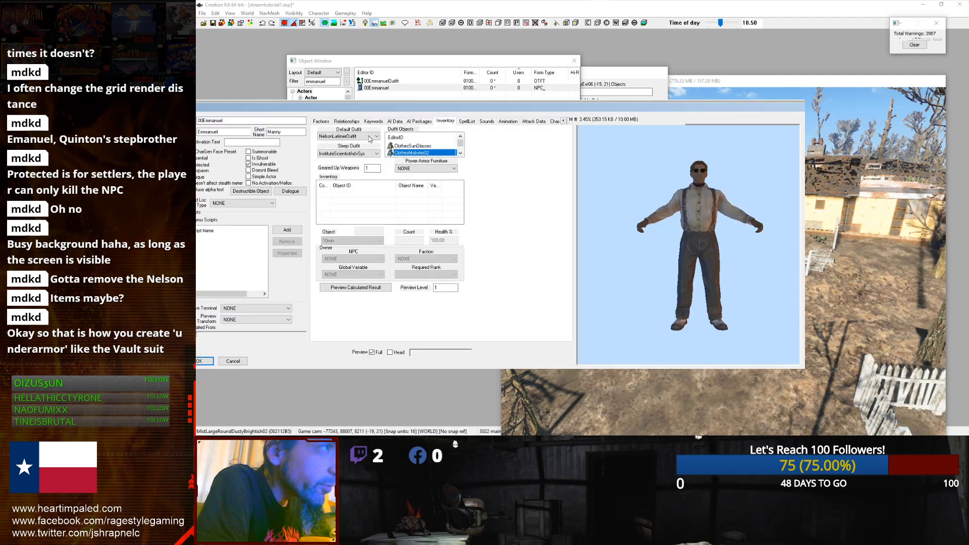
Step: Set the actor's Default Outfit to 00EmmanuelOutfit
left_click(361, 137)
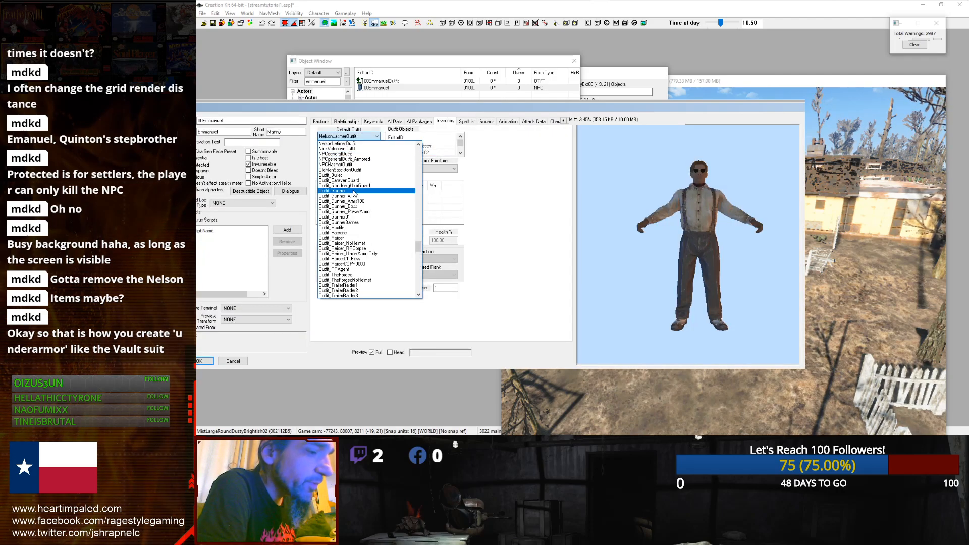
key("0")
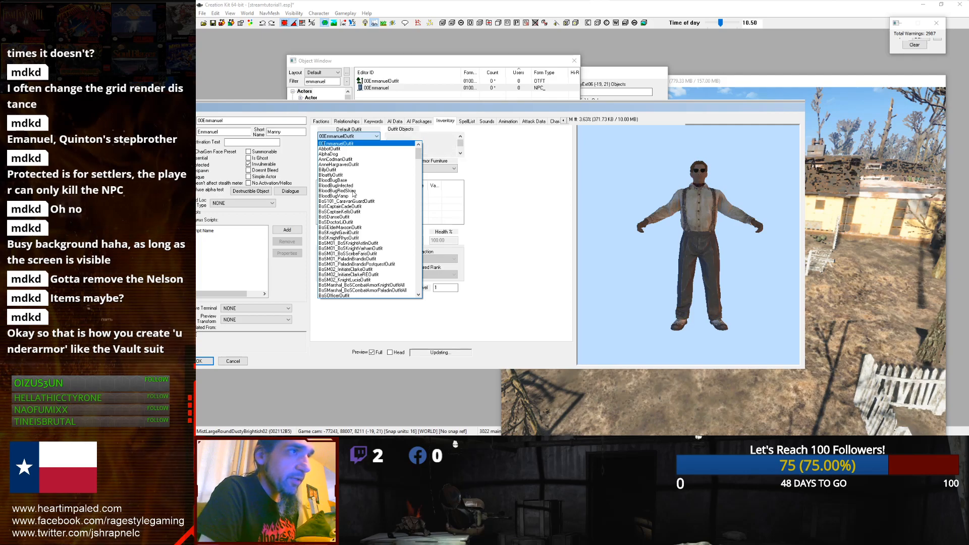
key("Return")
mouse_move(723, 226)
middle_mouse_down()
mouse_move(725, 248)
mouse_move(724, 226)
mouse_move(734, 230)
middle_mouse_up()
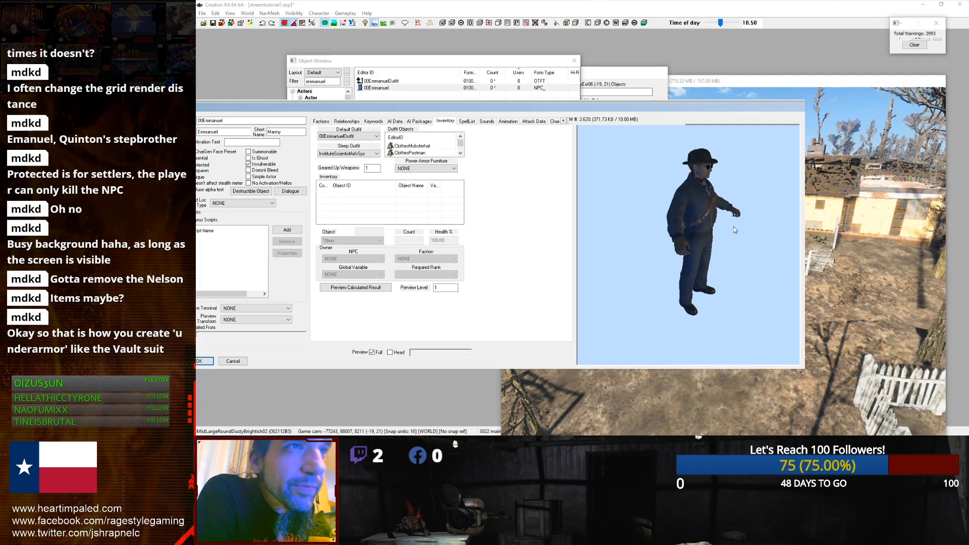
Step: Open the Character Gen Morphs tab and nudge the Eyebrows - Inner X position slider
left_click(566, 121)
left_click(566, 121)
left_click(566, 122)
left_click(566, 121)
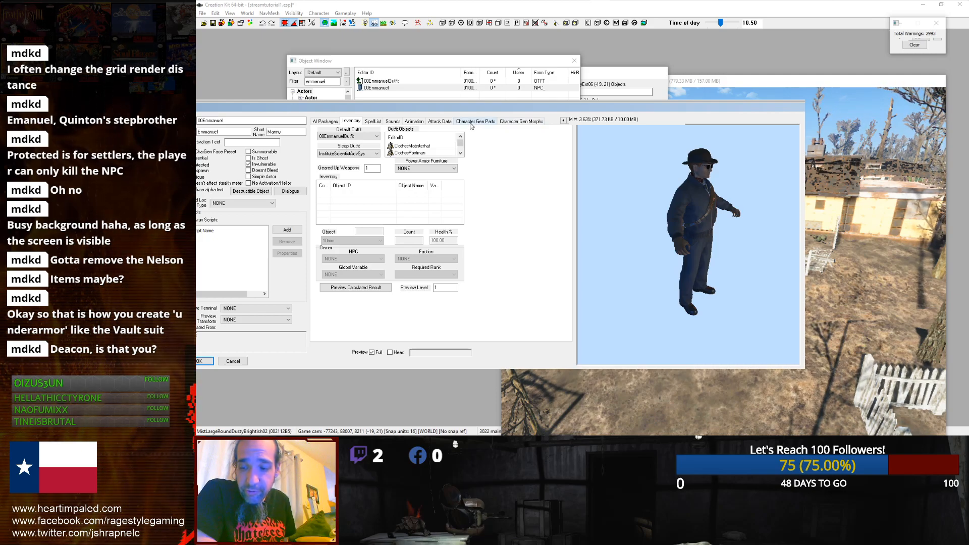
left_click(505, 122)
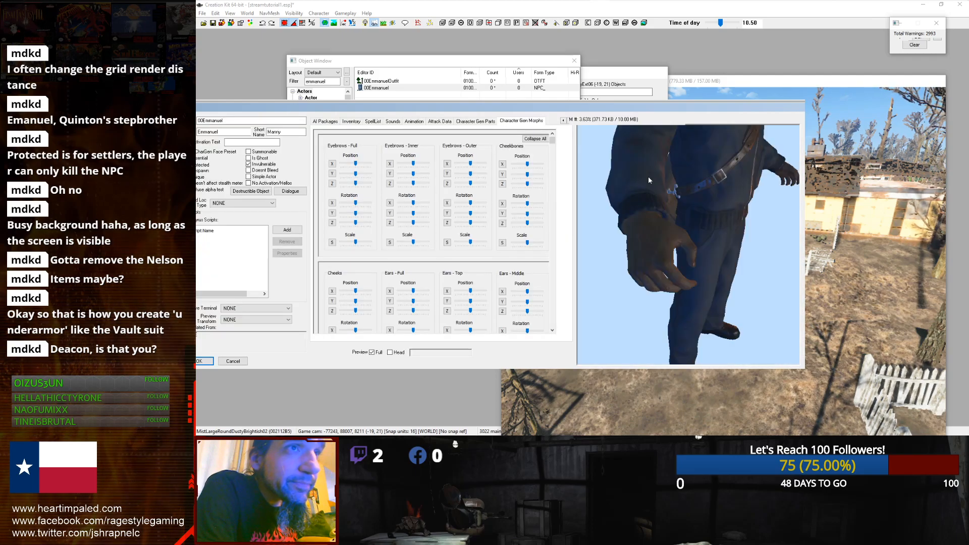
scroll(691, 175, "up", 5)
middle_click_drag(690, 182, 739, 209)
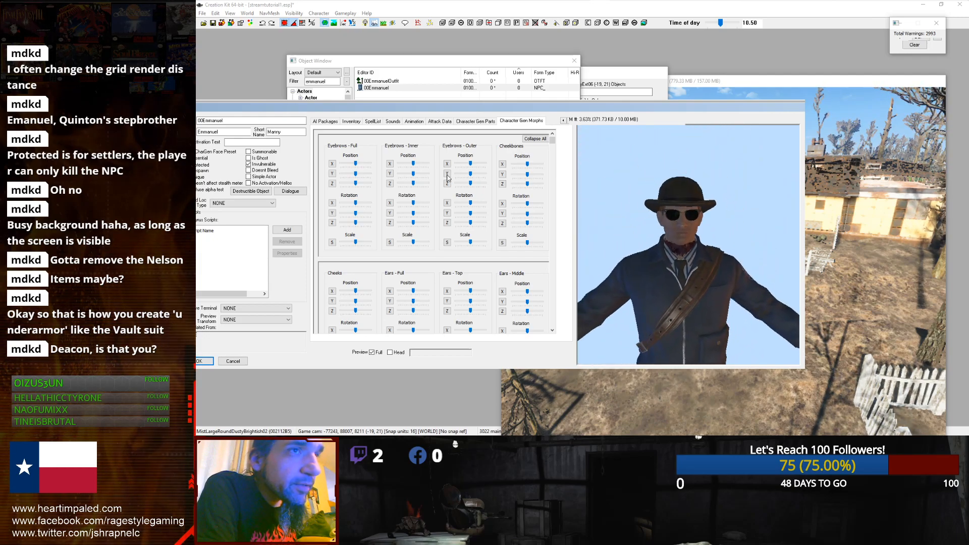
left_click_drag(413, 164, 420, 164)
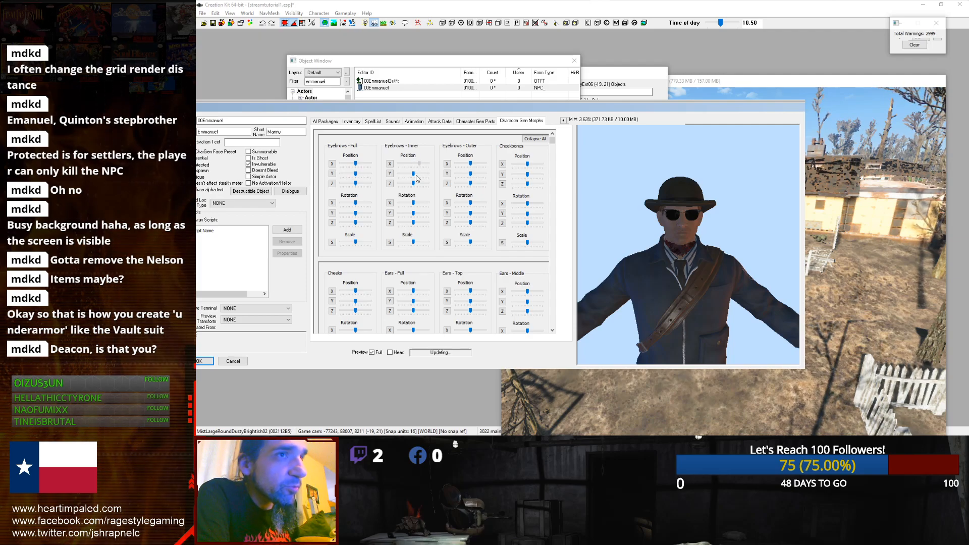
Step: Set the actor's Default Outfit to NONE and return to the Character Gen Morphs tab
left_click(361, 122)
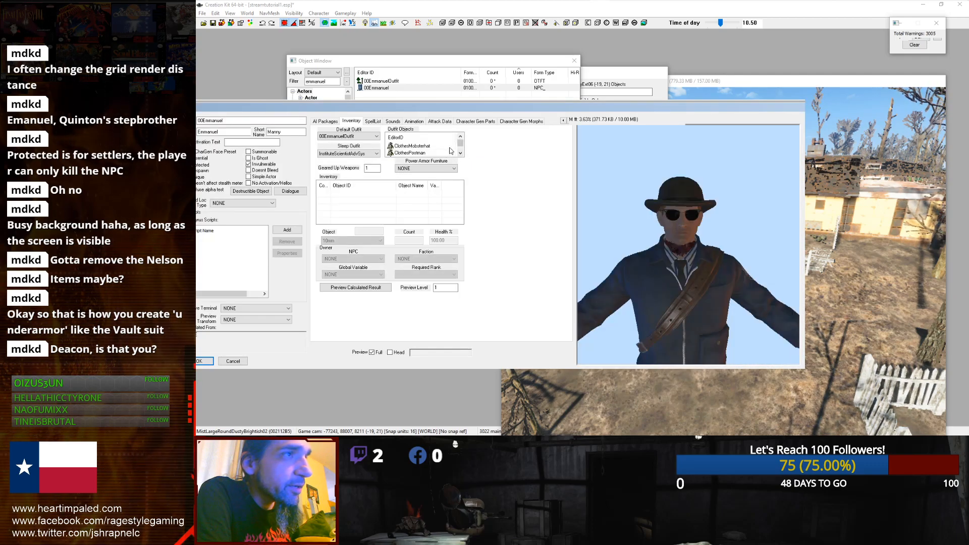
left_click(376, 136)
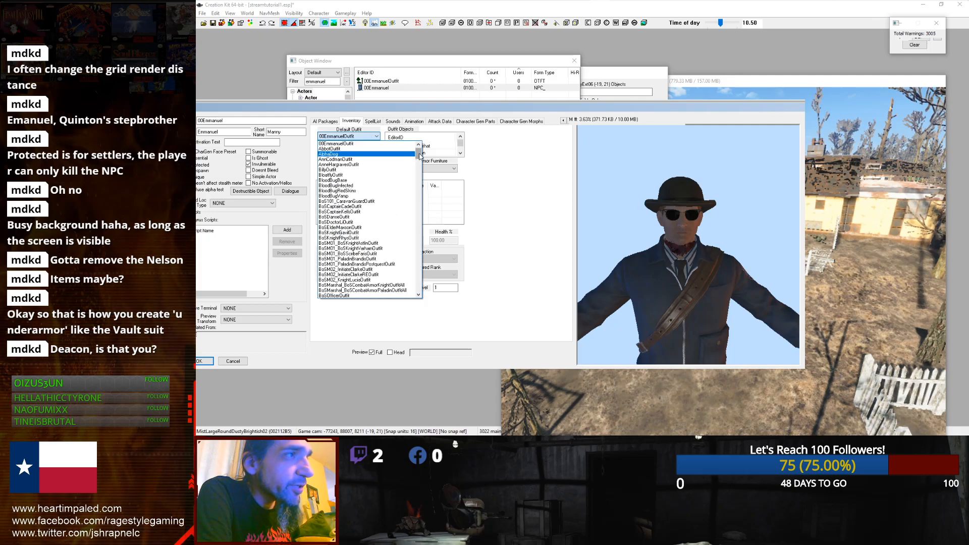
left_click_drag(420, 156, 420, 147)
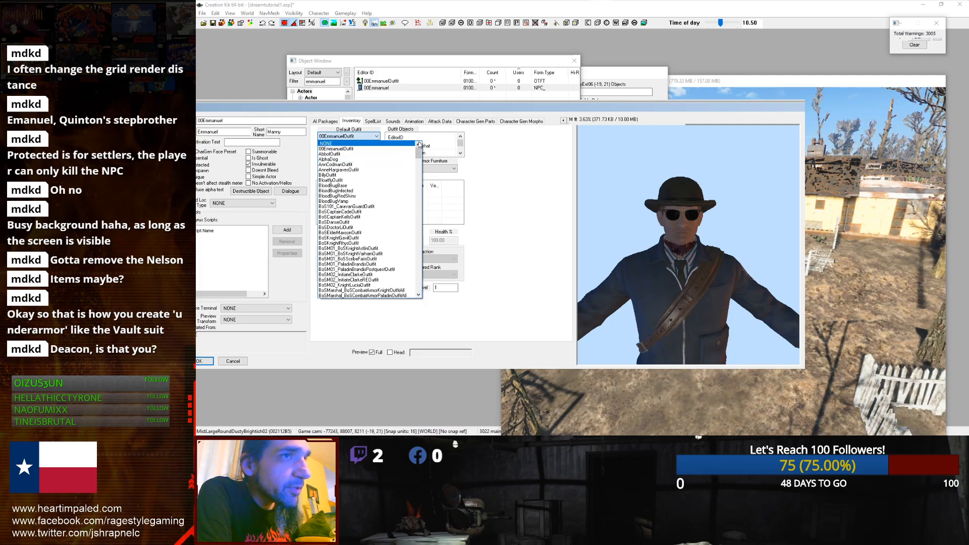
left_click(528, 124)
left_click(528, 125)
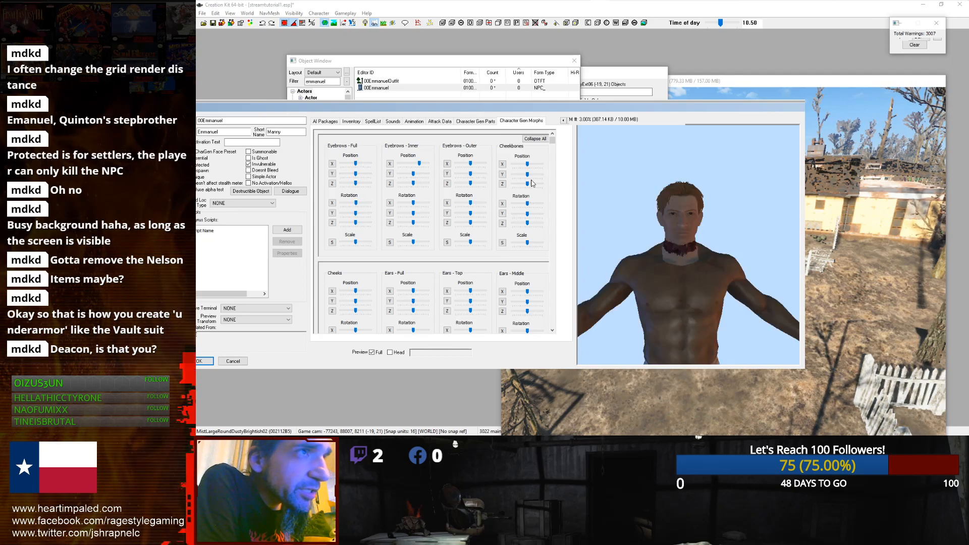
Step: Adjust the Ears - Middle, Ears - Top and Ears - Full position sliders to reshape the ears
left_click_drag(553, 141, 553, 150)
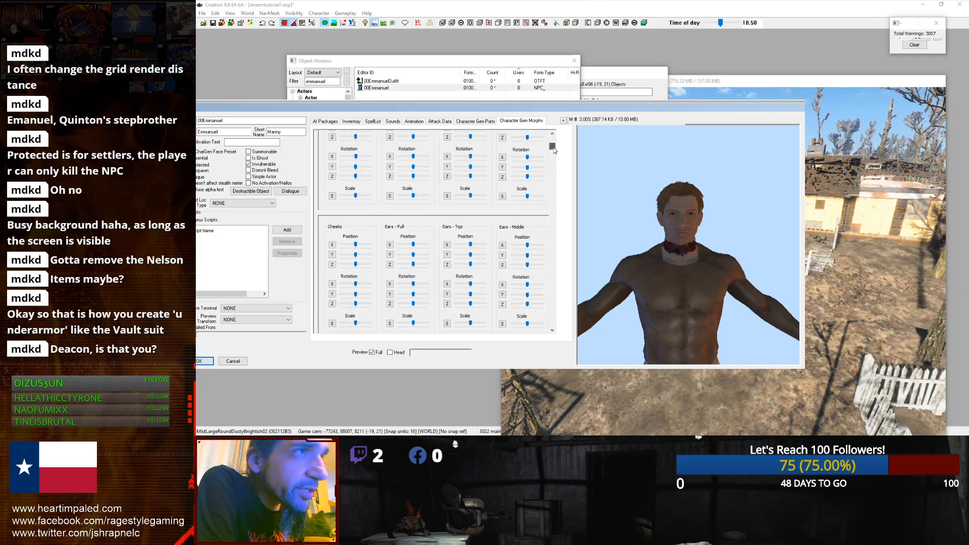
scroll(528, 261, "up", 2)
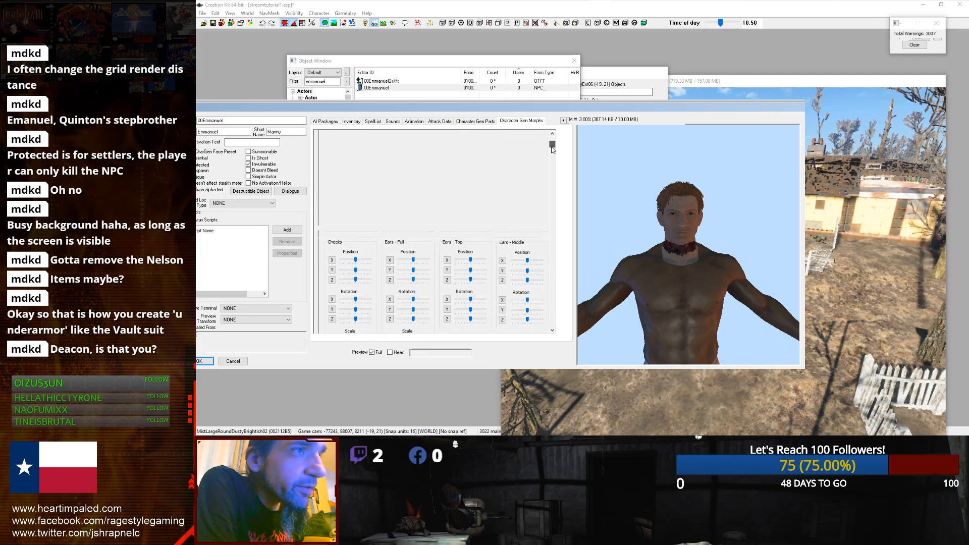
left_click_drag(527, 261, 533, 261)
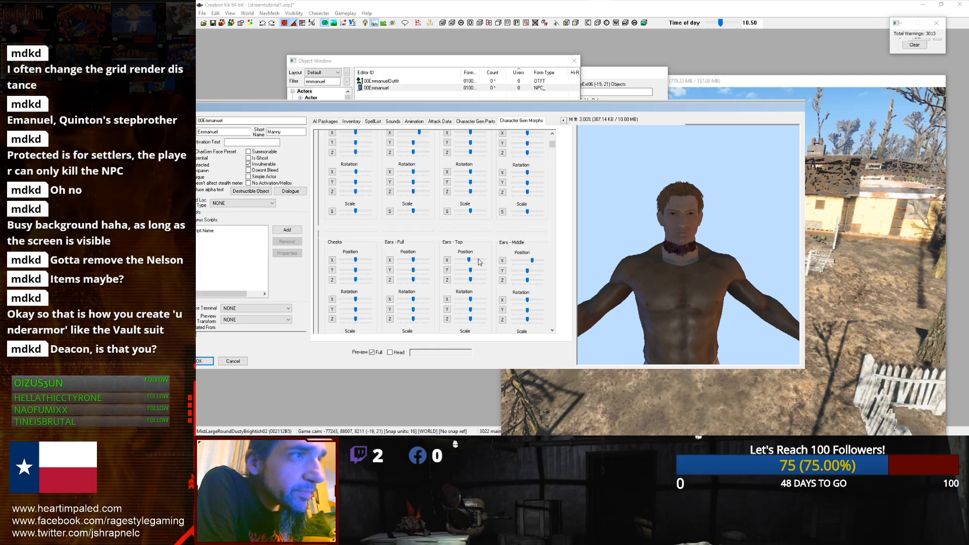
left_click_drag(470, 260, 464, 263)
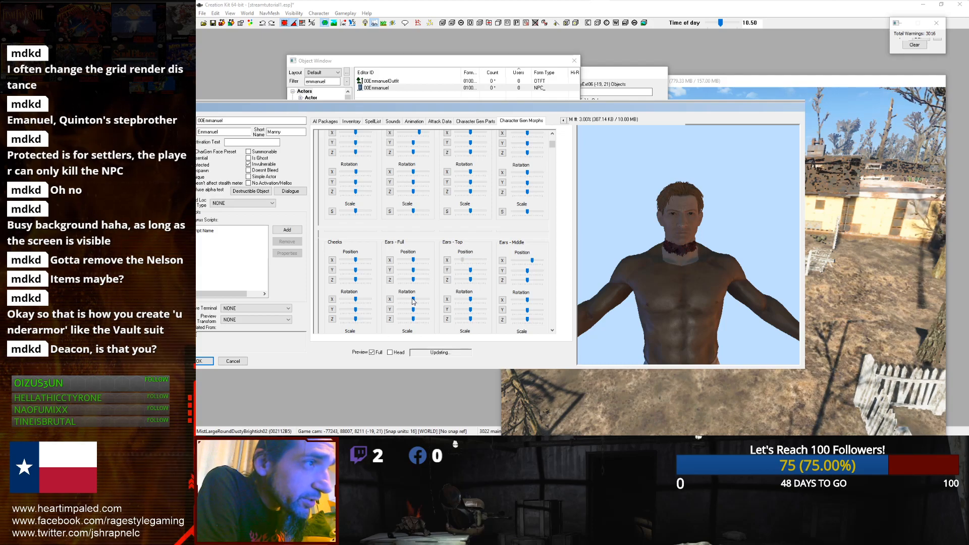
left_click(414, 260)
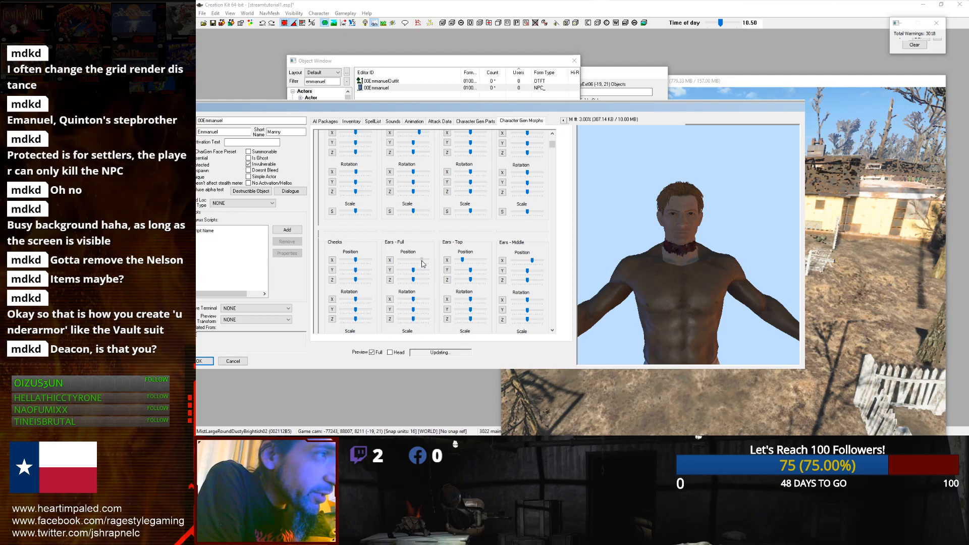
left_click(414, 183)
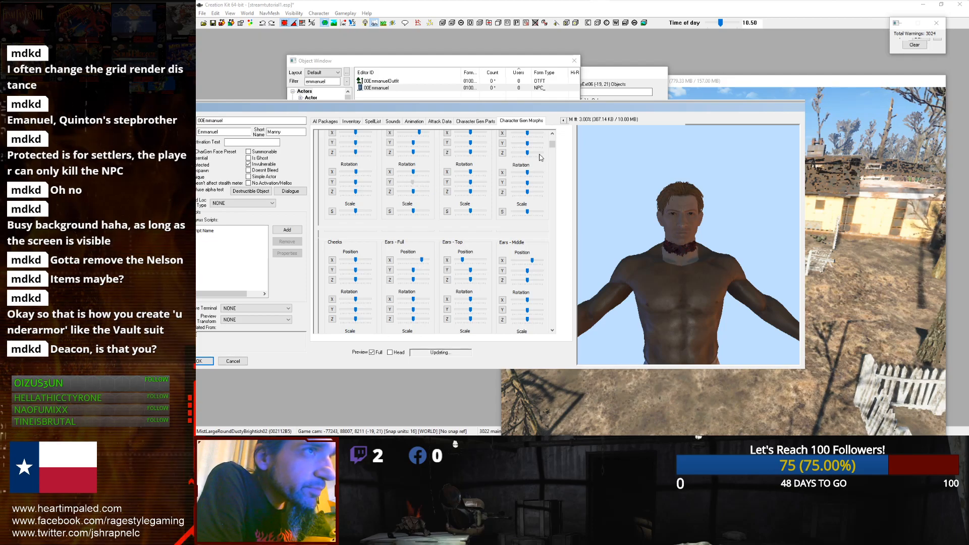
Step: Tweak the Nose - Full, Nostrils, Jaw - Outer and Neck morph sliders
left_click_drag(554, 145, 552, 170)
left_click_drag(413, 183, 419, 185)
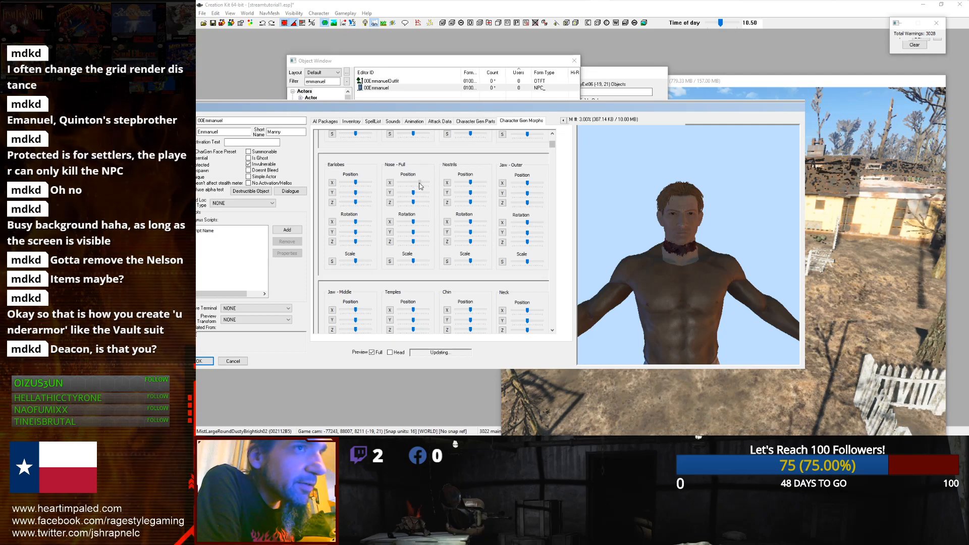
left_click_drag(414, 262, 423, 264)
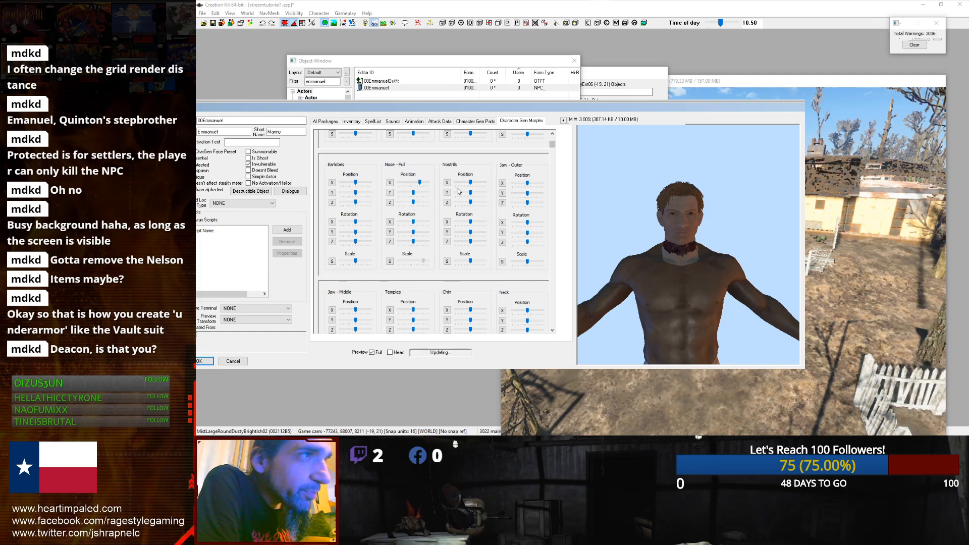
left_click_drag(470, 183, 484, 186)
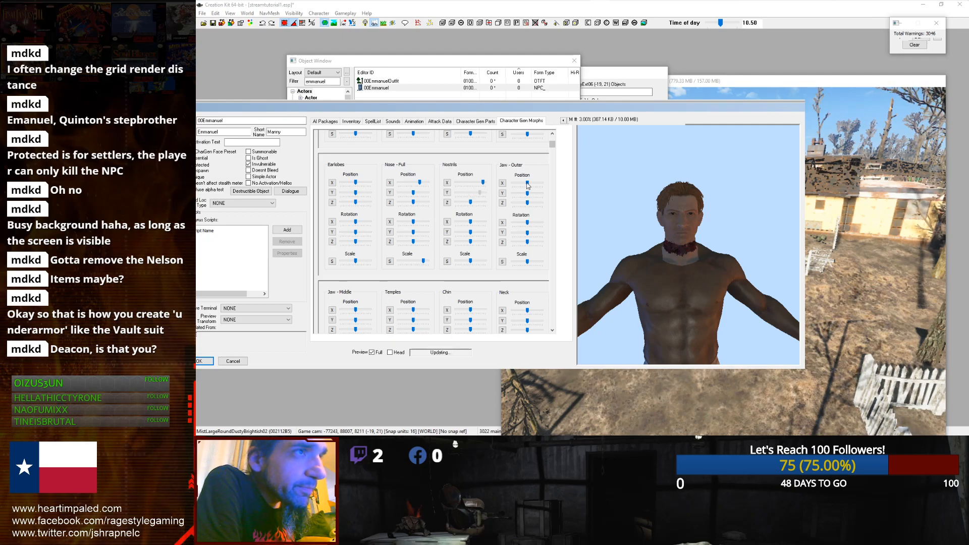
left_click_drag(526, 183, 537, 184)
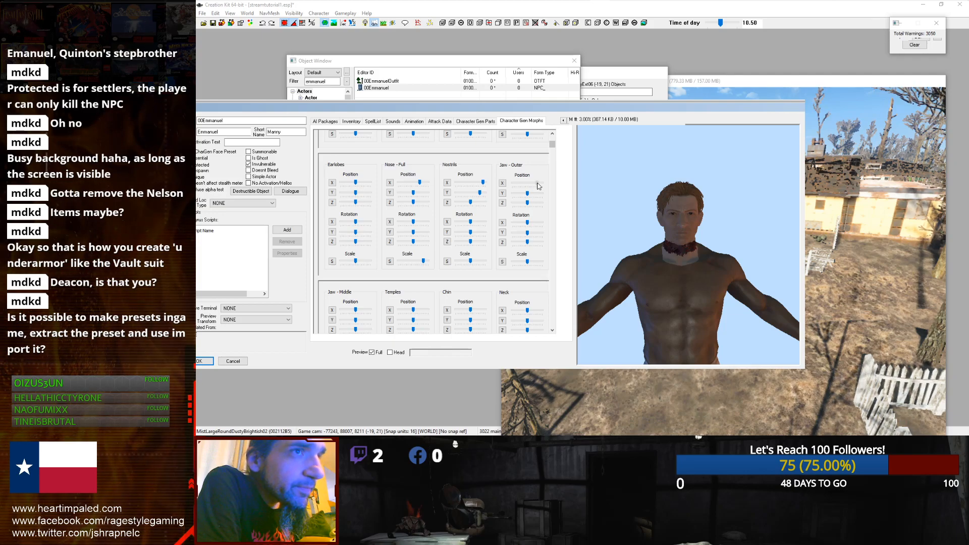
left_click_drag(528, 195, 523, 195)
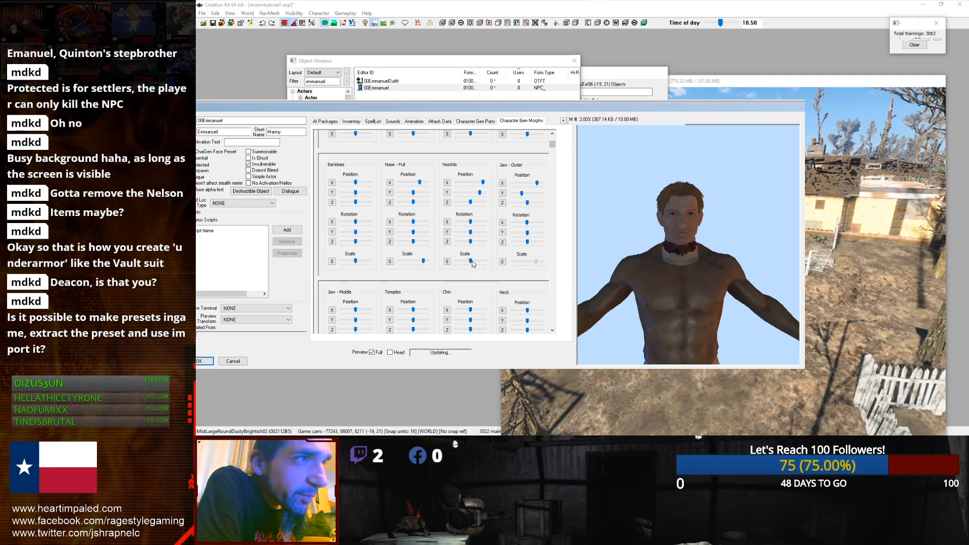
left_click_drag(486, 262, 481, 264)
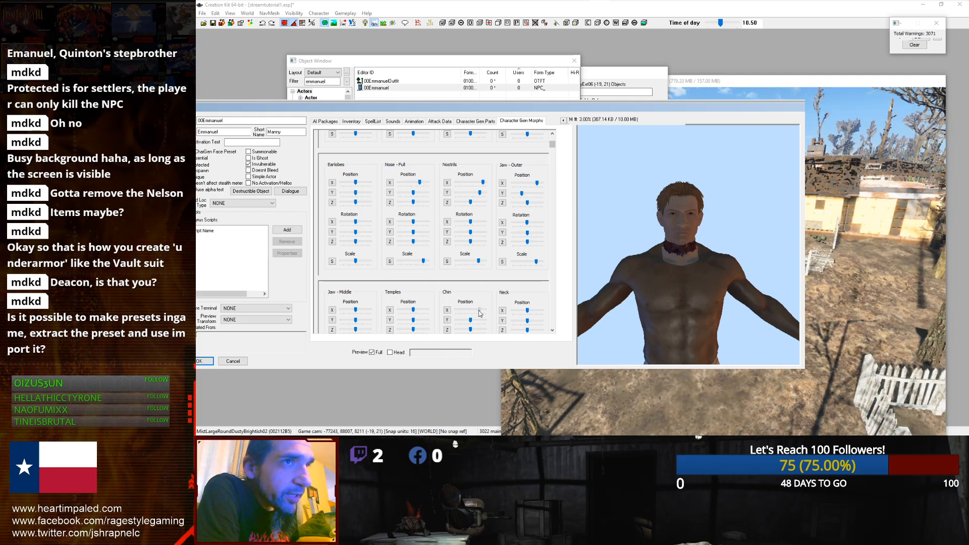
left_click_drag(527, 312, 533, 311)
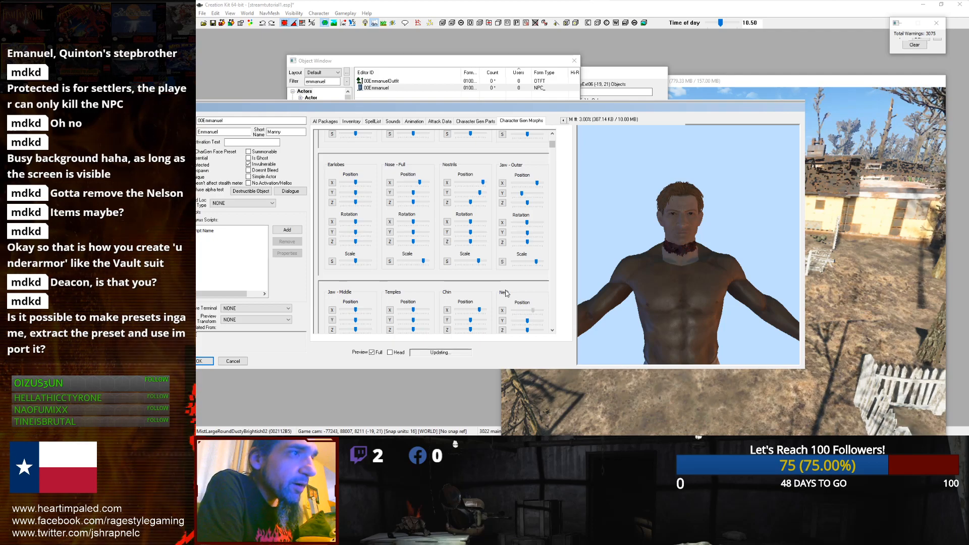
Step: Adjust the Jaw - Middle, Temples and Cheekbones - Back position sliders
scroll(625, 297, "up", 2)
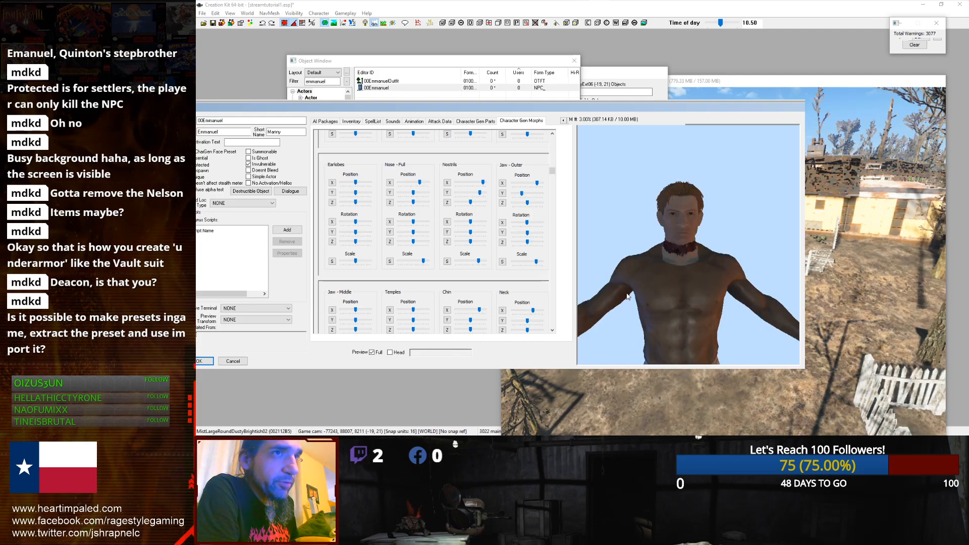
scroll(608, 300, "down", 1)
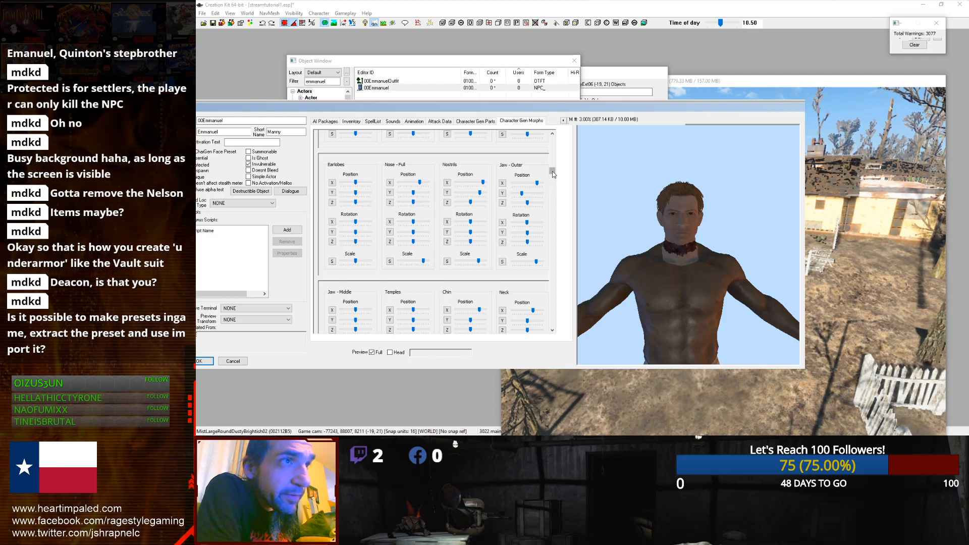
scroll(333, 136, "down", 3)
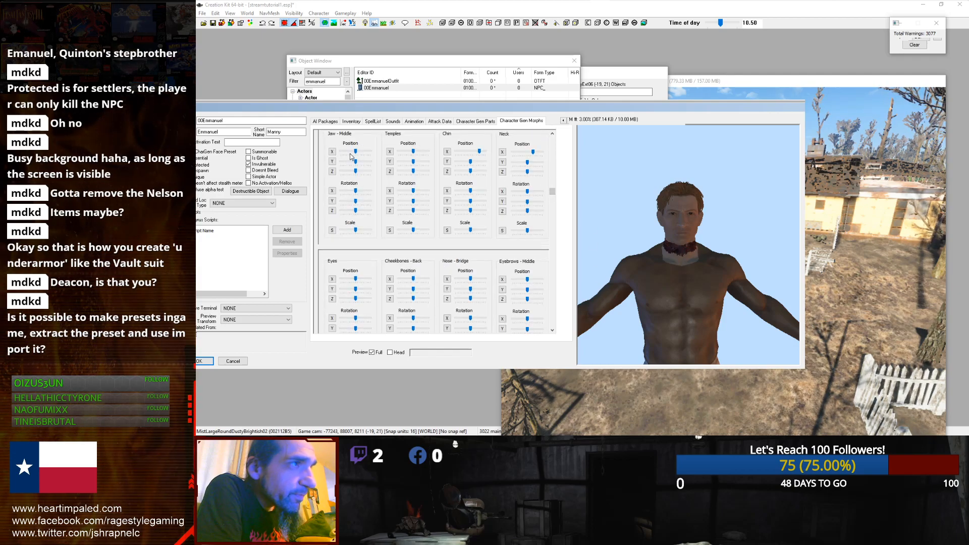
left_click(355, 152)
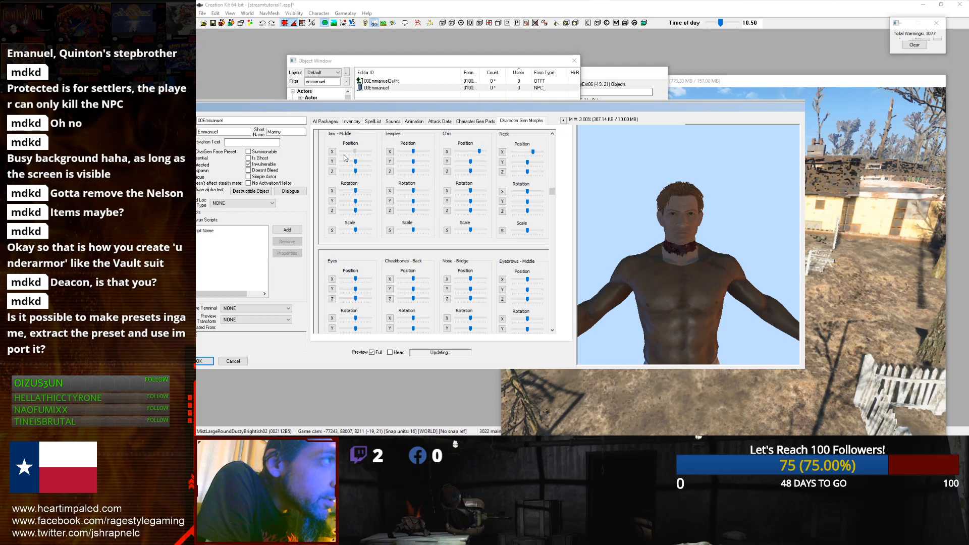
left_click(414, 152)
left_click_drag(415, 153, 422, 155)
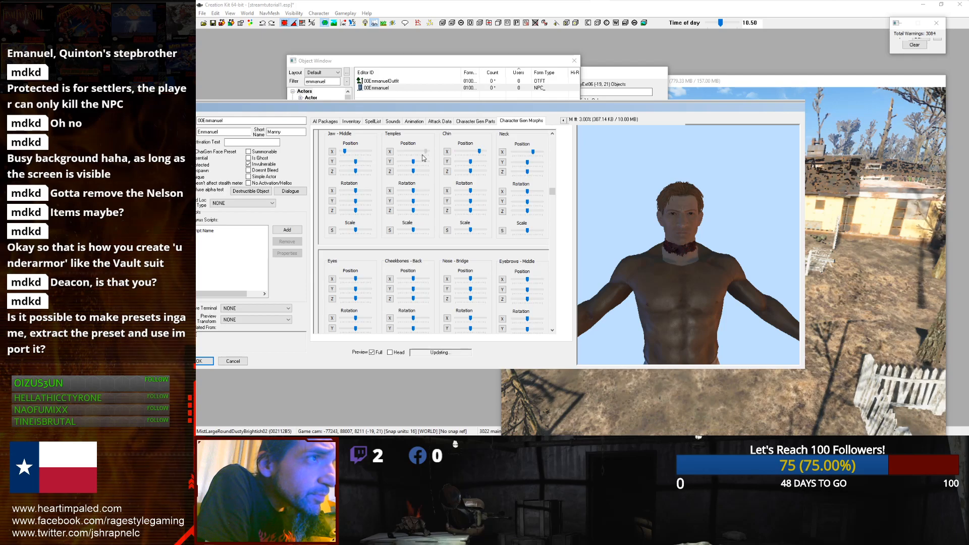
left_click(411, 162)
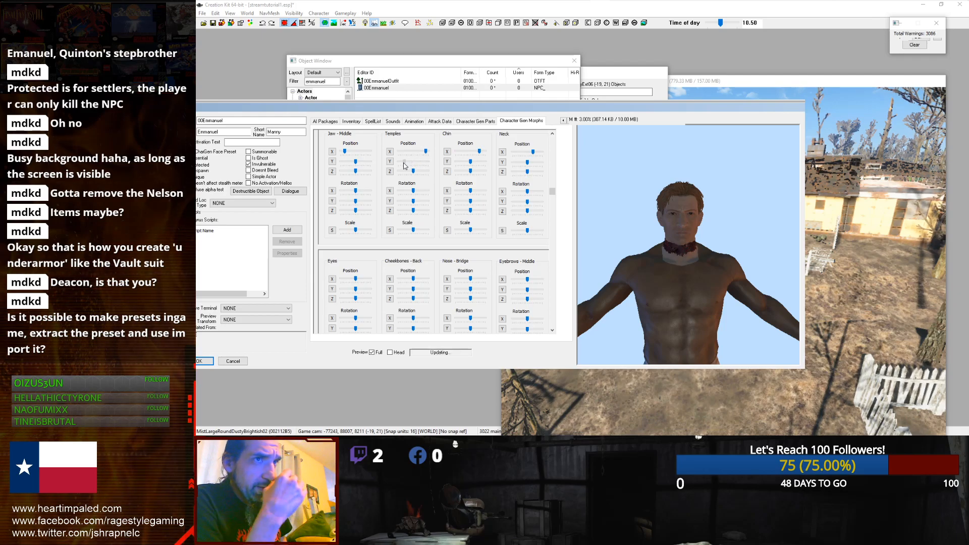
left_click(413, 279)
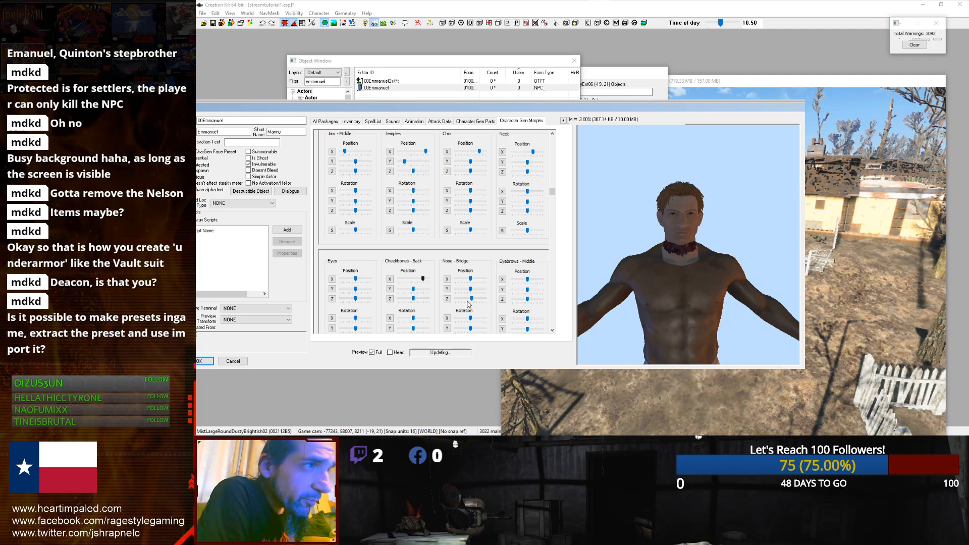
Step: Tweak the Eyes scale and the Cheekbones - Back, Nose - Bridge, Eyebrows - Middle and Mouth - Top sliders
left_click_drag(552, 195, 554, 212)
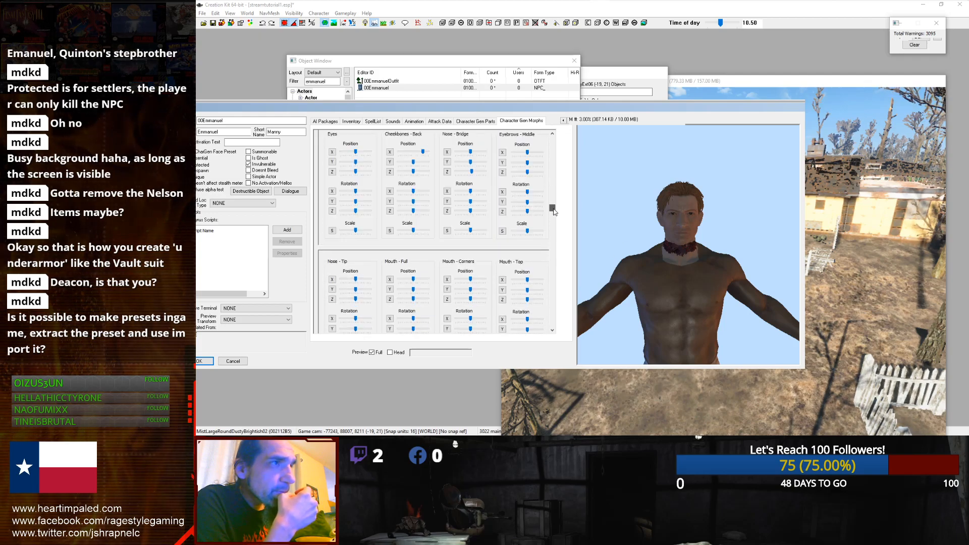
left_click(358, 231)
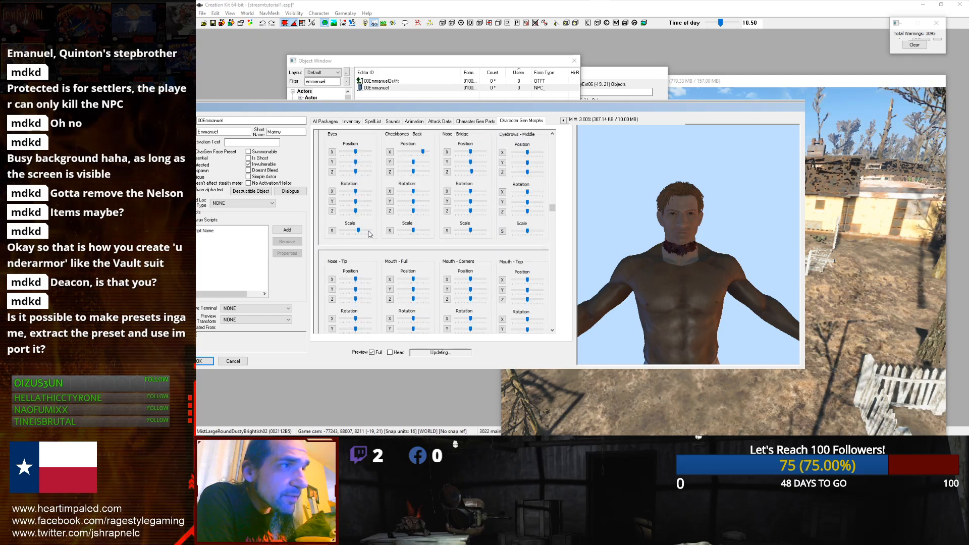
left_click(369, 231)
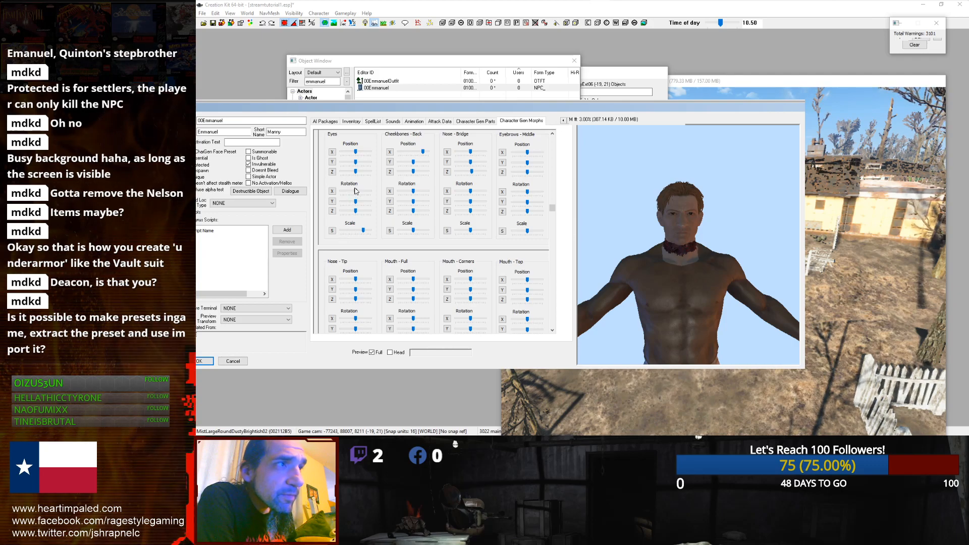
left_click(356, 163)
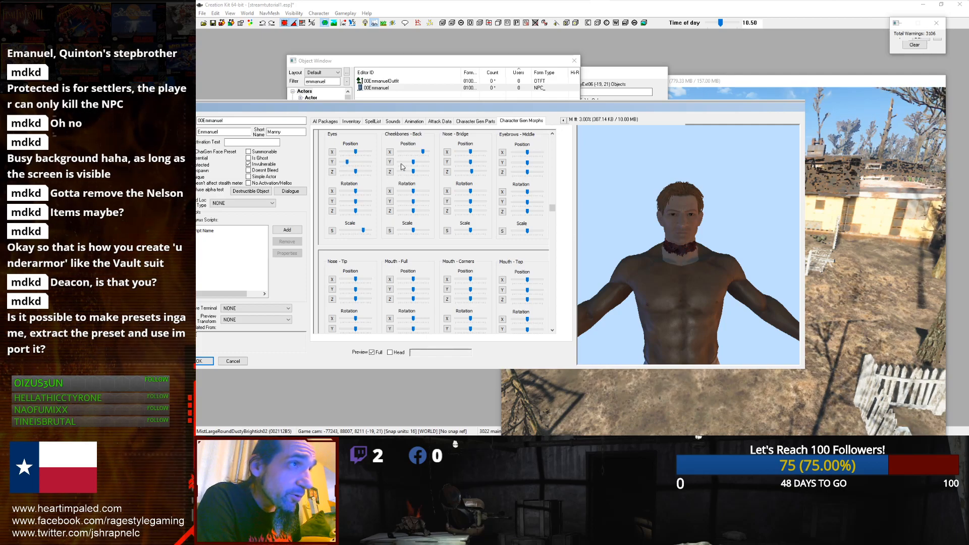
left_click(423, 154)
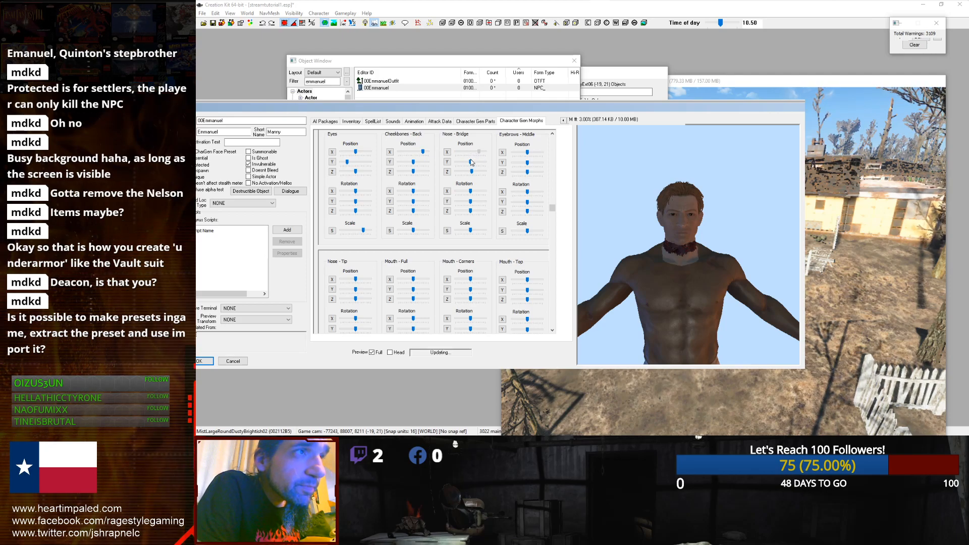
left_click_drag(471, 162, 461, 167)
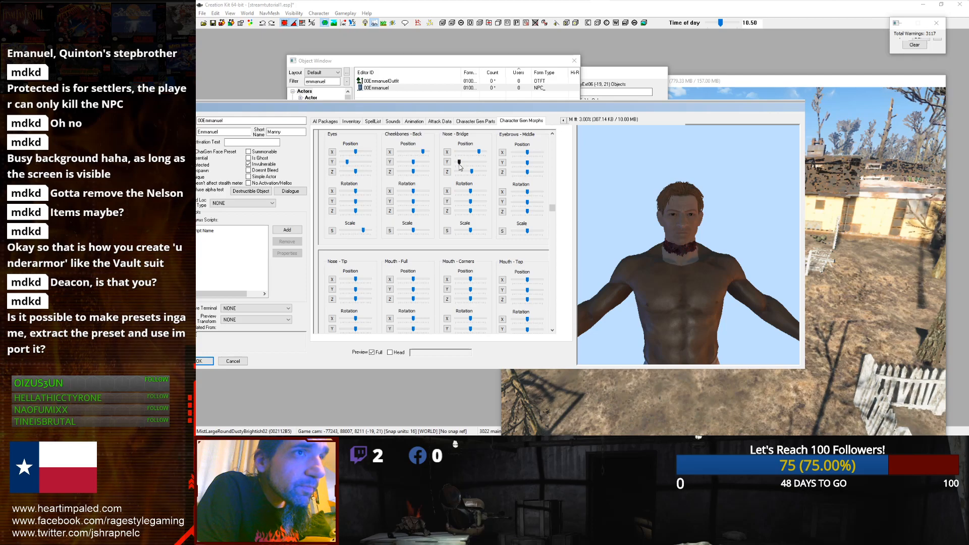
left_click_drag(525, 165, 520, 165)
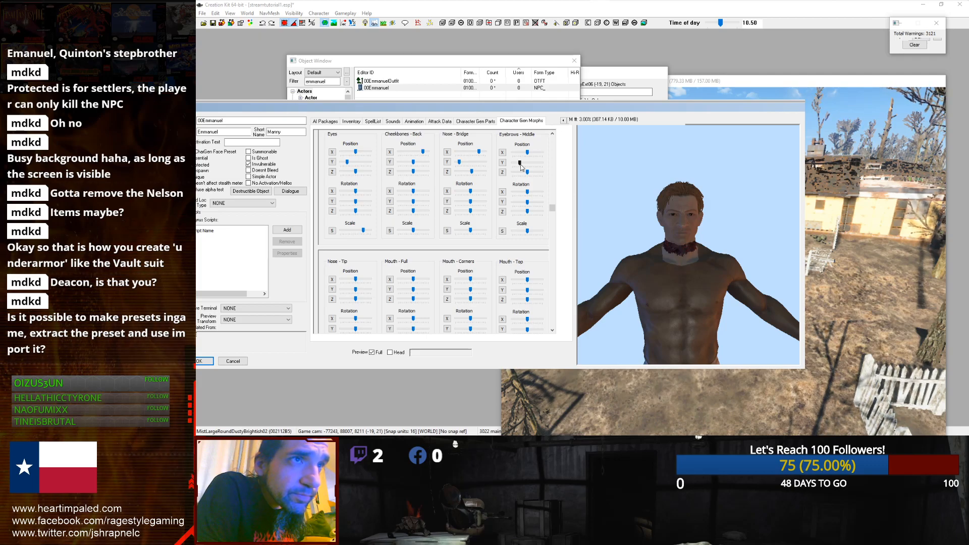
left_click_drag(528, 290, 537, 290)
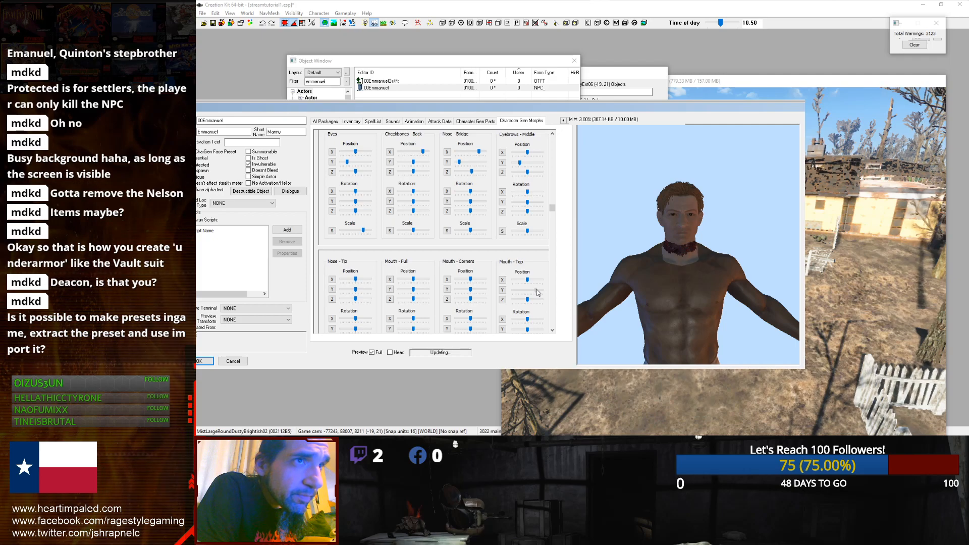
Step: Change the scale sliders of Mouth - Top, Mouth - Corners and Mouth - Full
scroll(554, 223, "down", 3)
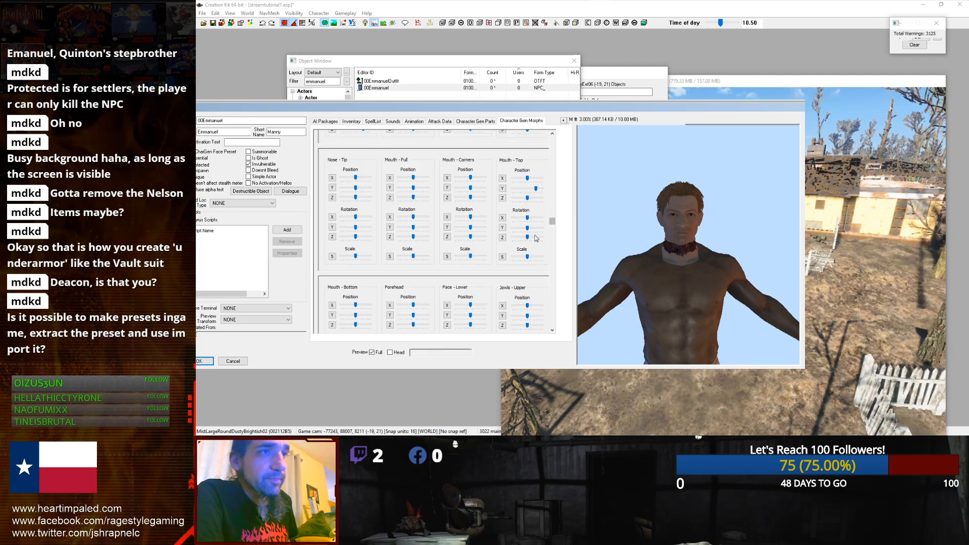
left_click_drag(528, 257, 535, 257)
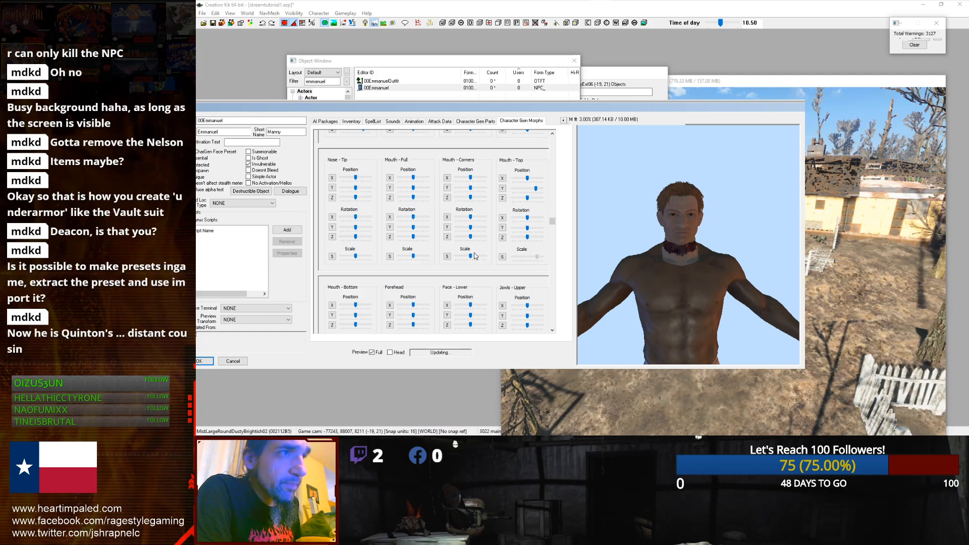
left_click_drag(472, 257, 480, 256)
left_click_drag(415, 258, 425, 258)
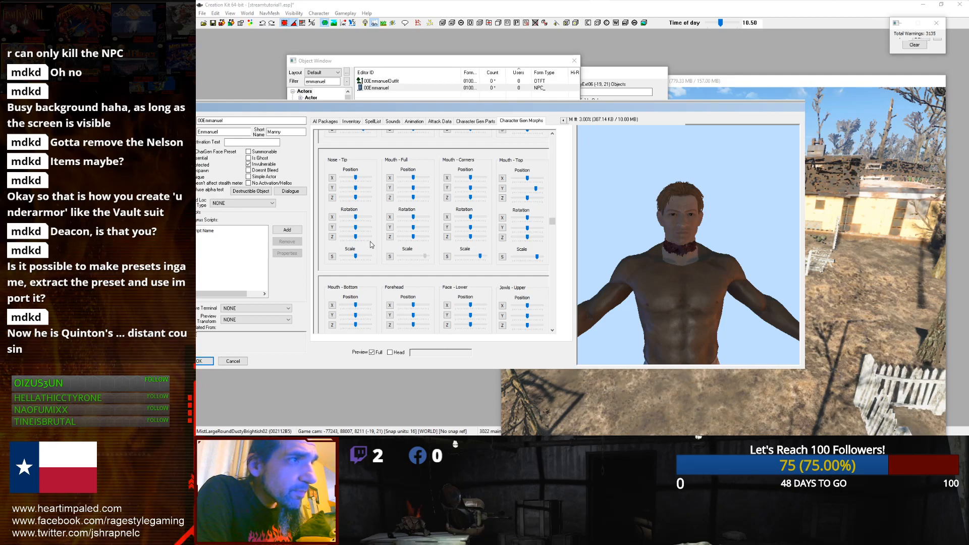
Step: Adjust the Mouth - Full X and Y position sliders and the Mouth - Corners Y position slider
left_click_drag(413, 177, 406, 180)
left_click(356, 188)
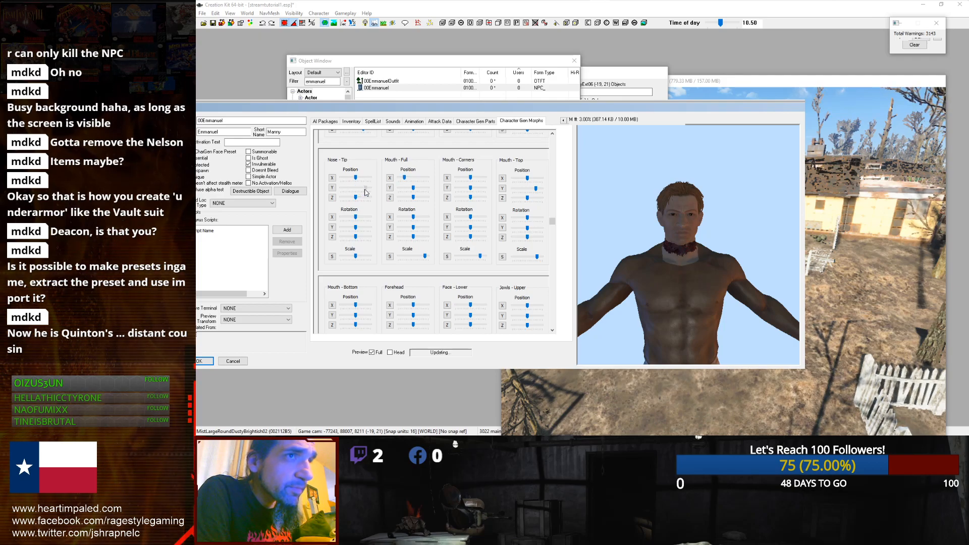
left_click(413, 187)
left_click_drag(408, 191, 408, 190)
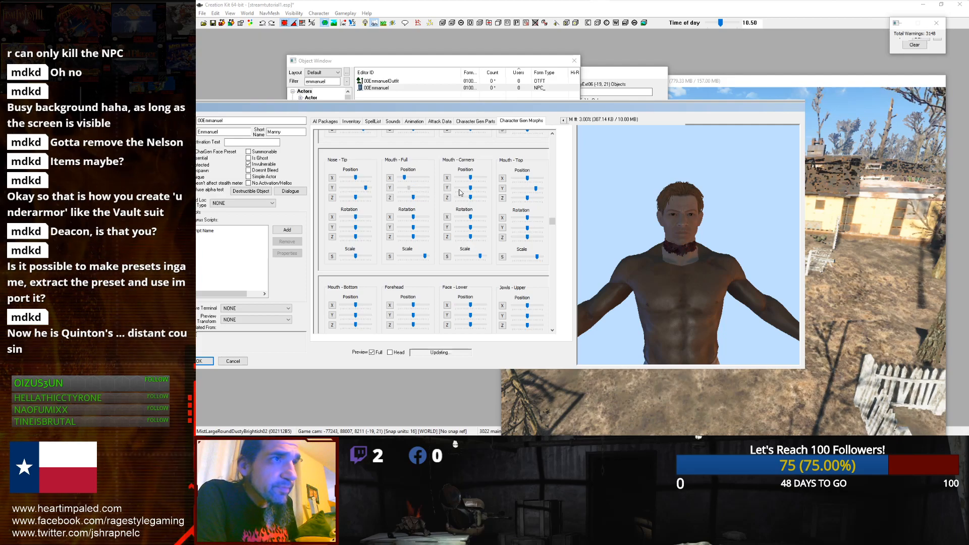
left_click_drag(476, 189, 478, 188)
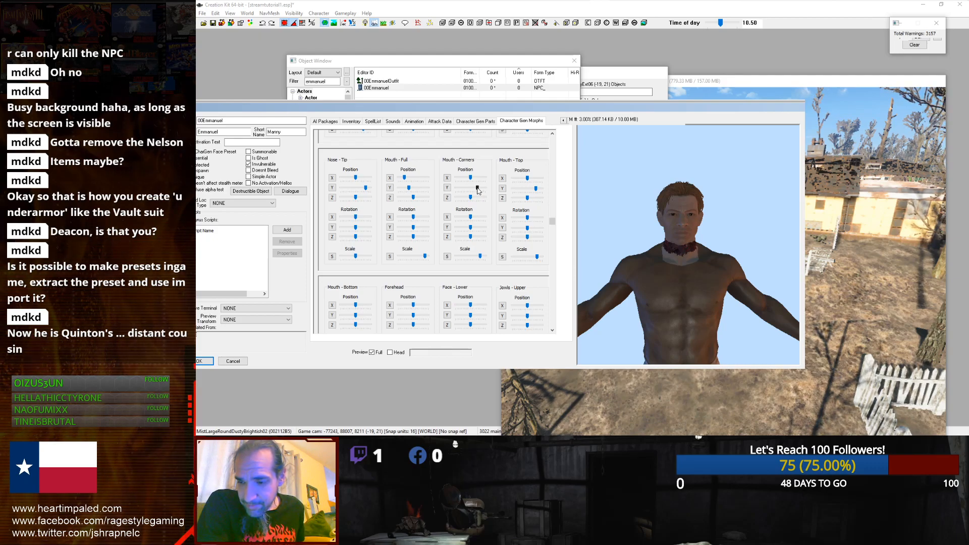
left_click_drag(478, 191, 478, 191)
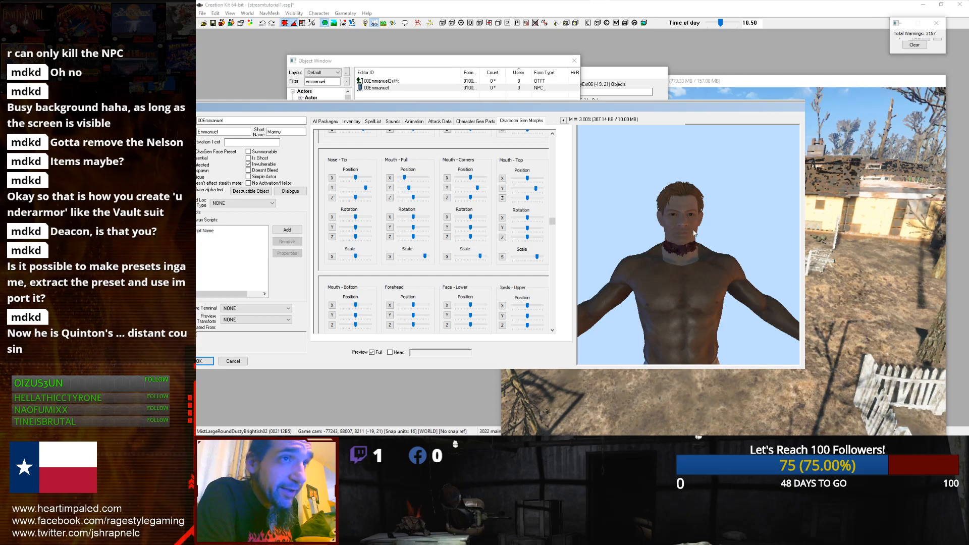
Step: Adjust the Face - Lower Y position slider while checking the face in the preview
mouse_move(660, 271)
left_mouse_down()
mouse_move(671, 275)
mouse_move(662, 272)
left_mouse_up()
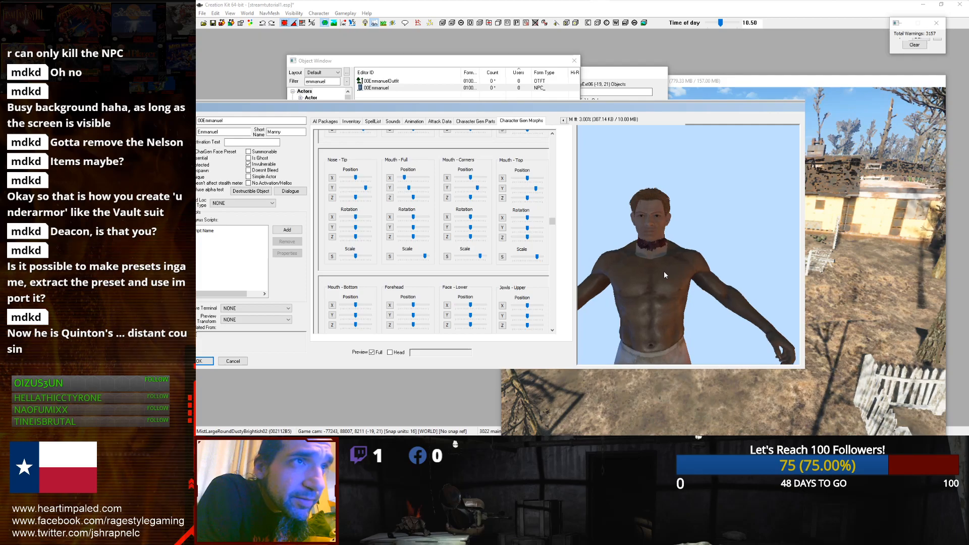
left_click_drag(664, 272, 664, 271)
scroll(665, 272, "down", 5)
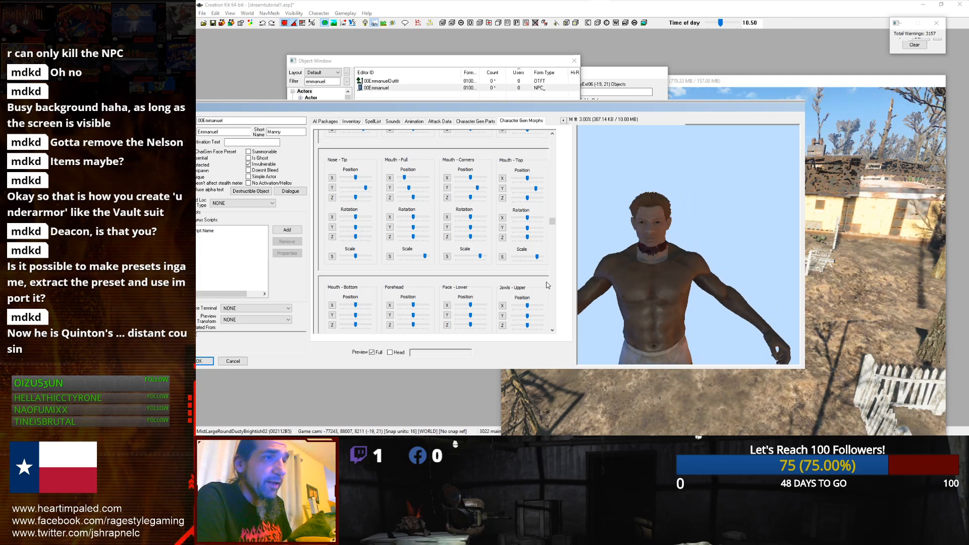
scroll(545, 273, "up", 3)
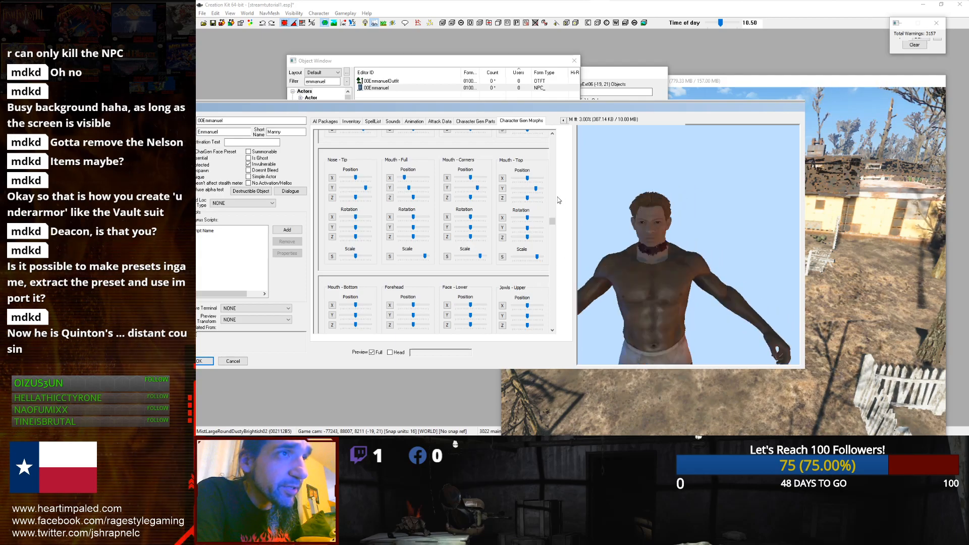
scroll(552, 222, "down", 5)
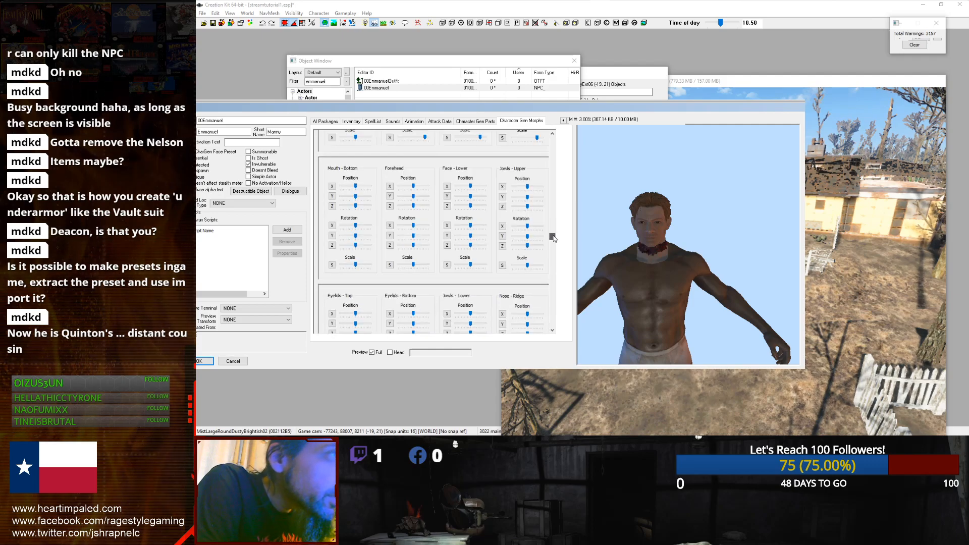
left_click_drag(470, 215, 479, 218)
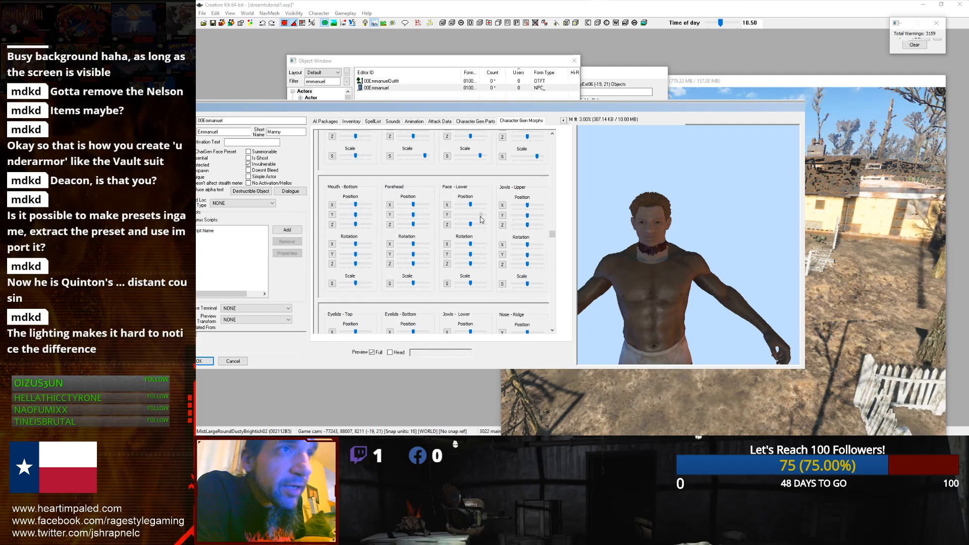
left_click_drag(481, 219, 477, 220)
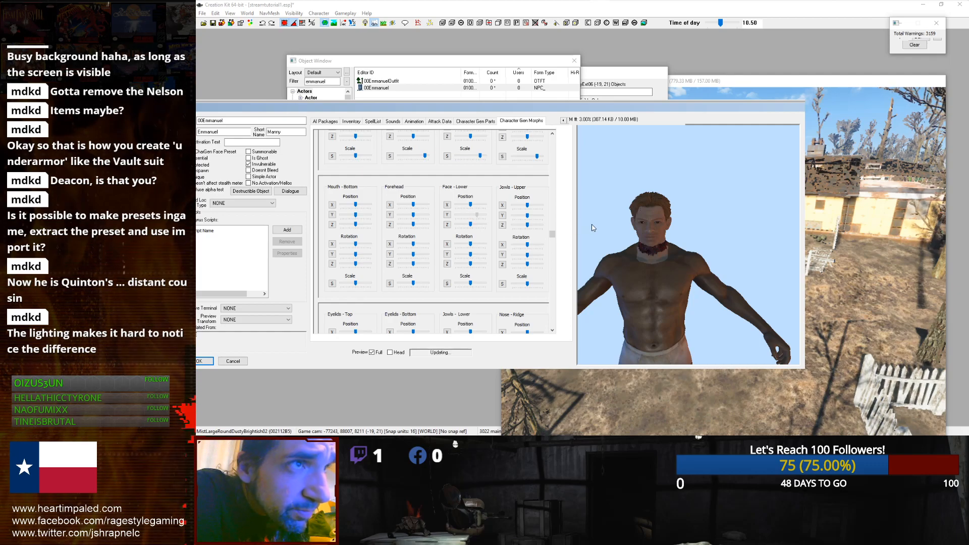
Step: Adjust the Jowls - Upper X position slider and the Forehead X, Y position and scale sliders
left_click_drag(603, 244, 608, 254)
left_click_drag(529, 205, 535, 206)
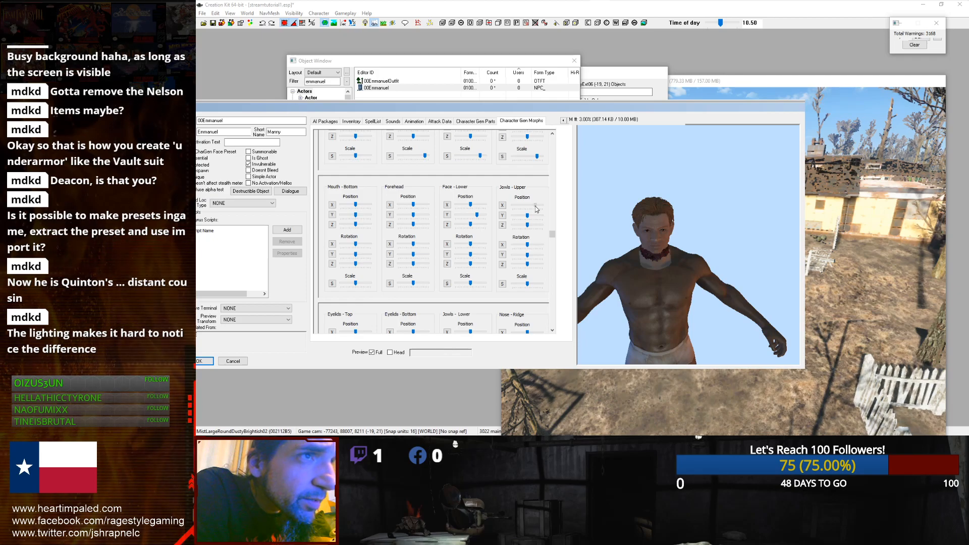
left_click(519, 205)
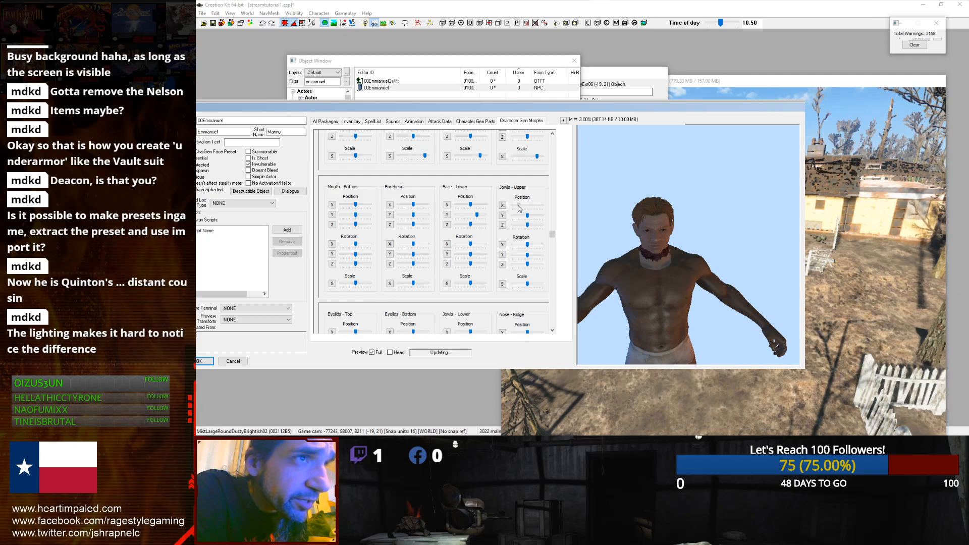
left_click_drag(519, 206, 520, 207)
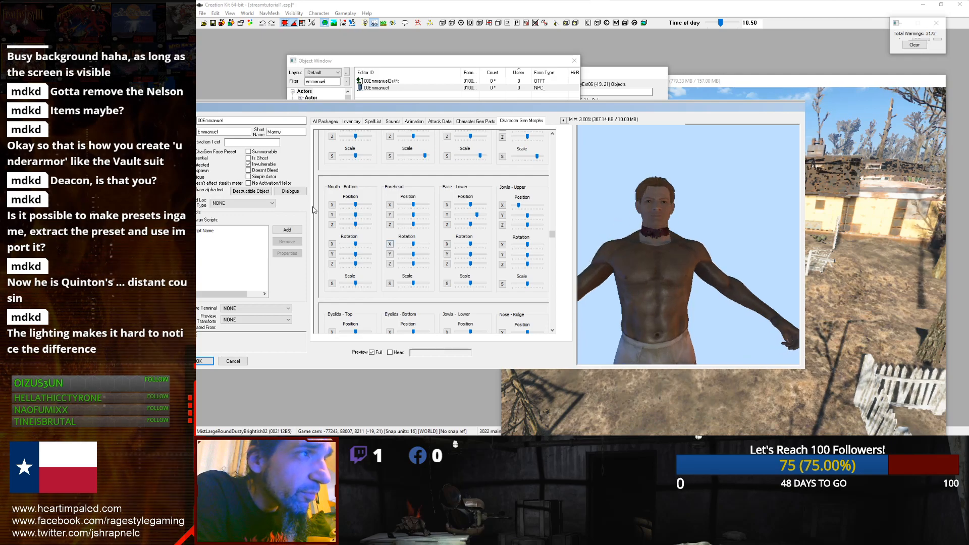
left_click_drag(414, 205, 425, 208)
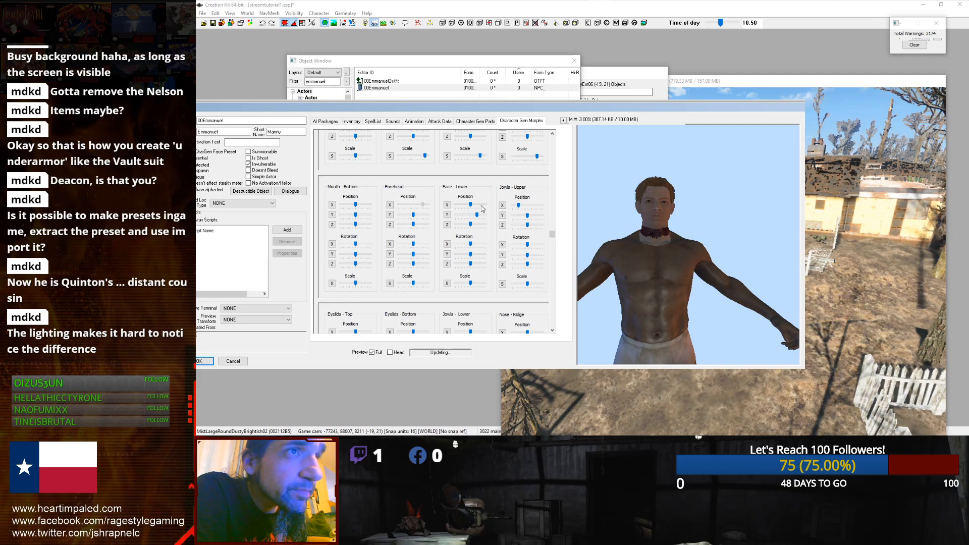
left_click(423, 216)
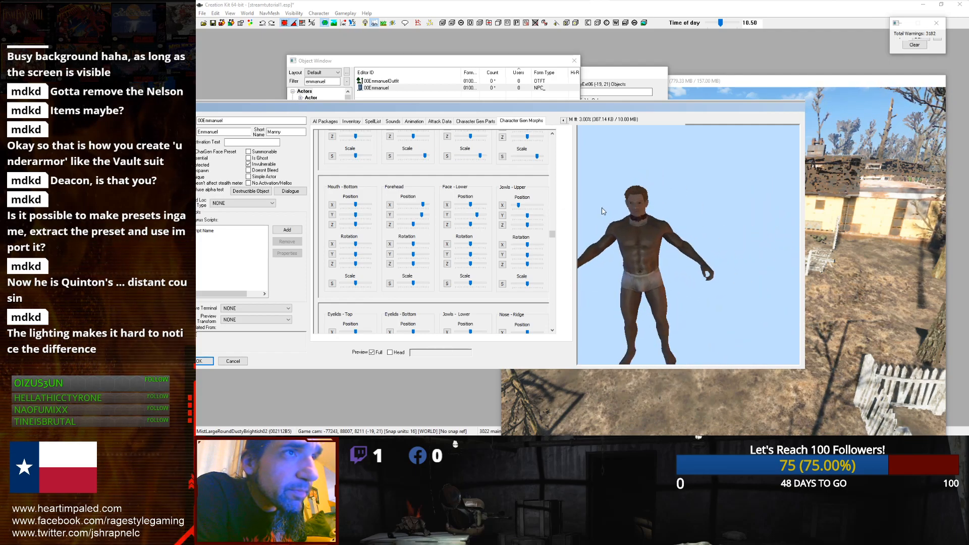
scroll(602, 211, "up", 8)
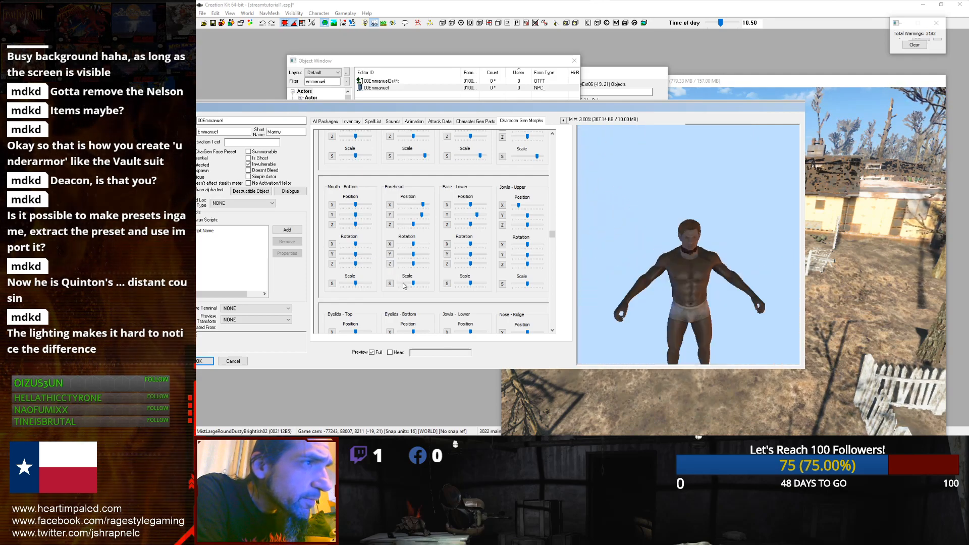
left_click_drag(413, 284, 422, 285)
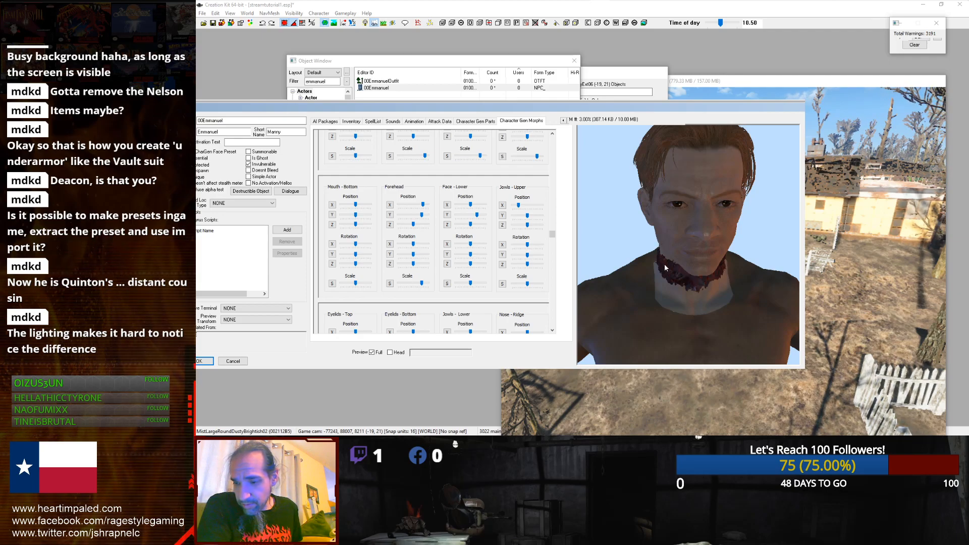
Step: Try the Narrow 4 preset for the Eyes morph
middle_click_drag(677, 241, 703, 227)
scroll(677, 245, "down", 5)
scroll(672, 219, "up", 5)
scroll(692, 225, "down", 3)
scroll(572, 236, "down", 3)
left_click(462, 243)
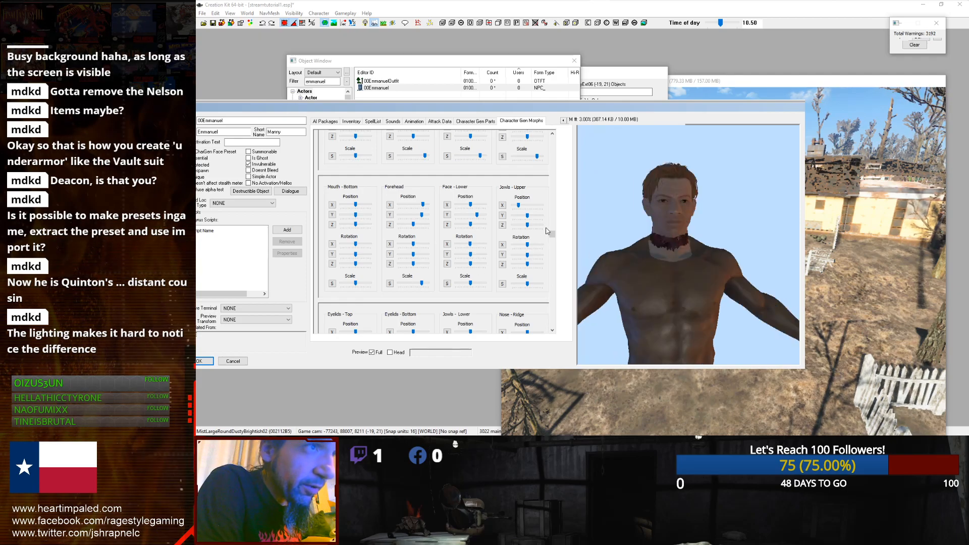
scroll(552, 238, "down", 3)
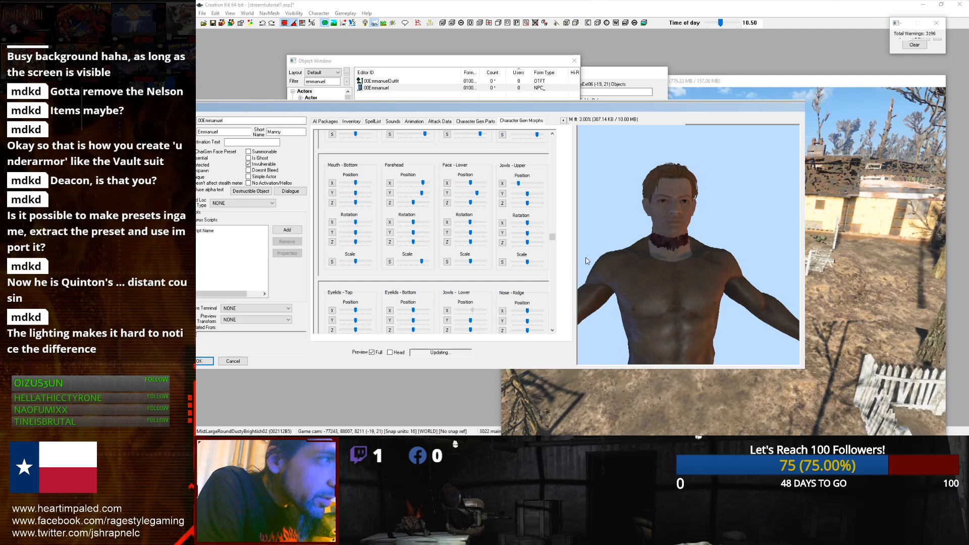
left_click_drag(553, 239, 552, 274)
left_click(344, 245)
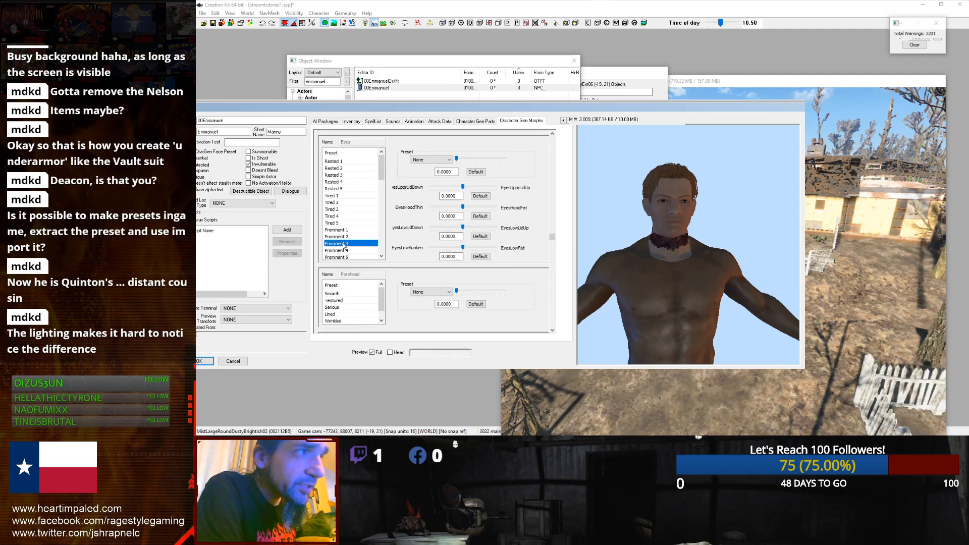
scroll(344, 245, "down", 1)
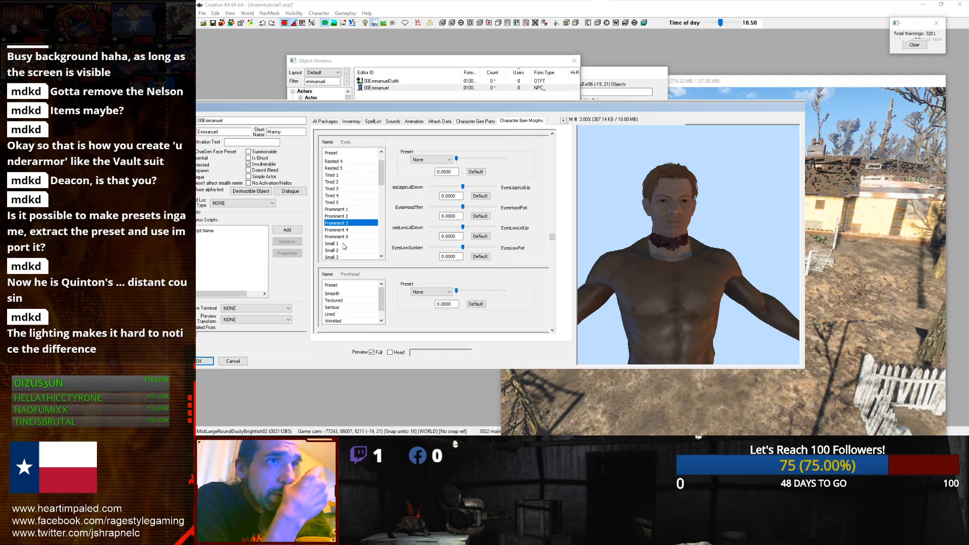
left_click(344, 244)
left_click(439, 159)
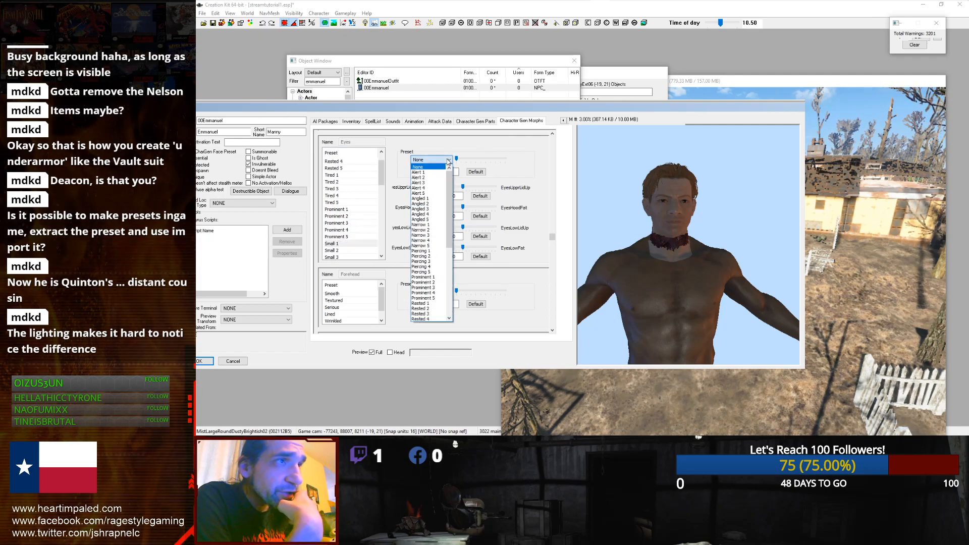
left_click(421, 240)
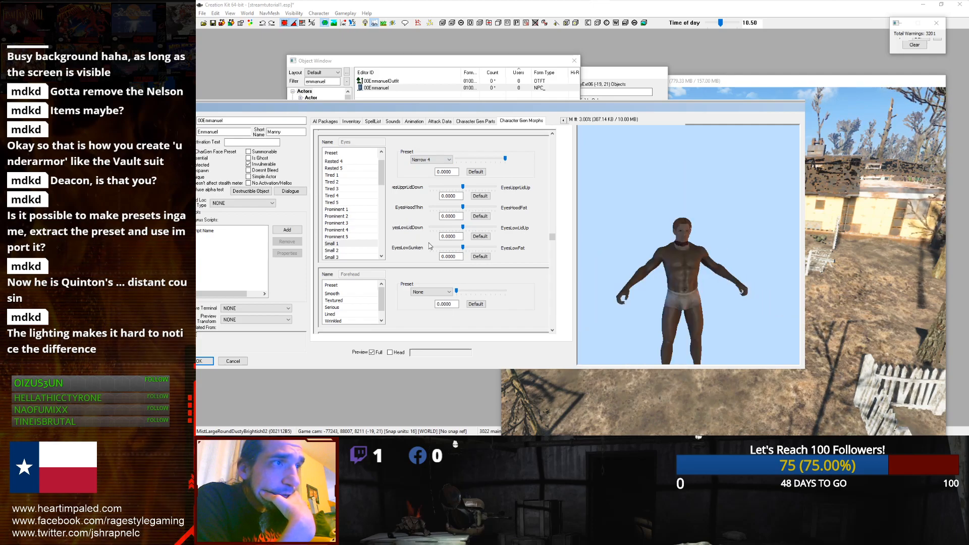
Step: Set the Eyes morph preset to Prominent 4
left_click(429, 160)
left_click(419, 220)
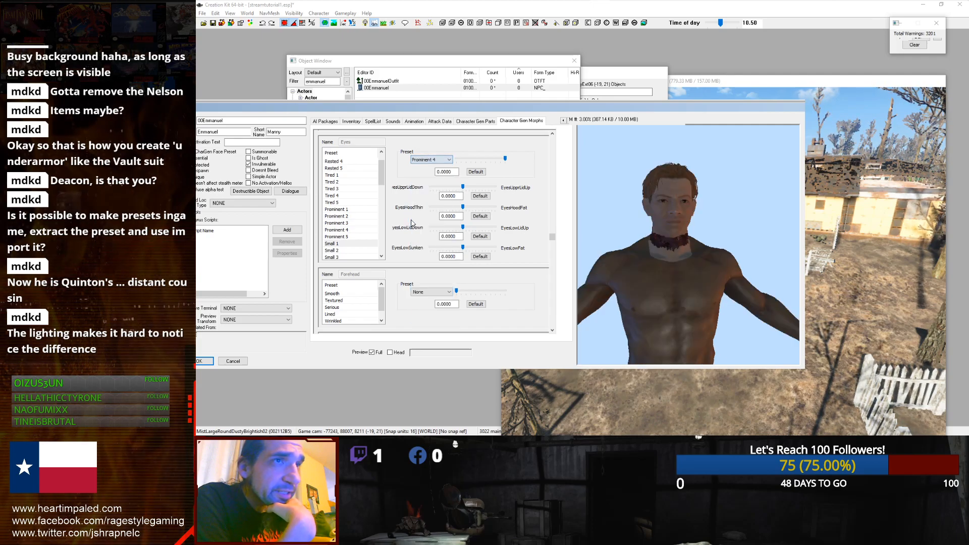
left_click_drag(505, 162, 478, 162)
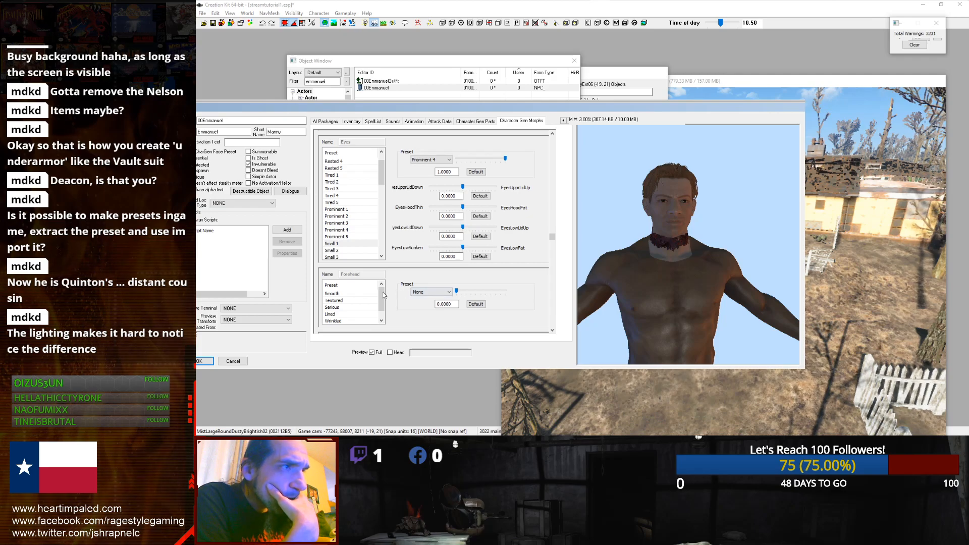
Step: Try the Smooth preset for the Forehead morph
left_click(348, 301)
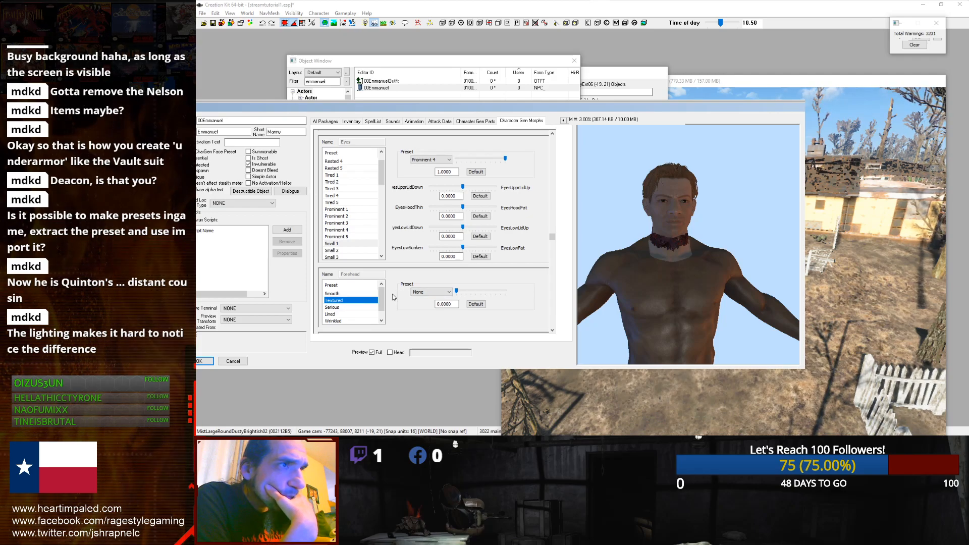
left_click(431, 292)
left_click(426, 315)
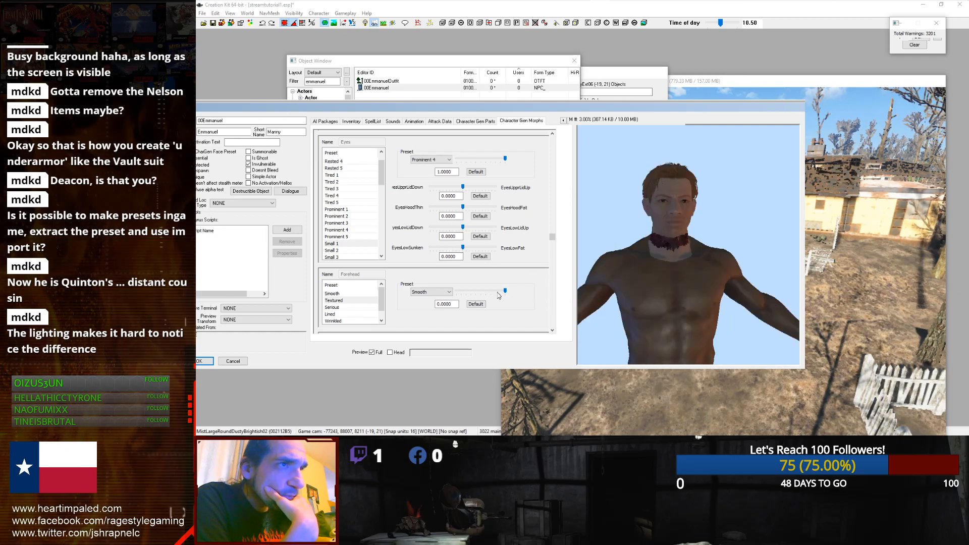
Step: Set the Forehead morph preset to Lined
scroll(544, 269, "down", 3)
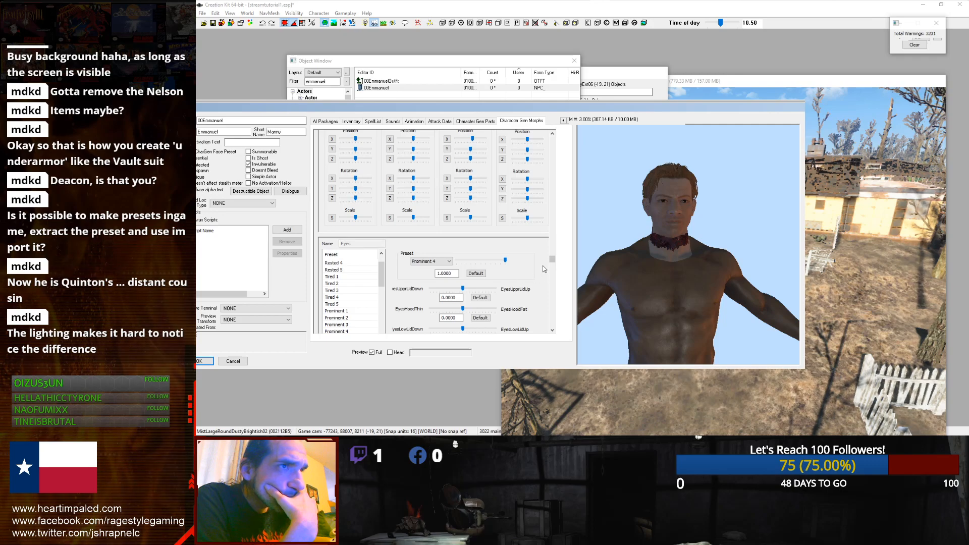
left_click_drag(554, 260, 551, 282)
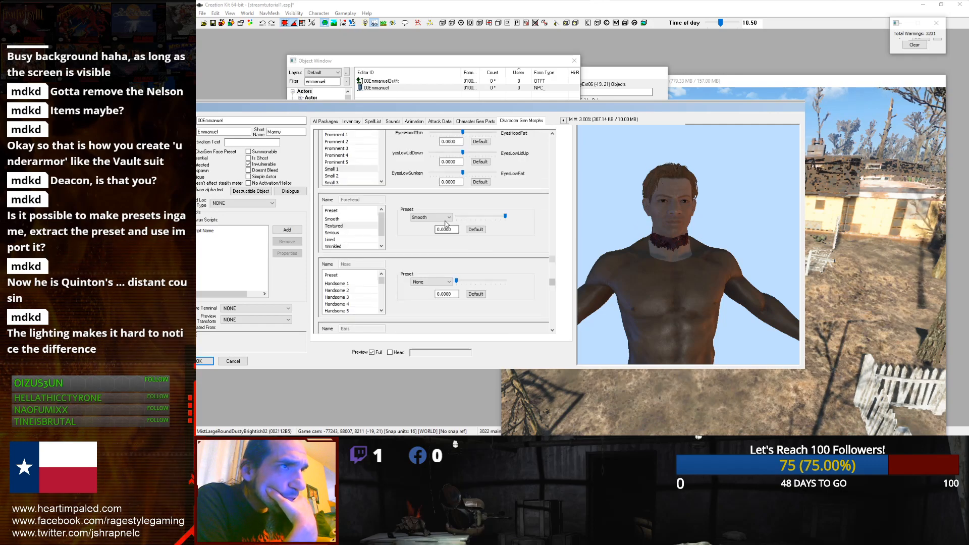
left_click(444, 218)
left_click(437, 230)
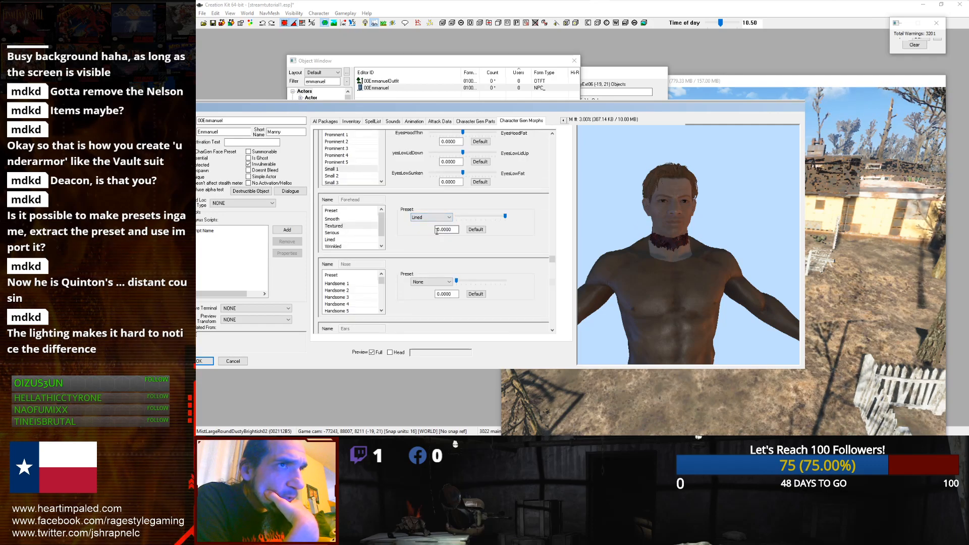
Step: Set the Nose morph preset to Wide 3
left_click(430, 282)
left_click(429, 270)
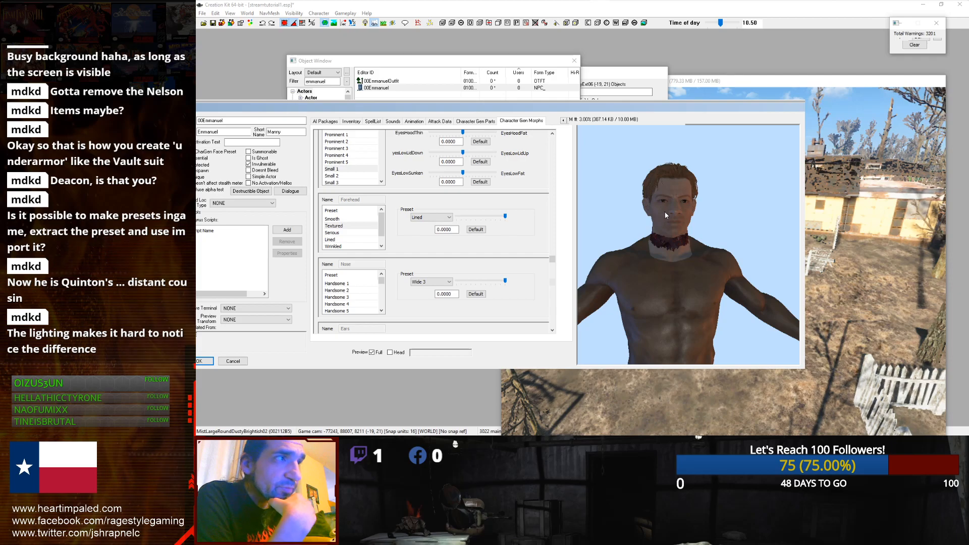
left_click_drag(317, 111, 412, 120)
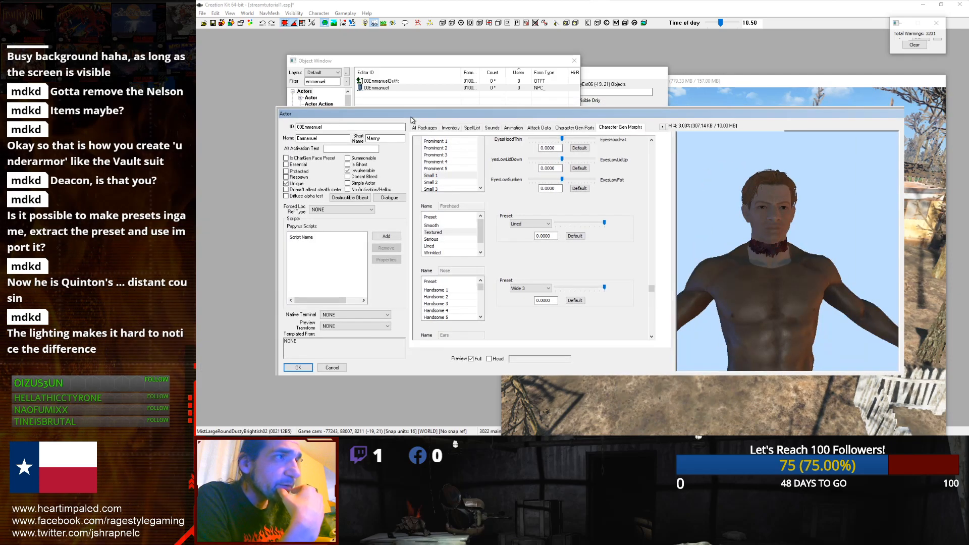
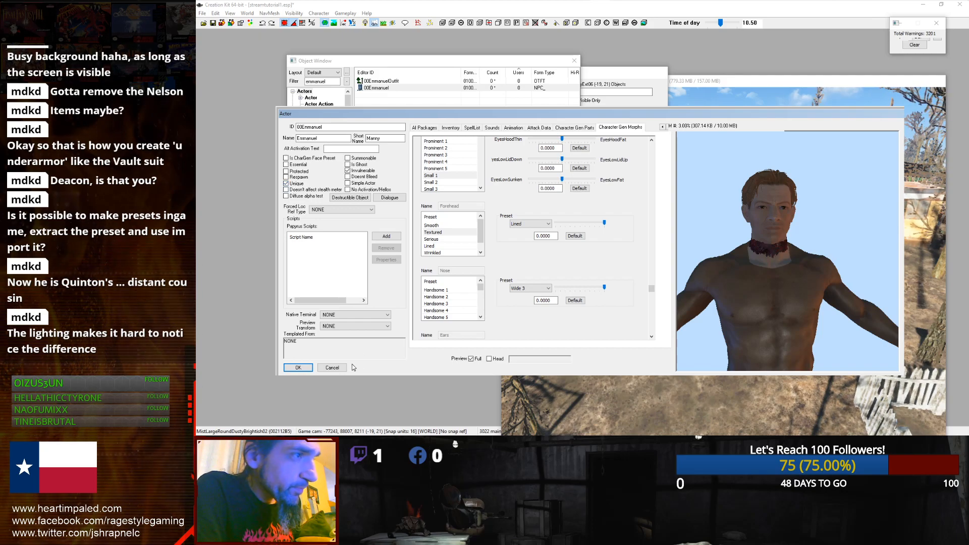
Step: Save the new actor and place it in the Sanctuary render window beside the picket fence
left_click(298, 368)
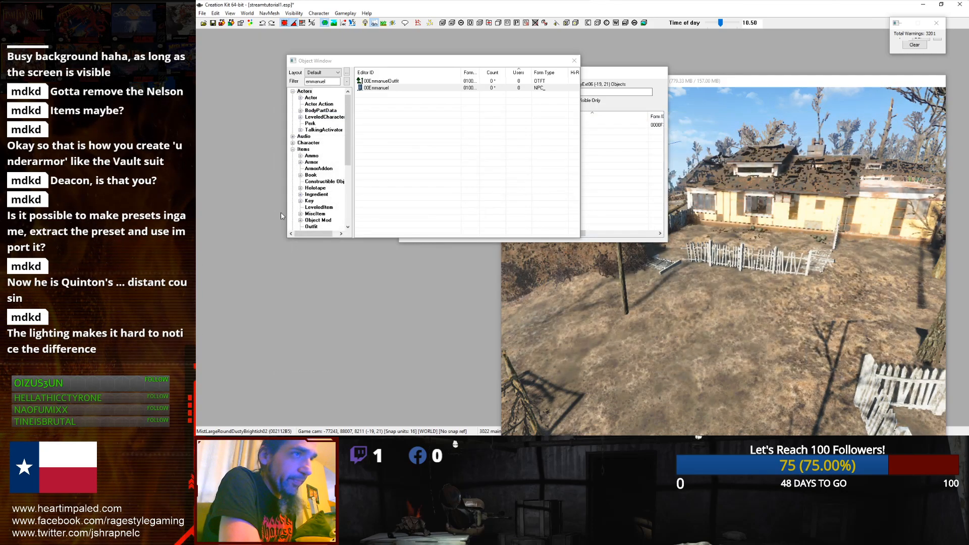
left_click(711, 85)
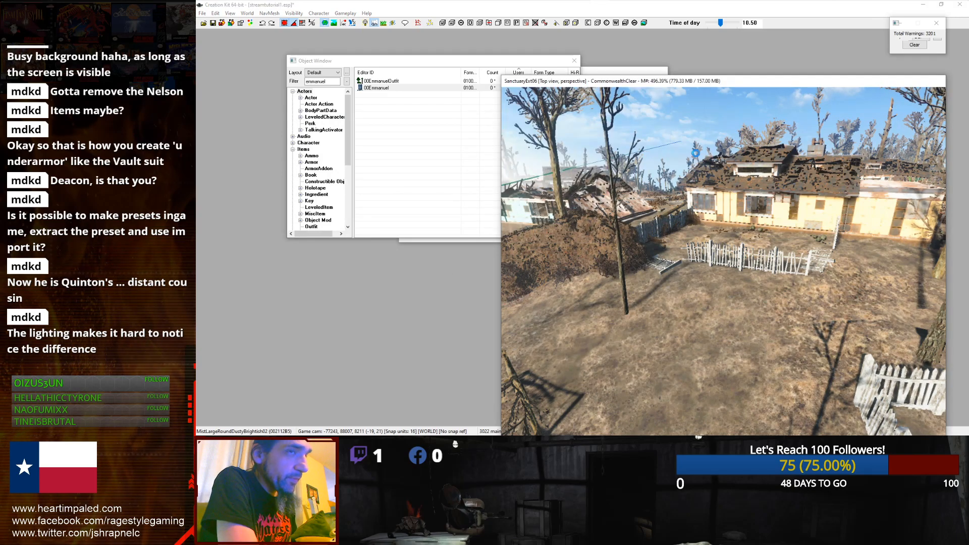
left_click_drag(411, 89, 740, 286)
scroll(741, 285, "up", 5)
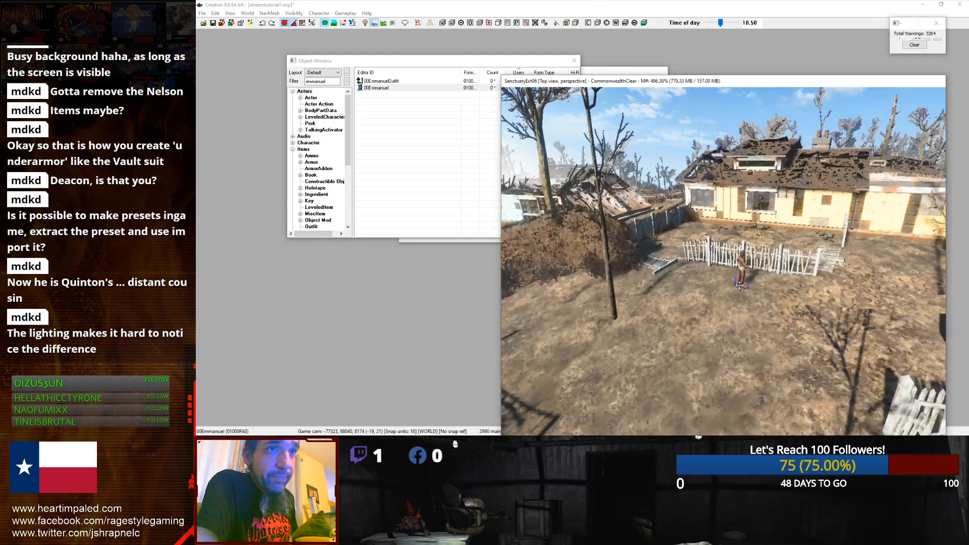
scroll(740, 285, "down", 3)
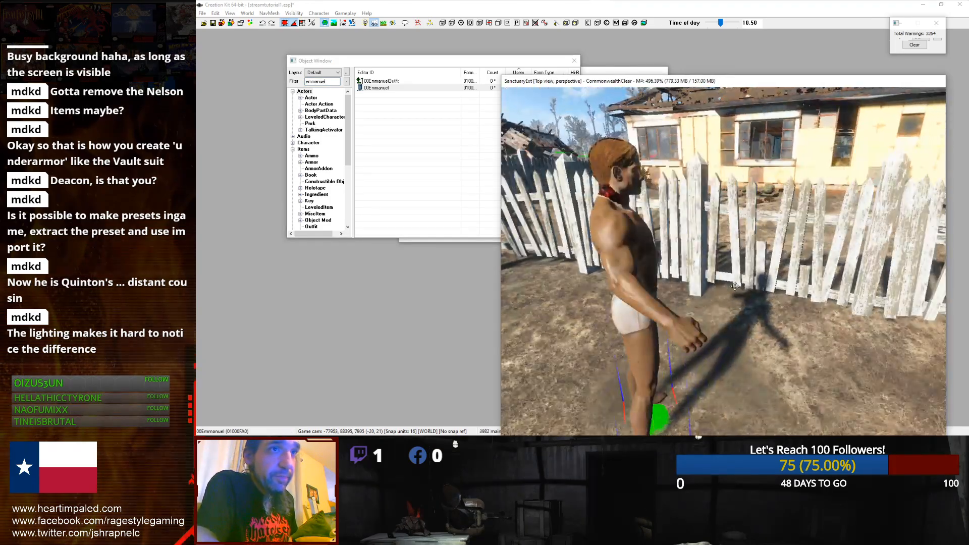
right_click_drag(774, 289, 741, 286)
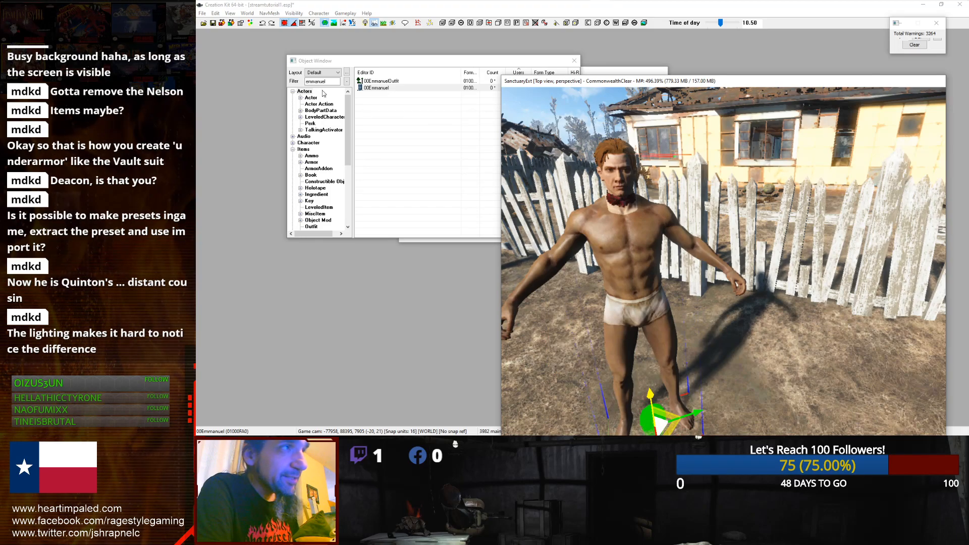
Step: Reopen the actor and set its default outfit to 00EmmanuelOutfit
left_click(331, 60)
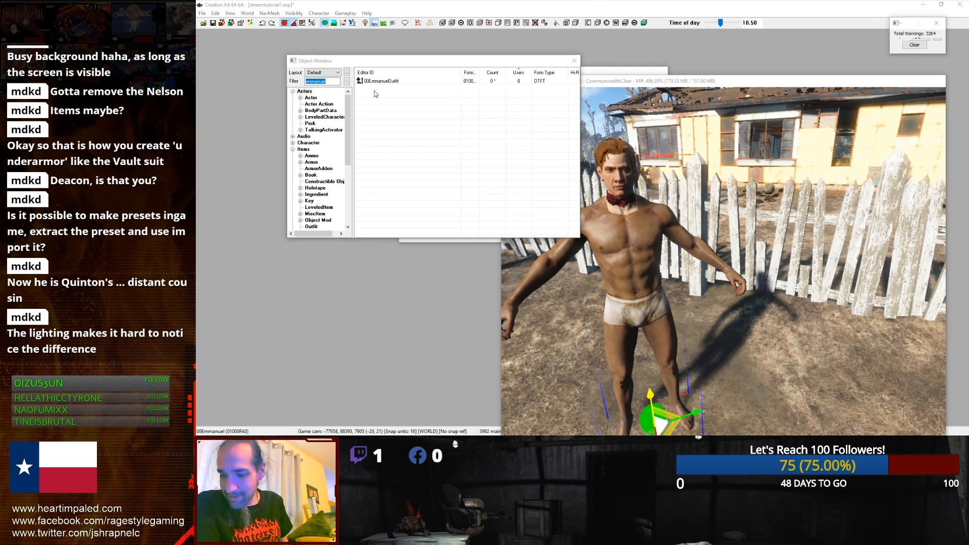
left_click(361, 63)
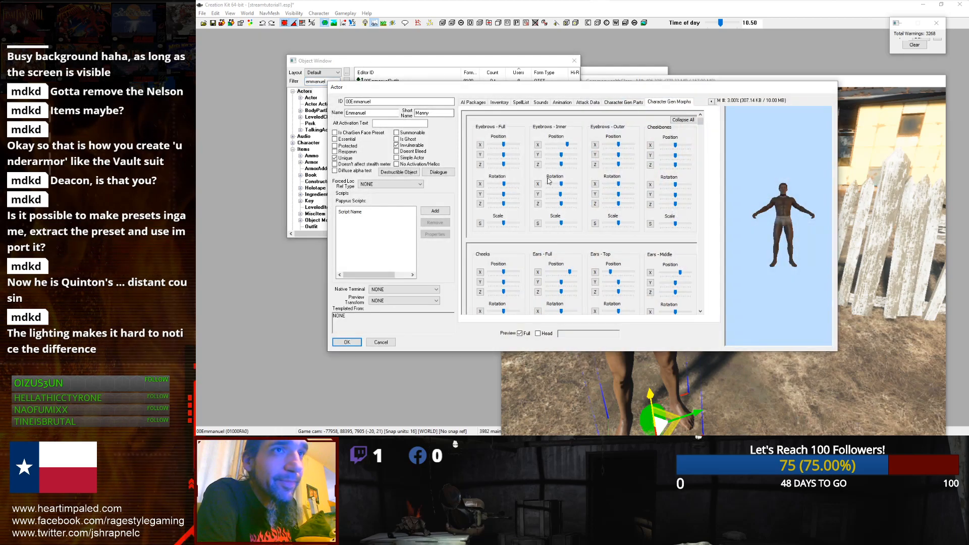
left_click(500, 105)
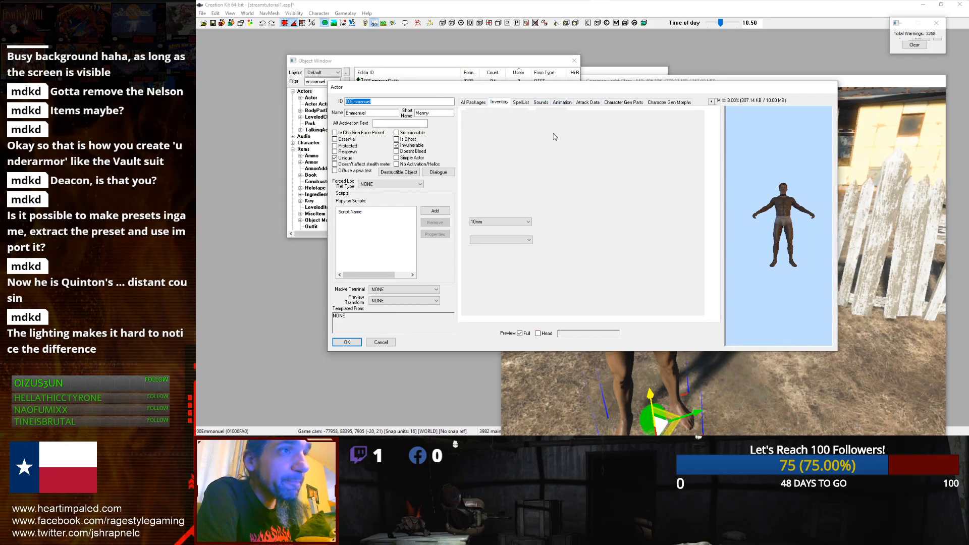
left_click(524, 118)
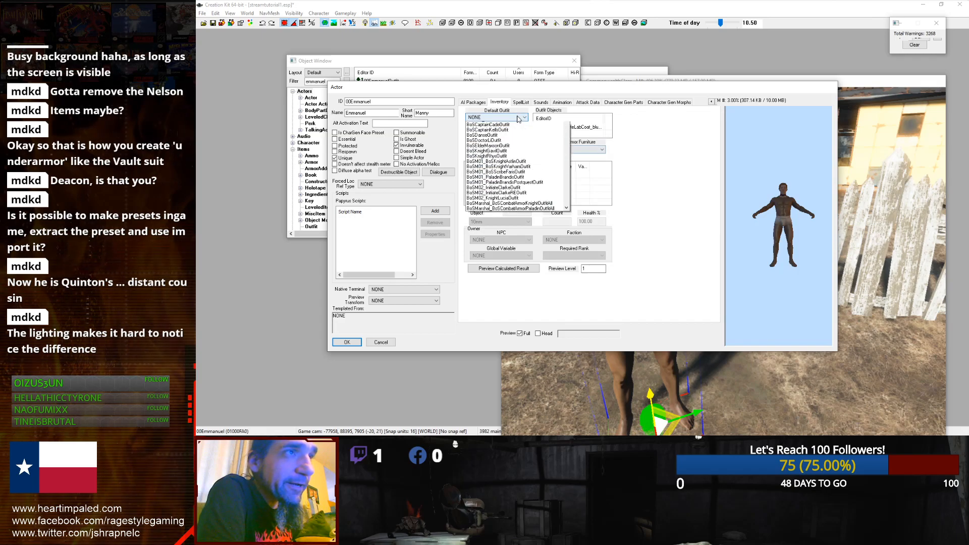
left_click(523, 127)
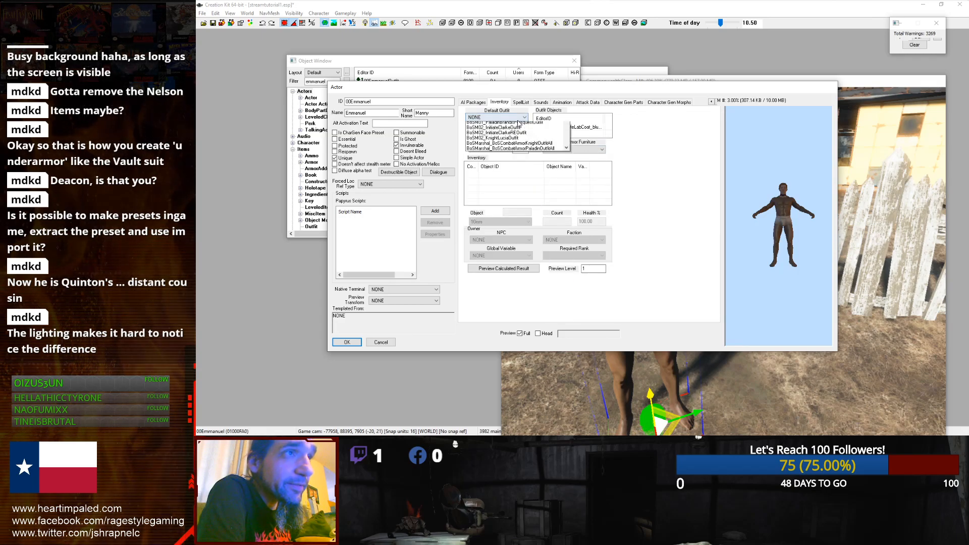
left_click(523, 118)
left_click(511, 131)
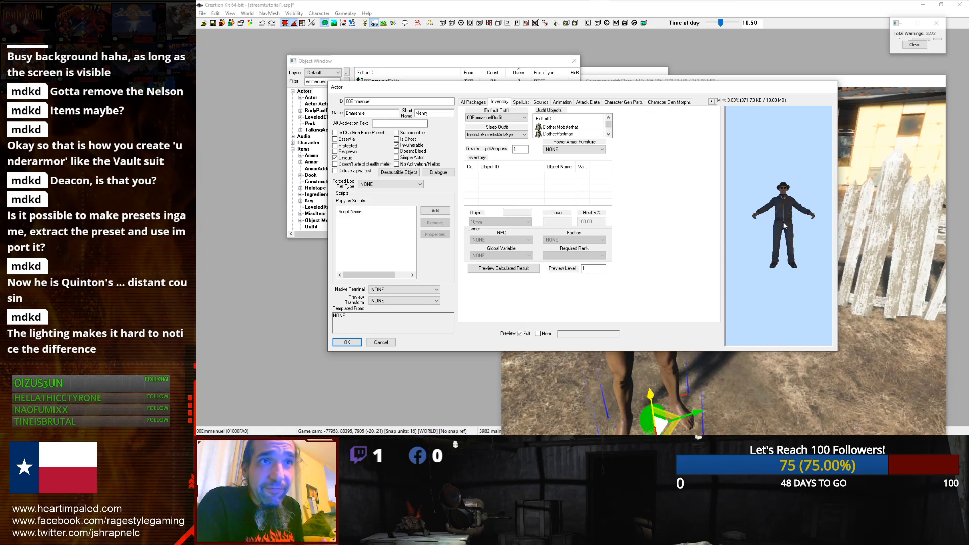
Step: Inspect the outfitted actor in the preview pane
scroll(784, 224, "up", 3)
scroll(783, 222, "down", 2)
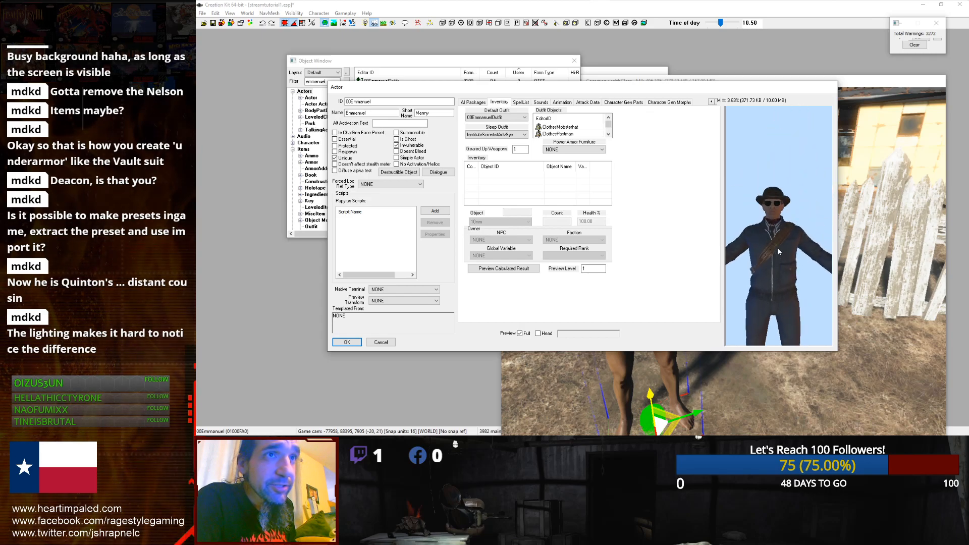
scroll(764, 241, "up", 1)
scroll(765, 239, "down", 1)
right_click(765, 238)
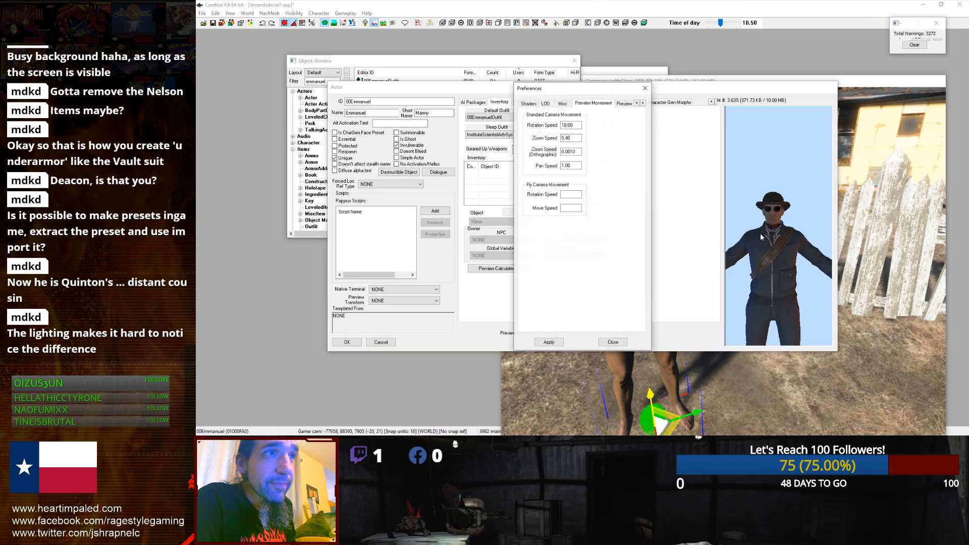
left_click(645, 89)
Step: Set both the hair colour and the facial hair colour to HairColor06Red
left_click(625, 102)
left_click(647, 115)
left_click(652, 112)
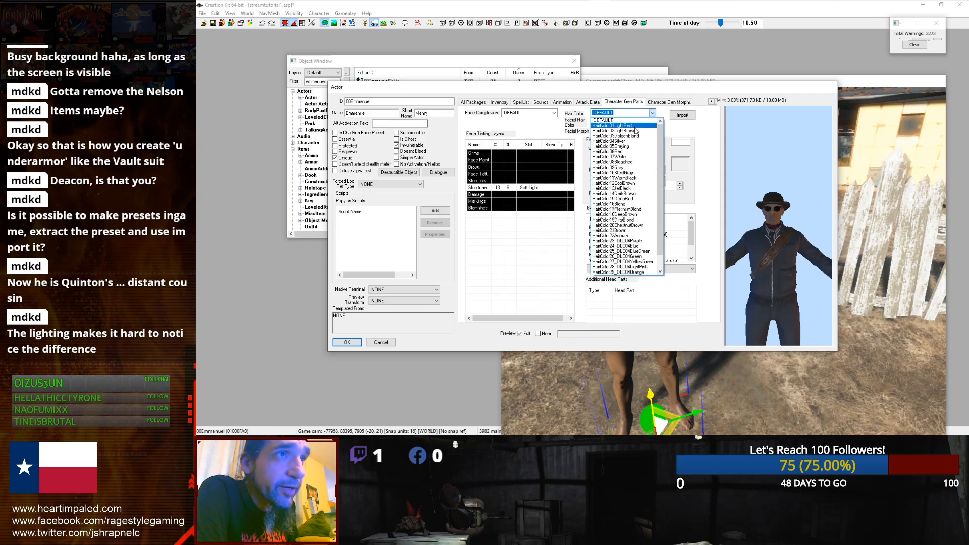
left_click(611, 151)
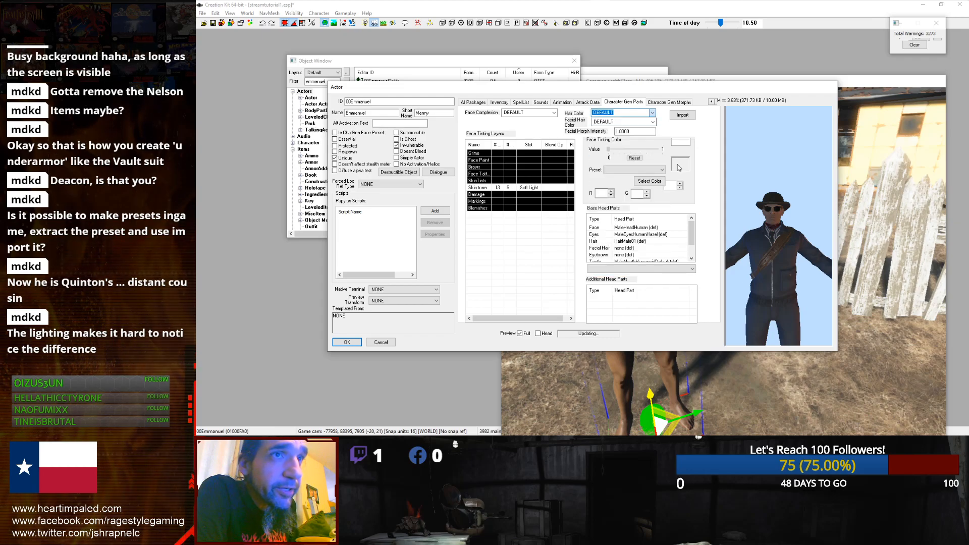
left_click(652, 121)
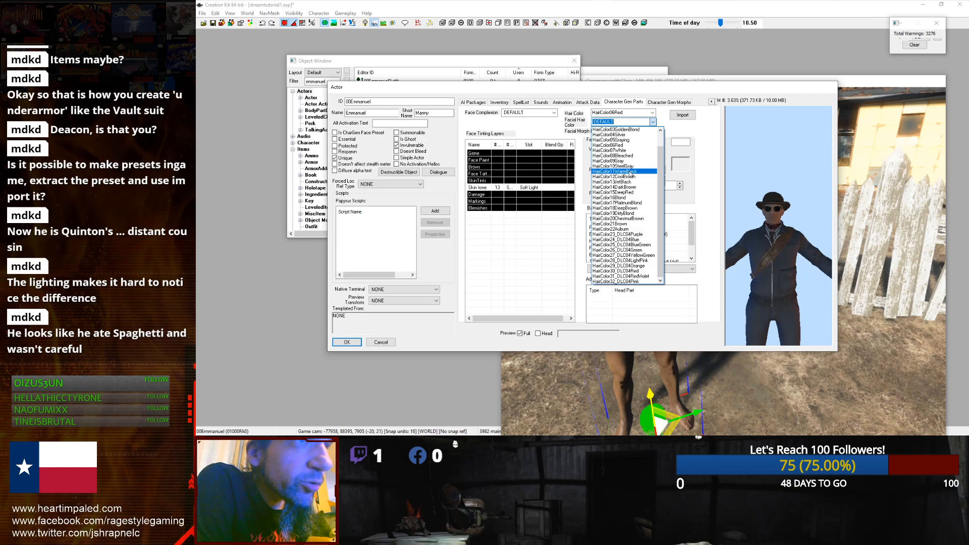
left_click(625, 146)
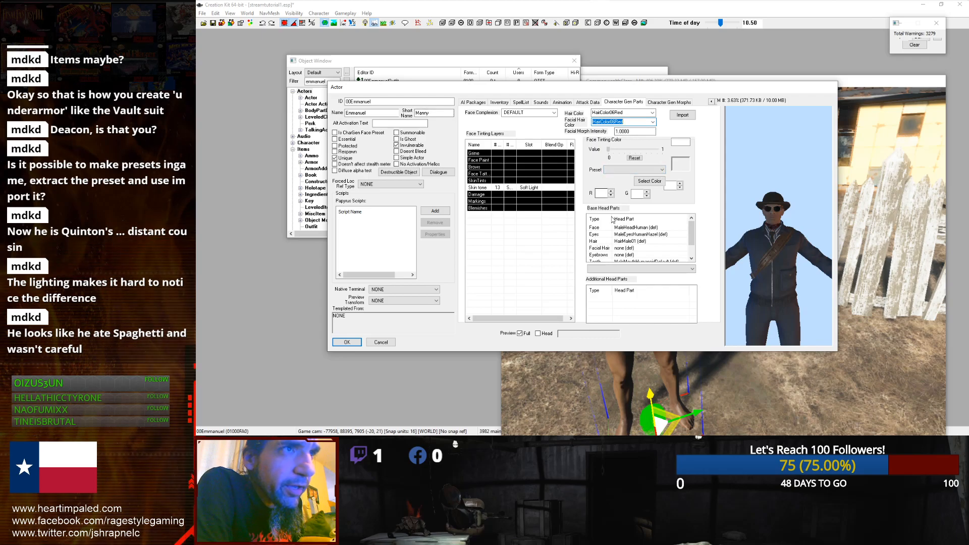
Step: Examine the base head parts list and the face complexion options
left_click(633, 249)
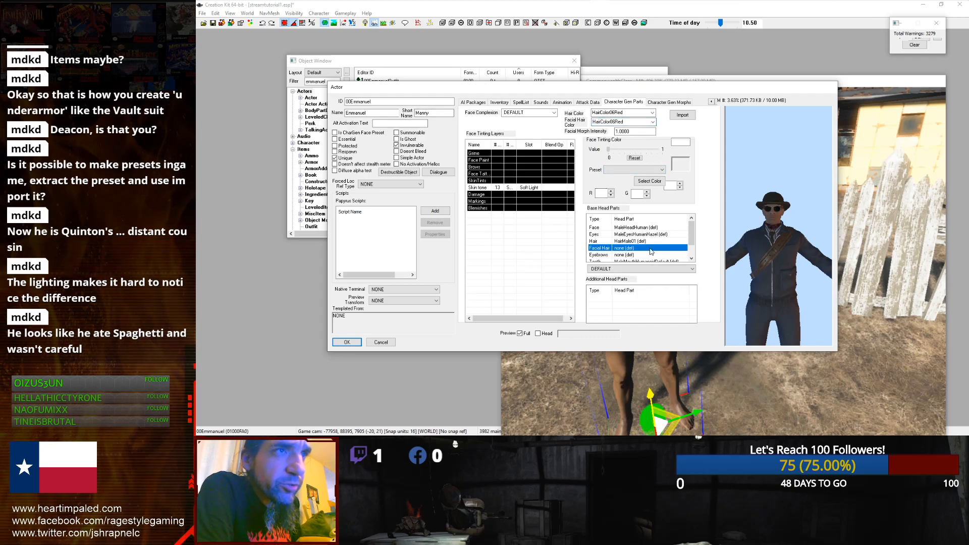
left_click(640, 235)
left_click(648, 249)
scroll(648, 251, "down", 1)
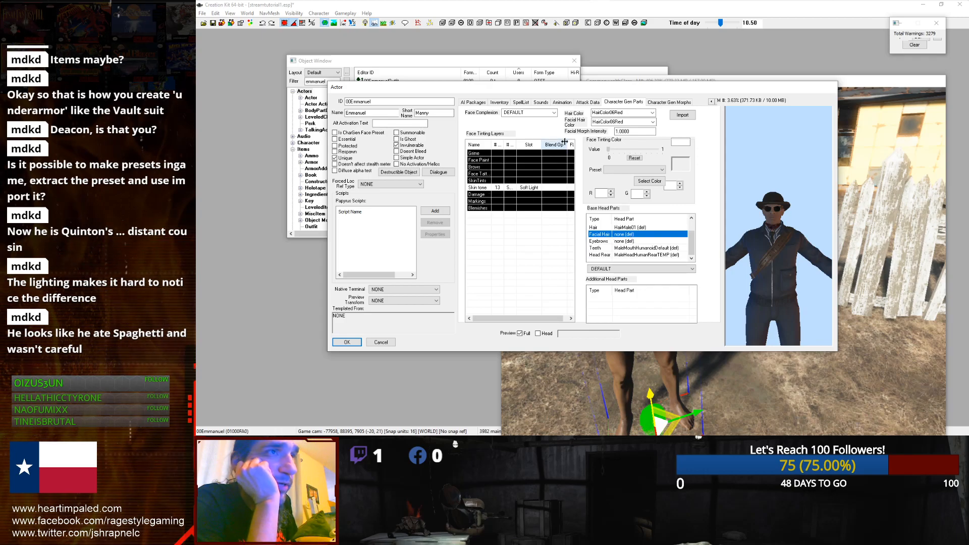
left_click(554, 112)
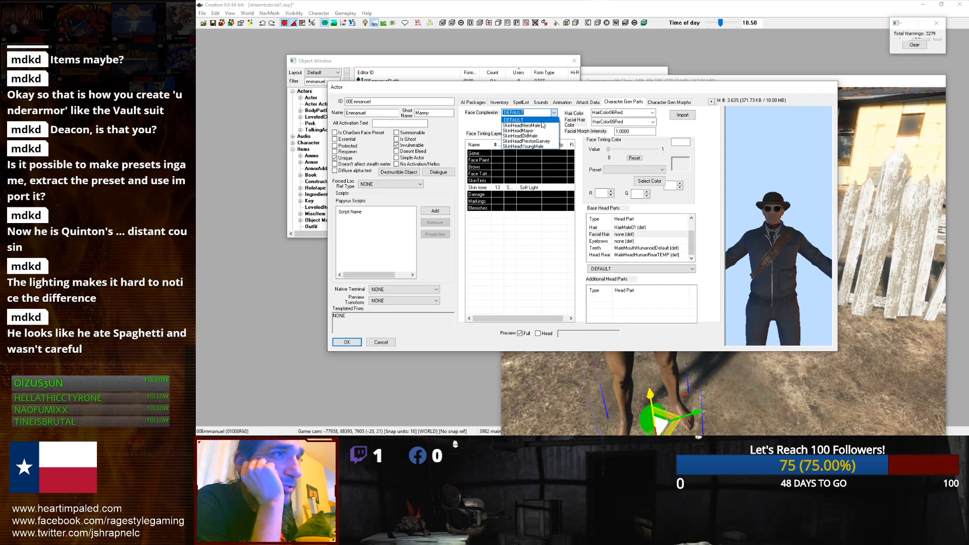
left_click(550, 113)
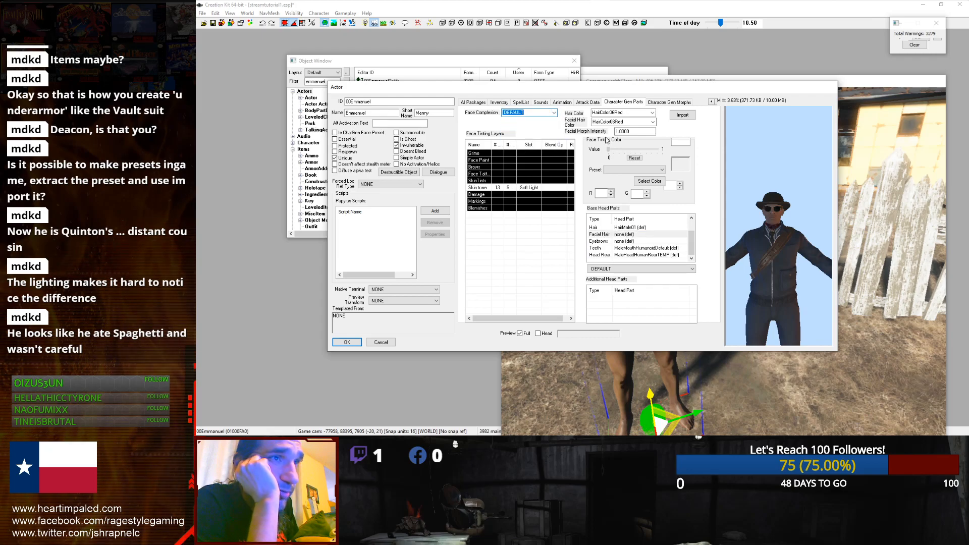
left_click(624, 236)
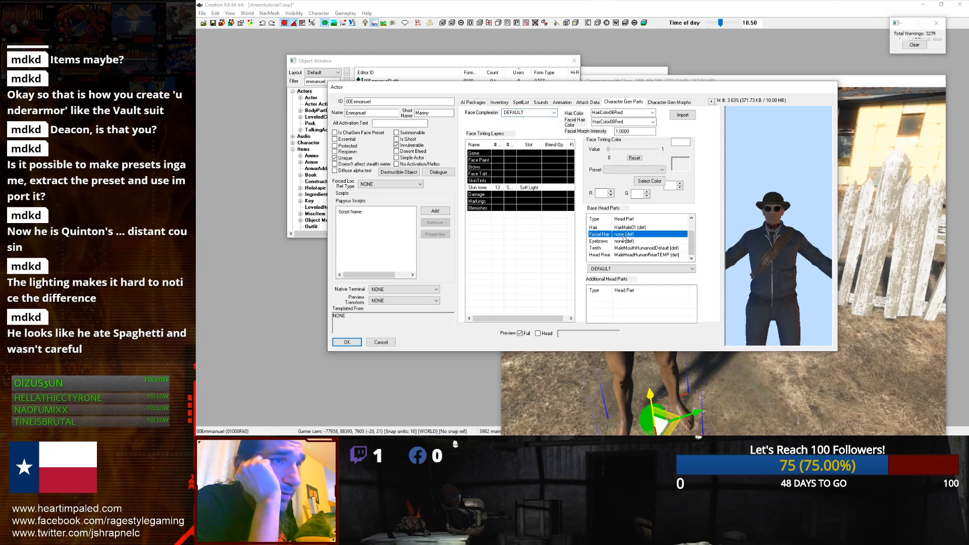
left_click(628, 317)
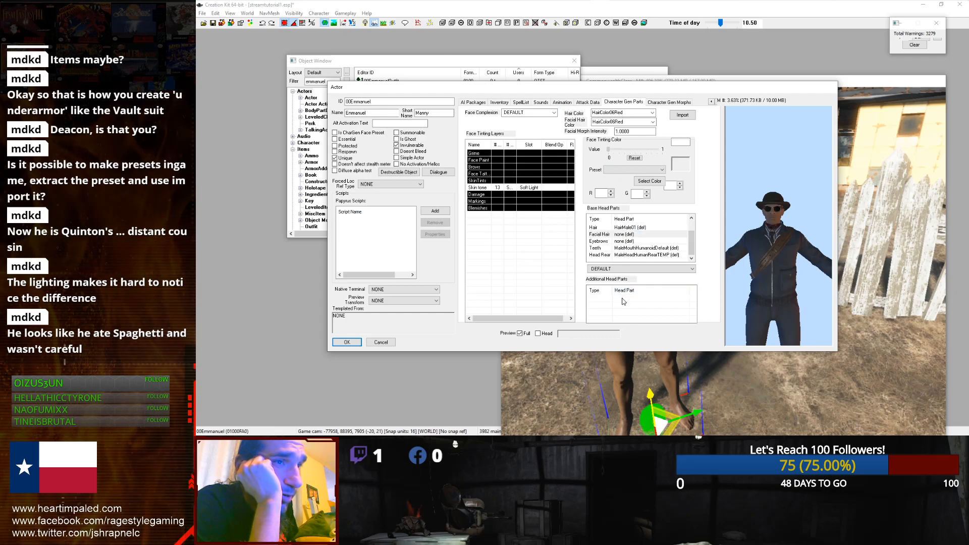
left_click(631, 255)
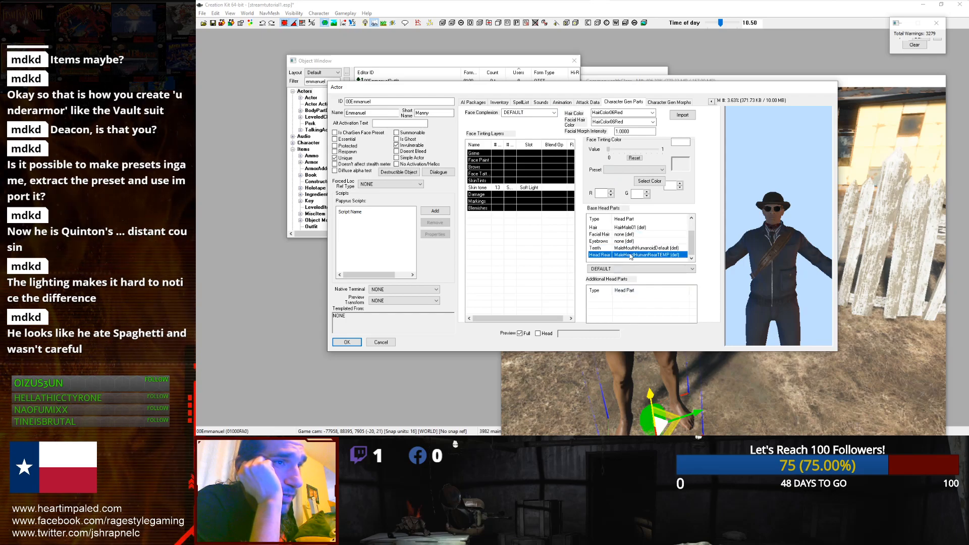
left_click(634, 242)
left_click(643, 235)
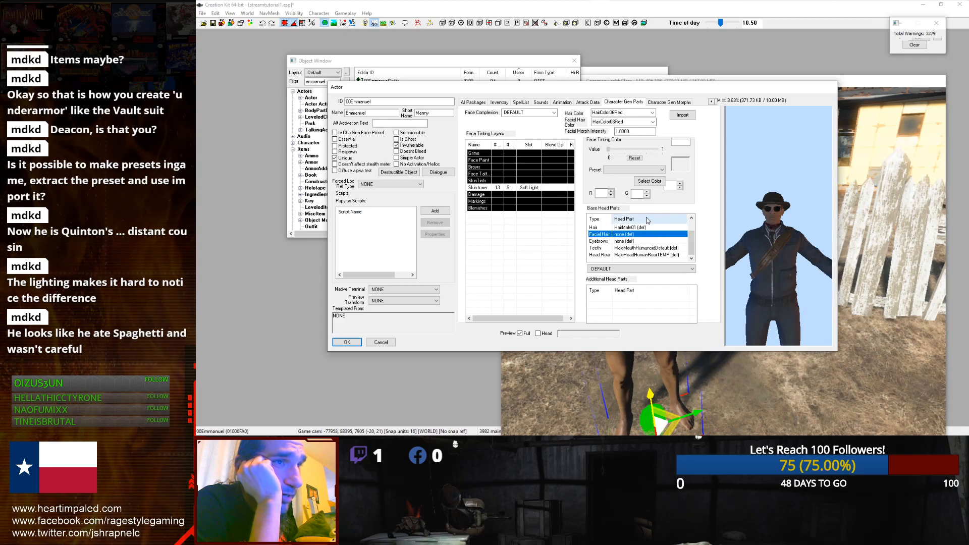
scroll(648, 235, "up", 1)
left_click(629, 235)
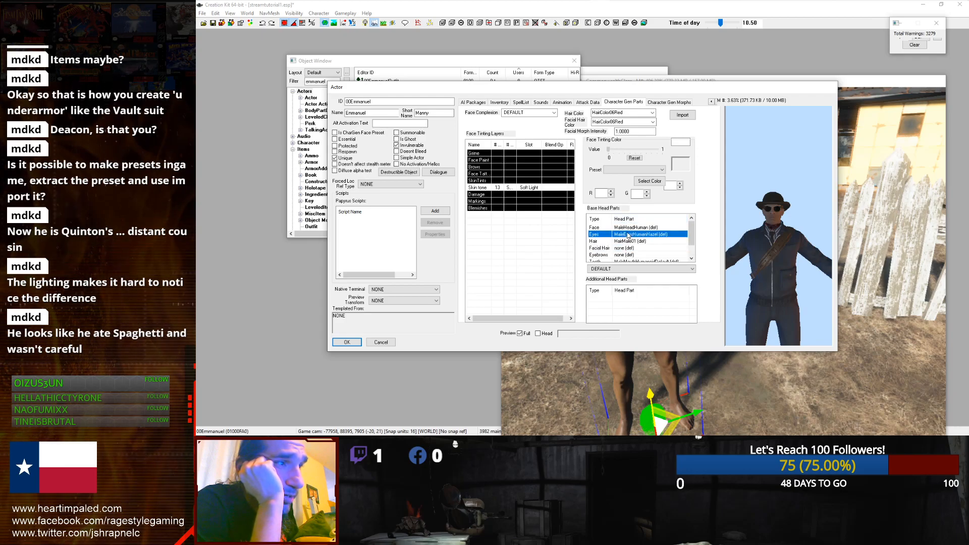
scroll(628, 235, "down", 1)
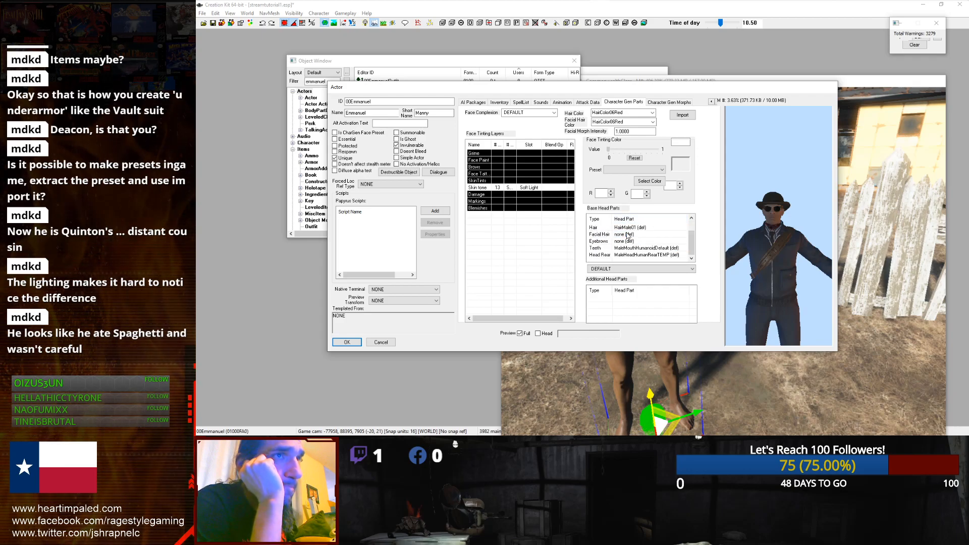
Step: Examine the face tinting layers one by one
left_click(499, 167)
left_click(497, 174)
left_click(501, 181)
left_click(509, 188)
left_click(513, 201)
left_click(518, 207)
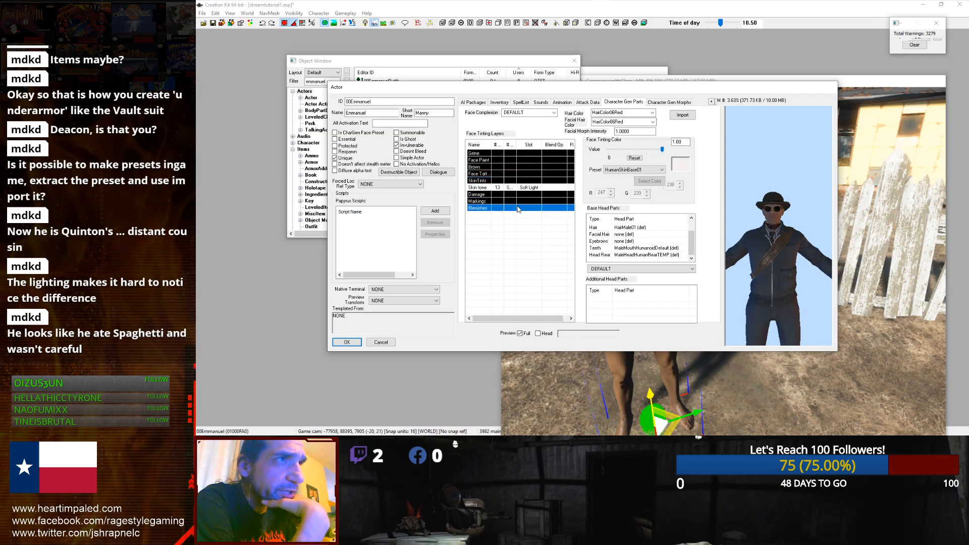
left_click(504, 161)
left_click(507, 166)
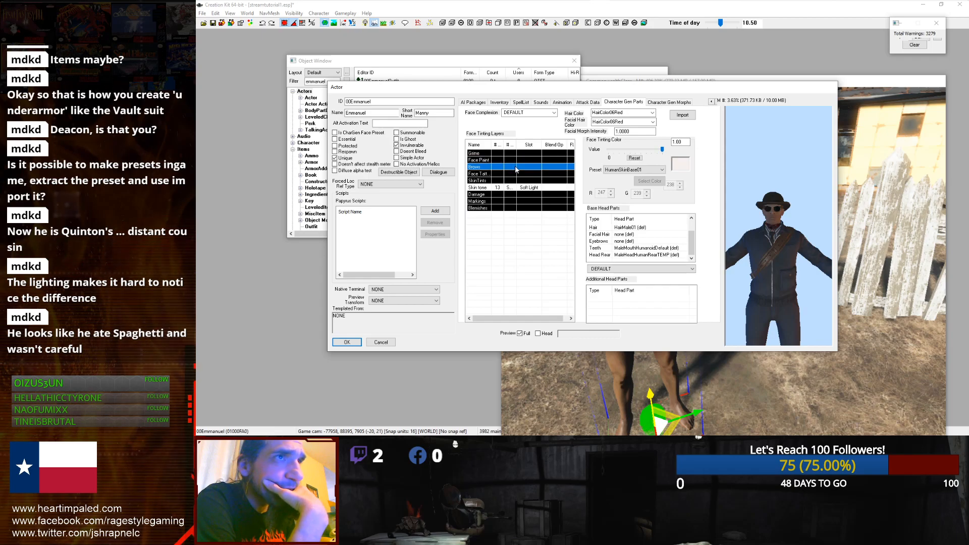
Step: Try the HumanSkinBase02 preset on the selected tint layer, then restore HumanSkinBase01
left_click(635, 171)
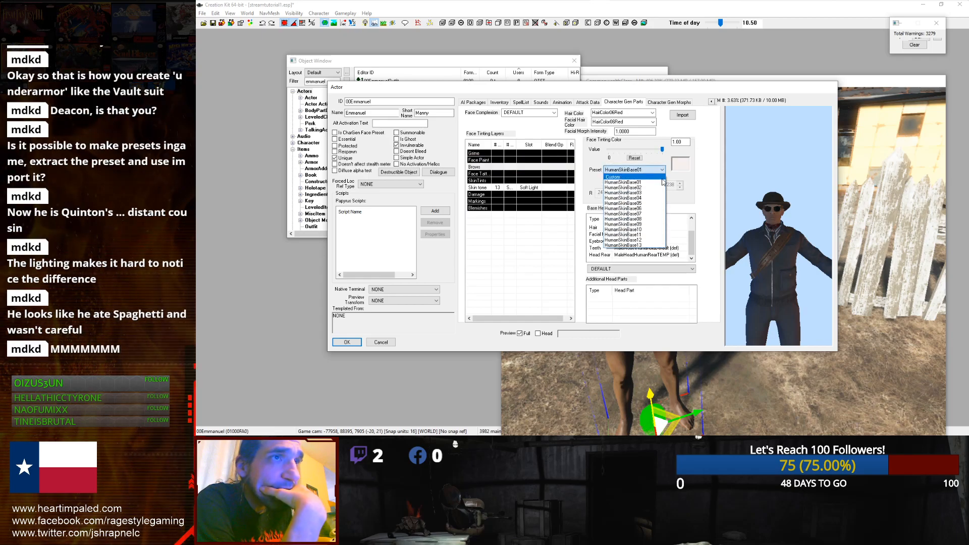
left_click(632, 192)
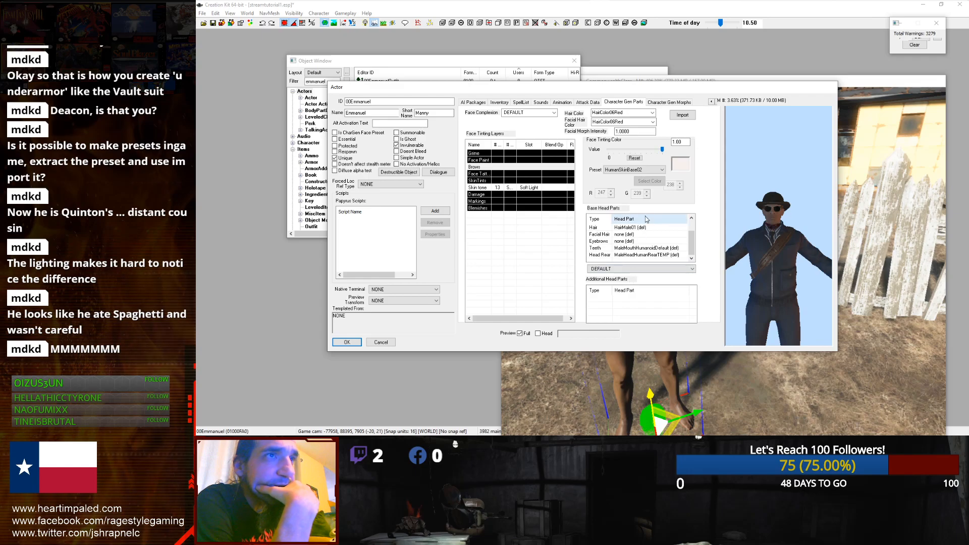
left_click(660, 170)
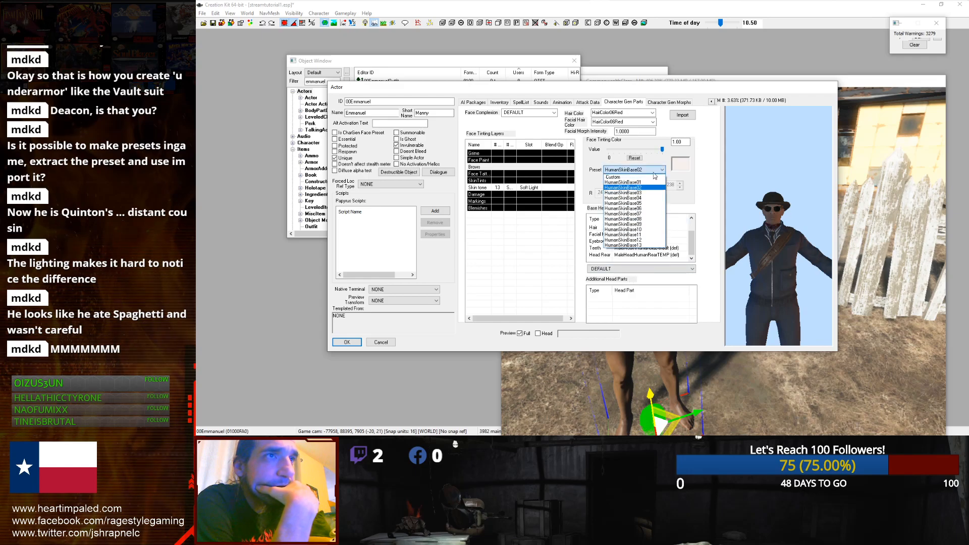
left_click(647, 187)
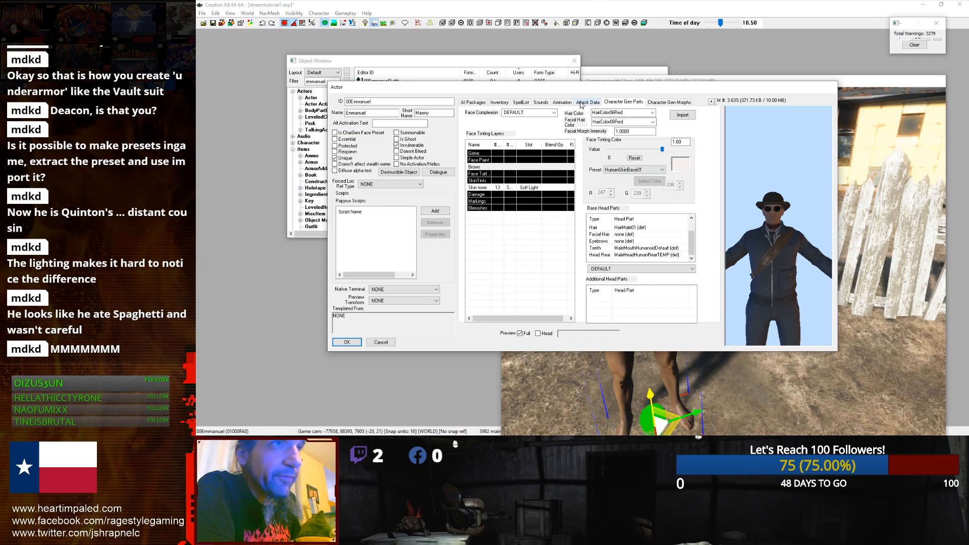
left_click(653, 103)
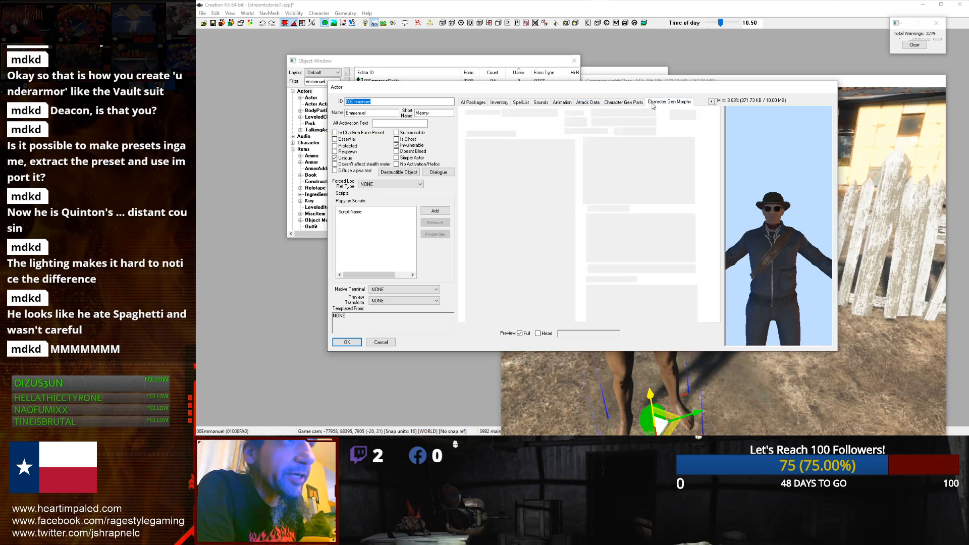
left_click(614, 104)
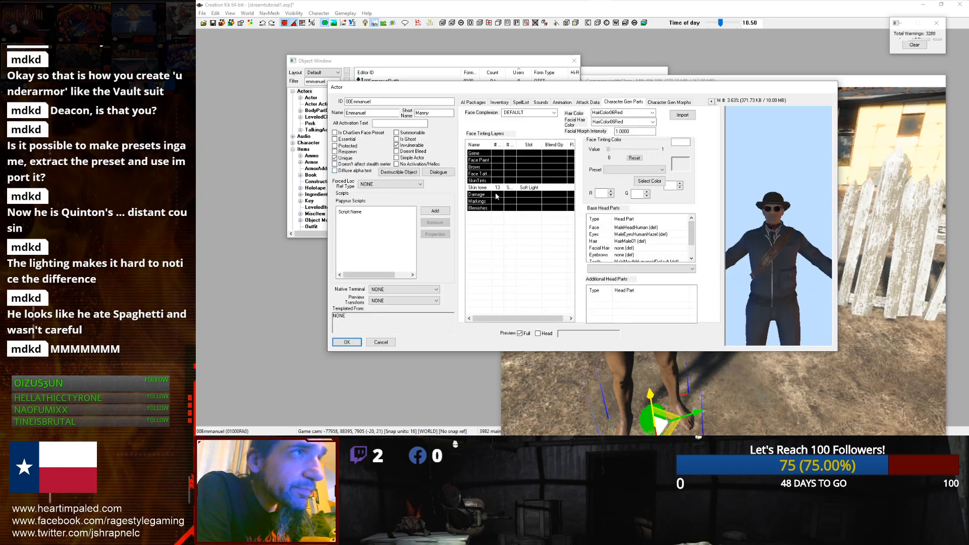
Step: Examine the base head parts list entries, scrolling through hair, facial hair, teeth and head rear
left_click(652, 122)
left_click(653, 123)
left_click(626, 255)
scroll(626, 257, "down", 1)
left_click(626, 254)
left_click(625, 248)
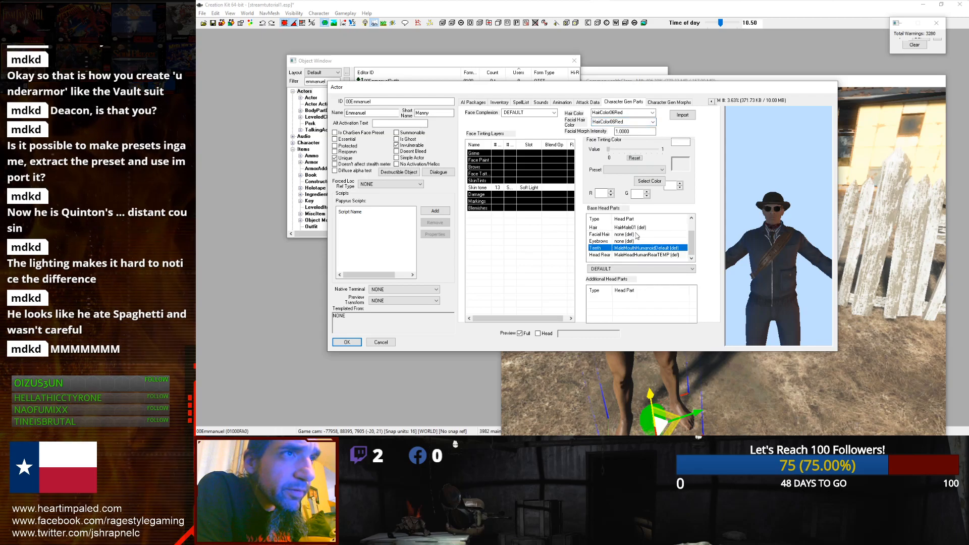
left_click(635, 235)
left_click(668, 229)
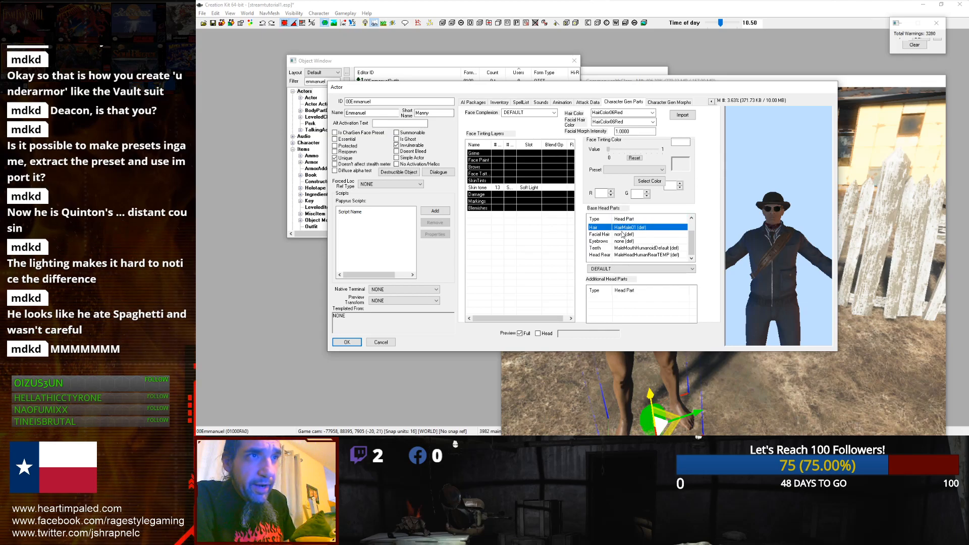
key("Escape")
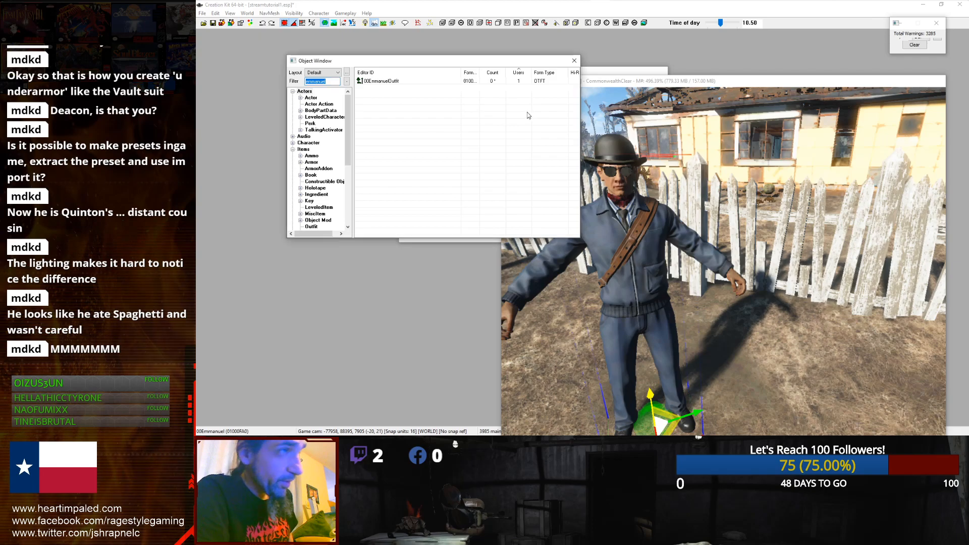
Step: Try HairMale35 as the hair head part, then set the hair to HairMale17
left_click(628, 242)
left_click(628, 268)
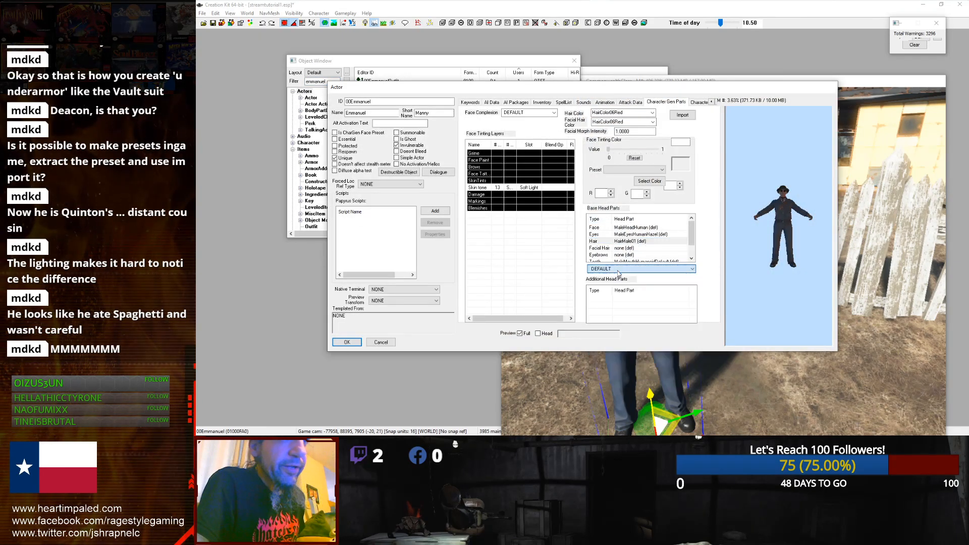
left_click(629, 334)
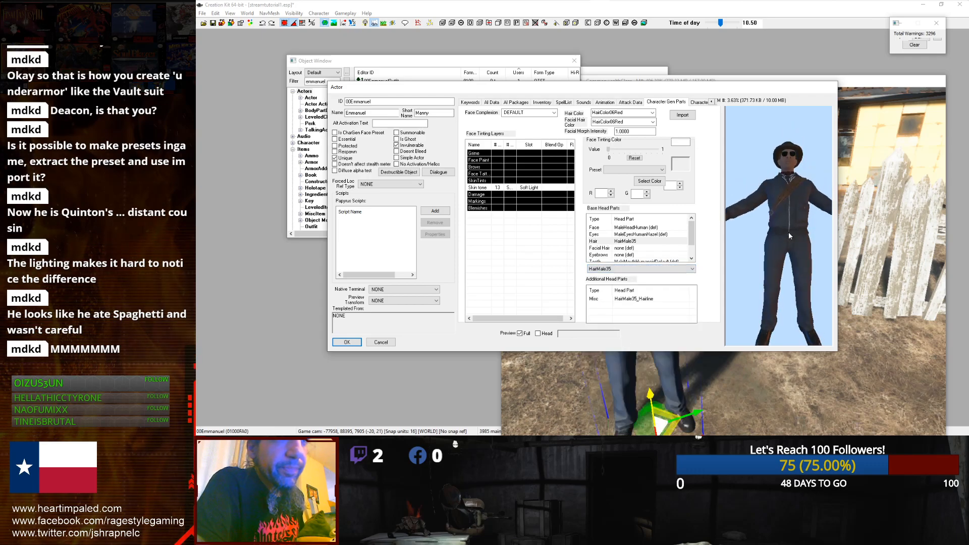
middle_click_drag(786, 261, 791, 263)
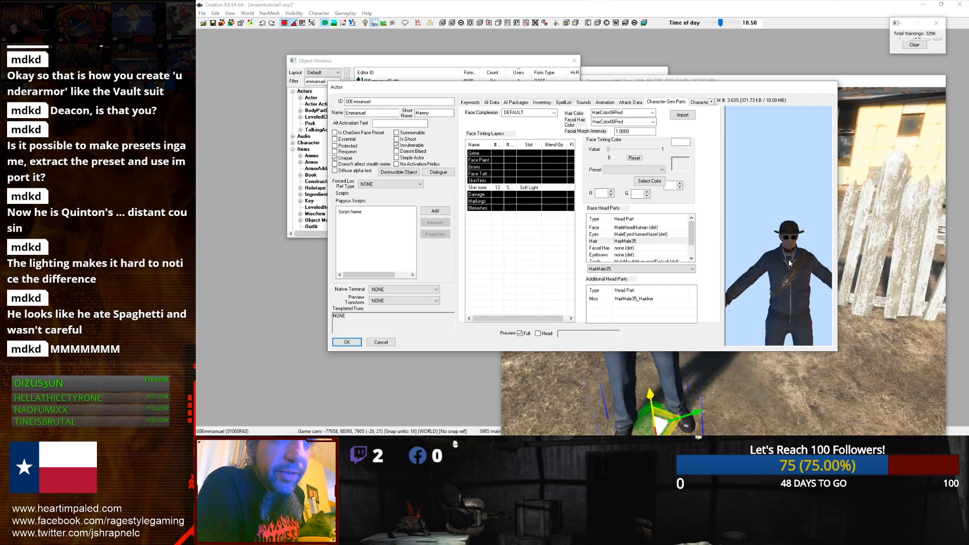
left_click(658, 242)
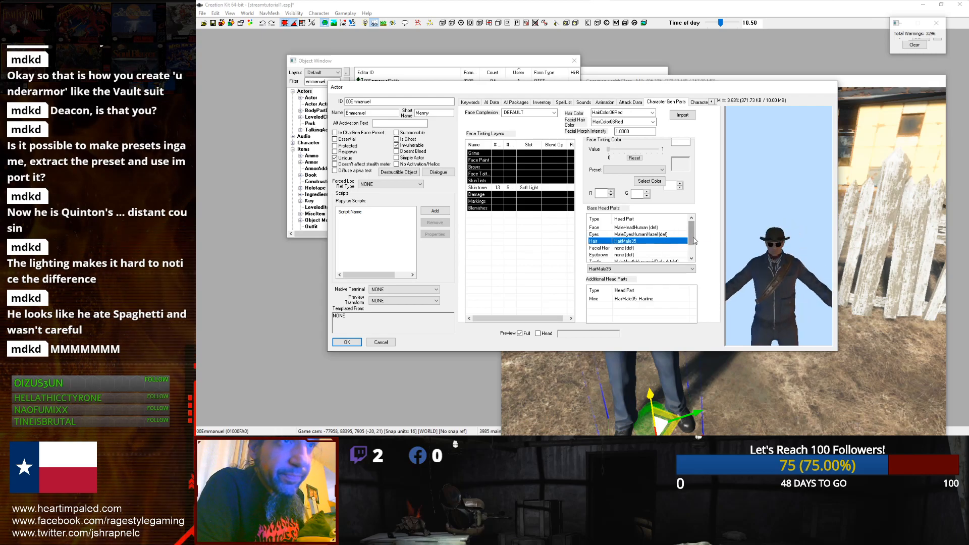
scroll(695, 236, "down", 1)
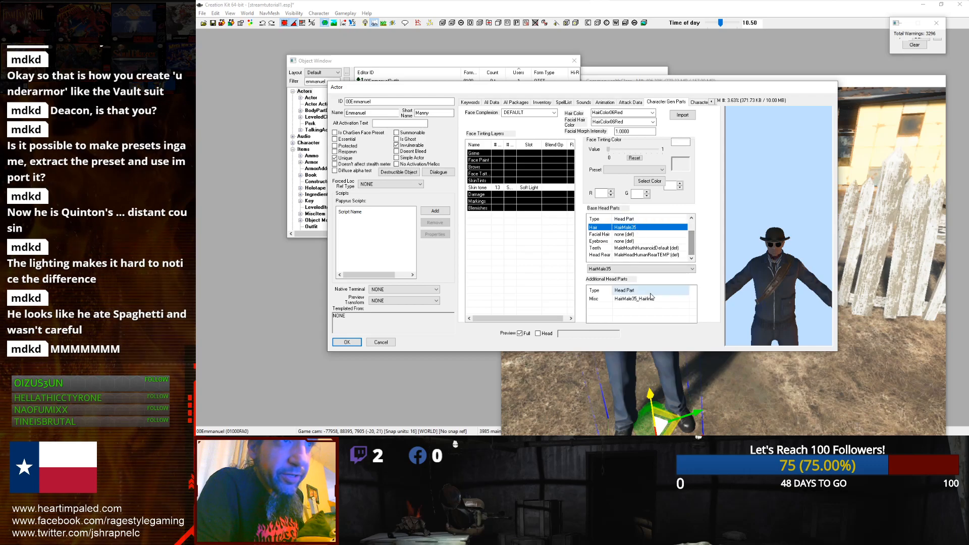
left_click(658, 268)
left_click(652, 367)
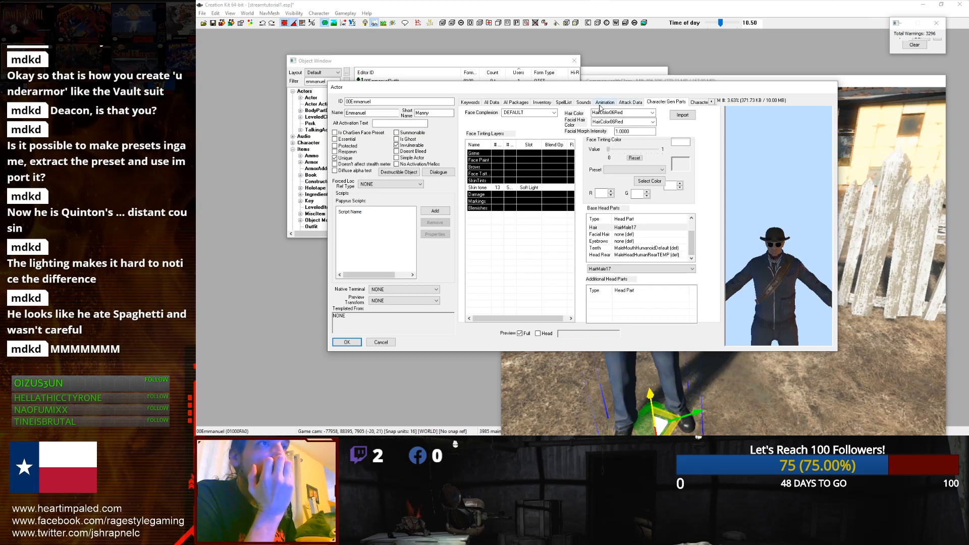
Step: Try BigBeard10 and then BigBeard07 as the facial hair head part
left_click(652, 255)
left_click(651, 248)
left_click(650, 242)
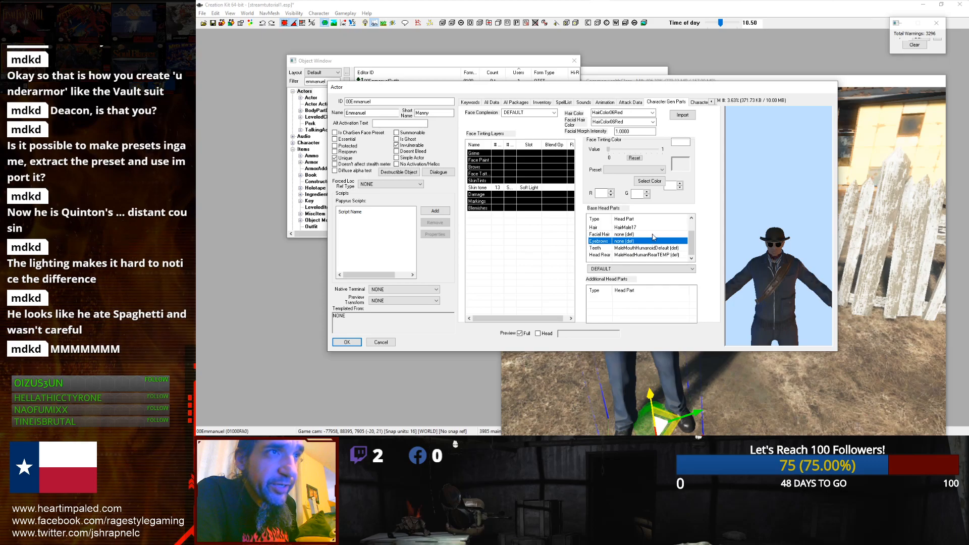
left_click(653, 236)
left_click(641, 269)
left_click(656, 342)
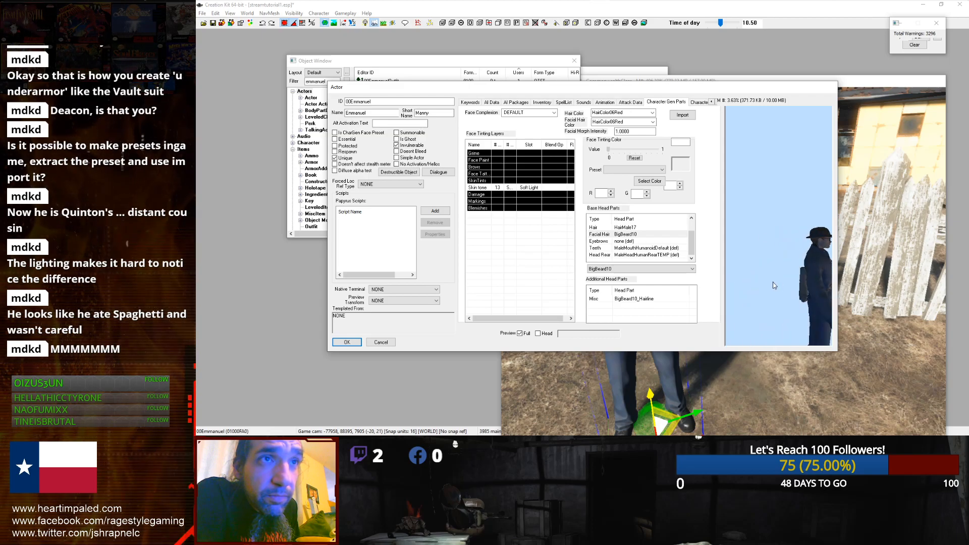
left_click(631, 235)
left_click(628, 268)
left_click(632, 334)
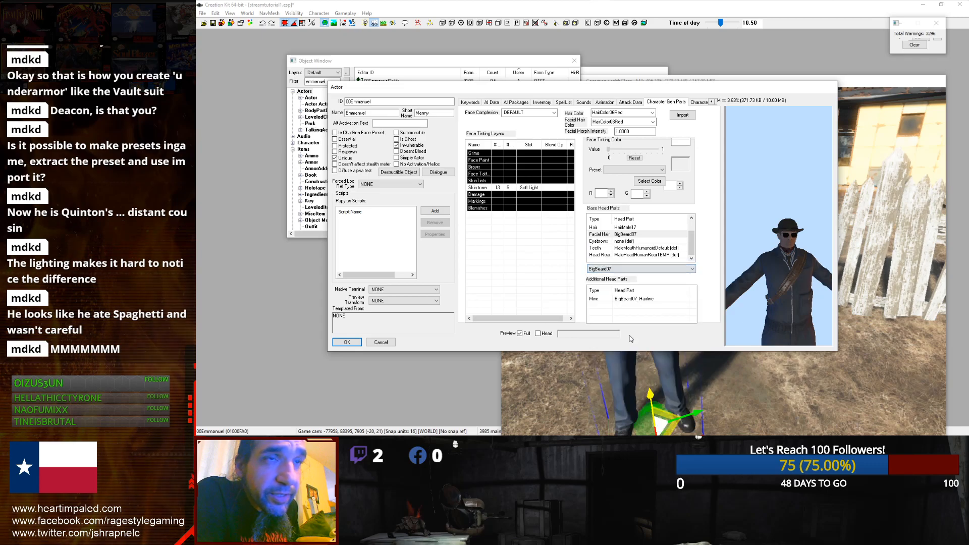
Step: Switch the preview to head only and rotate it to inspect the beard
left_click(539, 334)
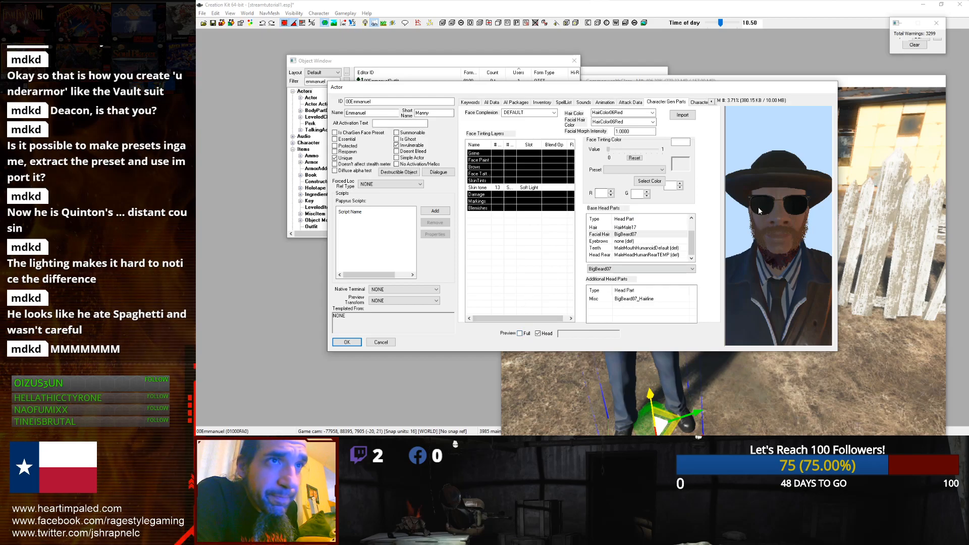
left_click_drag(775, 221, 759, 223)
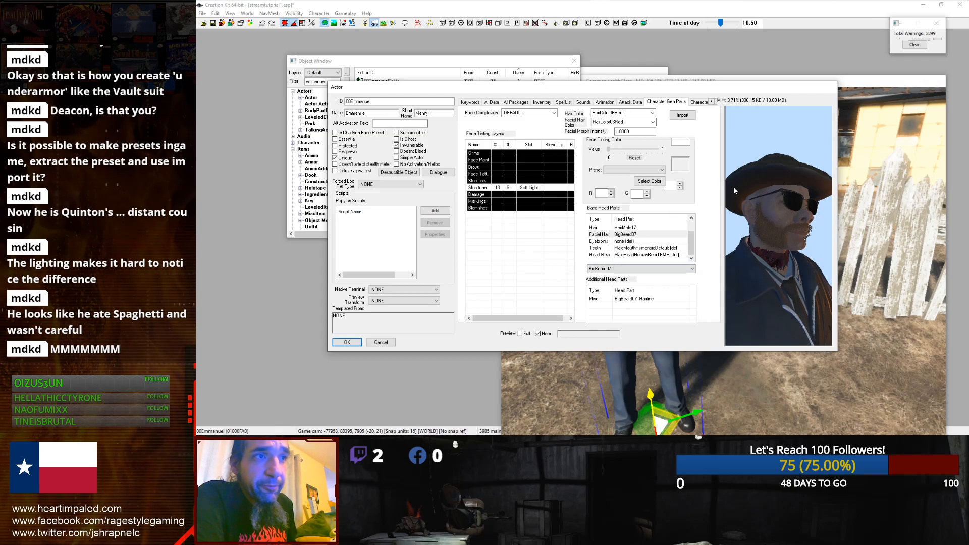
left_click(526, 334)
left_click(538, 334)
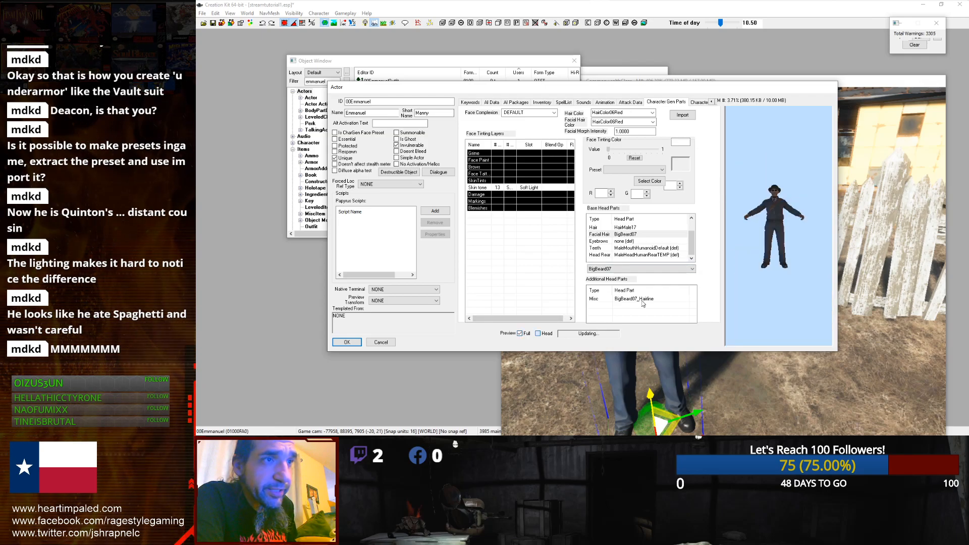
Step: Try Beard03 as the facial hair head part
left_click(644, 236)
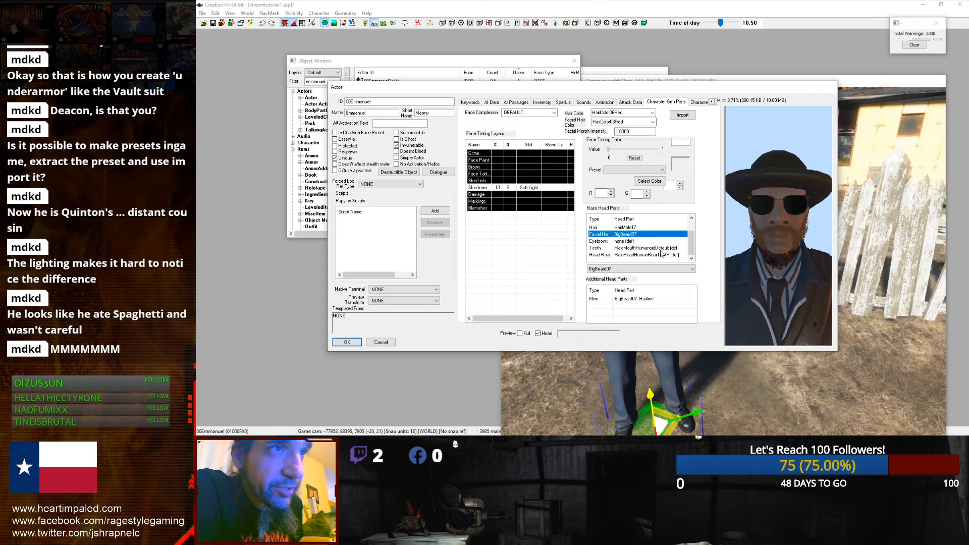
left_click(636, 270)
left_click(601, 322)
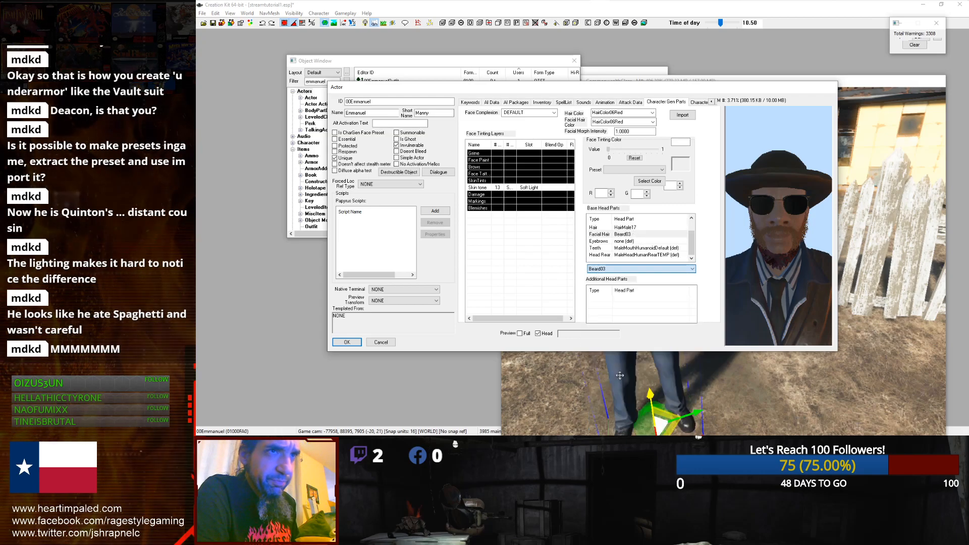
left_click(524, 334)
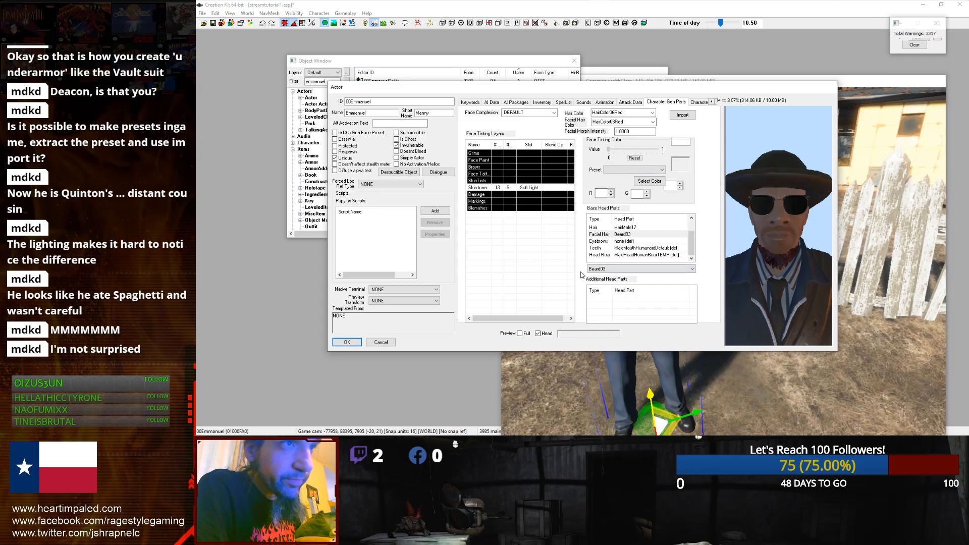
Step: Set the facial hair to BigBeard03 and rotate the head preview to inspect it
left_click(630, 256)
left_click(636, 249)
left_click(639, 236)
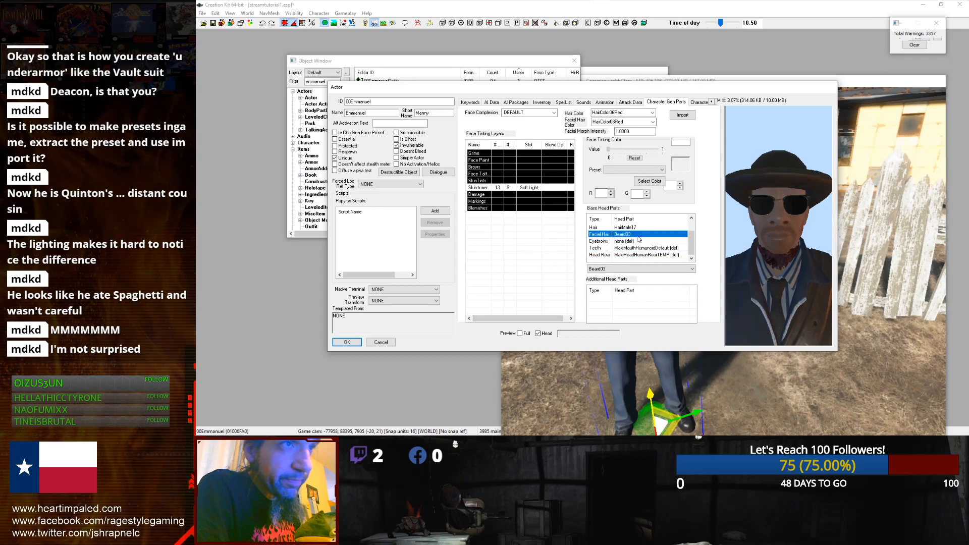
left_click(661, 268)
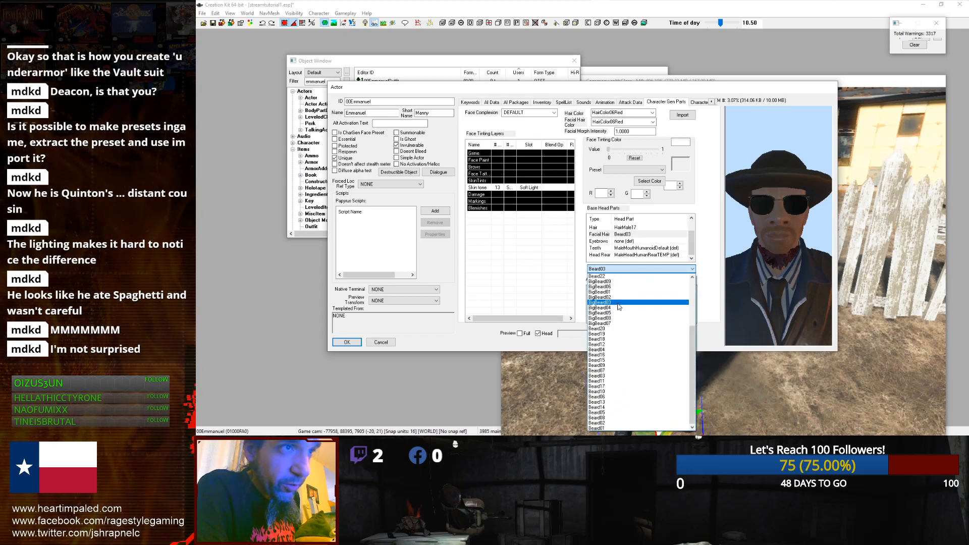
left_click(617, 303)
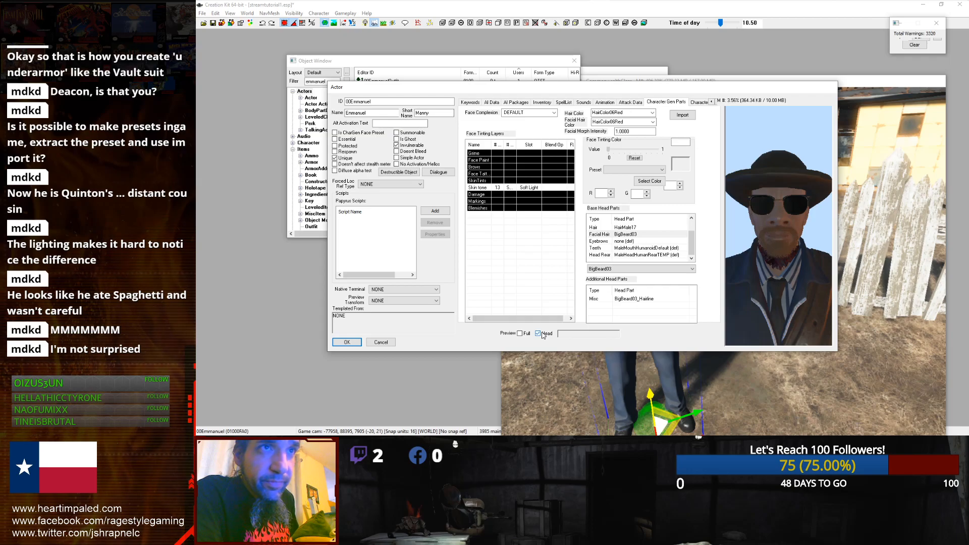
left_click_drag(735, 277, 743, 283)
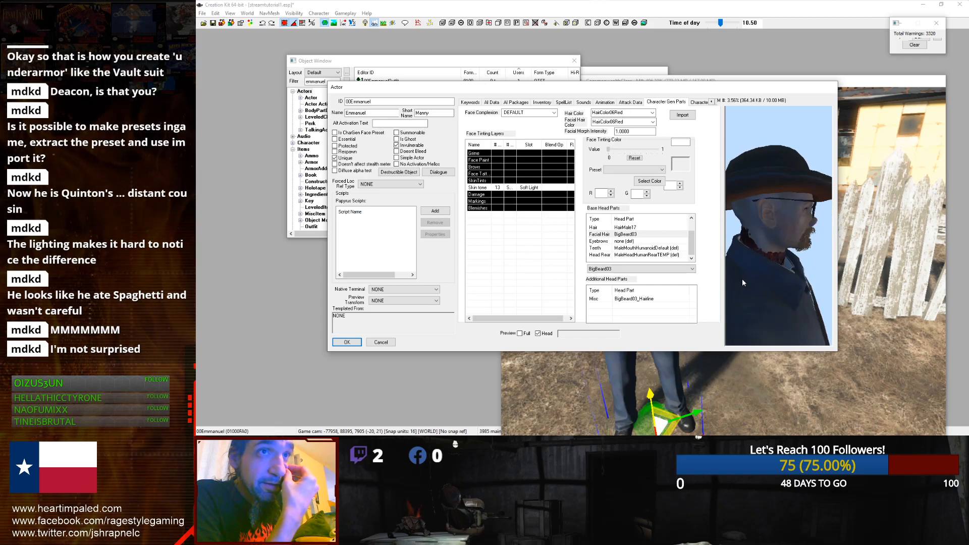
mouse_move(771, 279)
left_mouse_down()
mouse_move(756, 277)
mouse_move(764, 281)
left_mouse_up()
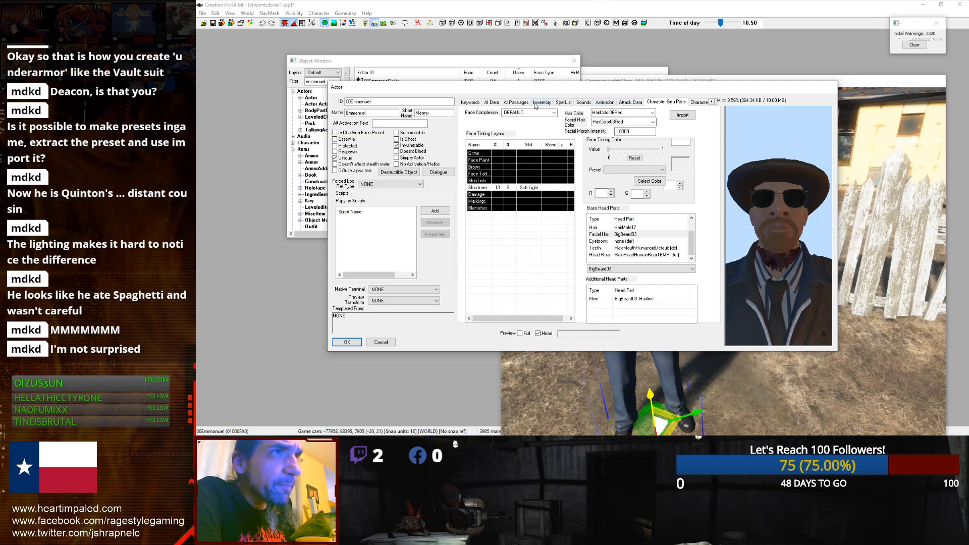
Step: Add the DefaultSandboxCurrentLocation package to the NPC's AI package list, searching the forms for sandbox
left_click(516, 102)
right_click(508, 149)
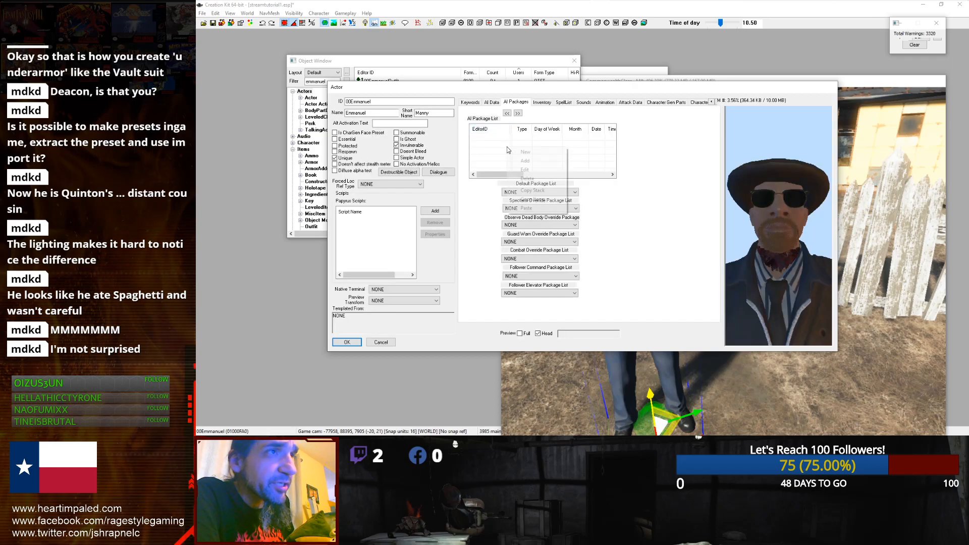
left_click(525, 161)
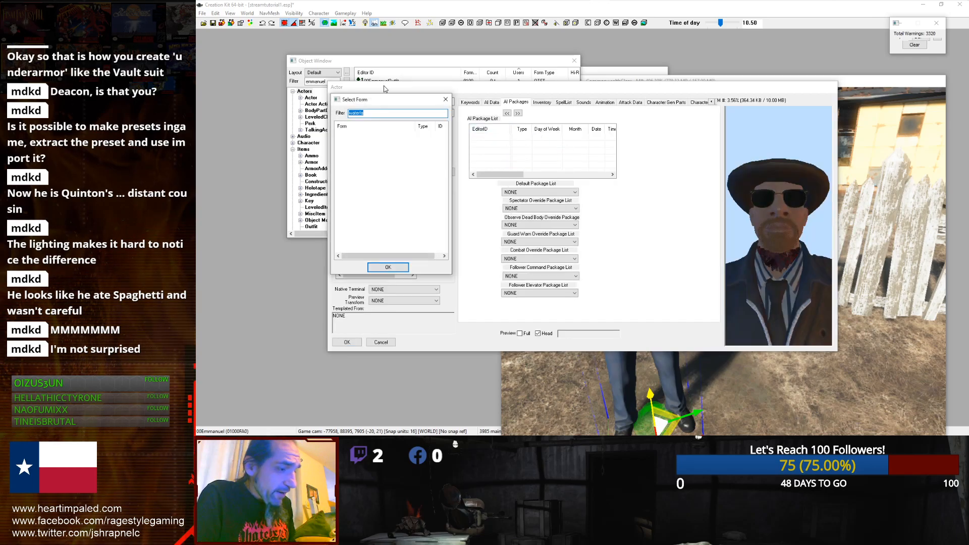
type("sandbox")
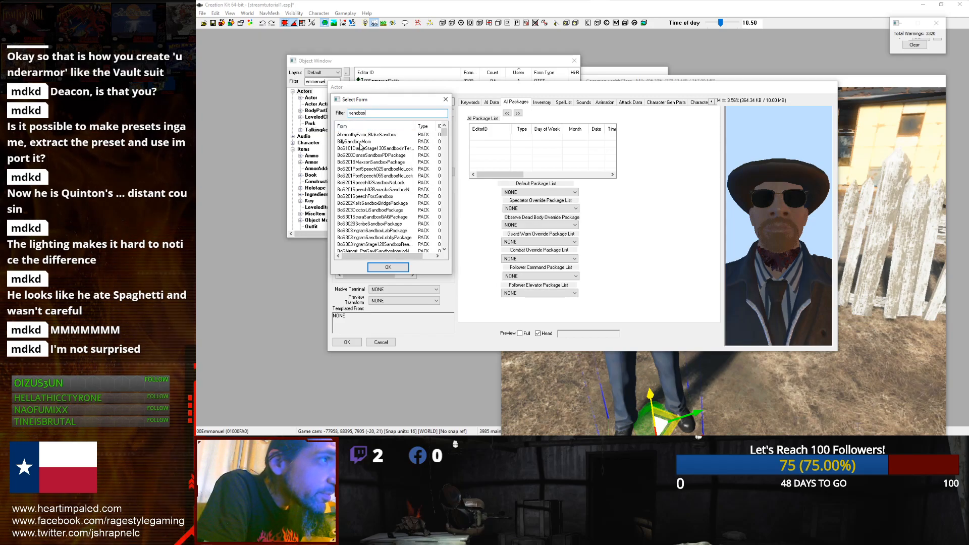
left_click_drag(445, 133, 381, 210)
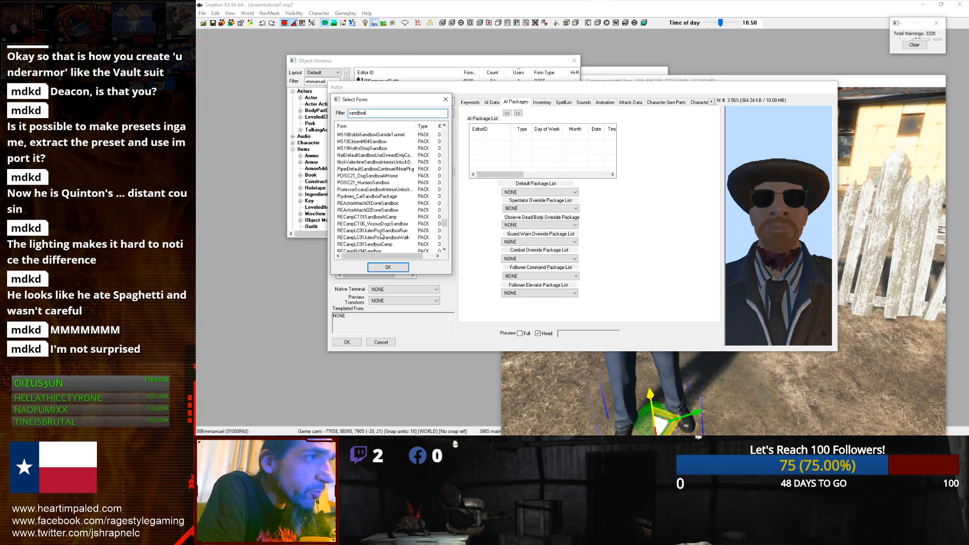
left_click_drag(444, 223, 427, 165)
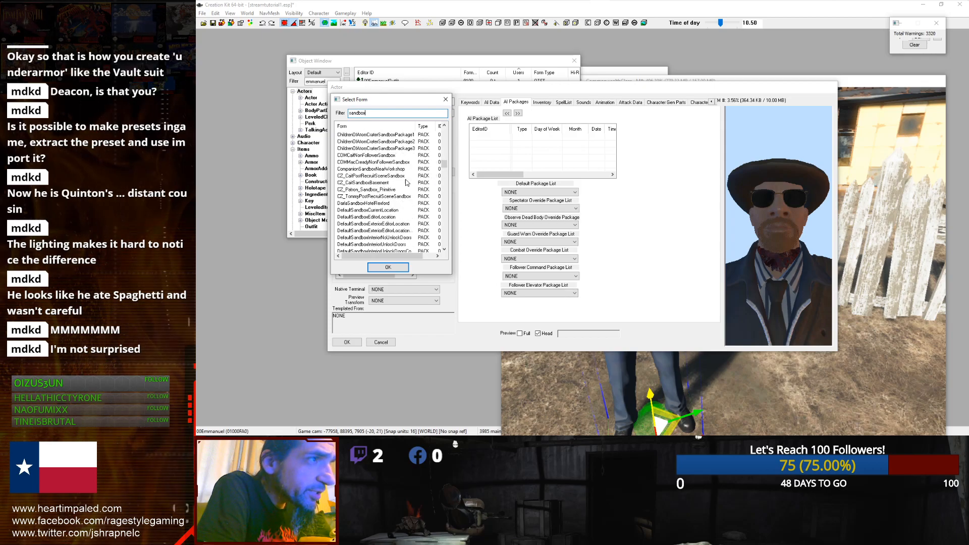
left_click(346, 210)
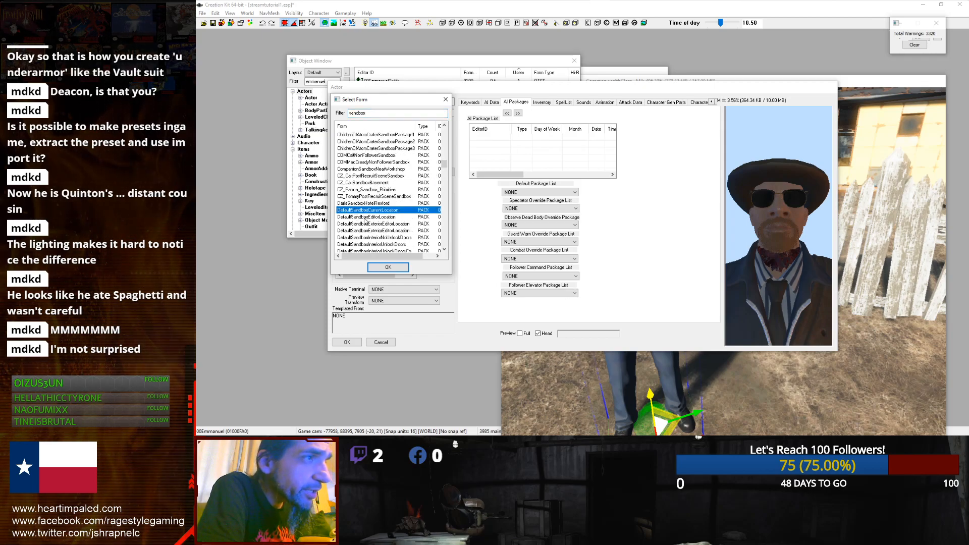
scroll(365, 220, "down", 1)
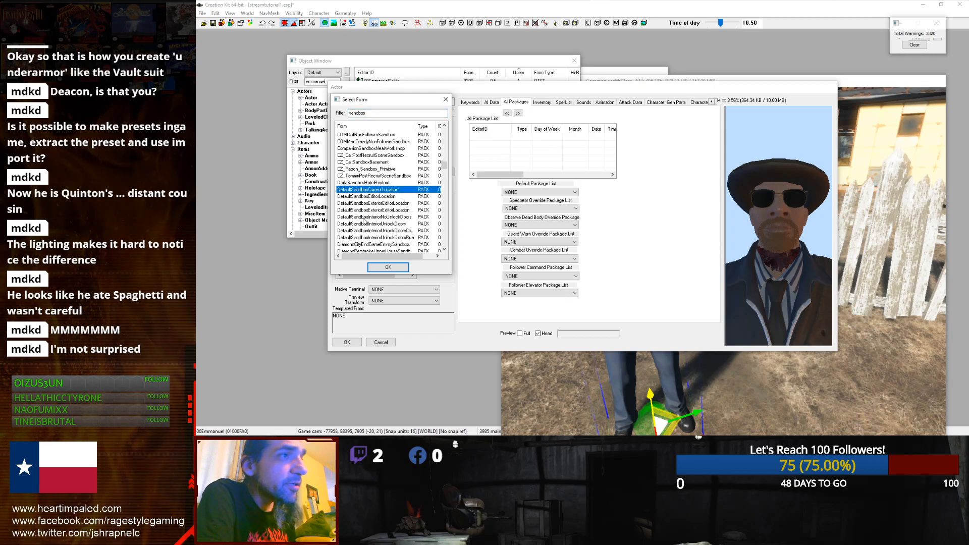
double_click(345, 190)
left_click_drag(499, 175, 470, 186)
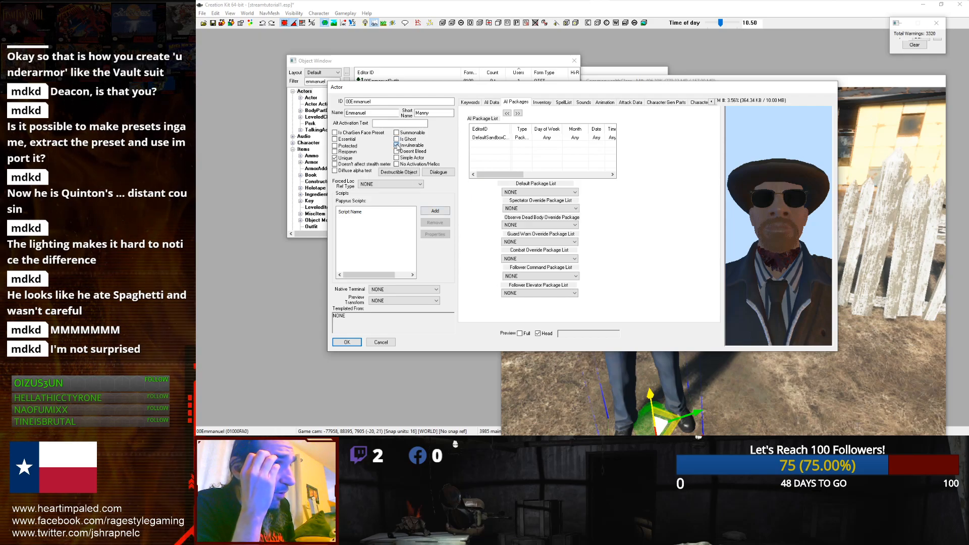
Step: Mark the NPC as Essential, select the added package and save the actor
left_click(335, 140)
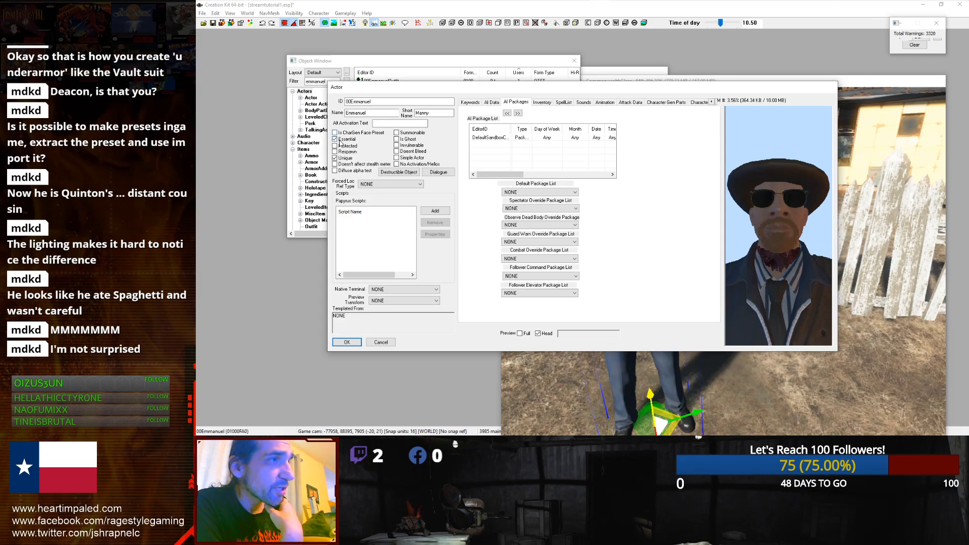
left_click(335, 158)
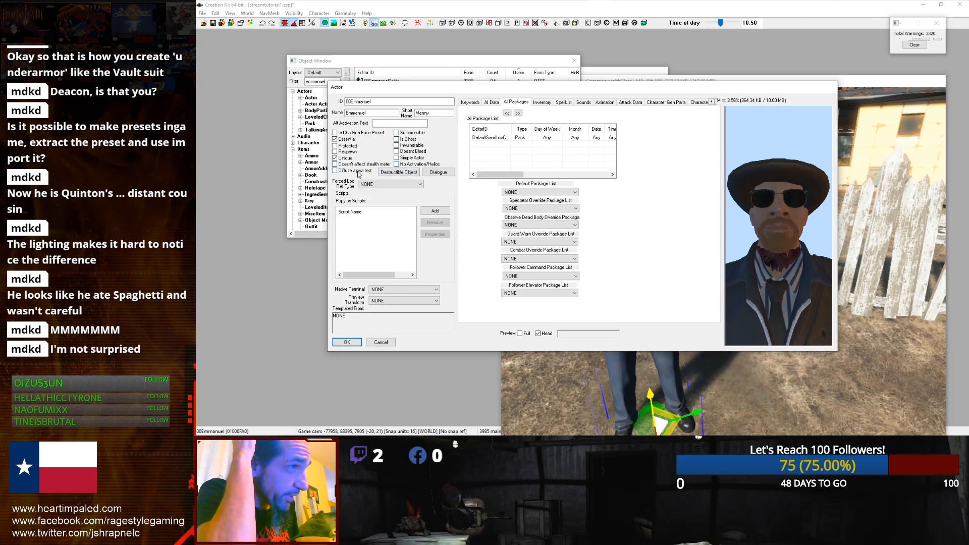
left_click(499, 139)
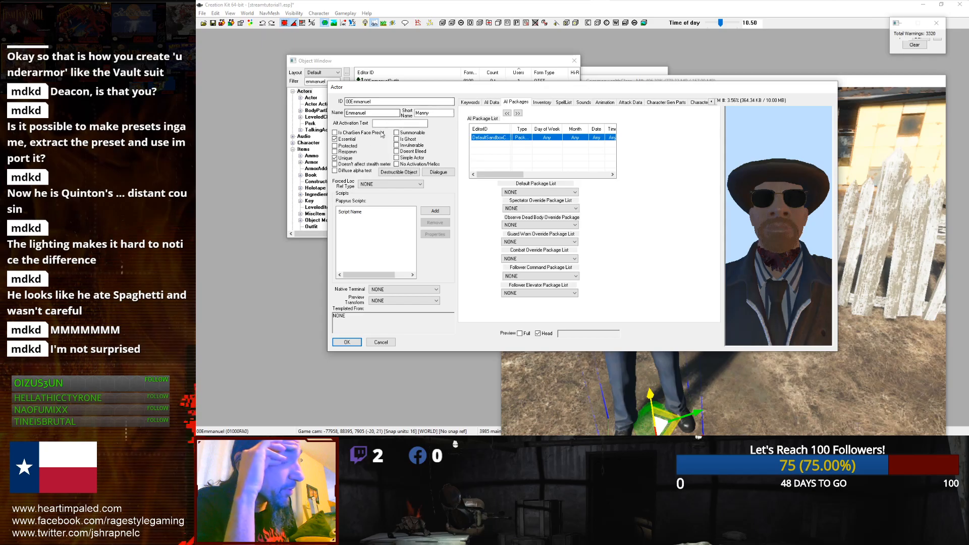
left_click(353, 341)
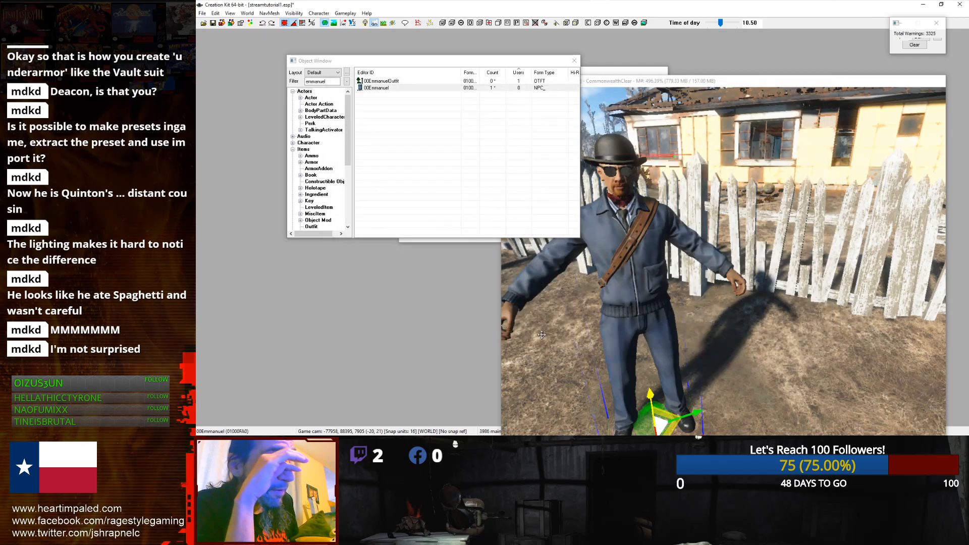
scroll(679, 277, "down", 3)
mouse_move(675, 267)
middle_mouse_down()
mouse_move(806, 266)
mouse_move(672, 266)
mouse_move(660, 277)
middle_mouse_up()
scroll(672, 267, "up", 3)
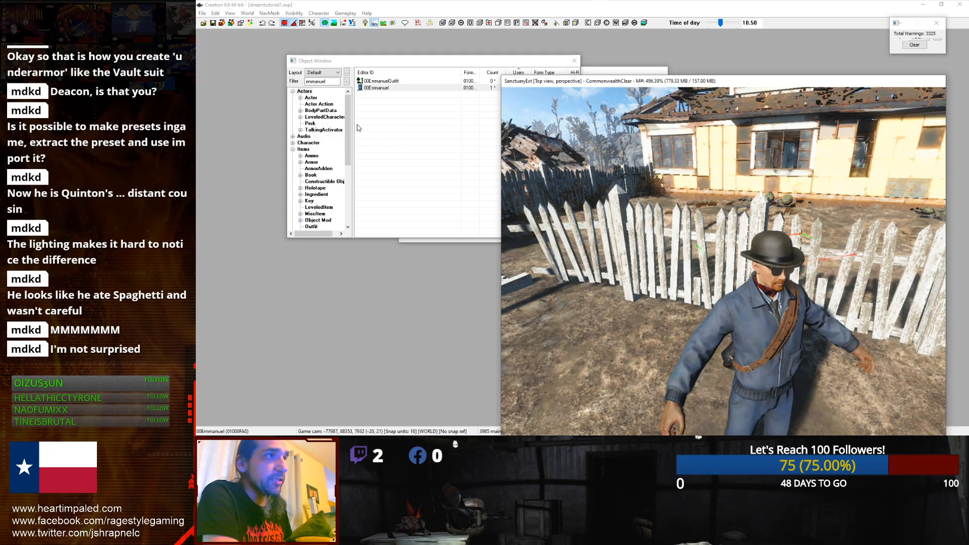
left_click(213, 24)
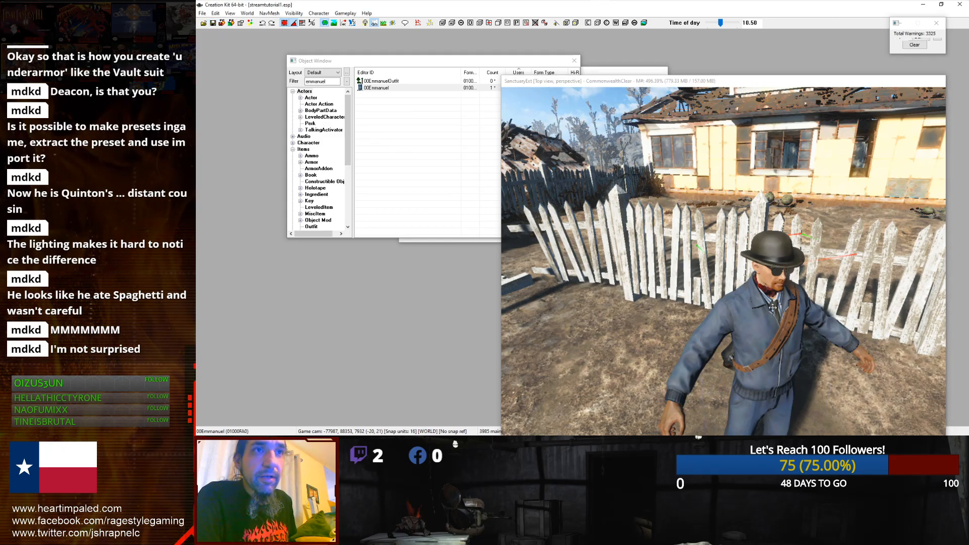
scroll(773, 309, "down", 3)
scroll(773, 309, "up", 5)
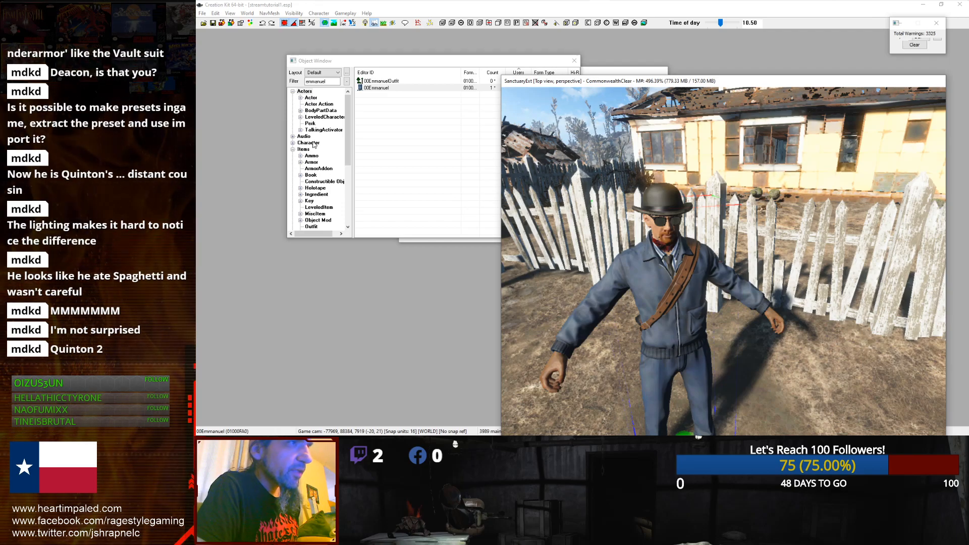
Step: Create a new male voice type with the ID 00EmmanuelVoiceType under the Character category
scroll(302, 116, "down", 4)
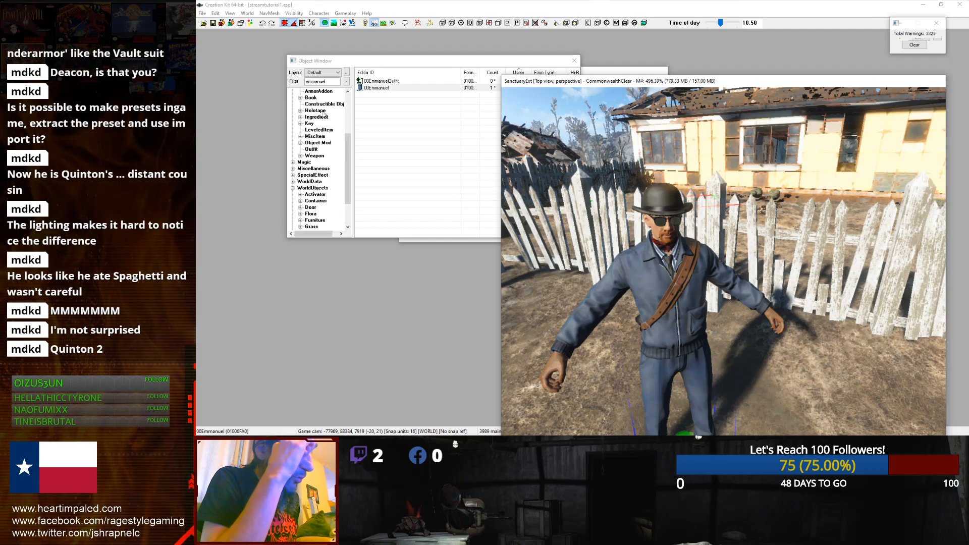
scroll(319, 182, "down", 2)
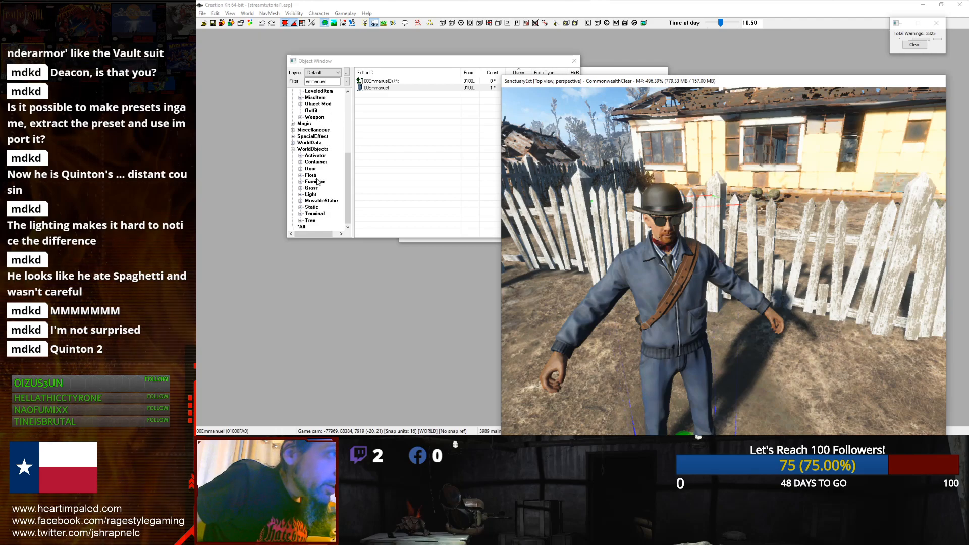
left_click(293, 150)
left_click(294, 208)
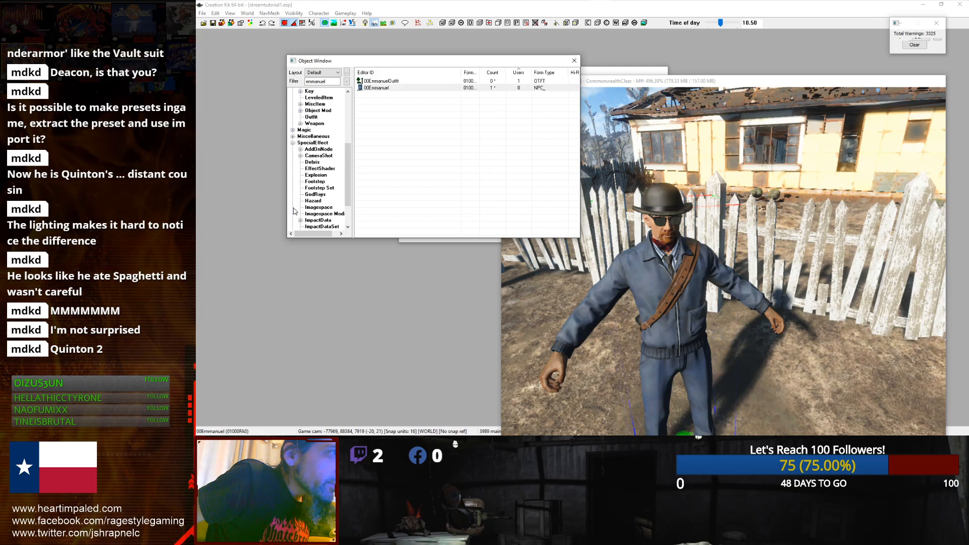
left_click(293, 143)
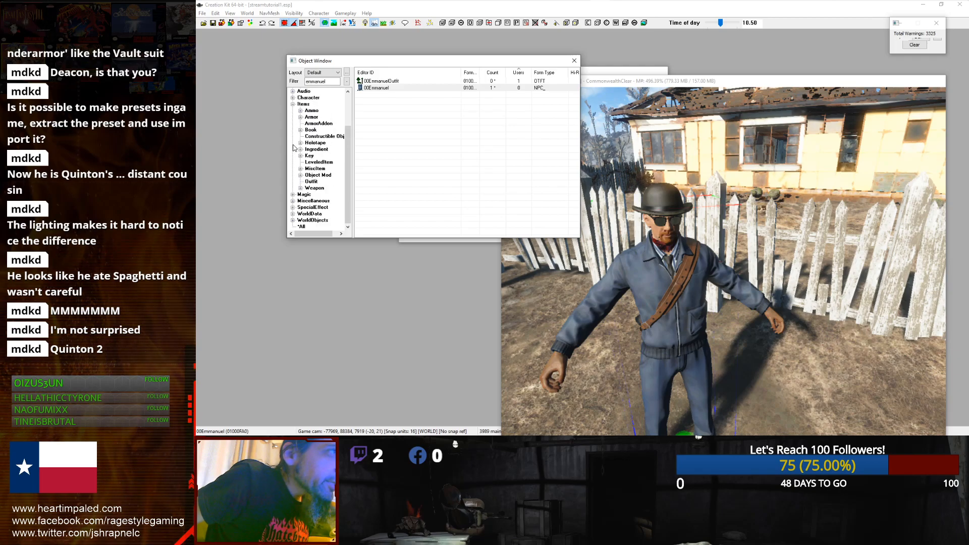
left_click(293, 202)
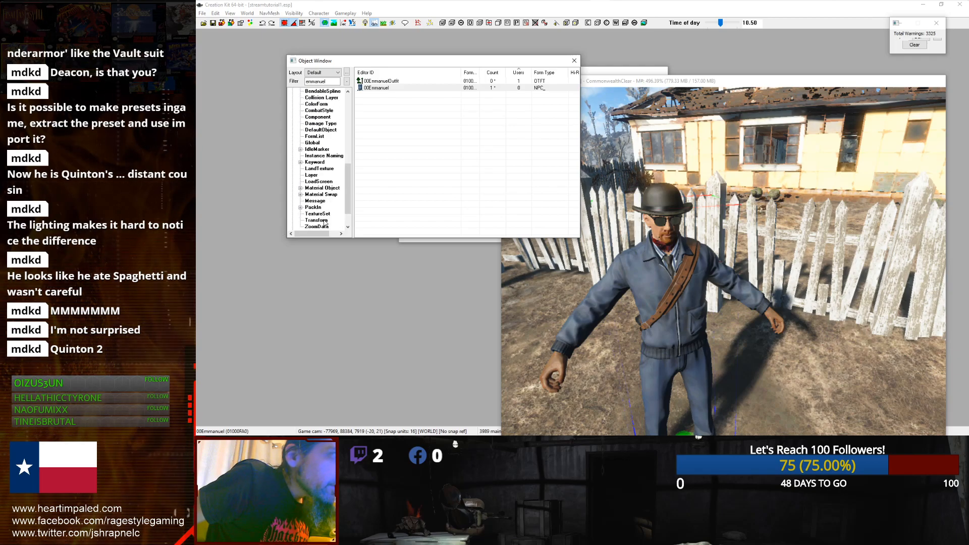
scroll(314, 199, "up", 1)
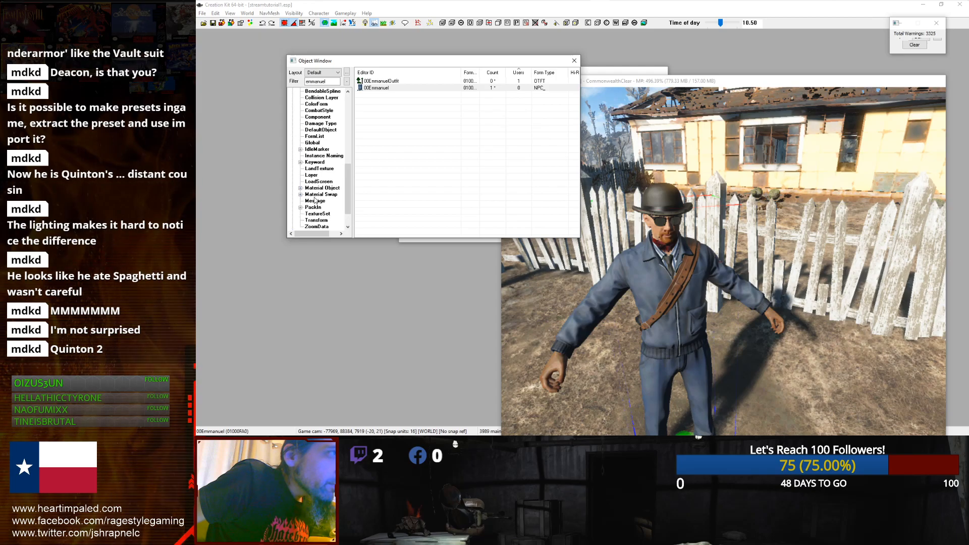
scroll(314, 200, "up", 2)
scroll(298, 183, "down", 1)
scroll(298, 182, "up", 1)
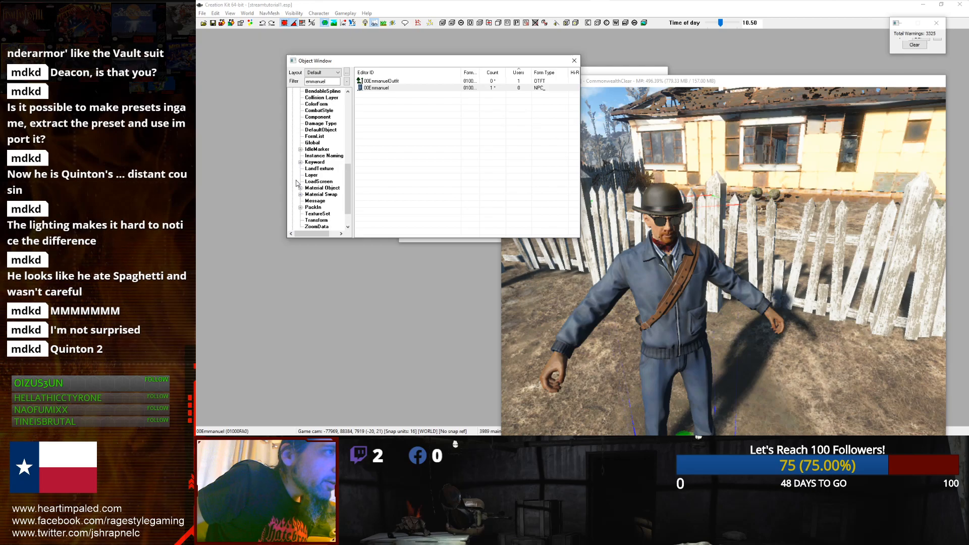
left_click(293, 91)
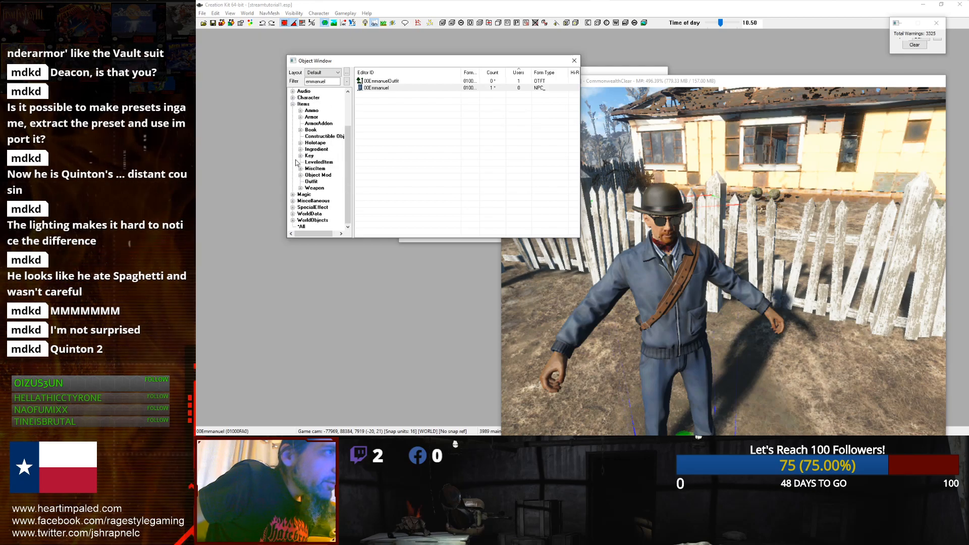
scroll(299, 167, "up", 3)
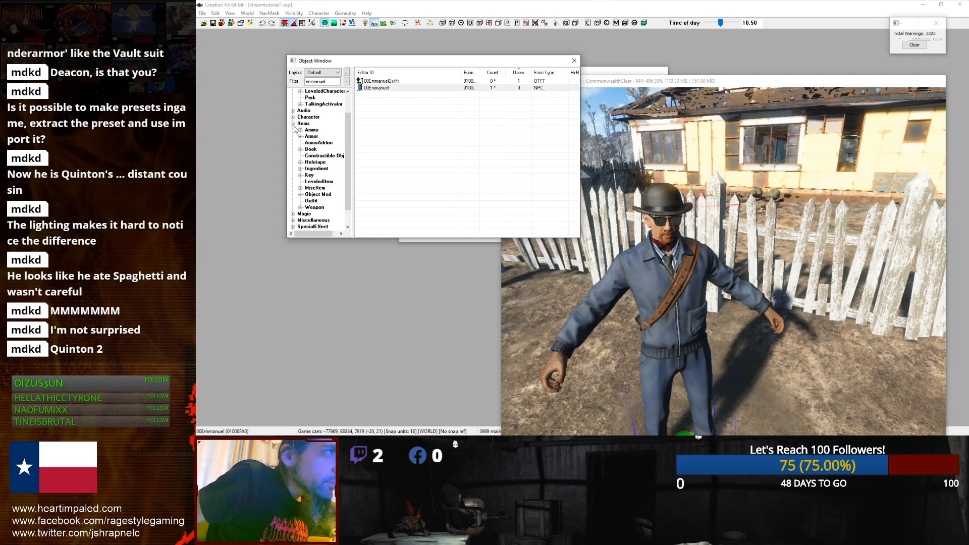
left_click(293, 143)
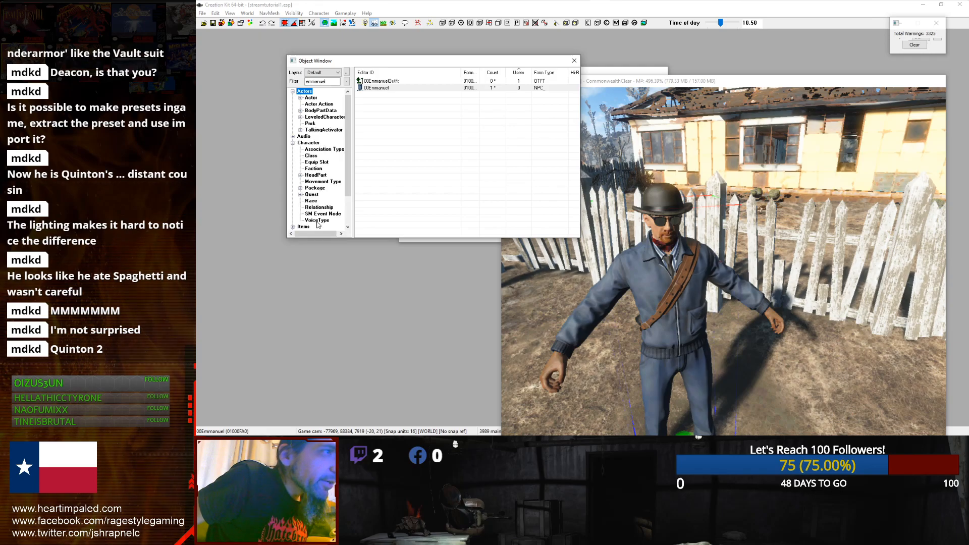
left_click(317, 220)
right_click(444, 147)
left_click(460, 152)
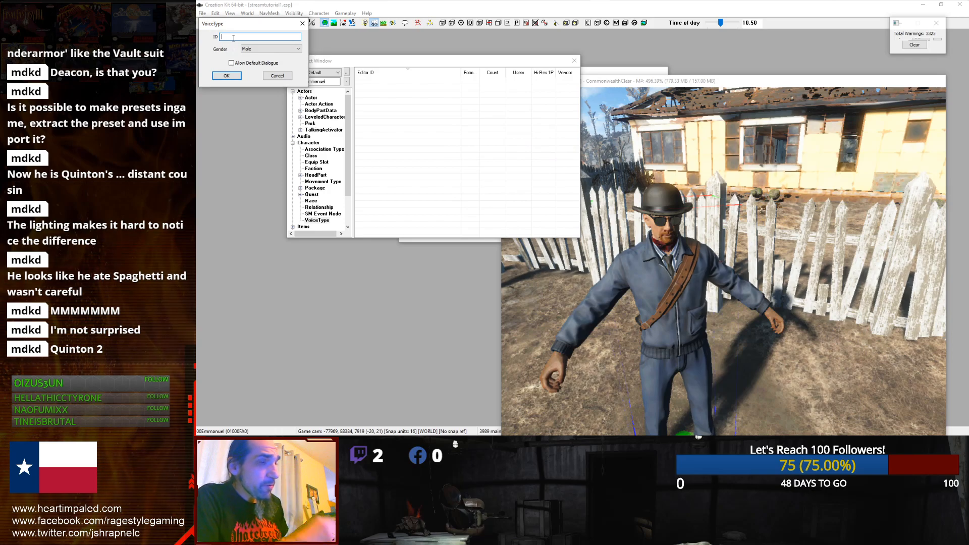
type("00EmmanuelVoiceType")
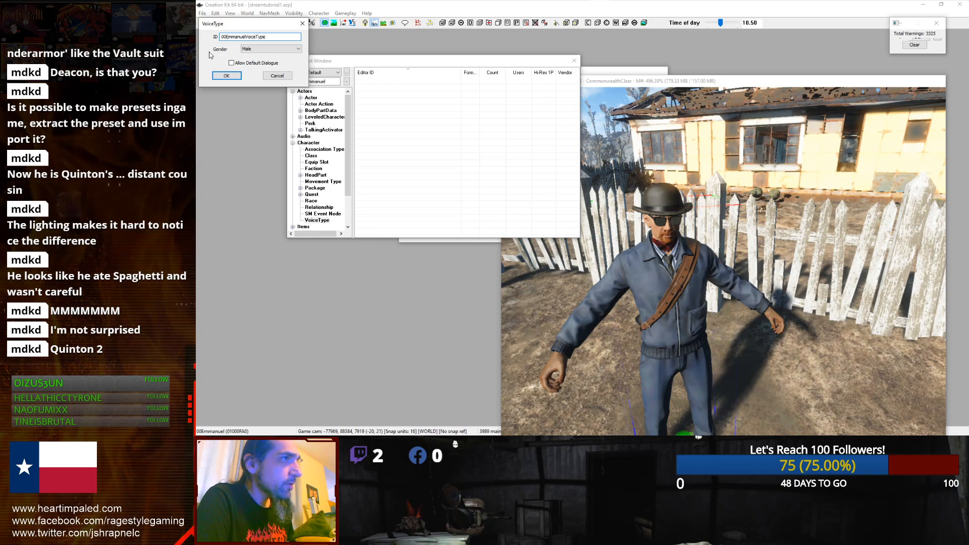
left_click(227, 76)
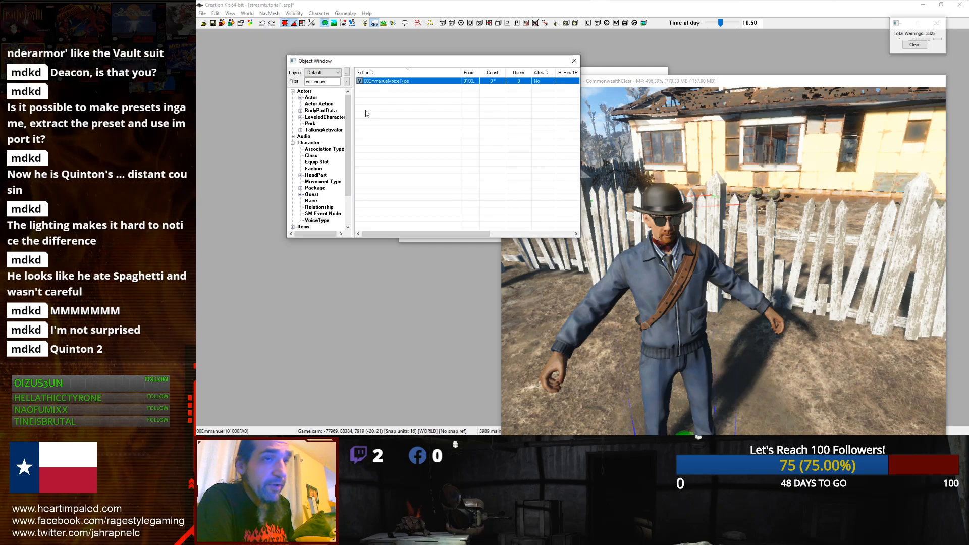
Step: Start a new quest and give it the ID 00EmmanuelQuest
left_click(311, 195)
right_click(377, 198)
left_click(552, 178)
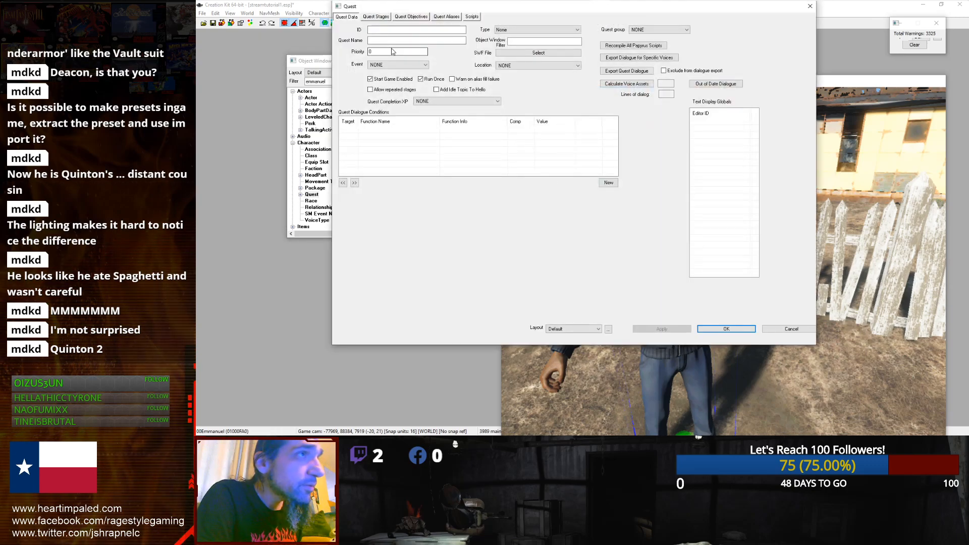
left_click(402, 30)
type("00")
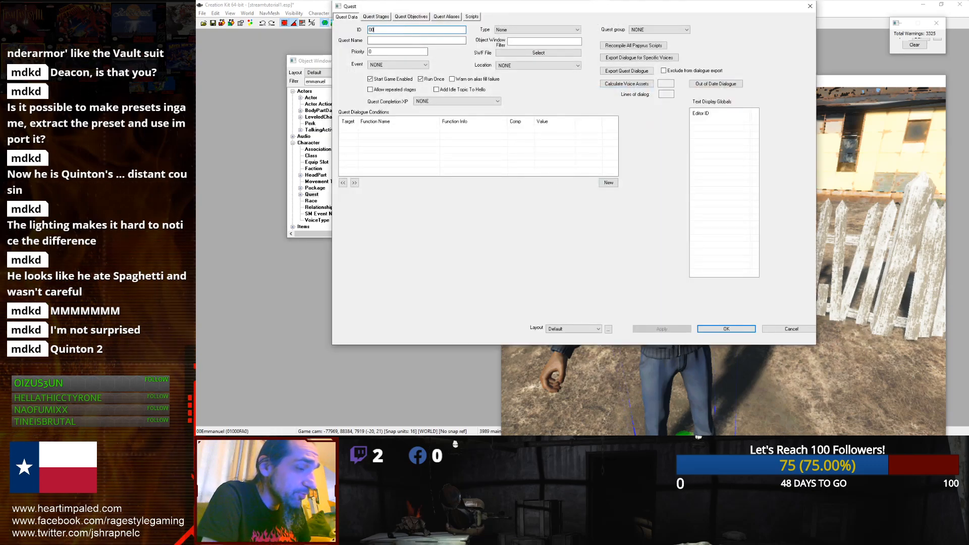
type("EmmanuelQuest")
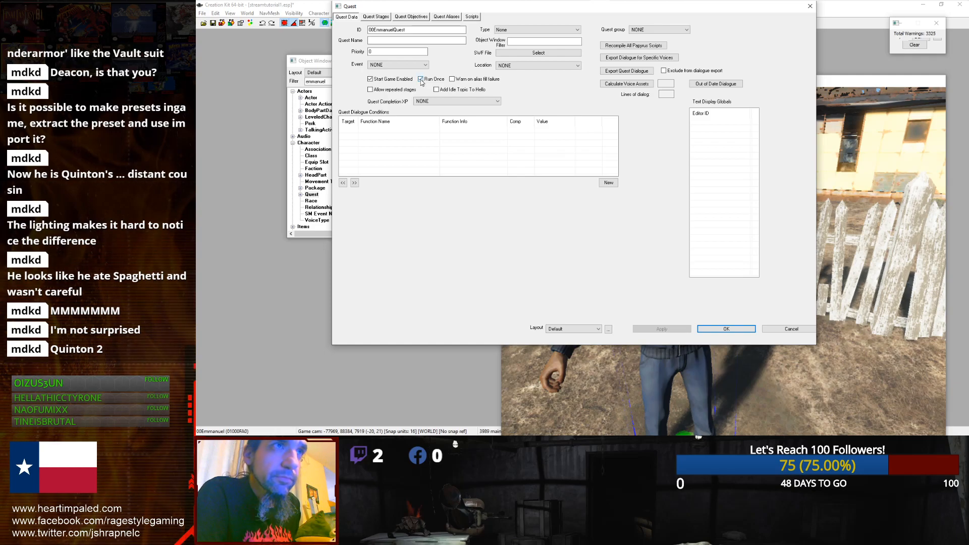
Step: Name the quest Emmanuel's Errand and confirm the new quest
left_click(423, 40)
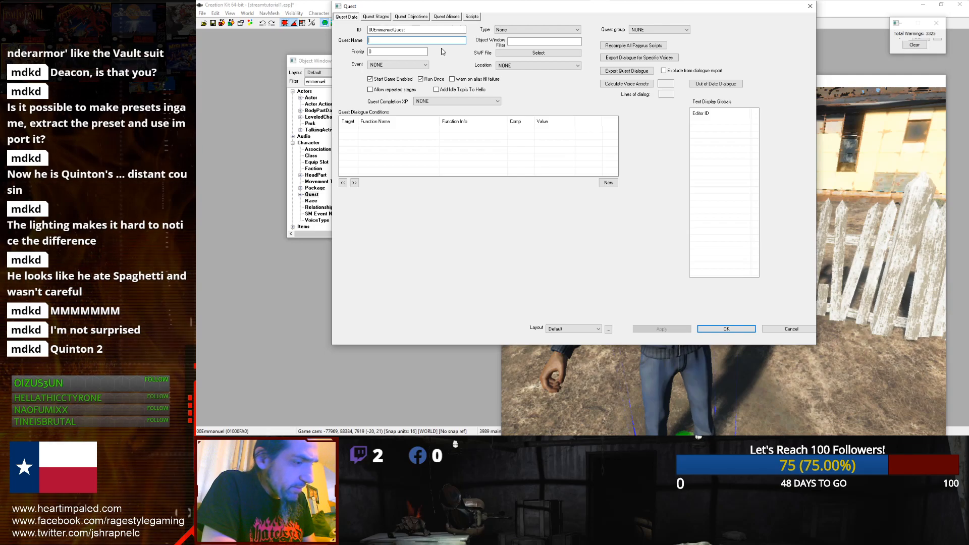
type("Emman")
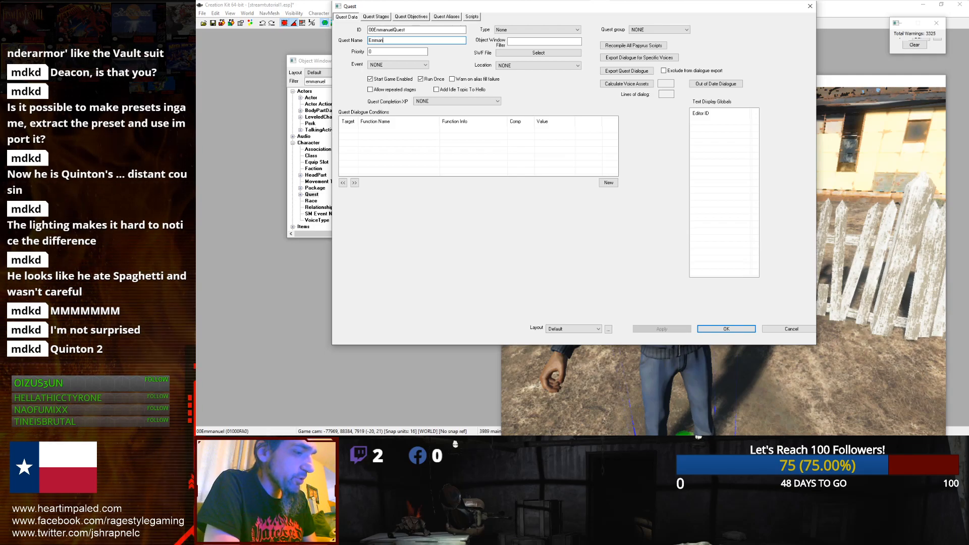
type("uels P")
key("BackSpace")
key("BackSpace")
key("BackSpace")
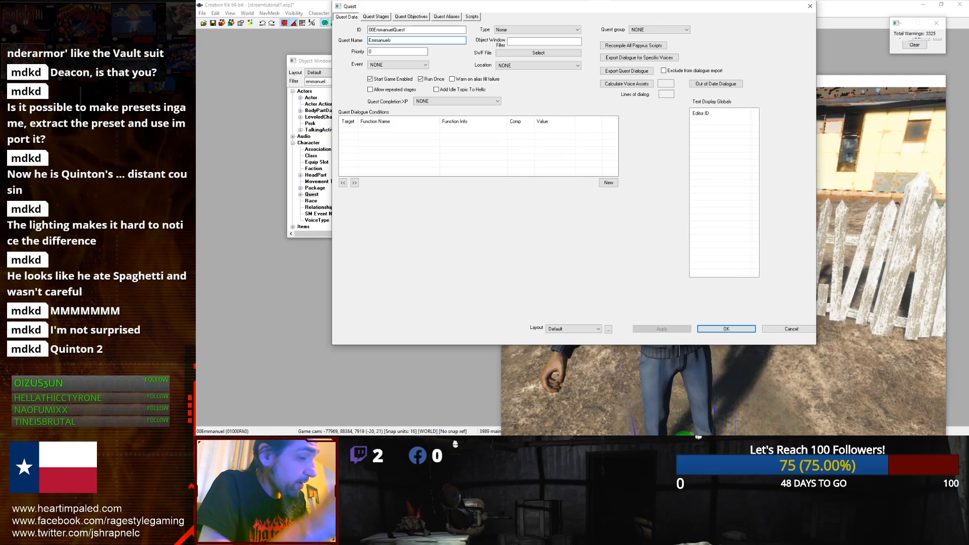
type("'s Errand")
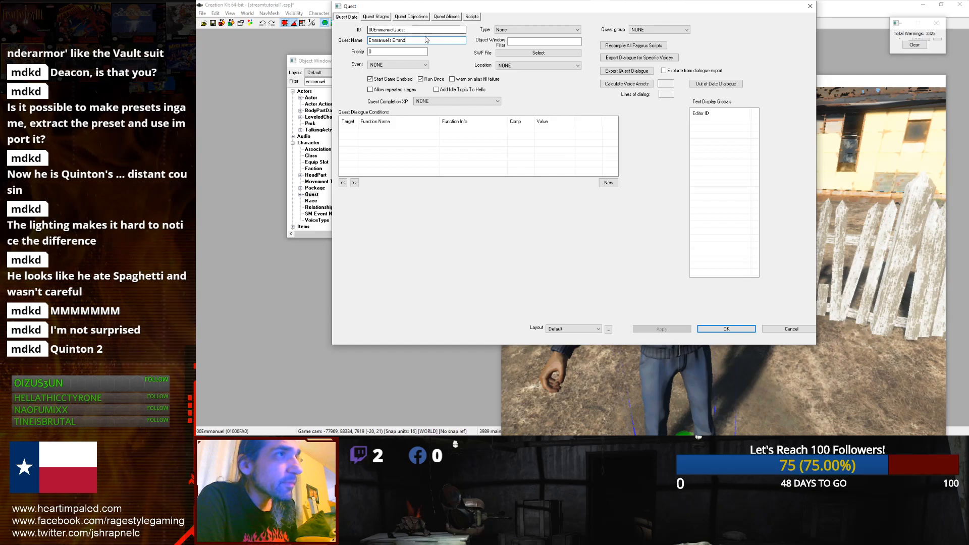
left_click_drag(406, 40, 368, 44)
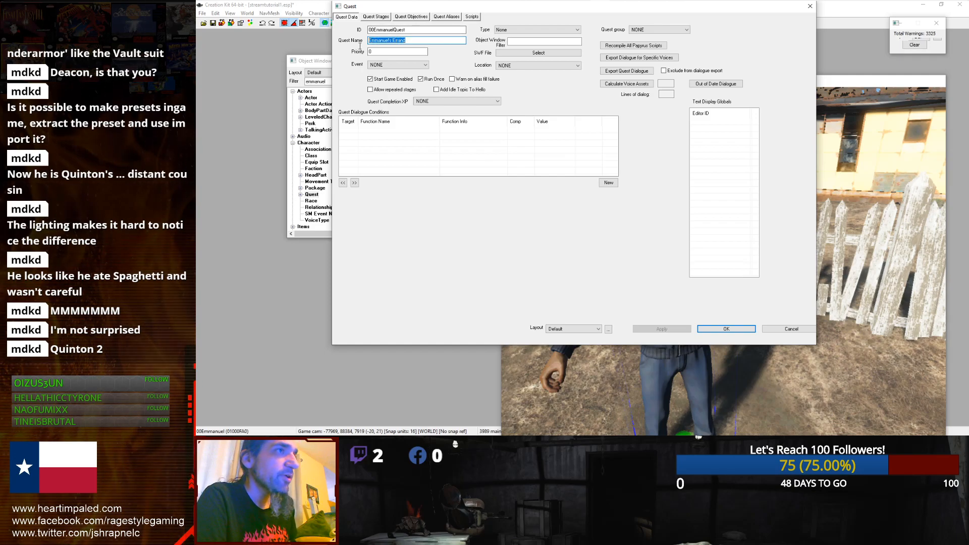
left_click(409, 43)
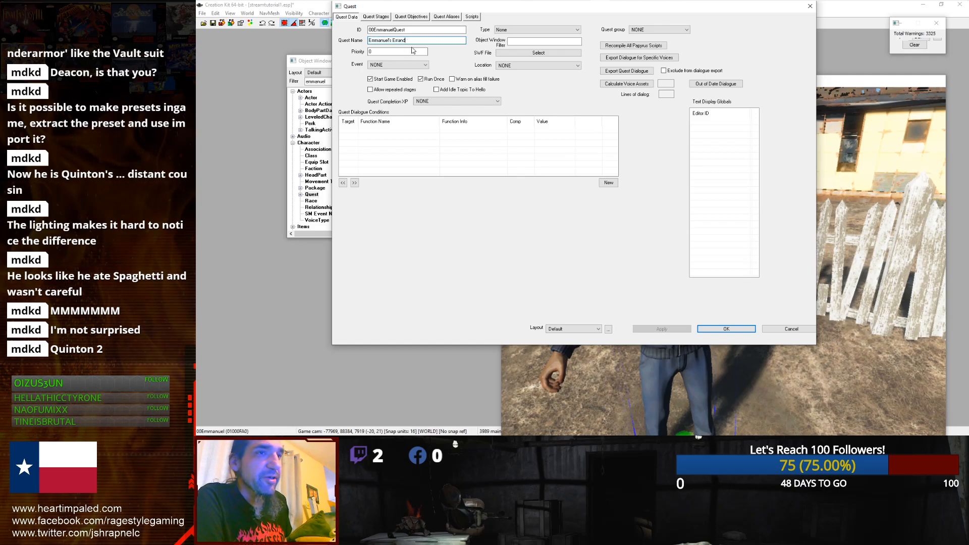
left_click(704, 329)
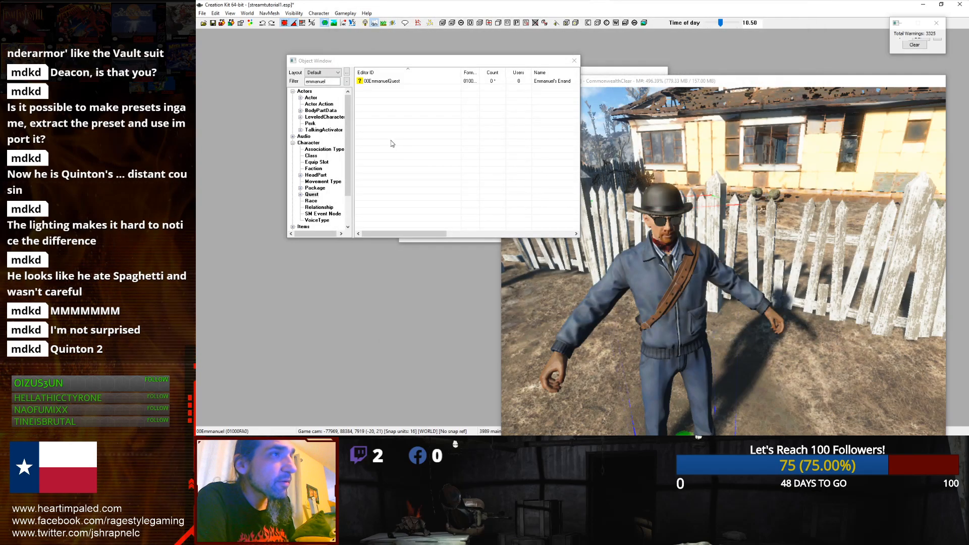
Step: Reopen the quest to look over its priority field, Scenes and Quest Stages
left_click(373, 73)
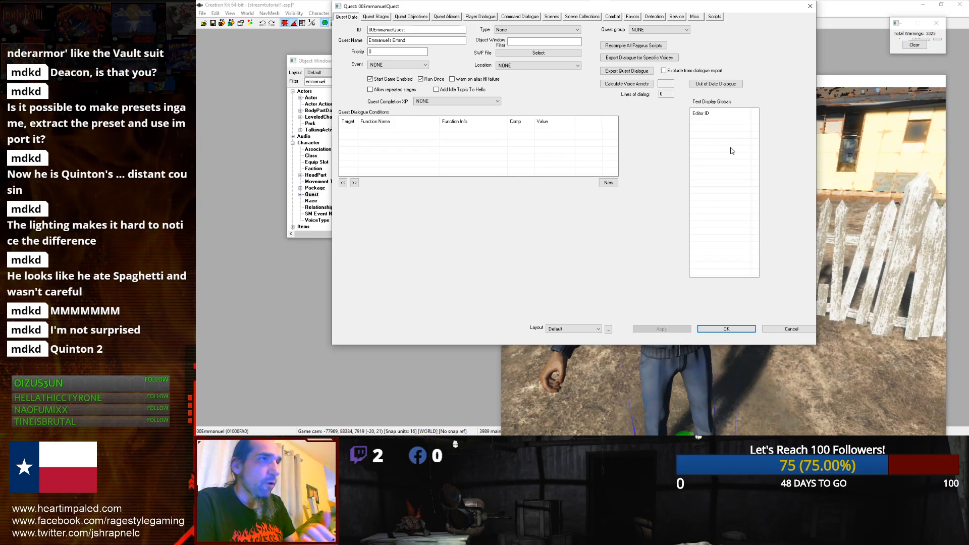
left_click(389, 51)
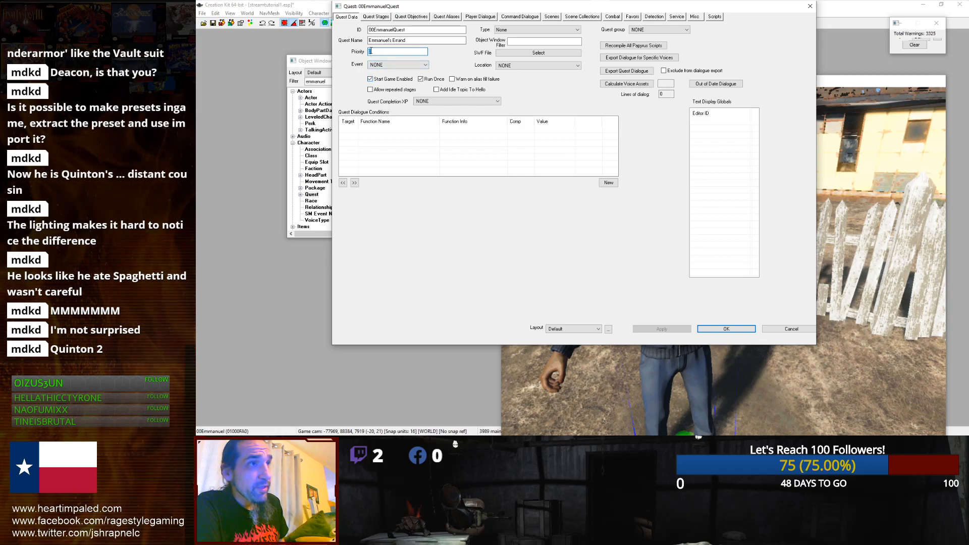
left_click_drag(385, 54, 355, 56)
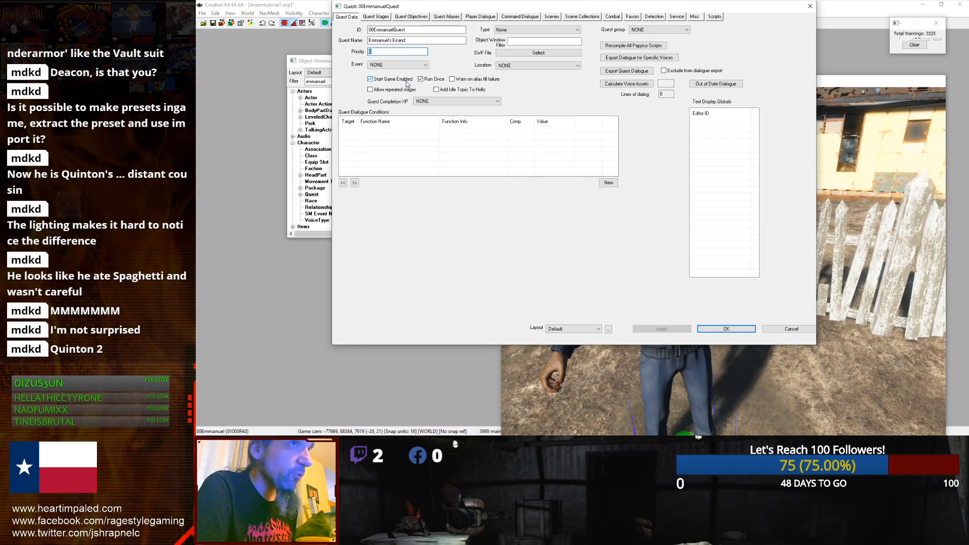
left_click(550, 18)
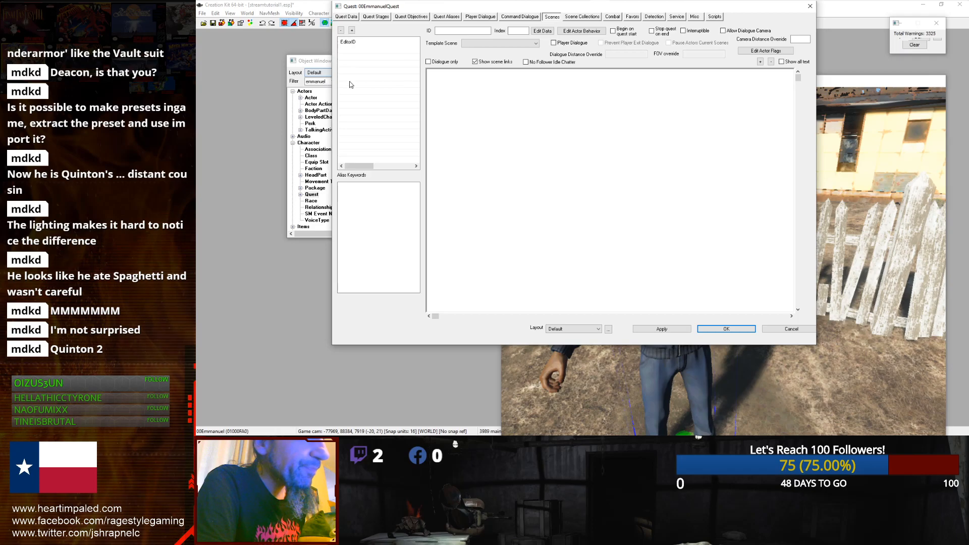
left_click(382, 18)
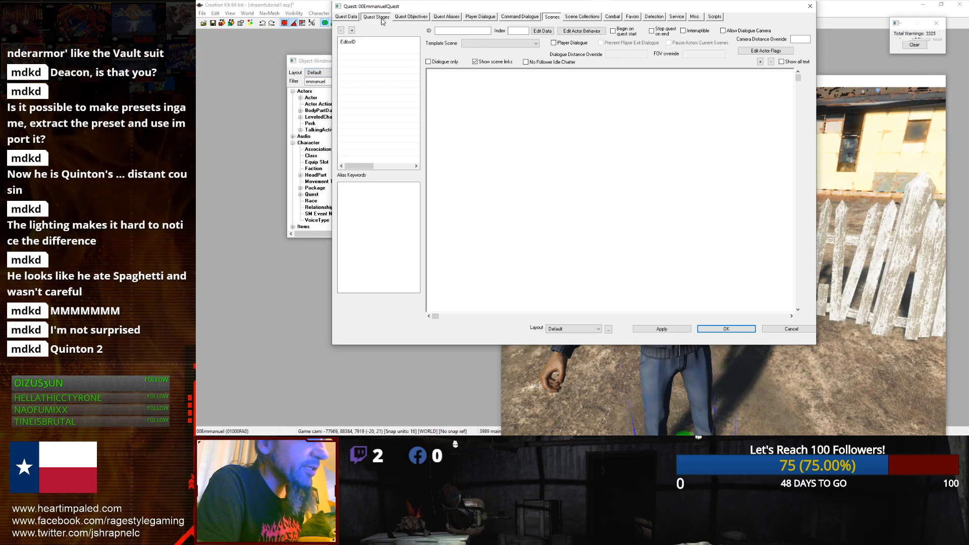
Step: Add quest stages with indices 0, 10 and 20 to the quest
right_click(404, 80)
left_click(416, 82)
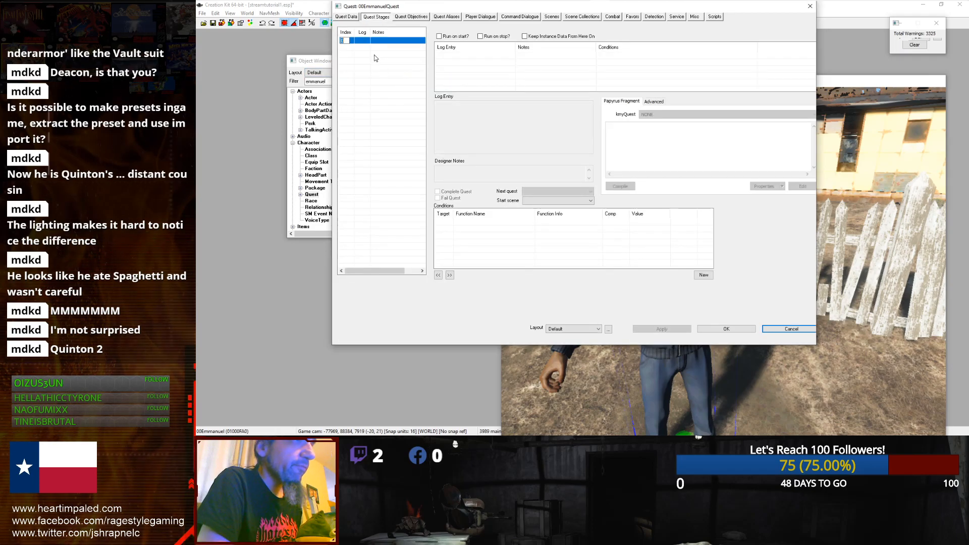
right_click(372, 56)
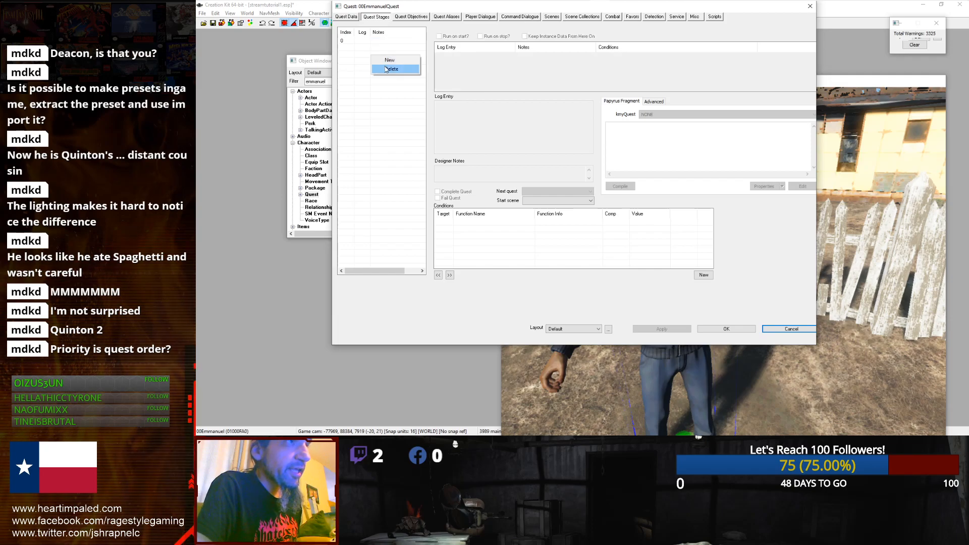
left_click(384, 61)
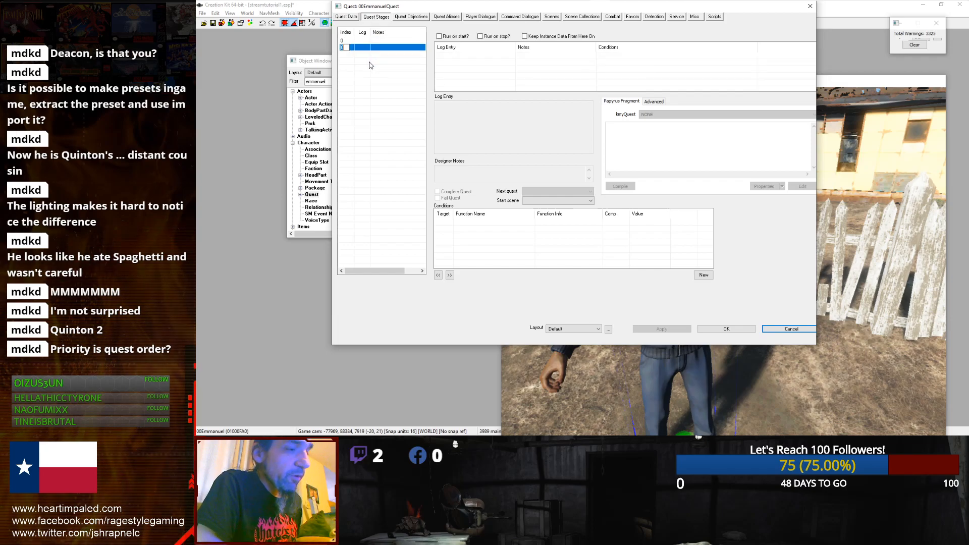
left_click(342, 41)
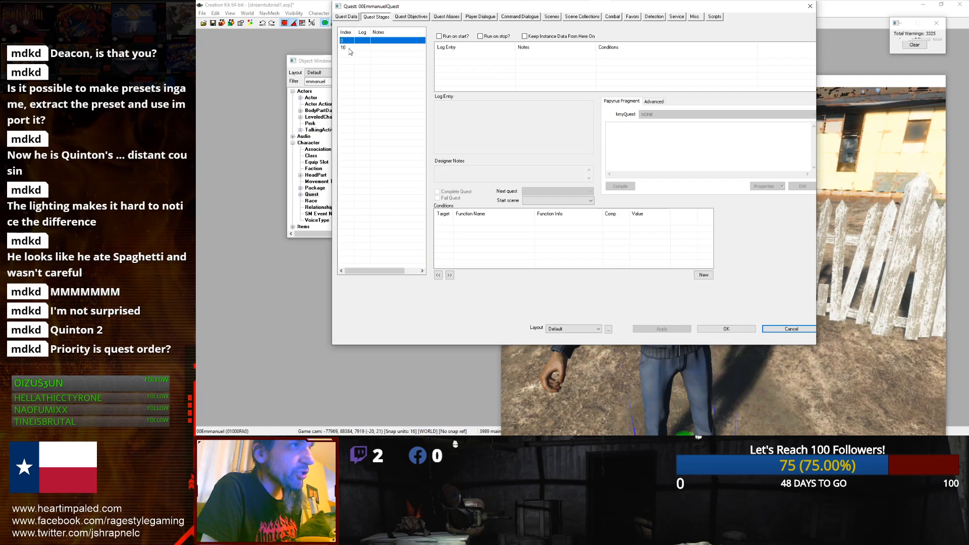
left_click(347, 46)
left_click(359, 65)
right_click(360, 66)
left_click(377, 68)
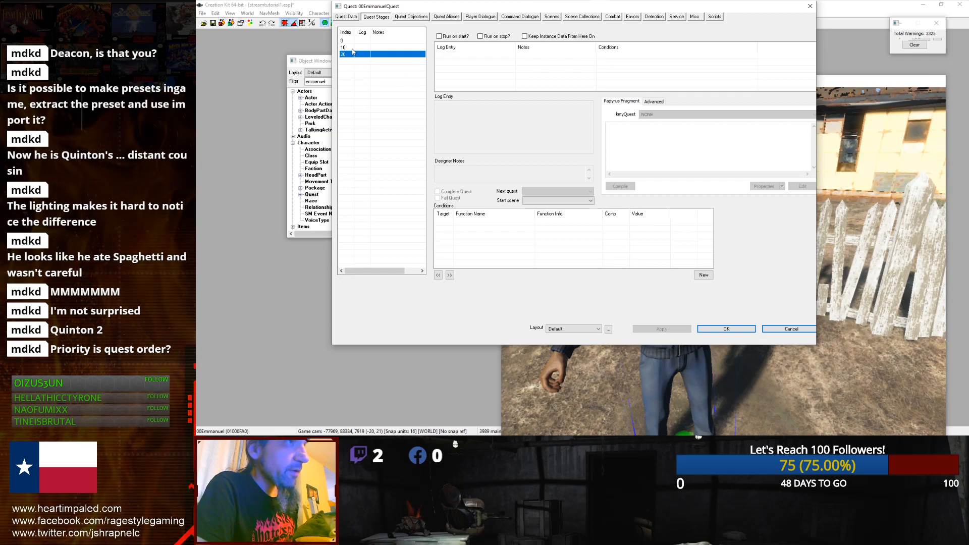
Step: Add another quest stage with index 30 and review the stage list
right_click(351, 67)
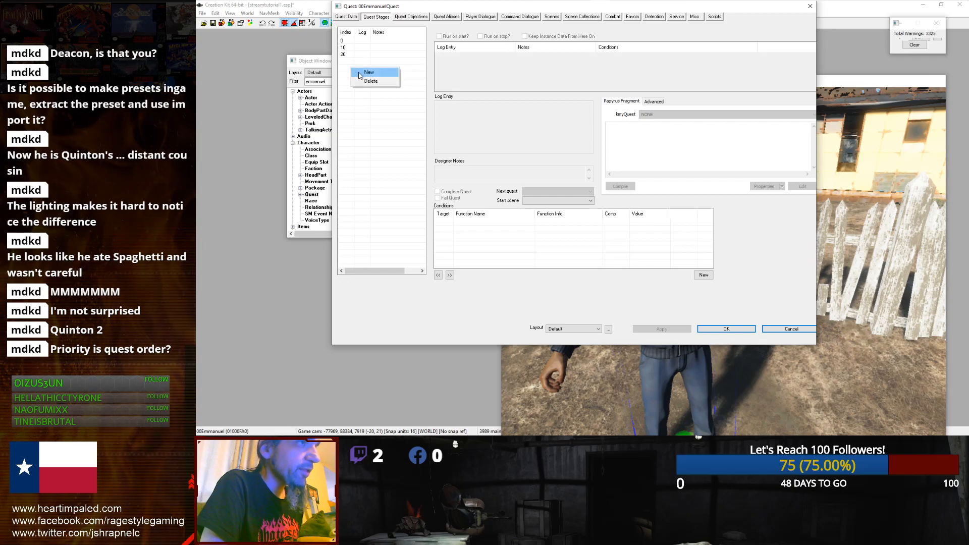
left_click(355, 72)
type("30")
key("Return")
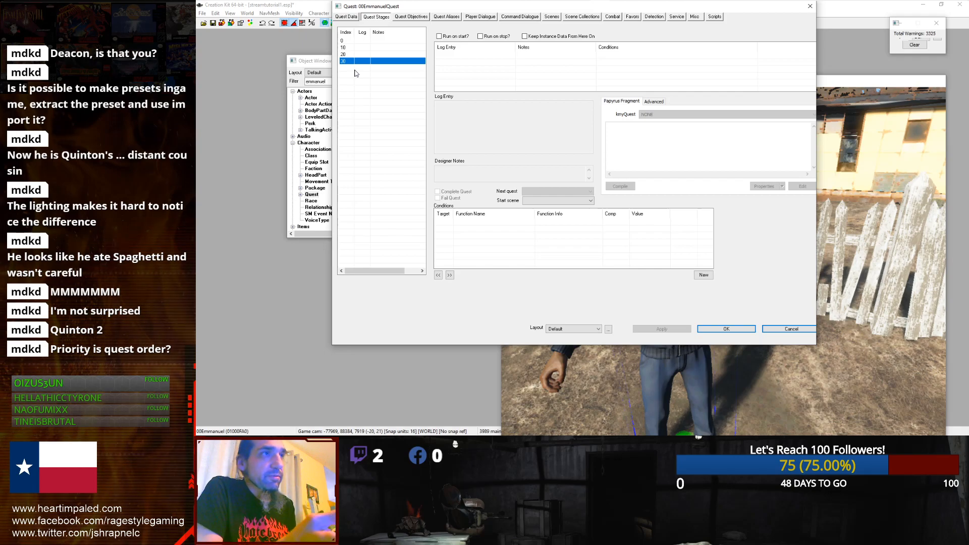
left_click(369, 41)
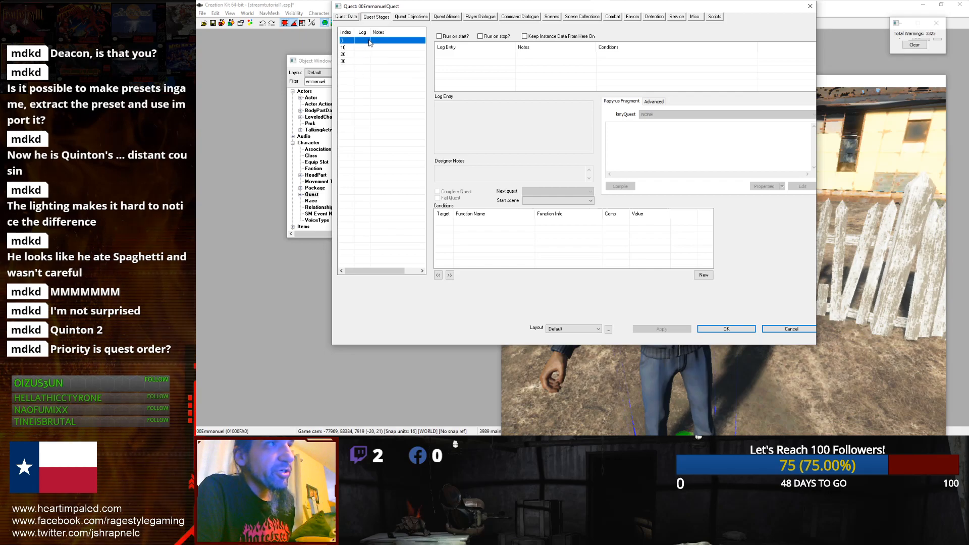
left_click(361, 48)
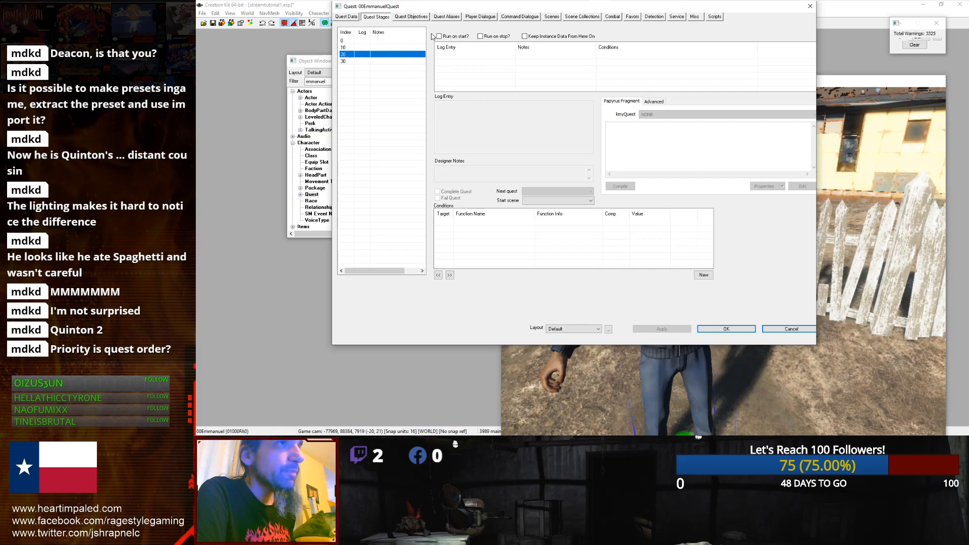
Step: Create a new scene for the quest with the ID 00EQ1
left_click(551, 19)
right_click(387, 73)
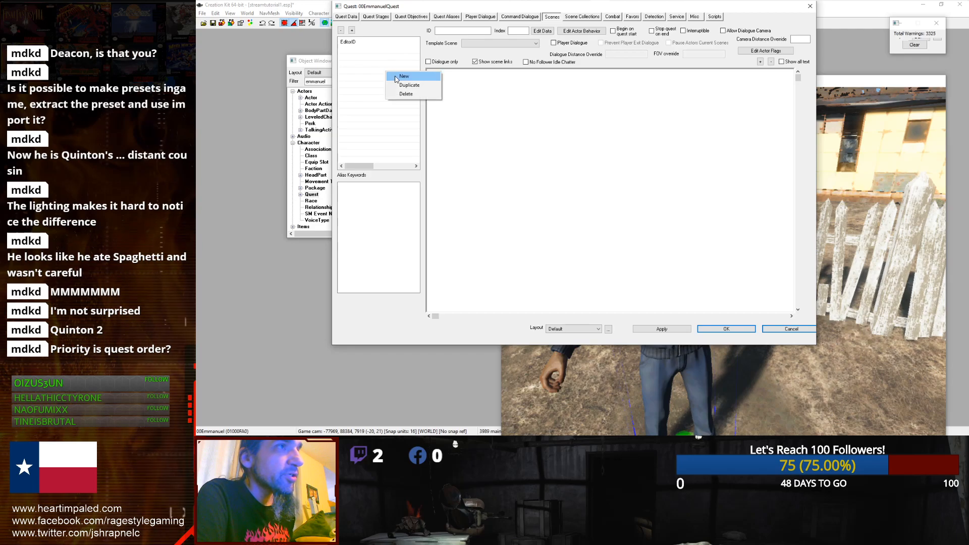
left_click(397, 78)
left_click(394, 48)
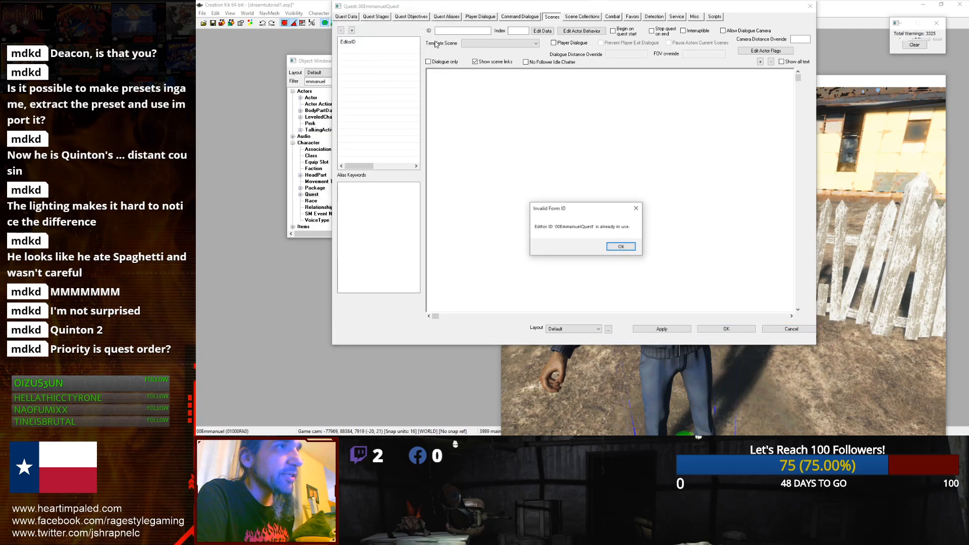
left_click(619, 246)
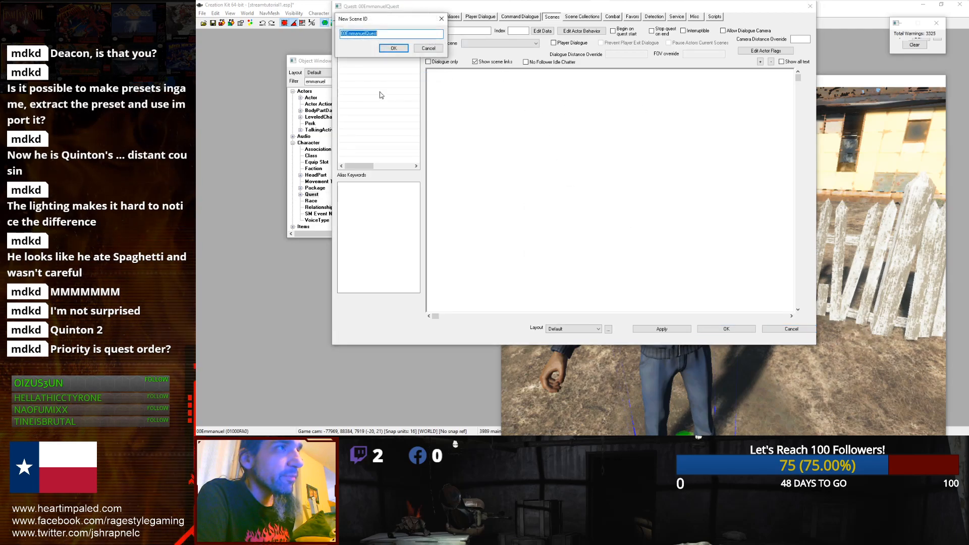
left_click(389, 35)
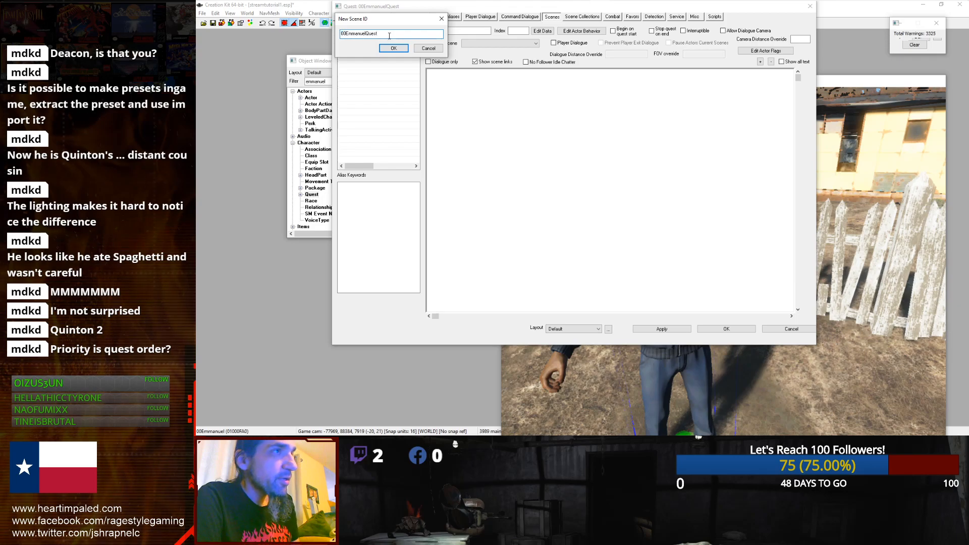
key("BackSpace")
key("BackSpace")
key("BackSpace")
key("BackSpace")
key("BackSpace")
key("BackSpace")
key("BackSpace")
key("BackSpace")
key("BackSpace")
key("BackSpace")
key("BackSpace")
key("BackSpace")
key("BackSpace")
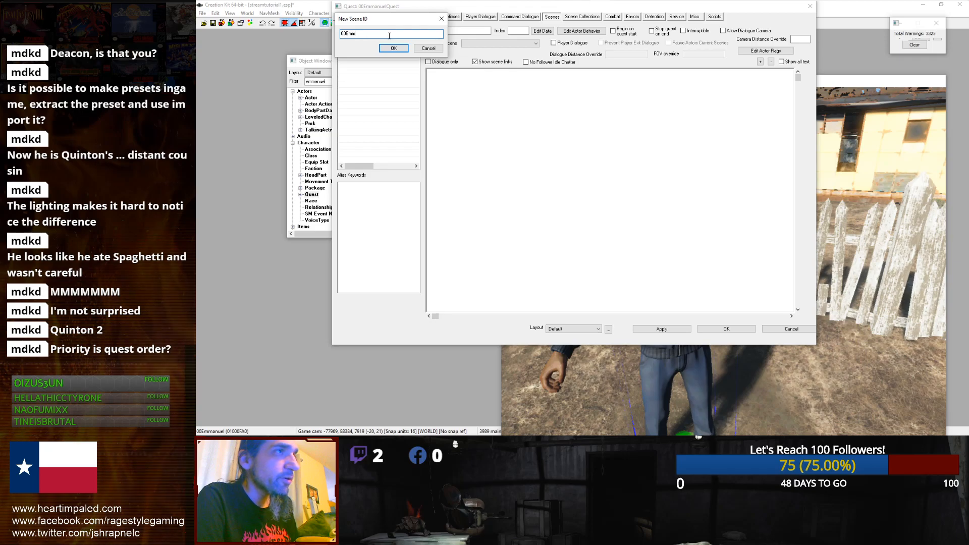
type("EQ")
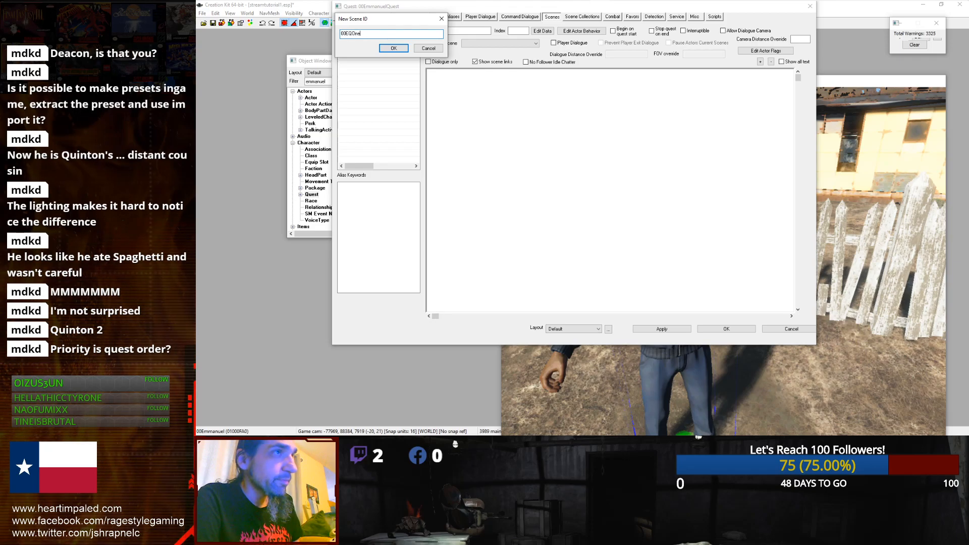
type("One")
key("BackSpace")
key("BackSpace")
key("BackSpace")
type("1")
key("Return")
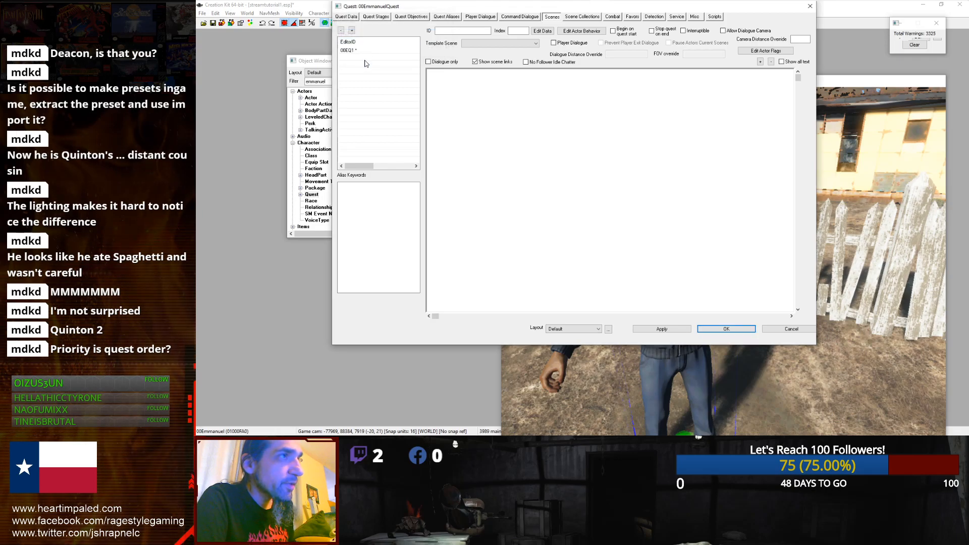
Step: Duplicate scene 00EQ1 and name the copy EQ2
right_click(364, 61)
left_click(353, 51)
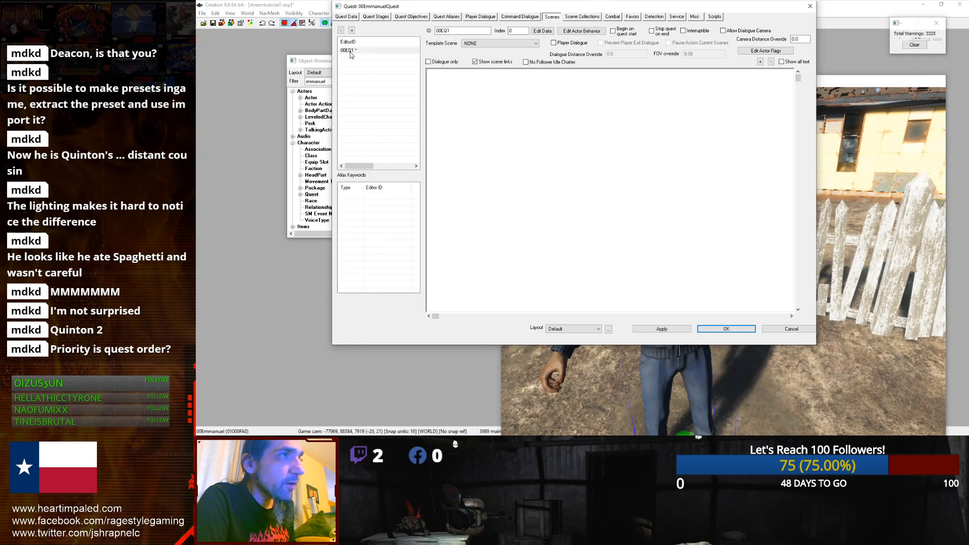
right_click(359, 52)
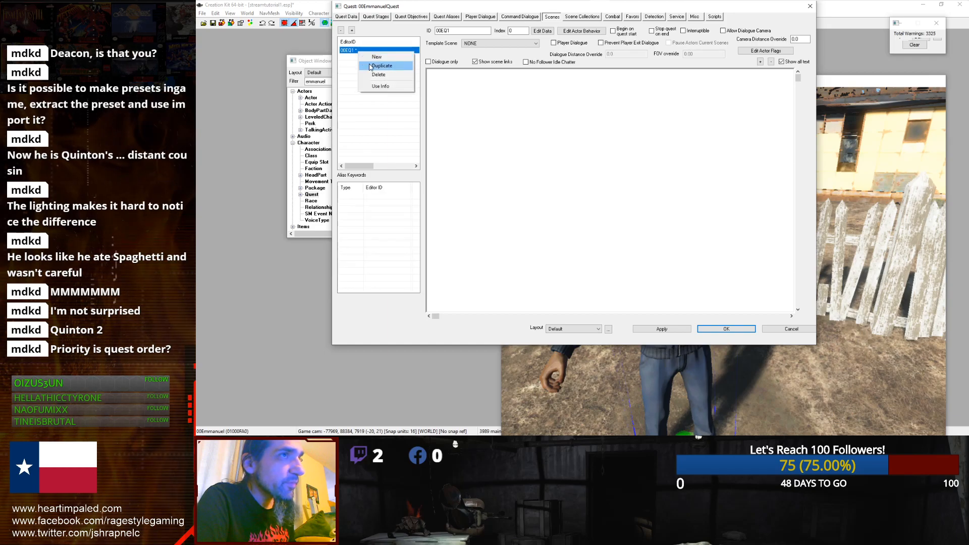
left_click(381, 67)
left_click(366, 58)
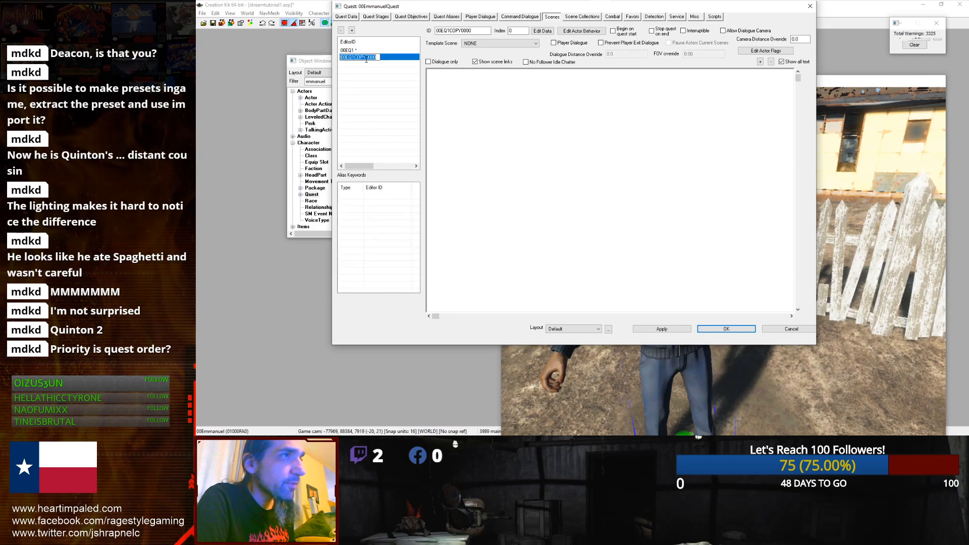
type("EQ2")
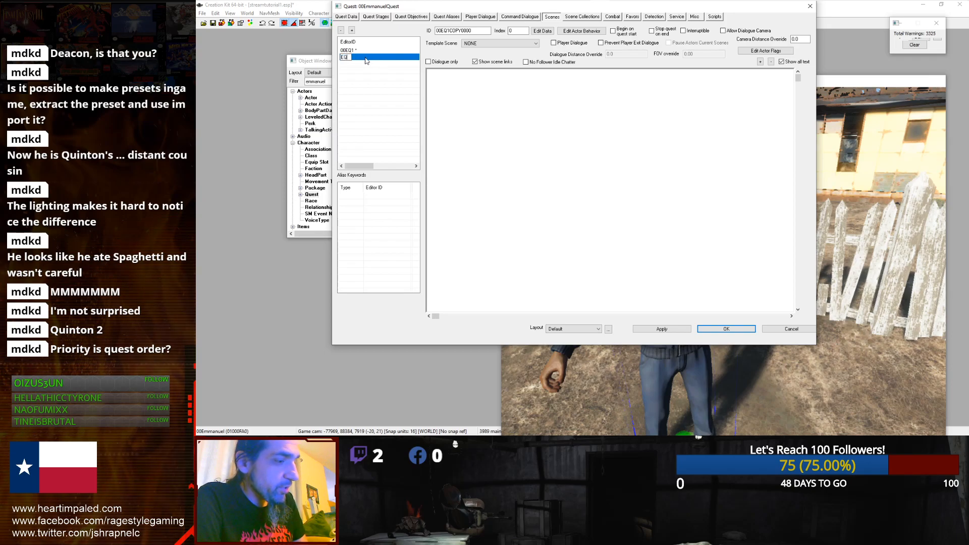
key("Return")
Step: Add another new scene named EQ3
right_click(365, 62)
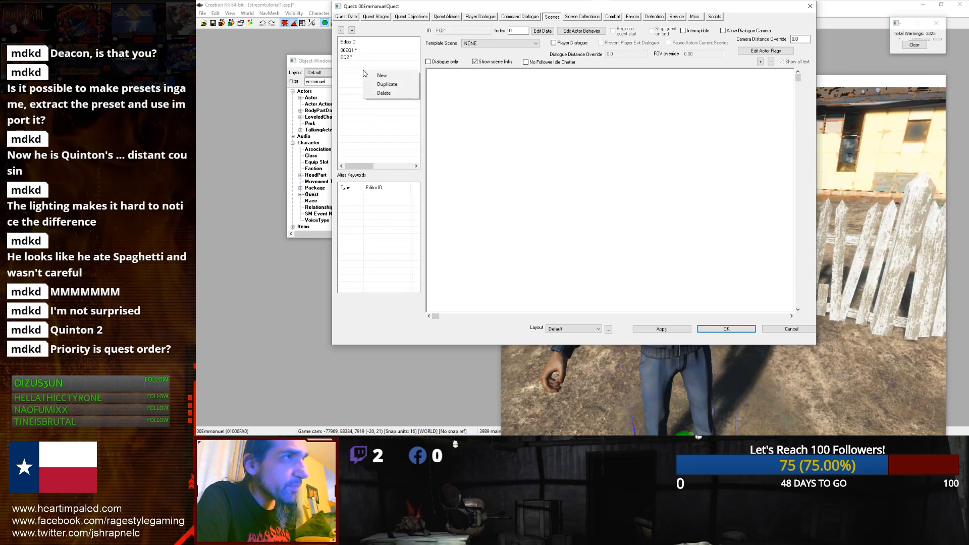
left_click(363, 74)
type("EQ3")
key("Return")
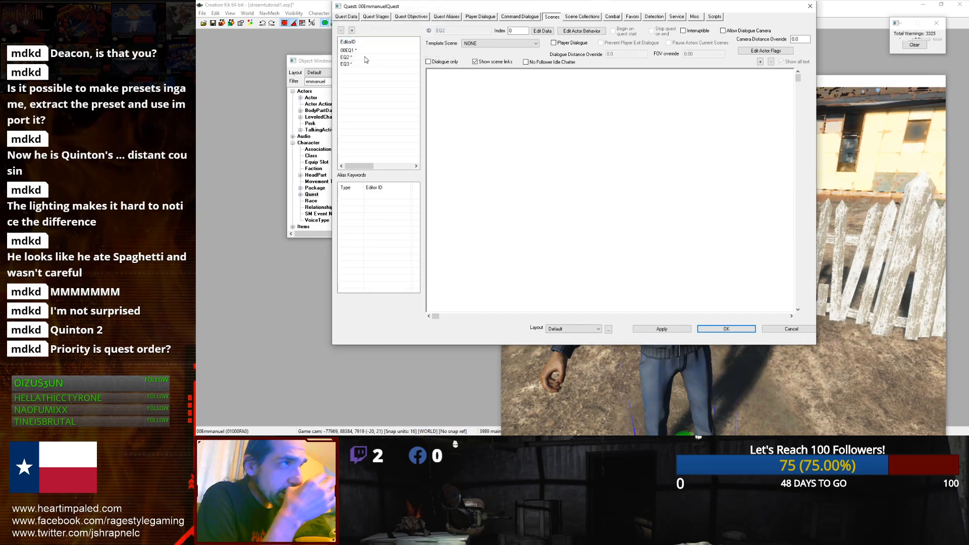
Step: Rename scenes EQ3 and EQ2 to 00EQ3 and 00EQ2
left_click(362, 50)
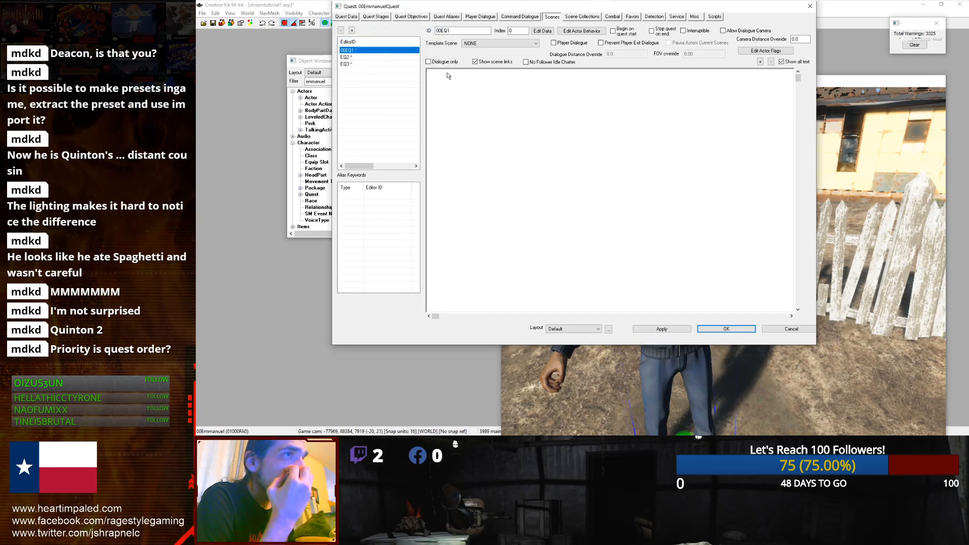
left_click(359, 57)
left_click(357, 65)
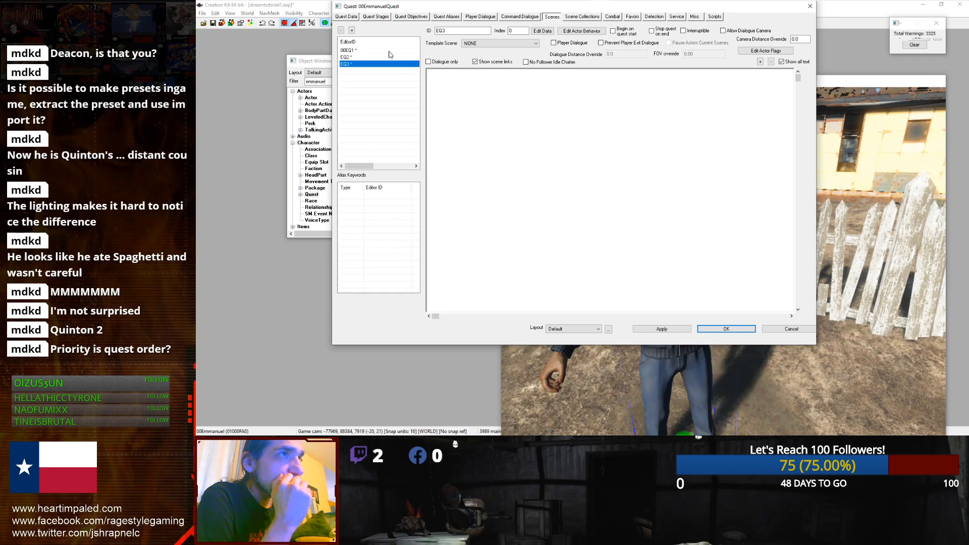
type("00")
left_click(348, 58)
left_click(349, 63)
left_click(349, 57)
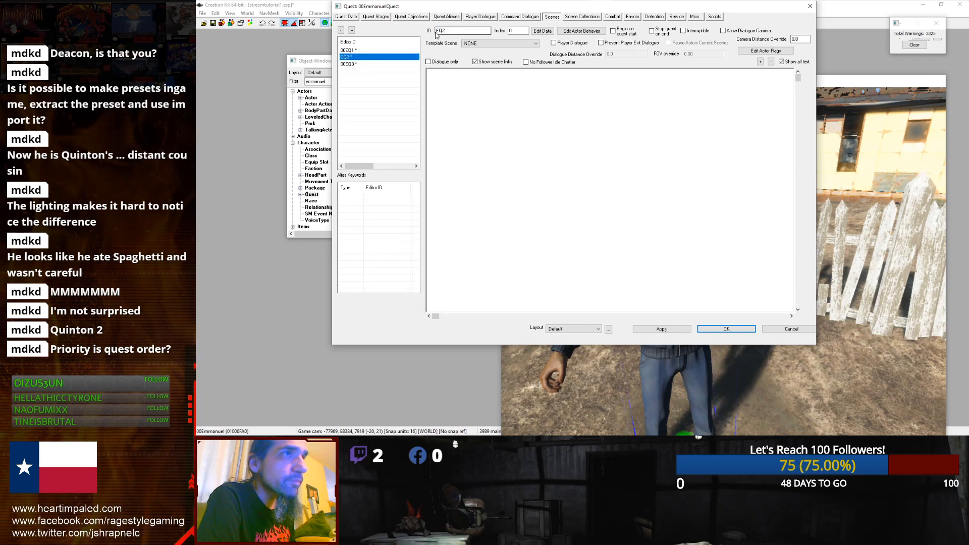
left_click(437, 30)
type("00")
left_click(398, 57)
left_click(391, 50)
left_click(457, 78)
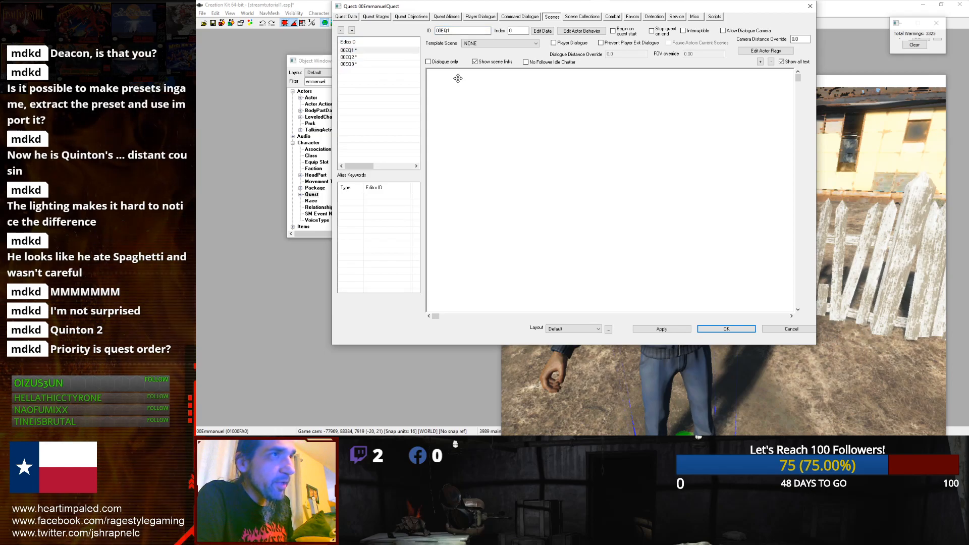
Step: Add Player Default as an actor in scene 00EQ1, then apply and close the quest
right_click(500, 149)
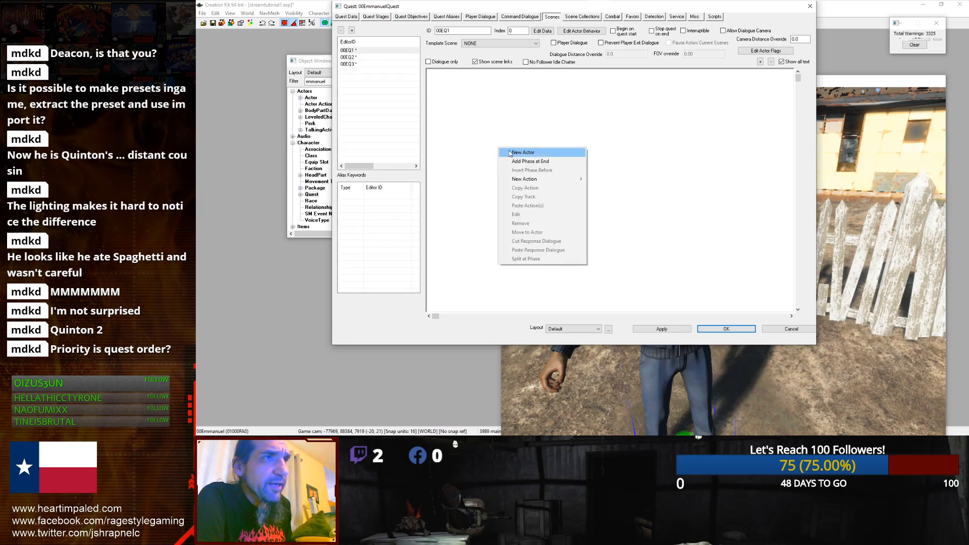
left_click(510, 153)
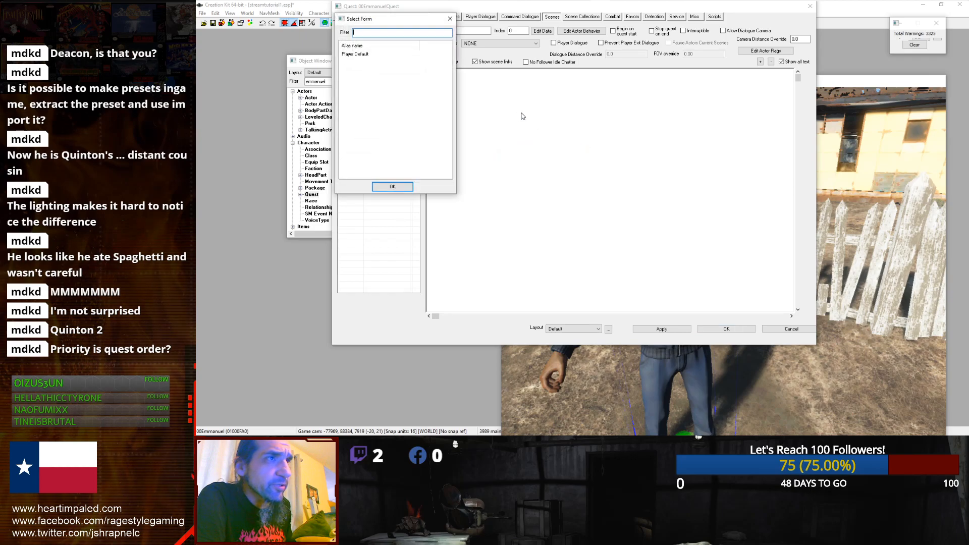
double_click(386, 53)
right_click(465, 100)
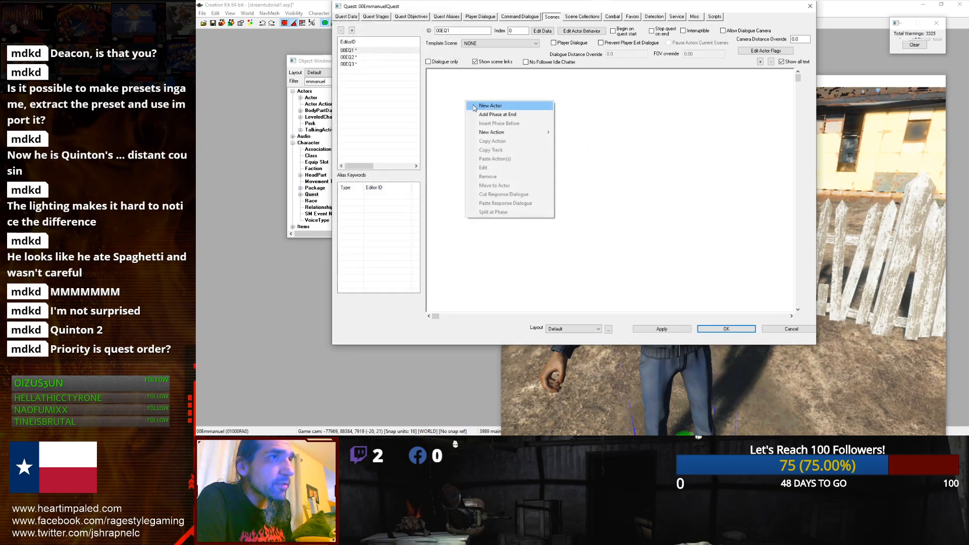
left_click(477, 106)
double_click(361, 54)
left_click(656, 329)
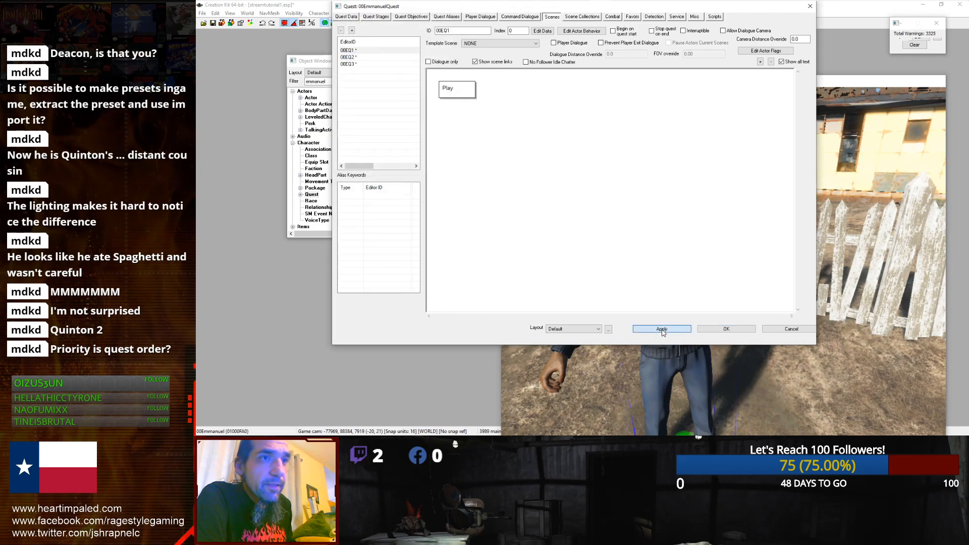
left_click(700, 330)
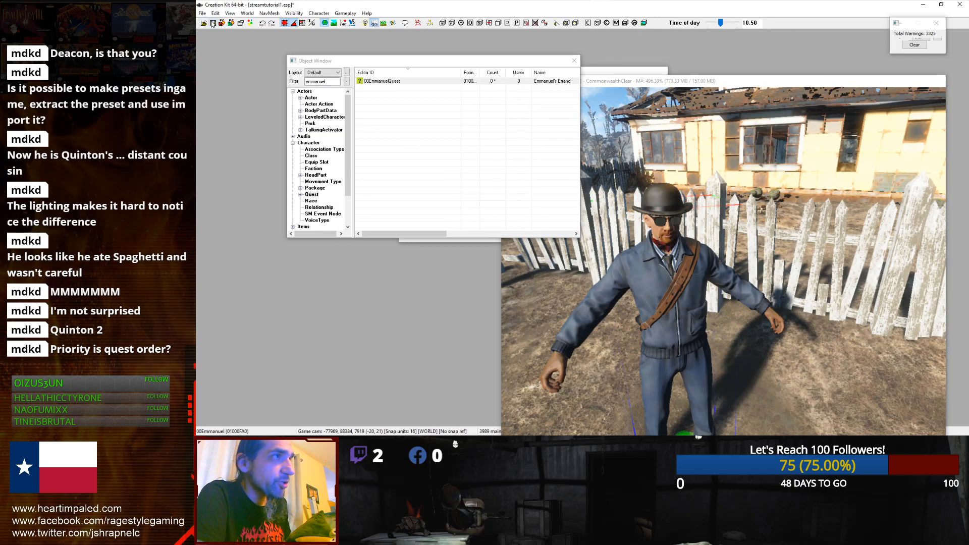
Step: Open the 00EmmanuelQuest quest and create a new reference alias named 00Emmanuel
double_click(390, 84)
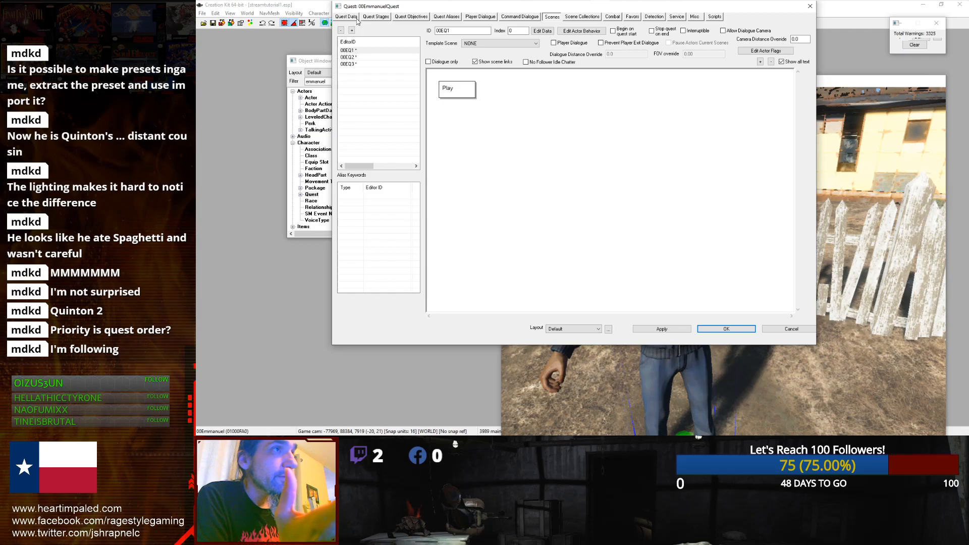
left_click(437, 17)
right_click(425, 106)
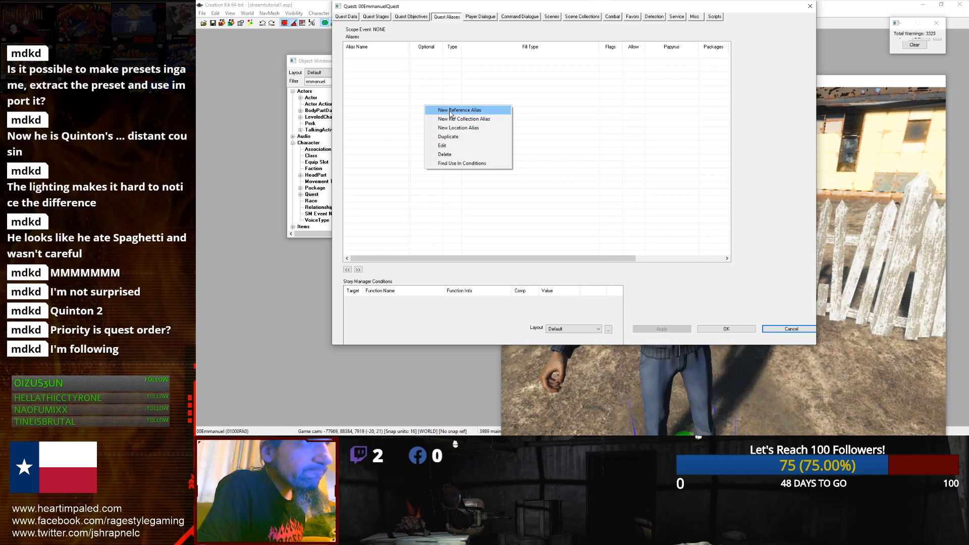
left_click(450, 111)
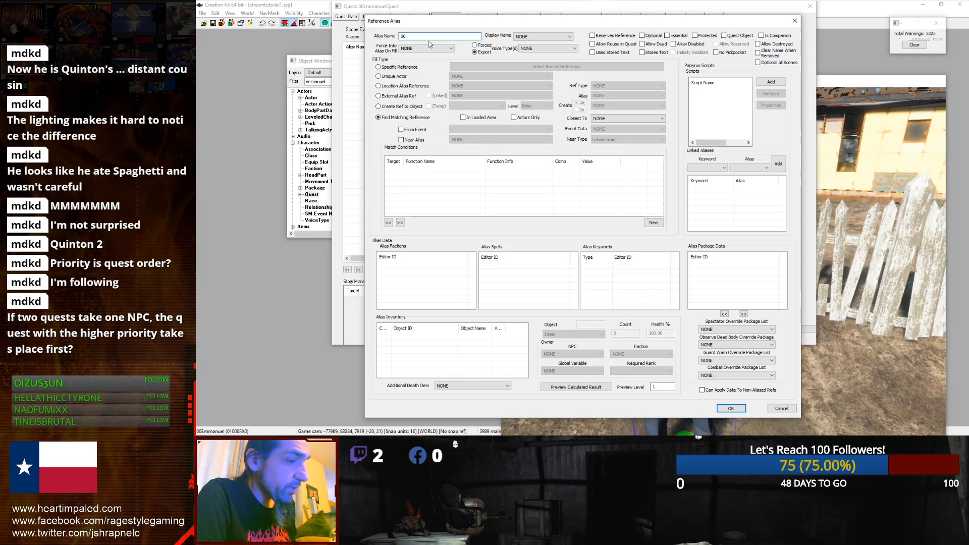
type("Emmanuel")
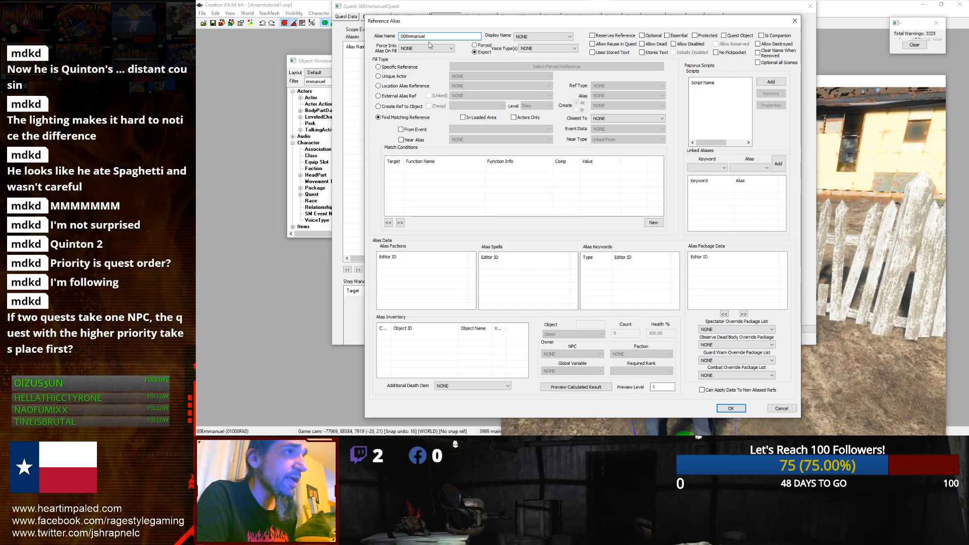
Step: Set the alias to fill as the Unique Actor 00Emmanuel
left_click(323, 82)
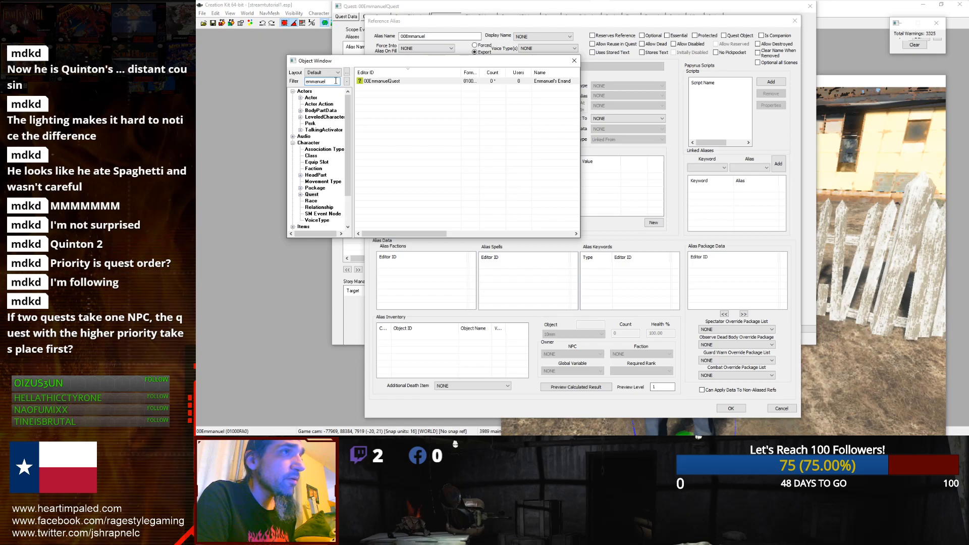
left_click(298, 92)
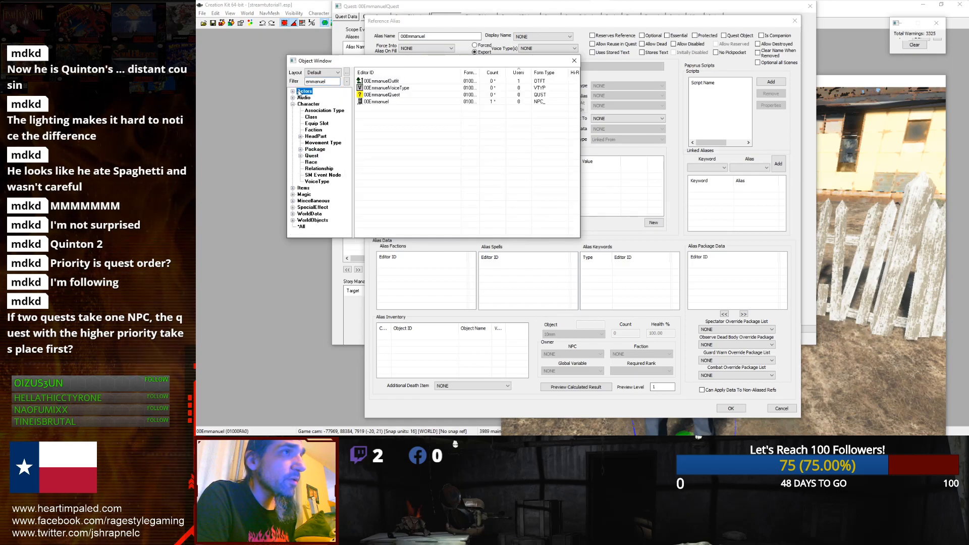
left_click(455, 28)
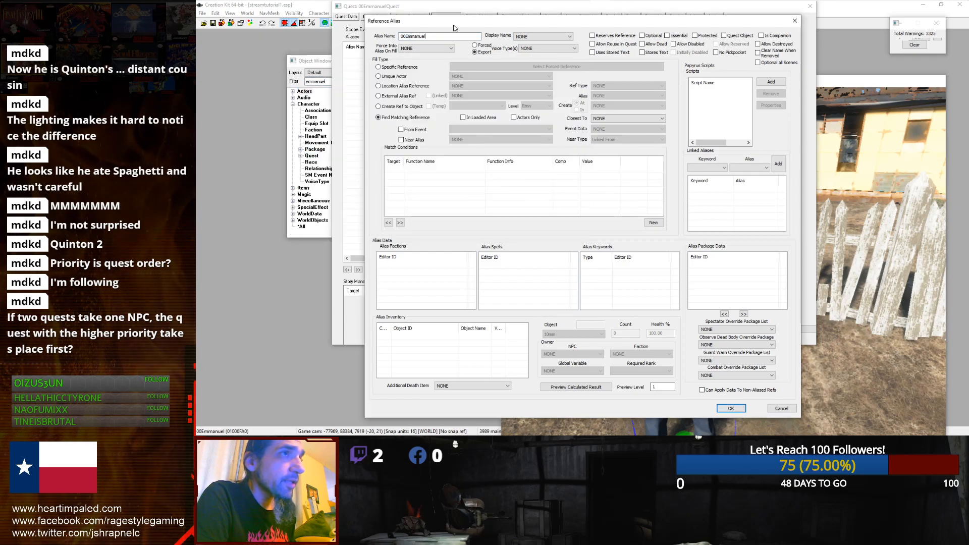
left_click(543, 37)
left_click(544, 36)
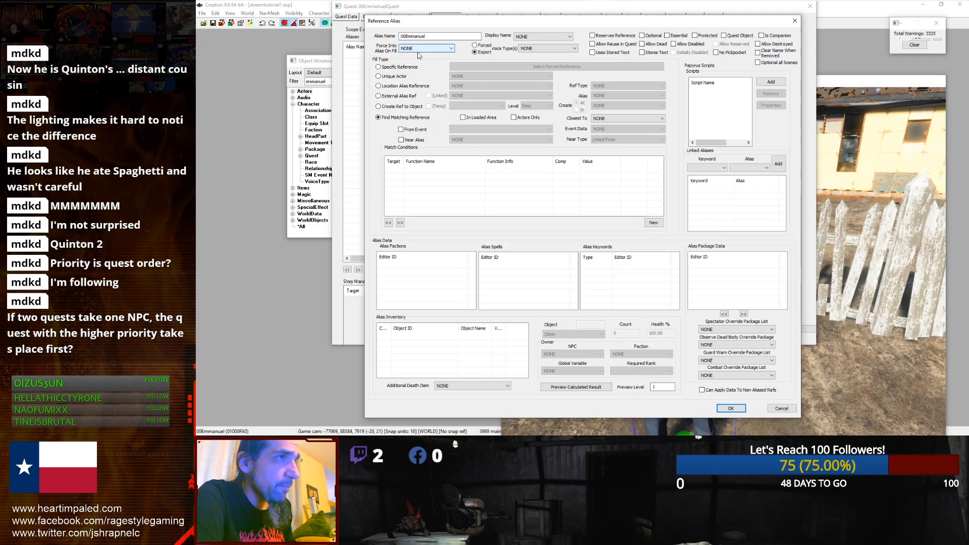
left_click(379, 76)
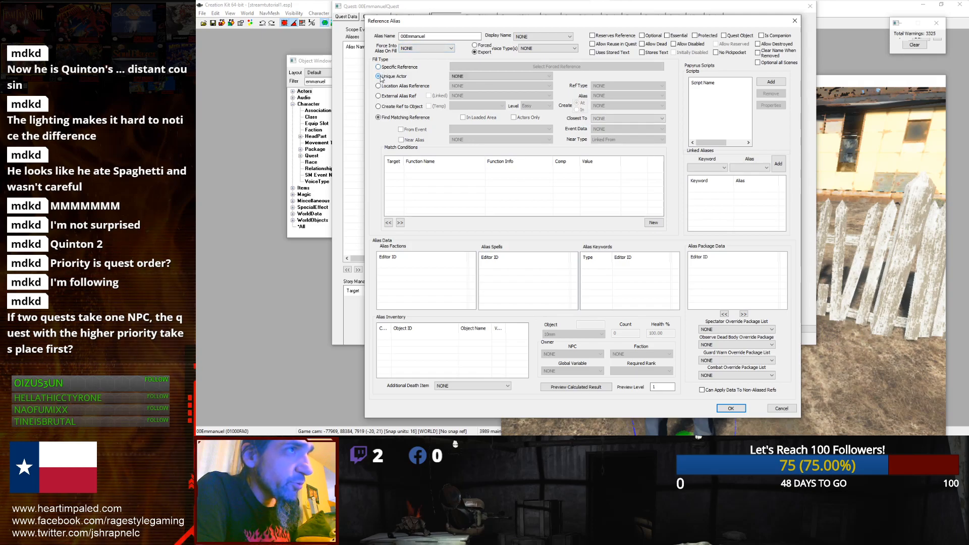
left_click(460, 77)
left_click(499, 94)
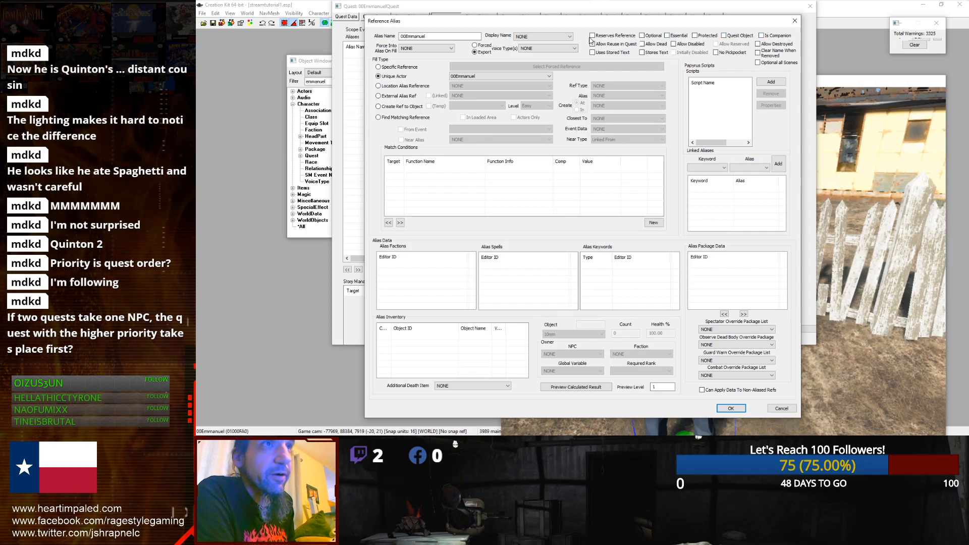
left_click(759, 63)
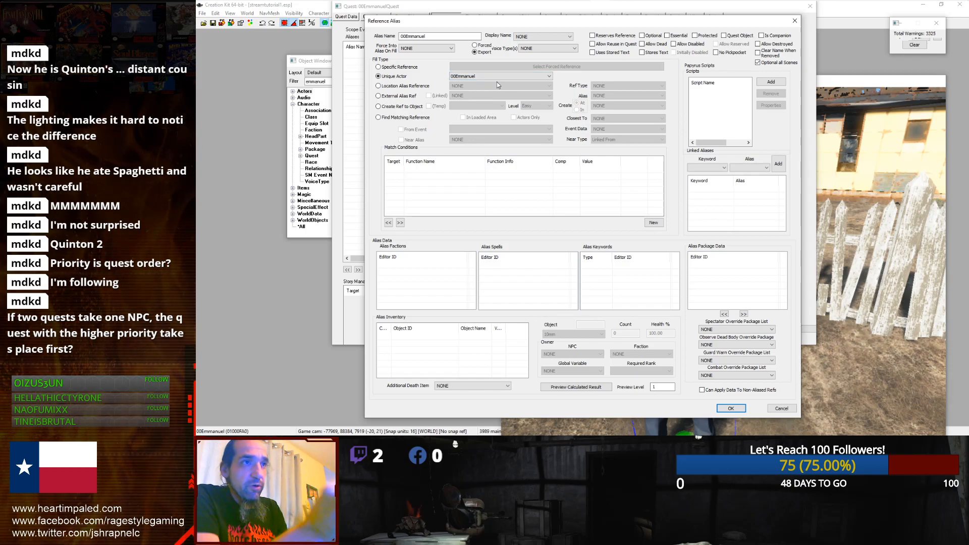
left_click(757, 63)
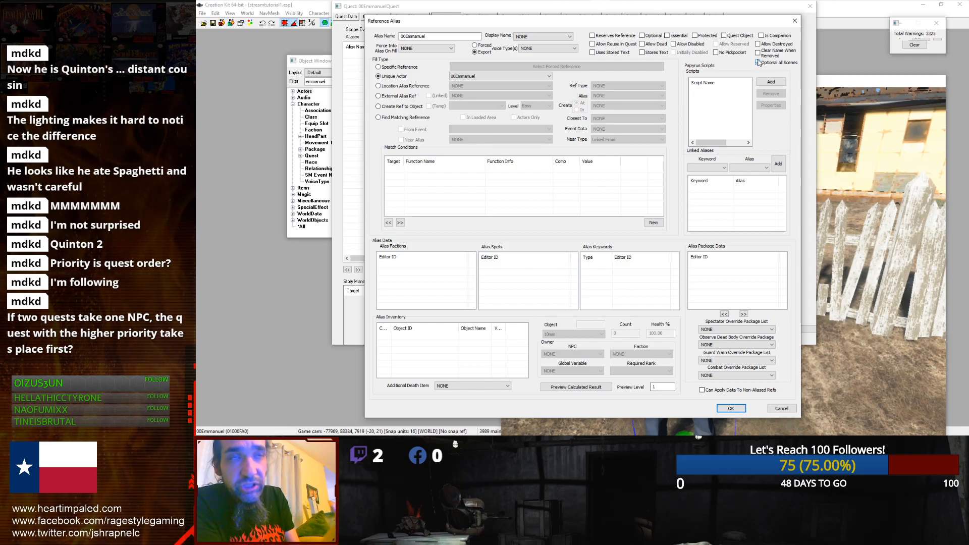
left_click(758, 63)
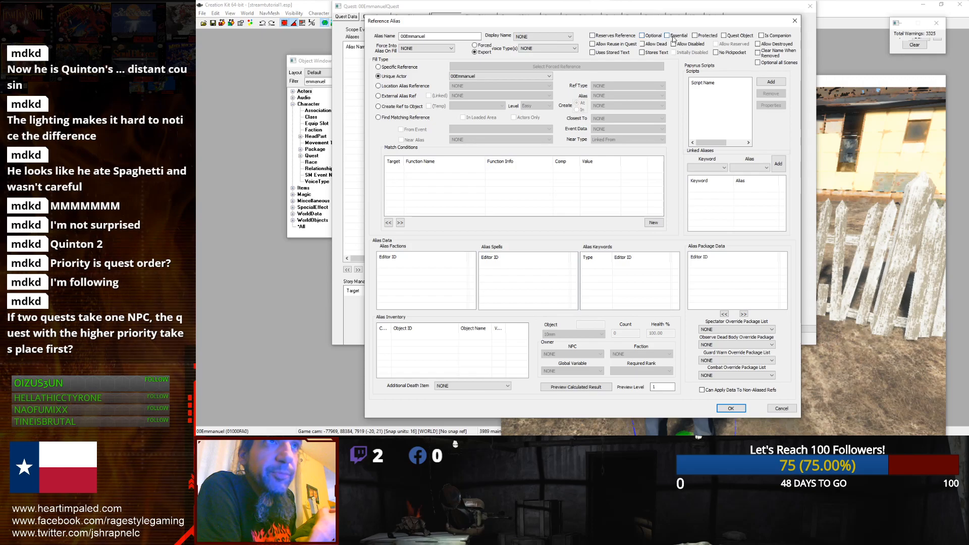
left_click(642, 36)
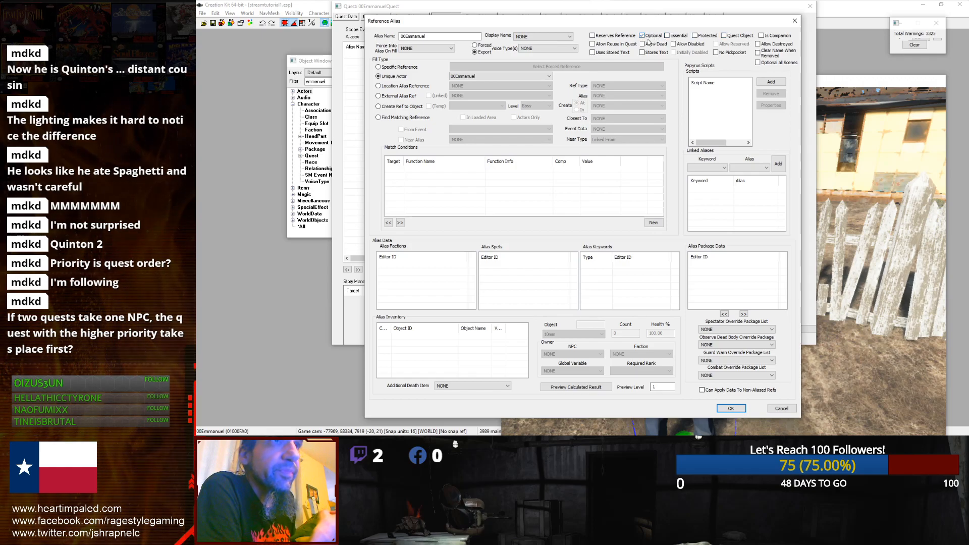
left_click(642, 36)
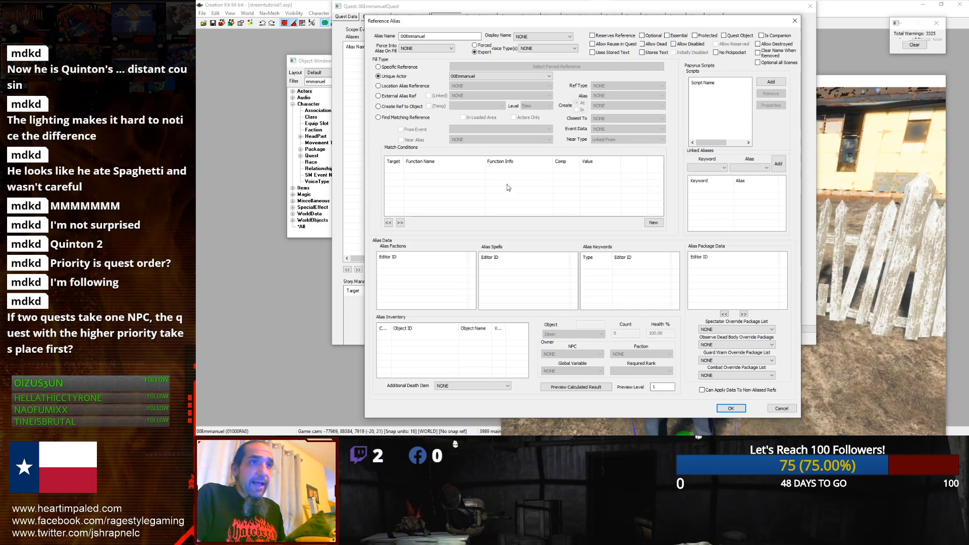
Step: Add a GetIsID match condition on the actor 00Emmanuel to the alias
right_click(470, 189)
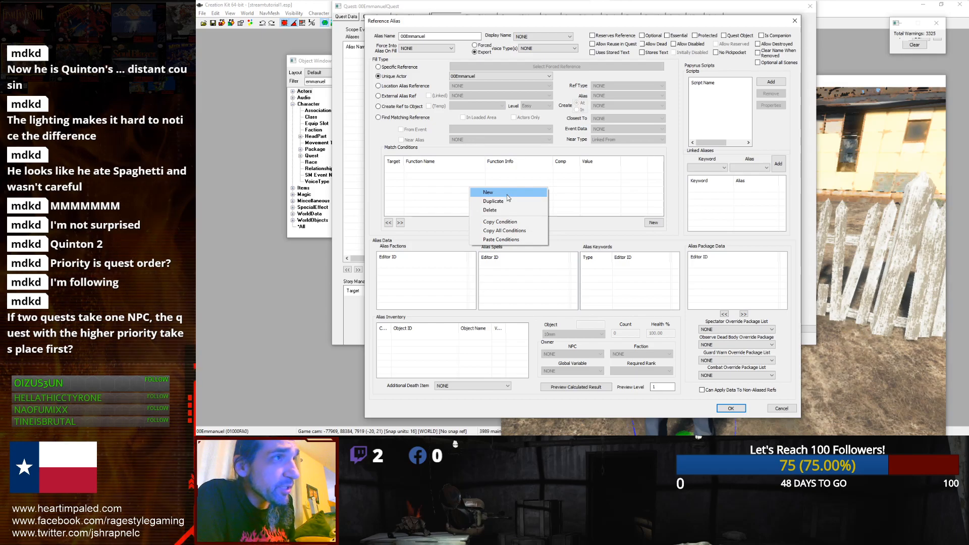
left_click(508, 198)
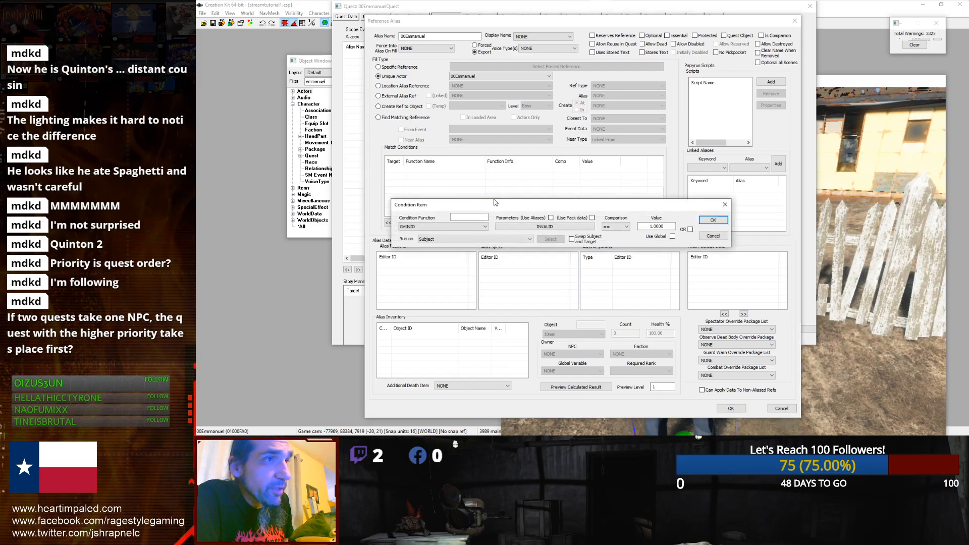
left_click(506, 227)
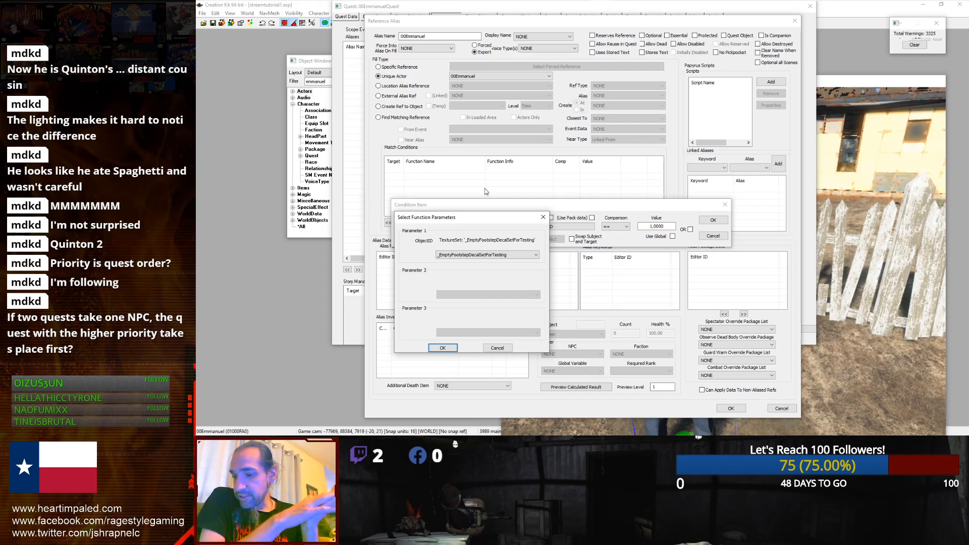
left_click(470, 256)
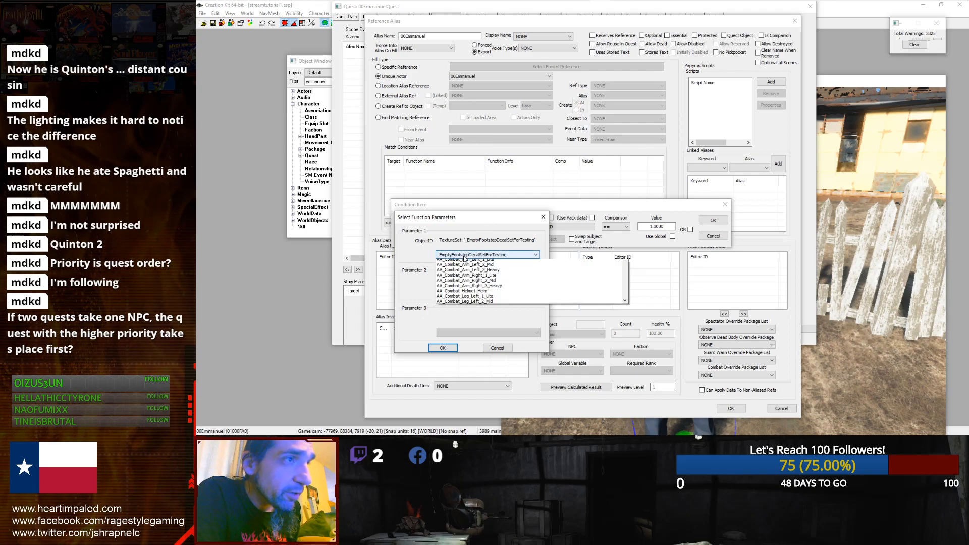
left_click(460, 269)
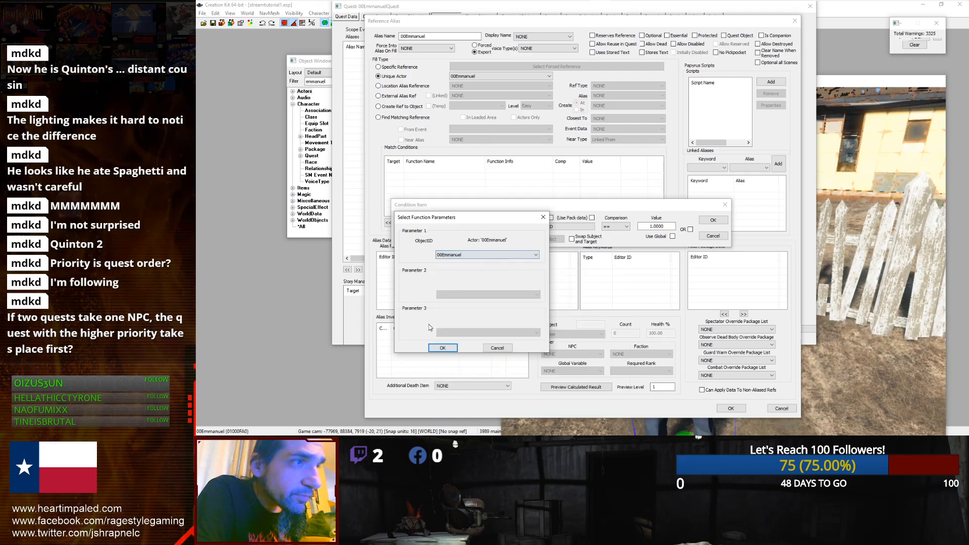
left_click(443, 348)
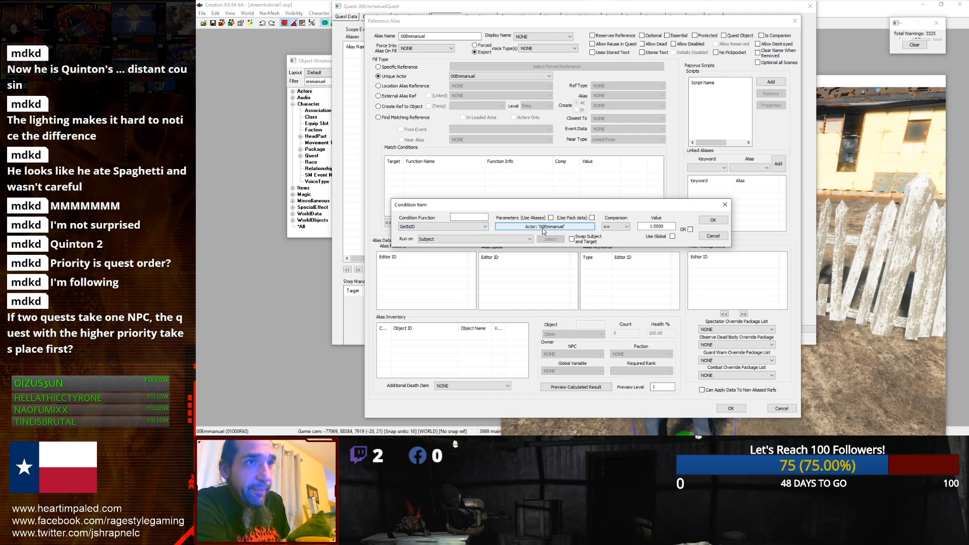
left_click(712, 220)
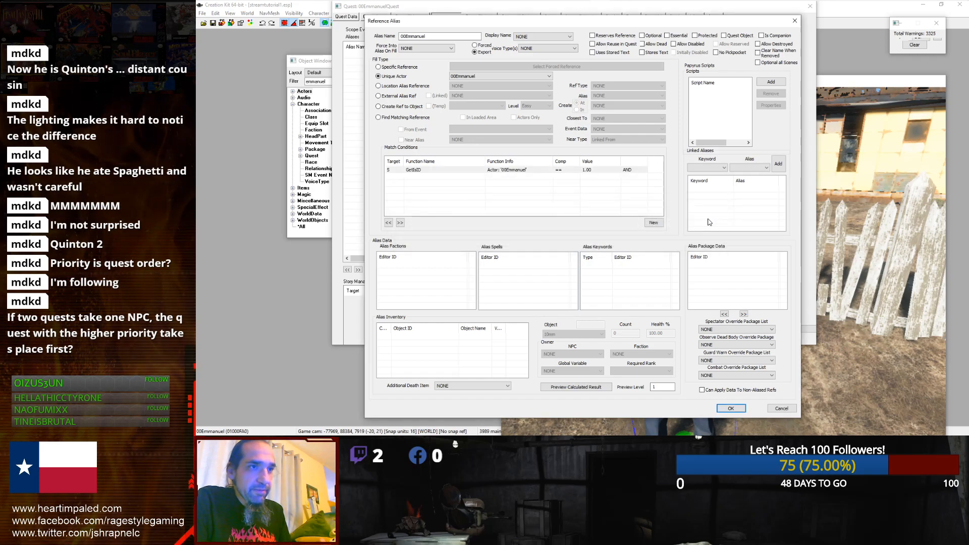
right_click(465, 348)
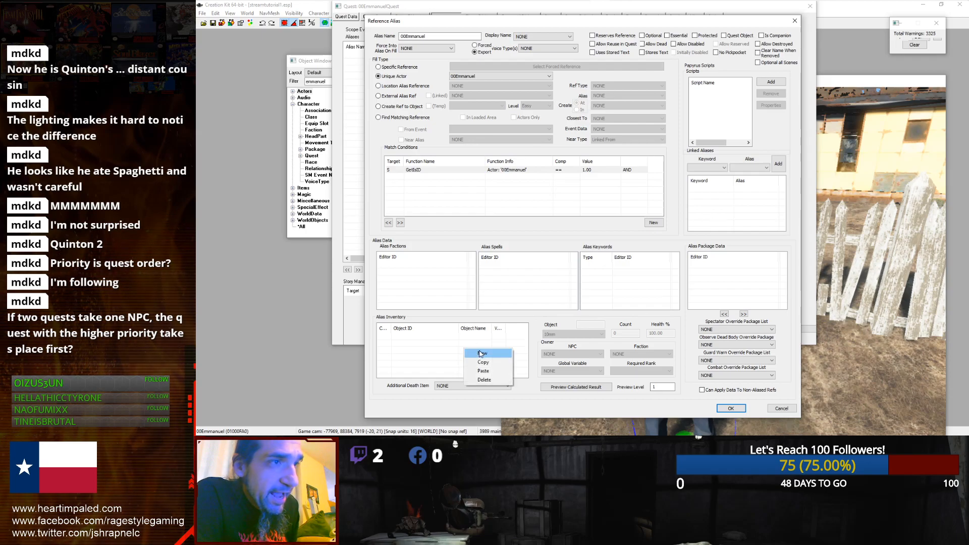
left_click(480, 353)
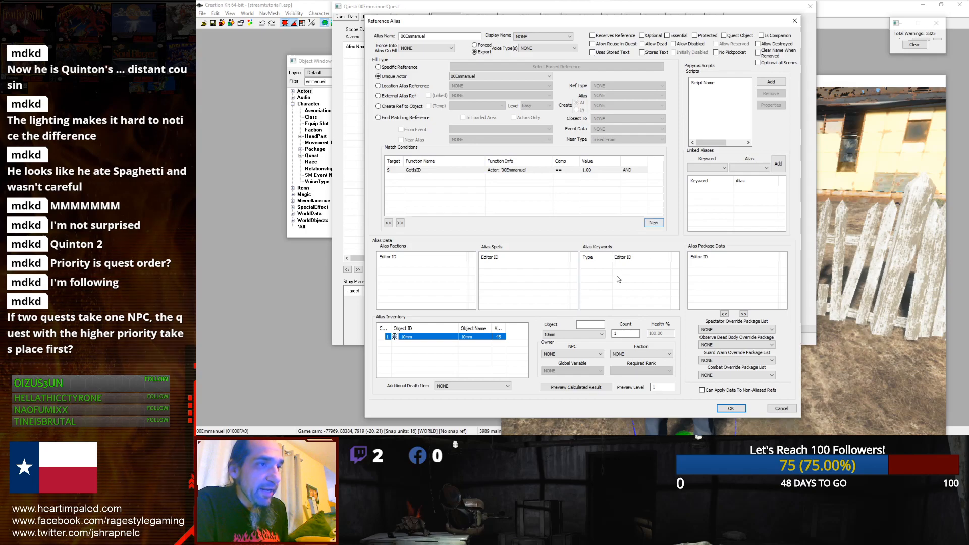
left_click(417, 337)
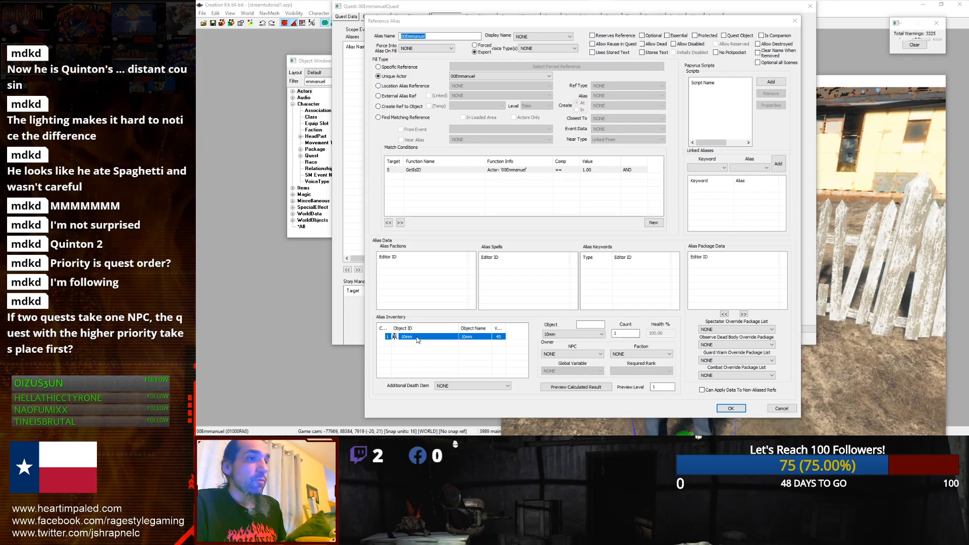
left_click(422, 360)
double_click(419, 337)
left_click(712, 243)
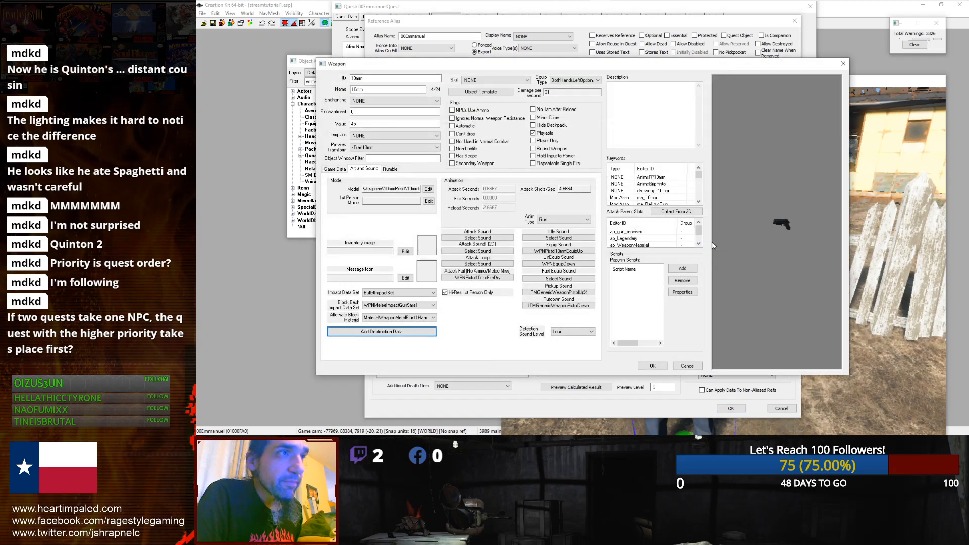
left_click(677, 365)
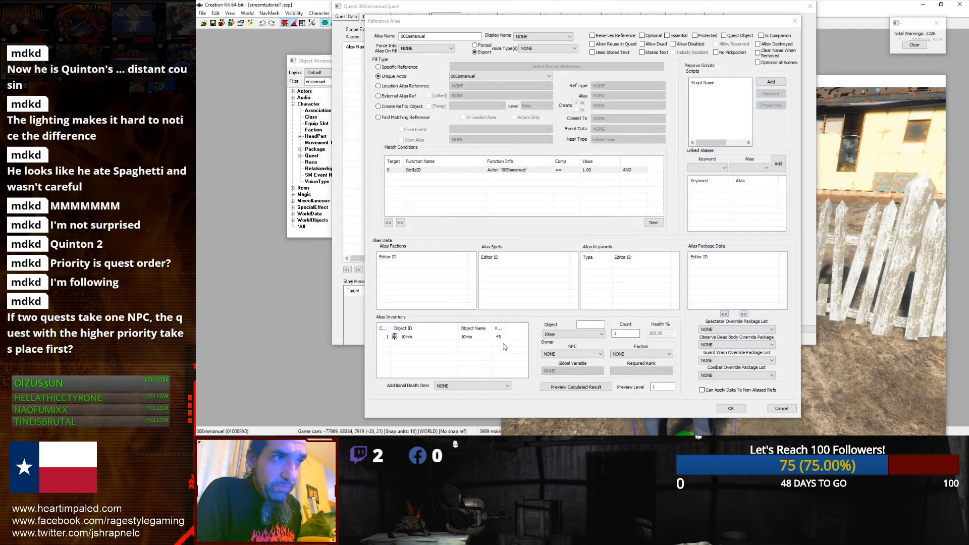
key("Delete")
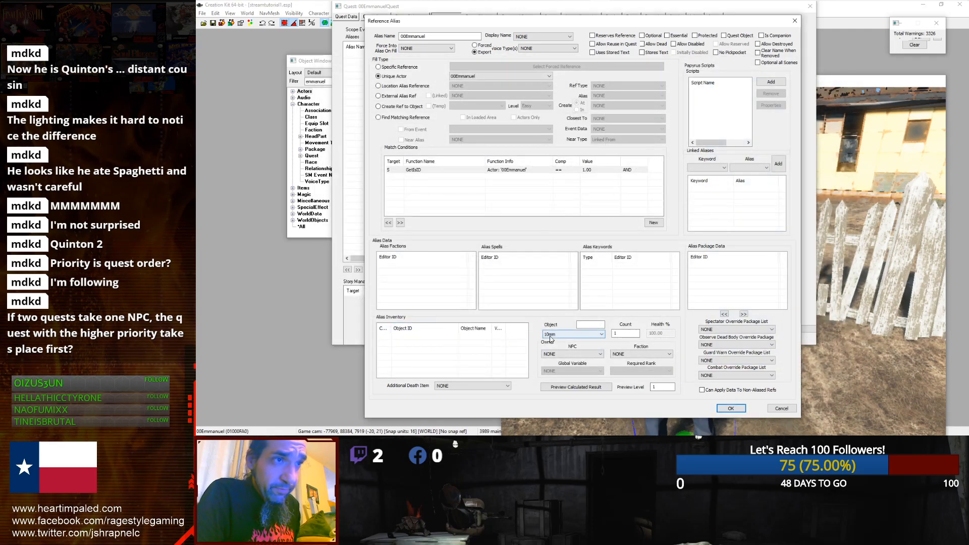
left_click(573, 334)
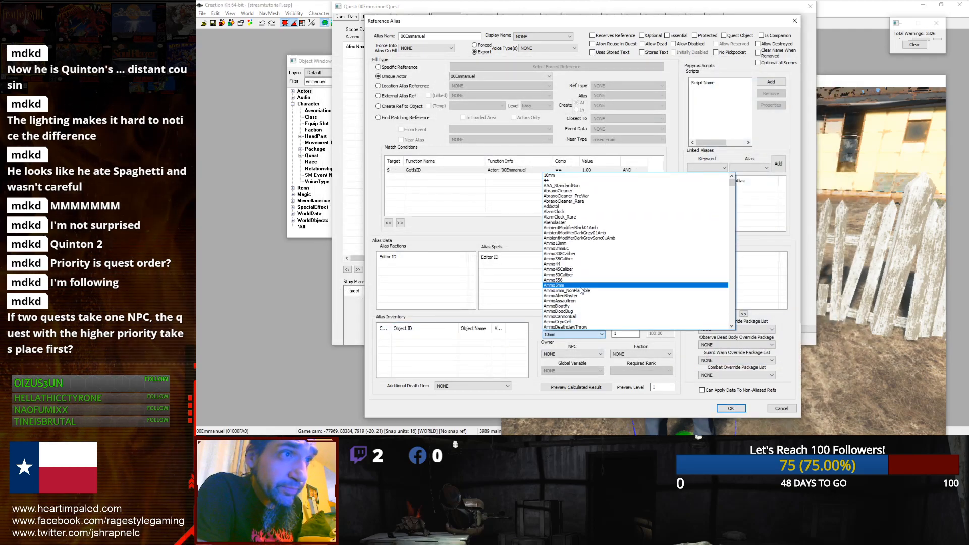
left_click_drag(731, 183, 713, 176)
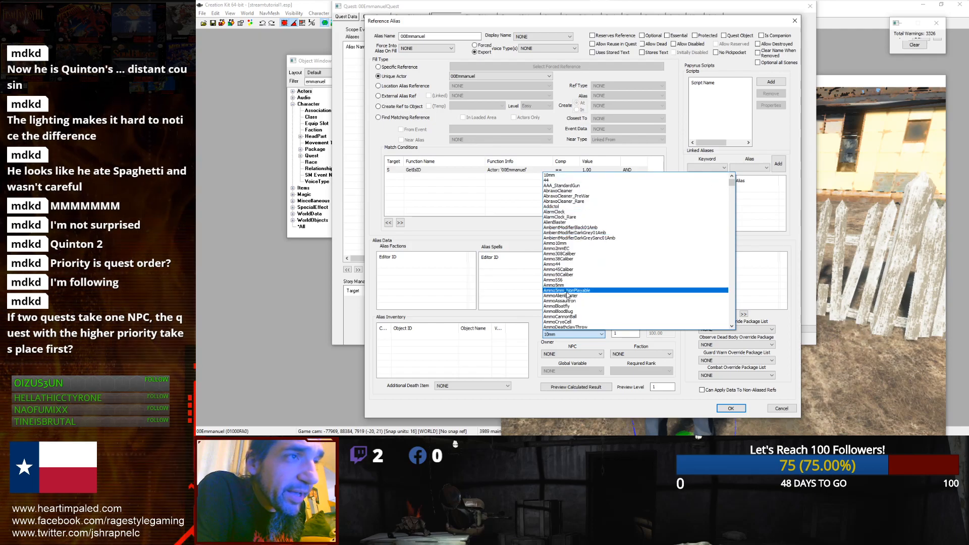
left_click(556, 212)
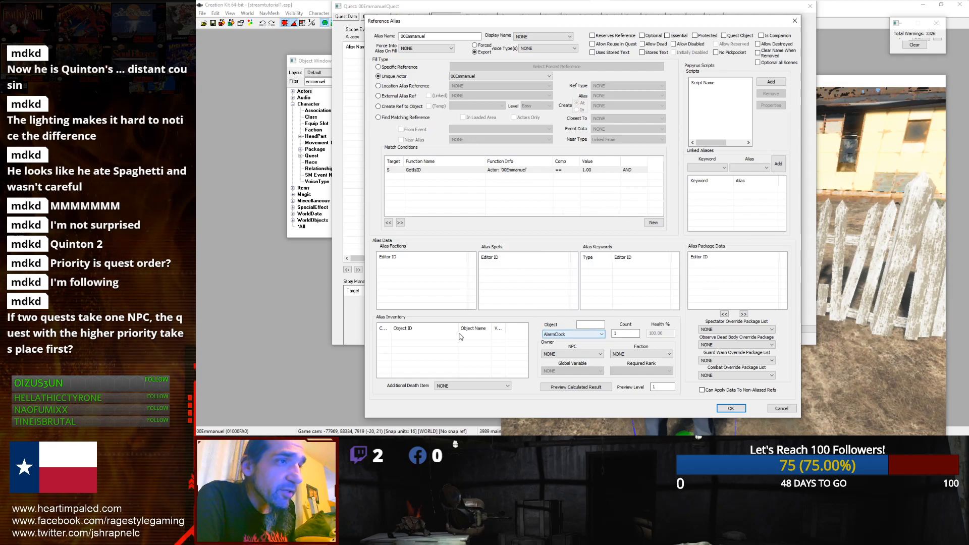
Step: Add an inventory item to the alias and set it to the Armor_DeaconRustic_Underarmor flannel shirt
right_click(511, 347)
left_click(525, 351)
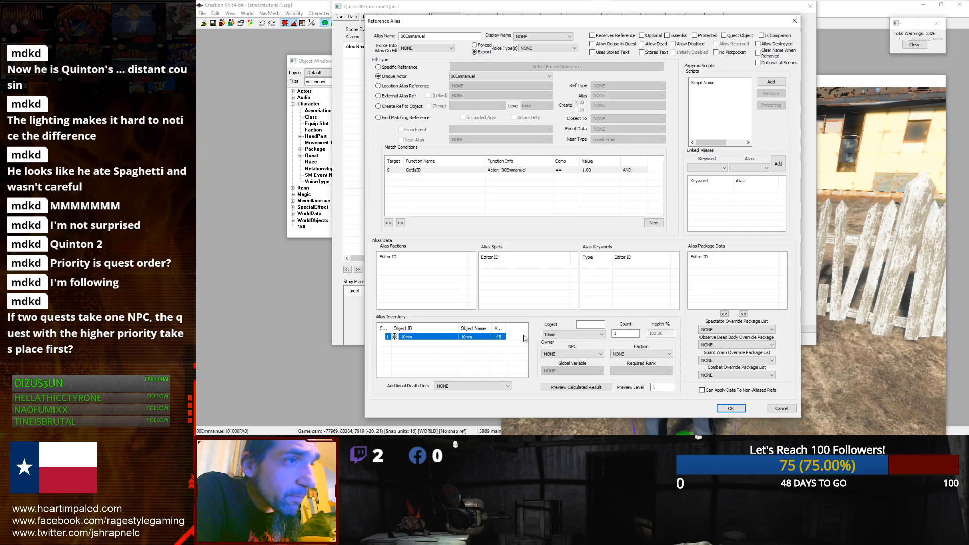
left_click(549, 335)
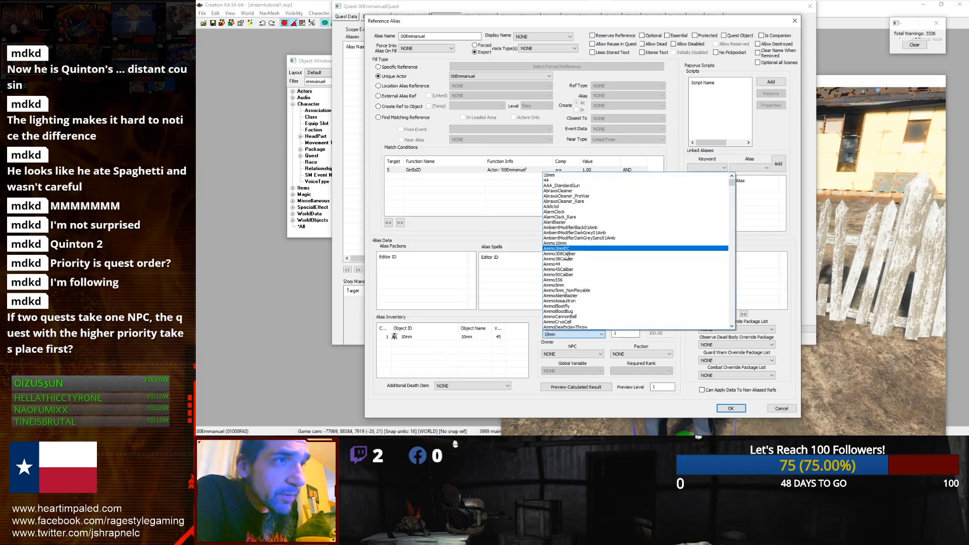
scroll(566, 285, "down", 1)
scroll(566, 285, "down", 15)
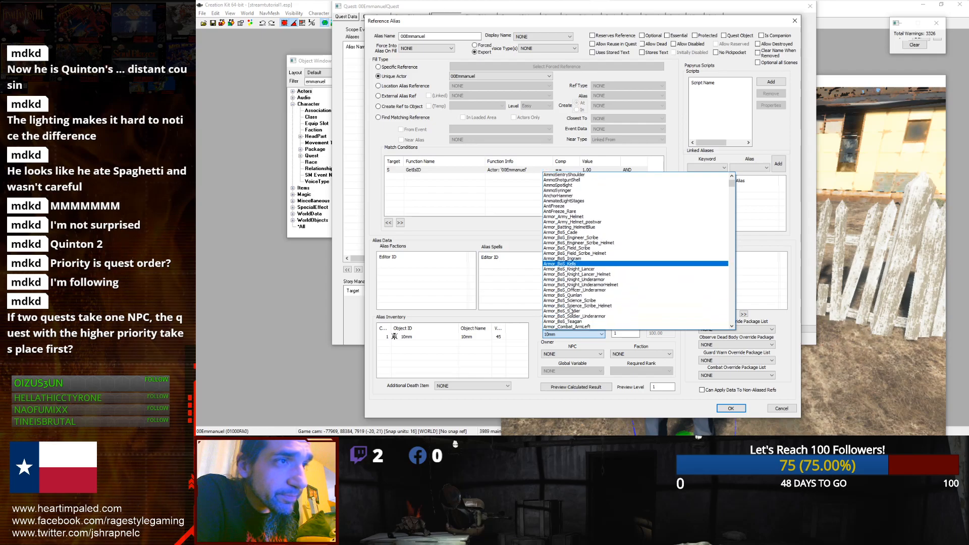
scroll(571, 311, "down", 5)
left_click(571, 311)
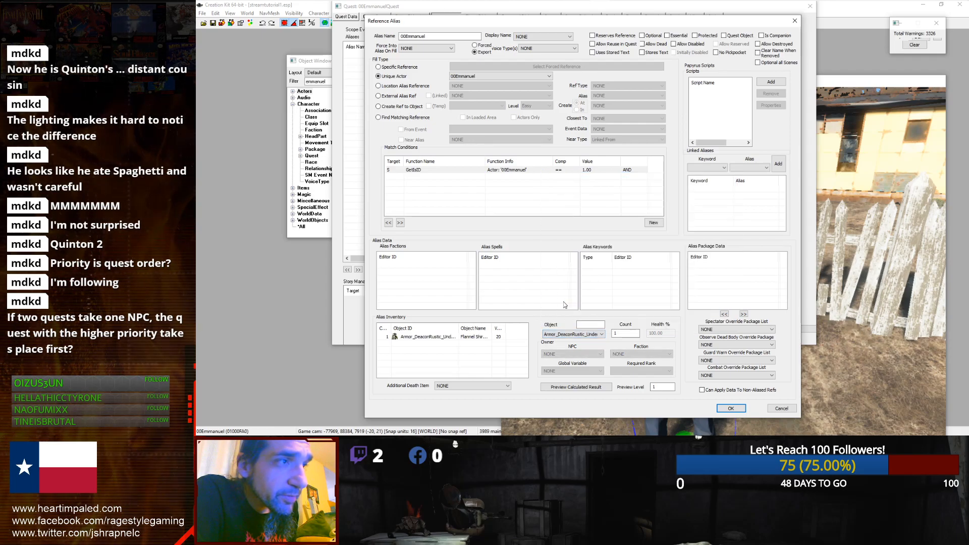
Step: Change the alias's inventory item to AlarmClock
left_click(559, 335)
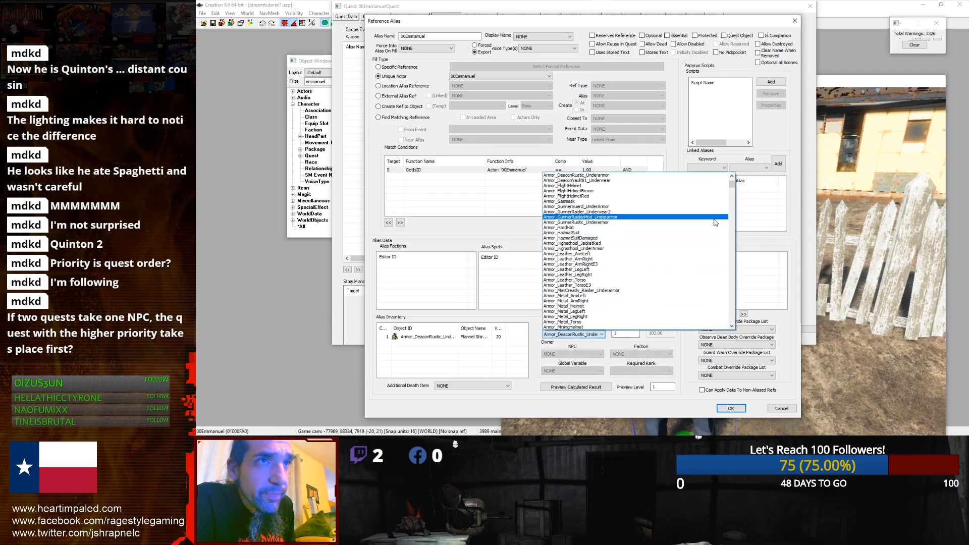
mouse_move(735, 185)
left_mouse_down()
mouse_move(733, 202)
mouse_move(731, 185)
left_mouse_up()
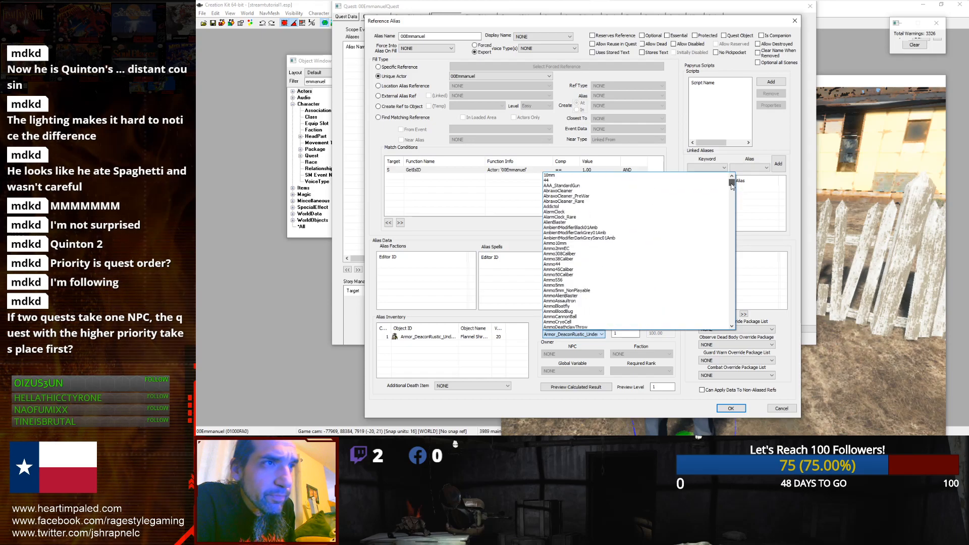
left_click(555, 212)
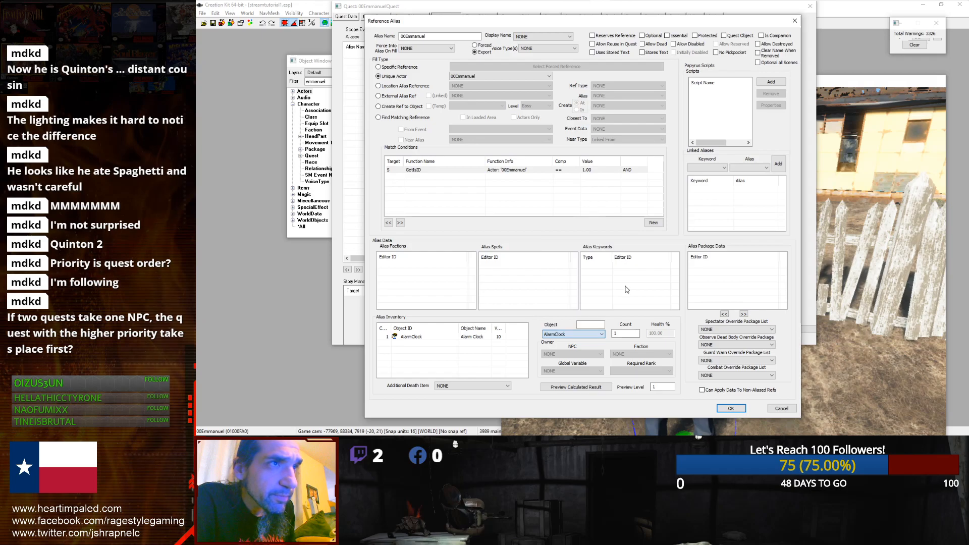
left_click(459, 338)
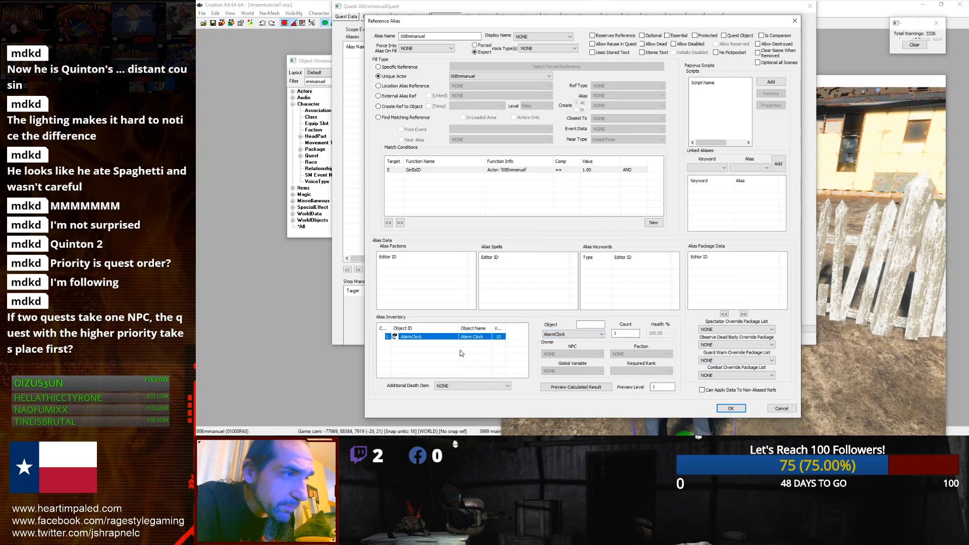
Step: Set the alias's additional death item to HQ102_LL_LaserMusket and confirm both the alias and quest dialogs
left_click(474, 386)
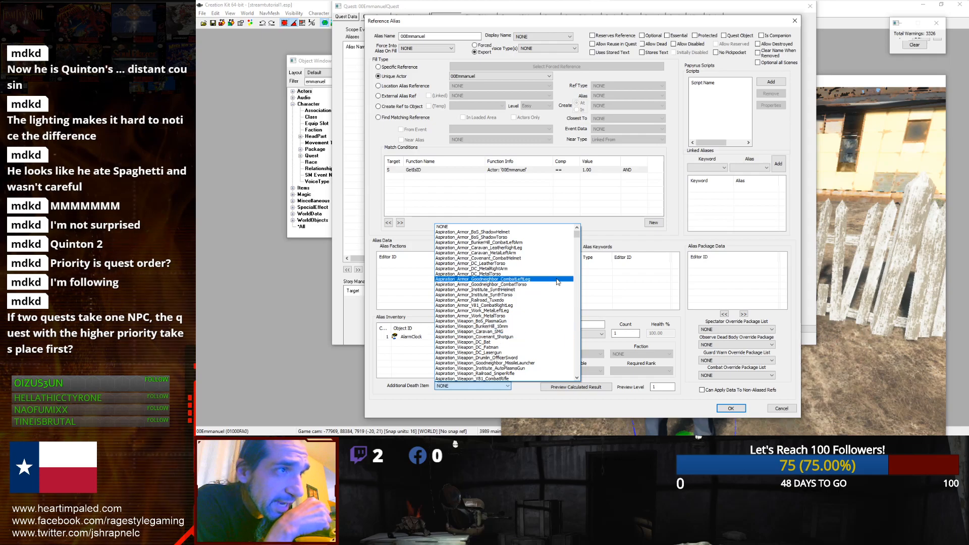
left_click_drag(577, 233, 575, 311)
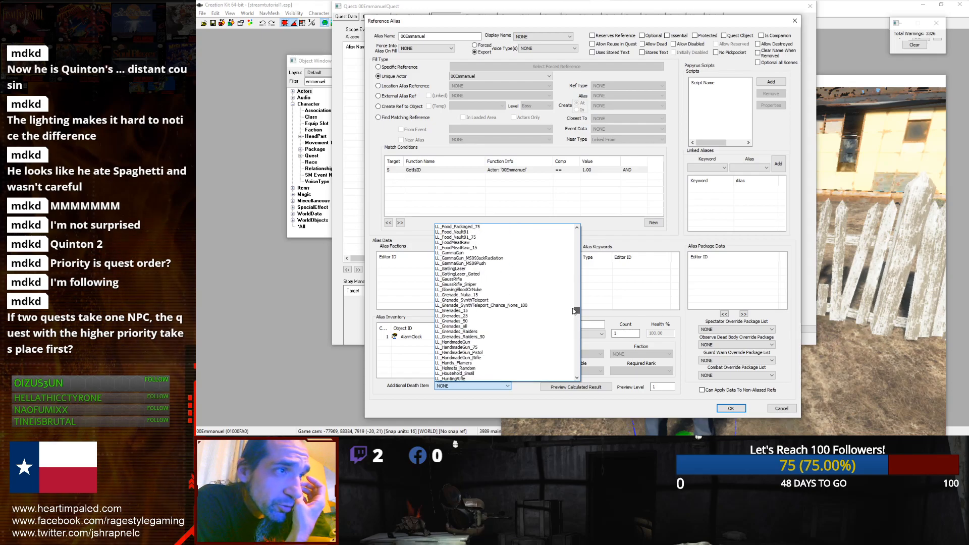
left_click_drag(575, 311, 571, 333)
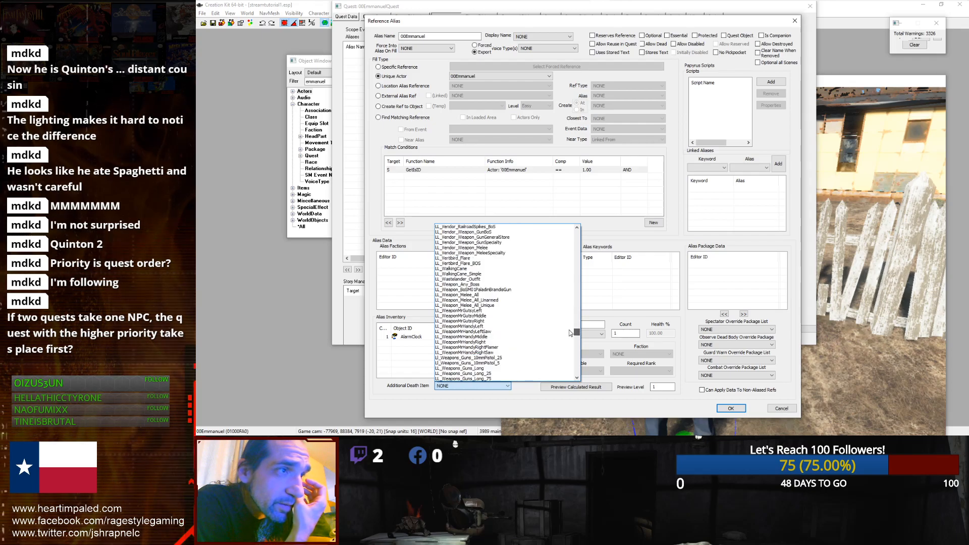
left_click(459, 285)
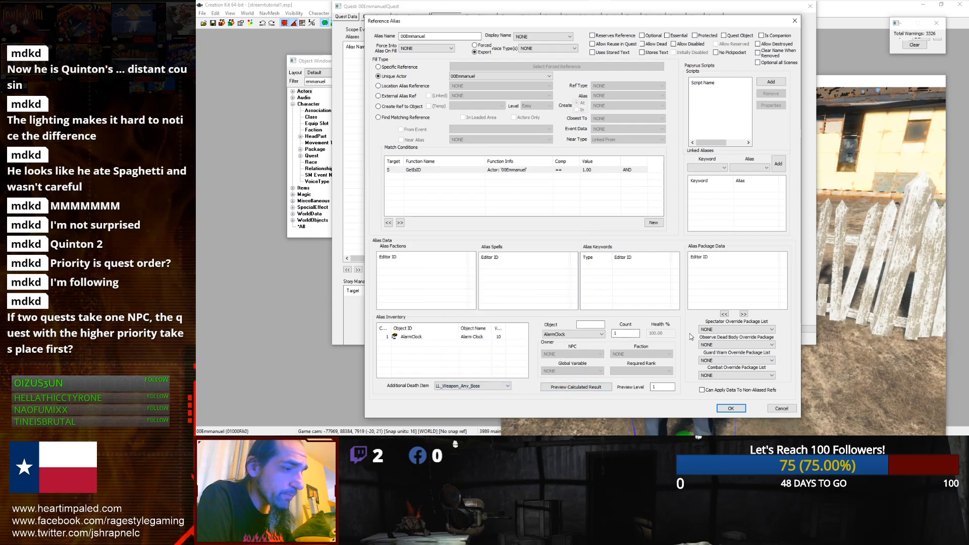
scroll(692, 339, "down", 1)
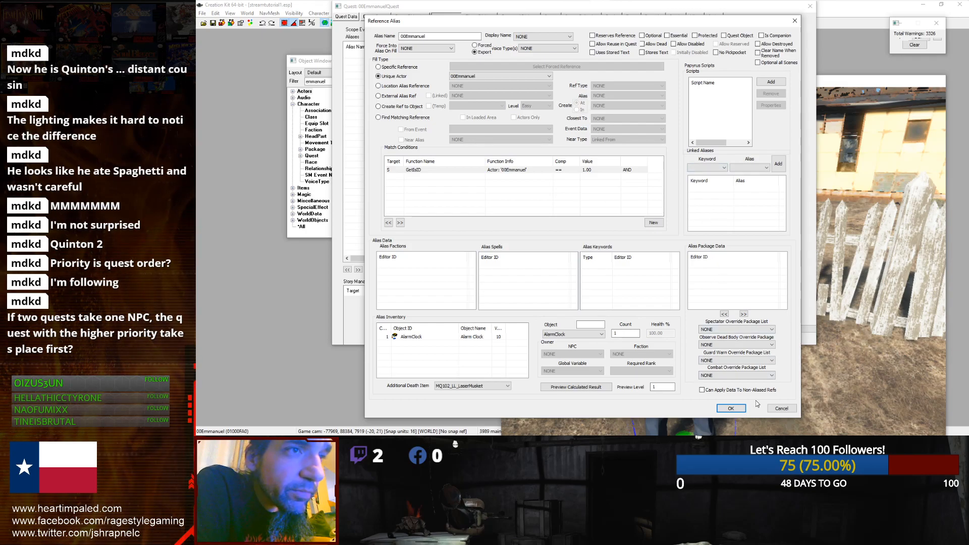
left_click(731, 408)
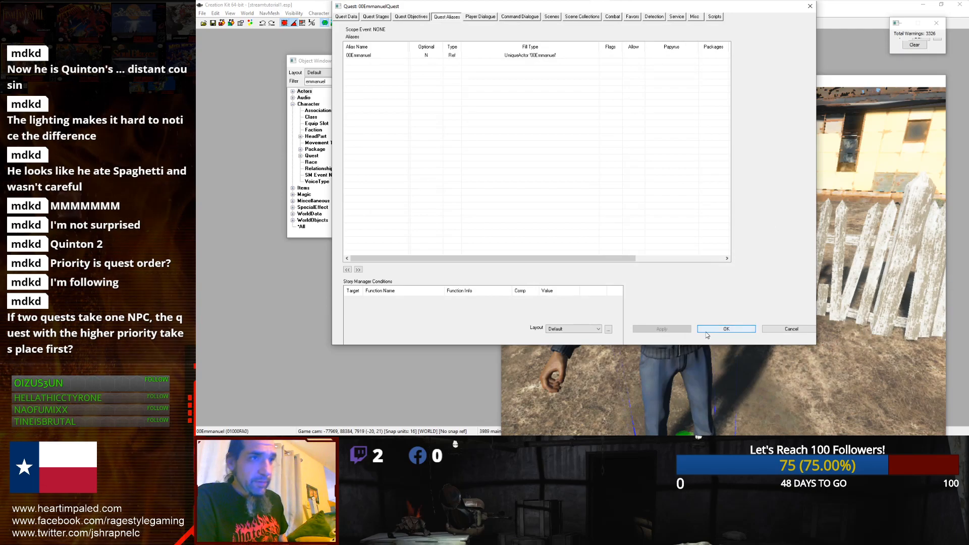
left_click(726, 329)
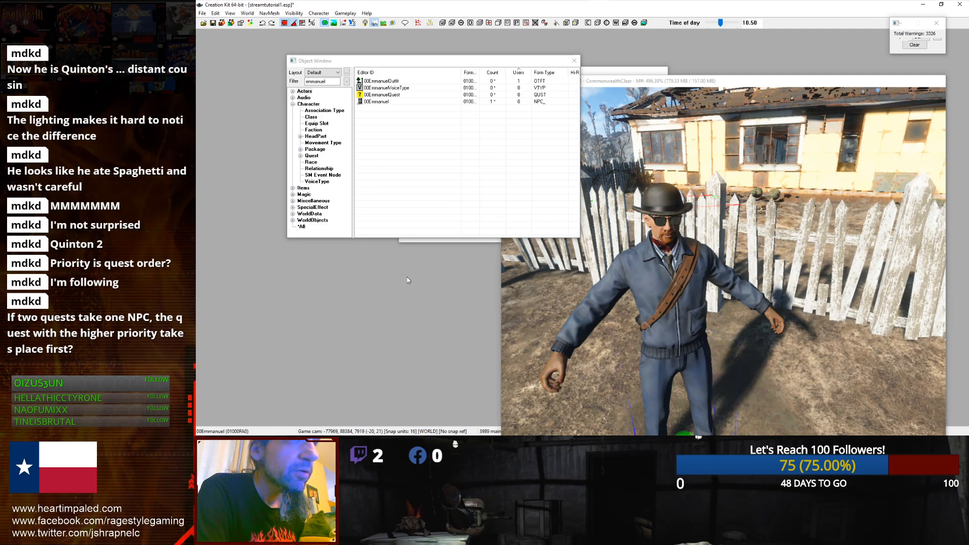
Step: Reopen the 00EmmanuelQuest quest from the object list
left_click(375, 95)
left_click(384, 106)
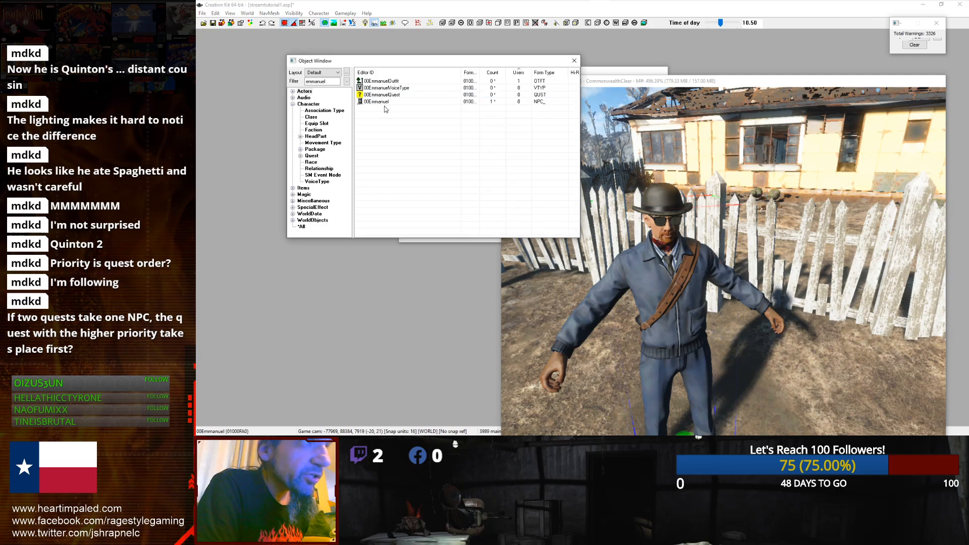
left_click(386, 103)
left_click(397, 95)
double_click(397, 95)
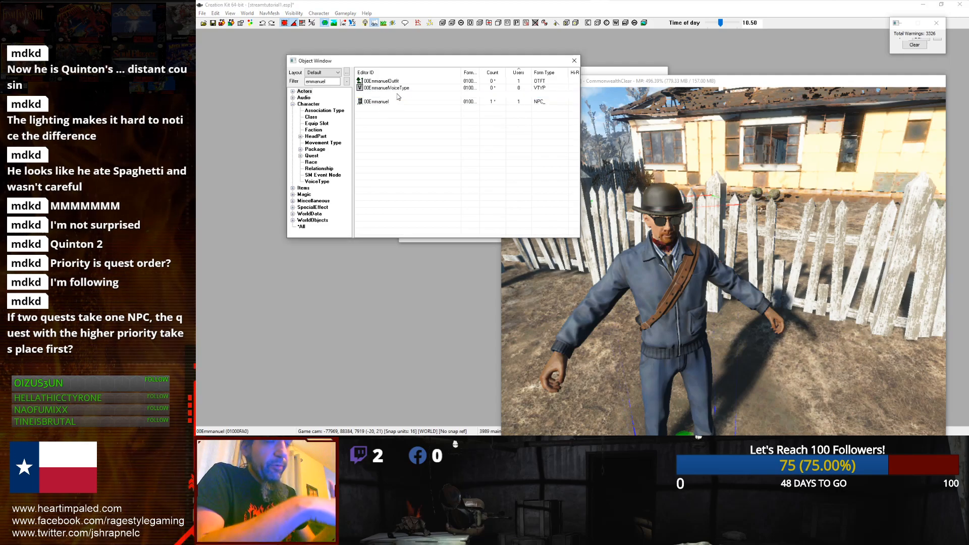
left_click(588, 159)
left_click(735, 327)
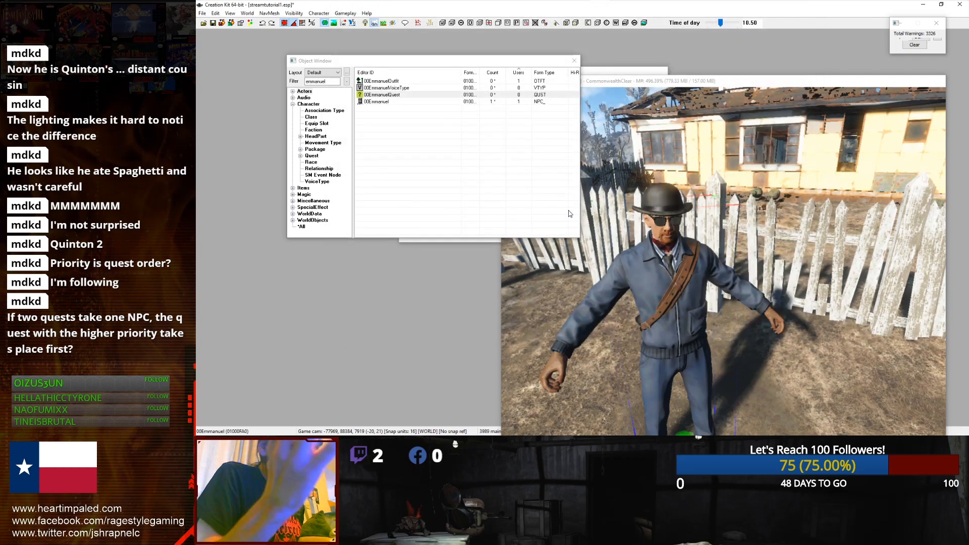
double_click(389, 96)
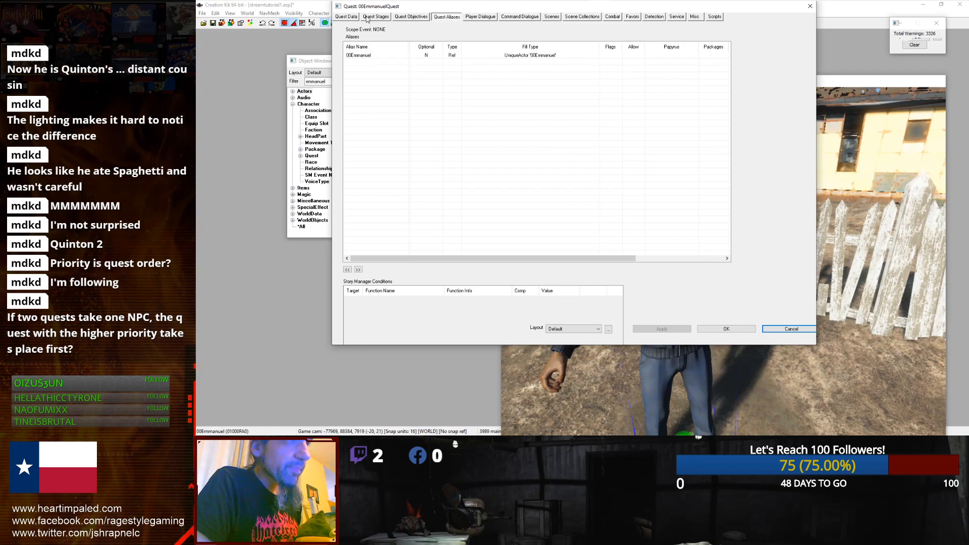
Step: Review the available quest type options on the quest data page
left_click(352, 19)
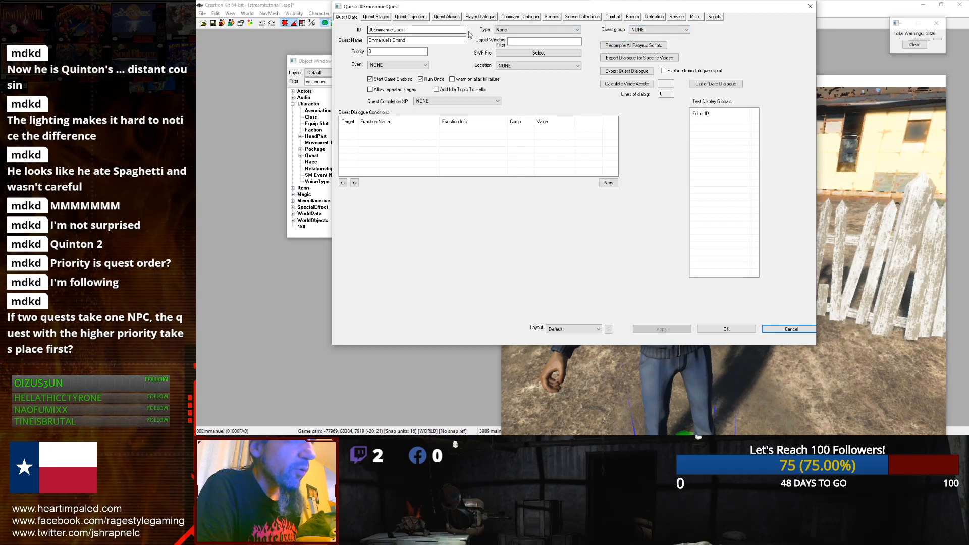
left_click(538, 30)
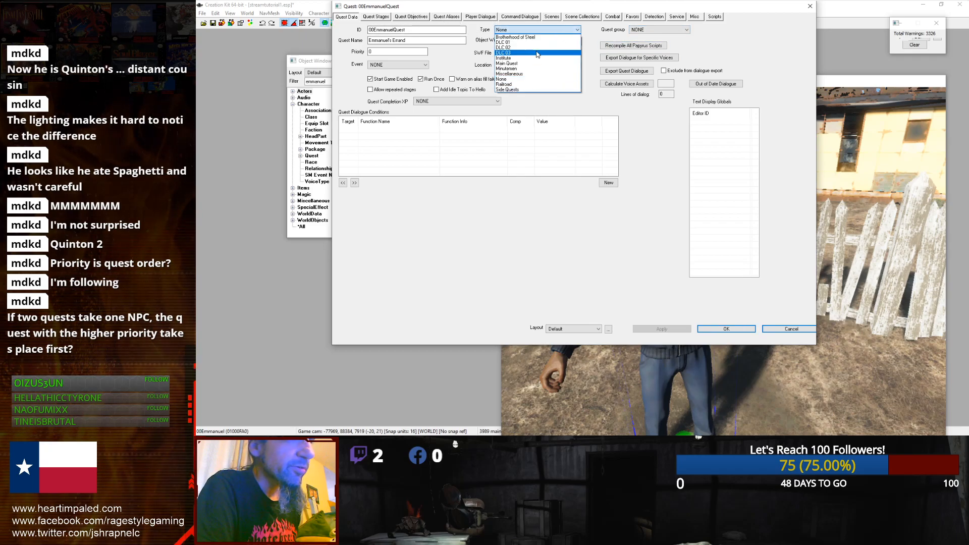
left_click(510, 10)
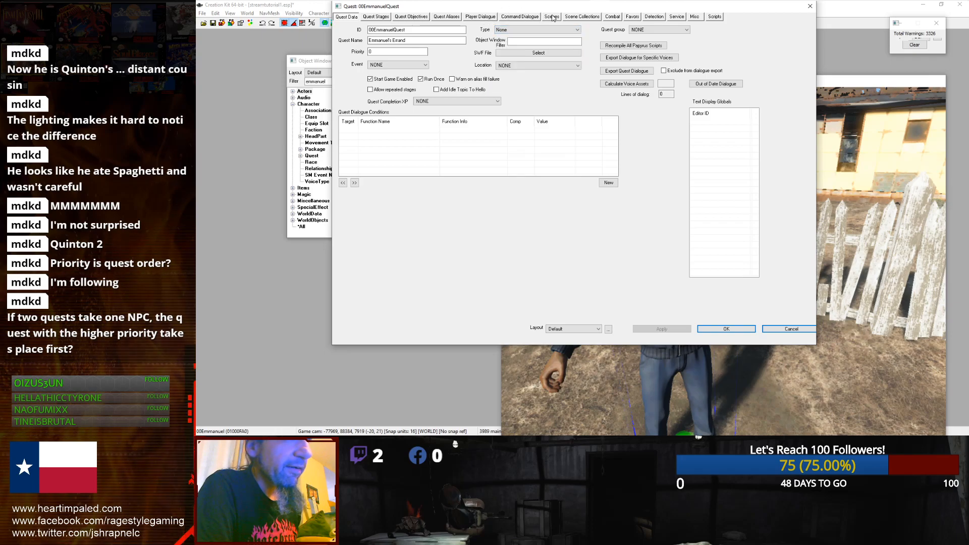
Step: Add the 00Emmanuel alias as an actor in scene 00EQ1
left_click(552, 17)
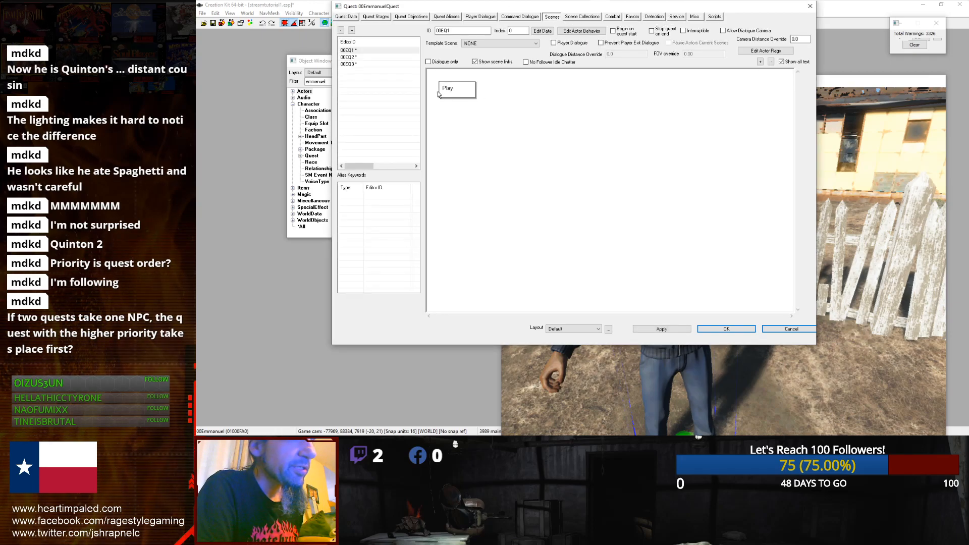
right_click(461, 113)
left_click(476, 117)
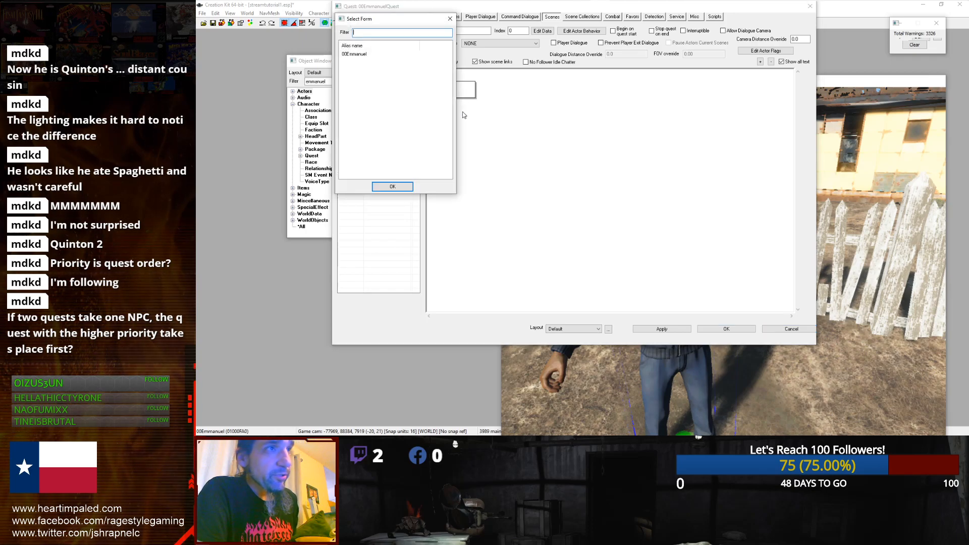
double_click(368, 57)
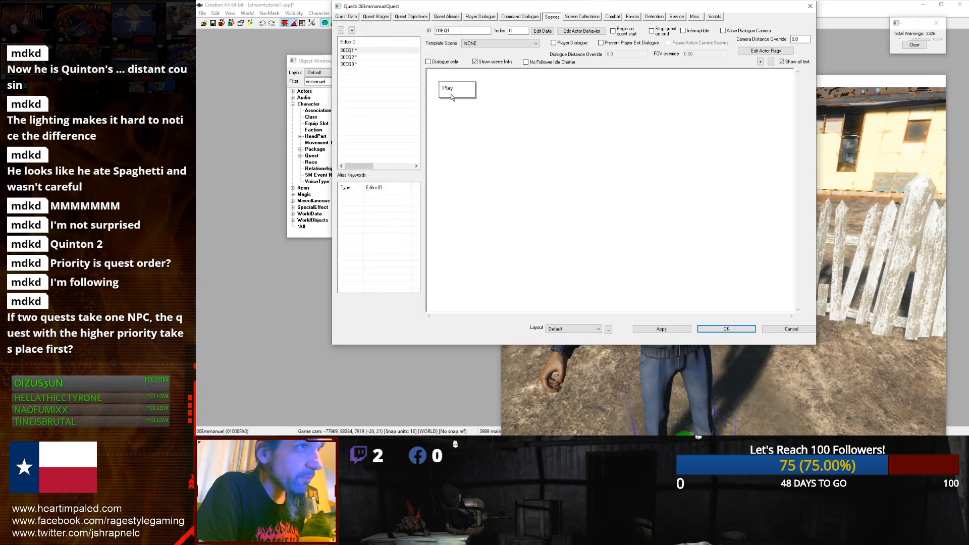
right_click(456, 111)
left_click(471, 117)
left_click(352, 55)
left_click(387, 186)
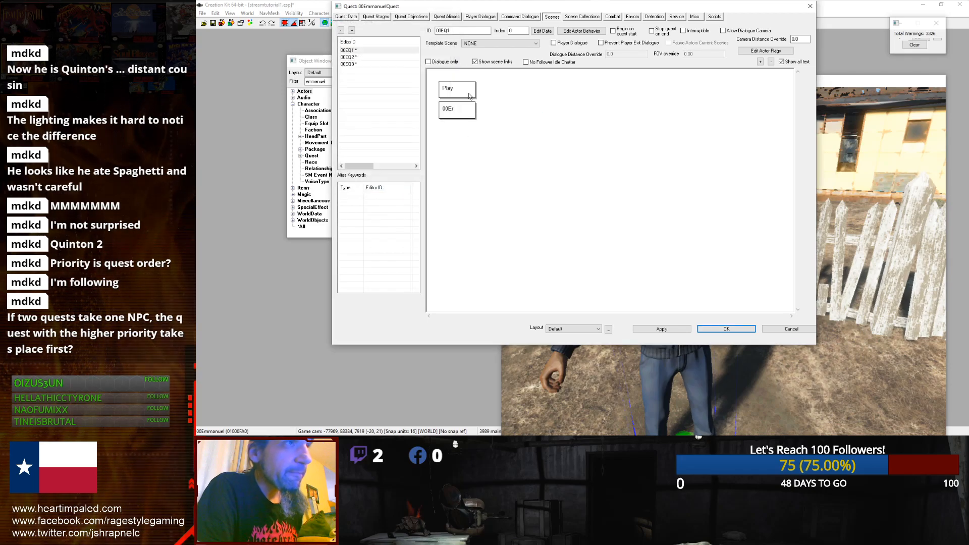
Step: Add three phases at the end of scene 00EQ1
right_click(489, 91)
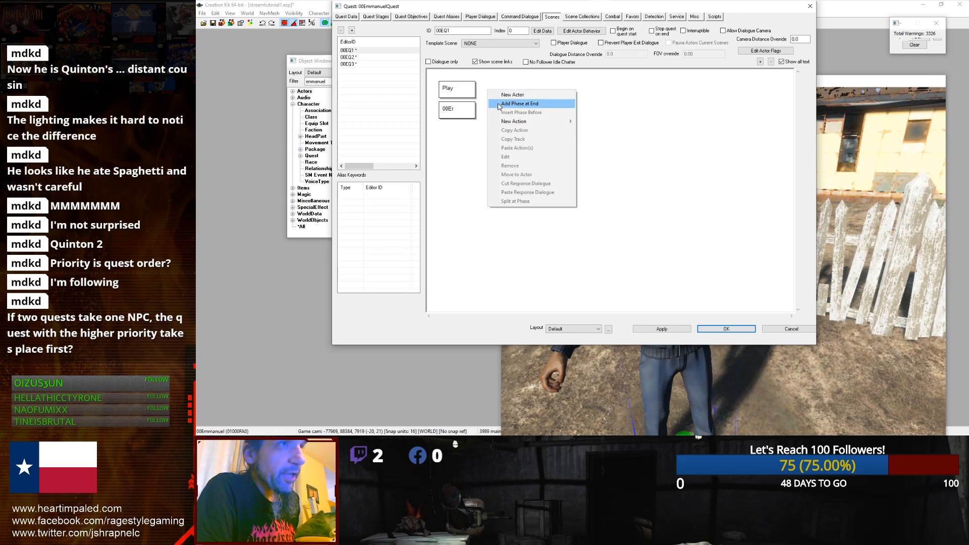
left_click(515, 103)
left_click(519, 94)
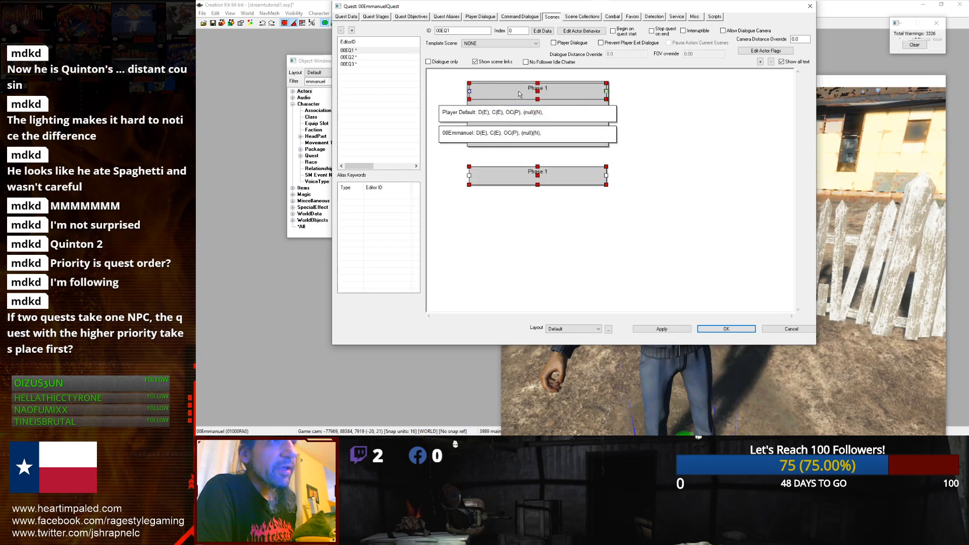
left_click(518, 94)
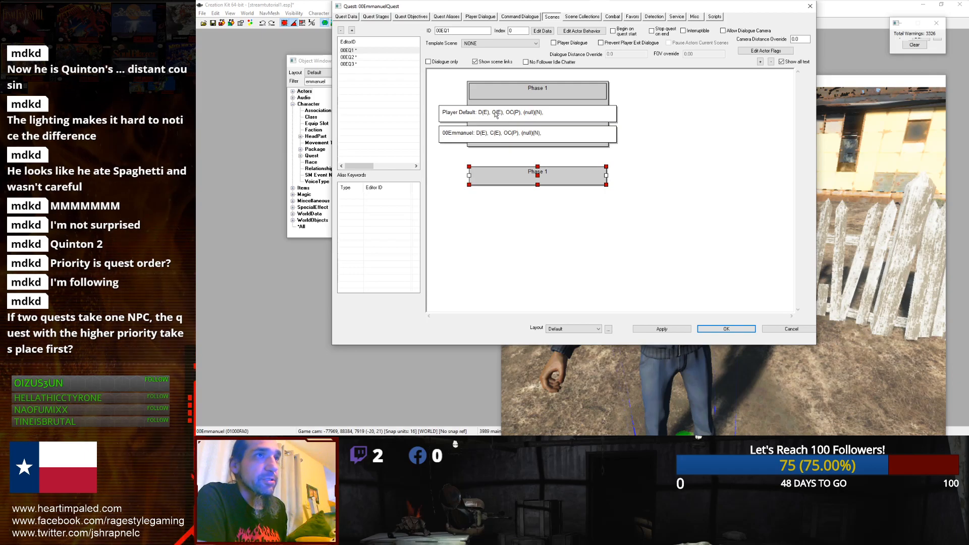
right_click(644, 109)
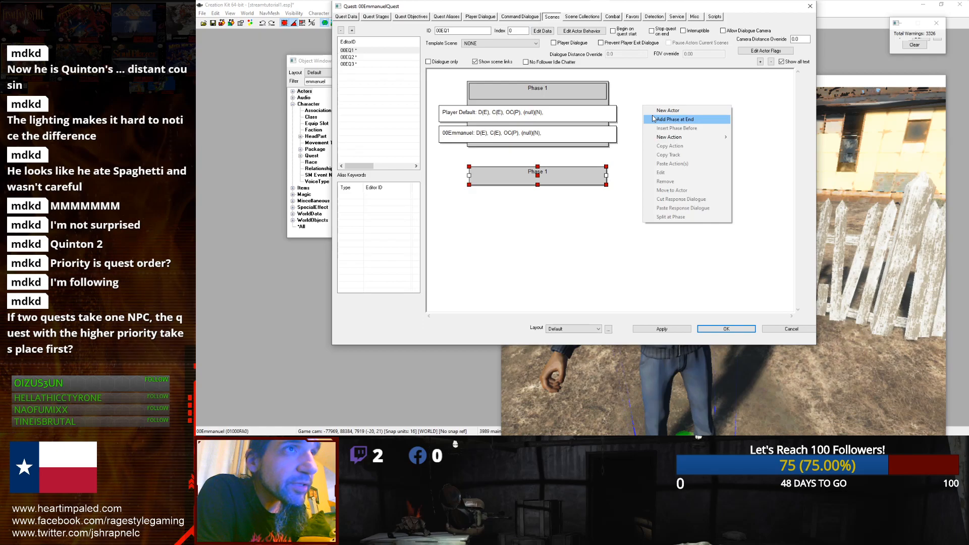
left_click(653, 119)
right_click(770, 103)
left_click(514, 224)
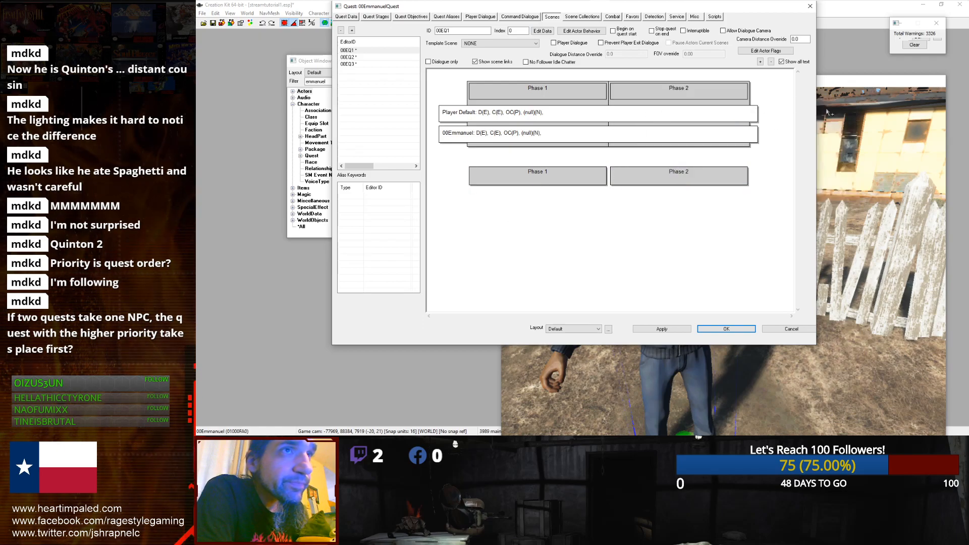
right_click(780, 119)
left_click(803, 132)
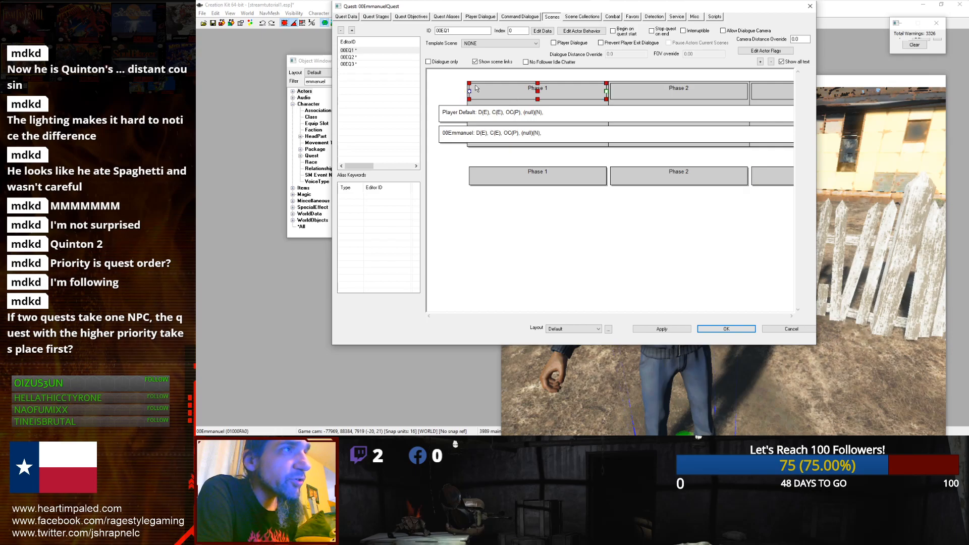
Step: Enable Player Dialogue for scene 00EQ1
left_click(380, 56)
left_click(379, 50)
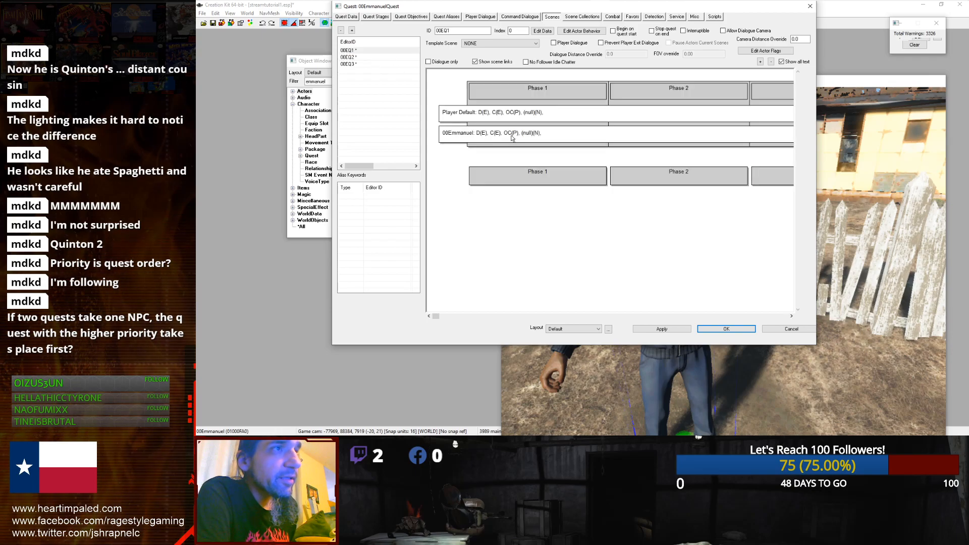
left_click(553, 44)
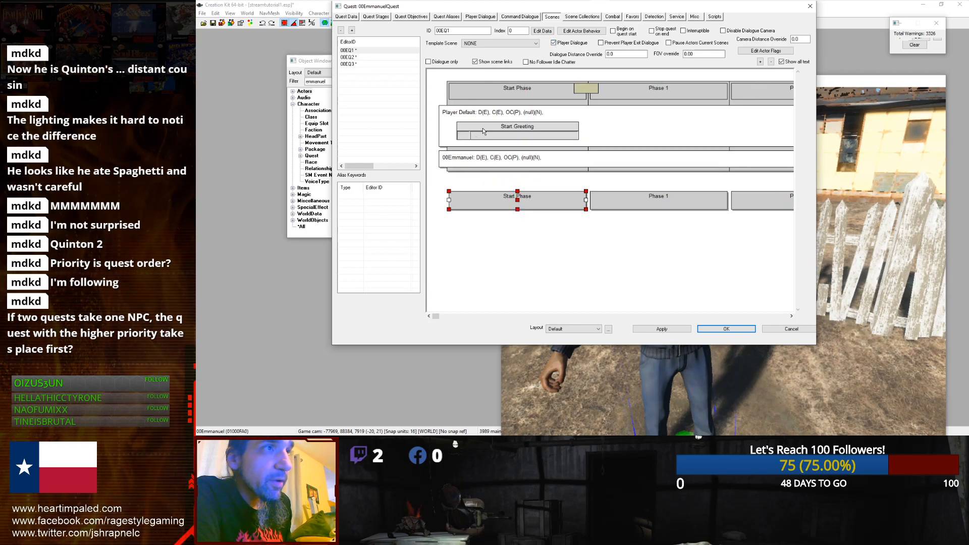
middle_click_drag(483, 156, 466, 172)
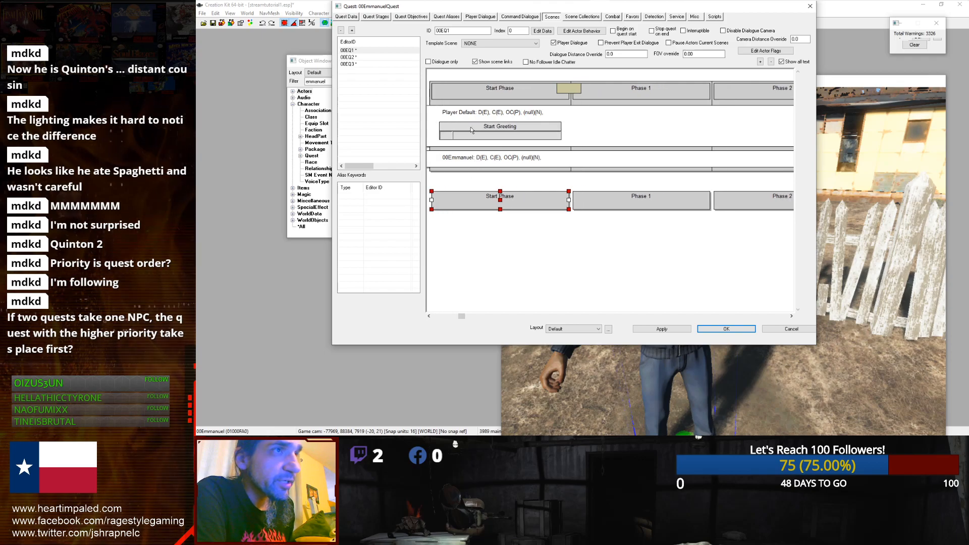
left_click(476, 95)
scroll(476, 102, "left", 1)
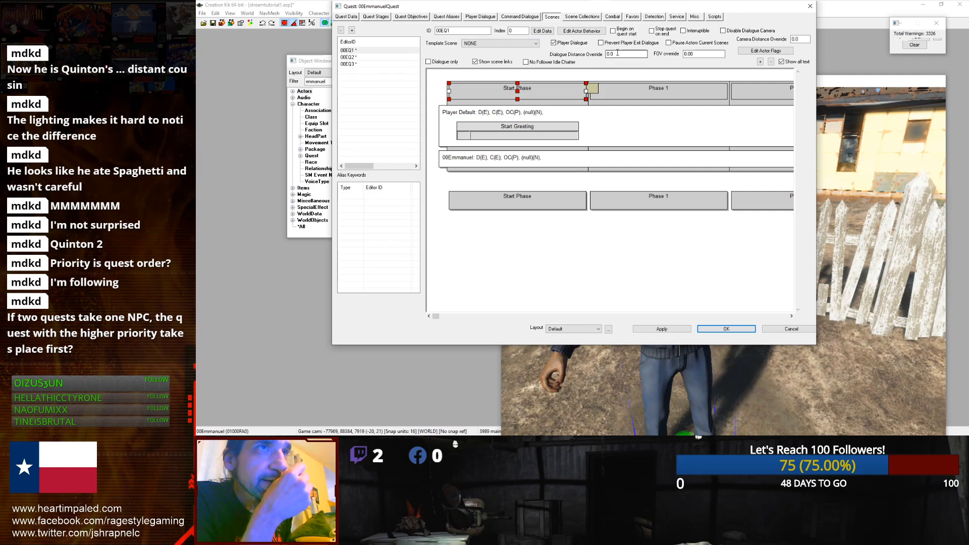
Step: Inspect the actor flags for the scene's Player Default and 00Emmanuel actors, leaving them unchanged
left_click(765, 50)
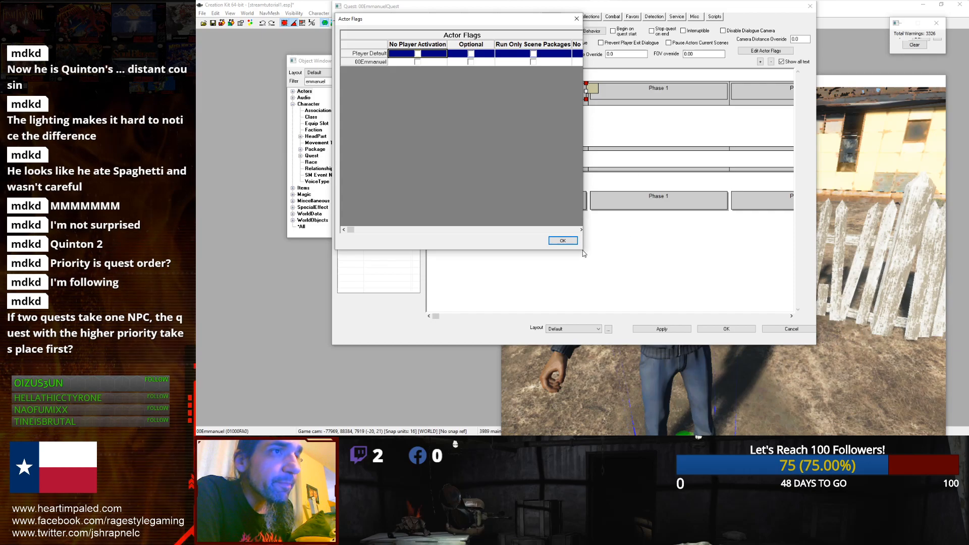
left_click(575, 22)
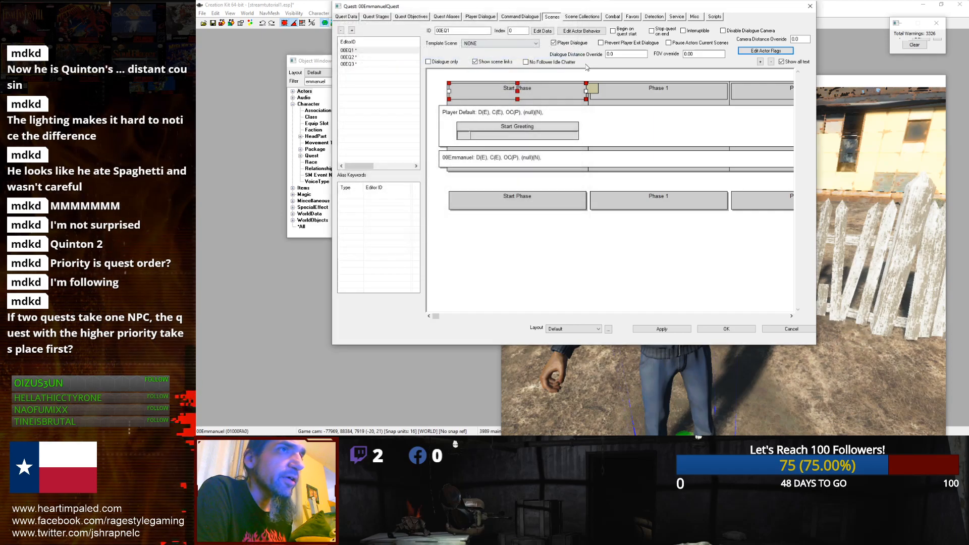
left_click(776, 52)
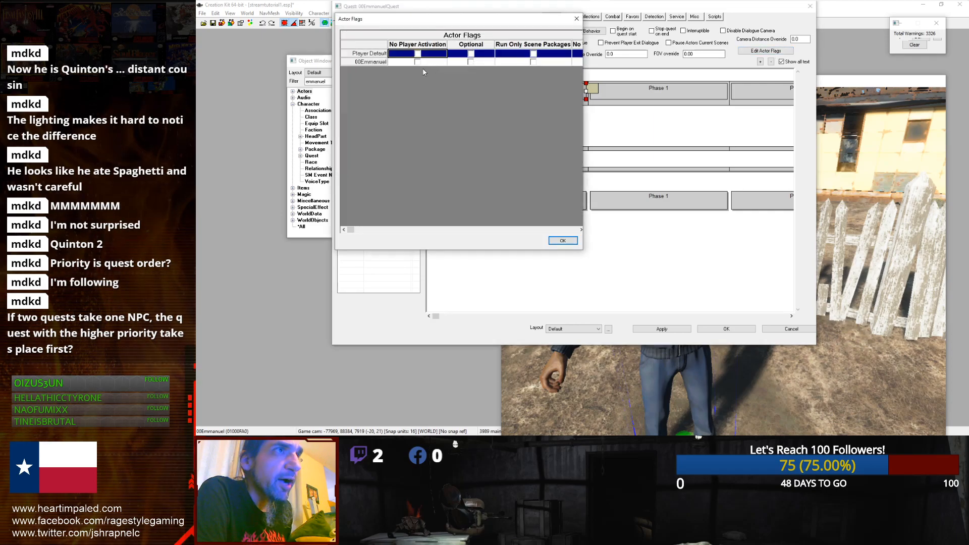
left_click(470, 62)
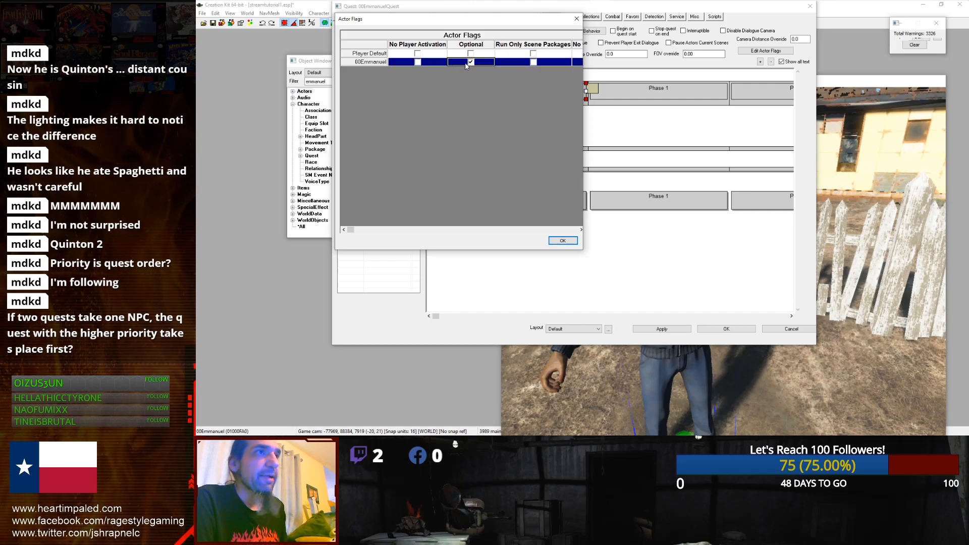
left_click(471, 62)
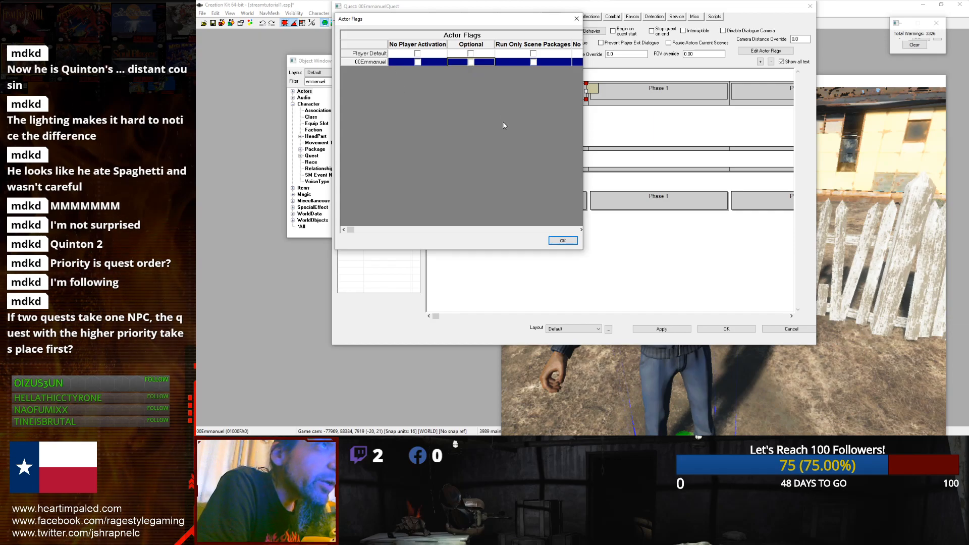
left_click(506, 54)
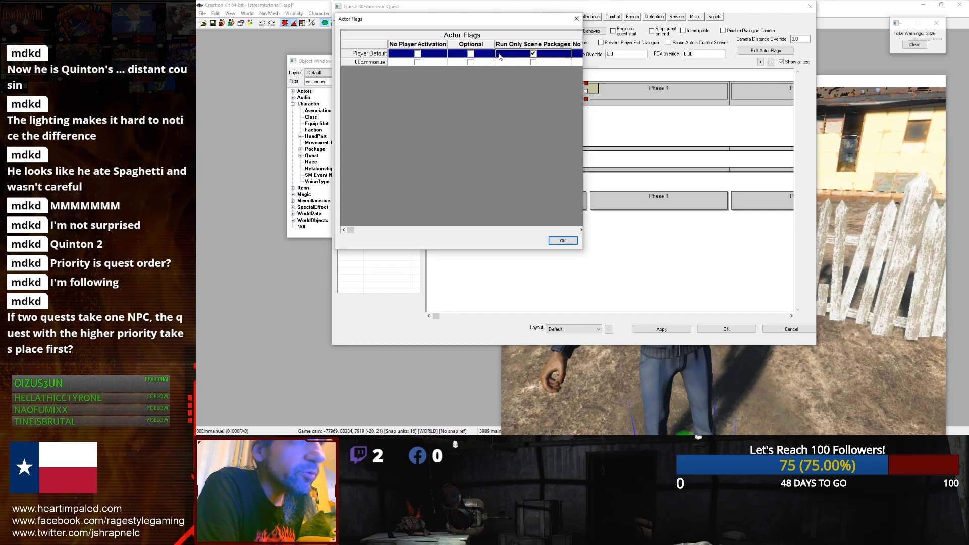
left_click(531, 55)
left_click(554, 240)
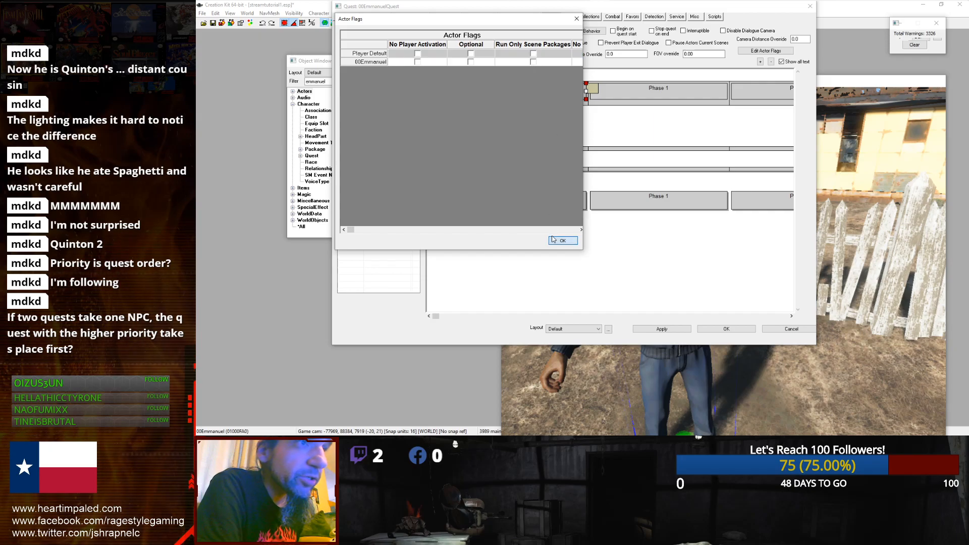
left_click(563, 241)
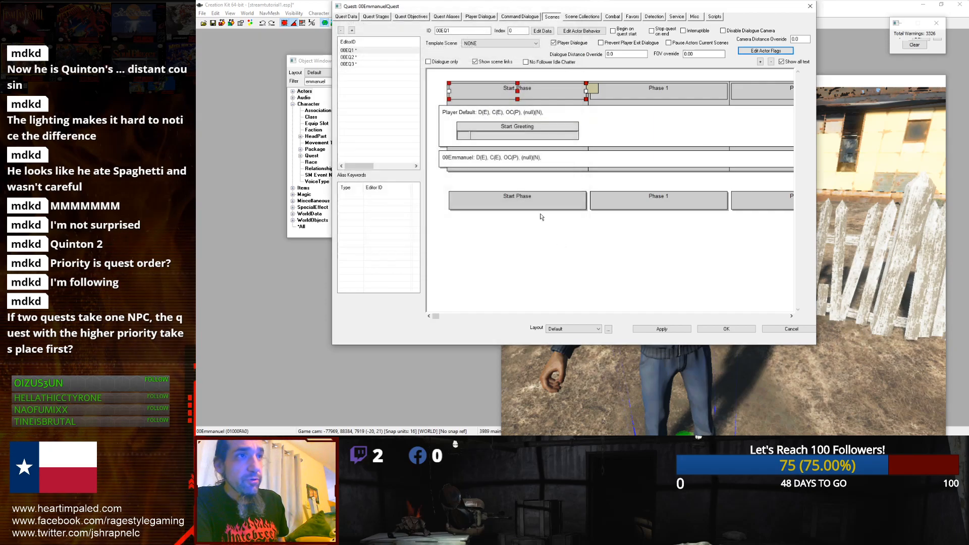
Step: Create a greeting topic for the scene's Start Greeting named 00EmmanuelGreet
double_click(494, 135)
left_click_drag(390, 35, 369, 41)
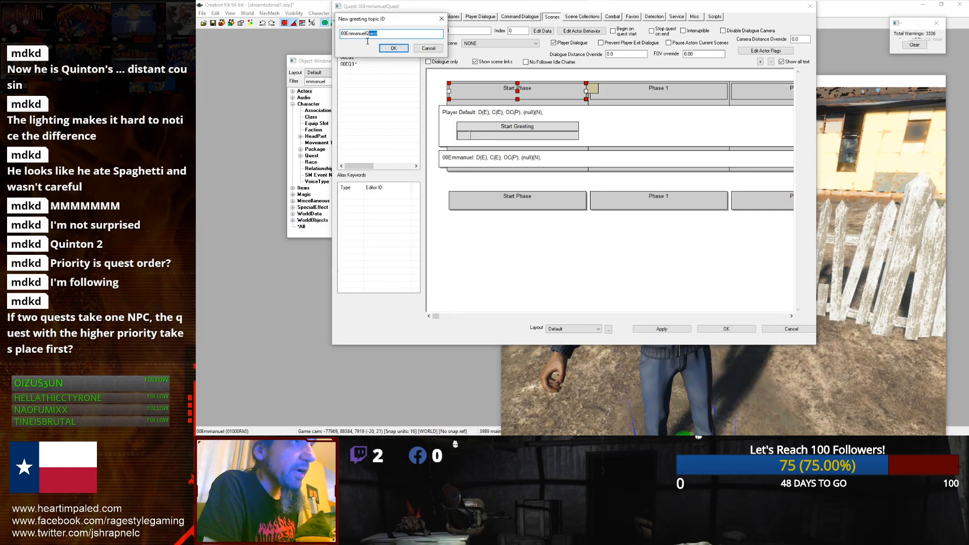
type("Greeting")
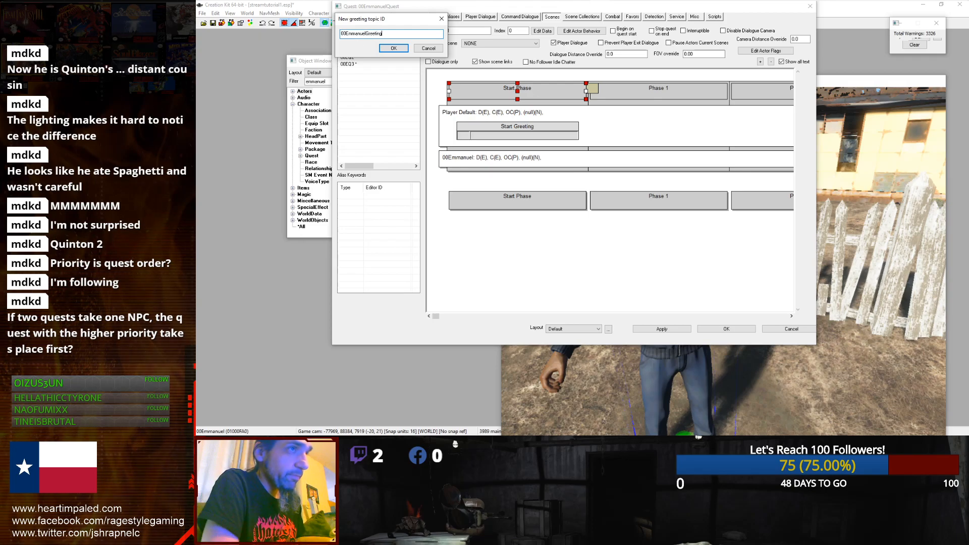
key("Return")
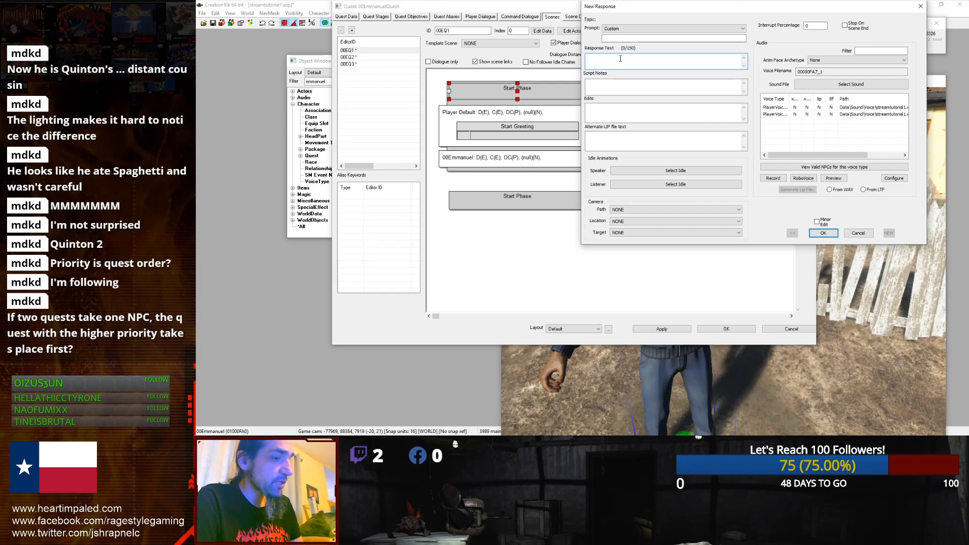
Step: Enter the greeting response text "Hey there! Can you help me for a second? I need a package delivered."
type("Hey there")
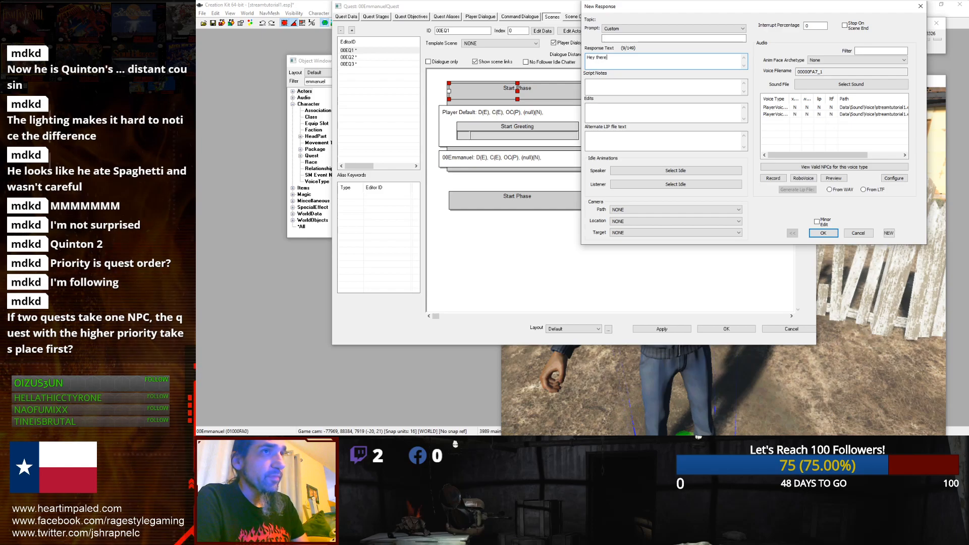
type("! ")
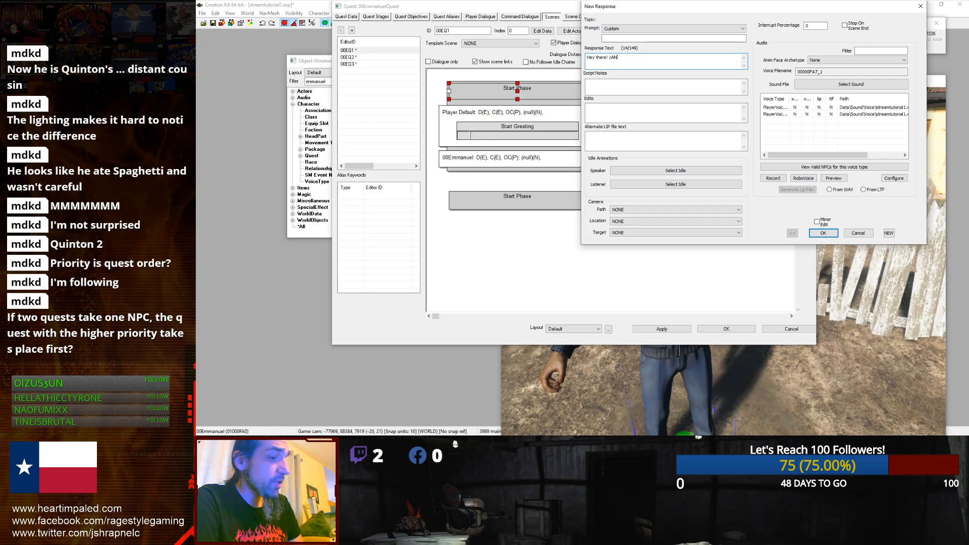
type("Can")
key("BackSpace")
key("BackSpace")
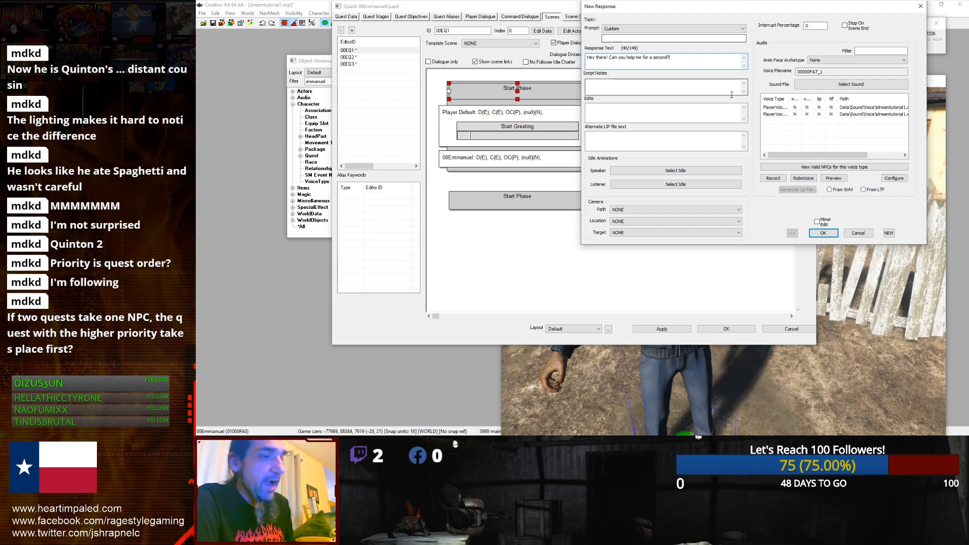
type("I need ")
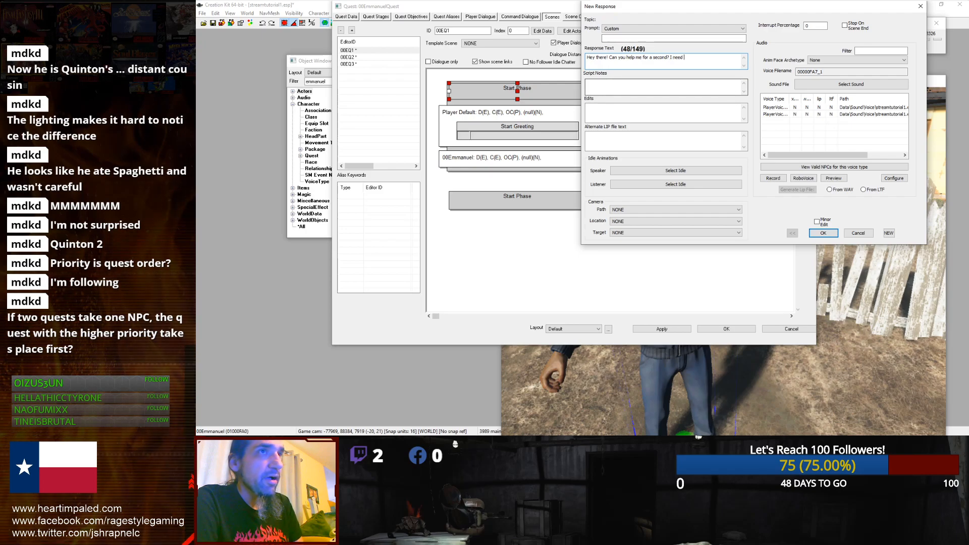
type("a package delivered.")
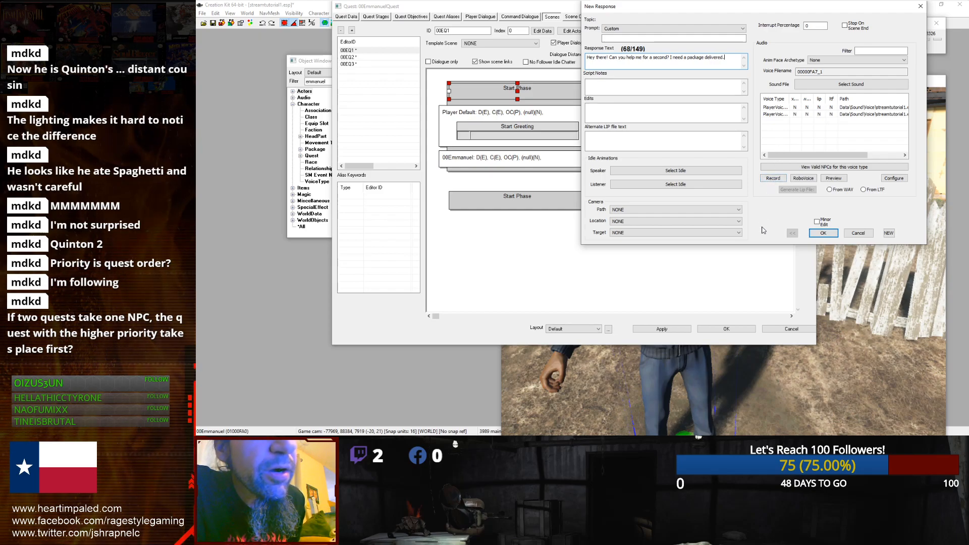
left_click(828, 234)
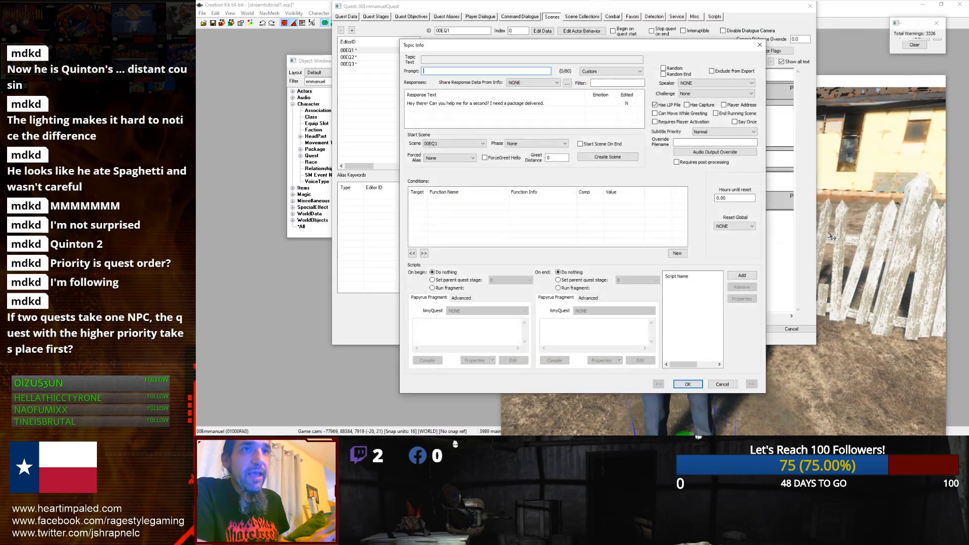
Step: Confirm the greeting topic and save the quest
right_click(503, 211)
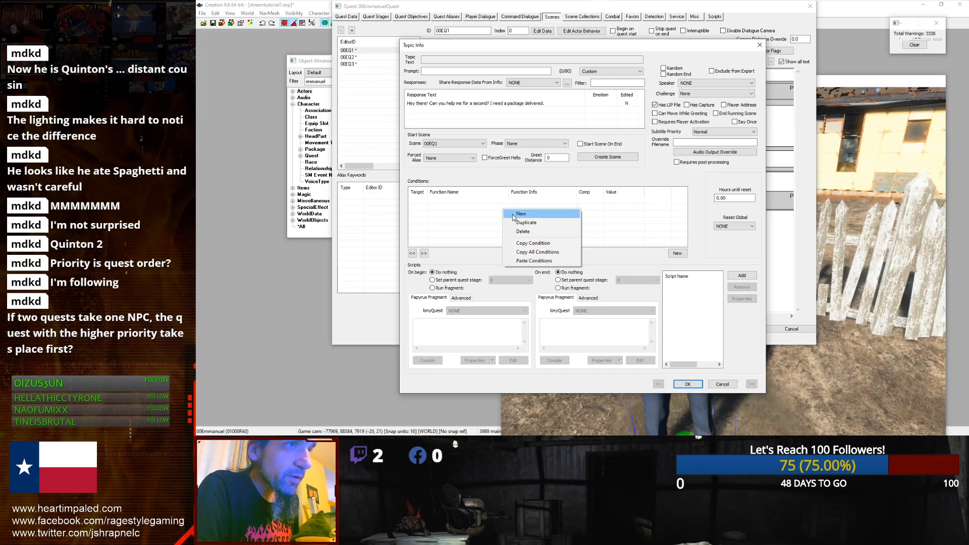
left_click(653, 371)
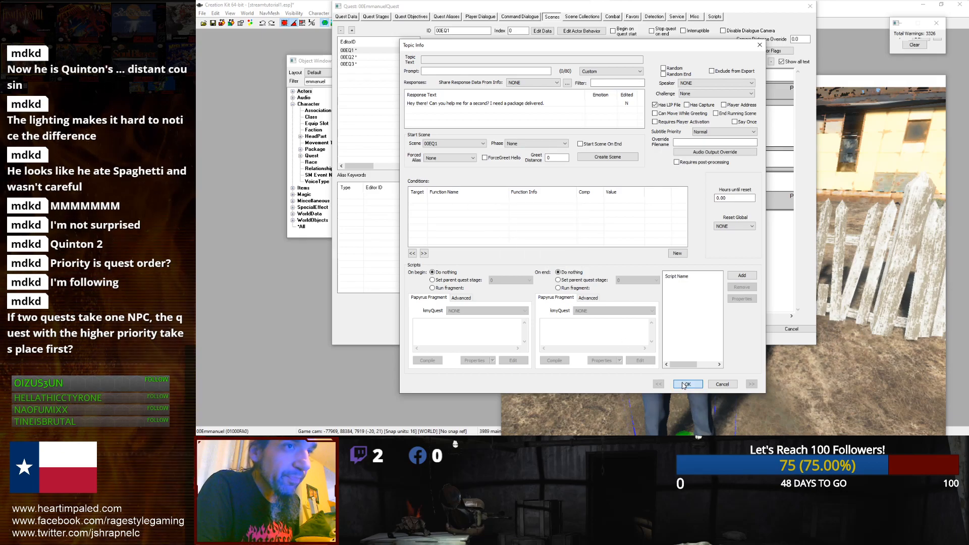
left_click(686, 384)
left_click(700, 339)
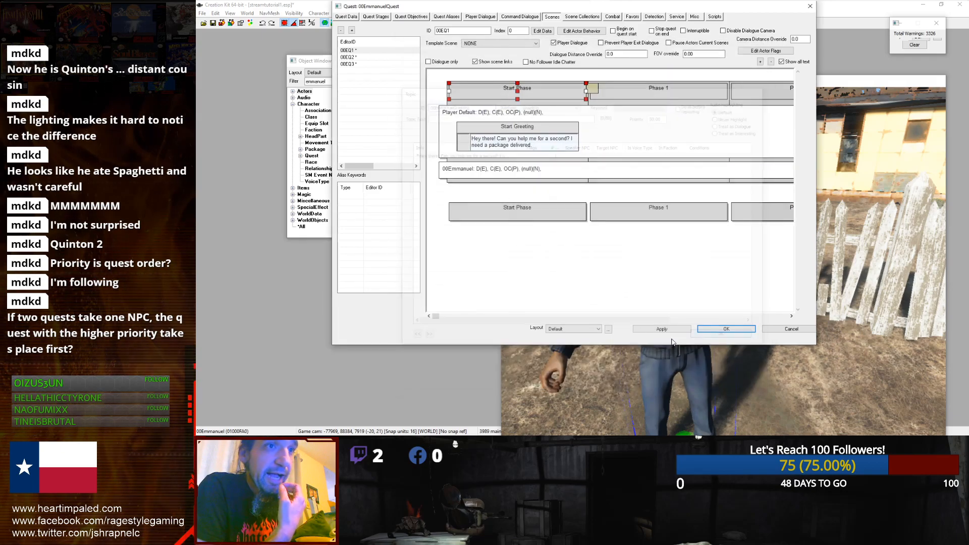
left_click(706, 329)
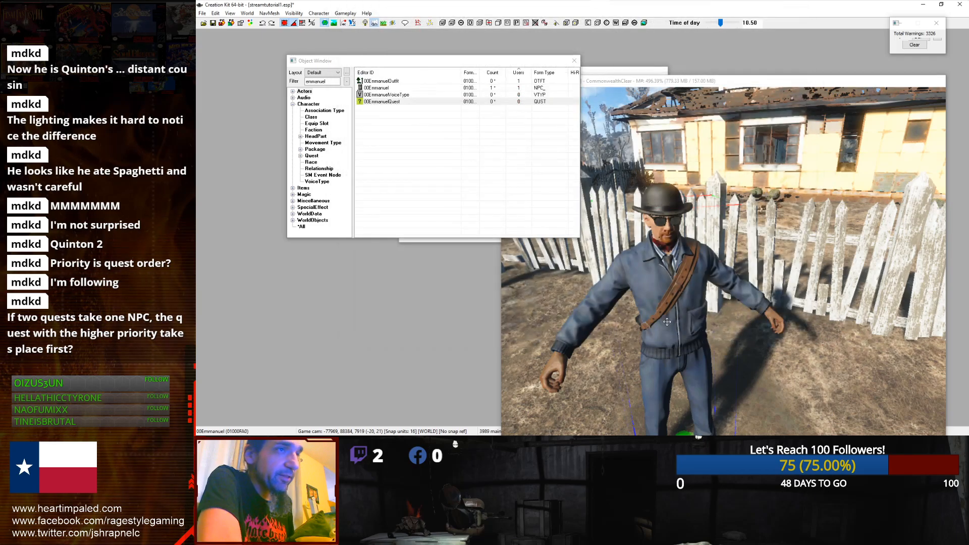
Step: Assign the 00EmmanuelVoiceType voice type to the 00Emmanuel actor
double_click(390, 88)
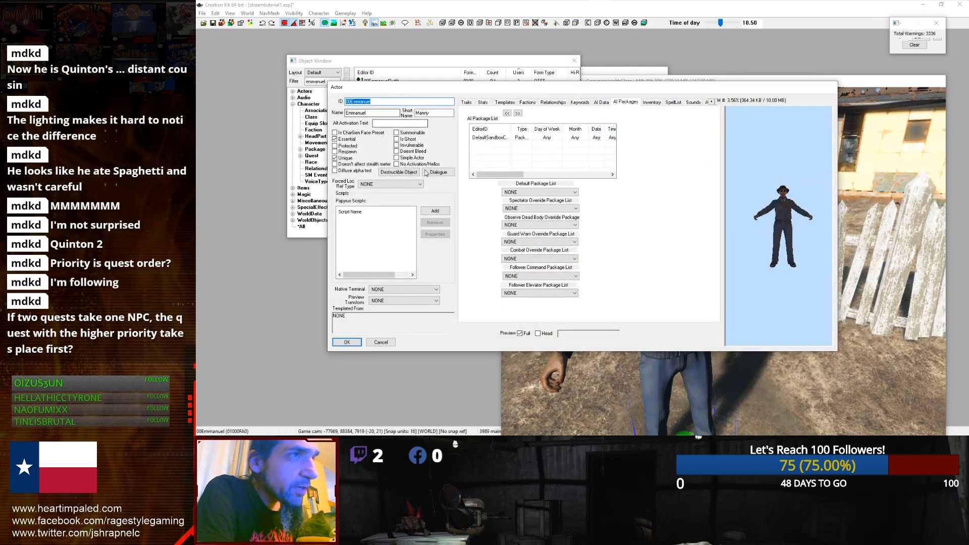
left_click(468, 102)
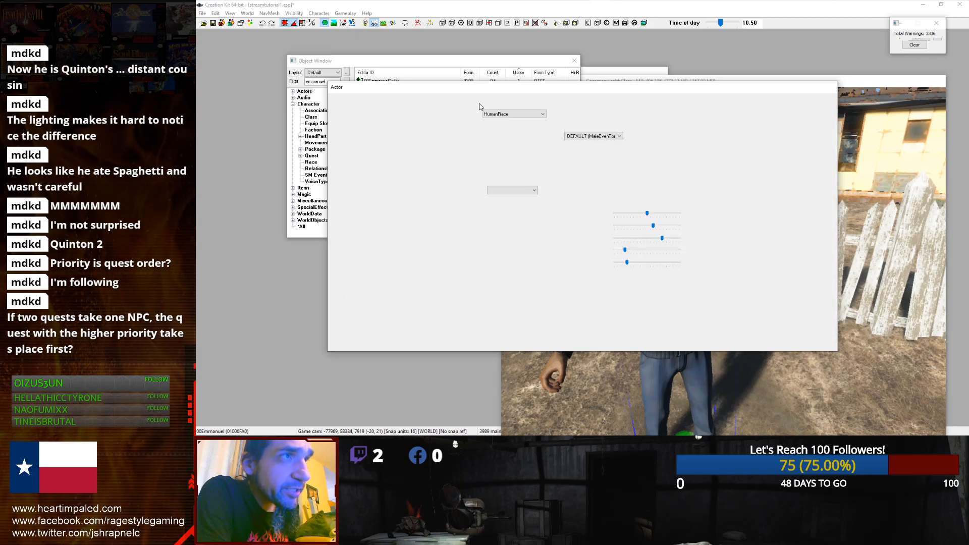
left_click(567, 137)
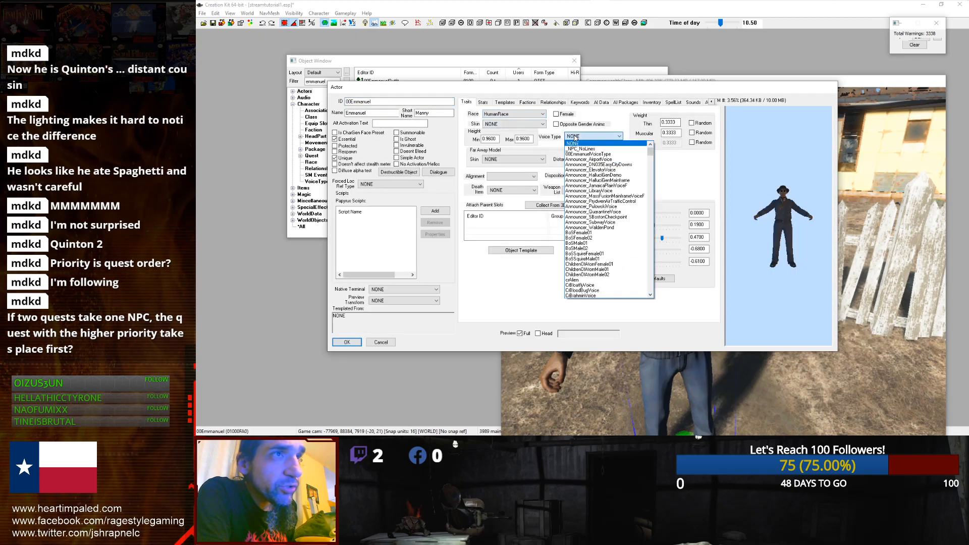
left_click(586, 154)
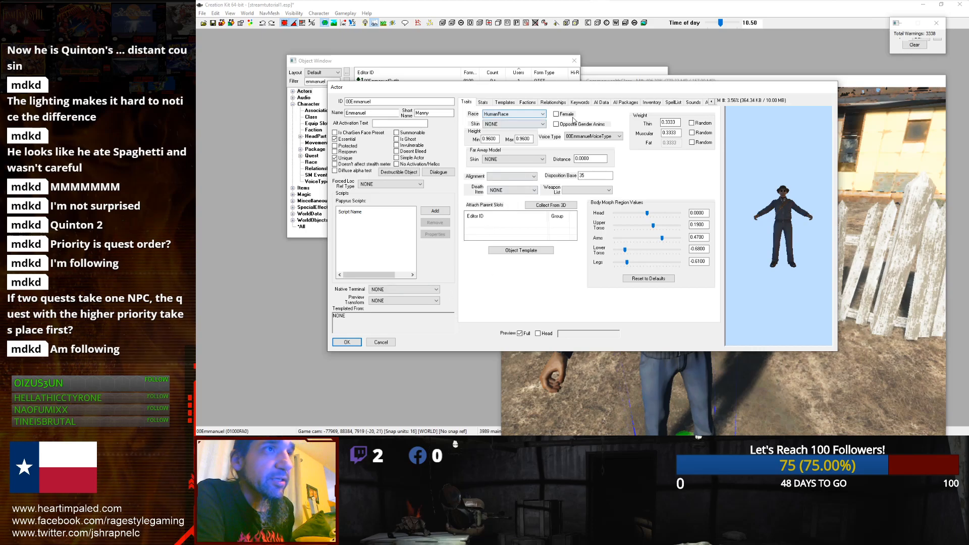
left_click(347, 343)
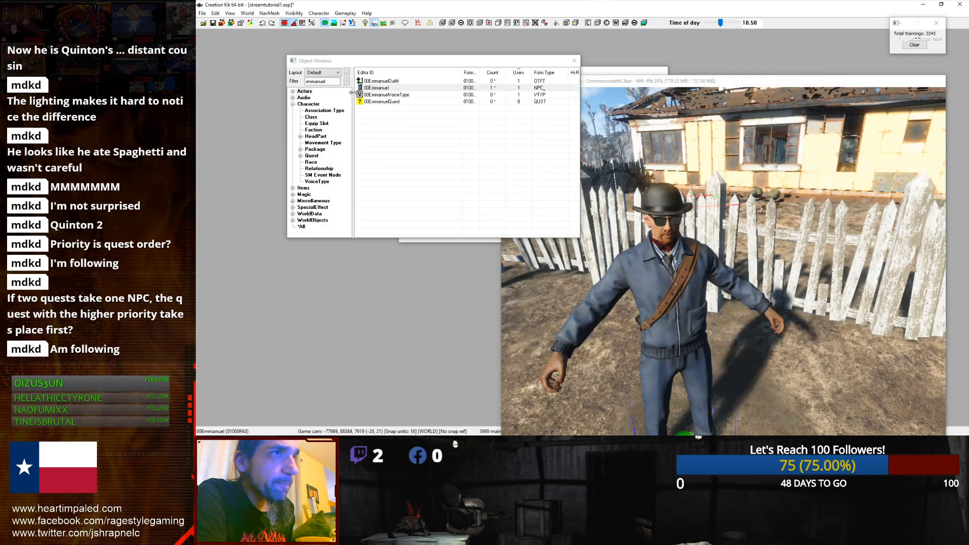
Step: Reopen 00EmmanuelQuest and review the greeting topic's response in the scene
left_click(372, 100)
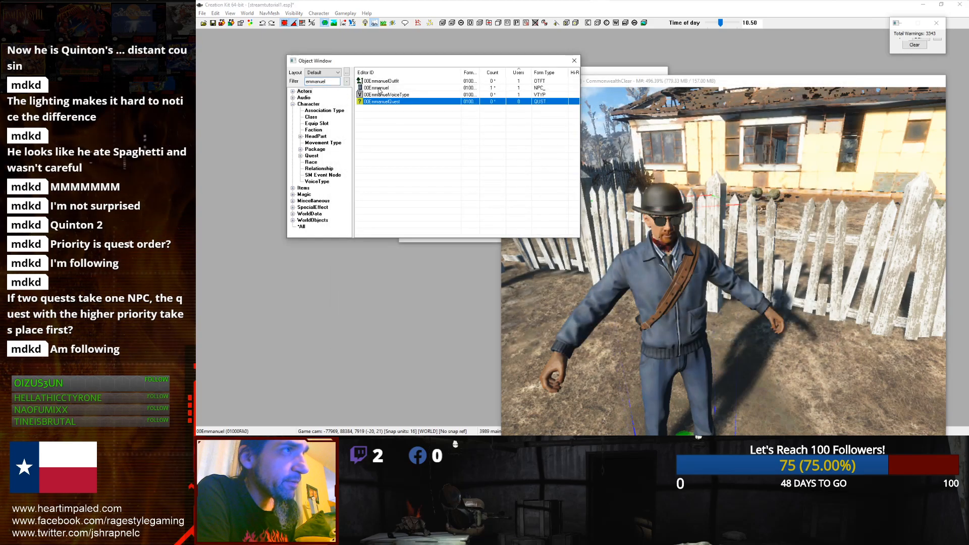
key("Delete")
double_click(363, 103)
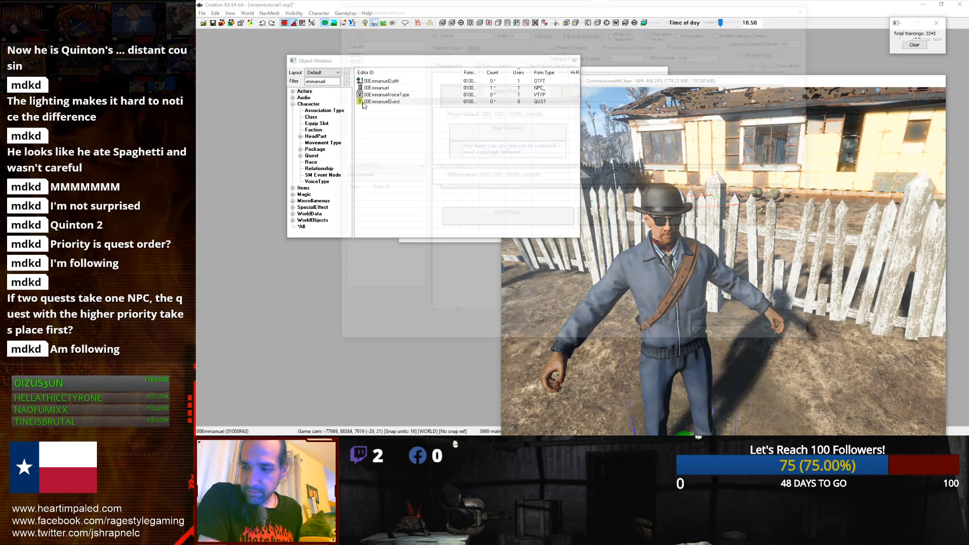
double_click(502, 147)
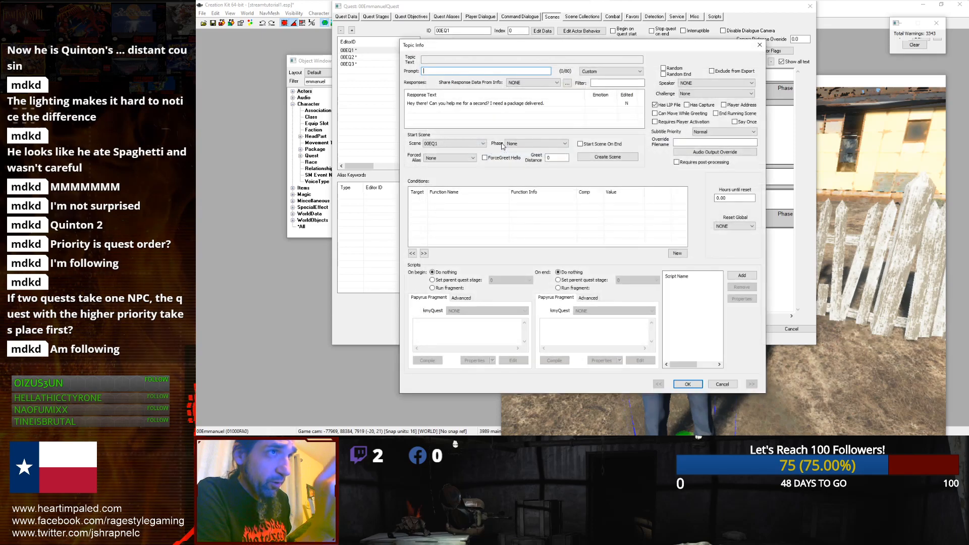
double_click(501, 104)
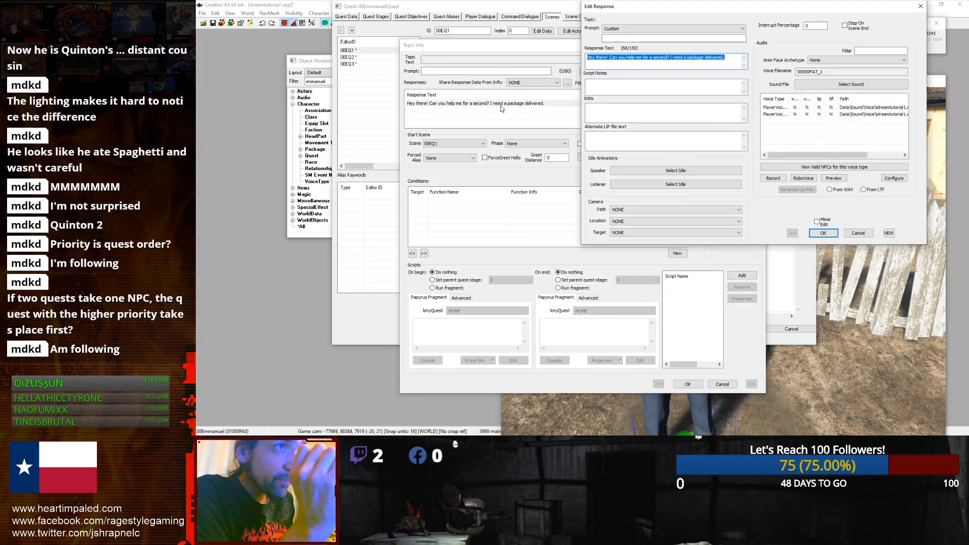
left_click(695, 144)
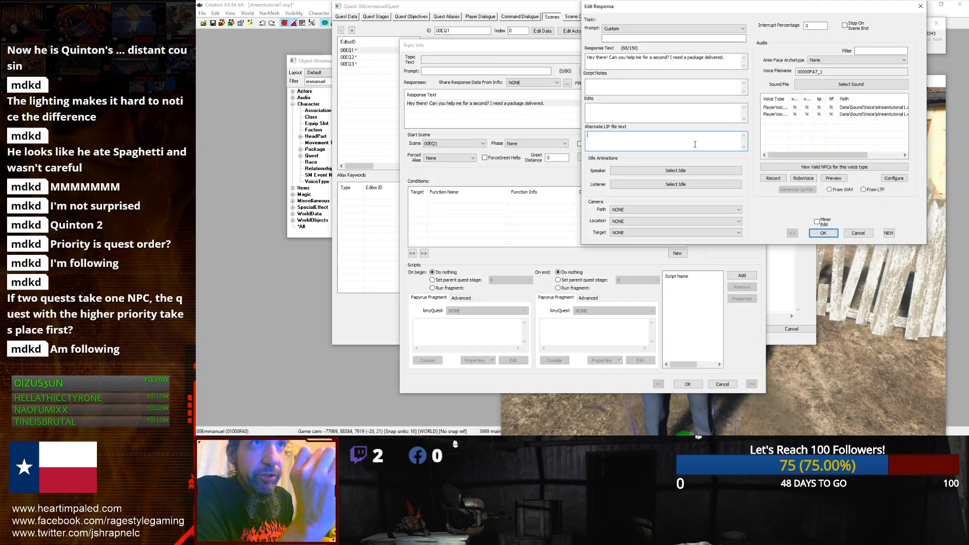
left_click(857, 233)
Step: Add a GetIsVoiceType condition run on the Subject, with 00EmmanuelVoiceType as its voice type parameter, to the greeting topic
right_click(515, 203)
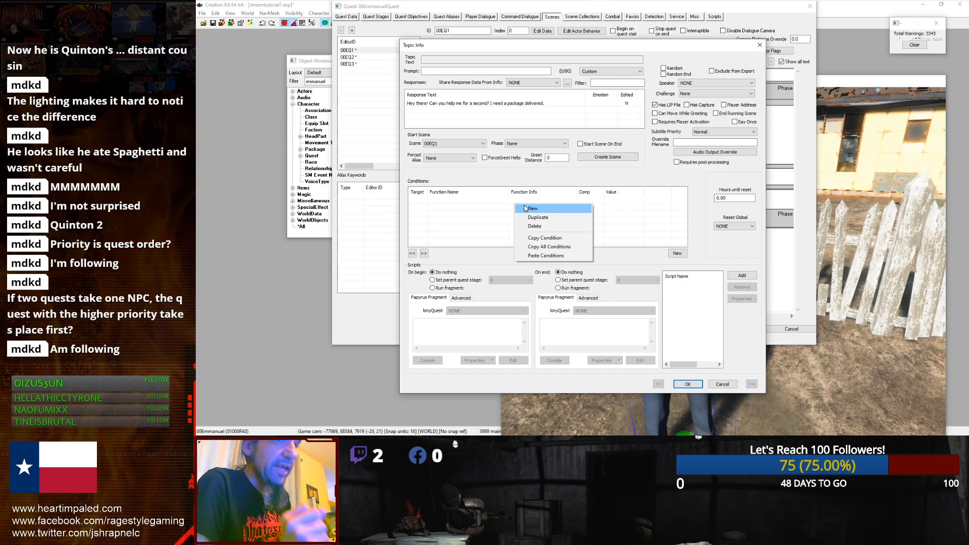
left_click(533, 209)
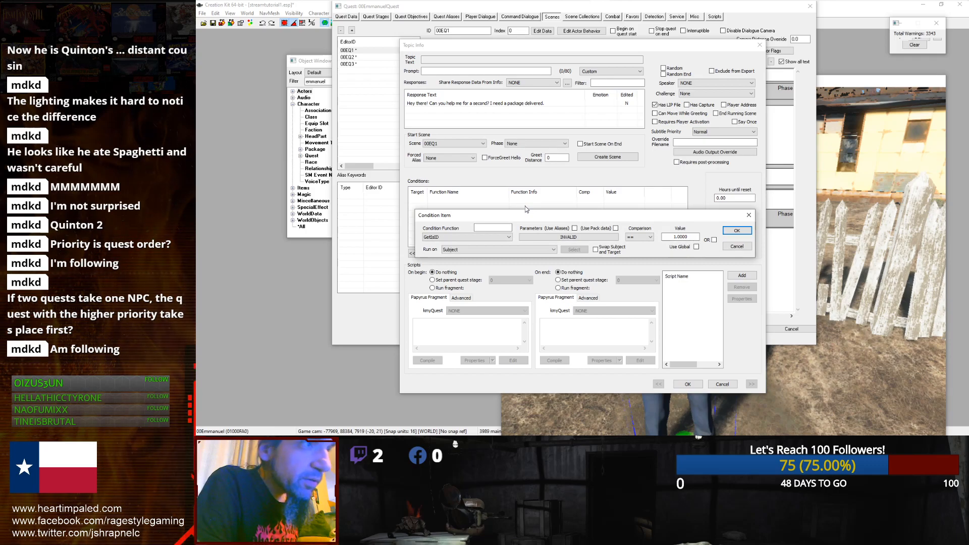
left_click(508, 237)
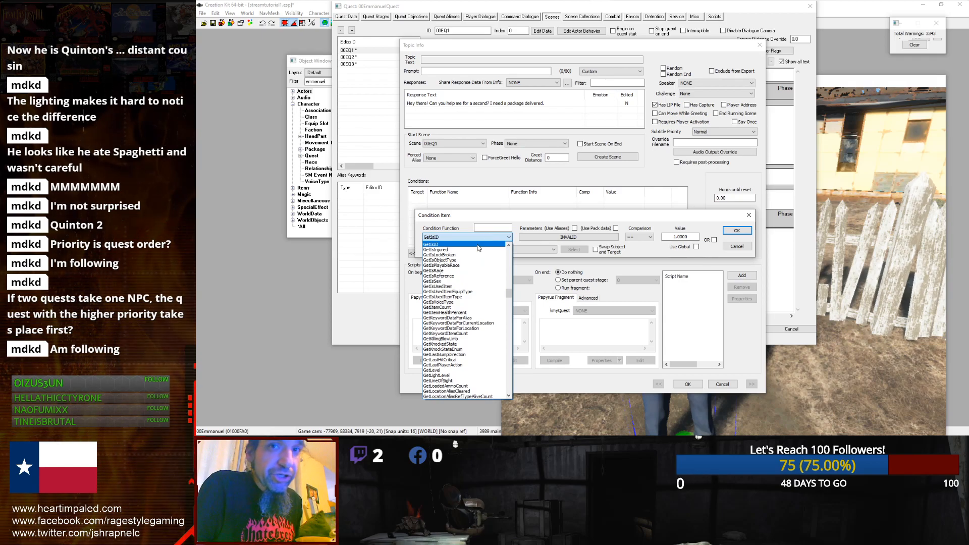
left_click(490, 228)
left_click(482, 229)
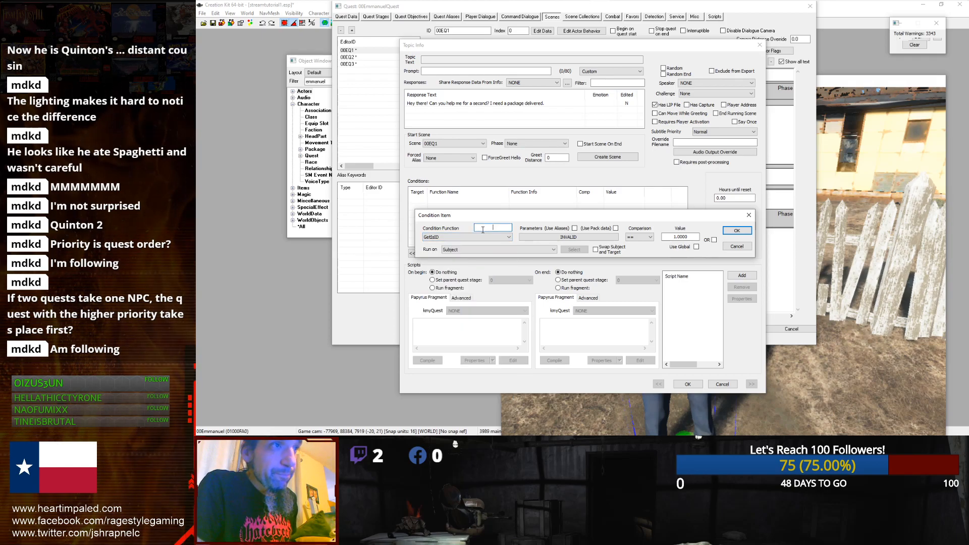
type("voiety")
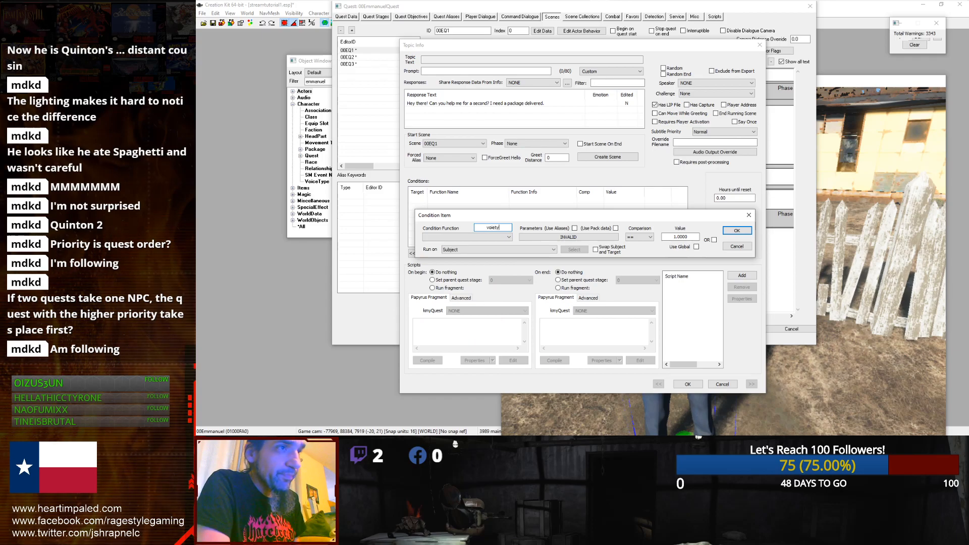
left_click(483, 237)
left_click(484, 237)
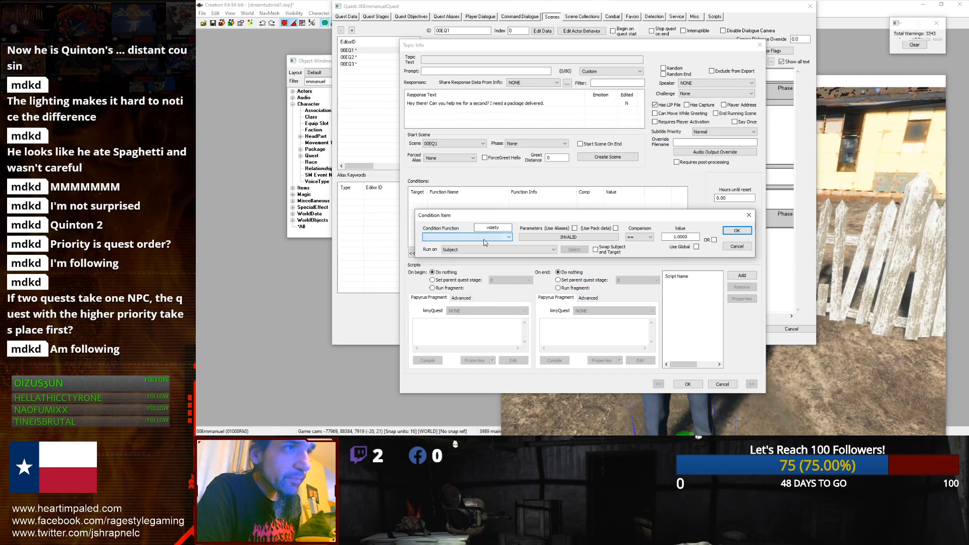
double_click(494, 228)
key("BackSpace")
left_click(472, 250)
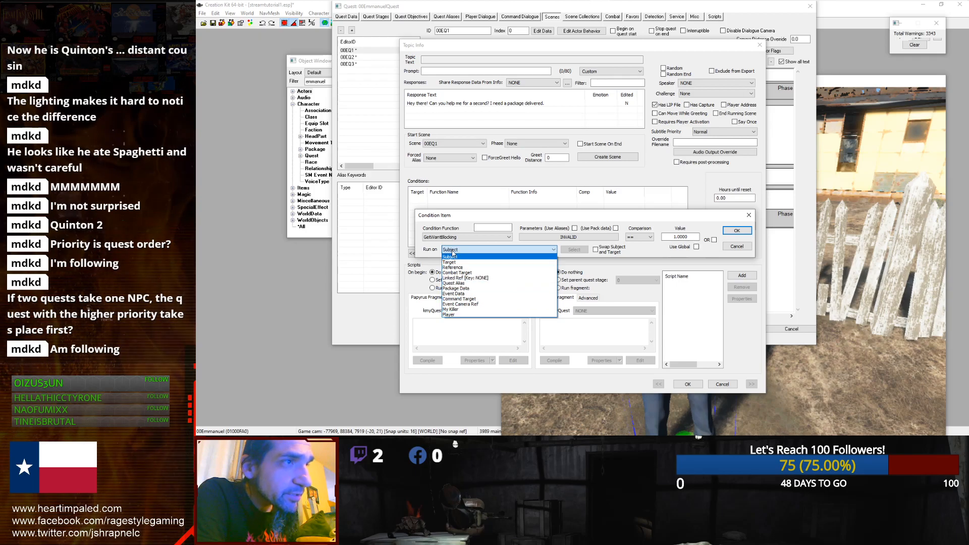
left_click(452, 255)
left_click(499, 229)
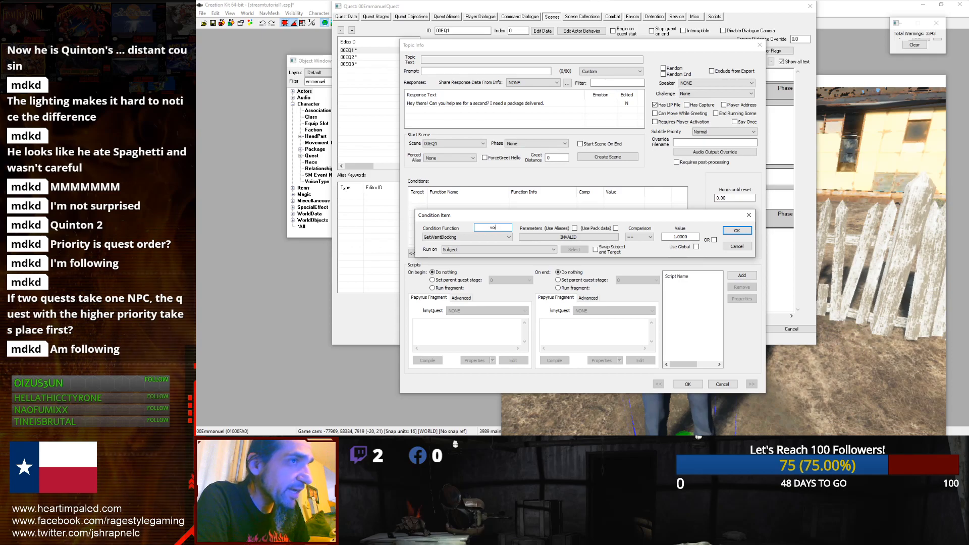
left_click(491, 237)
left_click(472, 244)
left_click(585, 234)
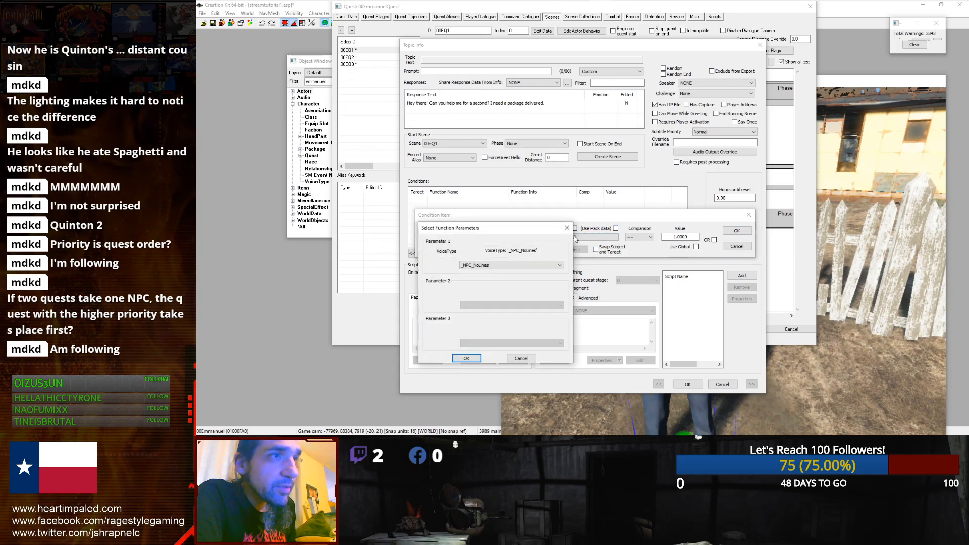
left_click(520, 265)
left_click(499, 278)
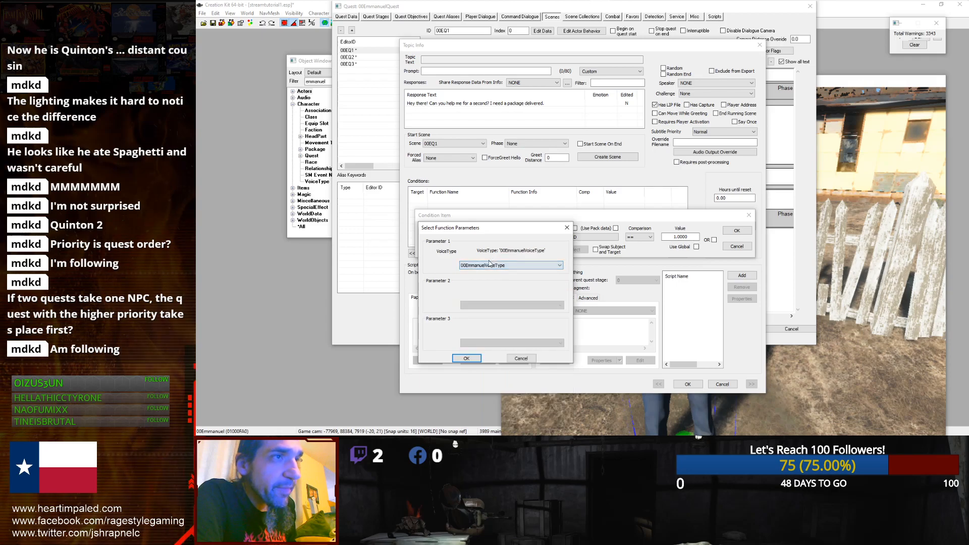
left_click(465, 359)
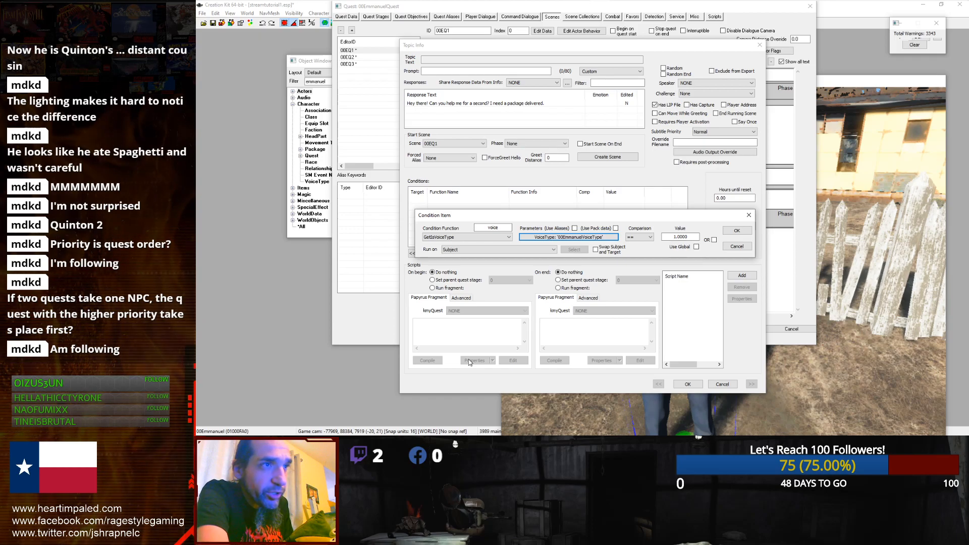
left_click(738, 232)
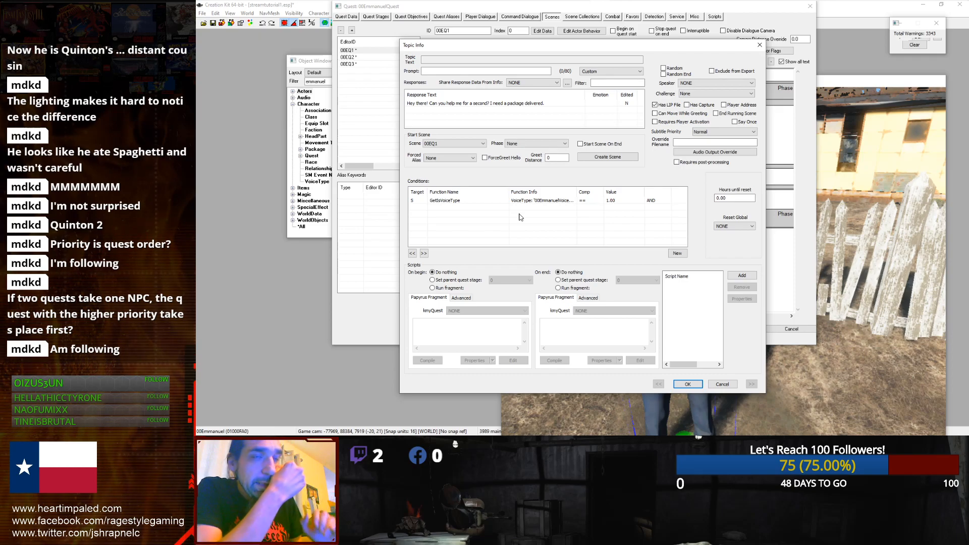
Step: Confirm the greeting topic and close the 00EmmanuelQuest window
left_click(688, 385)
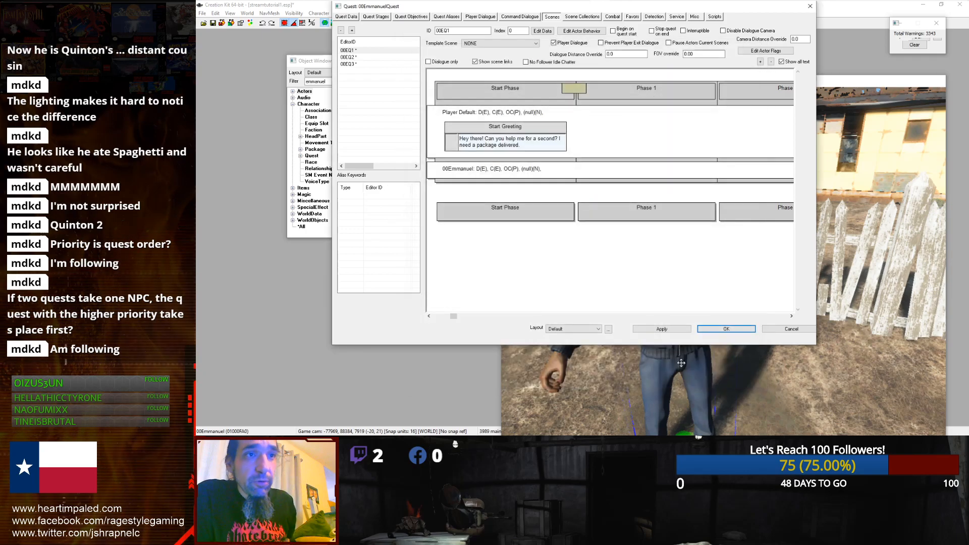
left_click(707, 333)
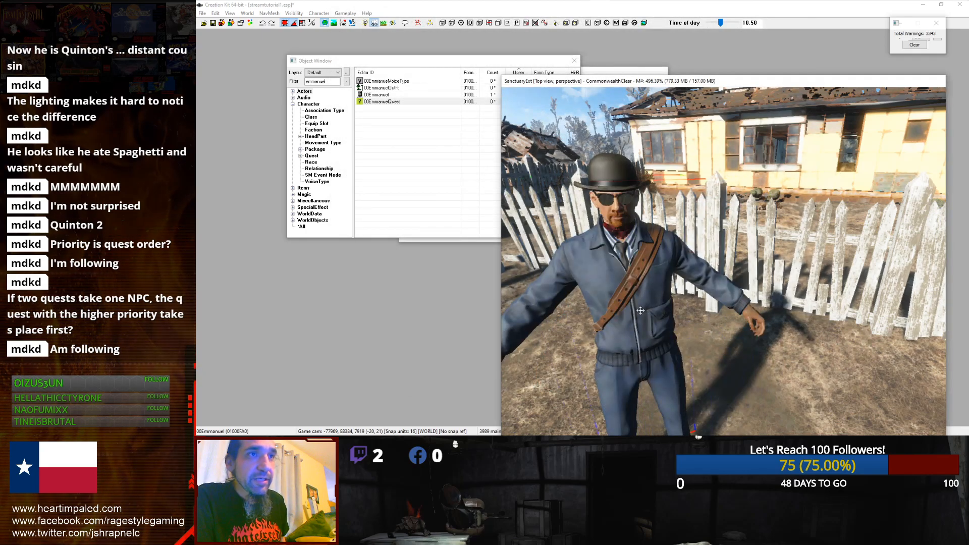
scroll(590, 296, "up", 4)
scroll(590, 295, "down", 2)
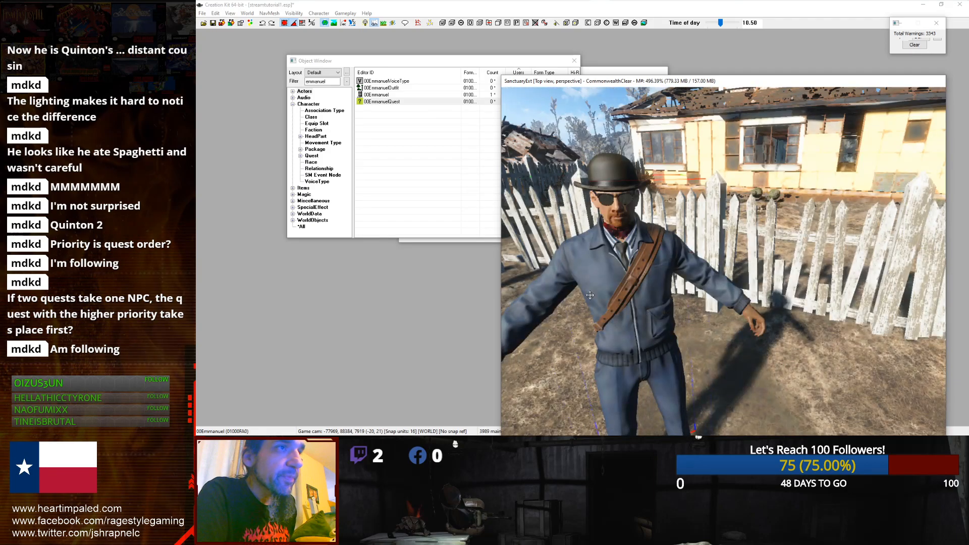
Step: Reopen 00EmmanuelQuest and check the greeting topic's GetIsVoiceType condition in the scene
left_click(403, 105)
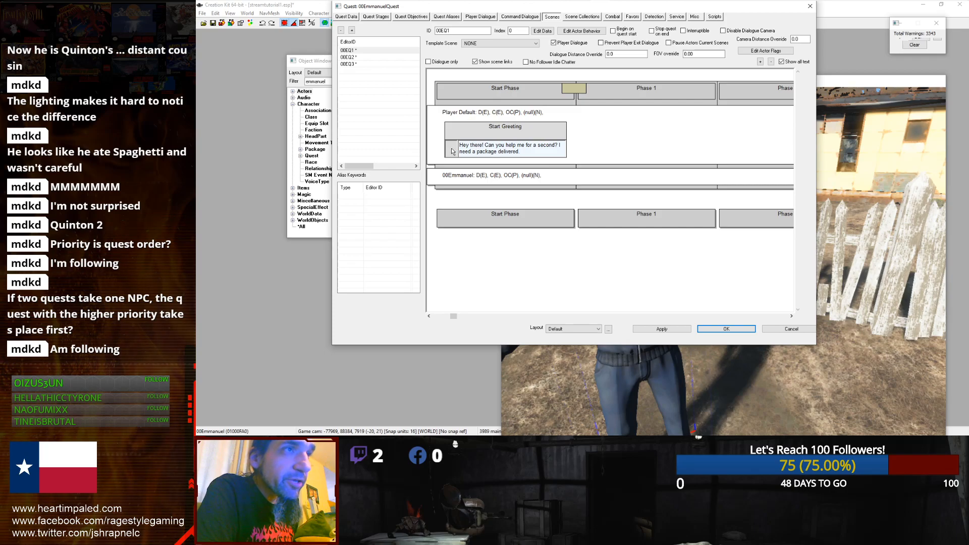
double_click(470, 147)
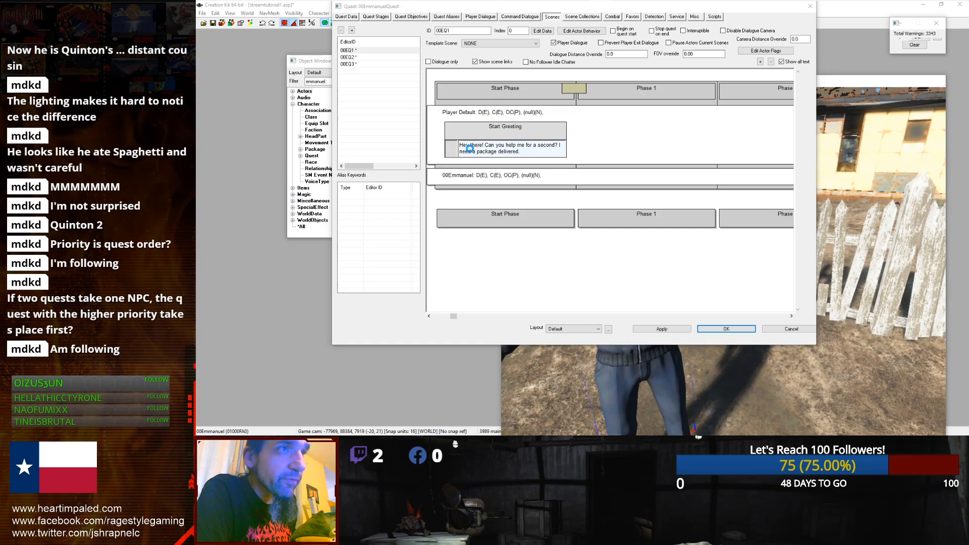
left_click(464, 201)
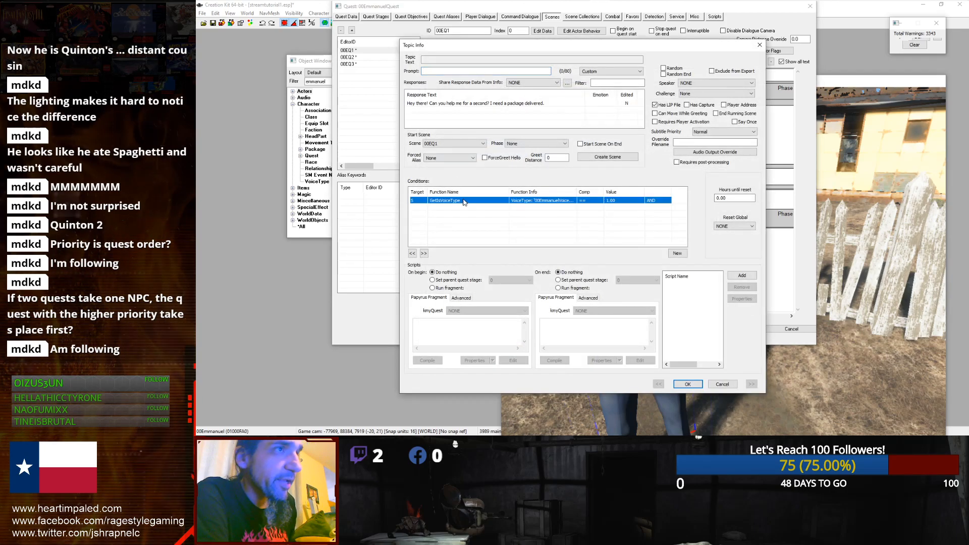
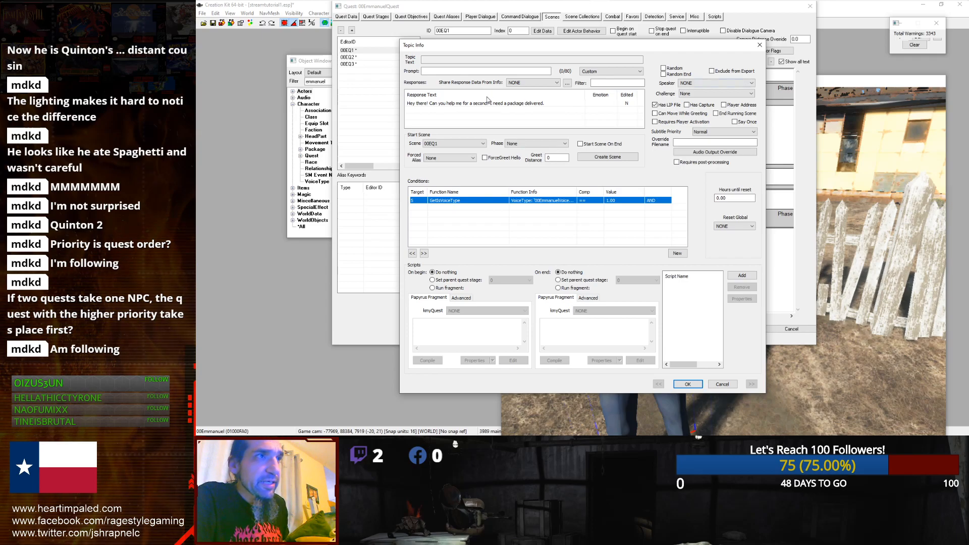
Step: Open the greeting response for editing and try to record its voice line
double_click(428, 104)
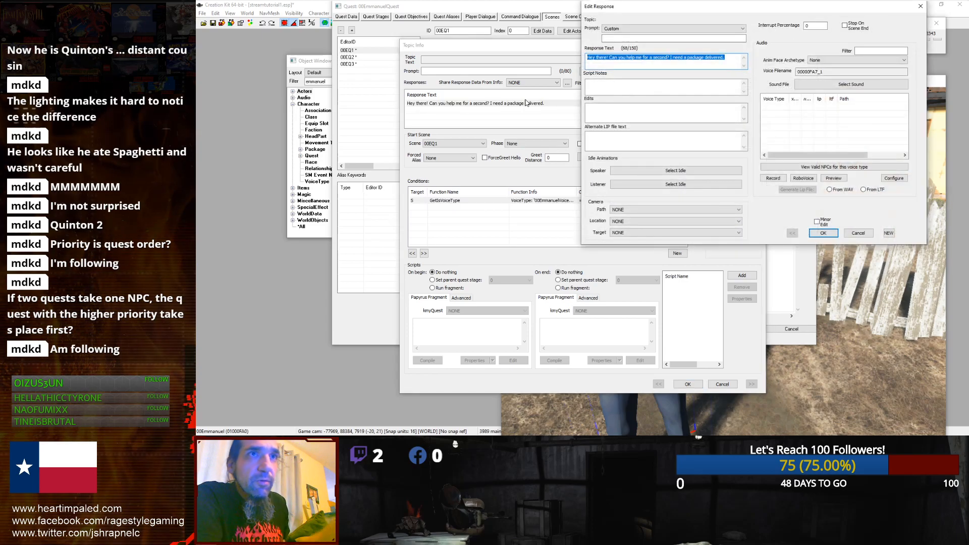
left_click(781, 124)
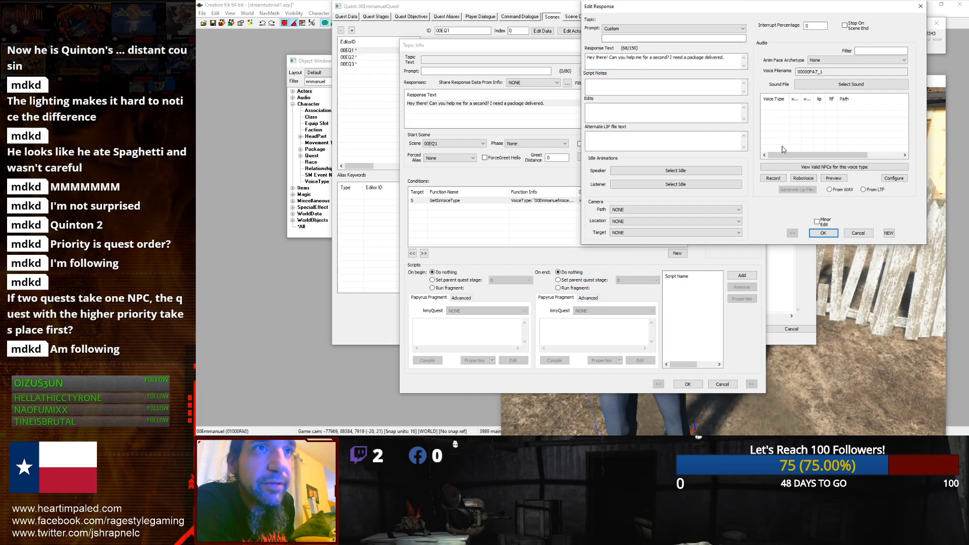
left_click(771, 179)
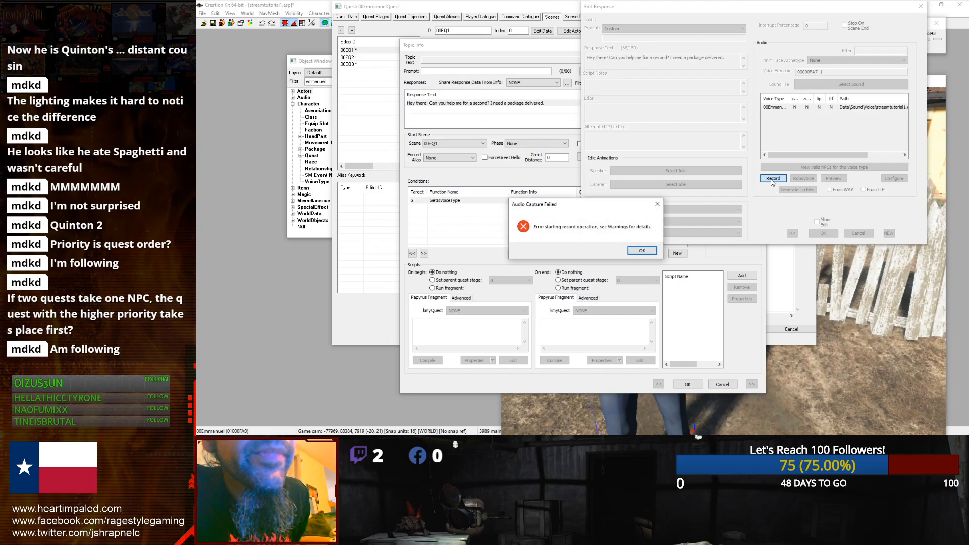
left_click(636, 252)
Step: Record the voice line for the 00EmmanuelVoiceType entry, play it back and save it
left_click(794, 108)
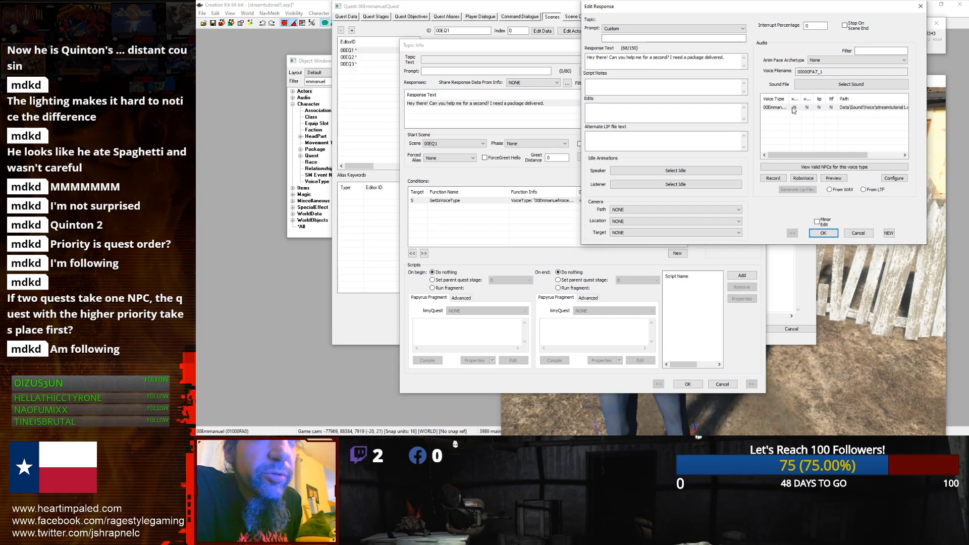
left_click(773, 178)
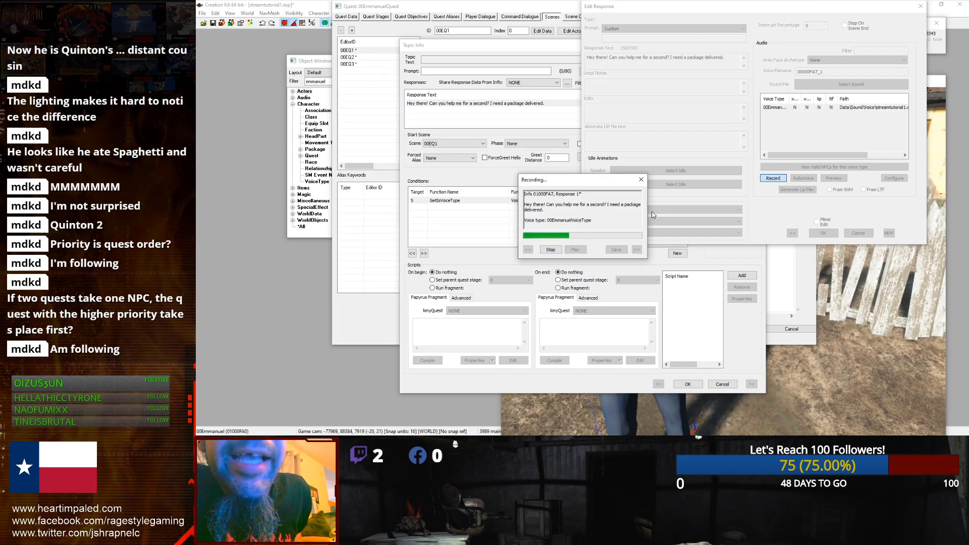
left_click(550, 249)
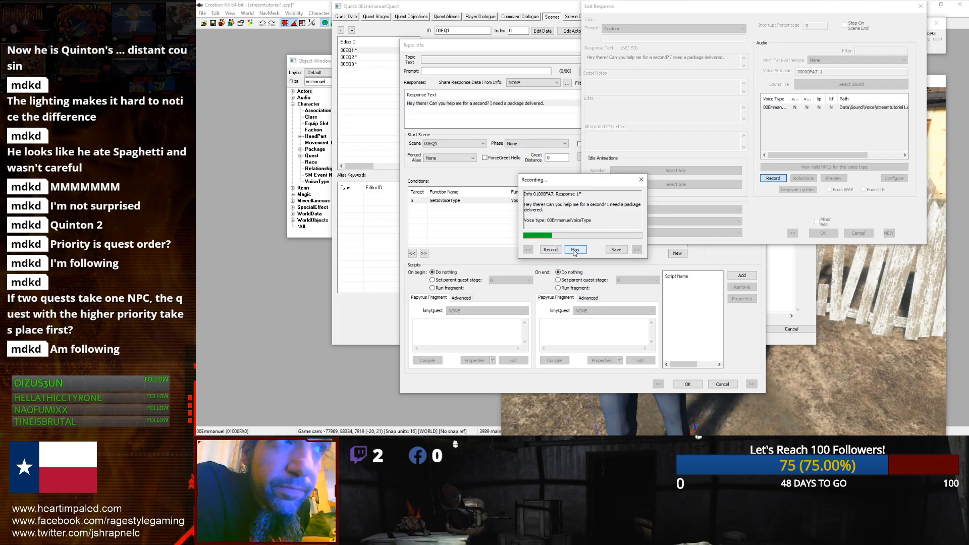
left_click(575, 250)
left_click(611, 249)
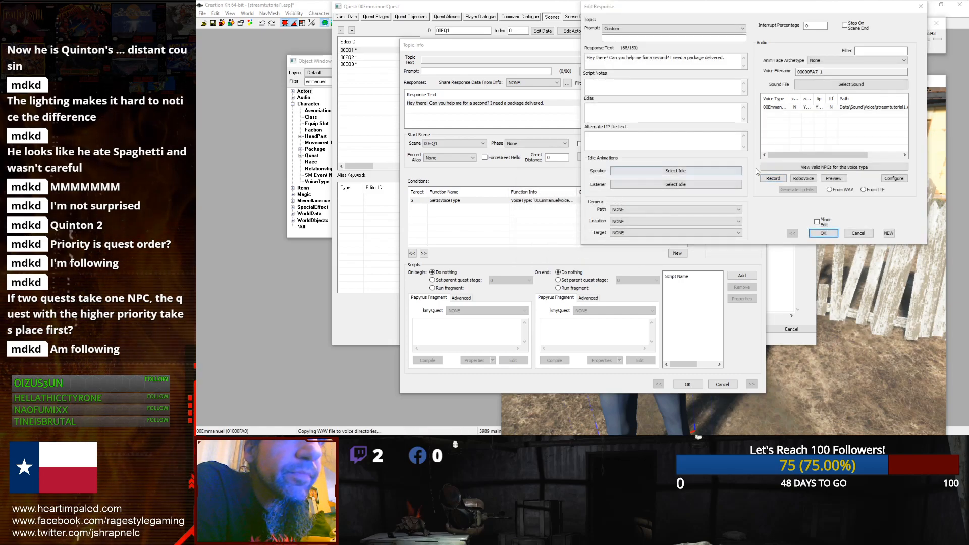
Step: Preview the recorded voice line, then confirm the response, topic info and quest dialogs
double_click(797, 108)
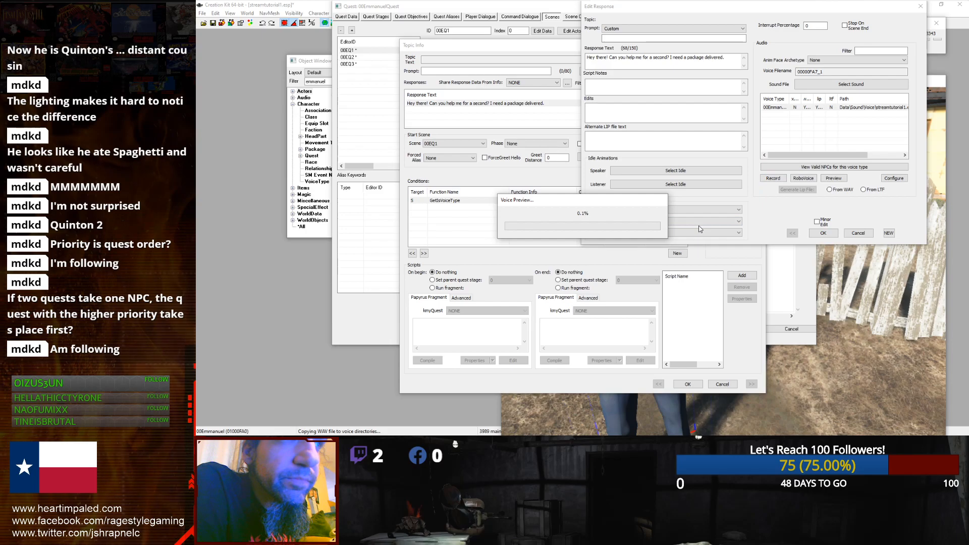
left_click(831, 233)
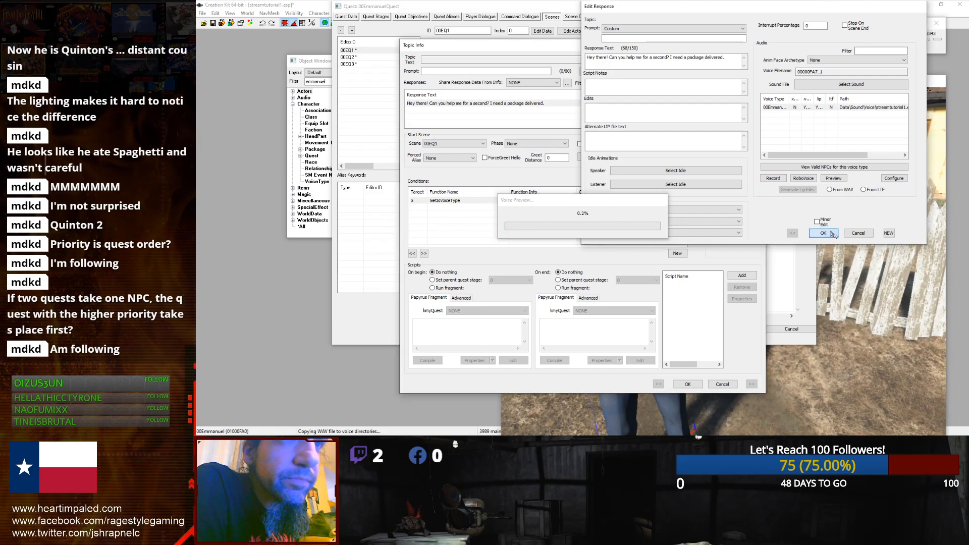
double_click(511, 104)
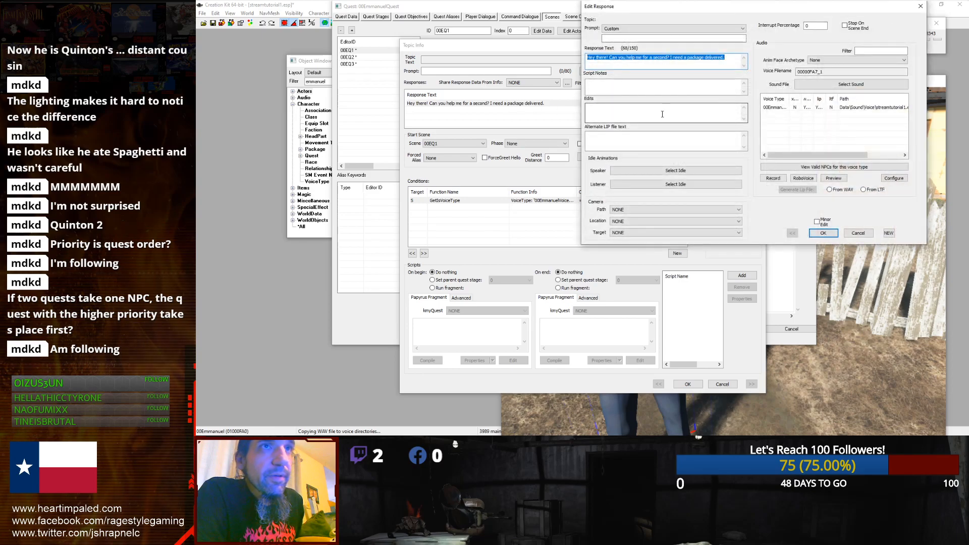
double_click(807, 108)
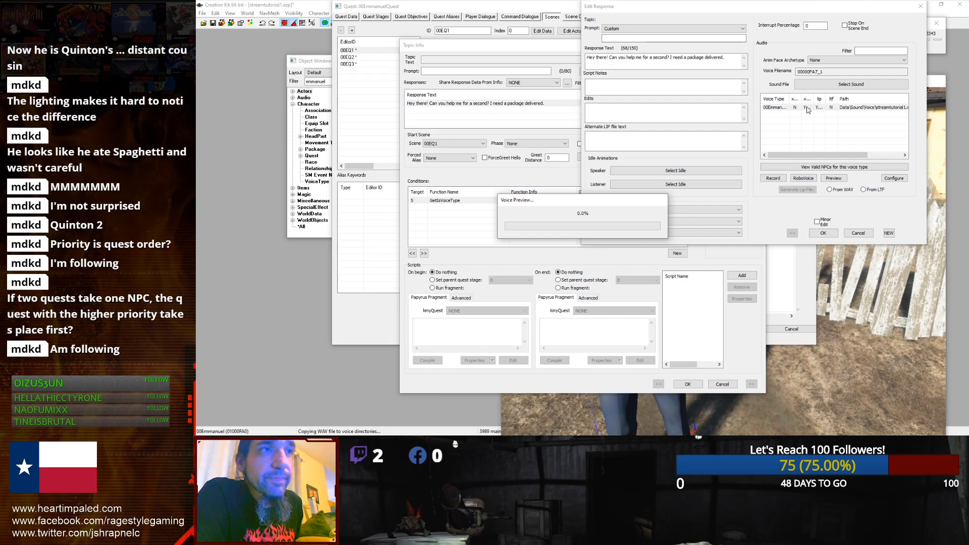
left_click(813, 233)
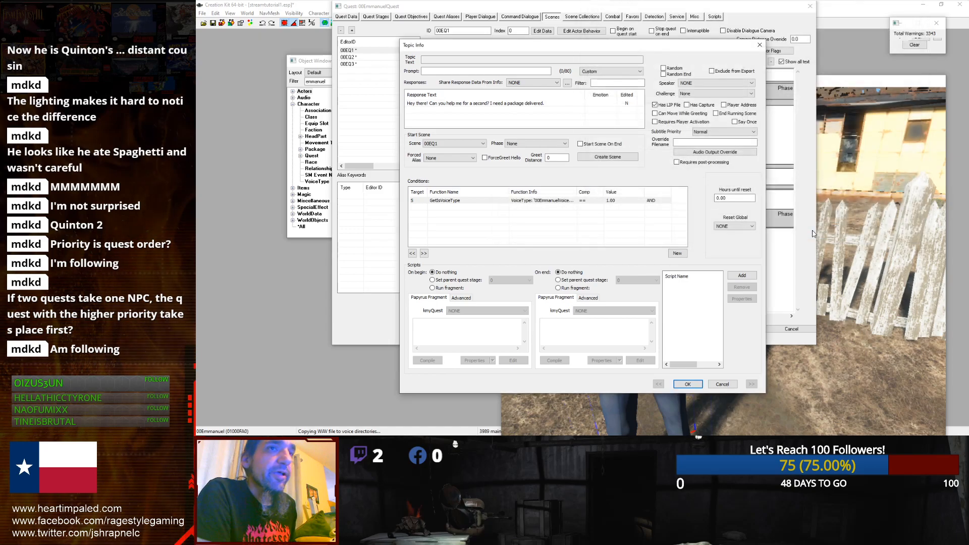
left_click(688, 384)
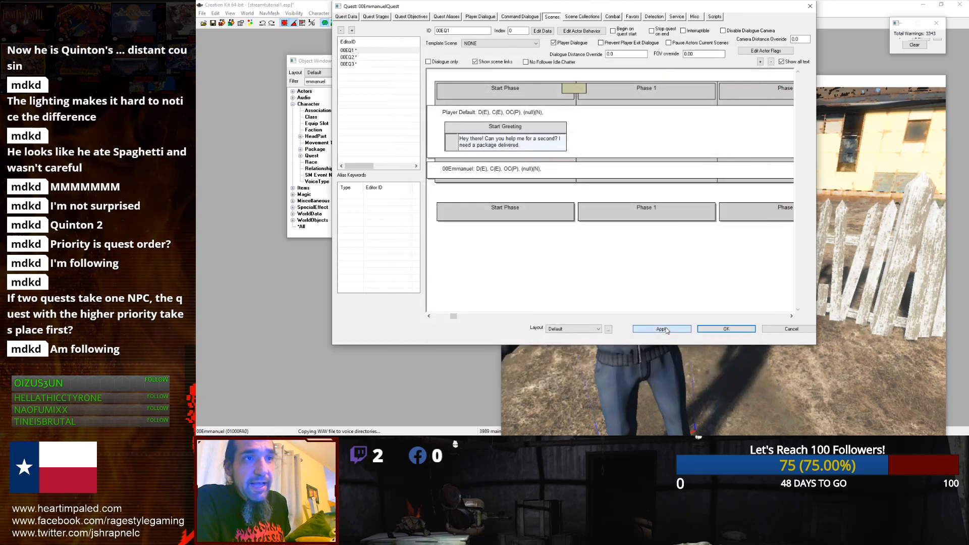
left_click(715, 330)
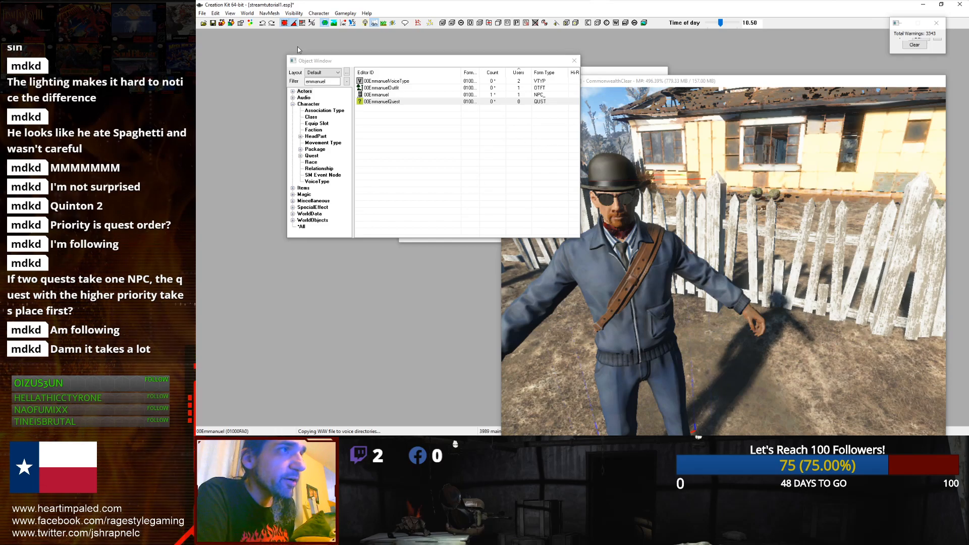
Step: Reopen 00EmmanuelQuest and open the greeting response in its scene for editing
left_click(370, 103)
double_click(370, 102)
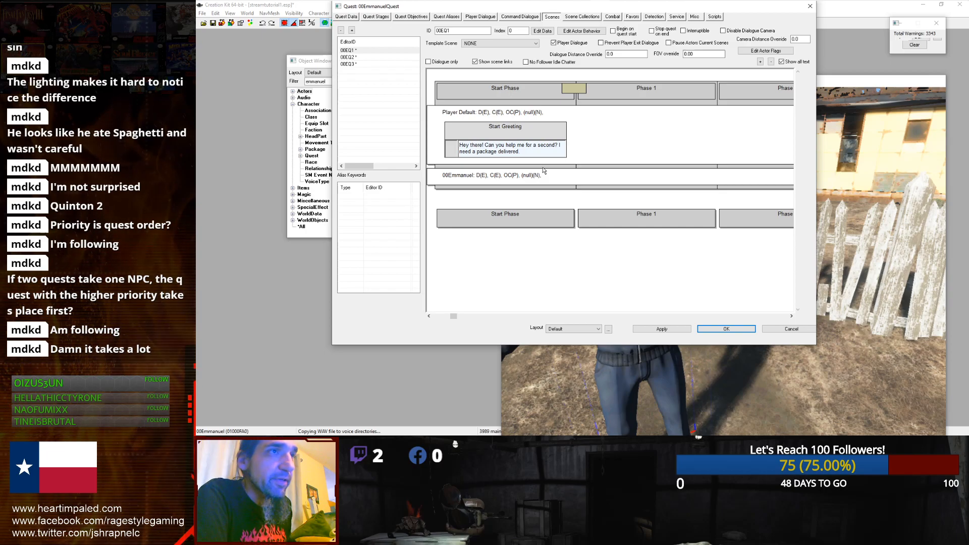
double_click(534, 149)
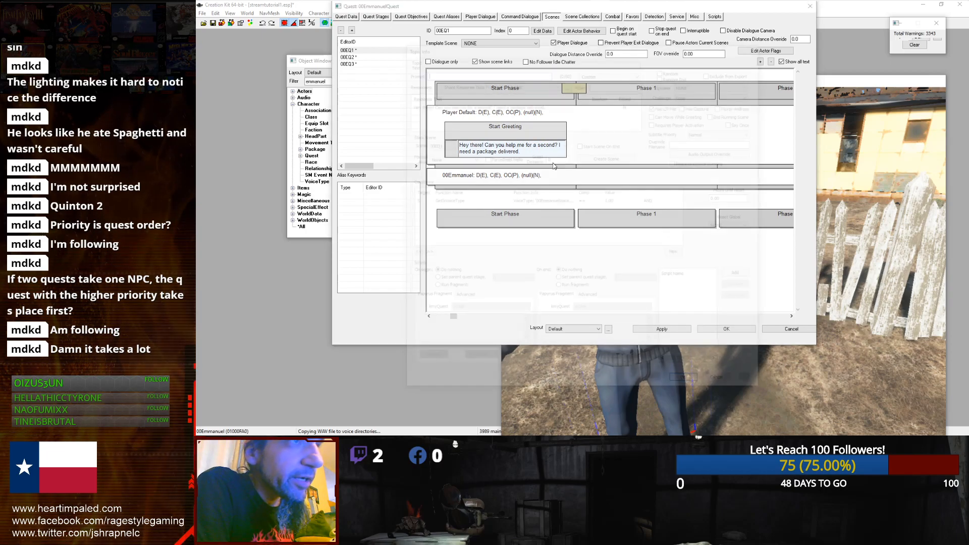
double_click(506, 105)
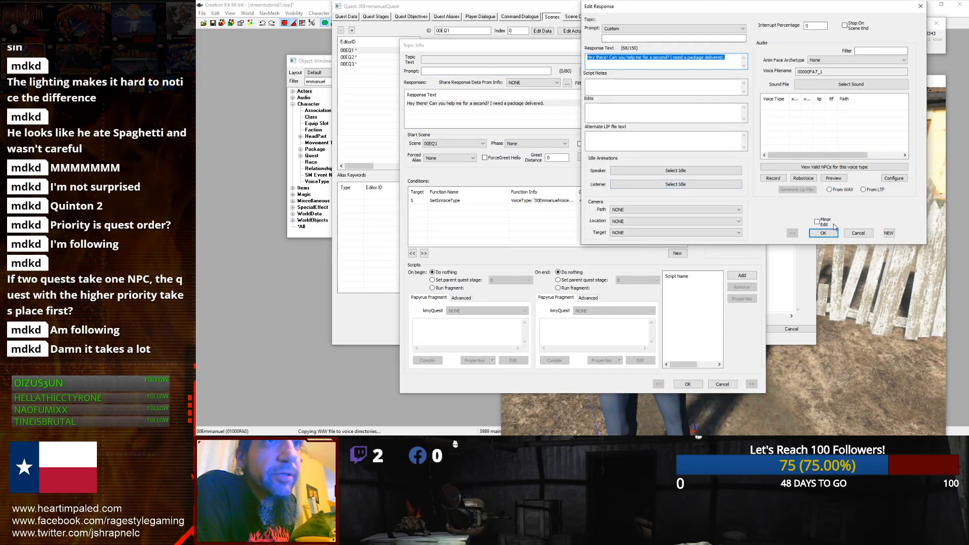
left_click(825, 233)
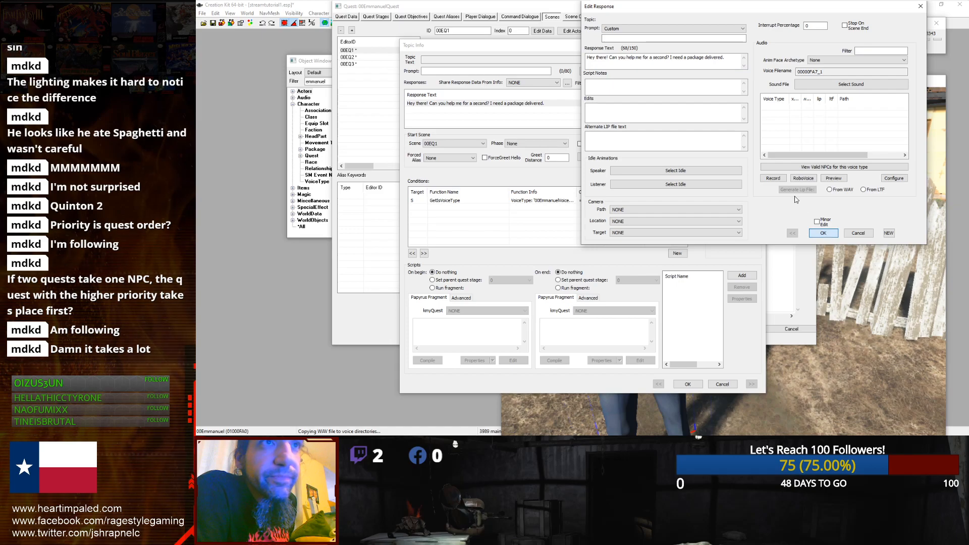
Step: Try to record the voice line again, then confirm the response and topic info dialogs
left_click(773, 178)
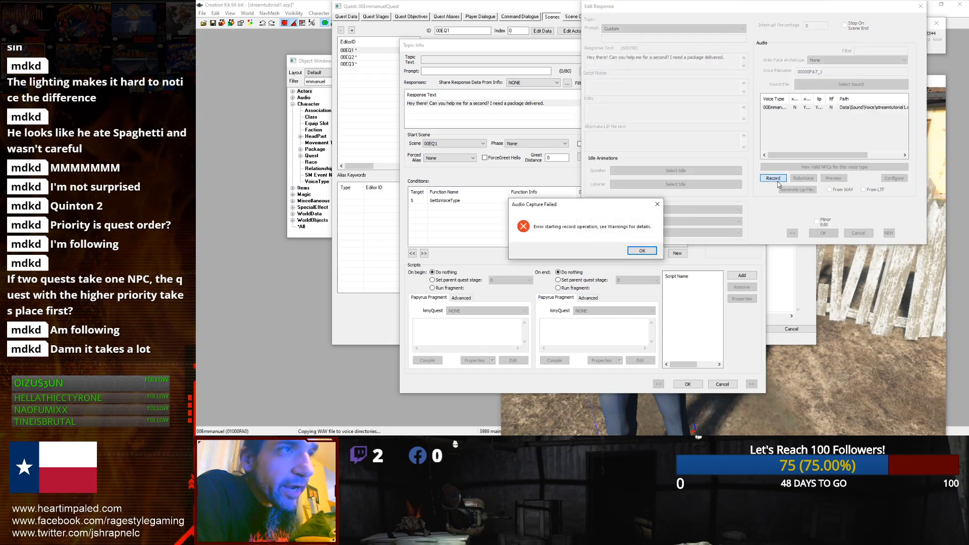
left_click(631, 253)
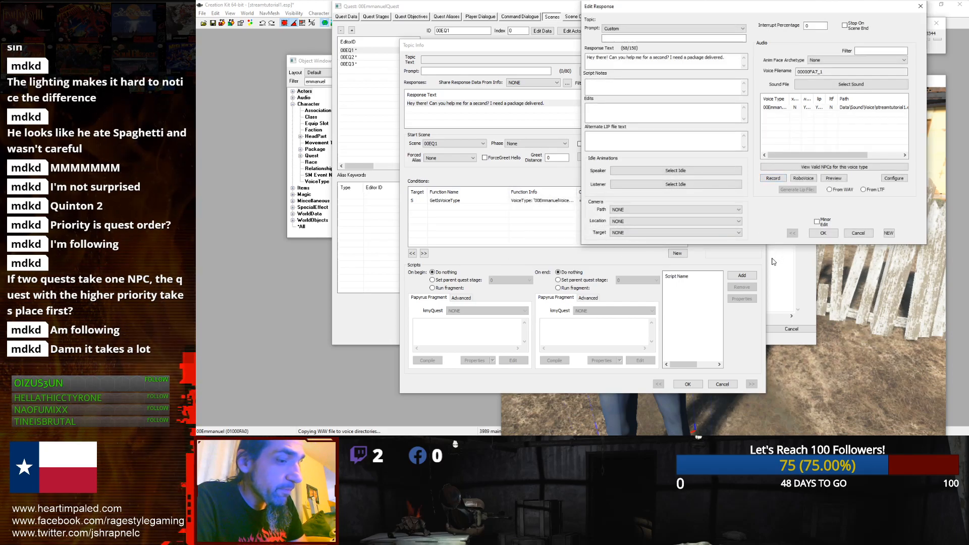
left_click(816, 233)
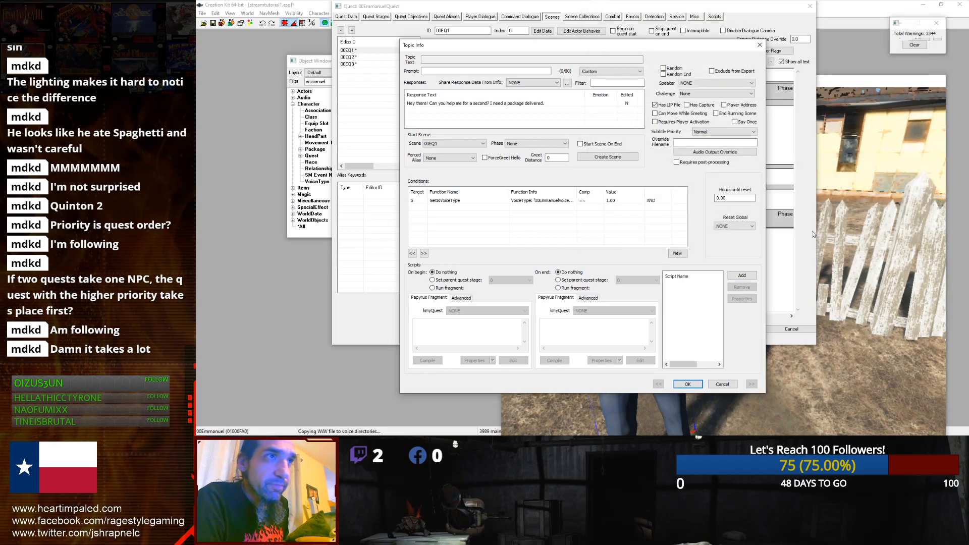
left_click(681, 384)
Step: Add a Dialogue action on the 00Emmanuel row with Face Target and Headtrack Player, actor Player Default
right_click(614, 173)
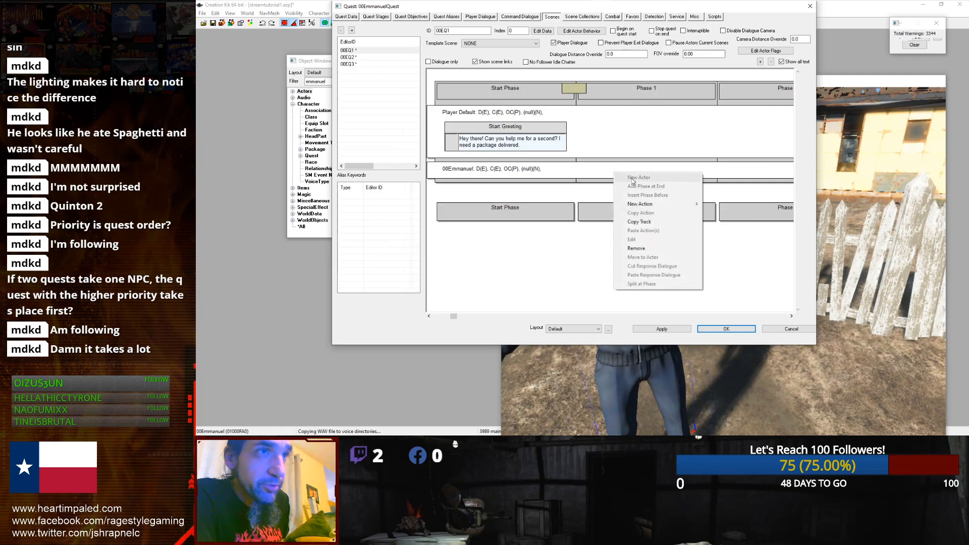
mouse_move(632, 205)
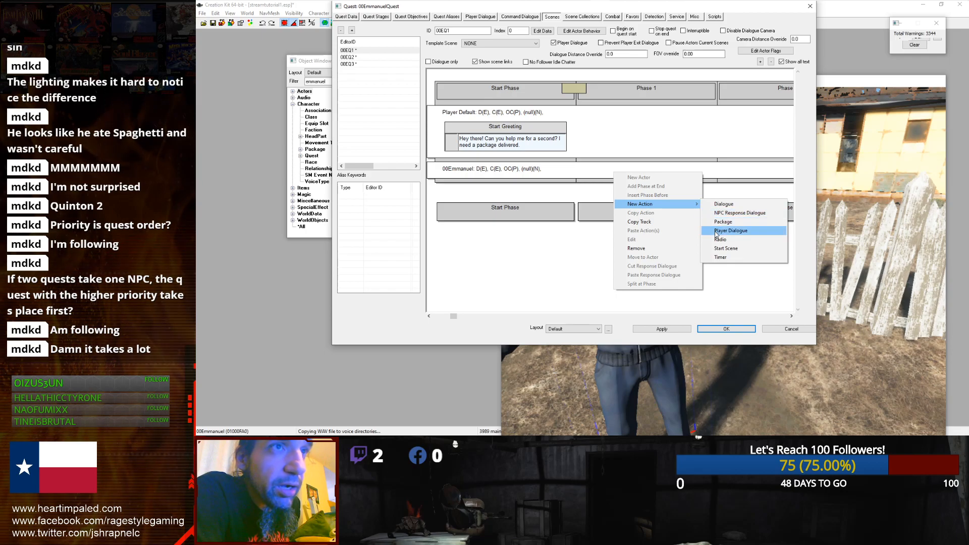
left_click(724, 205)
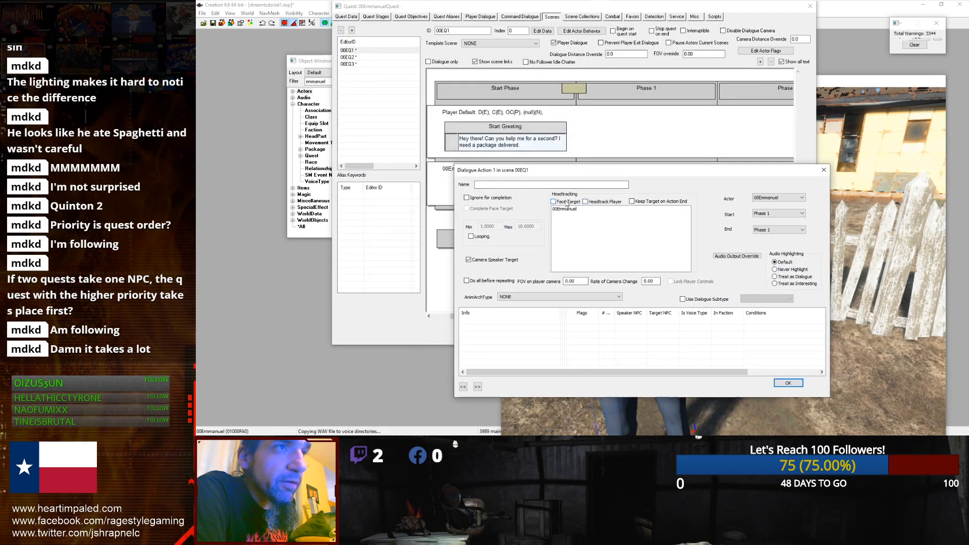
left_click(589, 201)
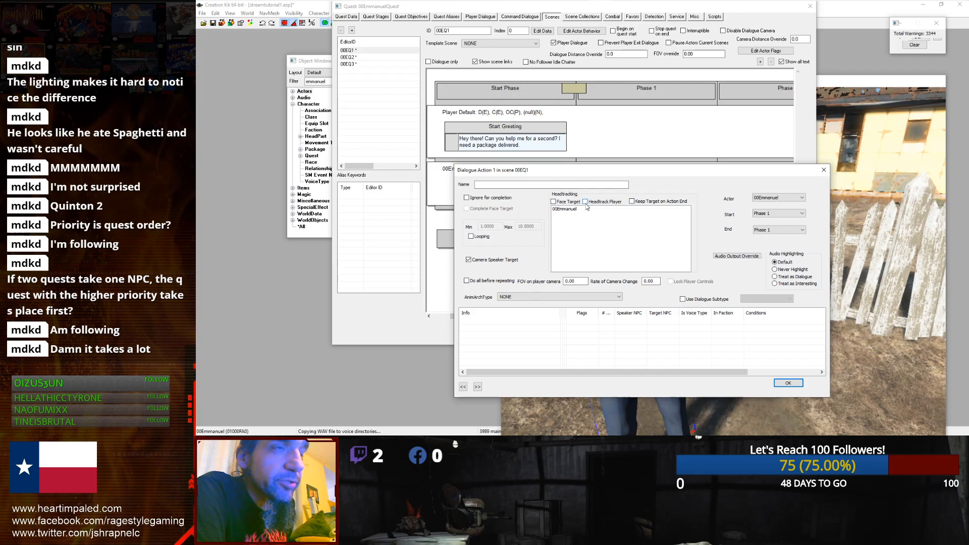
left_click(554, 202)
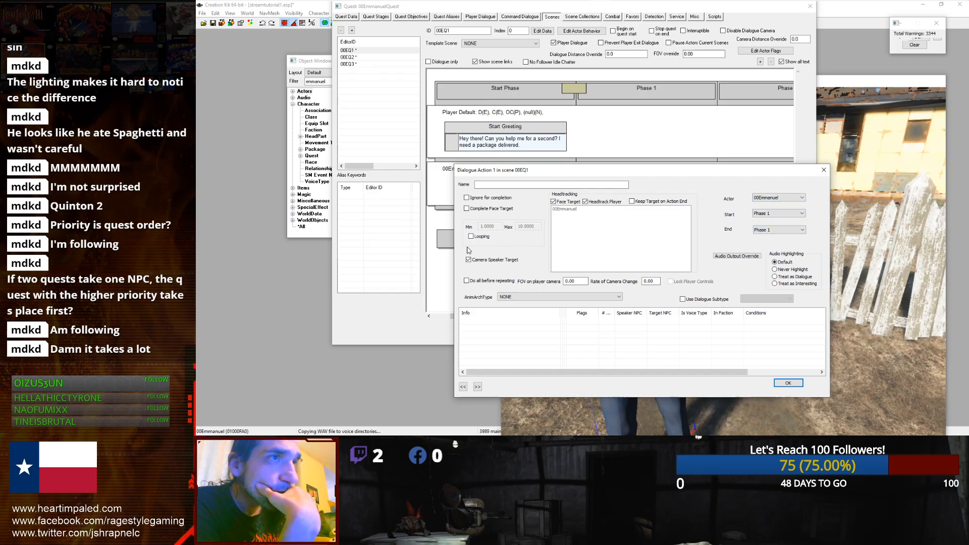
left_click(794, 200)
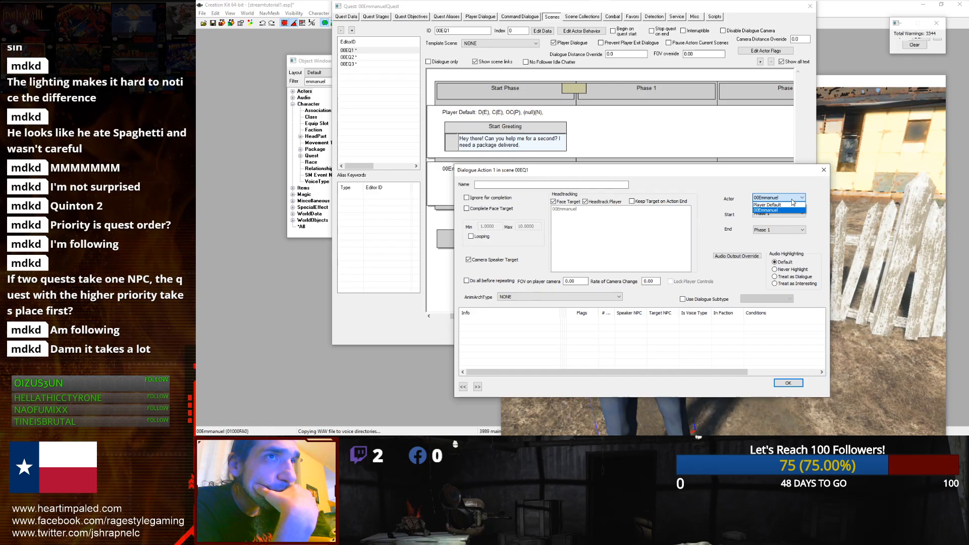
left_click(781, 204)
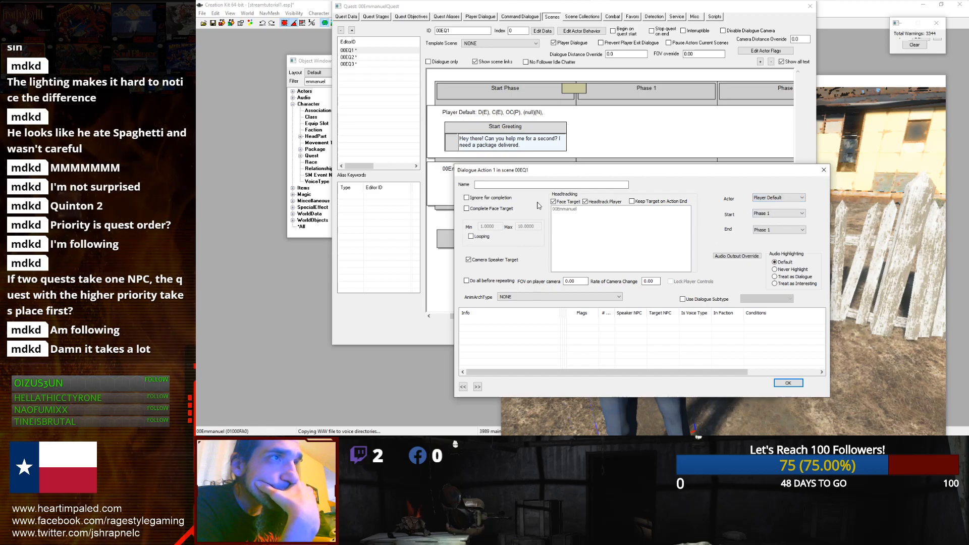
left_click(530, 185)
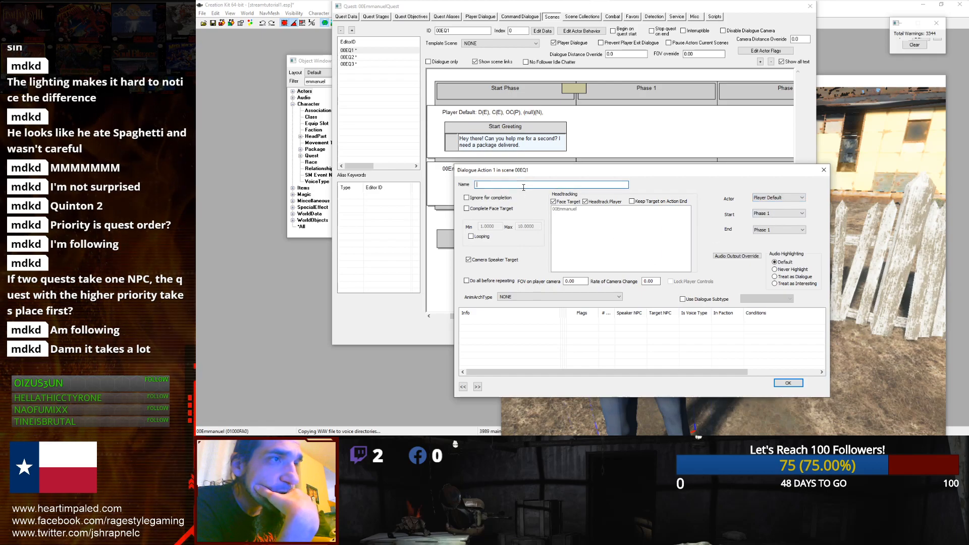
left_click(824, 172)
Step: Remove the newly added camera action from the 00Emmanuel row
right_click(599, 190)
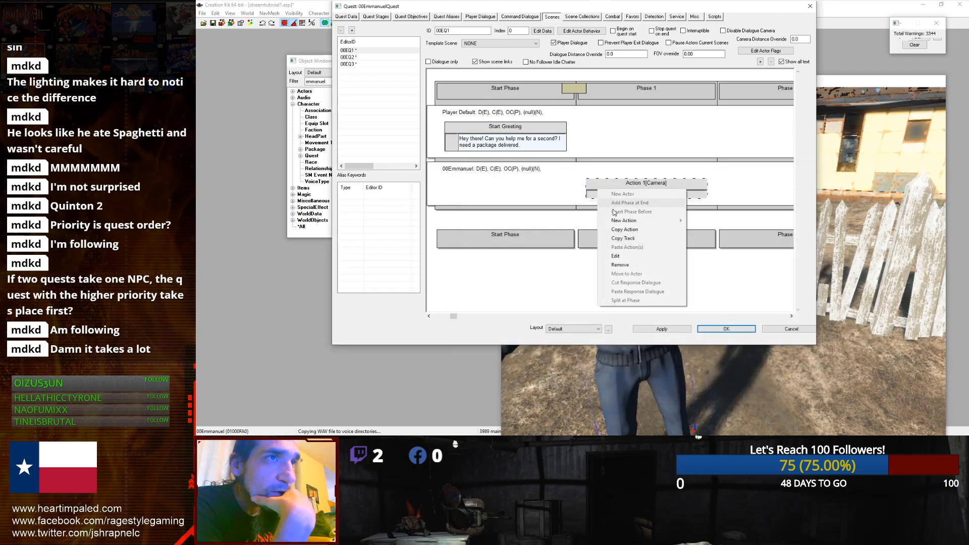
left_click(617, 264)
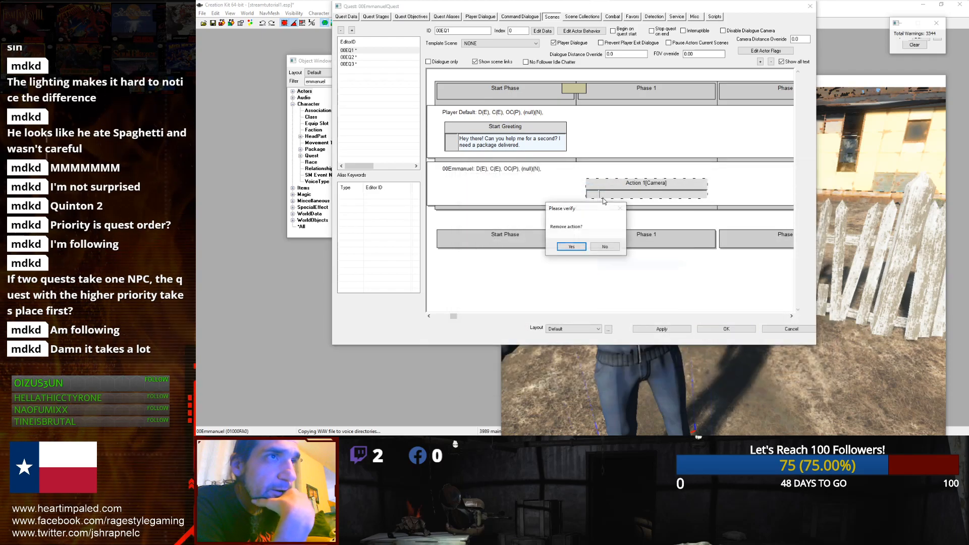
left_click(571, 247)
Step: Add a Player Dialogue action on the 00Emmanuel row with the response "Ok, I'll think about it. What's this all about?"
right_click(614, 174)
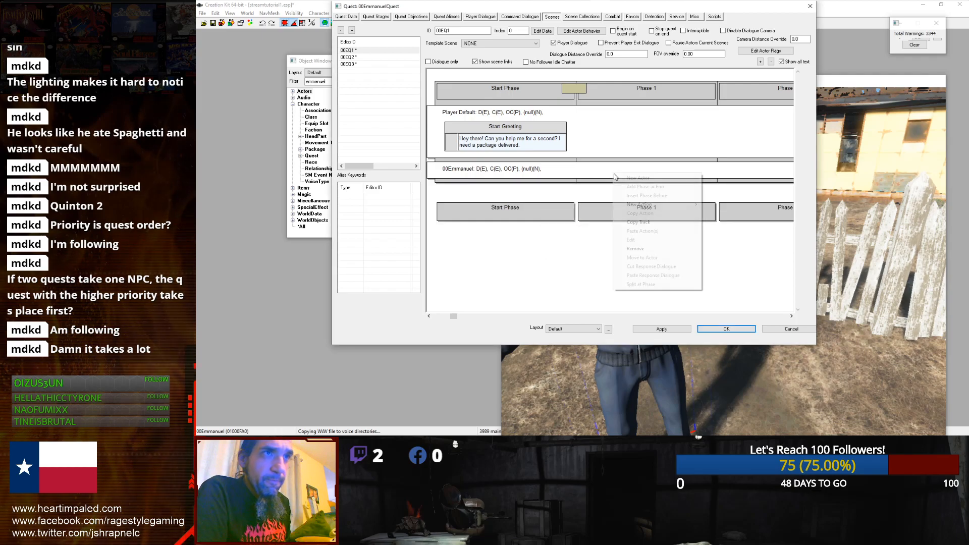
mouse_move(633, 205)
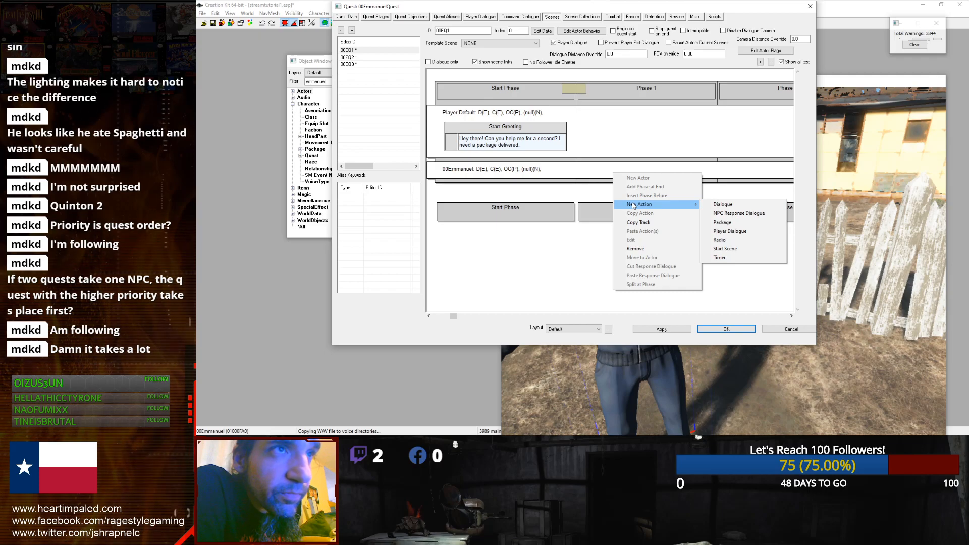
left_click(730, 230)
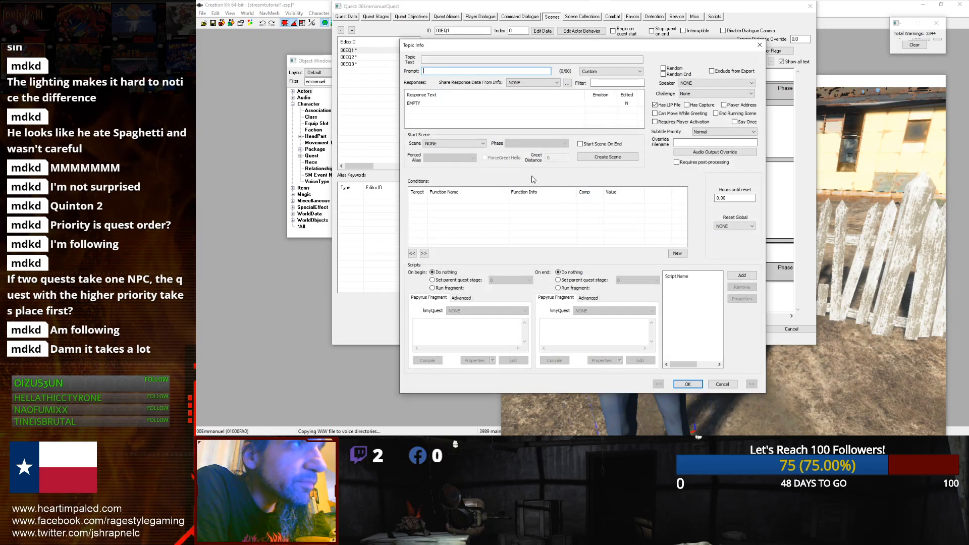
right_click(494, 122)
left_click(500, 124)
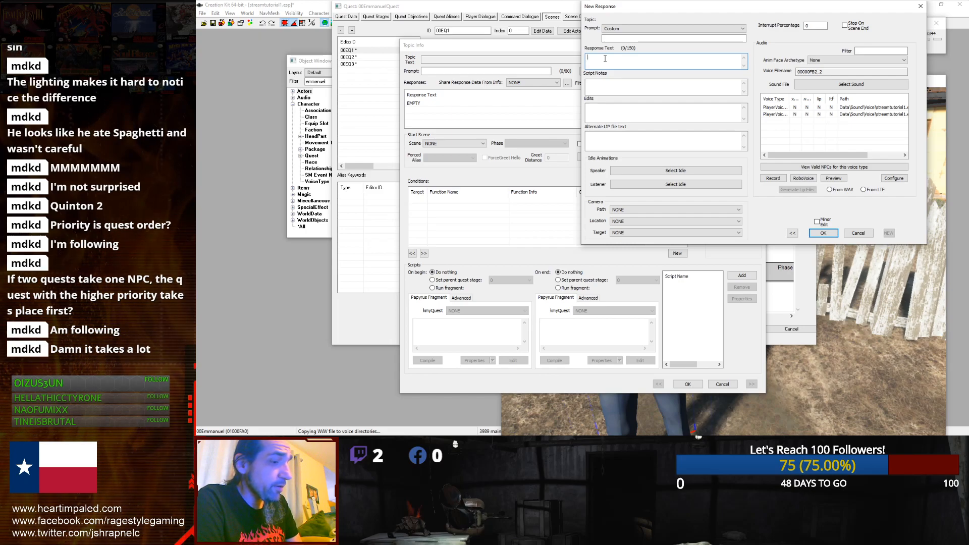
type("k,")
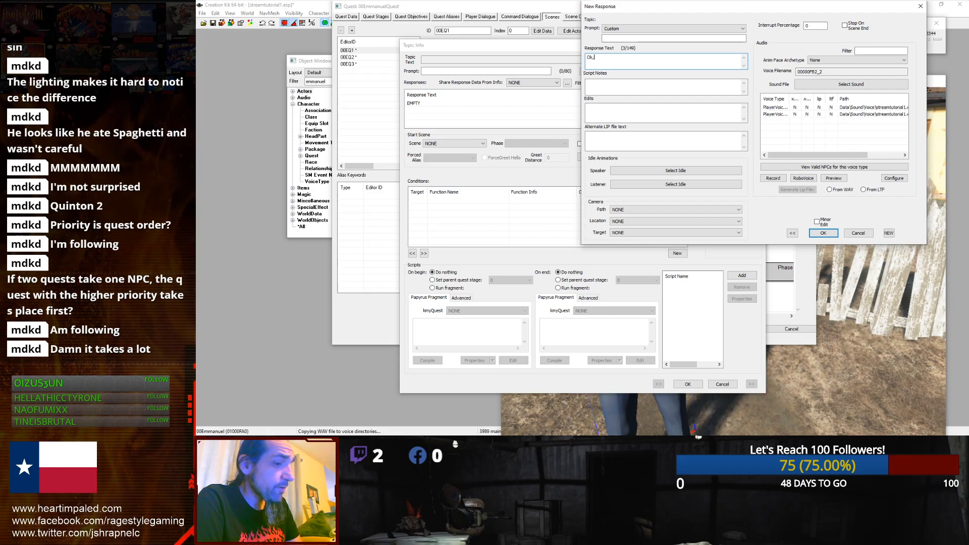
type(" I ll think about it.")
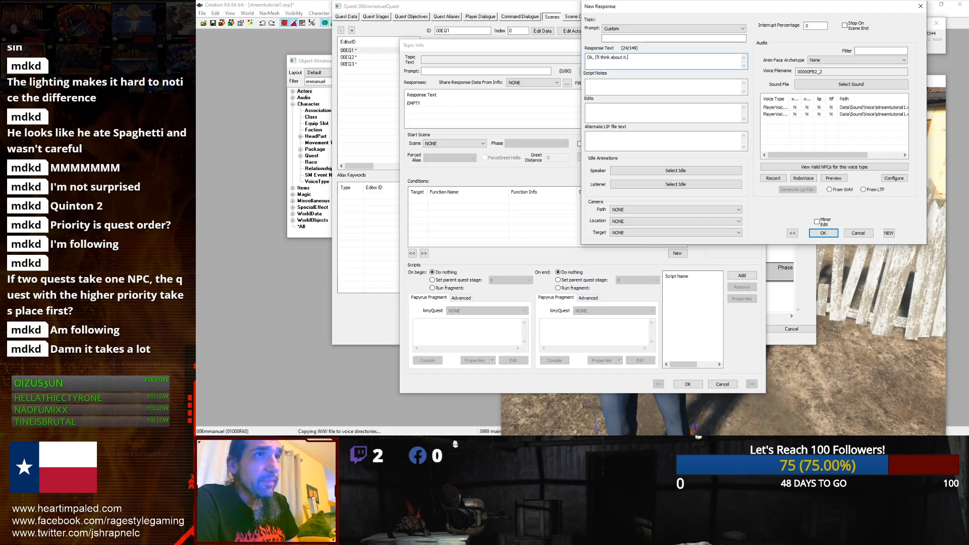
type(" What's this all about?")
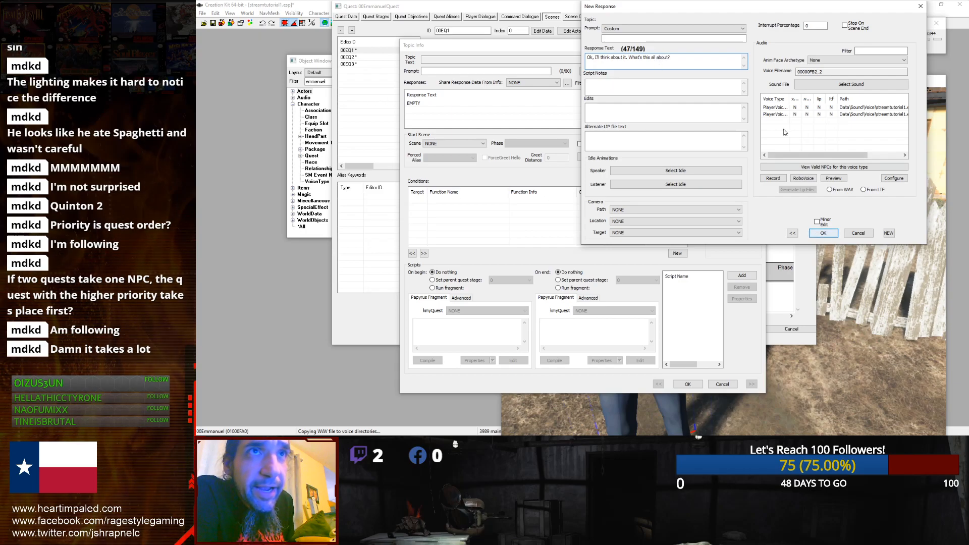
left_click(821, 232)
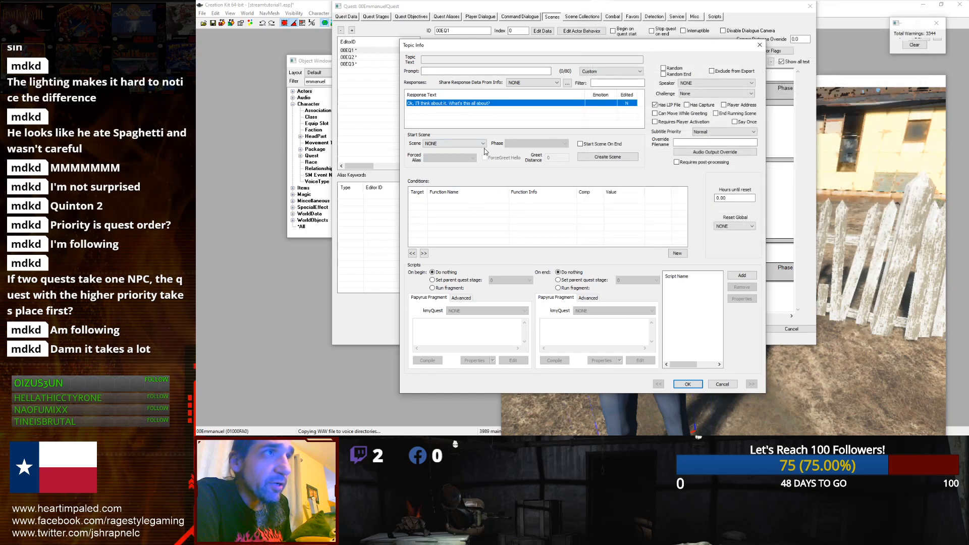
Step: Add a GetIsID condition to the player response topic with Player as the parameter
right_click(501, 212)
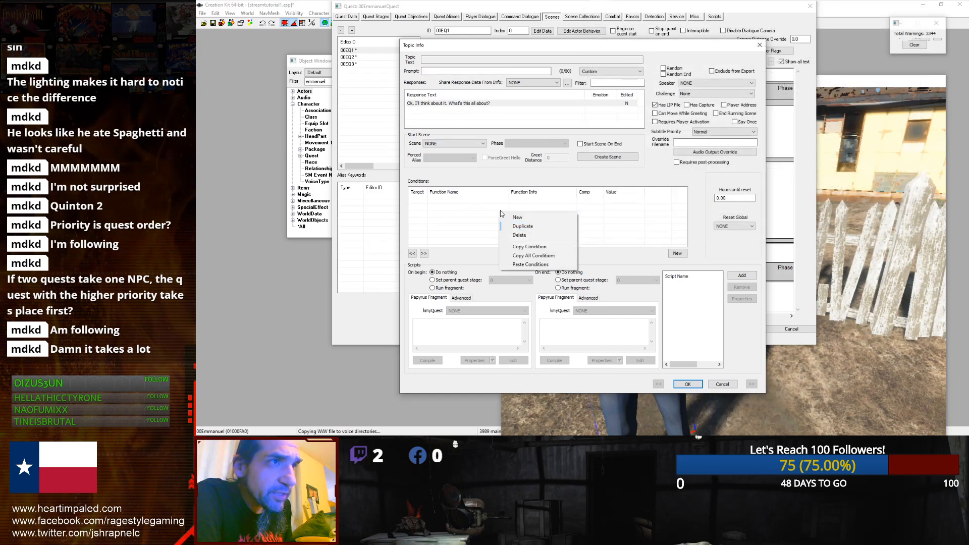
left_click(514, 218)
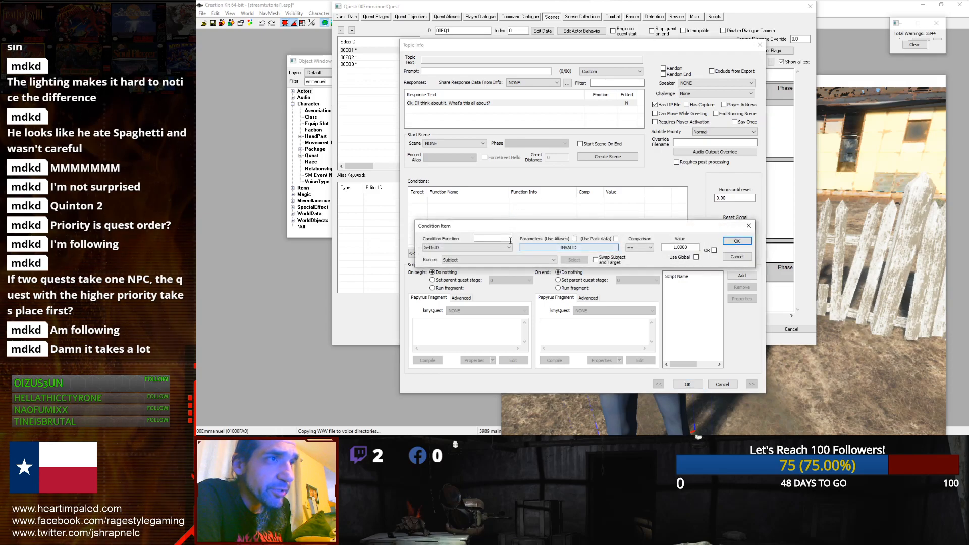
left_click(508, 247)
left_click(508, 248)
left_click(534, 247)
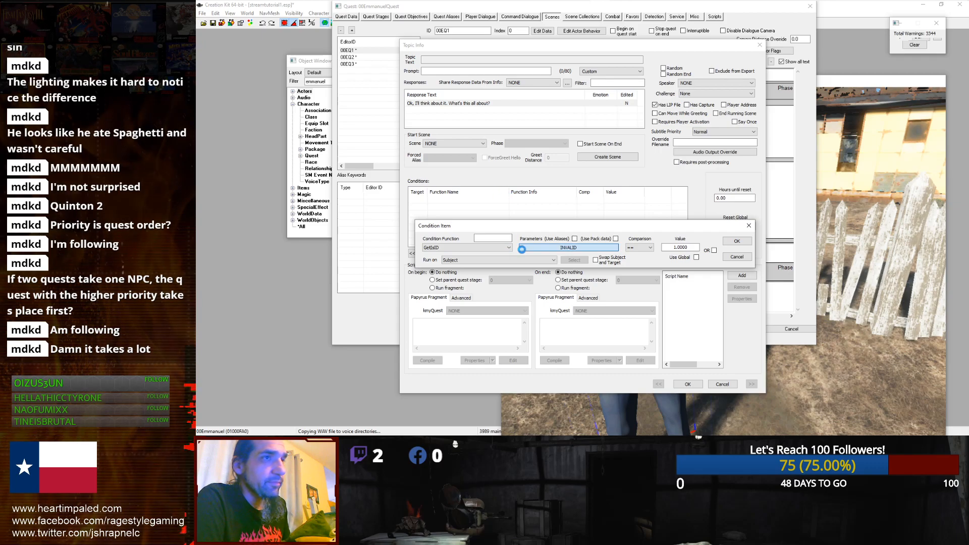
left_click(530, 248)
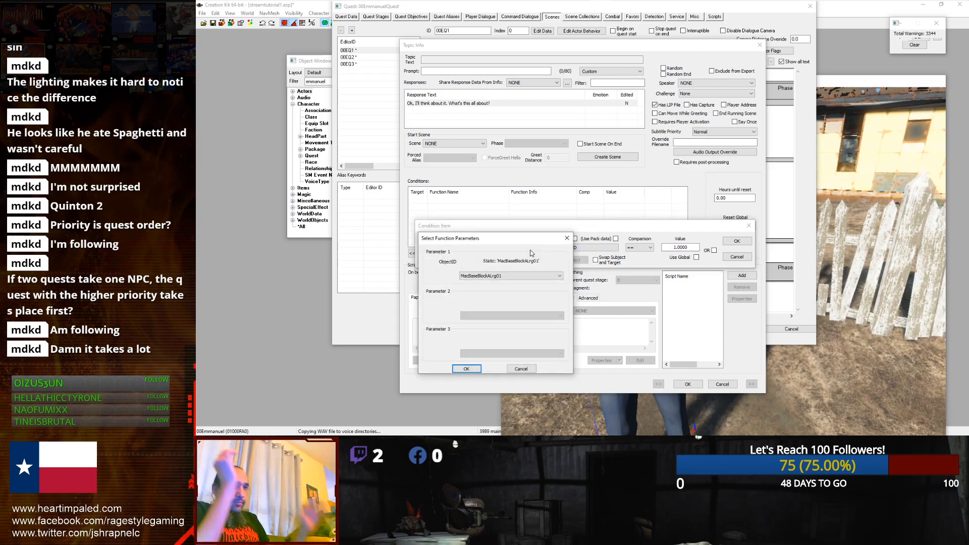
left_click(529, 277)
type("player")
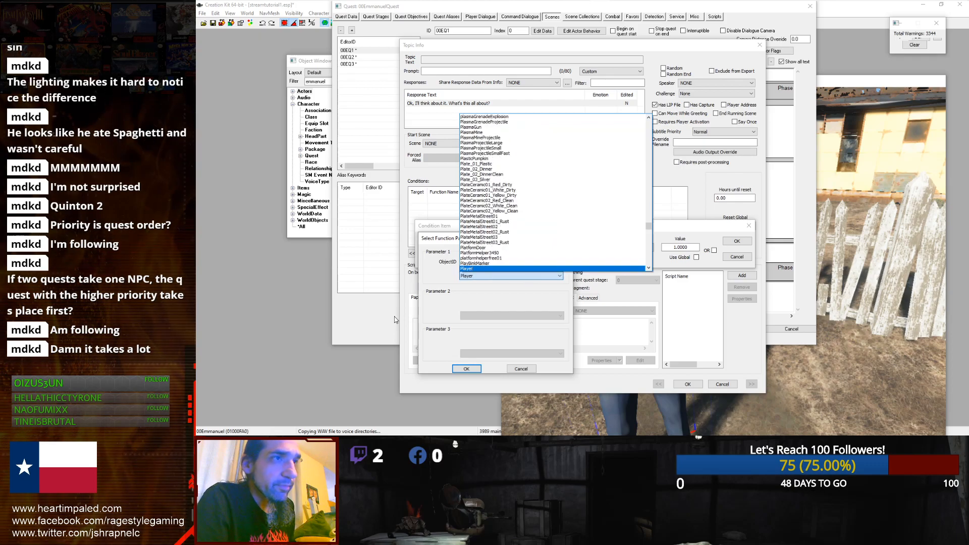
left_click(466, 369)
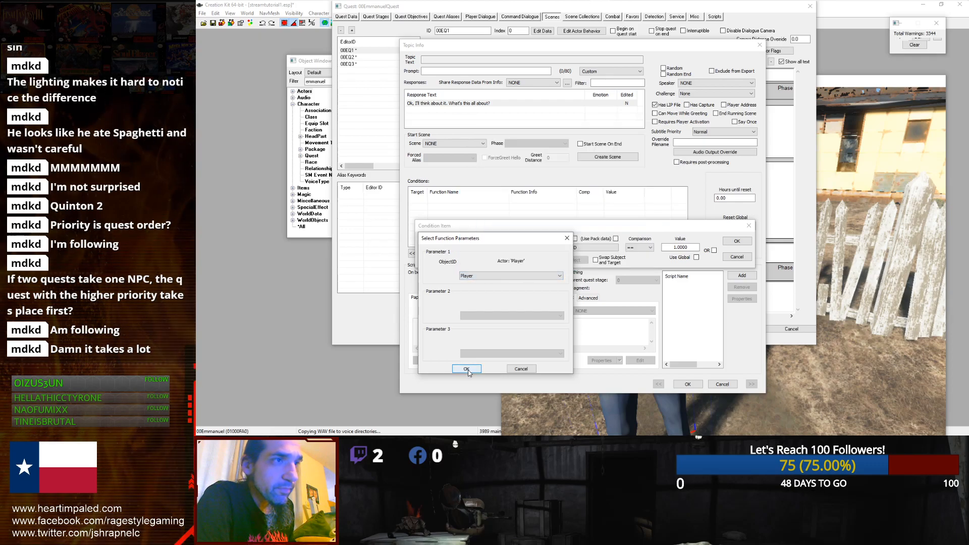
left_click(467, 369)
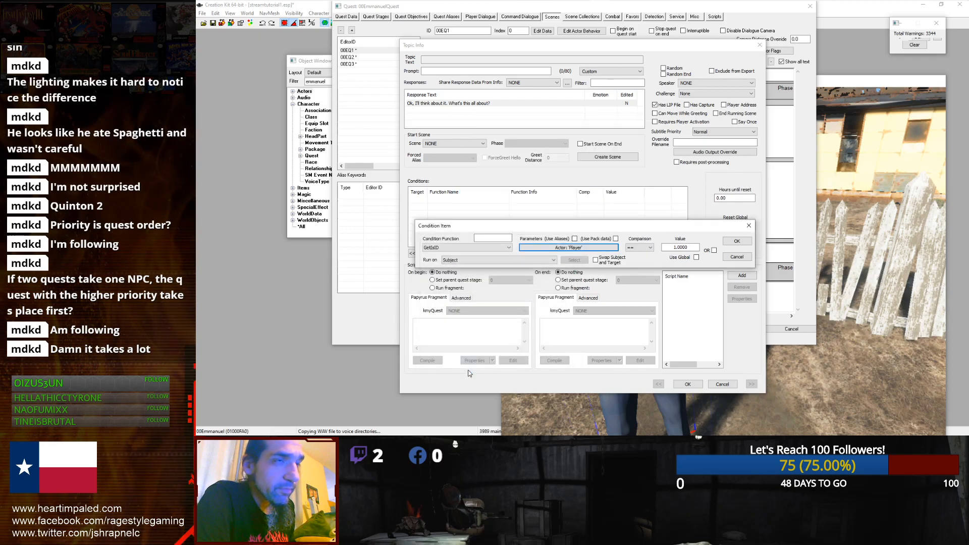
left_click(737, 241)
left_click(600, 222)
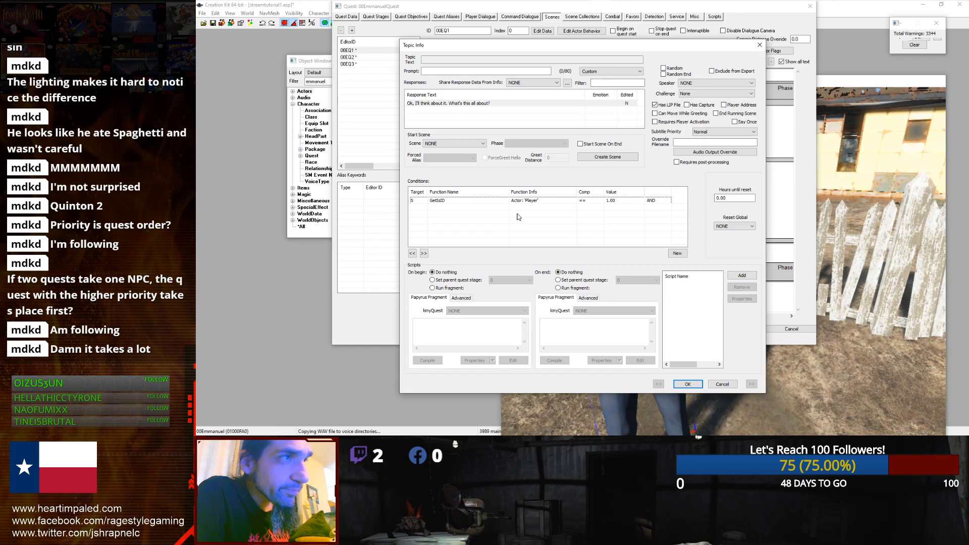
Step: Confirm the topic info and close the Player Dialogue action window
left_click(531, 200)
left_click(522, 213)
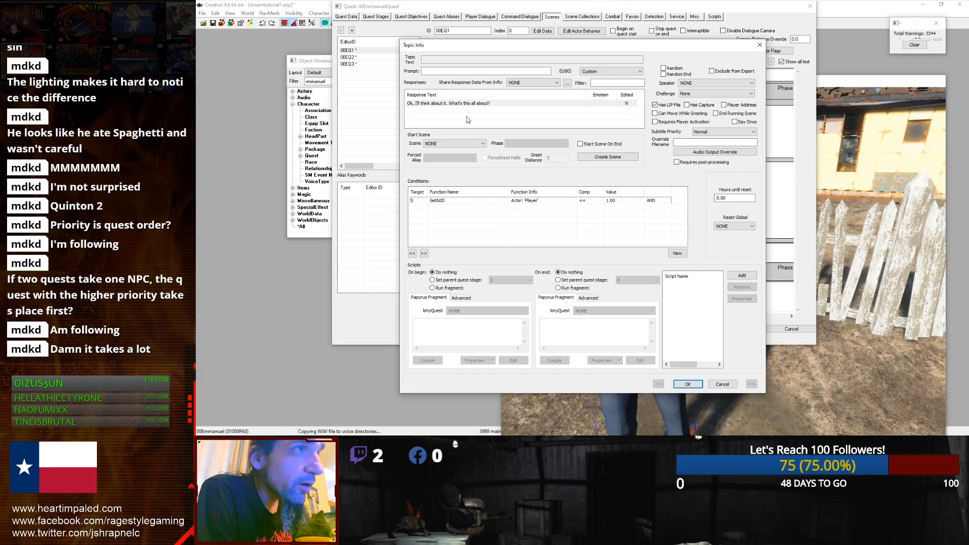
left_click(460, 103)
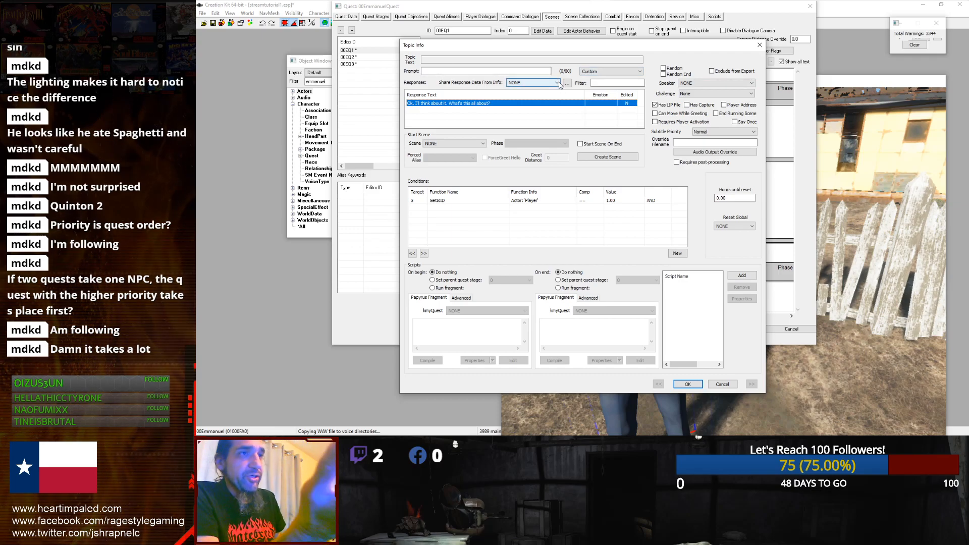
left_click(688, 385)
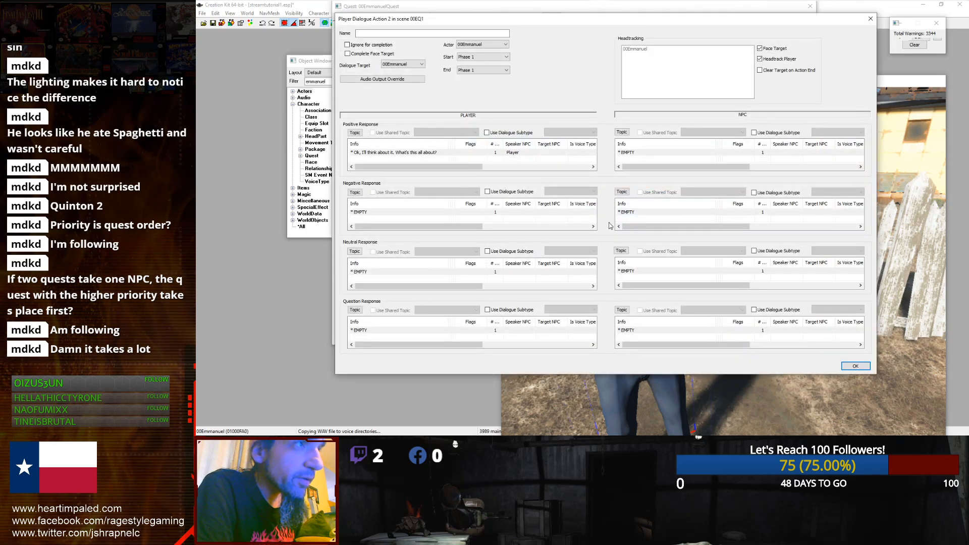
left_click(402, 154)
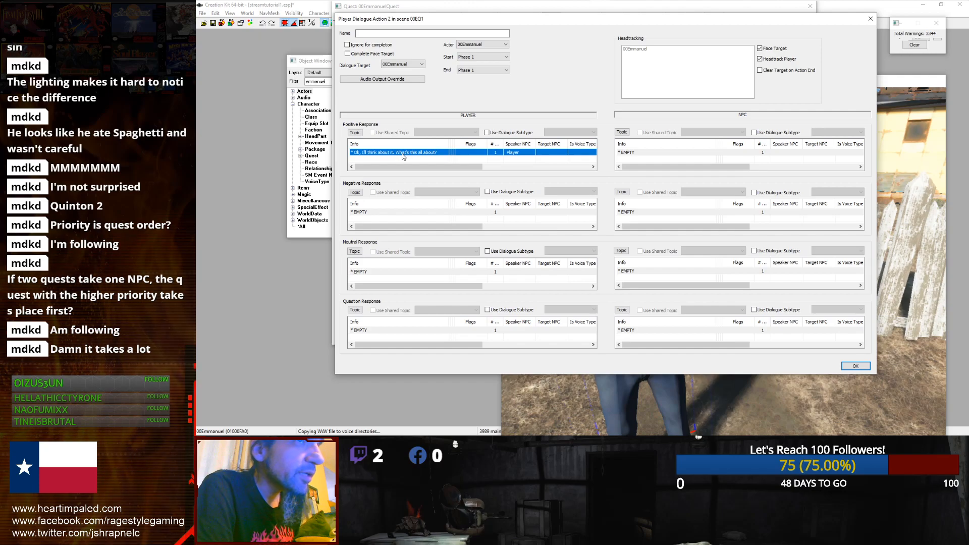
left_click(631, 152)
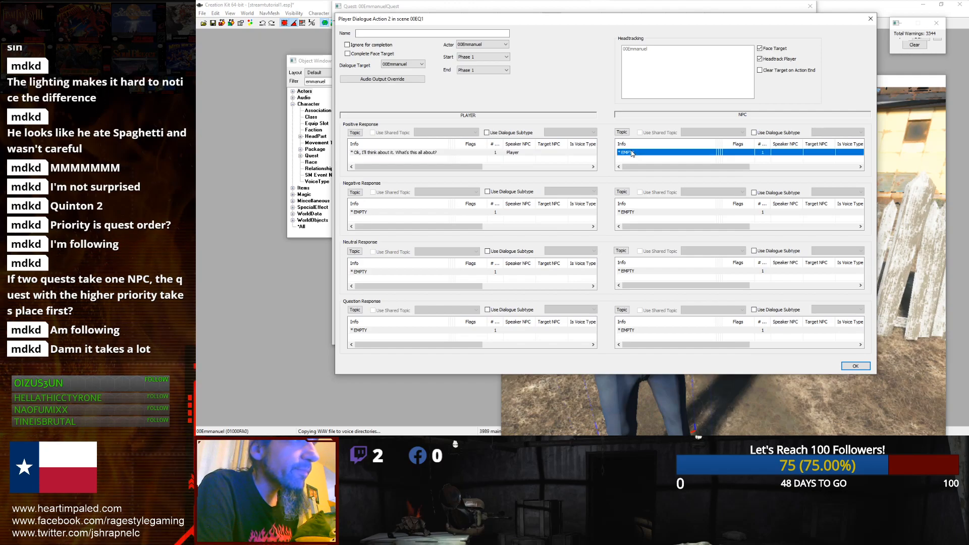
left_click(855, 366)
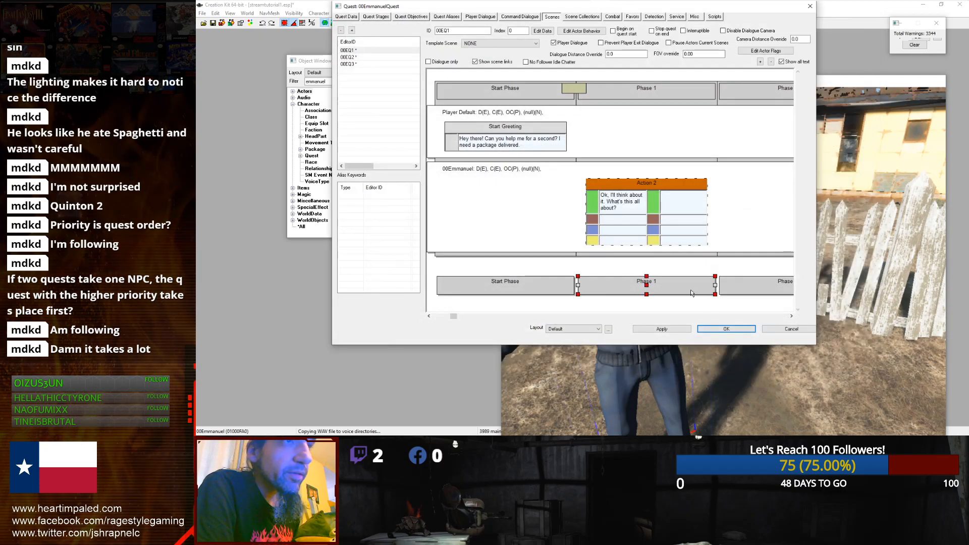
Step: Remove the Player Dialogue action from the 00Emmanuel row
right_click(628, 185)
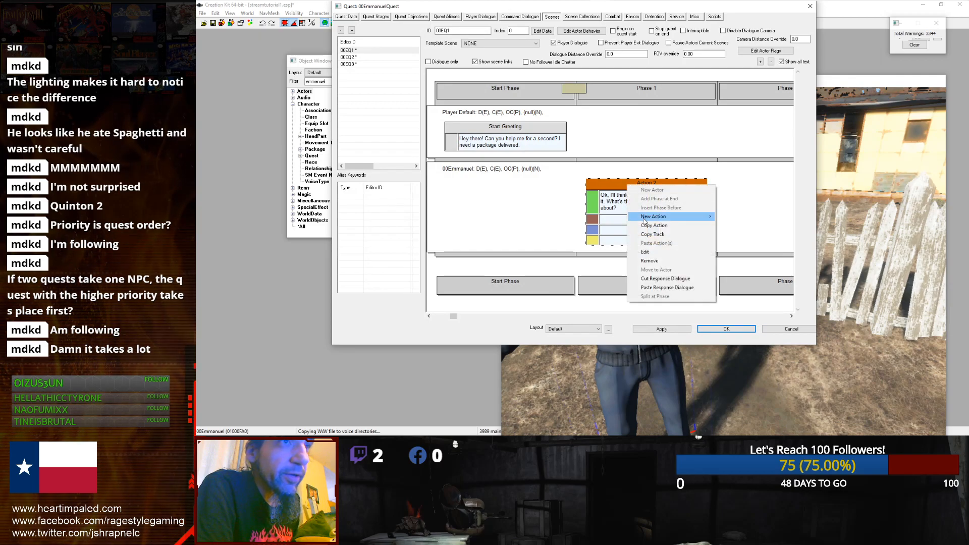
left_click(649, 261)
left_click(582, 246)
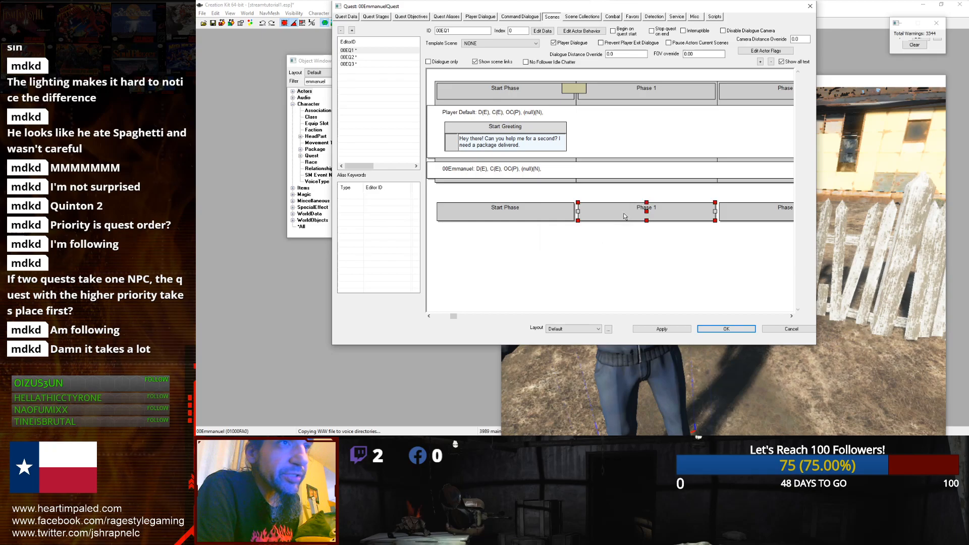
Step: Add a Dialogue action on the 00Emmanuel row with Face Target and Keep Target on Action End enabled
right_click(608, 171)
mouse_move(646, 201)
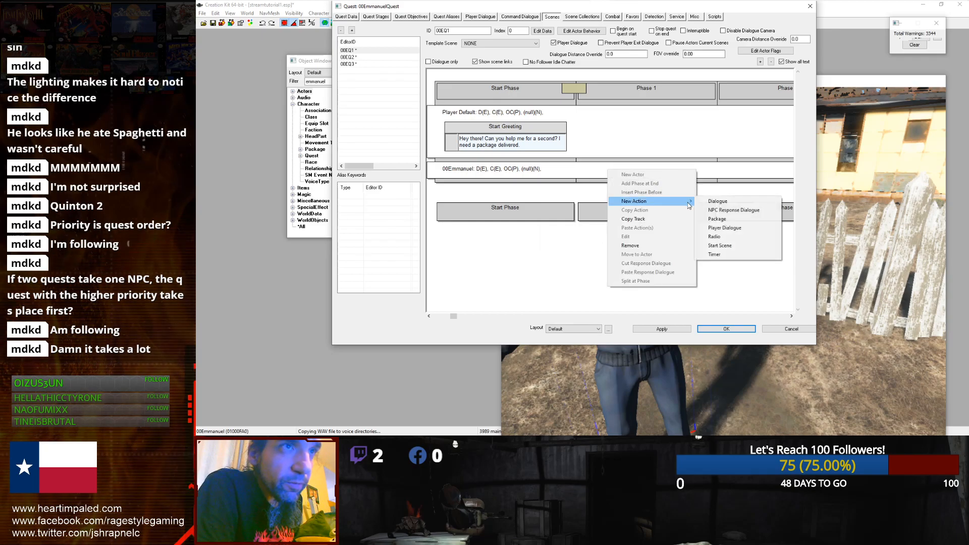
left_click(715, 200)
right_click(386, 180)
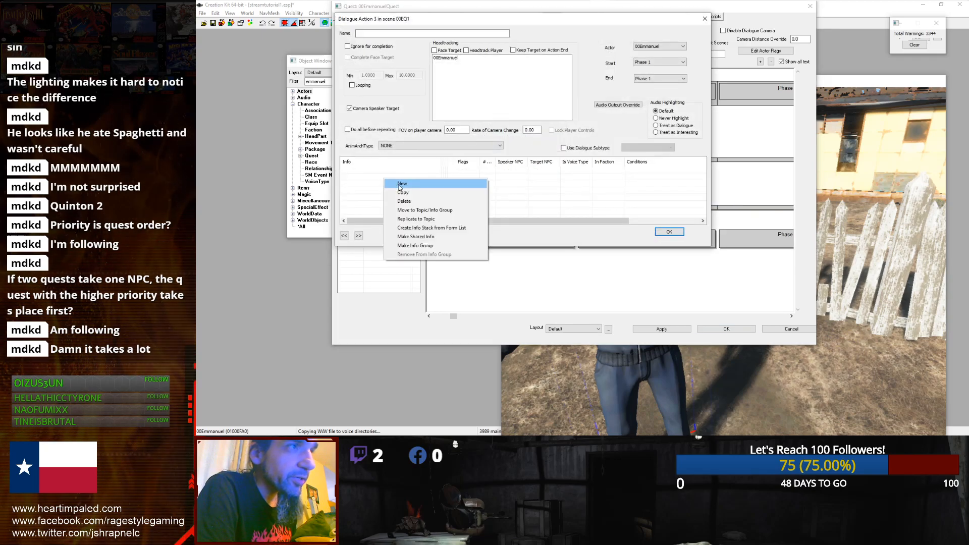
left_click(428, 171)
left_click(454, 59)
left_click(512, 50)
left_click(439, 52)
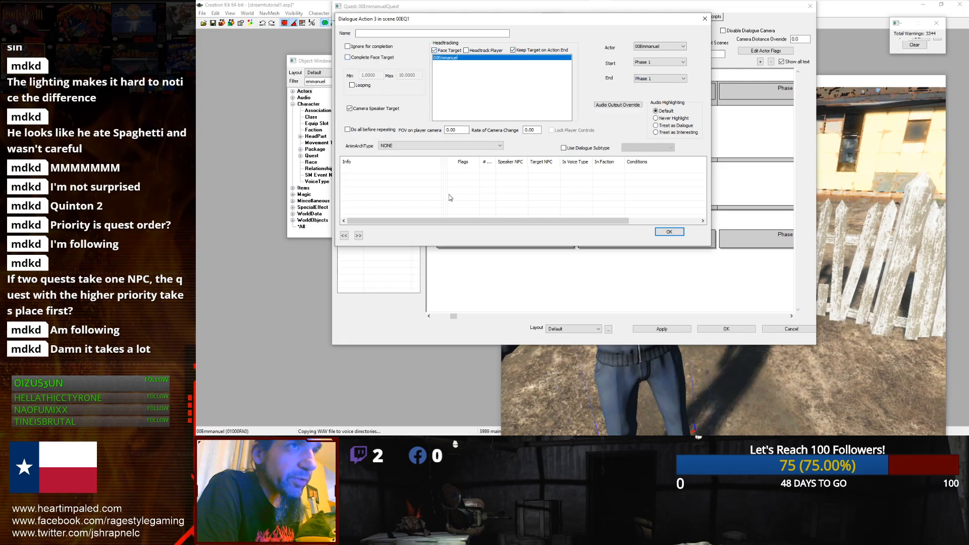
Step: Add a new response "Ok, I'll think about it. What is this all about?" to the Dialogue action
right_click(467, 194)
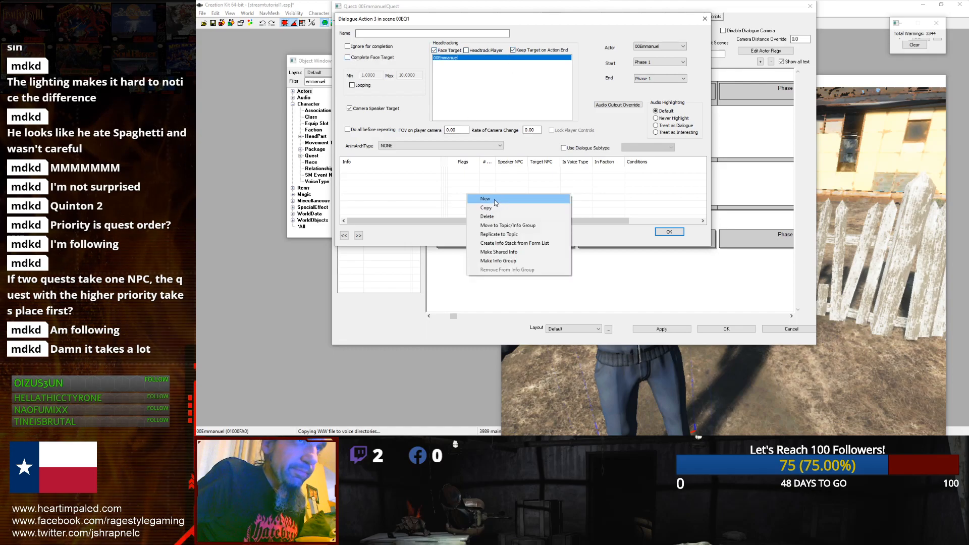
left_click(494, 199)
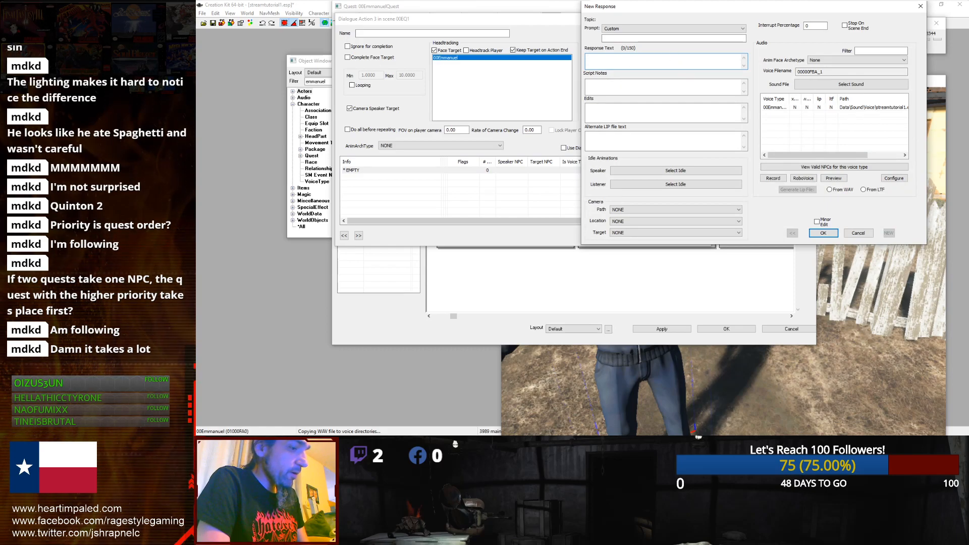
type("..")
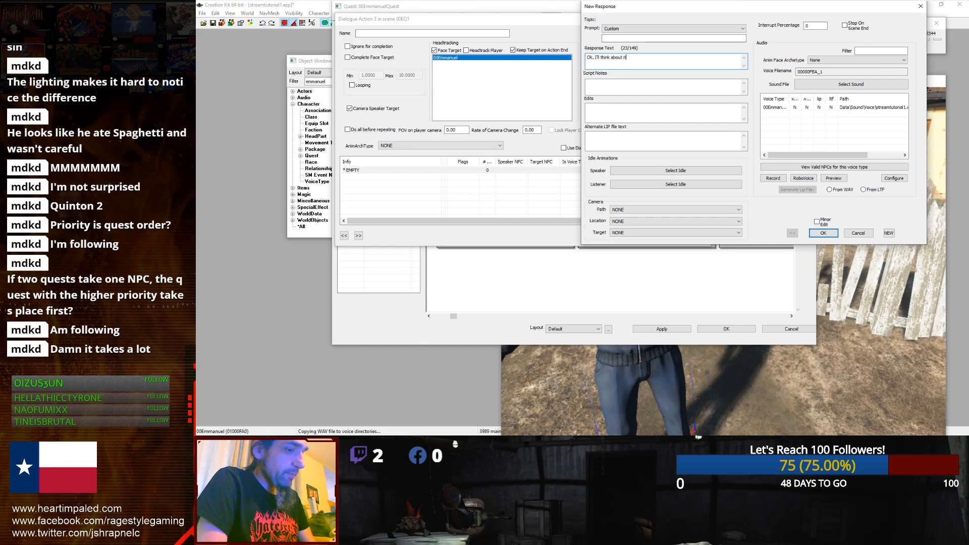
type(". What is this all about?")
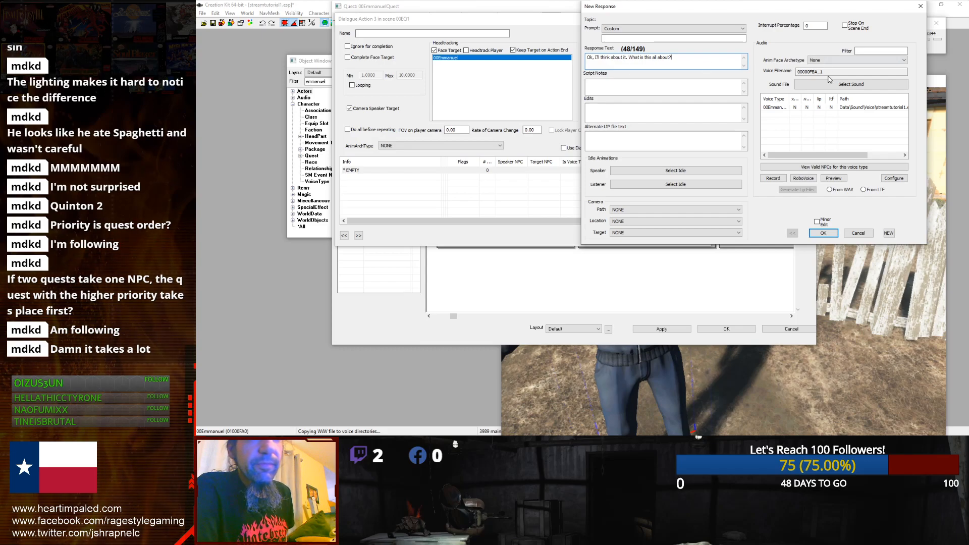
left_click(787, 107)
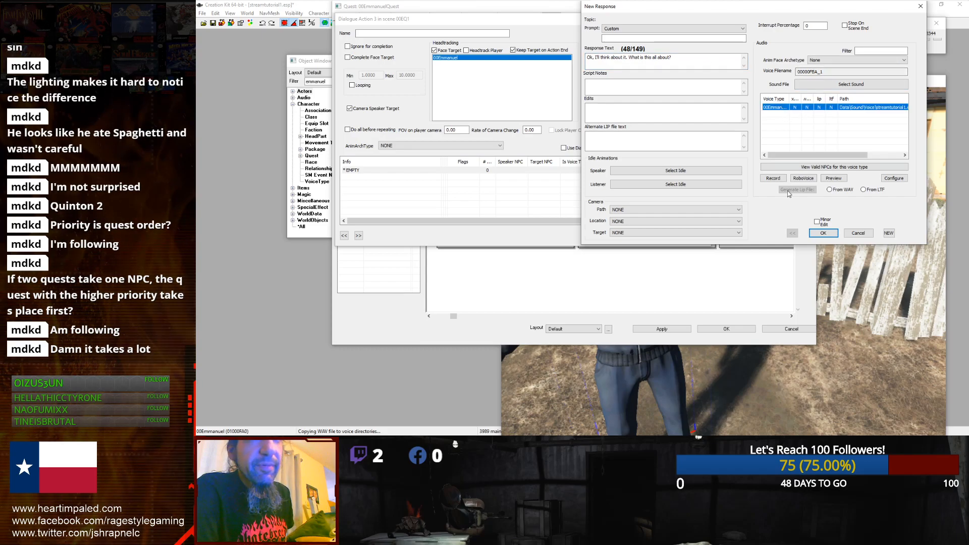
left_click(823, 233)
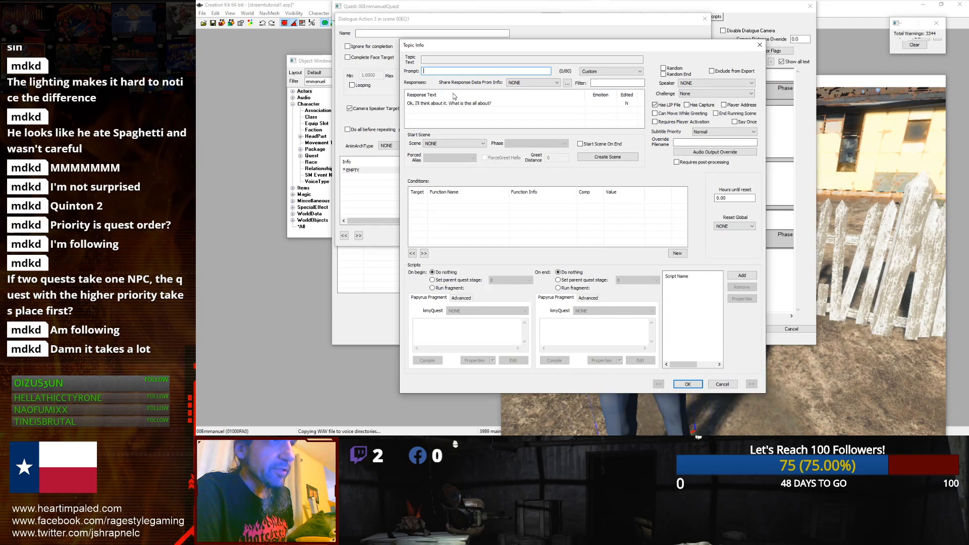
Step: Add a GetIsID condition with Player as its parameter to the response's topic info
double_click(466, 104)
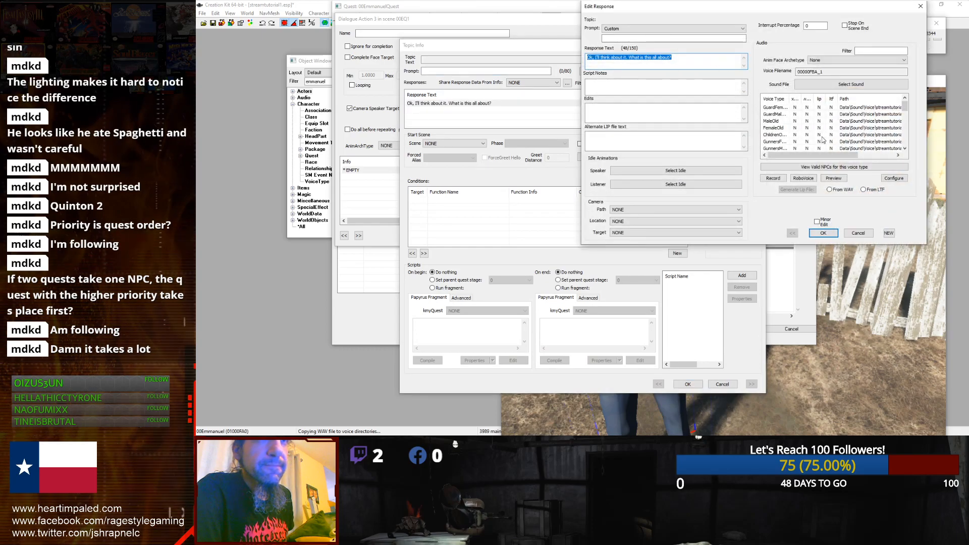
left_click(823, 233)
right_click(462, 218)
left_click(501, 219)
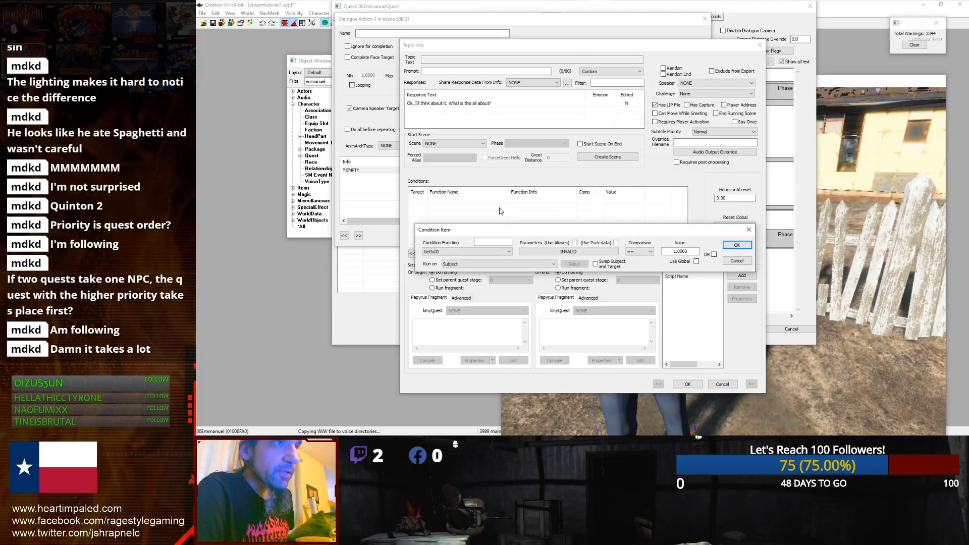
left_click(476, 252)
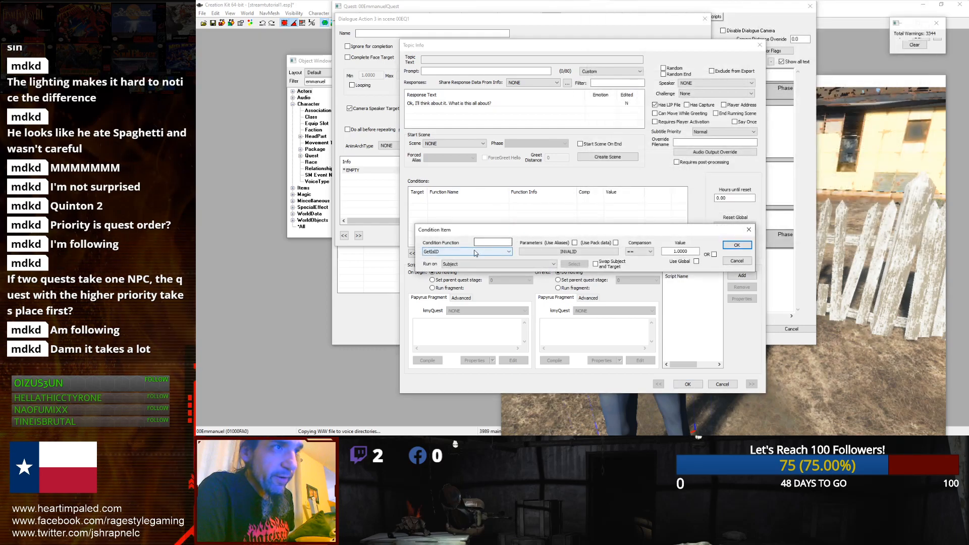
left_click(531, 252)
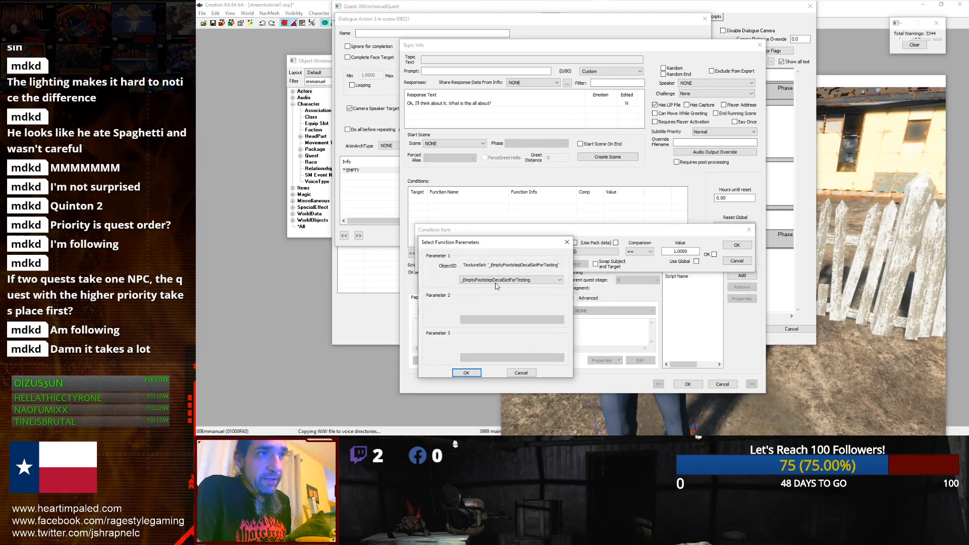
left_click(497, 281)
type("player")
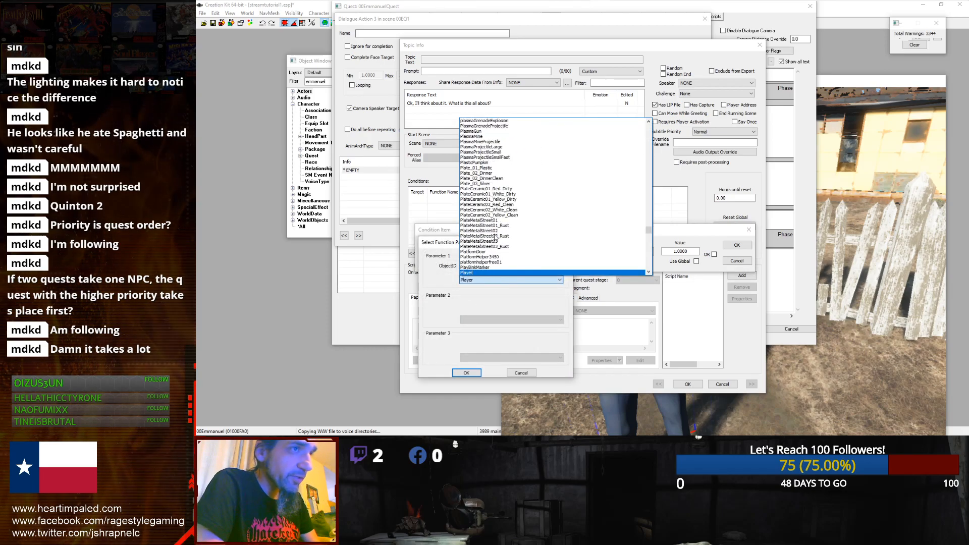
key("Return")
left_click(466, 372)
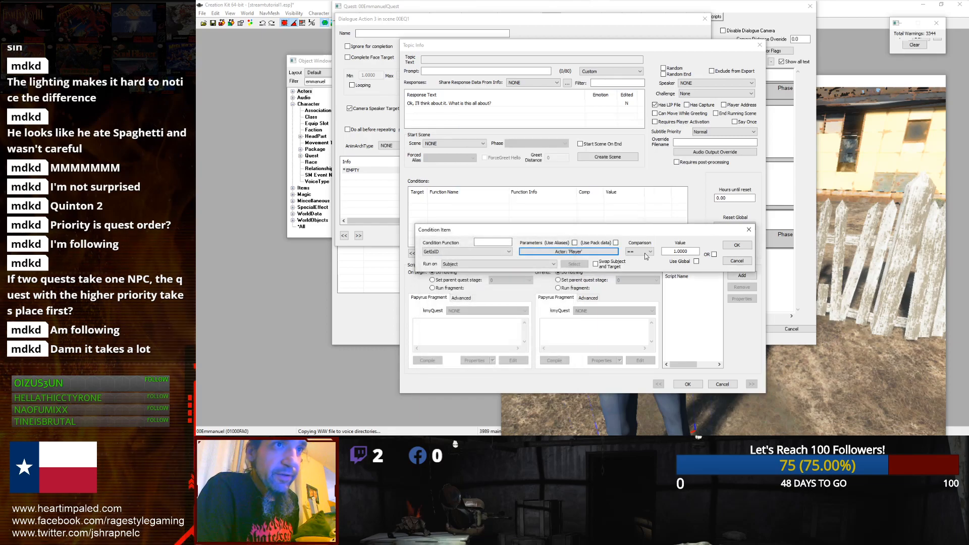
left_click(736, 245)
Step: Set the response's animation face archetype to Amused and confirm the topic info
left_click(586, 202)
left_click(589, 221)
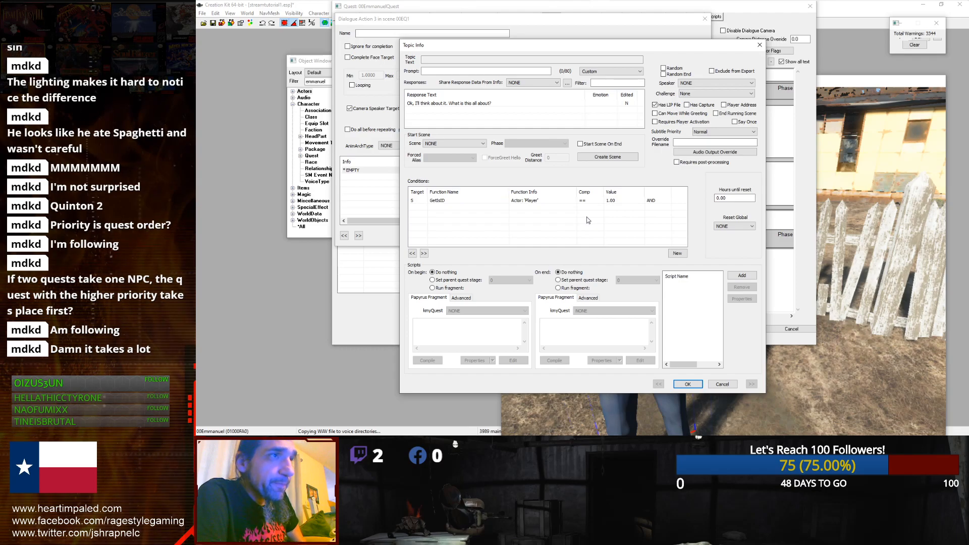
left_click(476, 145)
left_click(476, 145)
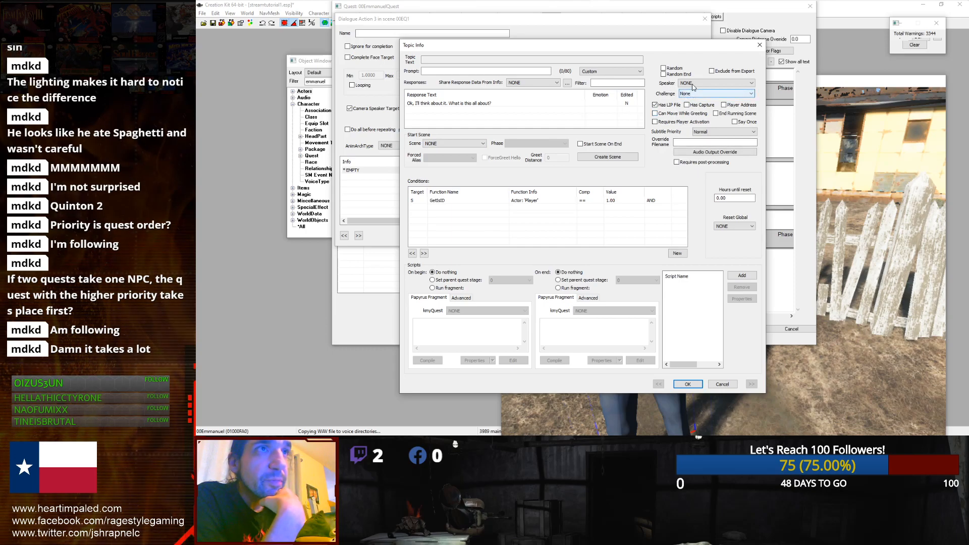
double_click(514, 107)
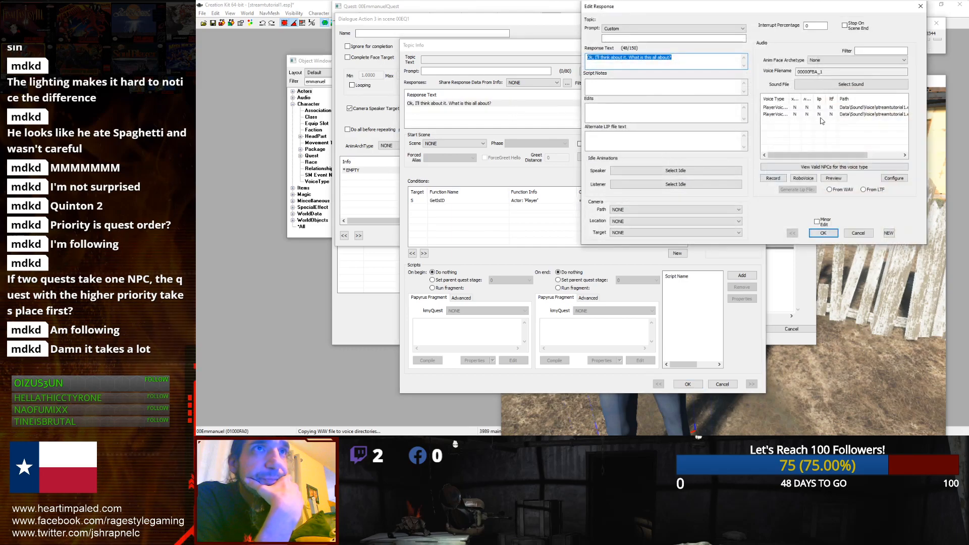
left_click(835, 61)
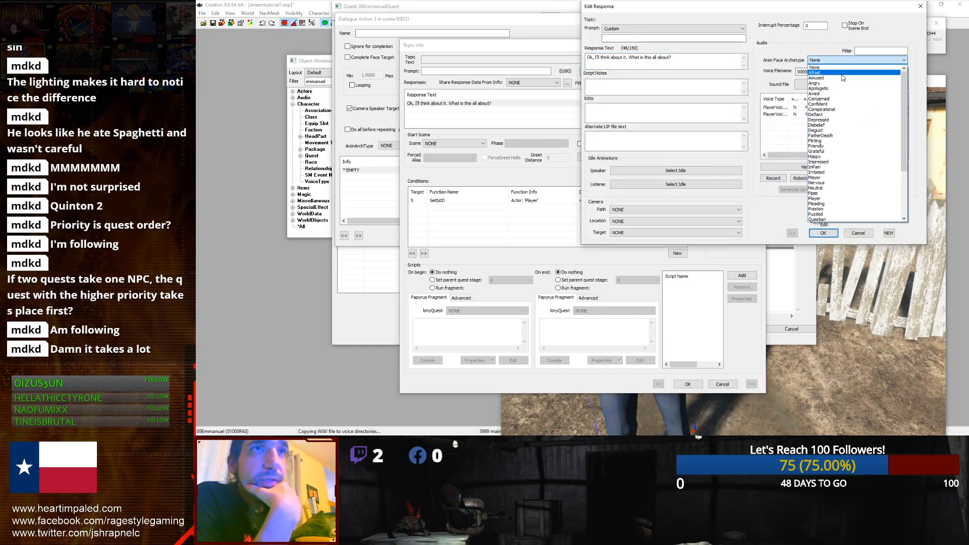
left_click(838, 78)
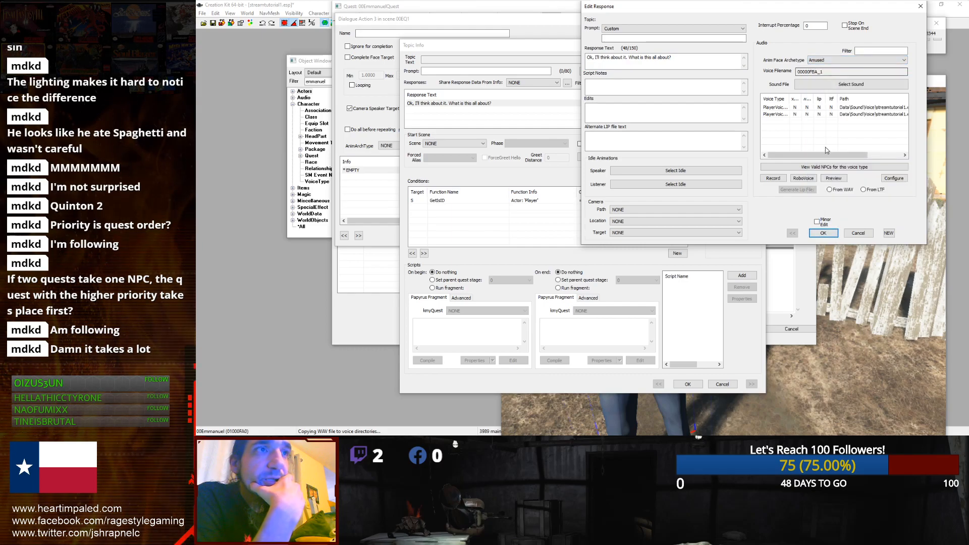
left_click(825, 234)
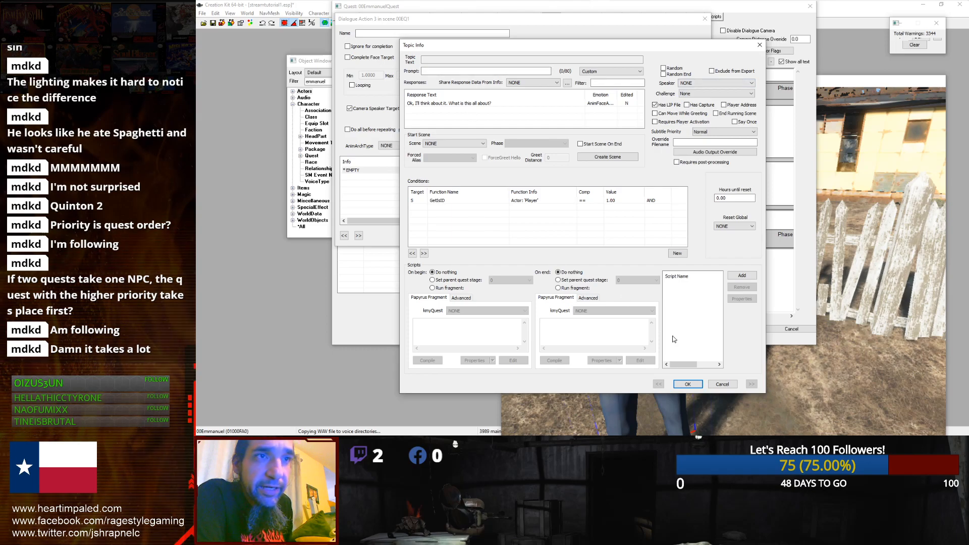
left_click(687, 384)
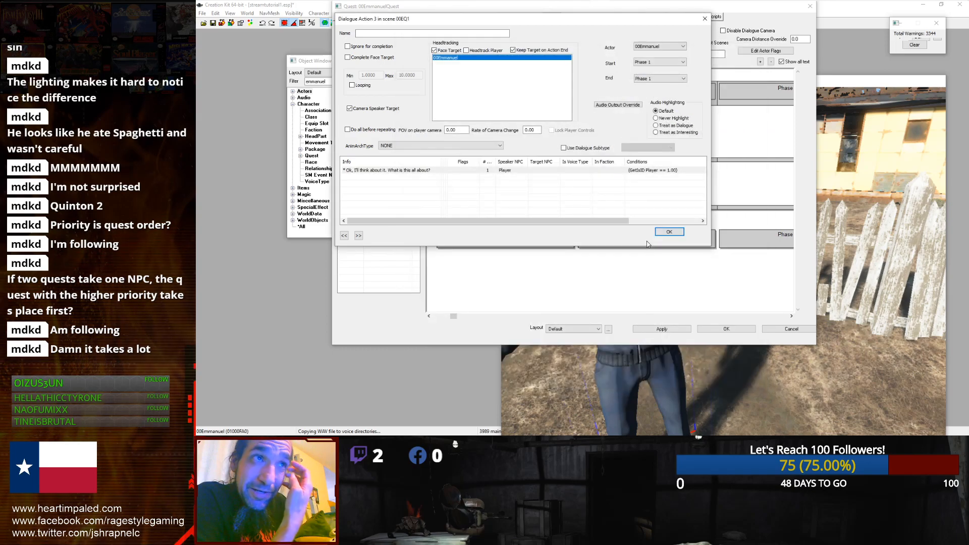
Step: Set the Dialogue action's actor to Player Default, name it Player Reply, and close it
left_click(545, 170)
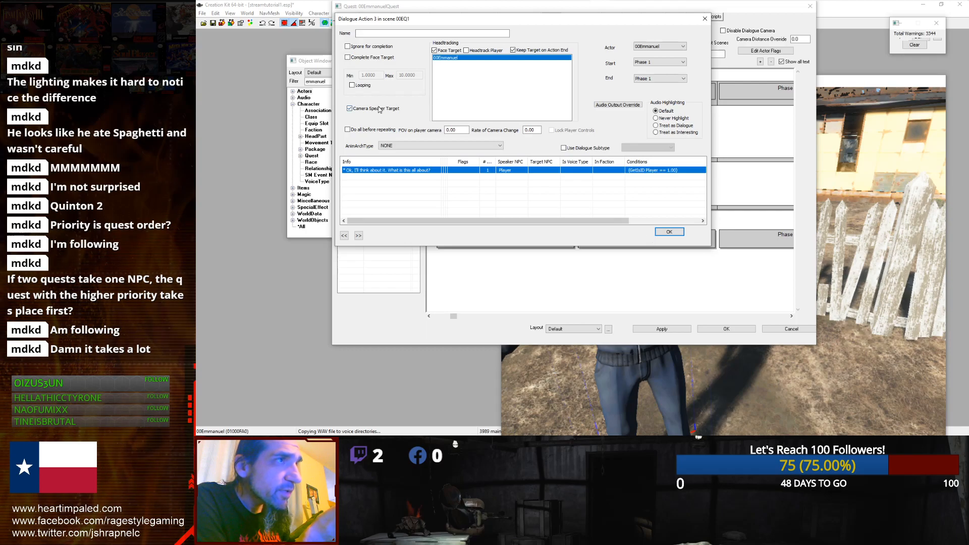
left_click(677, 46)
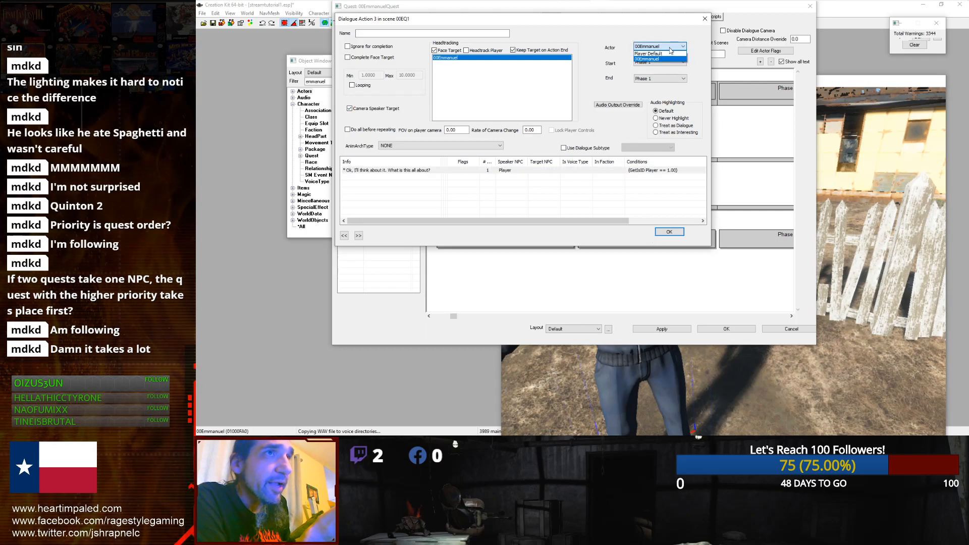
left_click(655, 54)
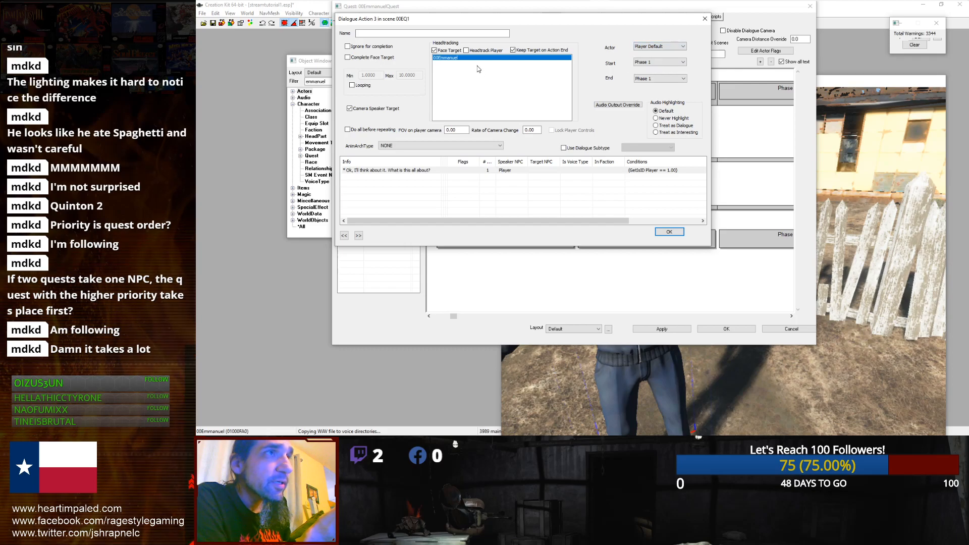
left_click(458, 59)
left_click(444, 58)
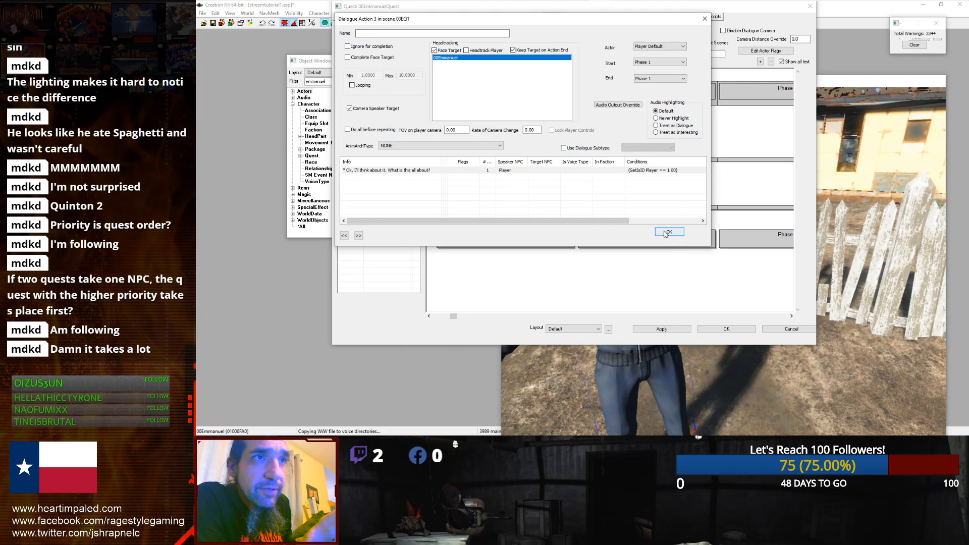
left_click(375, 33)
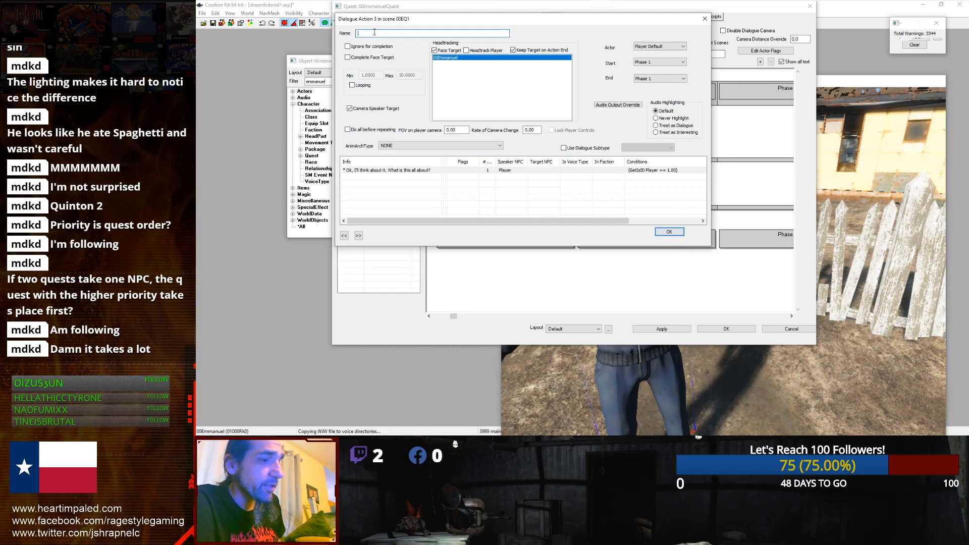
type("Player Reply")
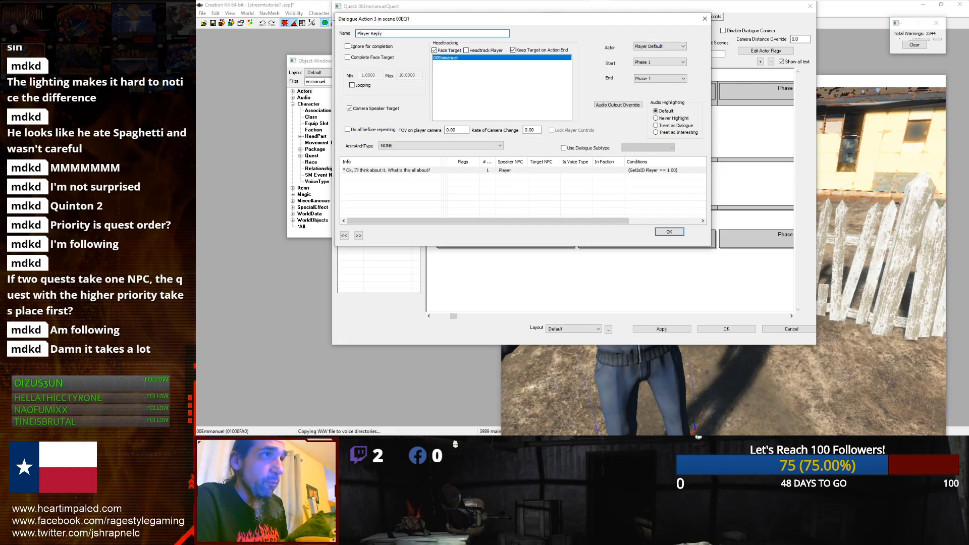
left_click(668, 232)
Step: Move the Player Reply action into Phase 2 and apply the scene changes
left_click(646, 218)
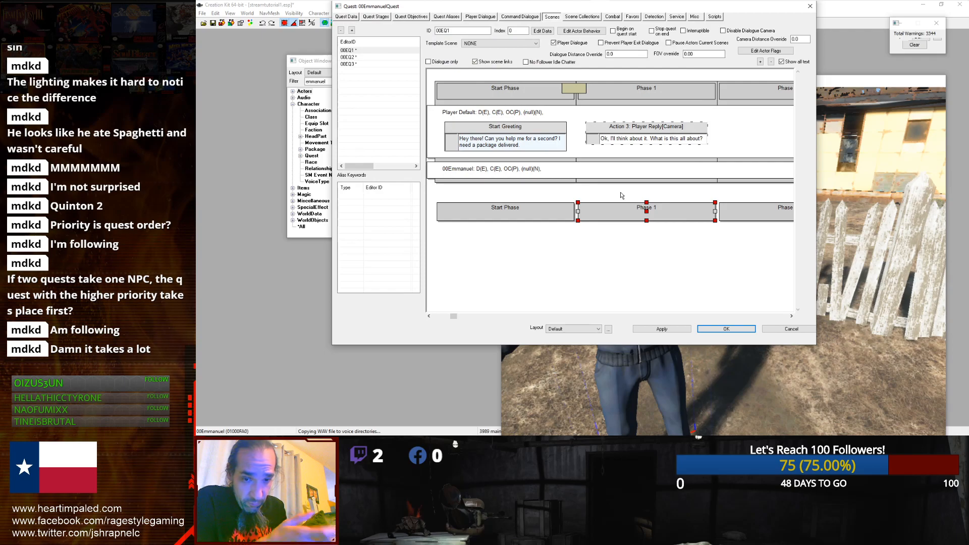
left_click(621, 193)
left_click_drag(618, 129, 725, 185)
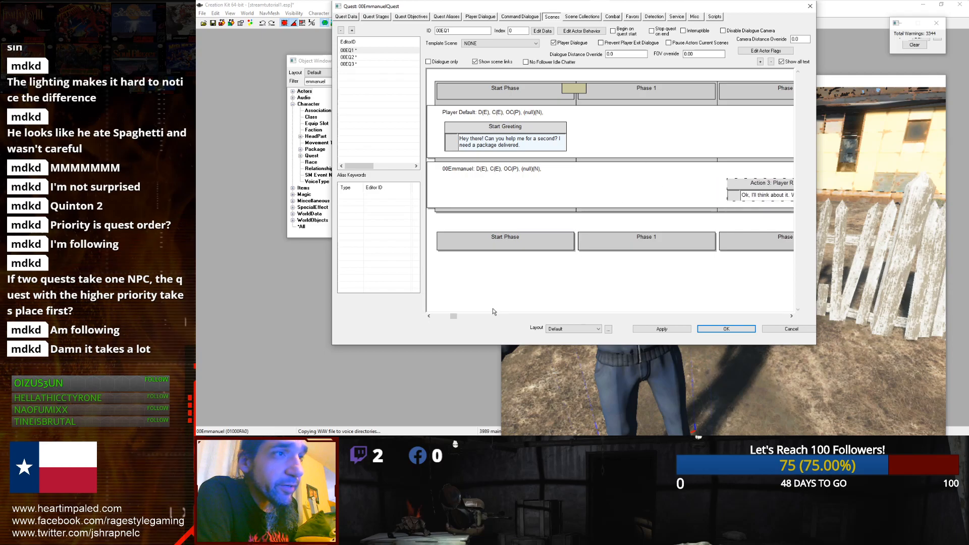
left_click_drag(457, 316, 613, 318)
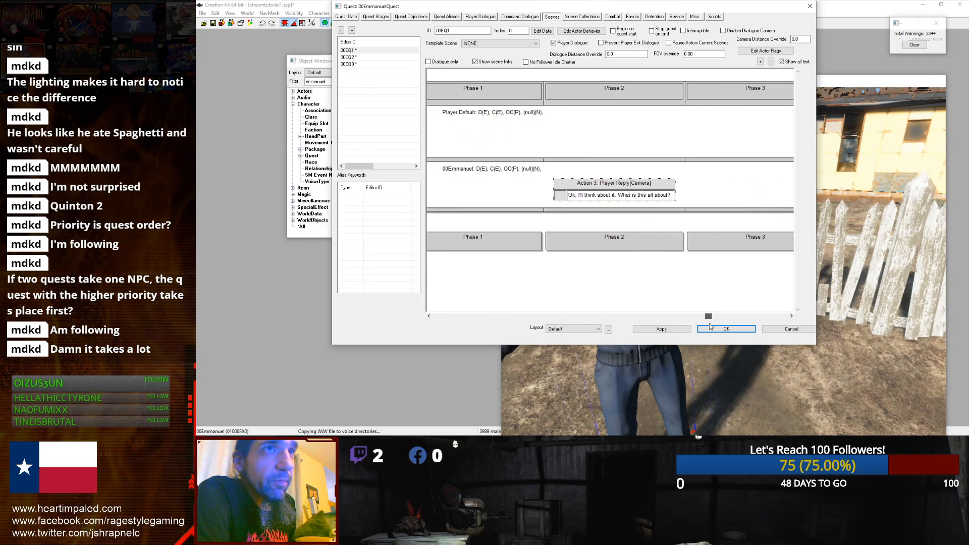
left_click(775, 328)
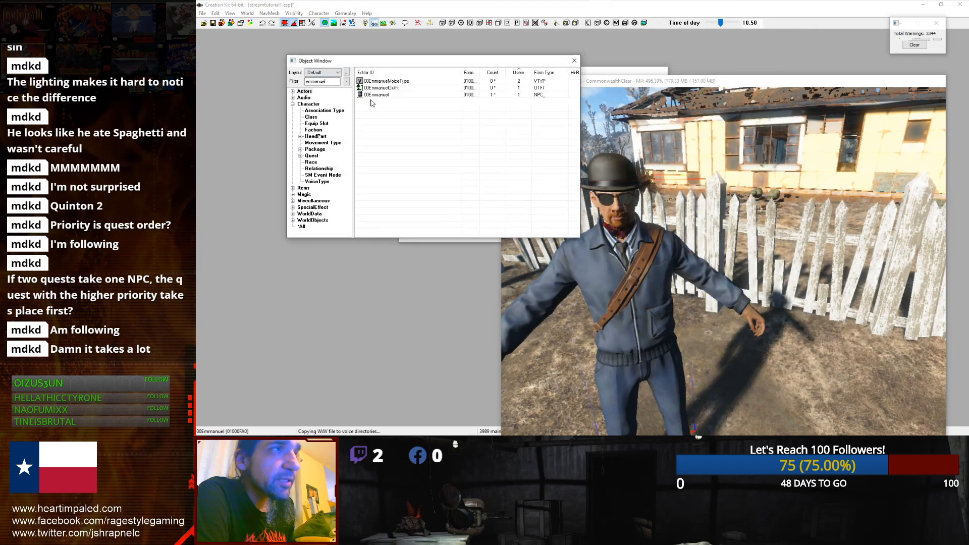
left_click(661, 329)
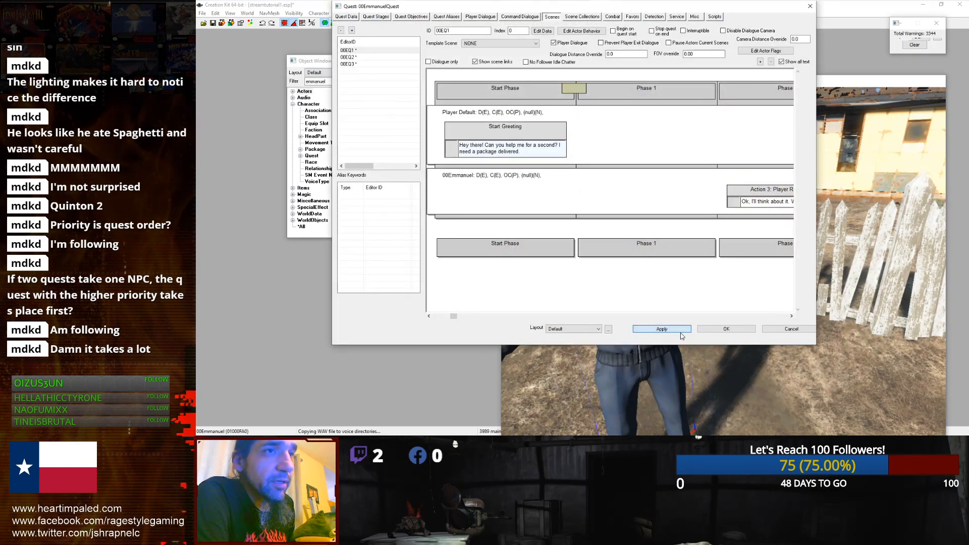
Step: Add a Package action on the 00Emmanuel row with 00Emmanuel as its actor
left_click_drag(452, 317, 591, 316)
right_click(524, 142)
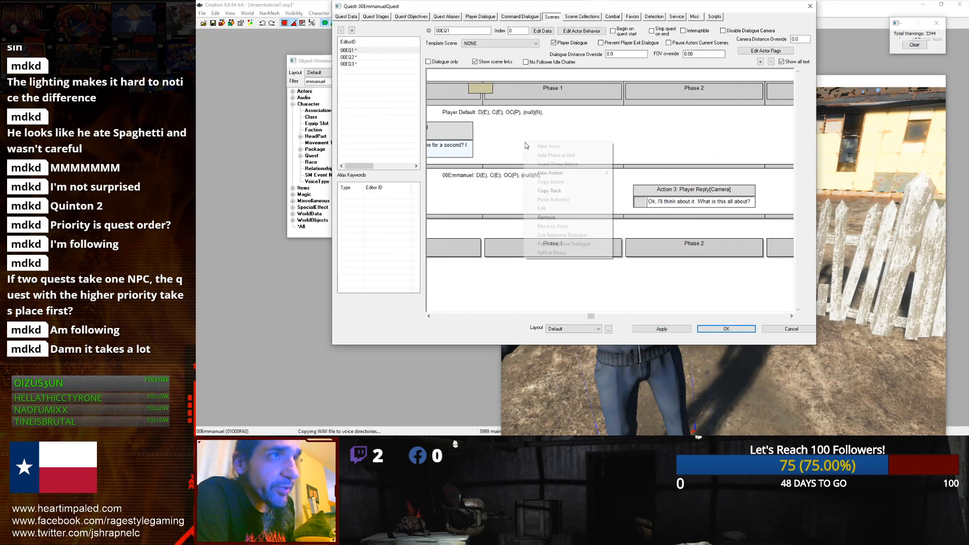
left_click(498, 137)
right_click(496, 137)
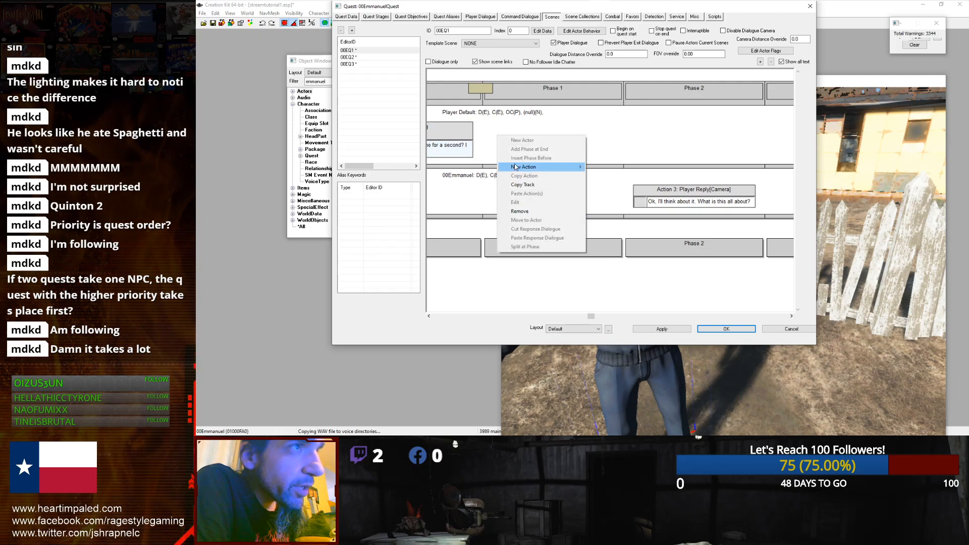
mouse_move(516, 167)
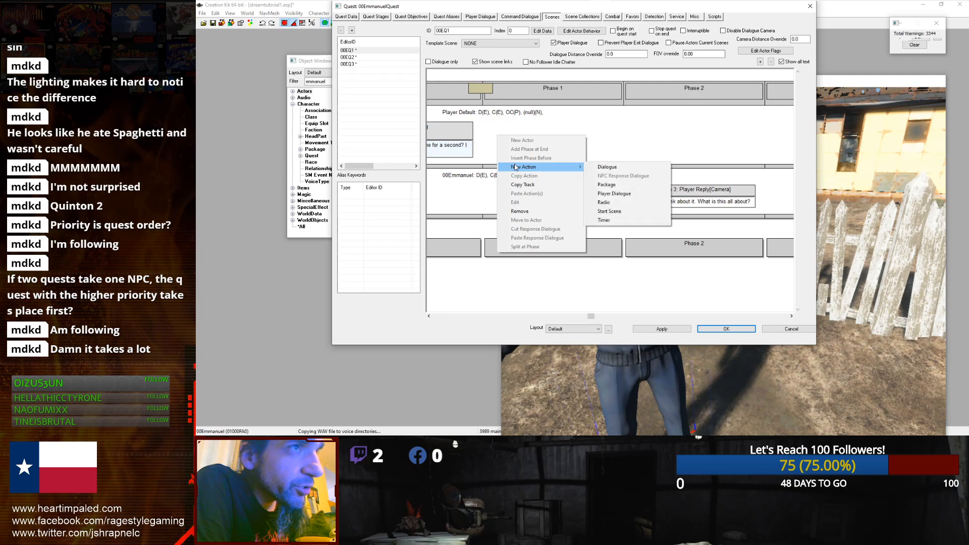
left_click(604, 185)
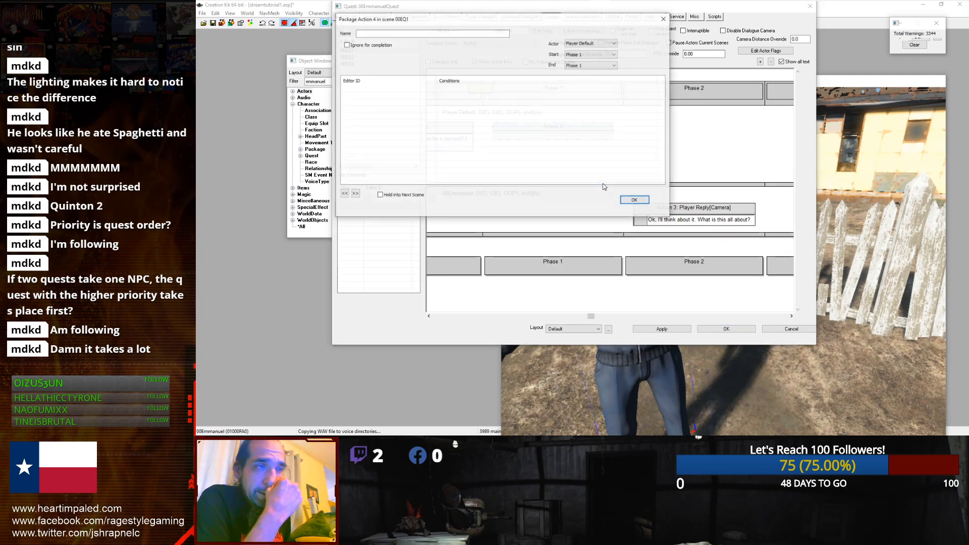
right_click(369, 135)
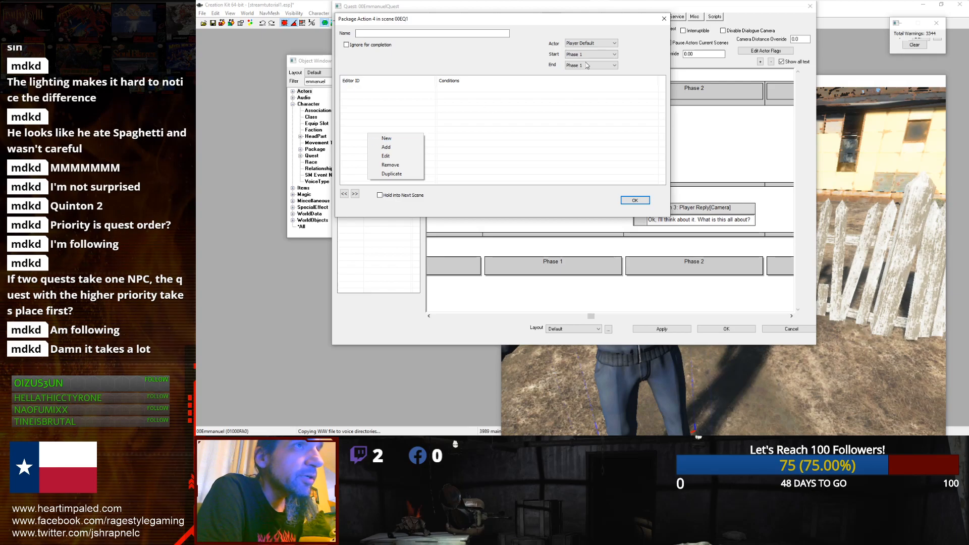
left_click(606, 43)
left_click(593, 51)
right_click(407, 102)
left_click(421, 105)
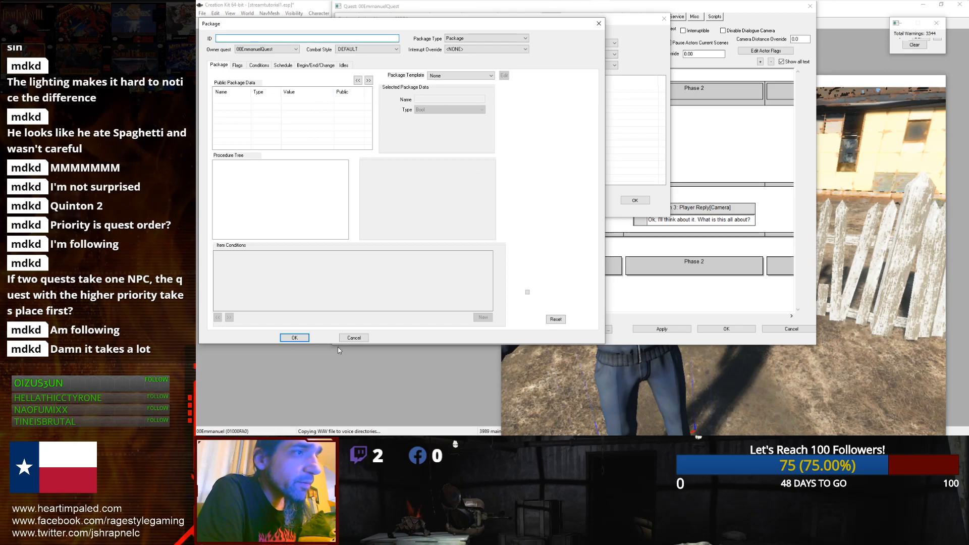
left_click(353, 338)
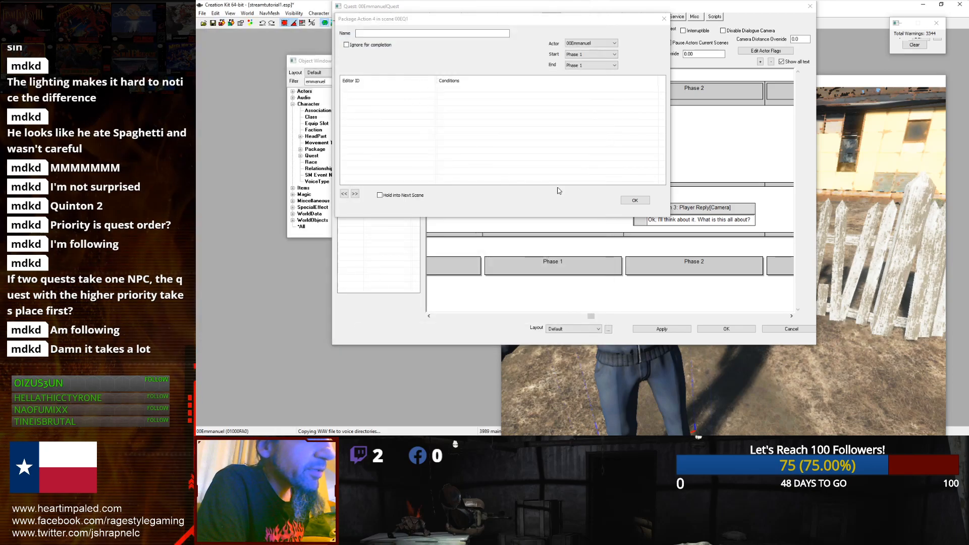
Step: Assign the DefaultStayAtSelfScene package to 00Emmanuel's package action, filtering the package list by stayat
left_click(632, 201)
double_click(538, 216)
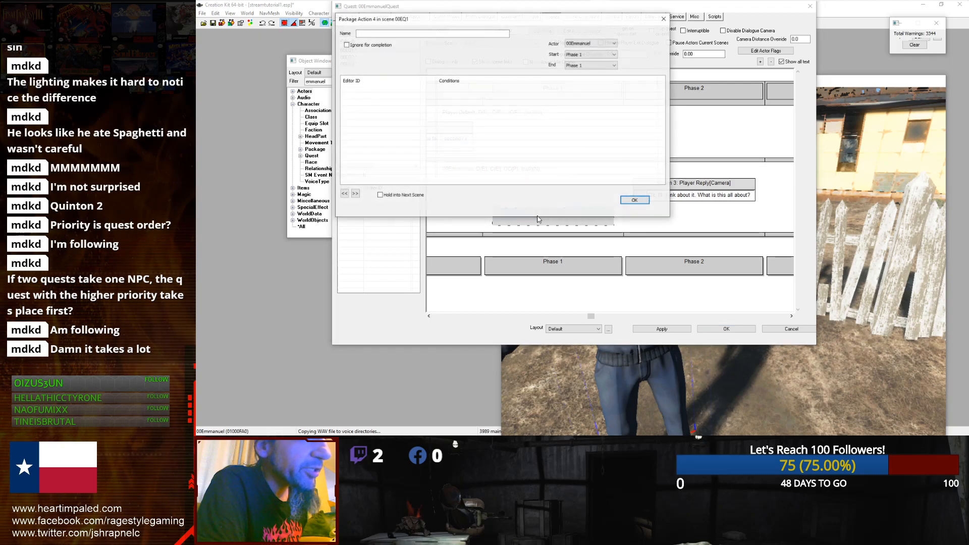
right_click(371, 133)
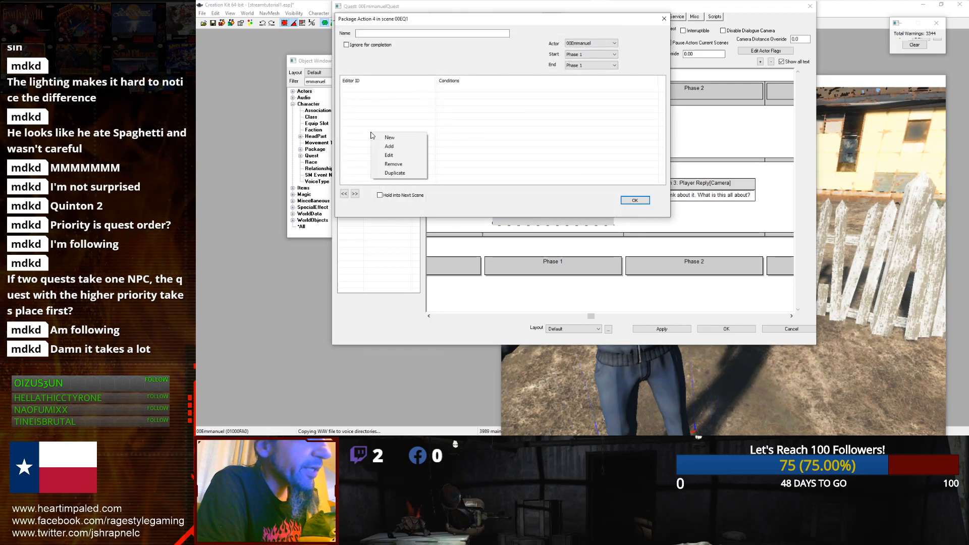
left_click(381, 147)
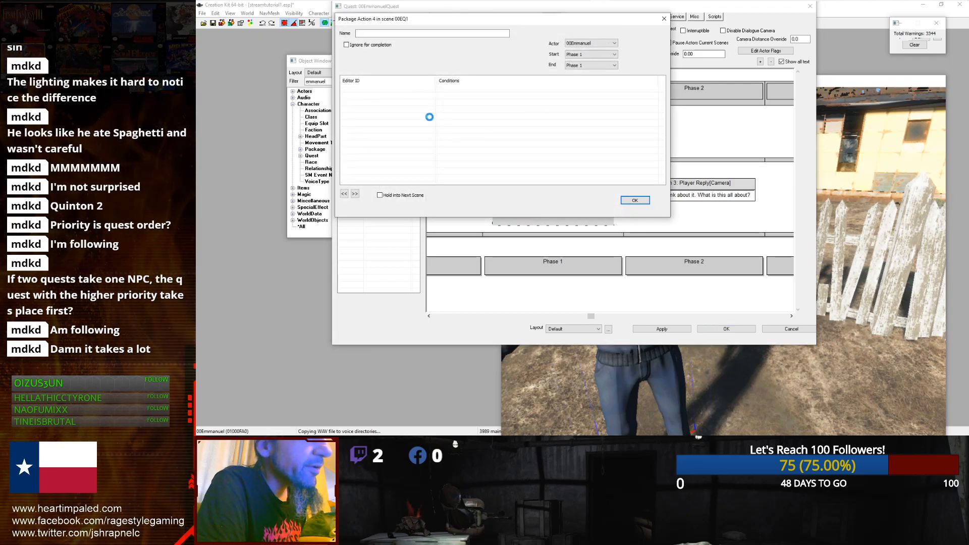
type("stayat")
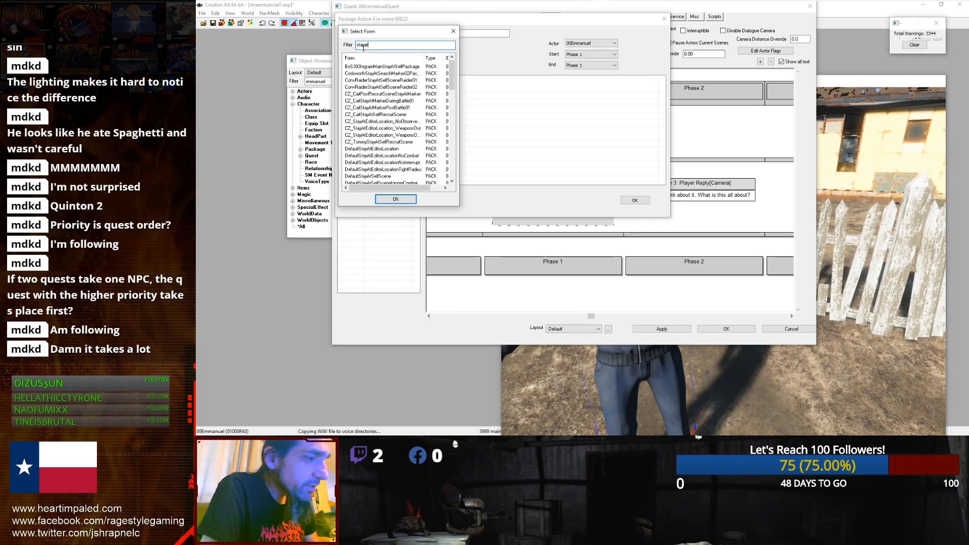
left_click(368, 176)
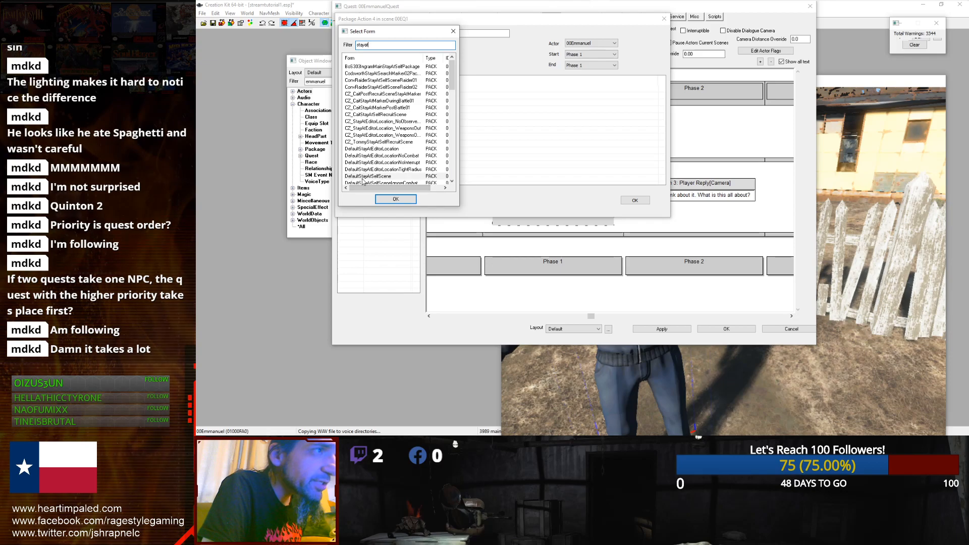
left_click(395, 199)
left_click(635, 200)
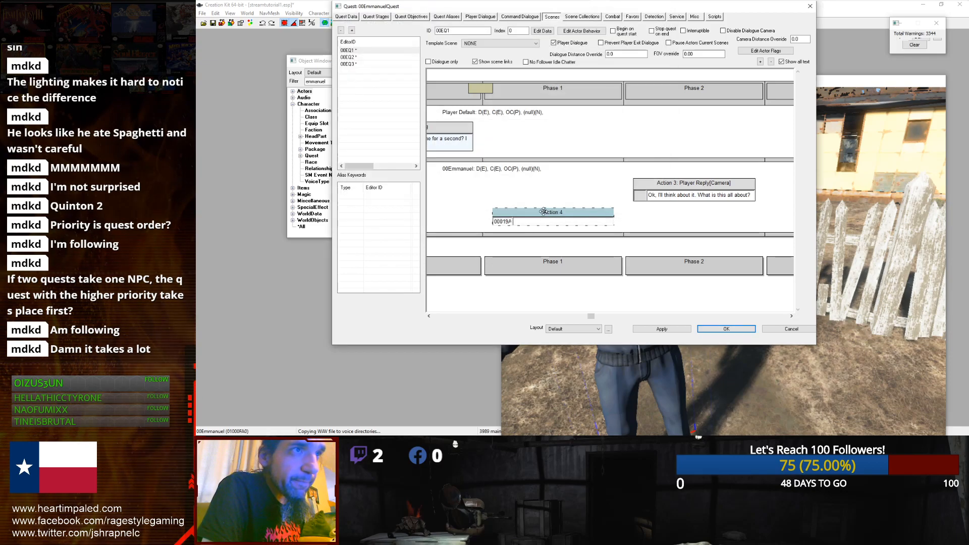
Step: Copy the package action and paste it onto the Player Default row
right_click(538, 214)
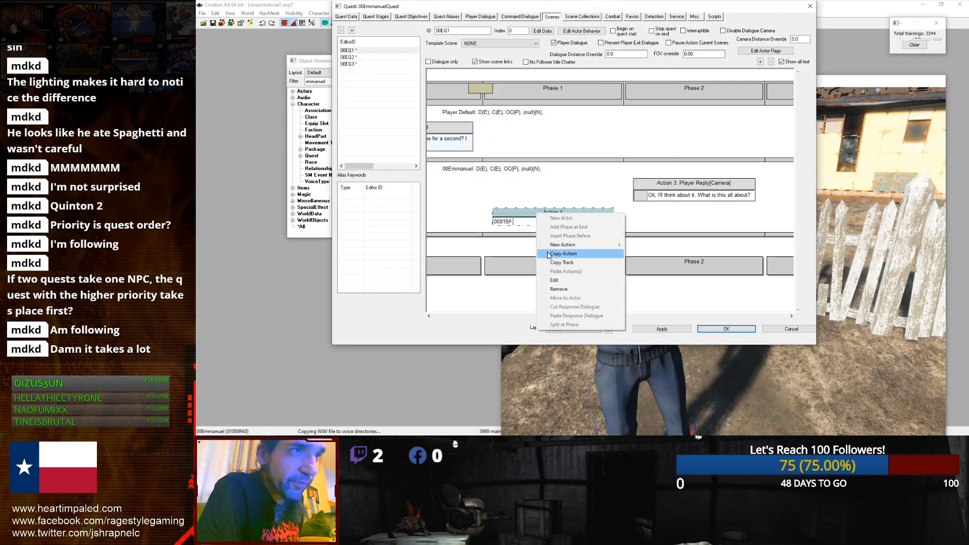
left_click(549, 253)
right_click(529, 144)
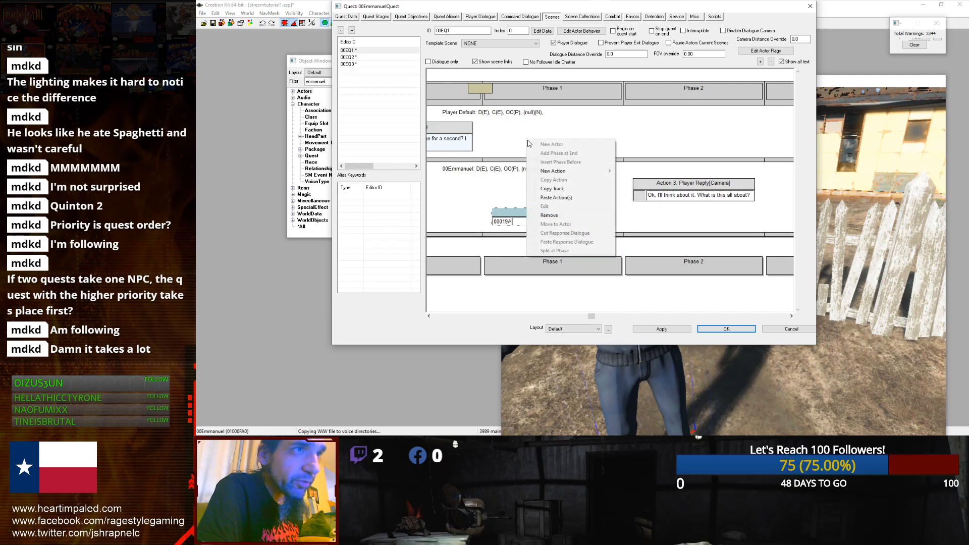
left_click(543, 197)
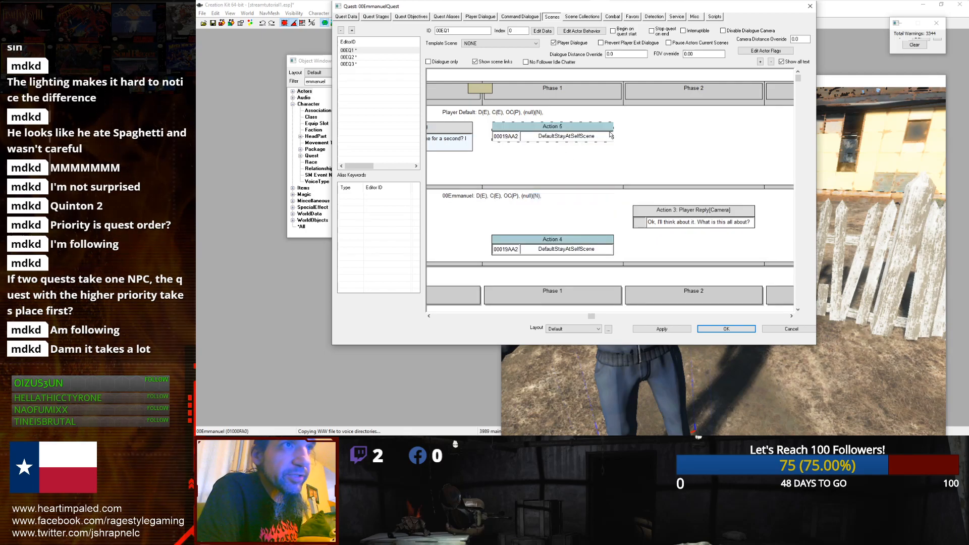
Step: Stretch both package actions to span from Phase 1 through Phase 3, then confirm the quest changes
left_click_drag(613, 134, 787, 136)
left_click(551, 250)
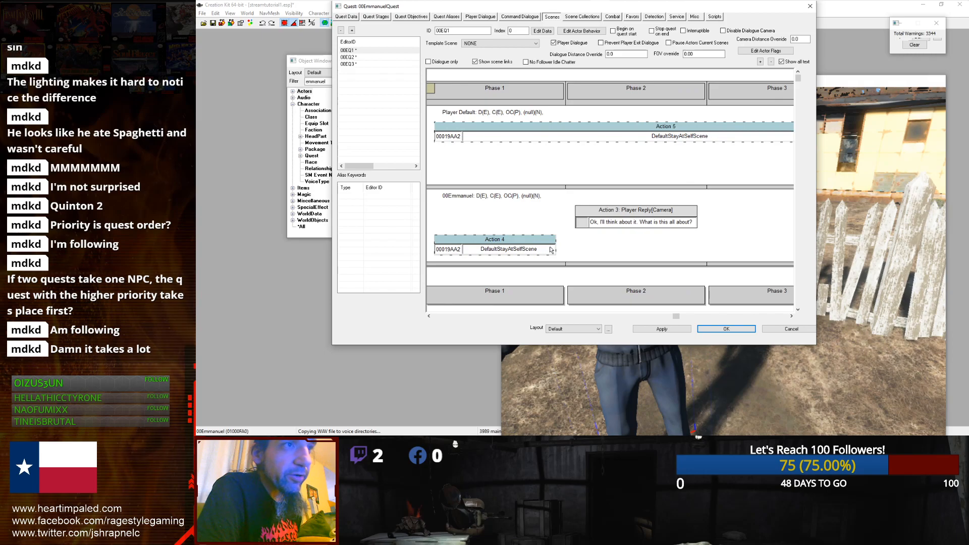
left_click_drag(556, 247, 788, 249)
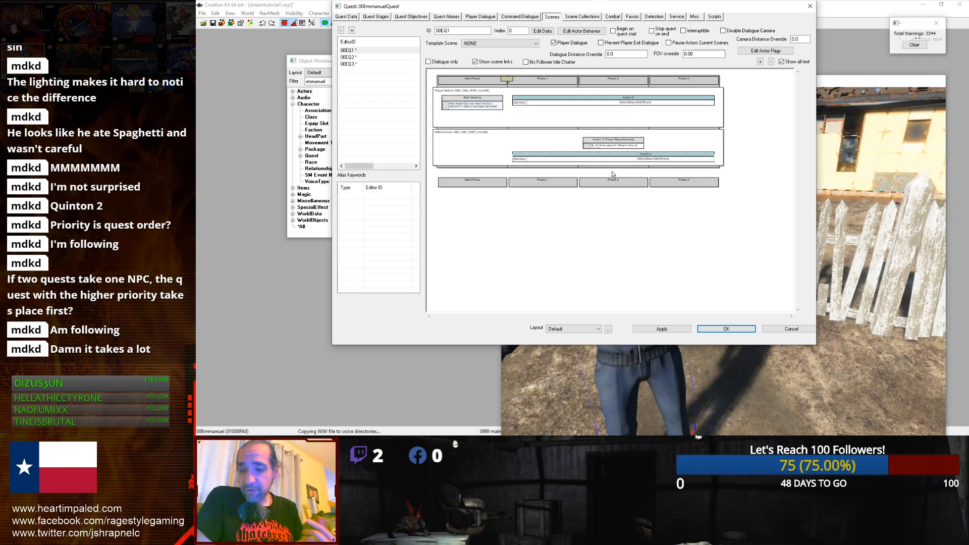
left_click(657, 80)
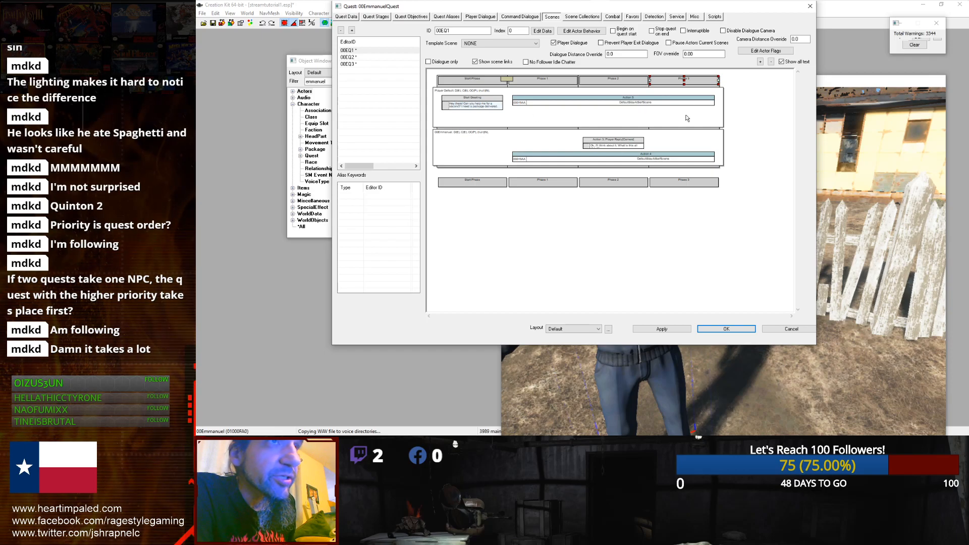
double_click(539, 156)
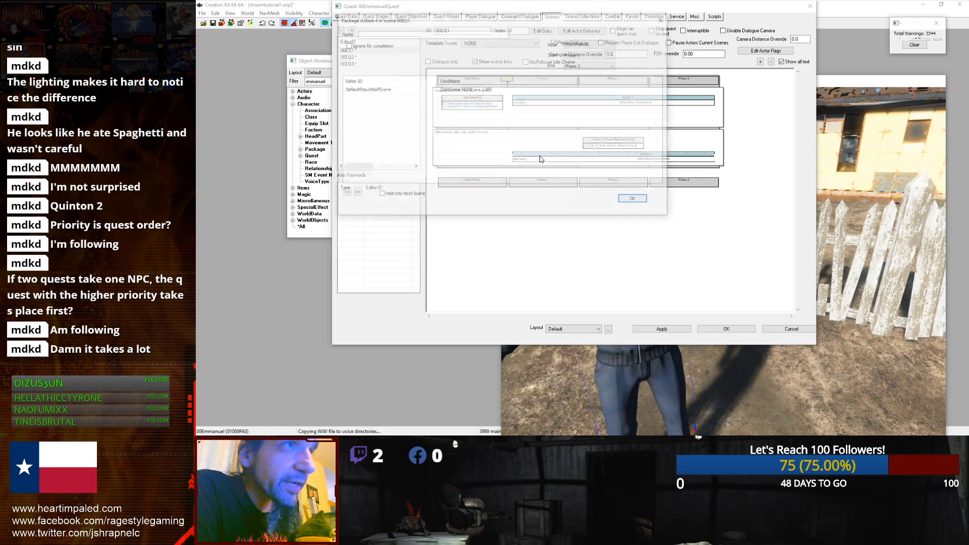
left_click(402, 92)
left_click(635, 199)
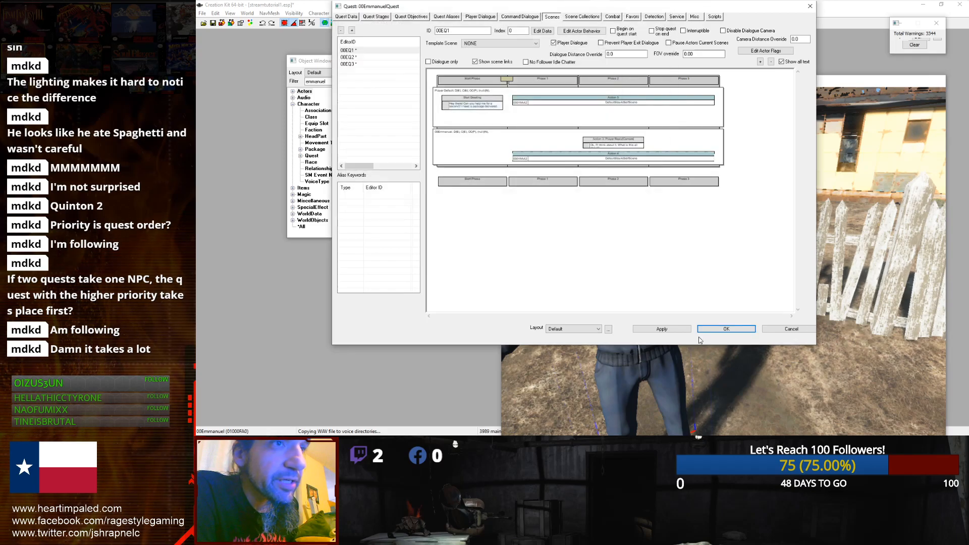
left_click(717, 330)
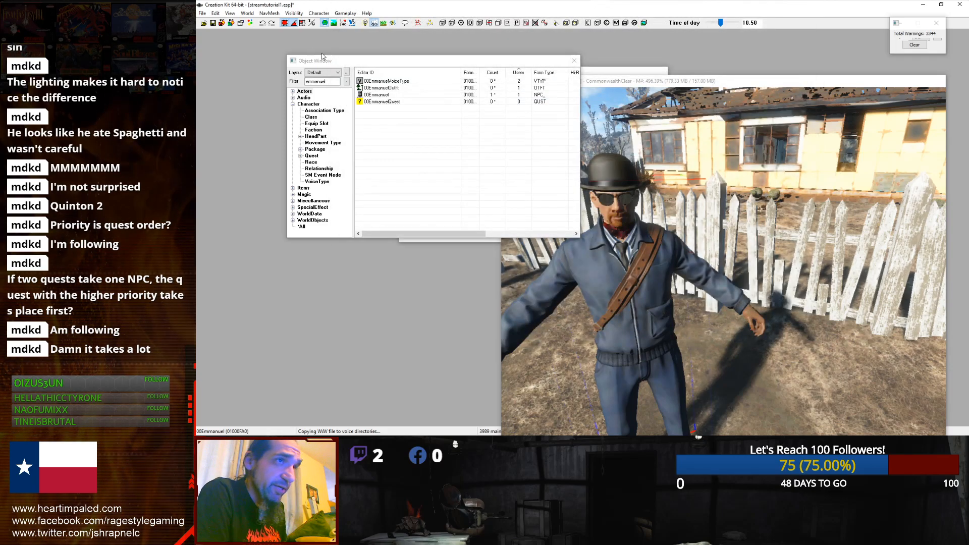
left_click(918, 7)
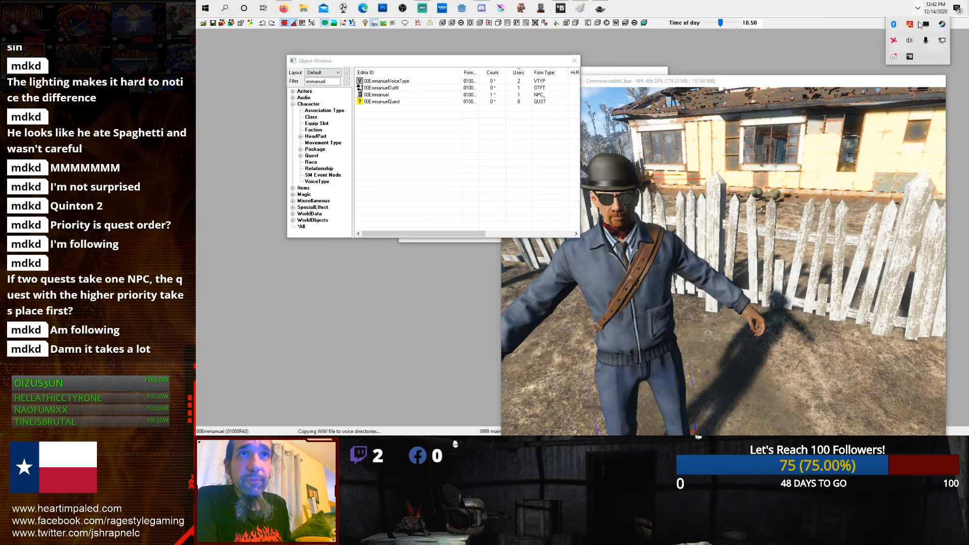
right_click(937, 26)
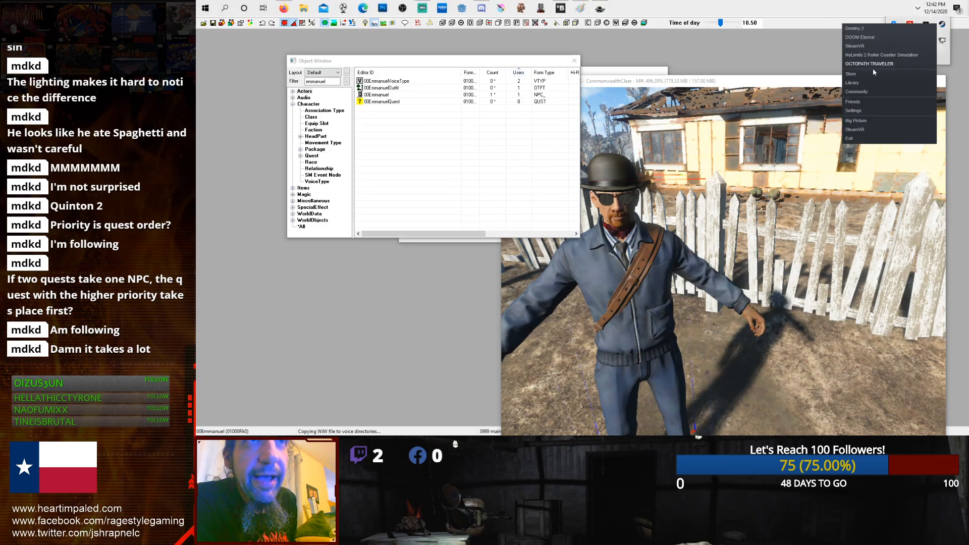
left_click(814, 56)
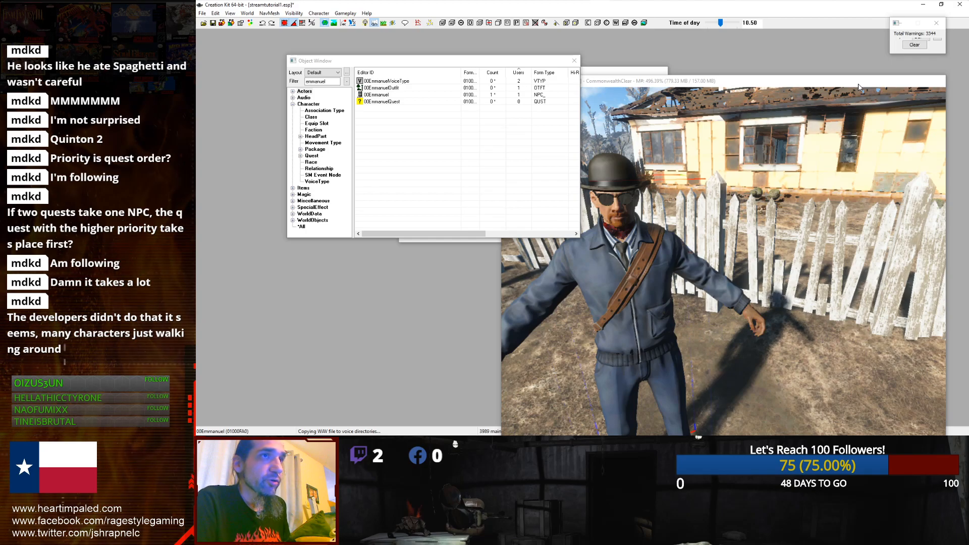
left_click(918, 8)
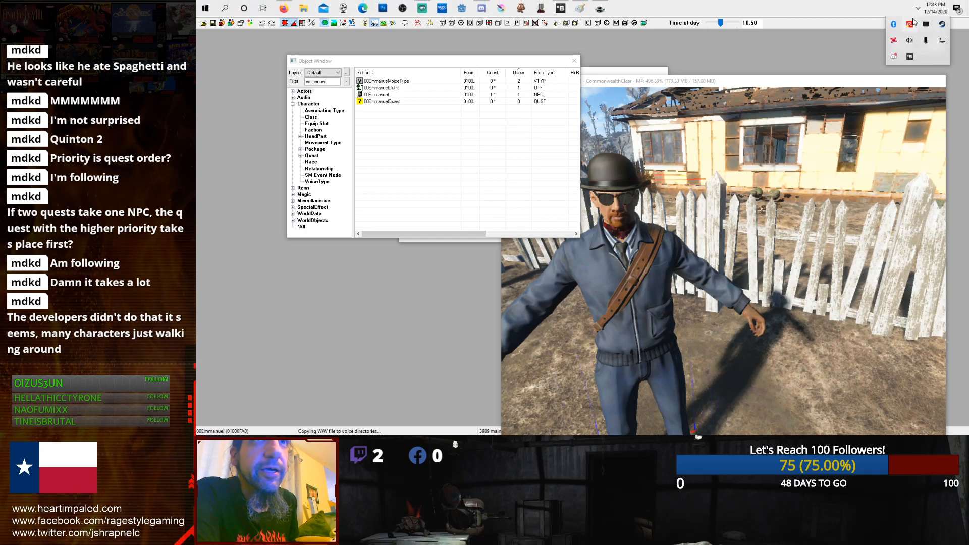